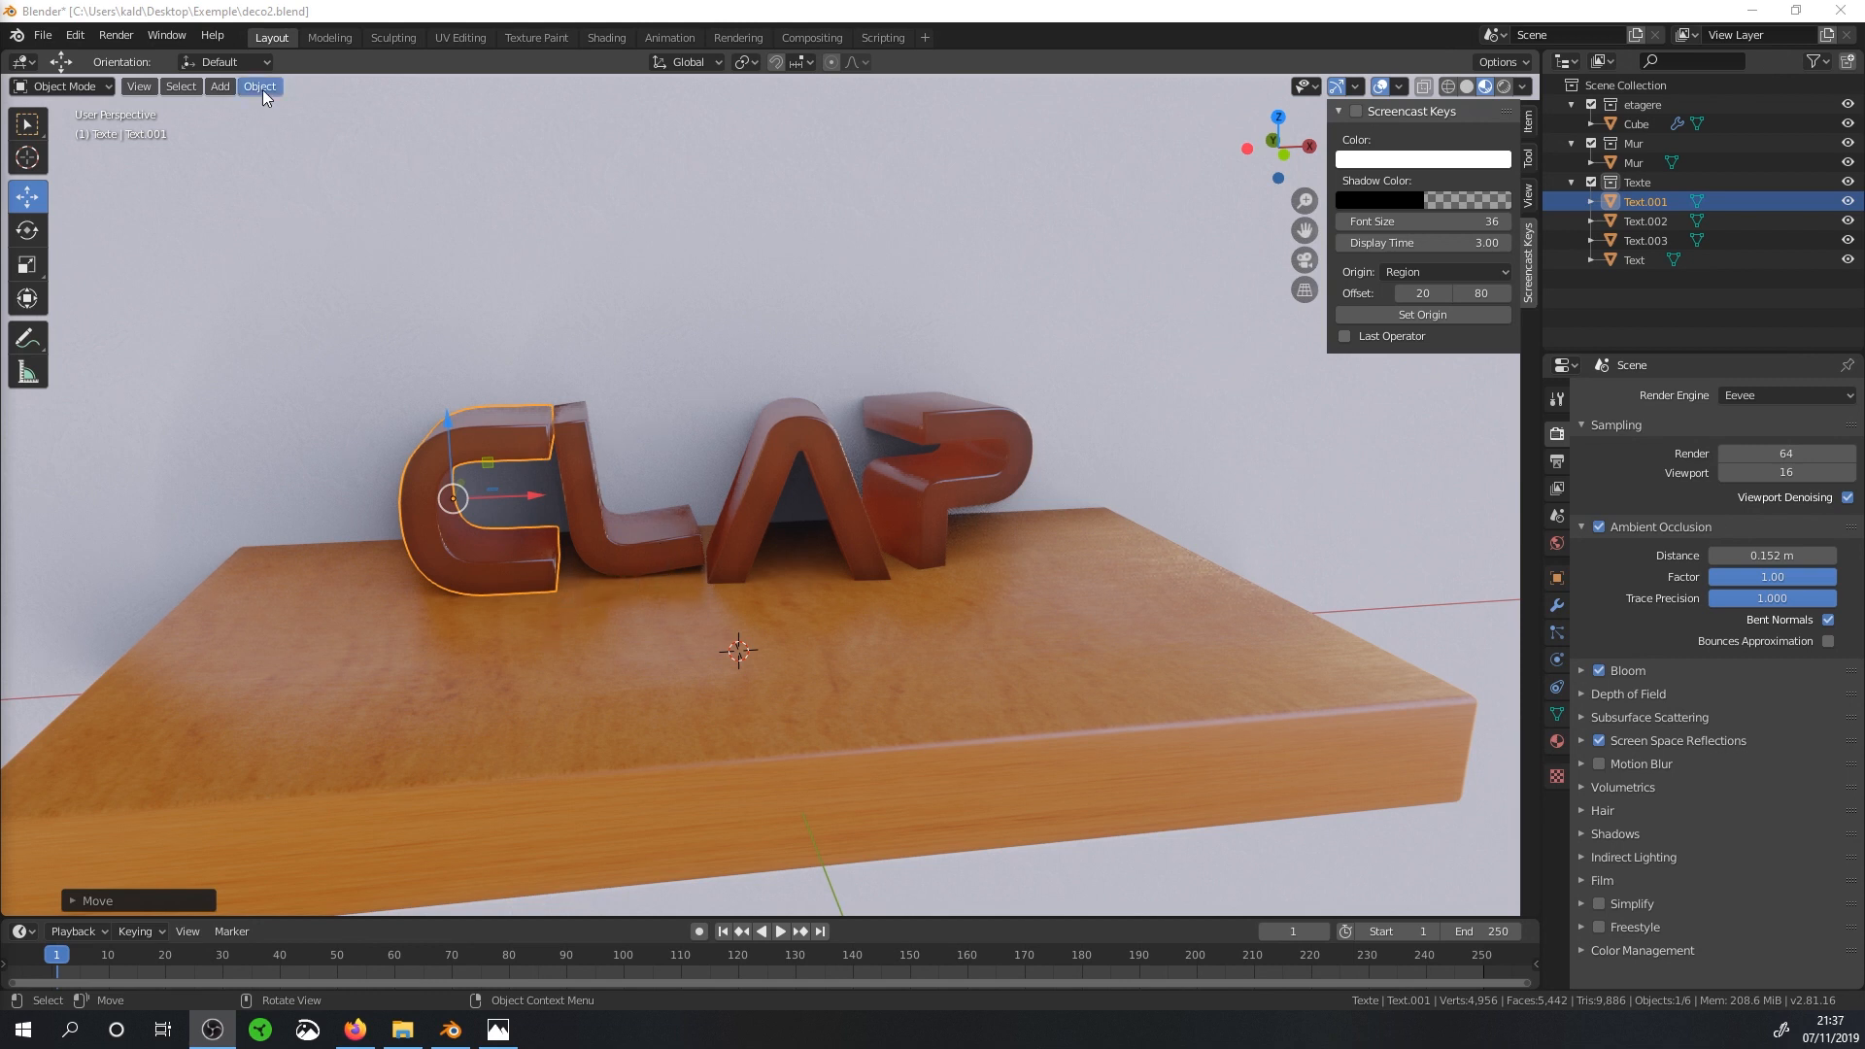
# Add a monkey mesh at the 3D cursor on the wooden shelf.
pyautogui.moveTo(632, 501); pyautogui.dragTo(648, 418, button='middle')
pyautogui.scroll(1, 631, 492)
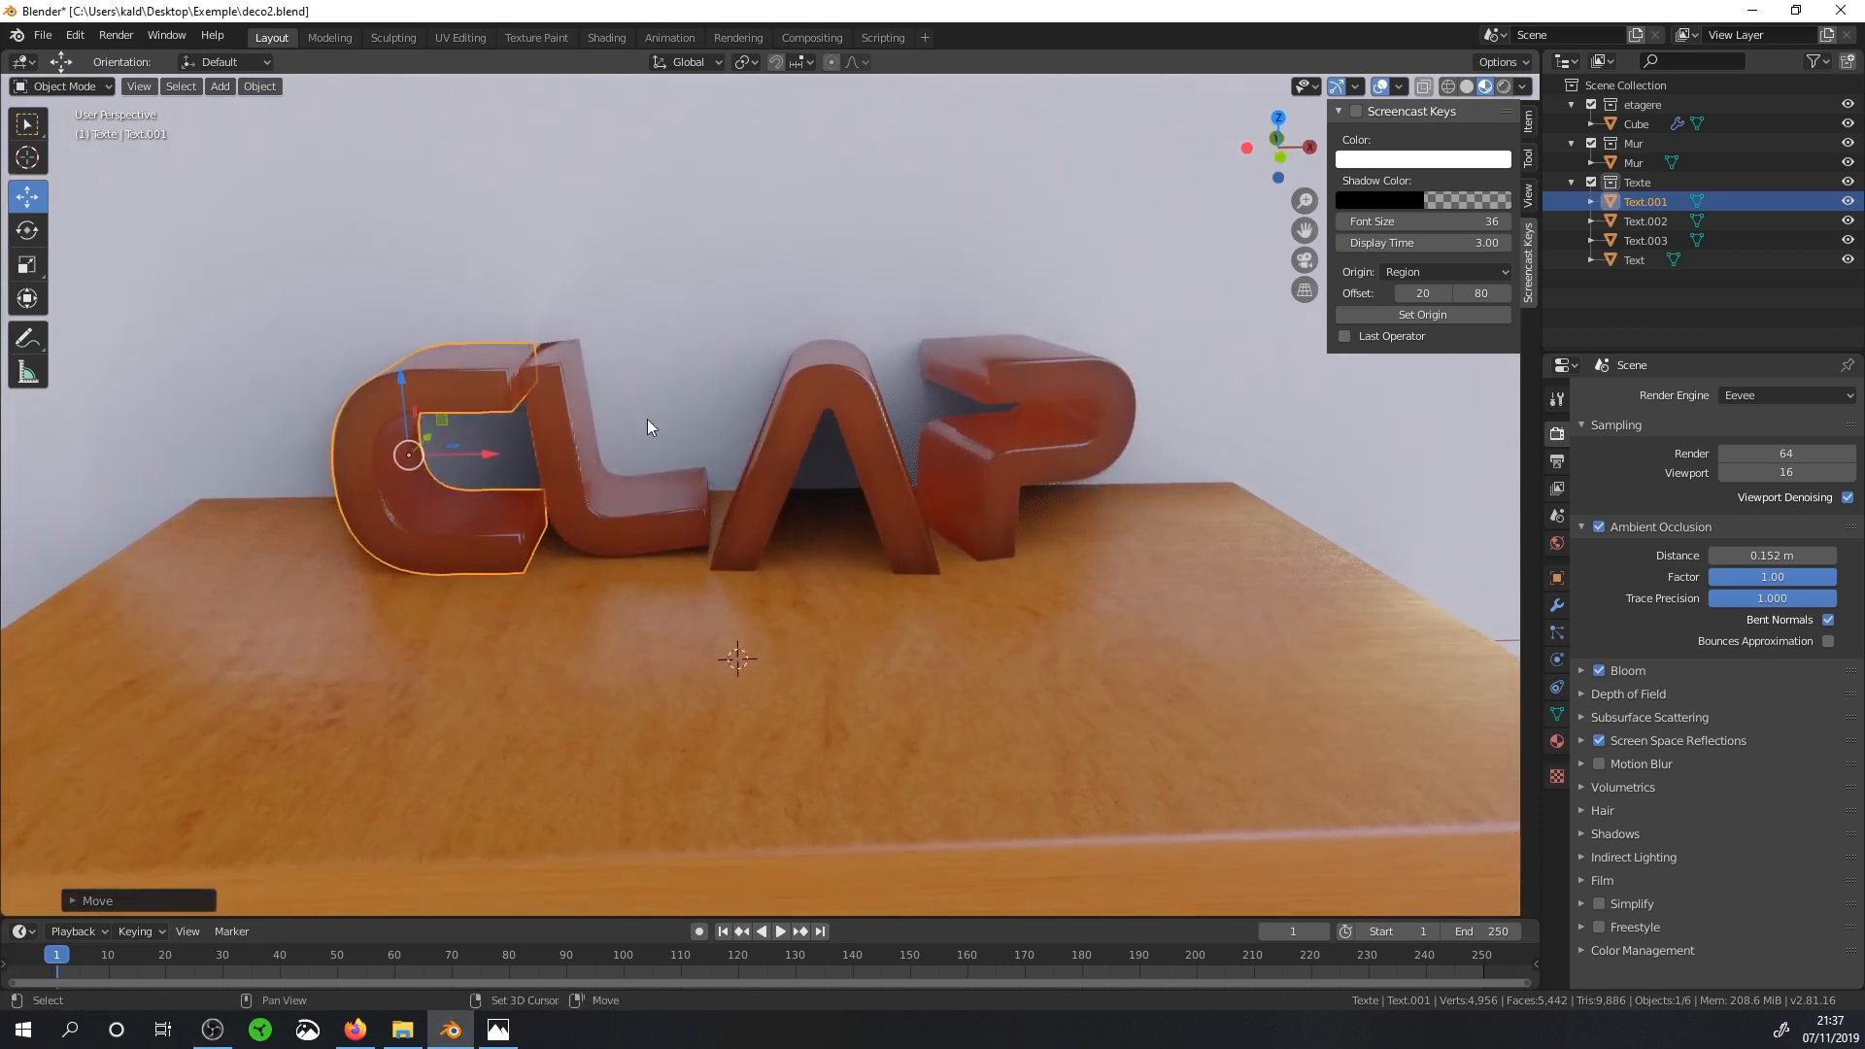
pyautogui.click(228, 87)
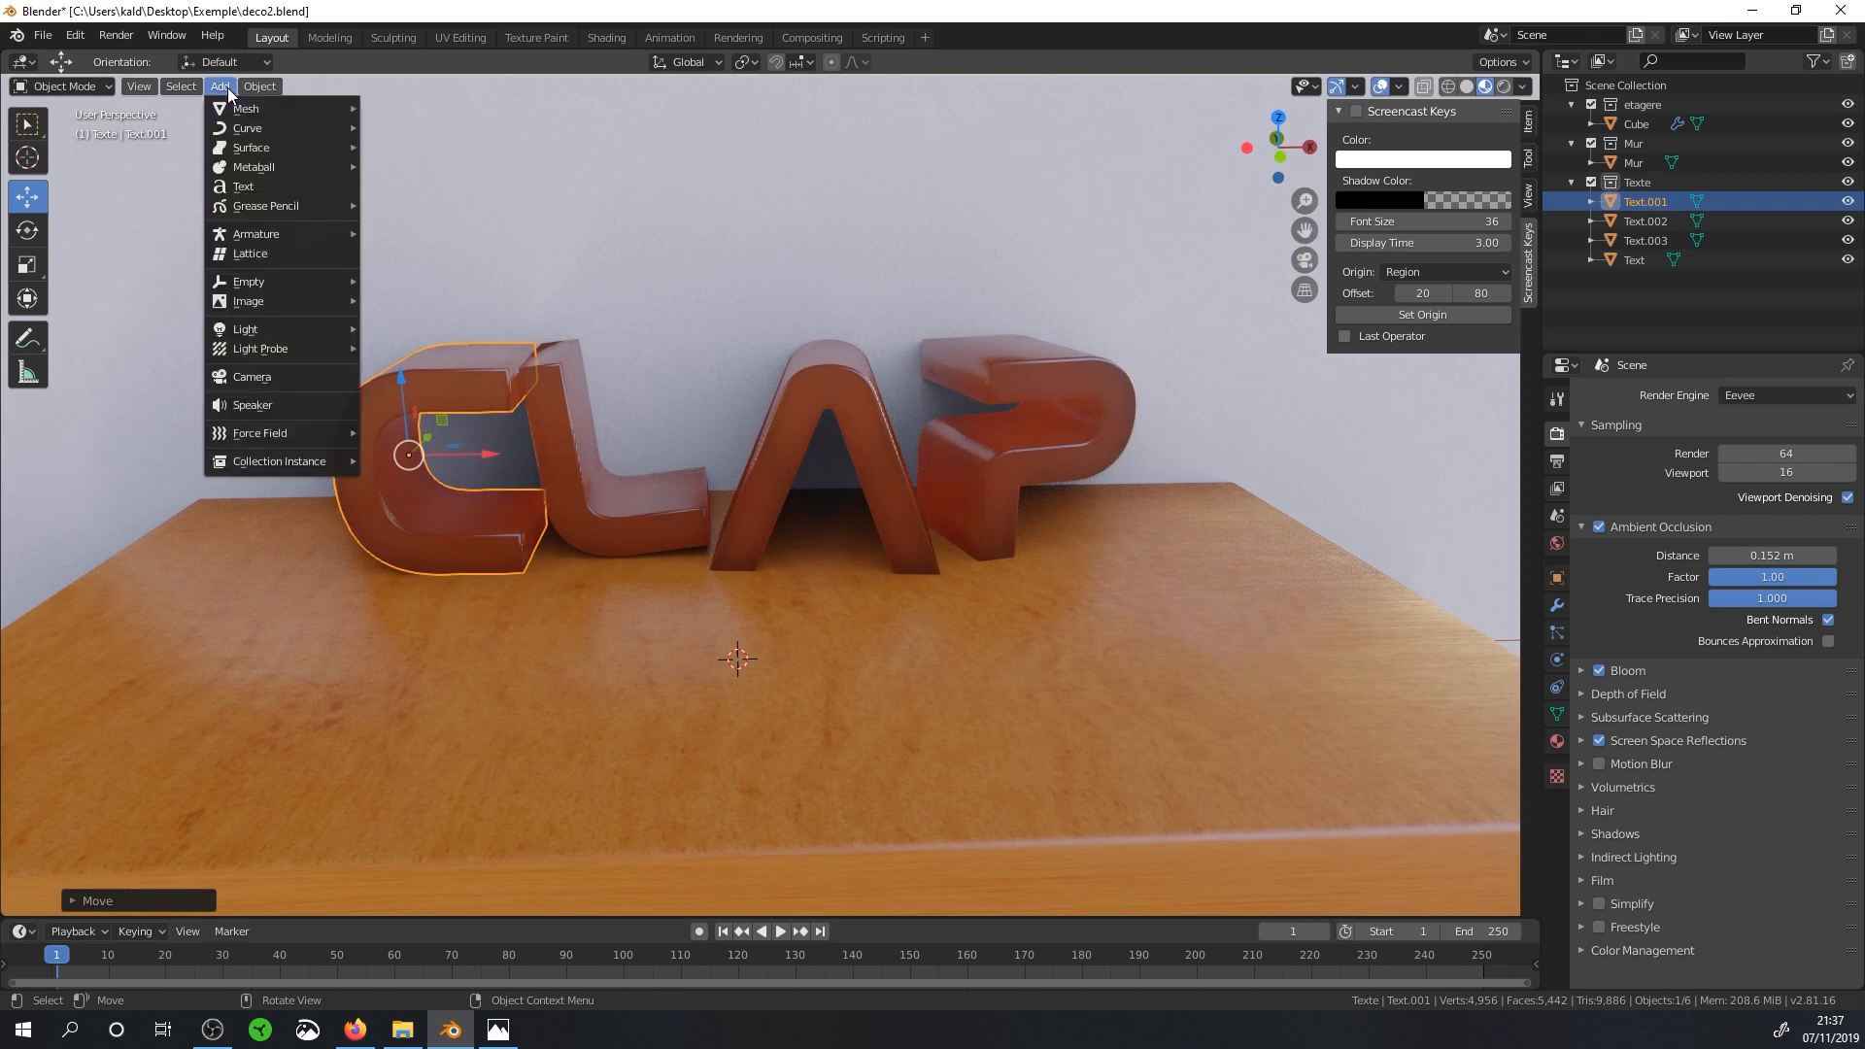
pyautogui.moveTo(235, 107)
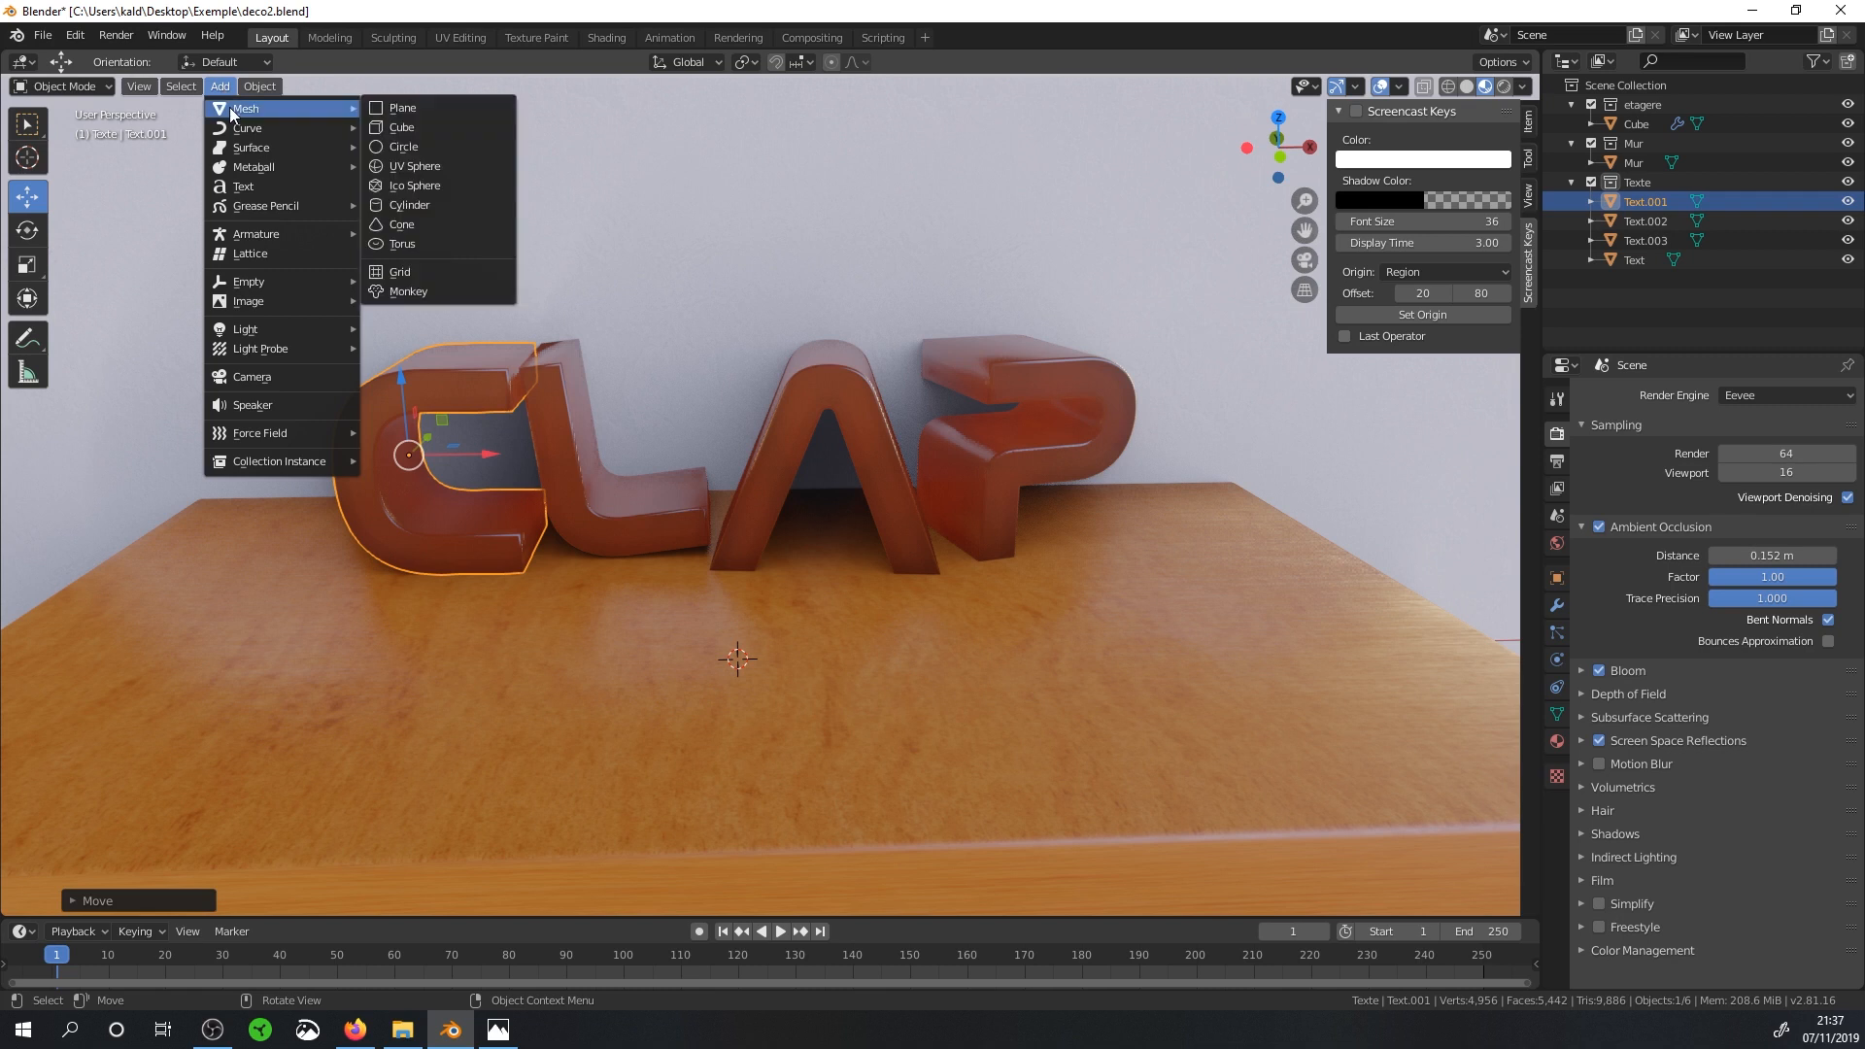
pyautogui.click(416, 293)
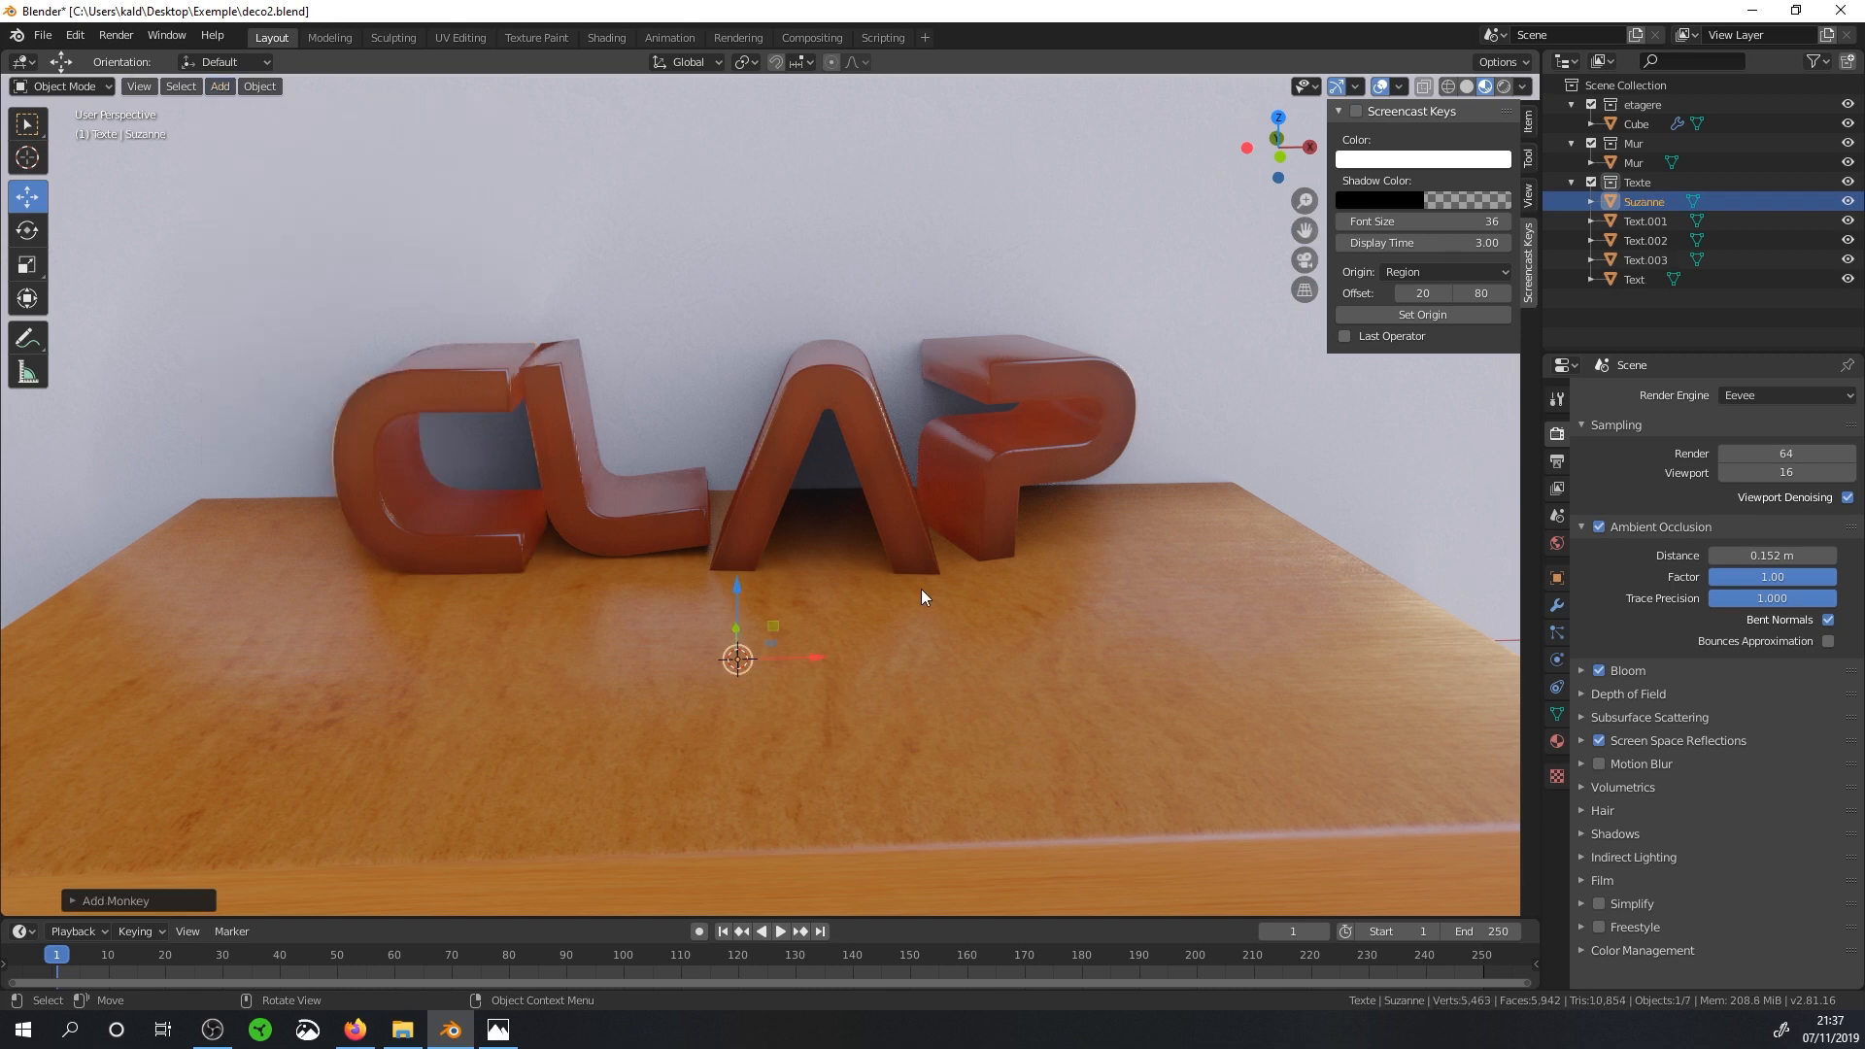
# Raise the monkey along the Z axis to about 0.052 m above the origin.
pyautogui.moveTo(878, 586); pyautogui.dragTo(860, 603, button='middle')
pyautogui.moveTo(567, 614); pyautogui.dragTo(557, 511)
pyautogui.moveTo(557, 511); pyautogui.dragTo(575, 365, button='middle')
pyautogui.moveTo(933, 379); pyautogui.dragTo(994, 381, button='middle')
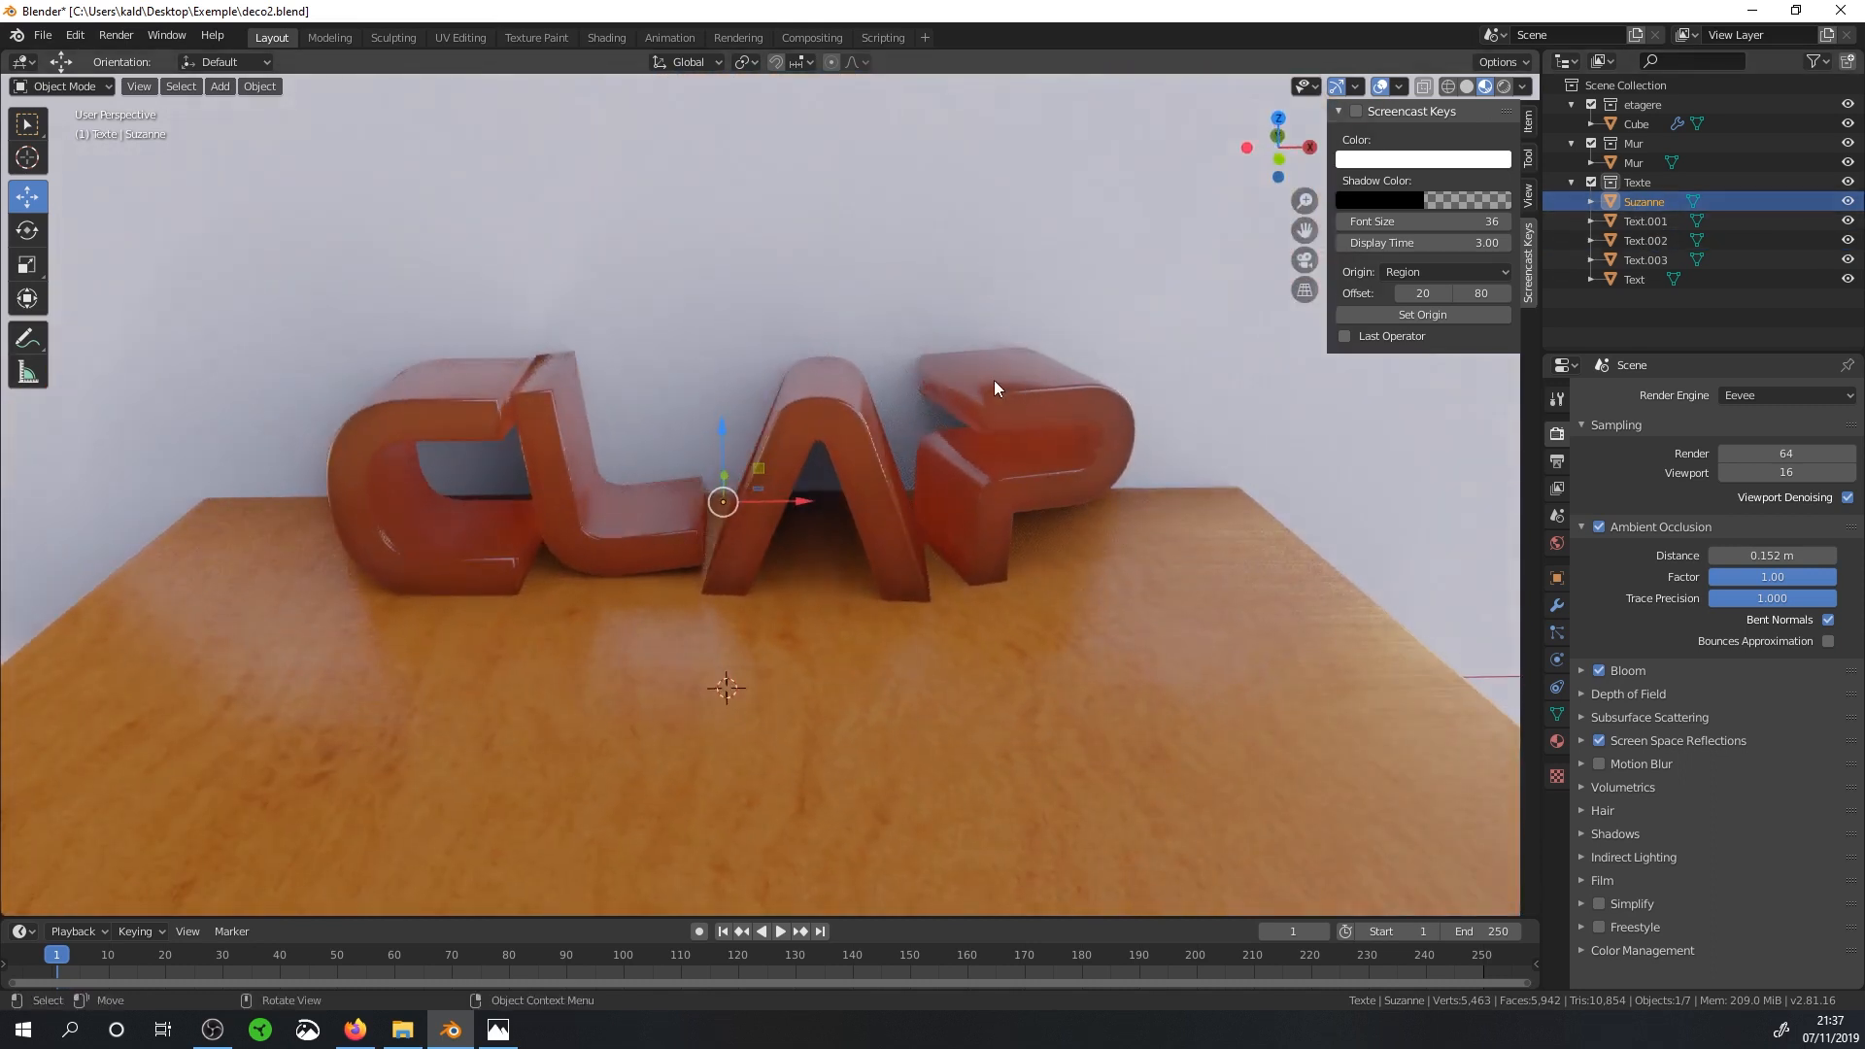
pyautogui.scroll(-5, 826, 455)
pyautogui.moveTo(826, 454); pyautogui.dragTo(870, 425, button='middle')
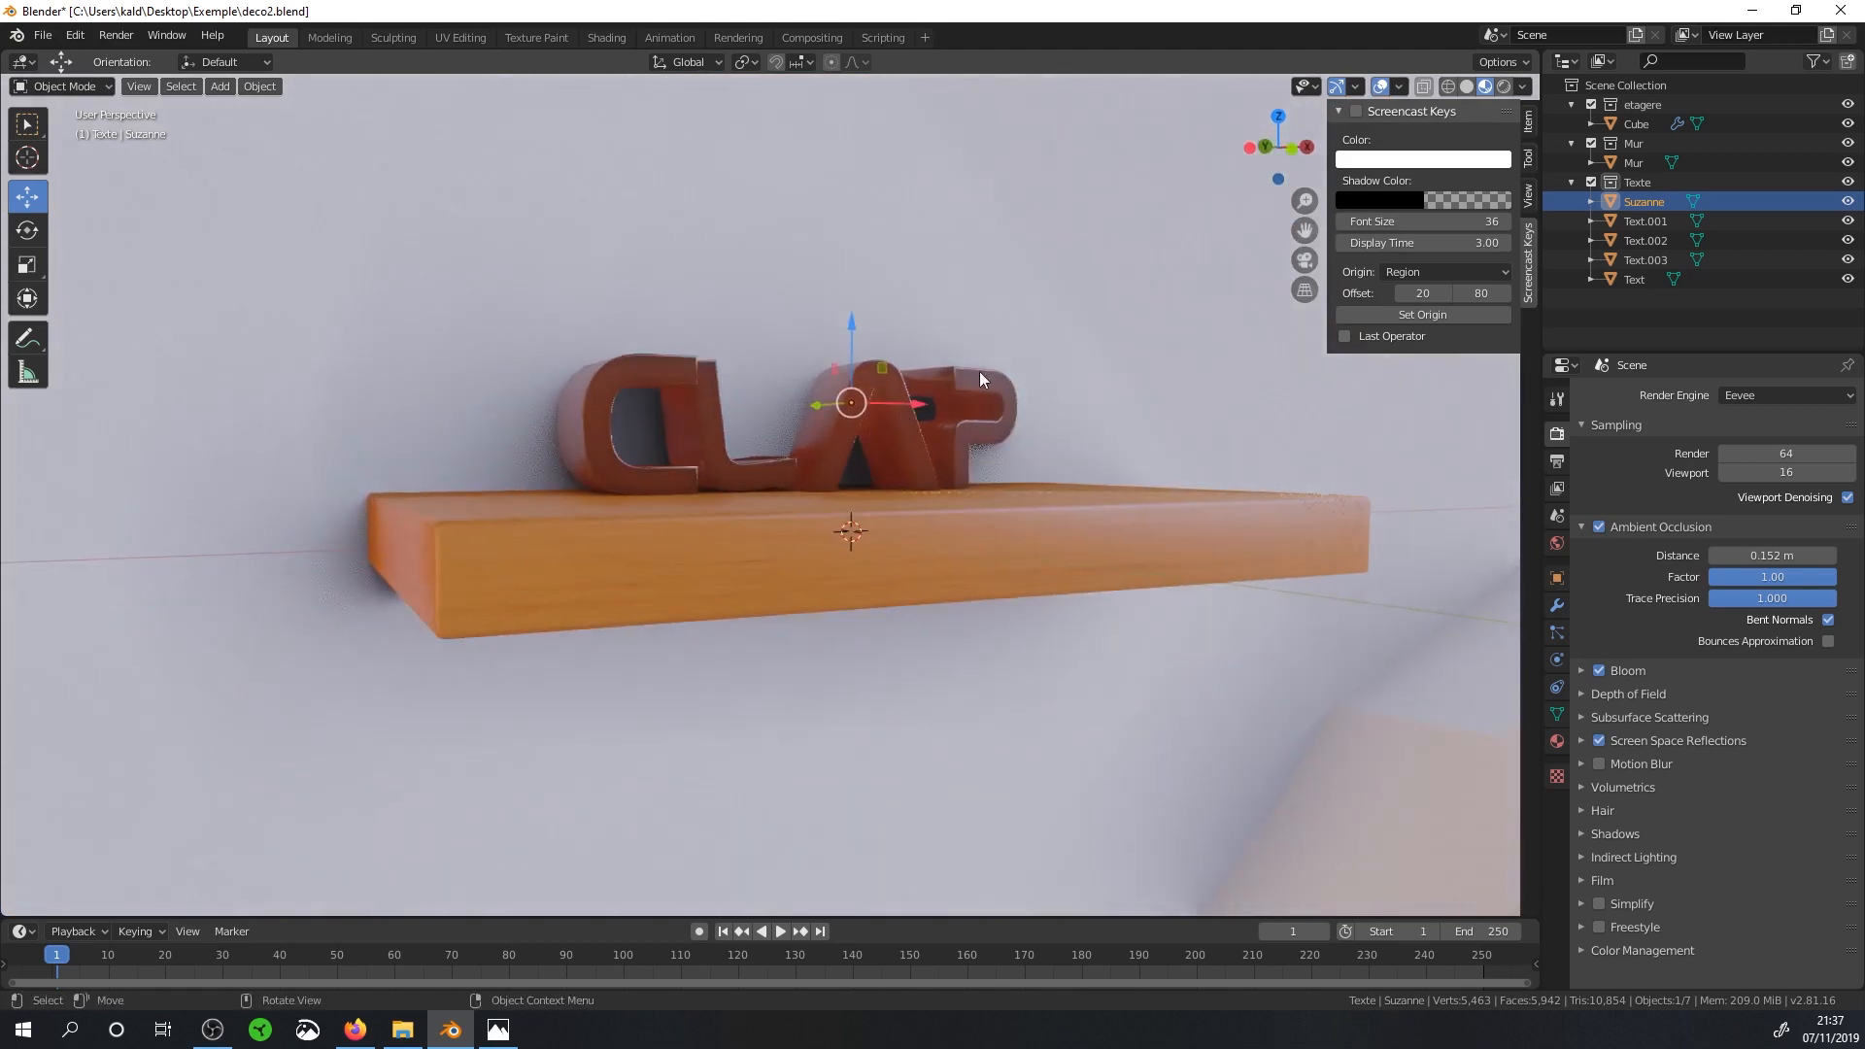
# Switch the viewport to wireframe shading and scale the monkey down uniformly to about 0.056, close to the size of the letters.
pyautogui.click(1452, 86)
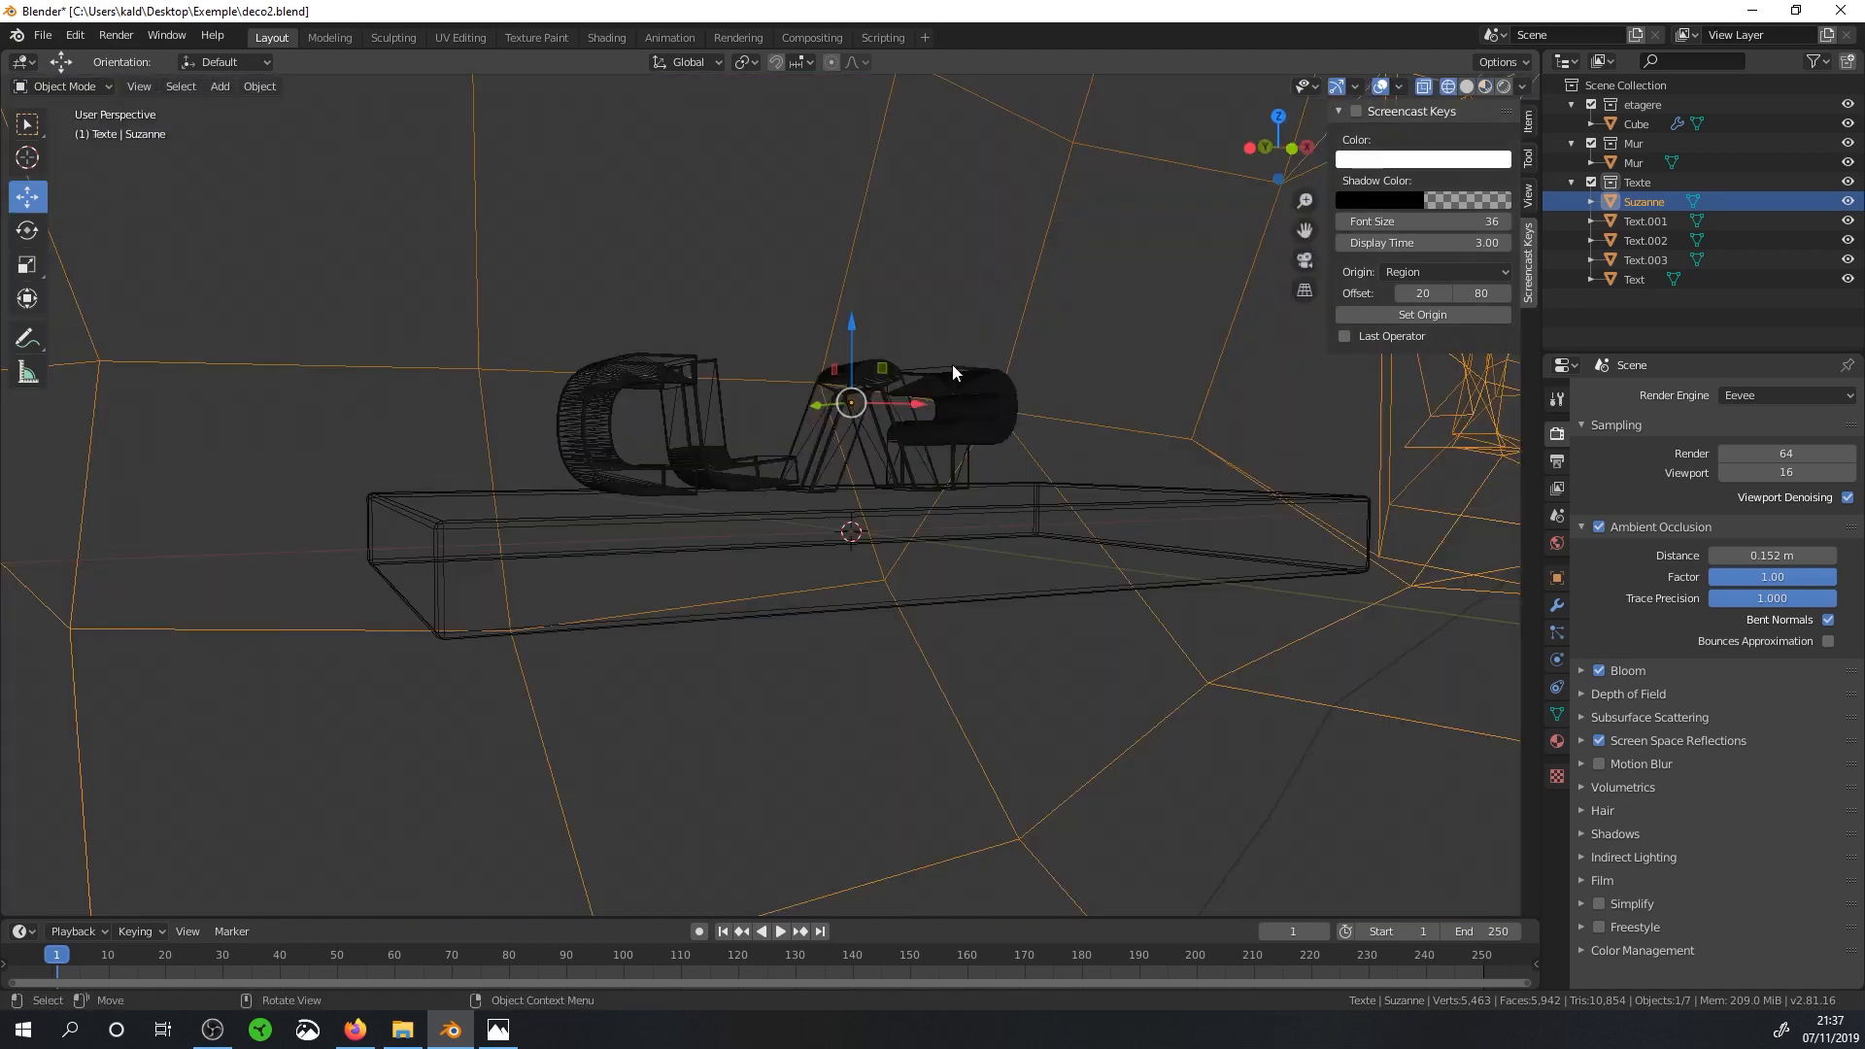
pyautogui.scroll(-6, 952, 364)
pyautogui.scroll(-5, 954, 388)
pyautogui.scroll(4, 931, 438)
pyautogui.scroll(-4, 943, 424)
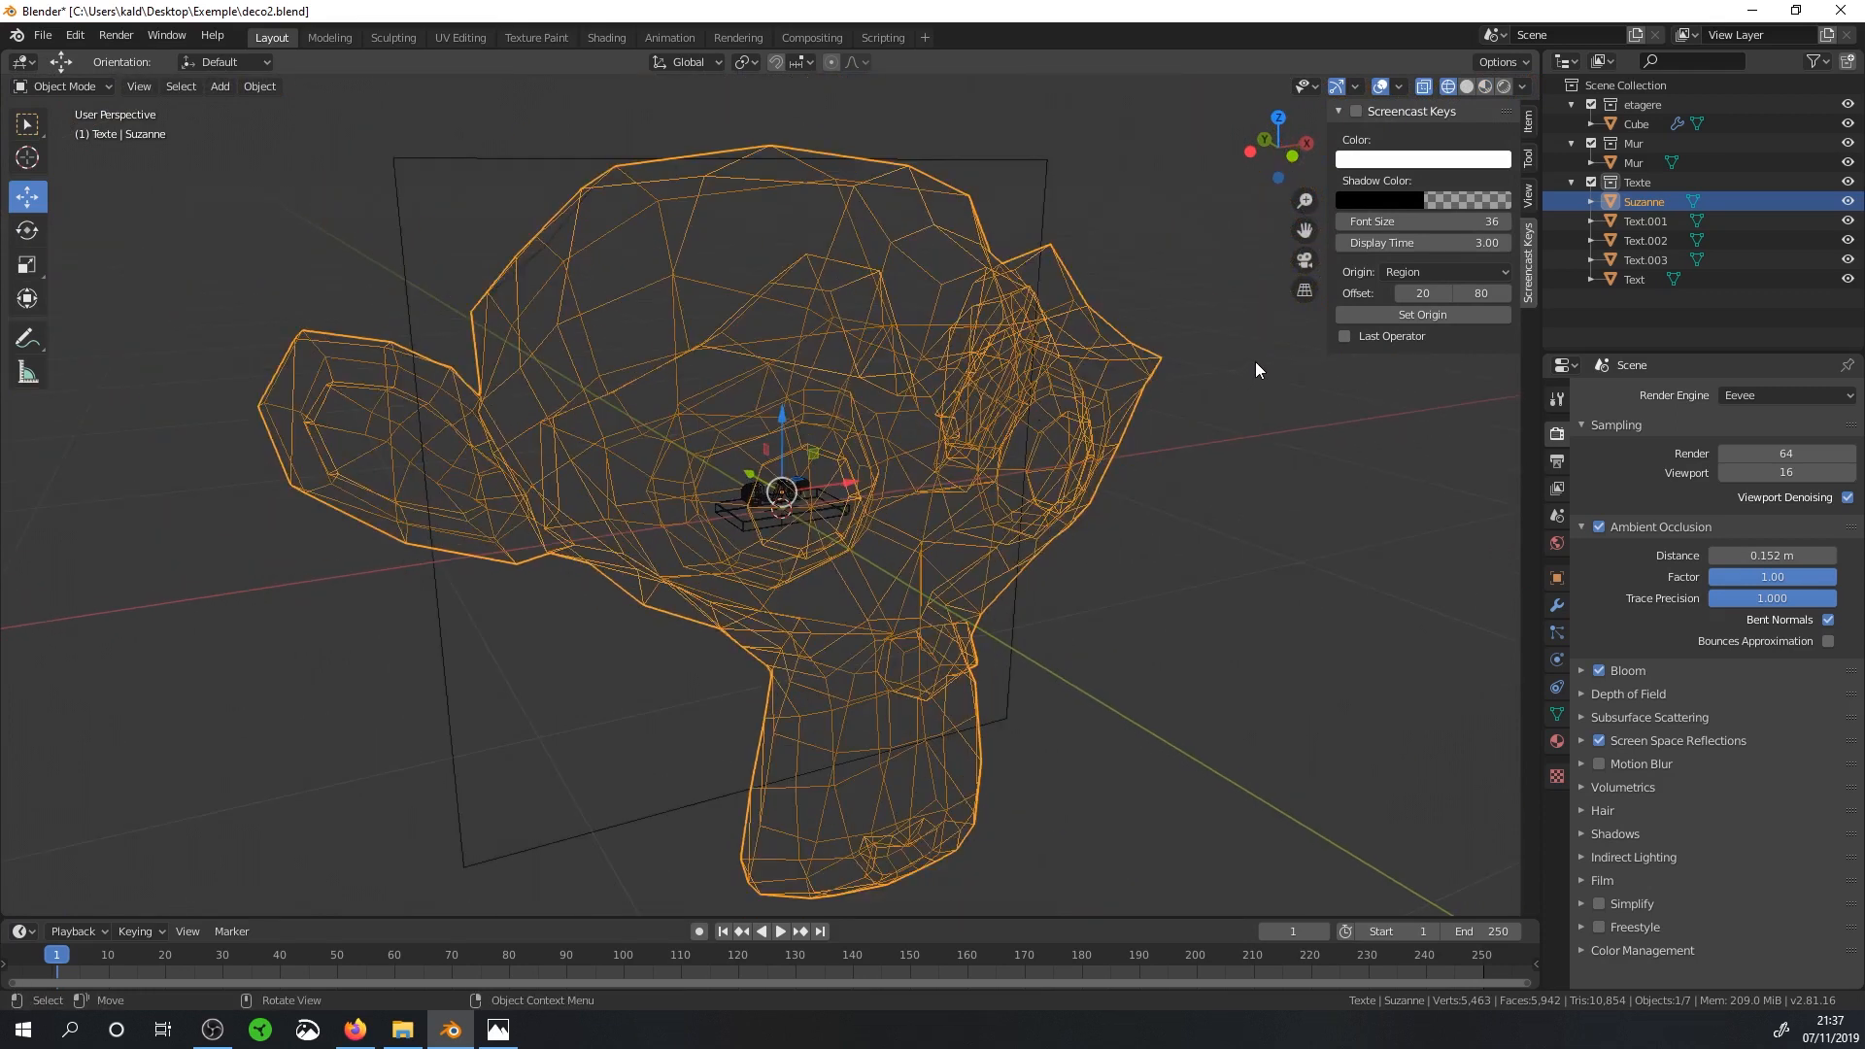
pyautogui.press('s')
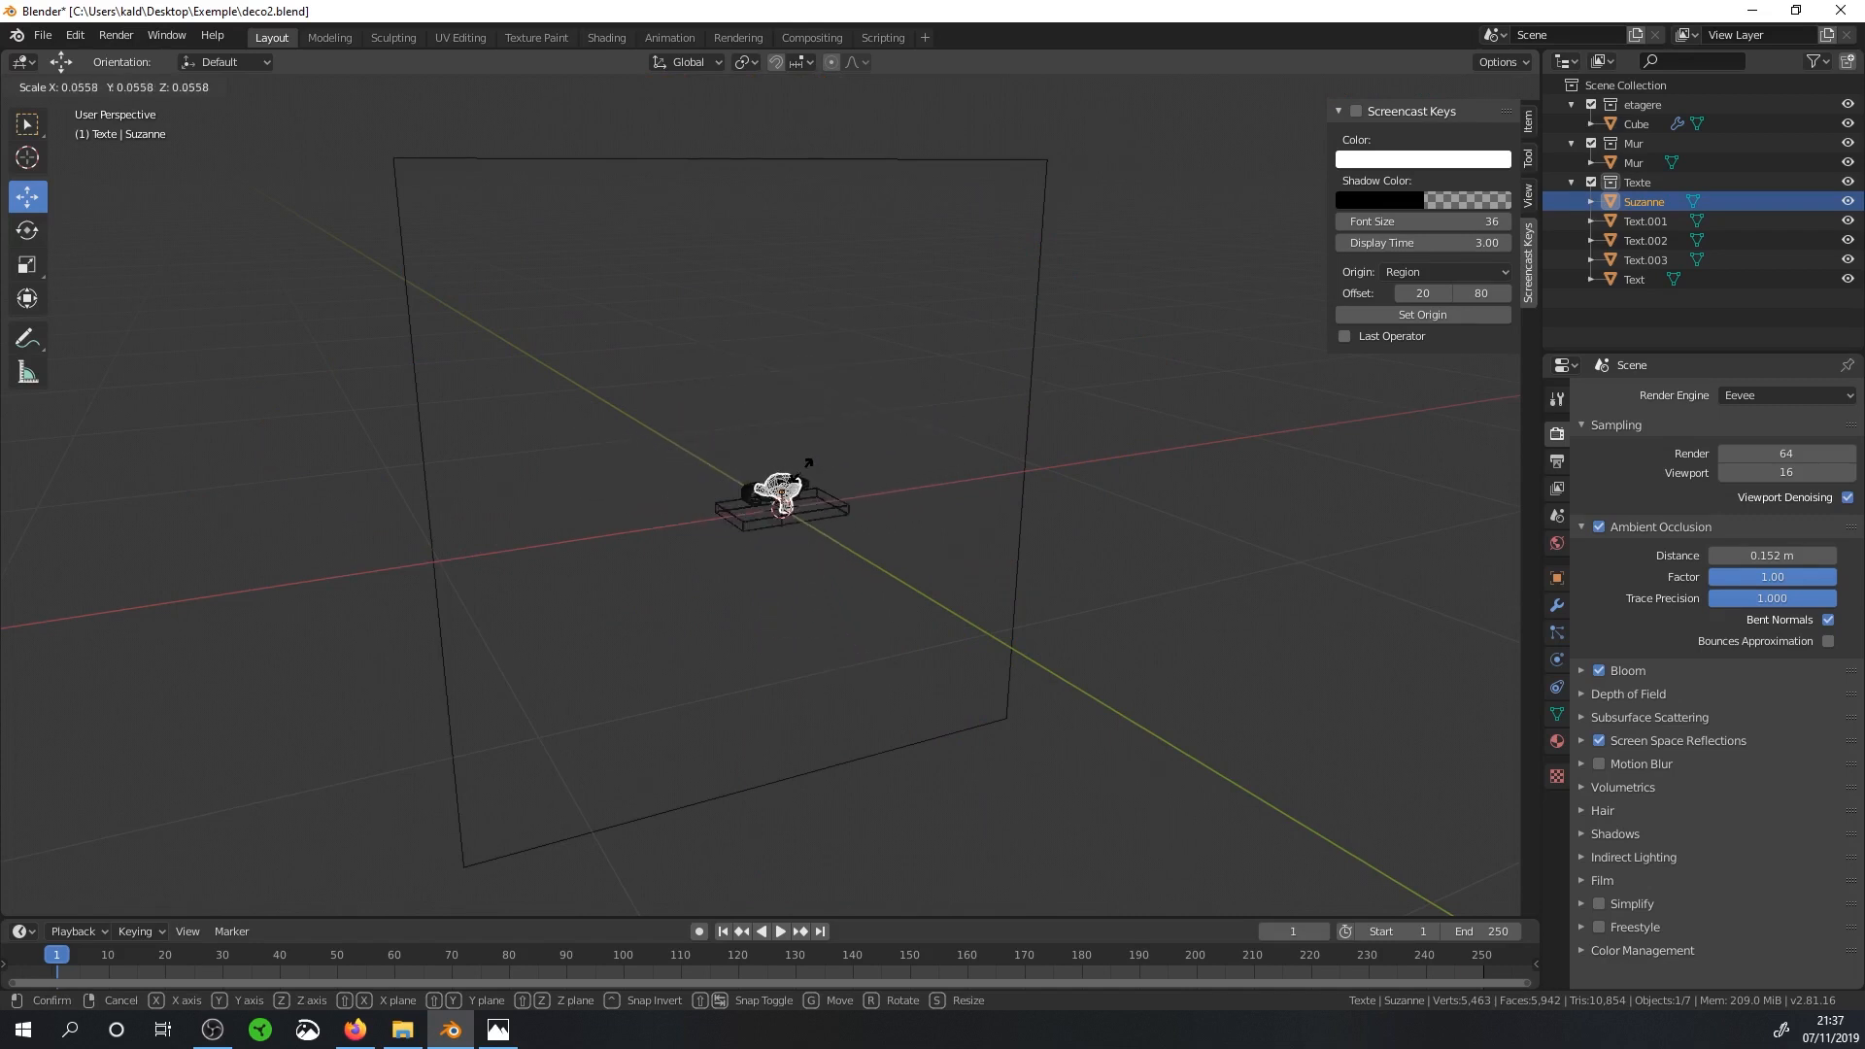
pyautogui.click(789, 481)
pyautogui.scroll(12, 859, 492)
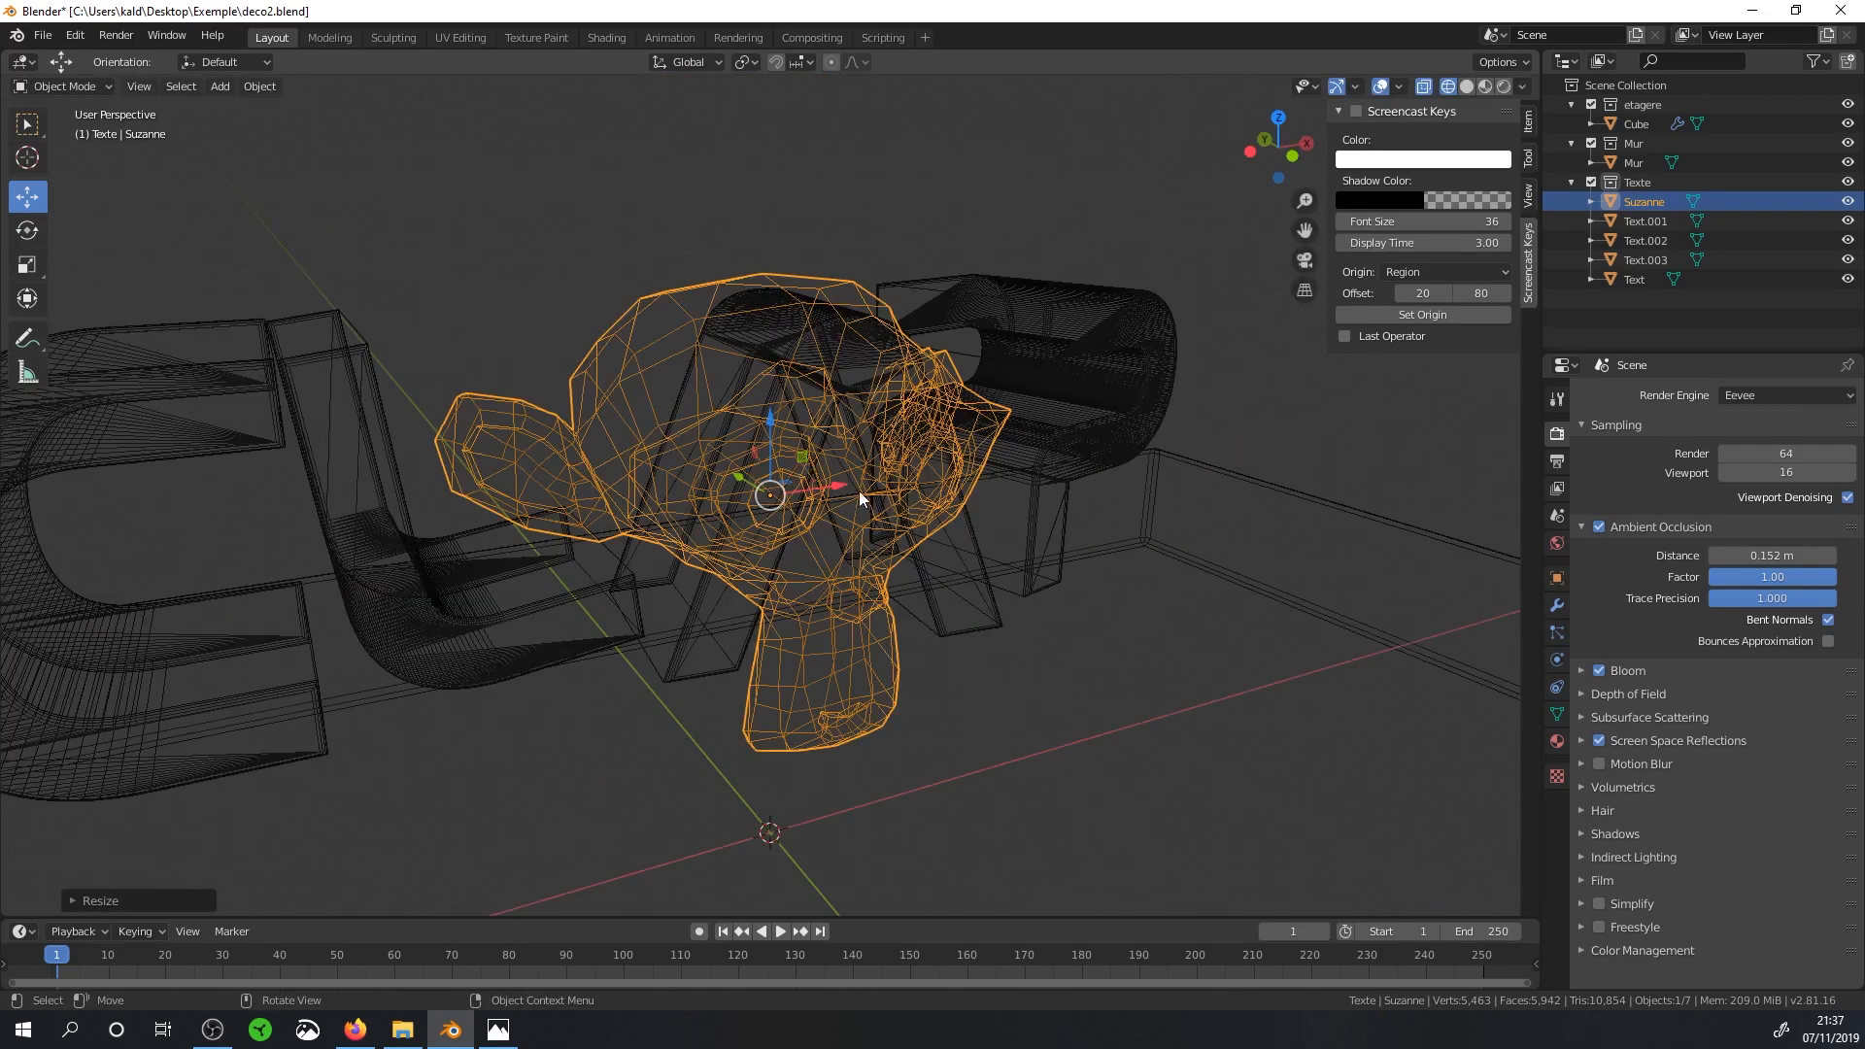
# Move the monkey along the X axis to about -0.038 m, in front of the first letters.
pyautogui.moveTo(861, 497); pyautogui.dragTo(752, 545, button='middle')
pyautogui.scroll(-6, 855, 512)
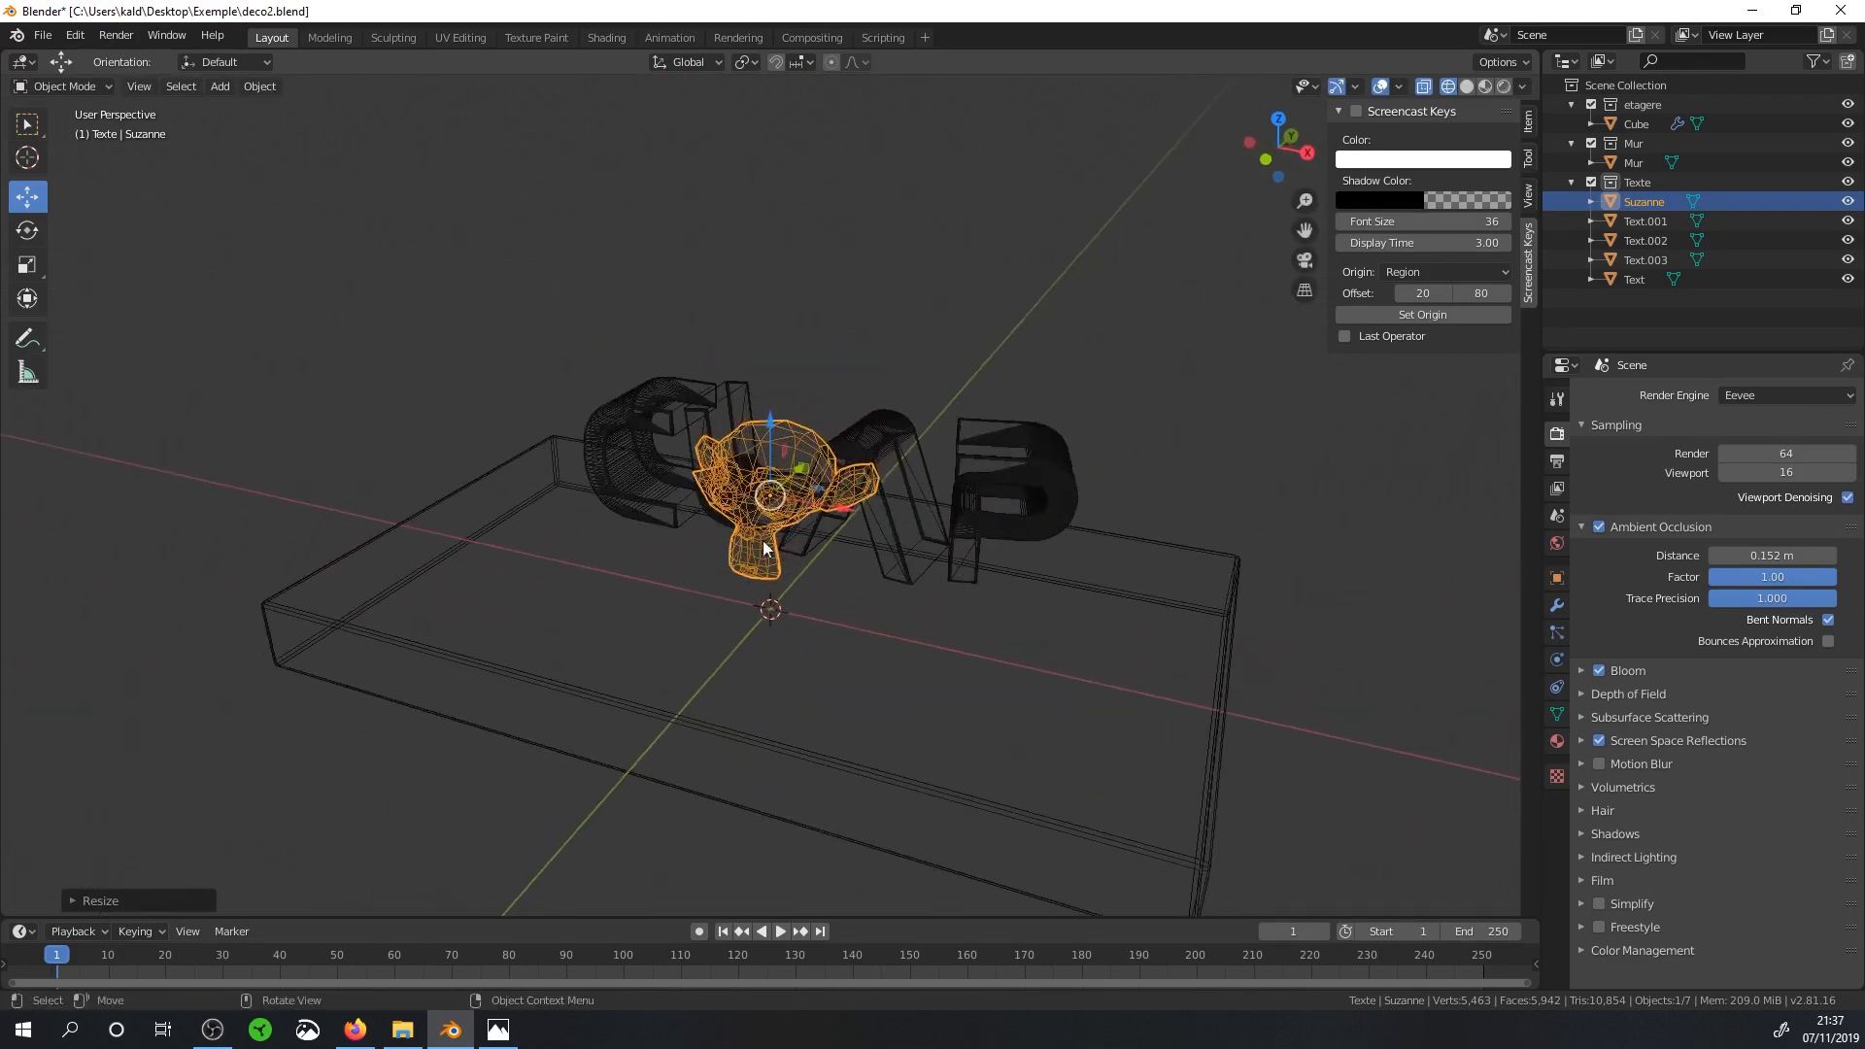
pyautogui.press('g')
pyautogui.click(649, 498)
pyautogui.moveTo(649, 498); pyautogui.dragTo(738, 493, button='middle')
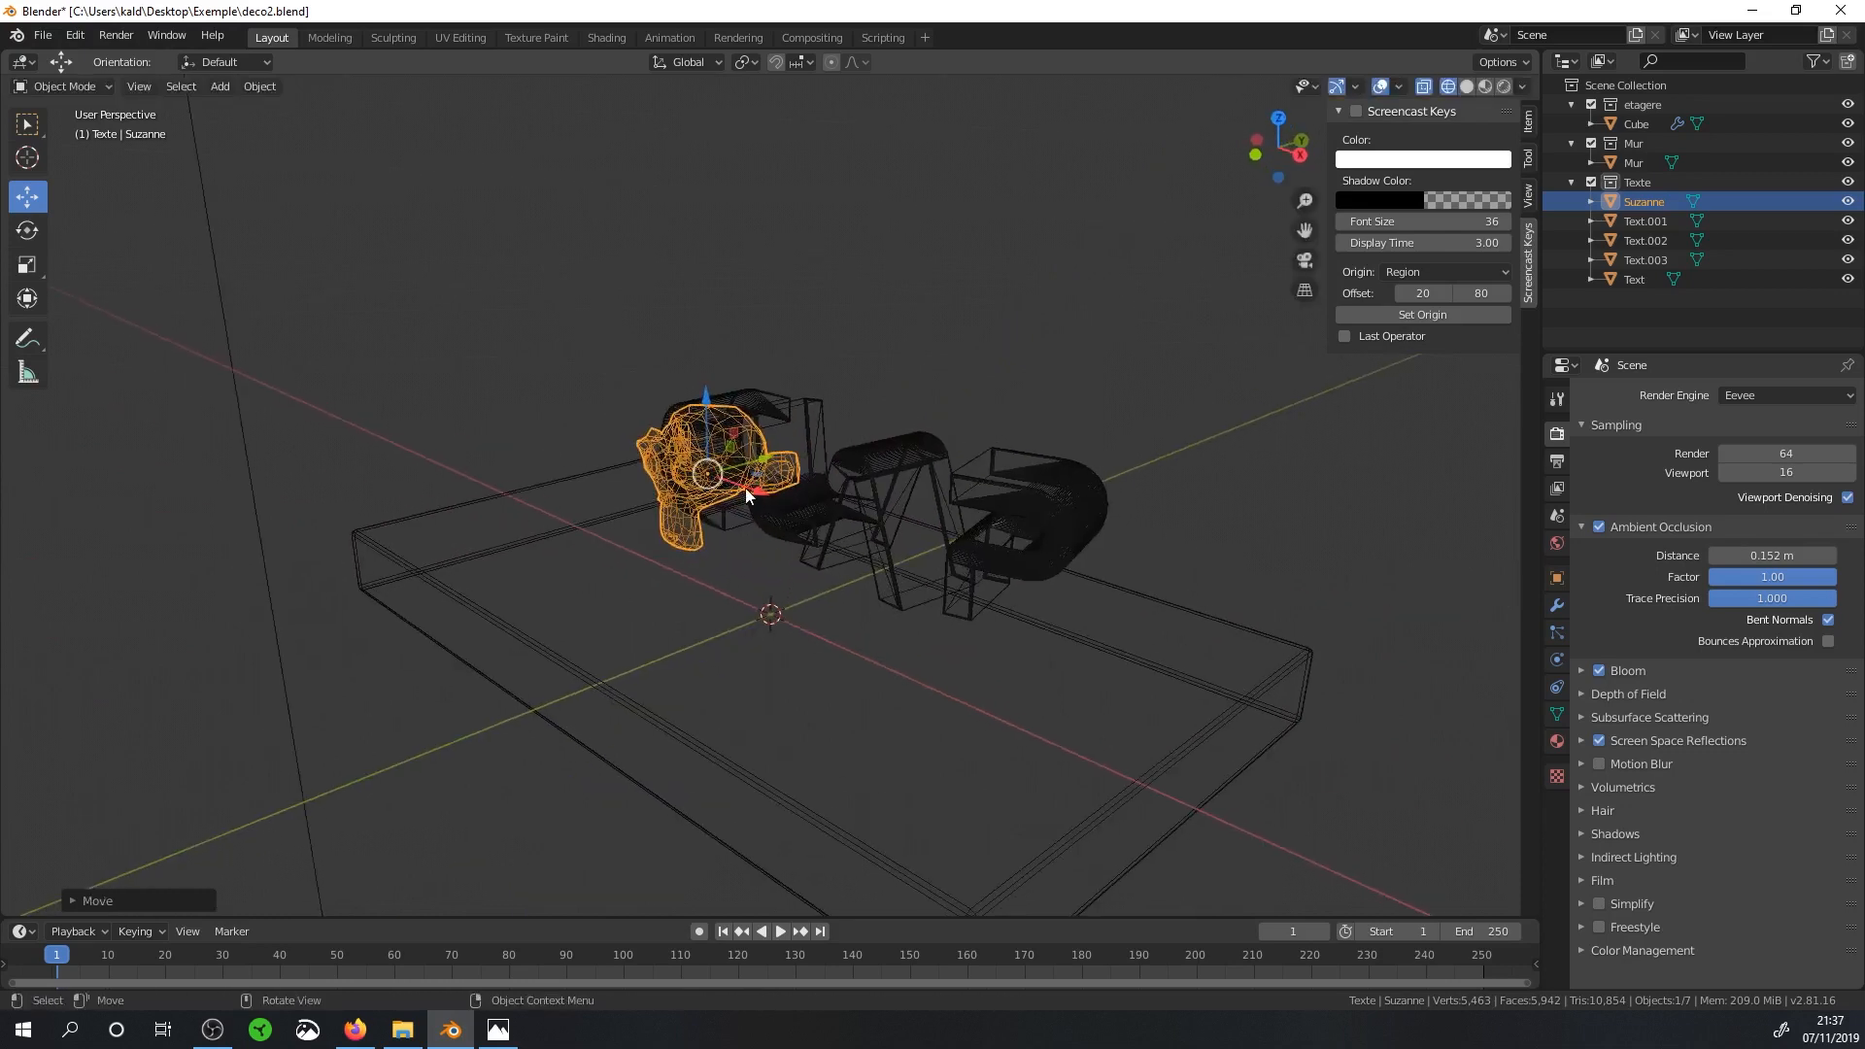
# Scale the monkey down further to a uniform scale of about 0.036.
pyautogui.press('s')
pyautogui.click(805, 527)
pyautogui.scroll(1, 806, 531)
pyautogui.keyDown('shift'); pyautogui.moveTo(803, 521); pyautogui.dragTo(833, 555, button='middle'); pyautogui.keyUp('shift')
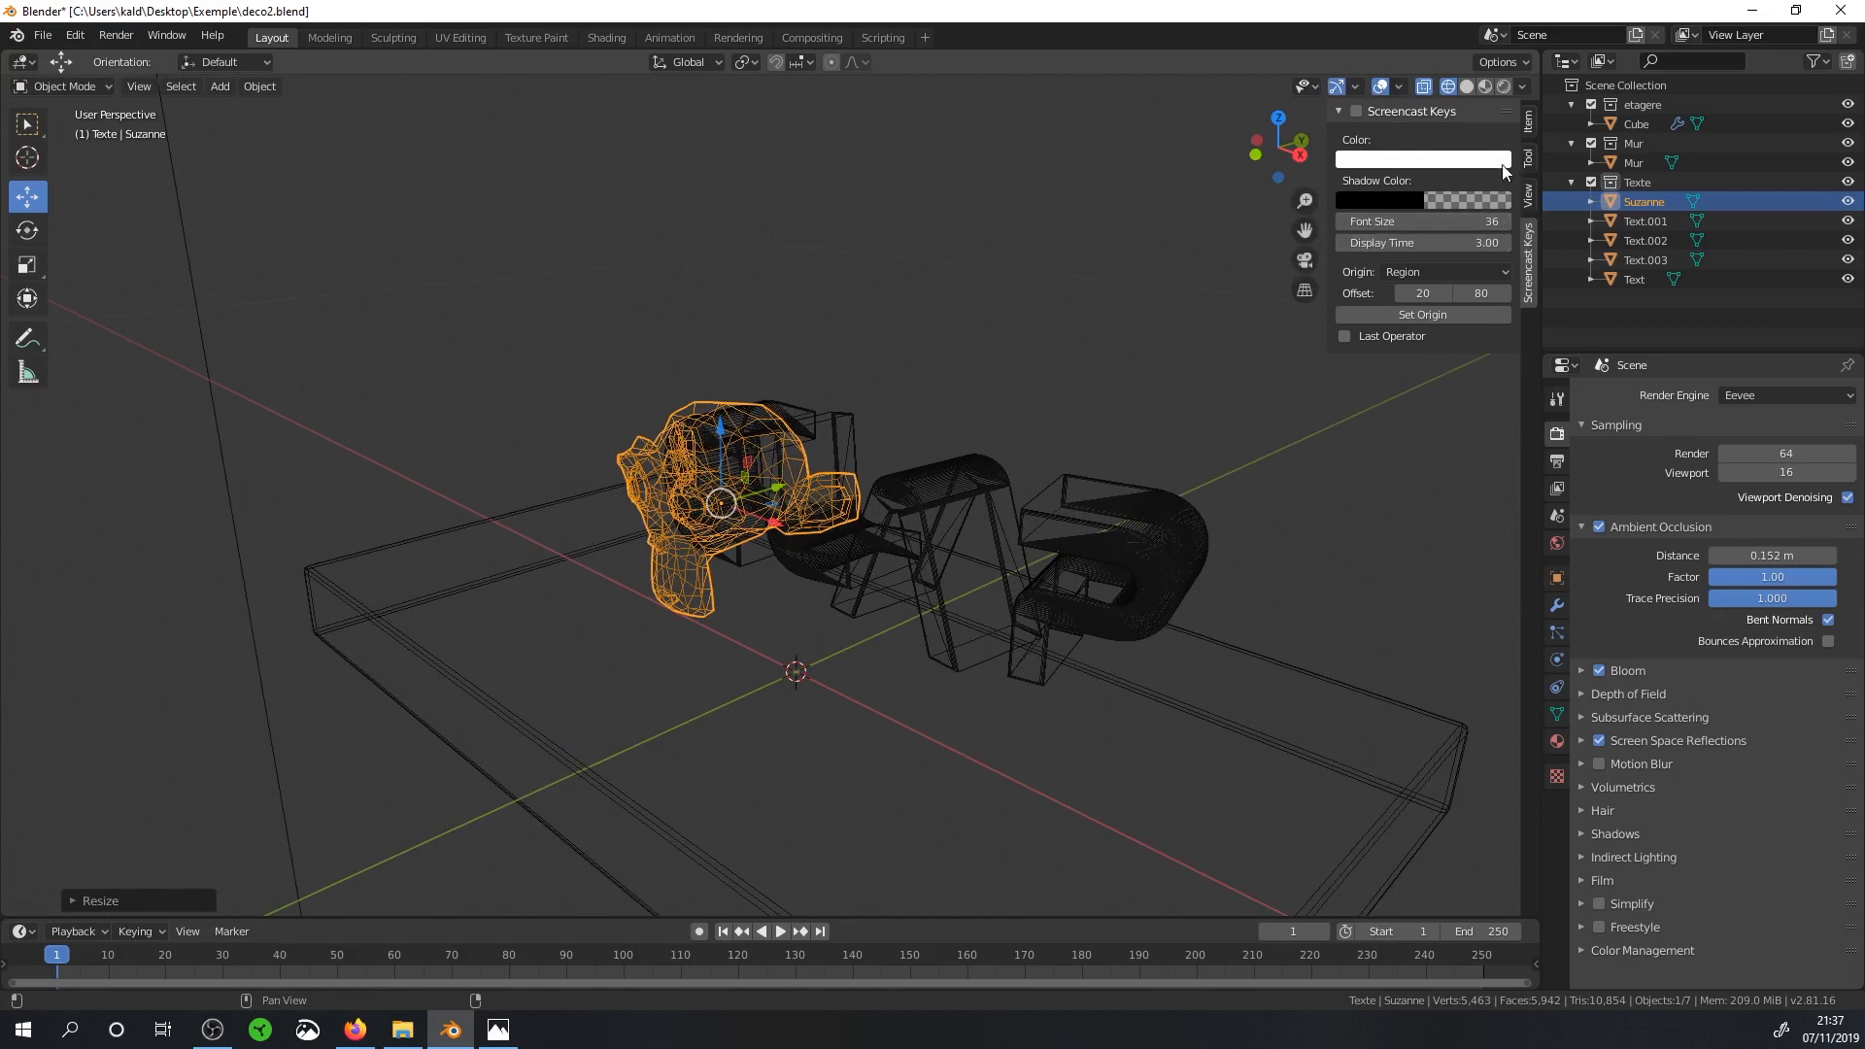
# Show the monkey's transform values and apply its scale.
pyautogui.click(1528, 127)
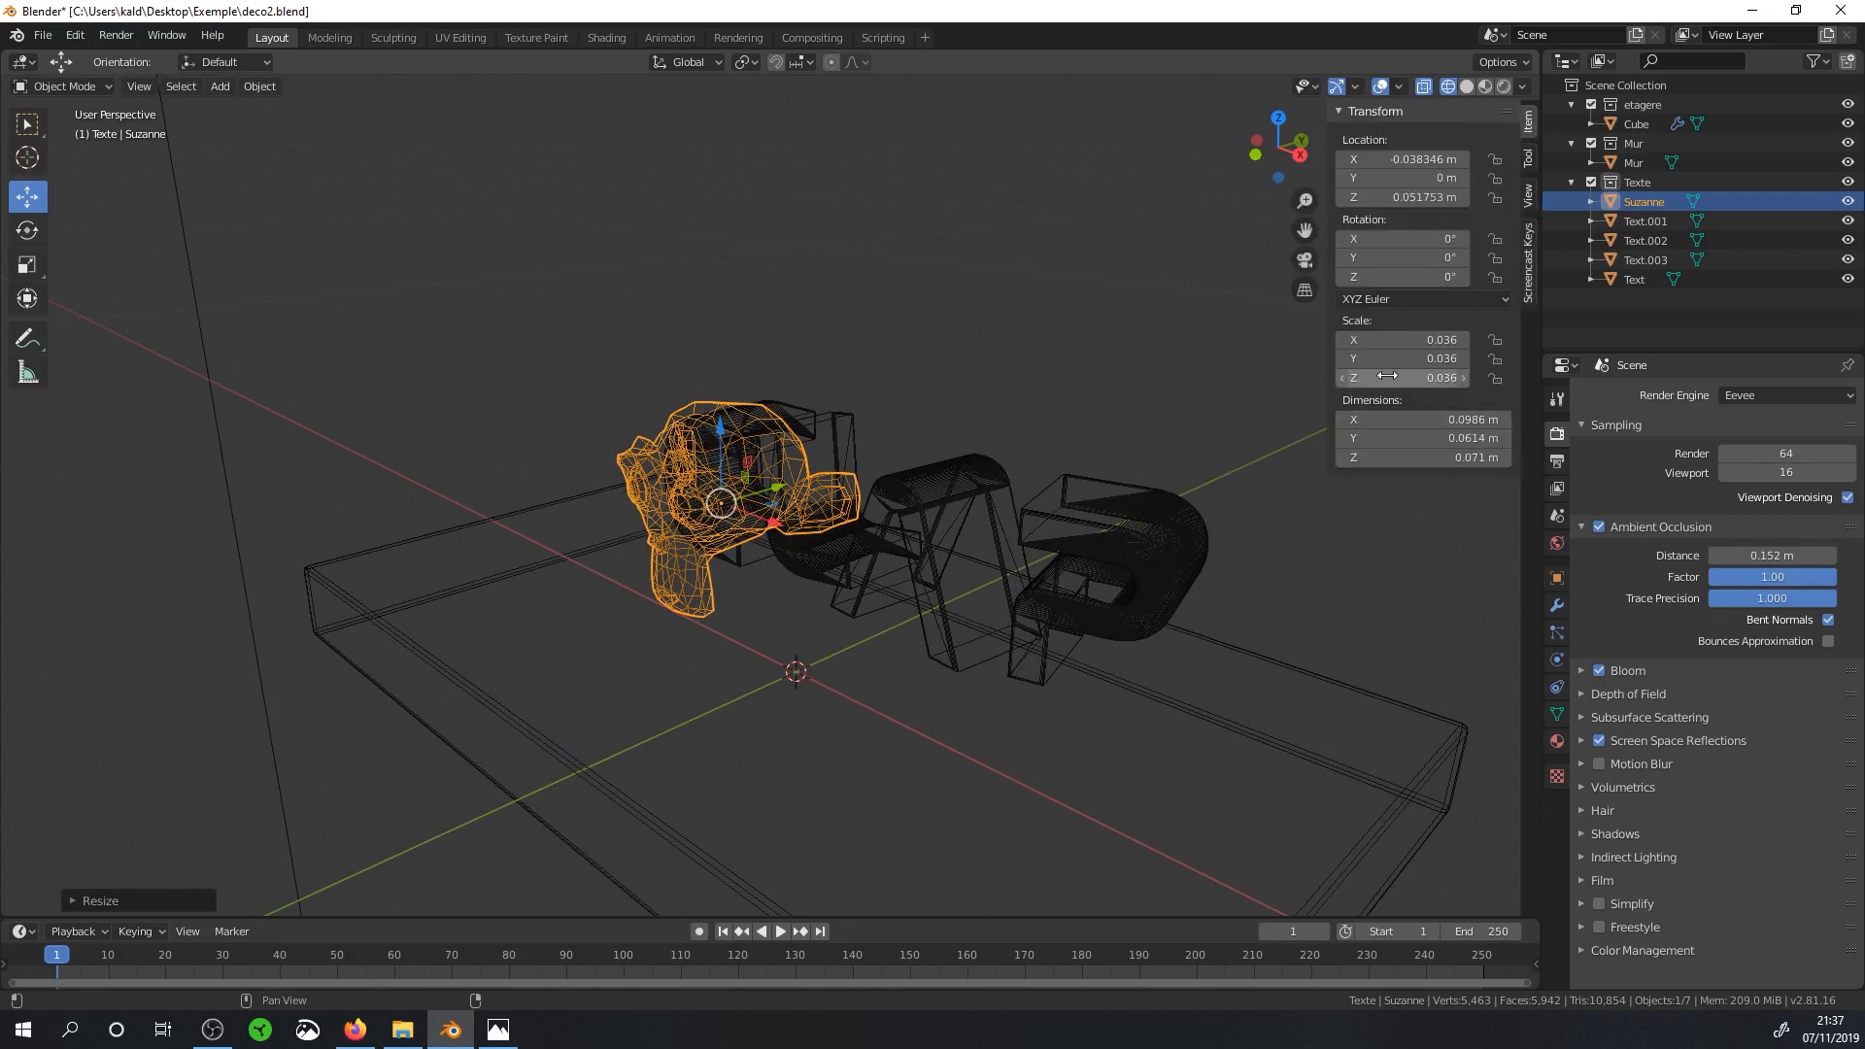
pyautogui.hotkey('ctrl', 'a')
pyautogui.click(806, 499)
pyautogui.moveTo(806, 499); pyautogui.dragTo(773, 482, button='middle')
# Switch to solid shading and move the monkey along Y to about -0.028 m, clear of the letters.
pyautogui.press('z')
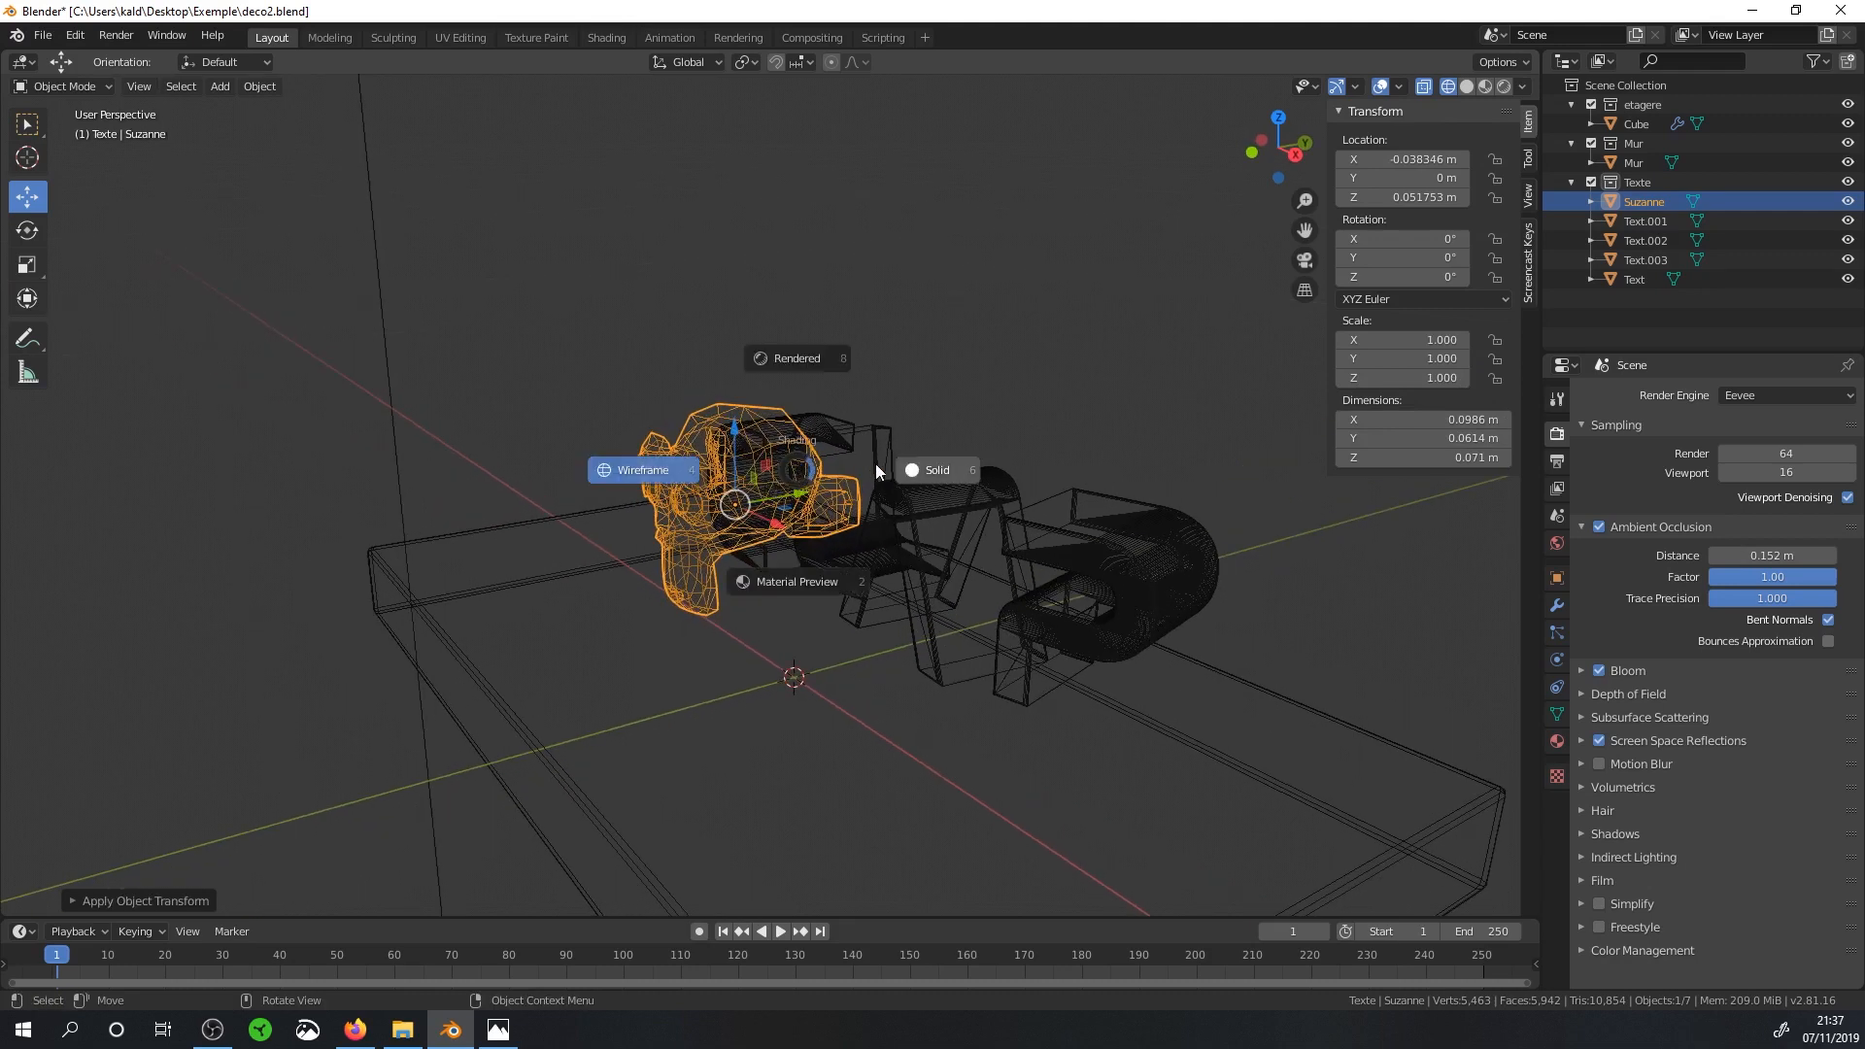
pyautogui.click(848, 464)
pyautogui.scroll(3, 740, 517)
pyautogui.moveTo(741, 517)
pyautogui.mouseDown(button='middle')
pyautogui.moveTo(684, 539)
pyautogui.moveTo(761, 510)
pyautogui.mouseUp(button='middle')
pyautogui.moveTo(772, 541); pyautogui.dragTo(661, 558)
pyautogui.moveTo(660, 557); pyautogui.dragTo(702, 566, button='middle')
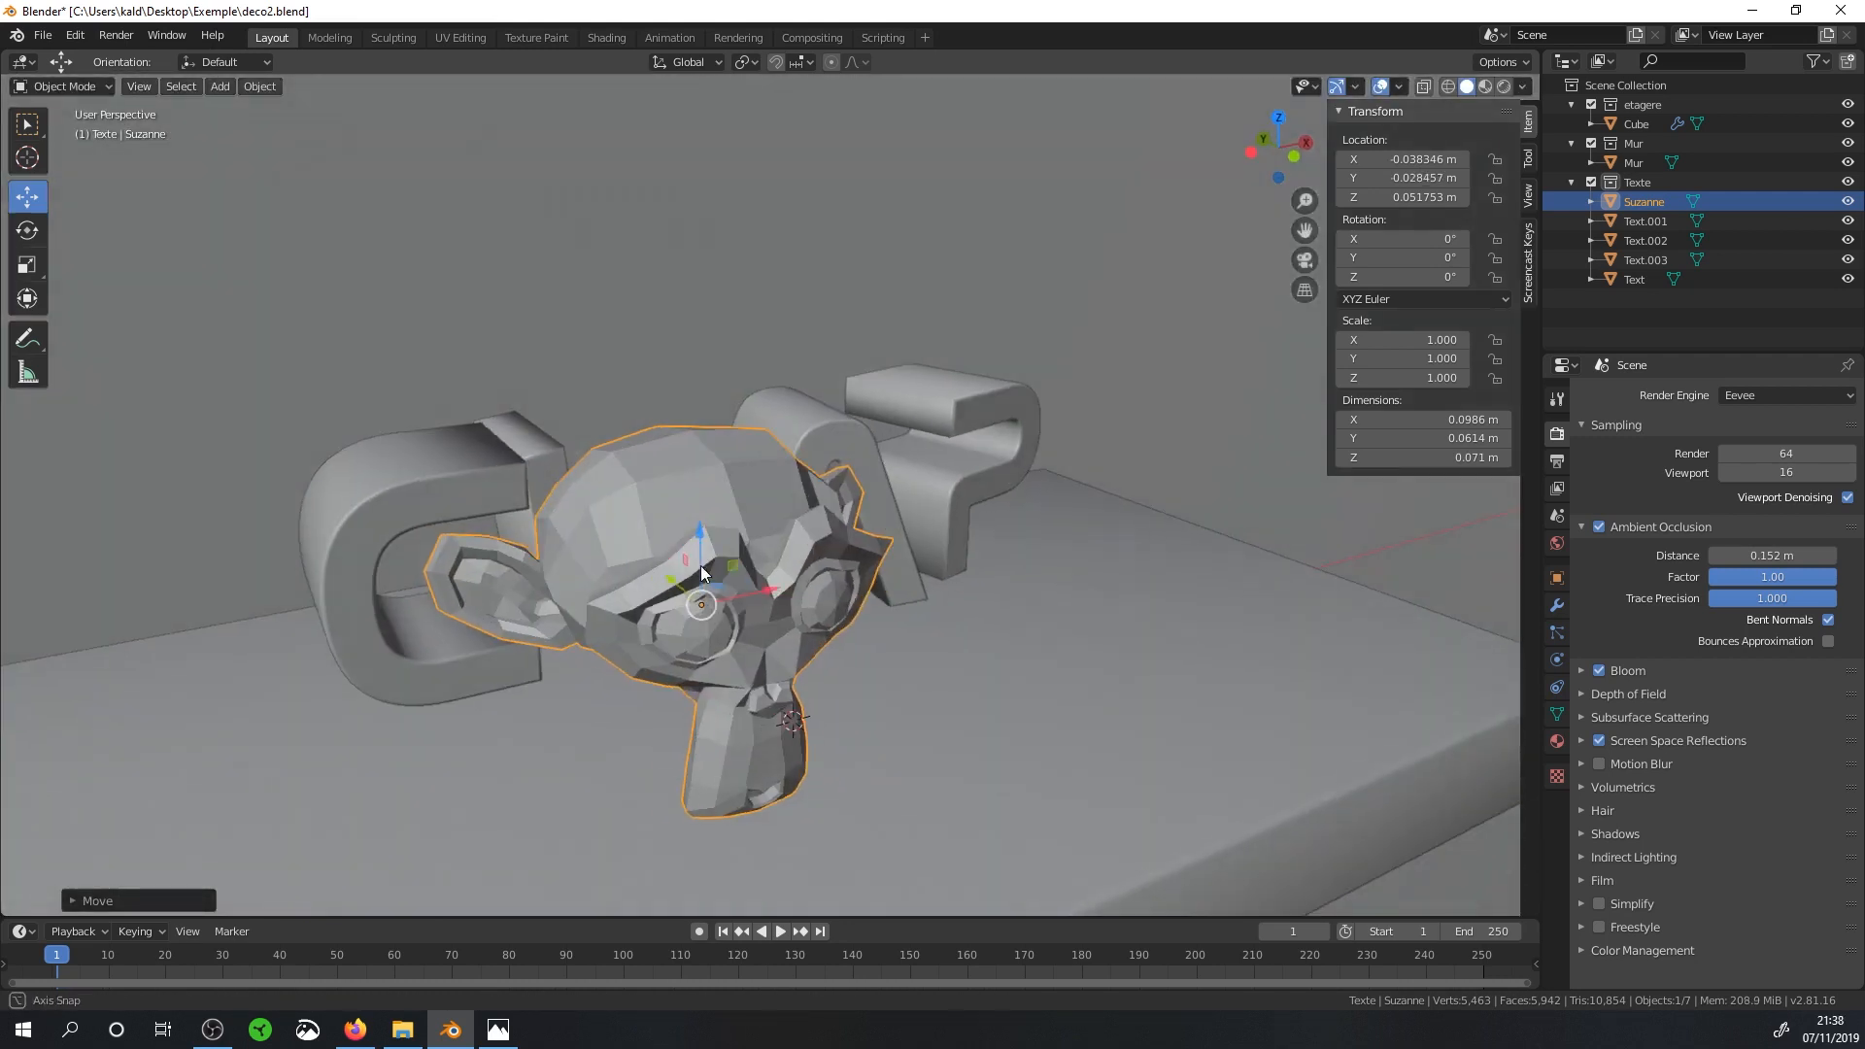
# Apply Shade Smooth to the monkey and check its surface from several angles.
pyautogui.click(272, 89)
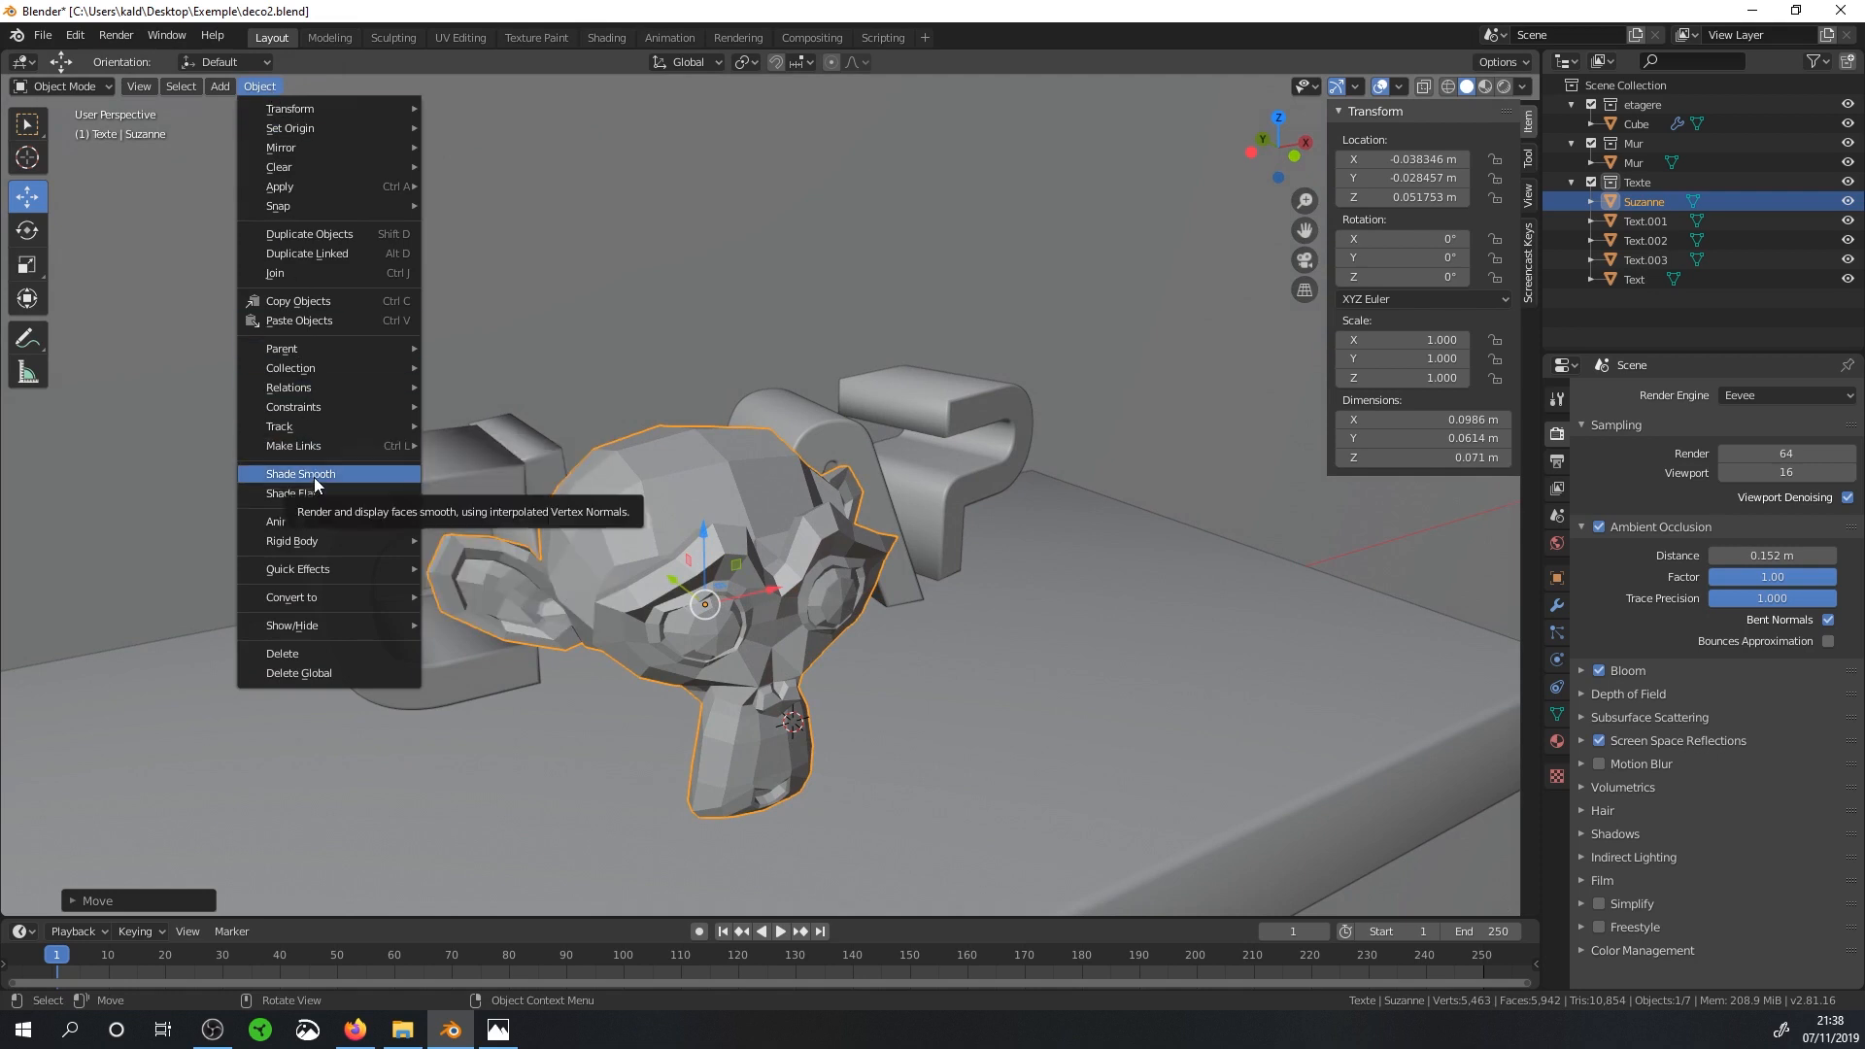
pyautogui.moveTo(655, 443); pyautogui.dragTo(716, 444, button='middle')
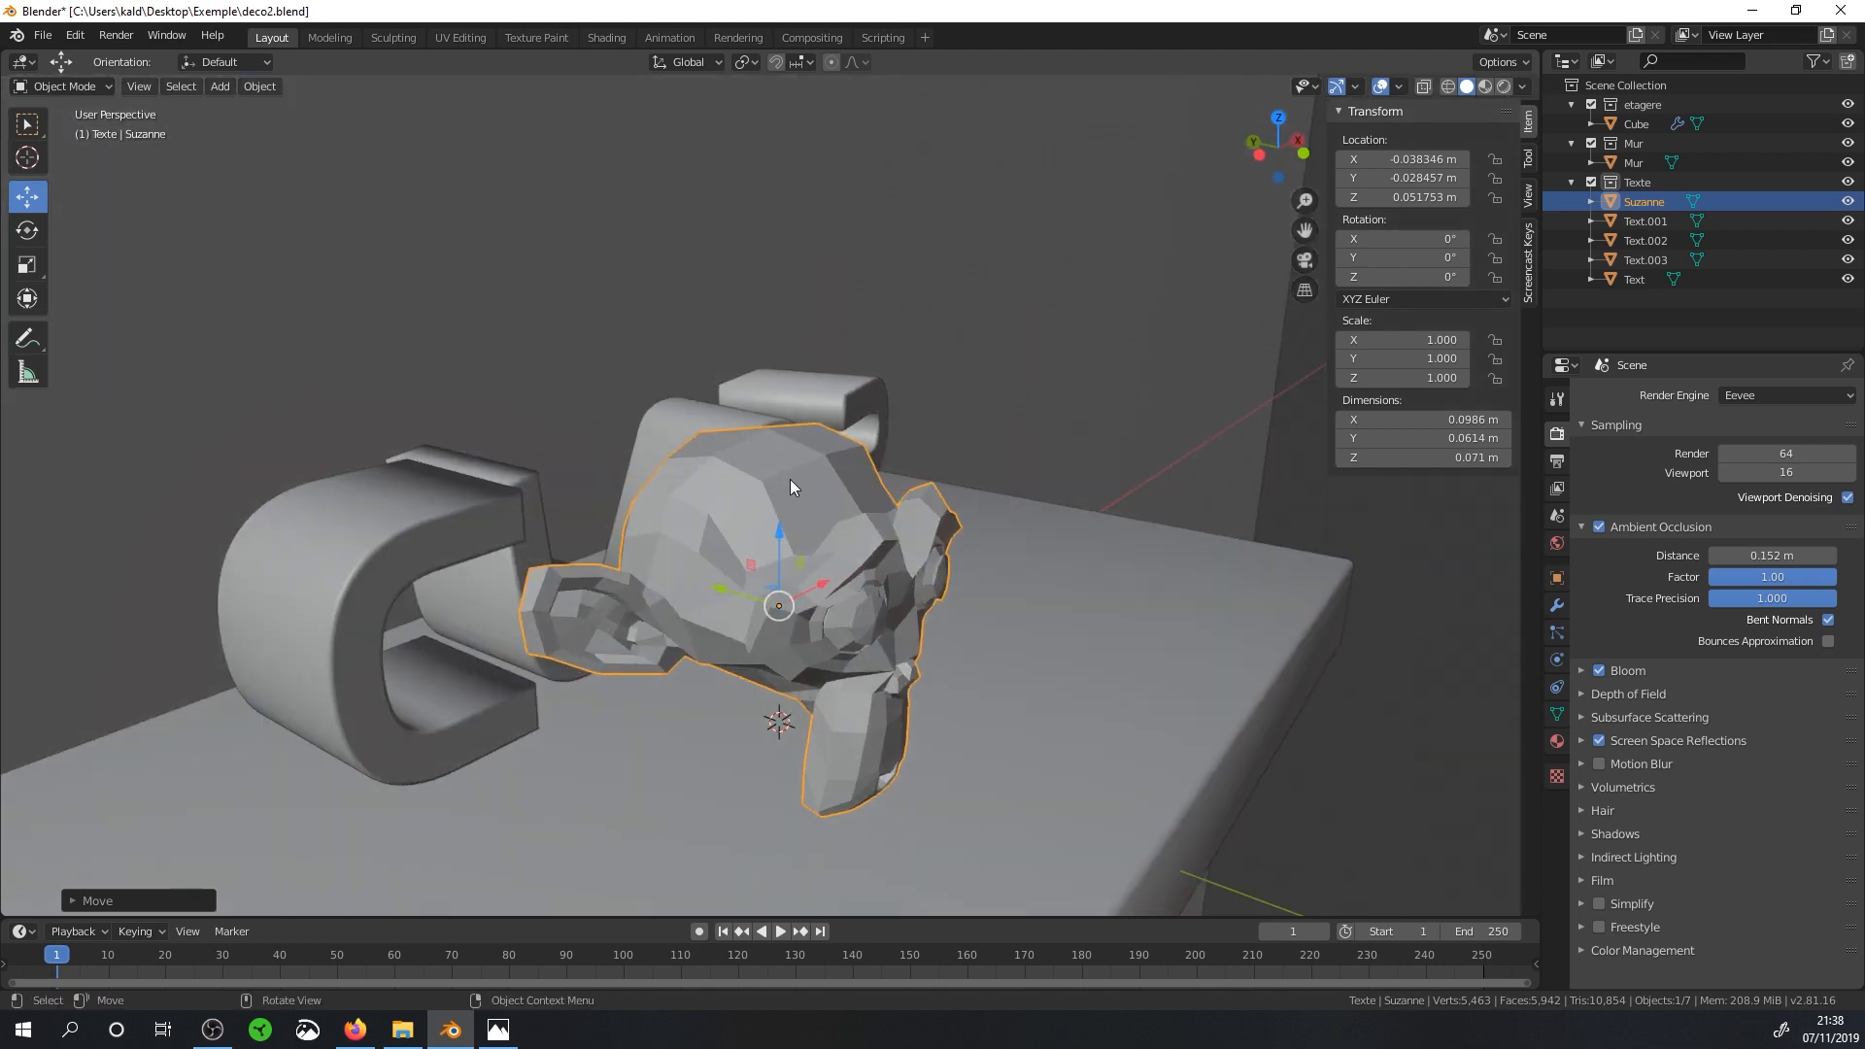
pyautogui.scroll(2, 787, 480)
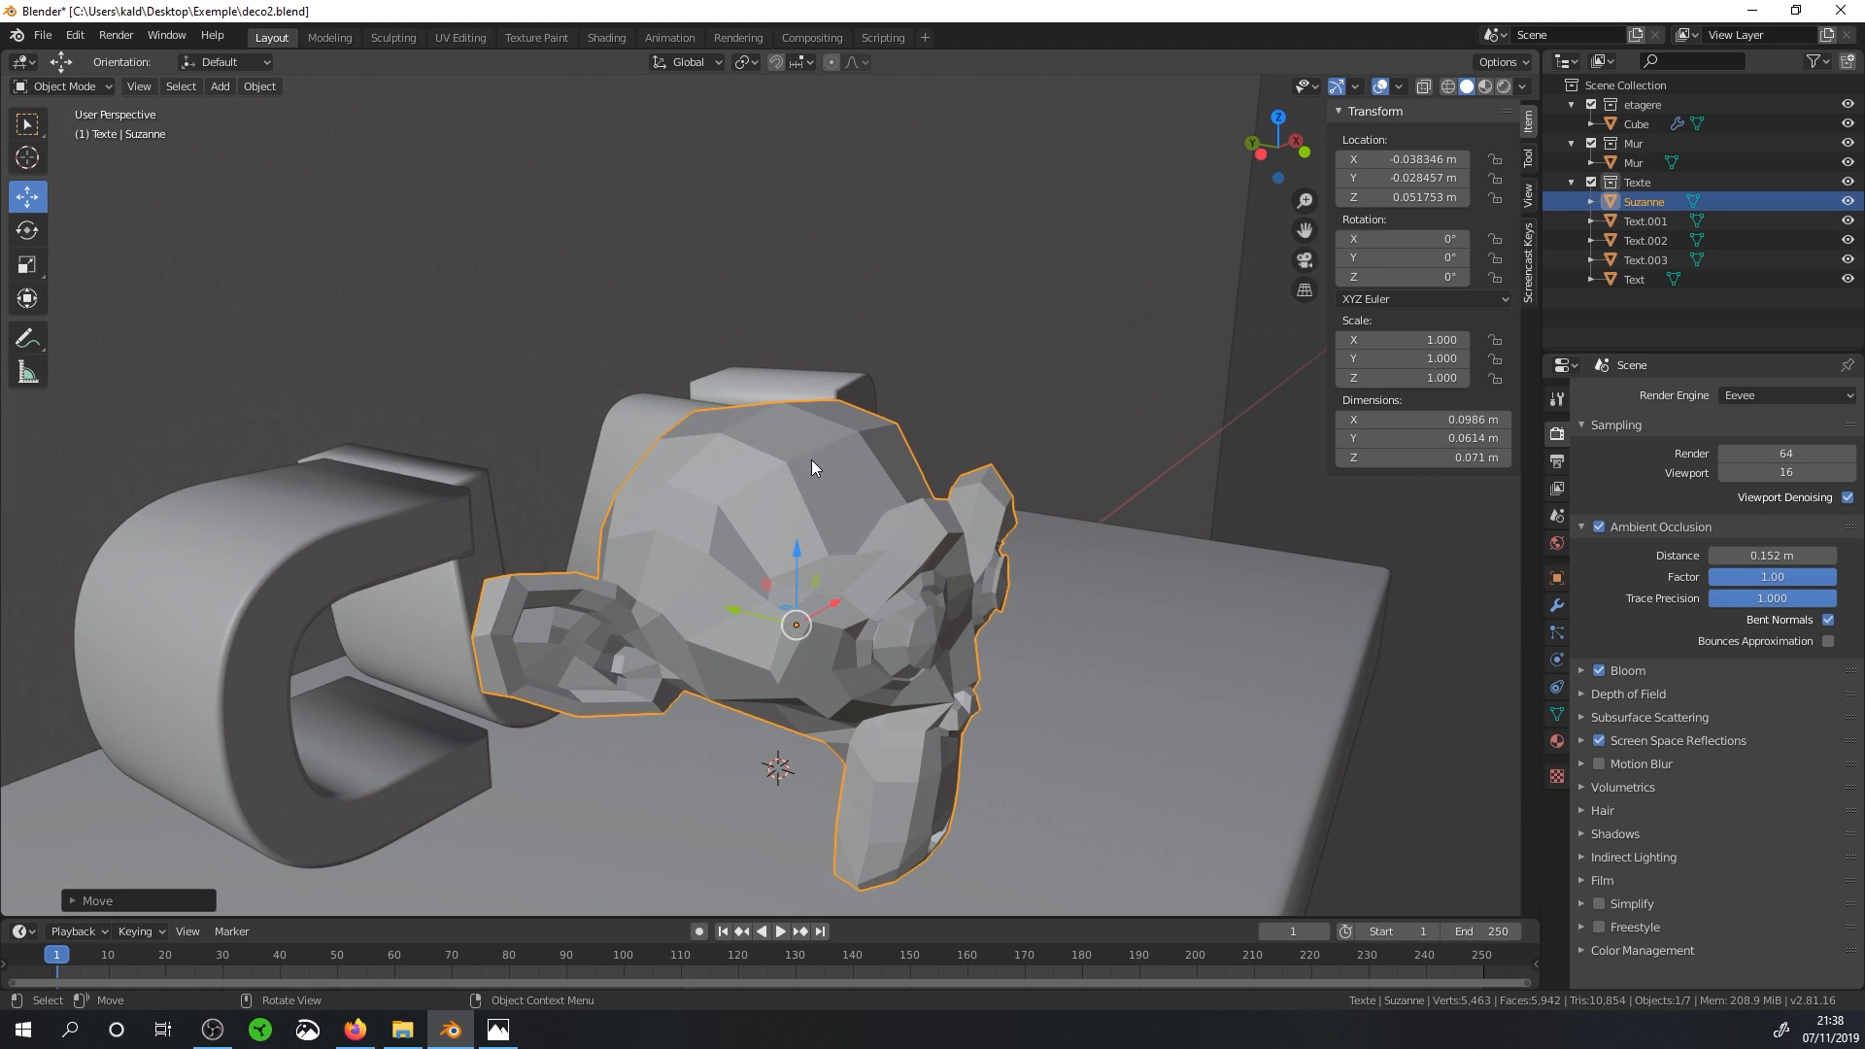
pyautogui.moveTo(812, 460); pyautogui.dragTo(790, 476, button='middle')
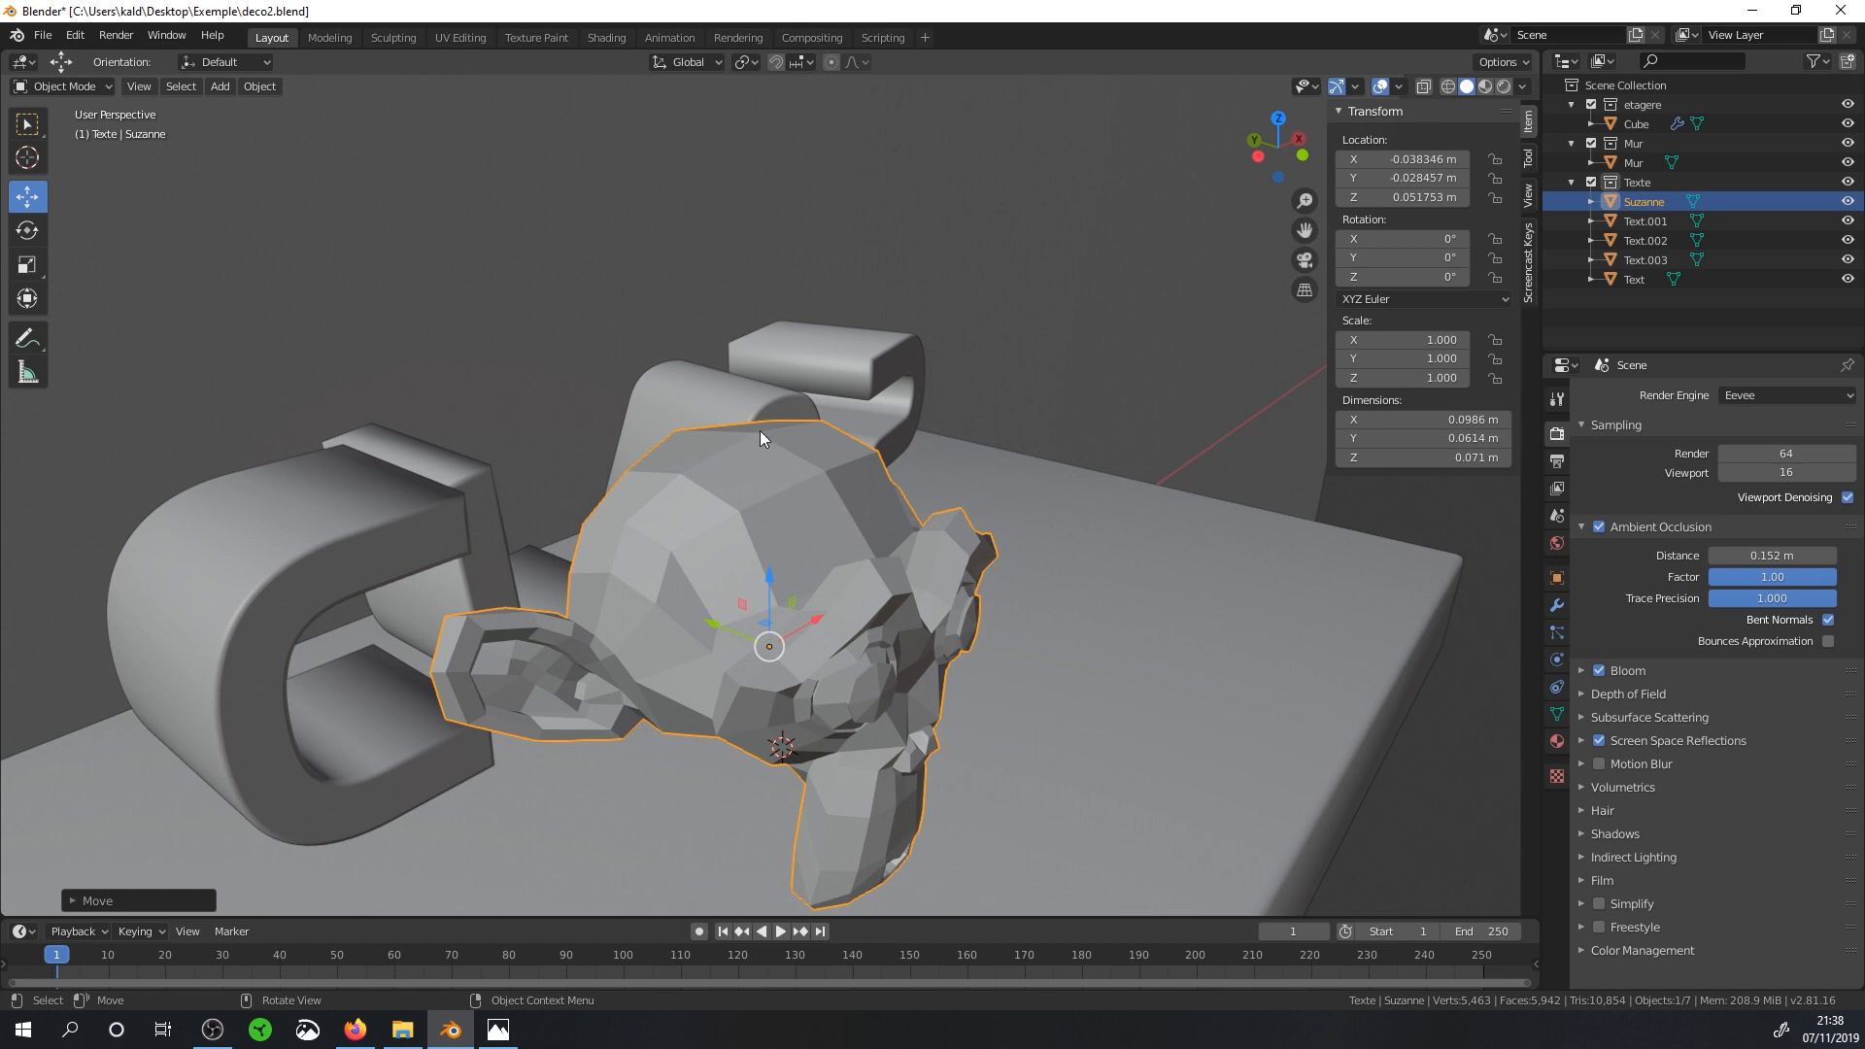
pyautogui.click(260, 86)
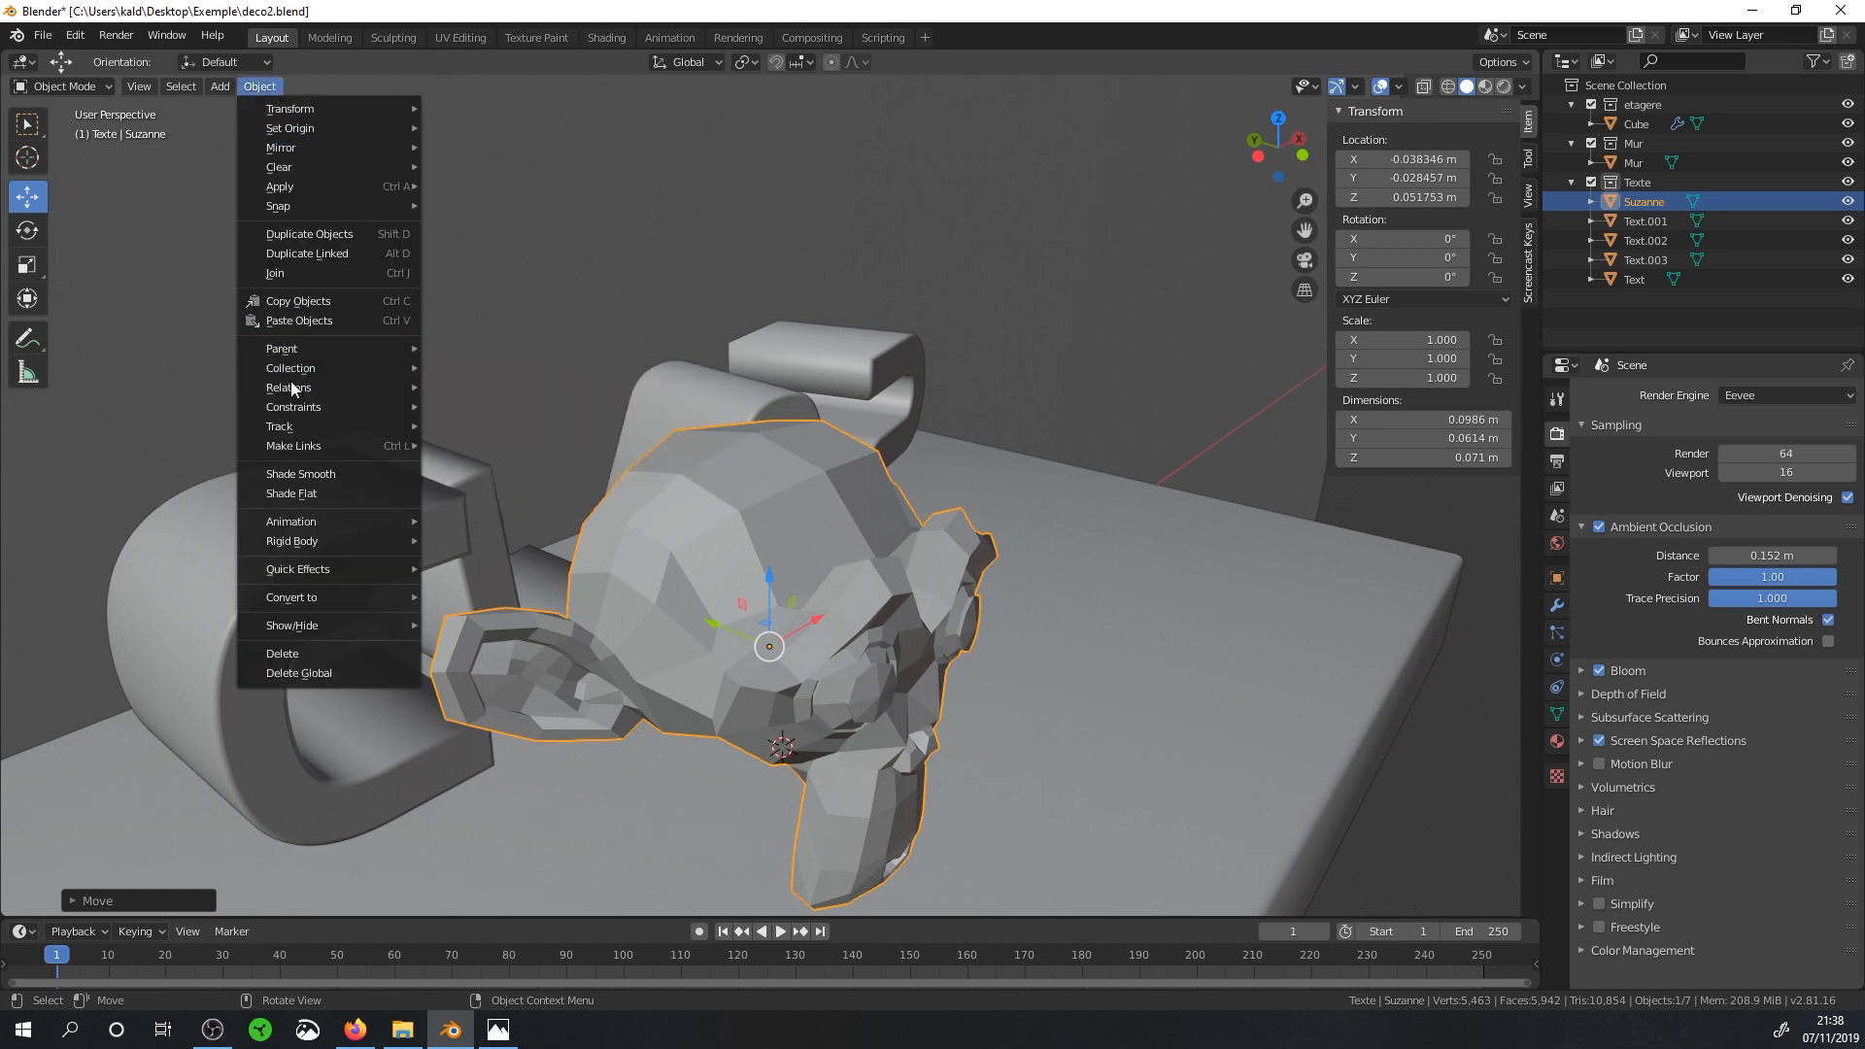
pyautogui.click(300, 473)
pyautogui.moveTo(641, 511); pyautogui.dragTo(624, 463, button='middle')
pyautogui.moveTo(933, 567); pyautogui.dragTo(574, 555, button='middle')
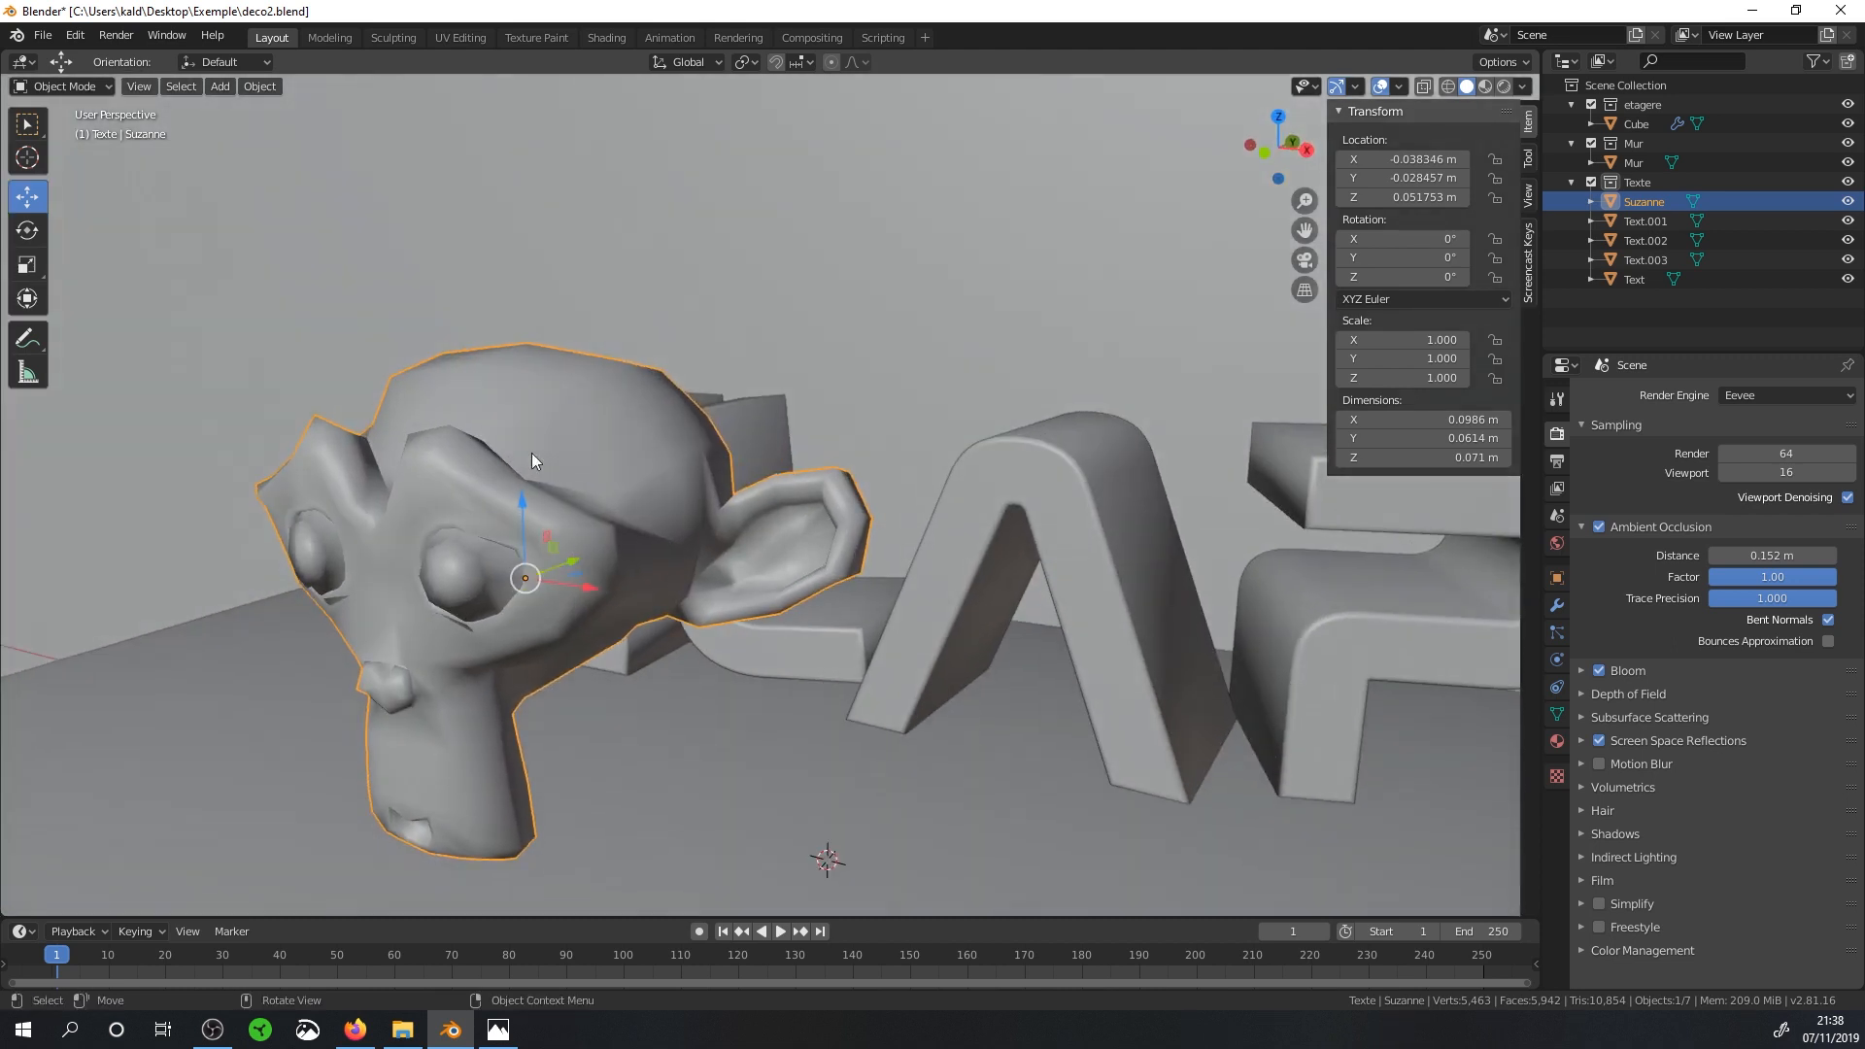
pyautogui.moveTo(422, 459); pyautogui.dragTo(615, 550, button='middle')
pyautogui.moveTo(469, 622); pyautogui.dragTo(492, 580, button='middle')
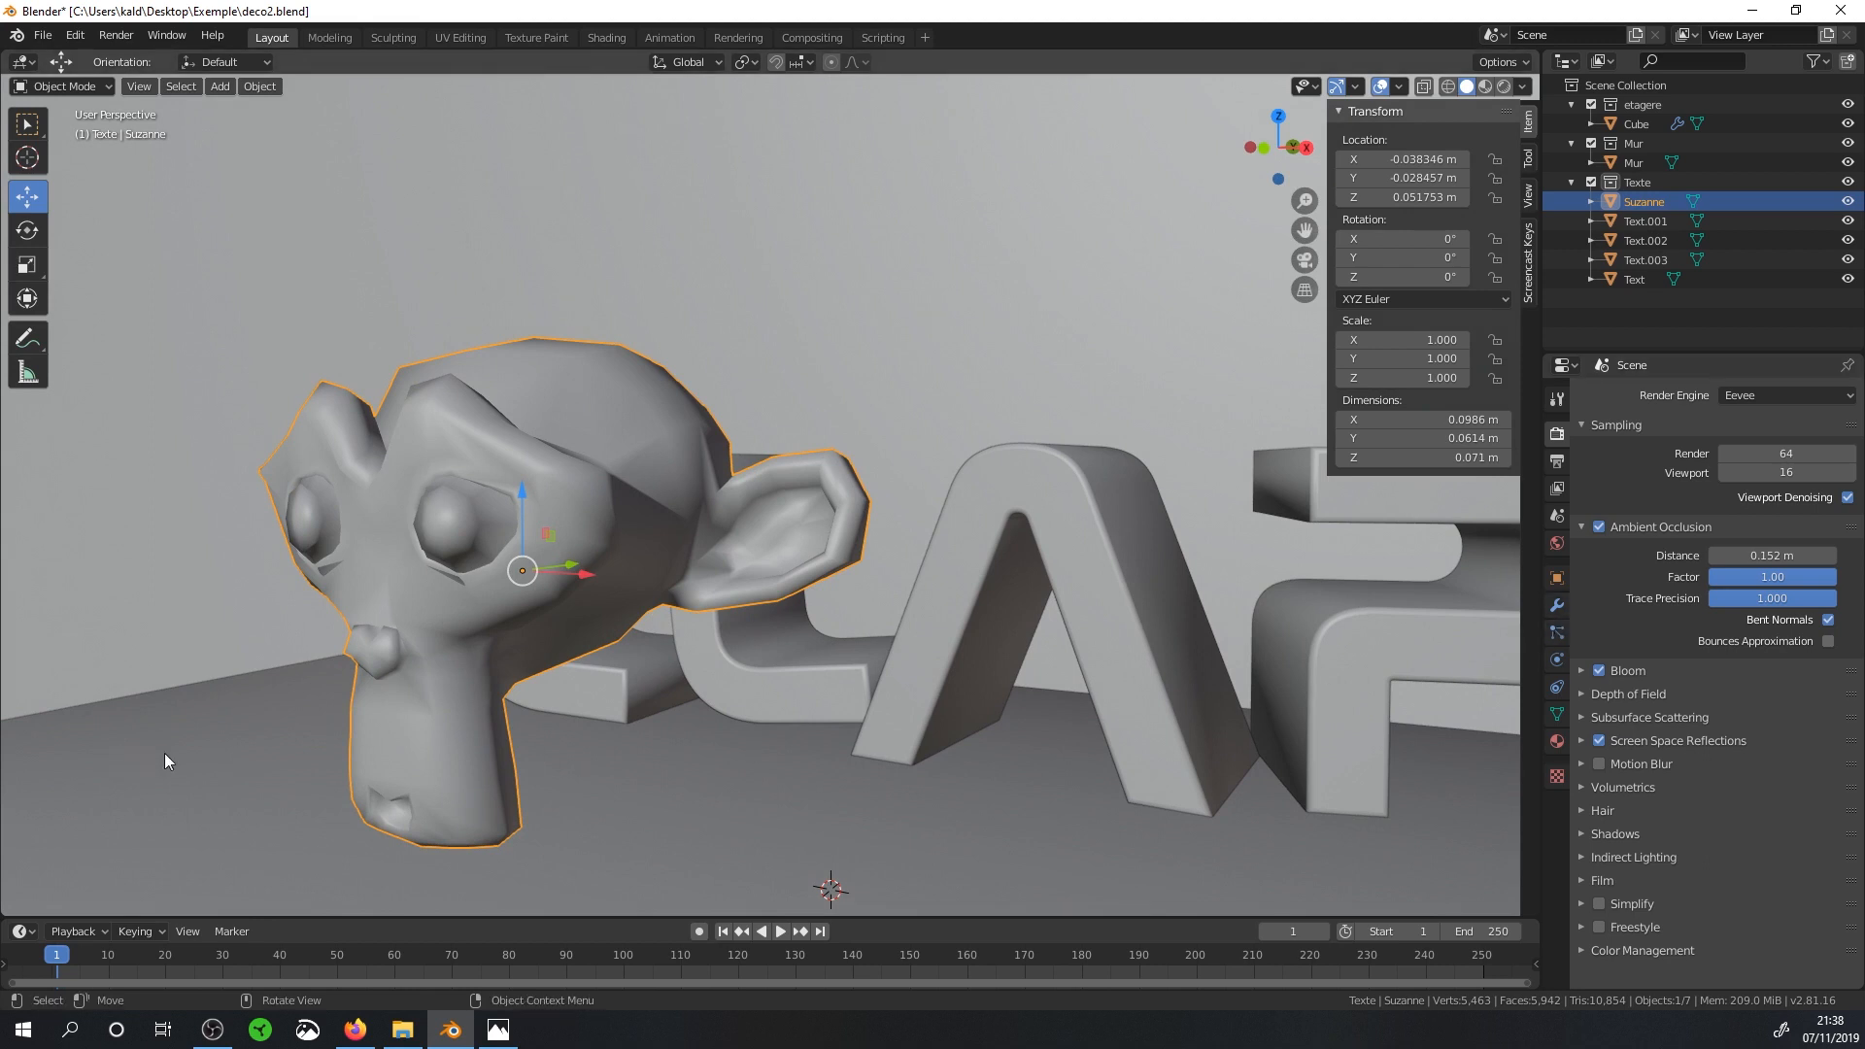
# Try raising one vertex at the top of the monkey's head to about 0.043 m local Z and undo it.
pyautogui.scroll(-1, 358, 603)
pyautogui.scroll(-2, 482, 601)
pyautogui.scroll(2, 523, 604)
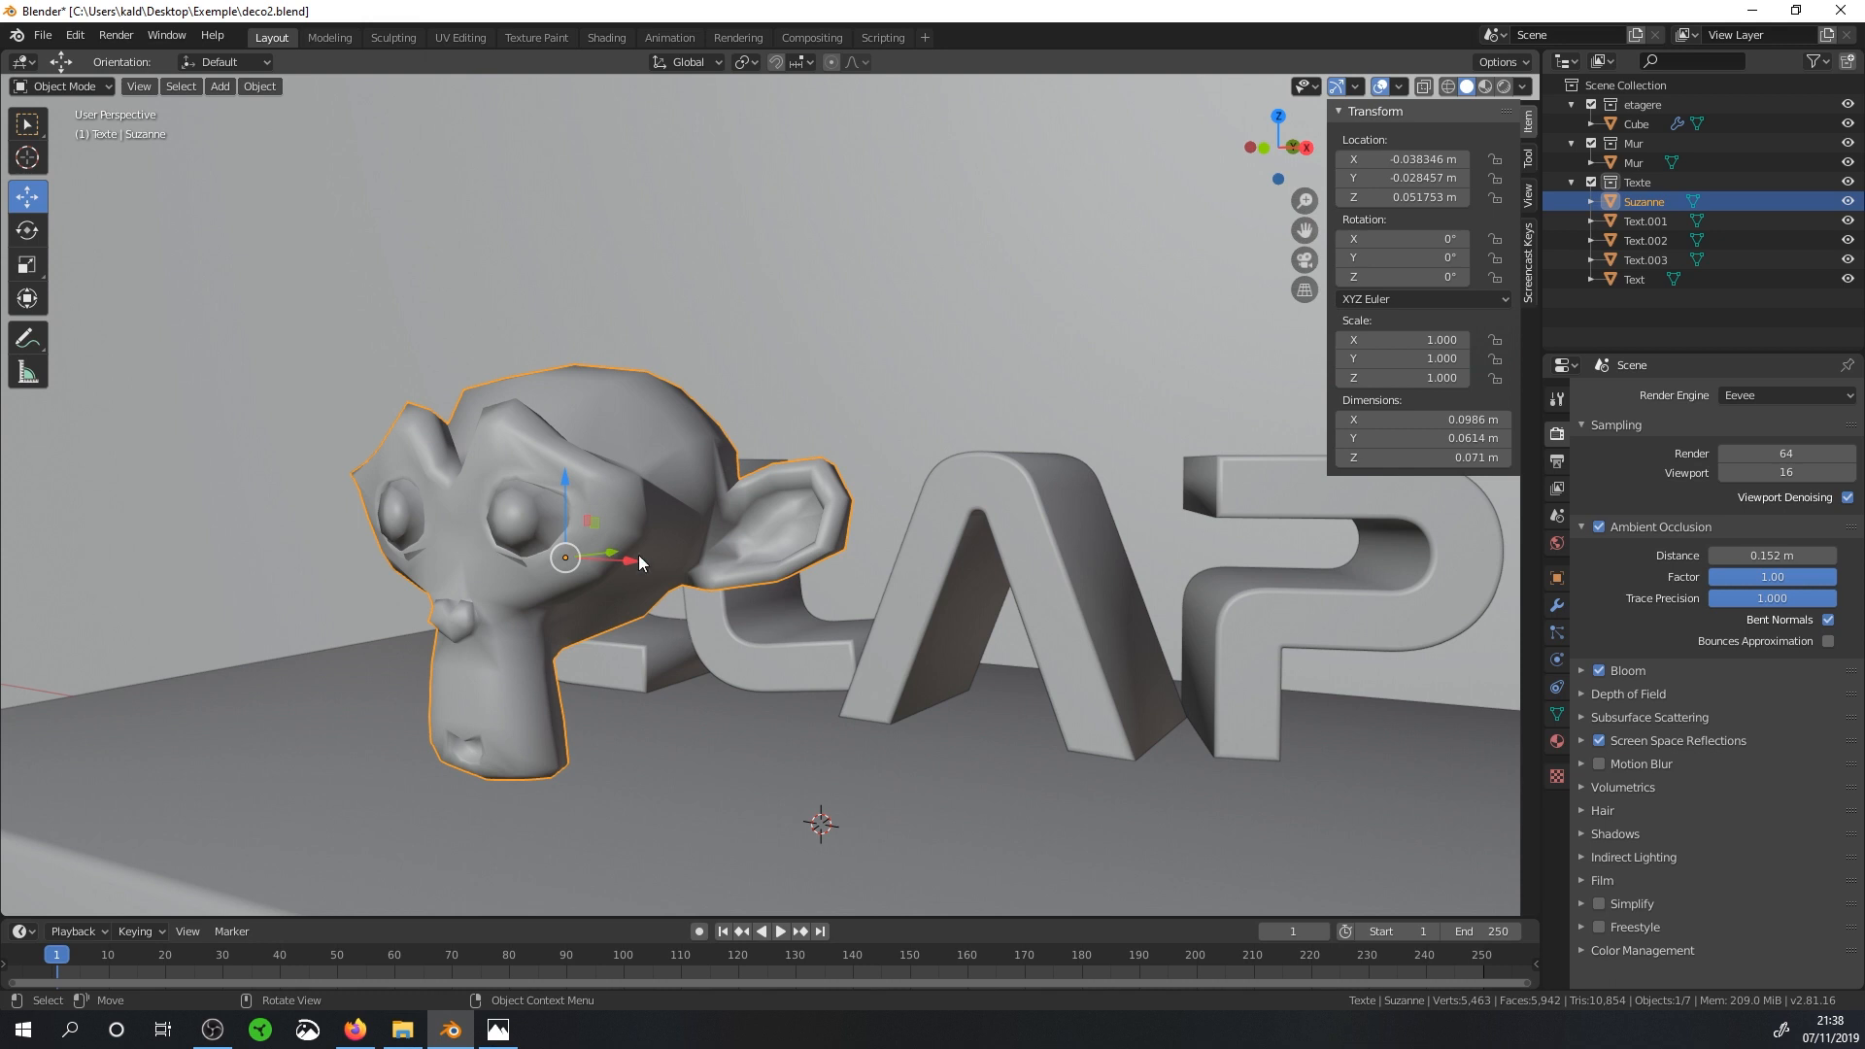
pyautogui.press('Tab')
pyautogui.moveTo(644, 497); pyautogui.dragTo(670, 502, button='middle')
pyautogui.click(544, 400)
pyautogui.moveTo(542, 321); pyautogui.dragTo(540, 257)
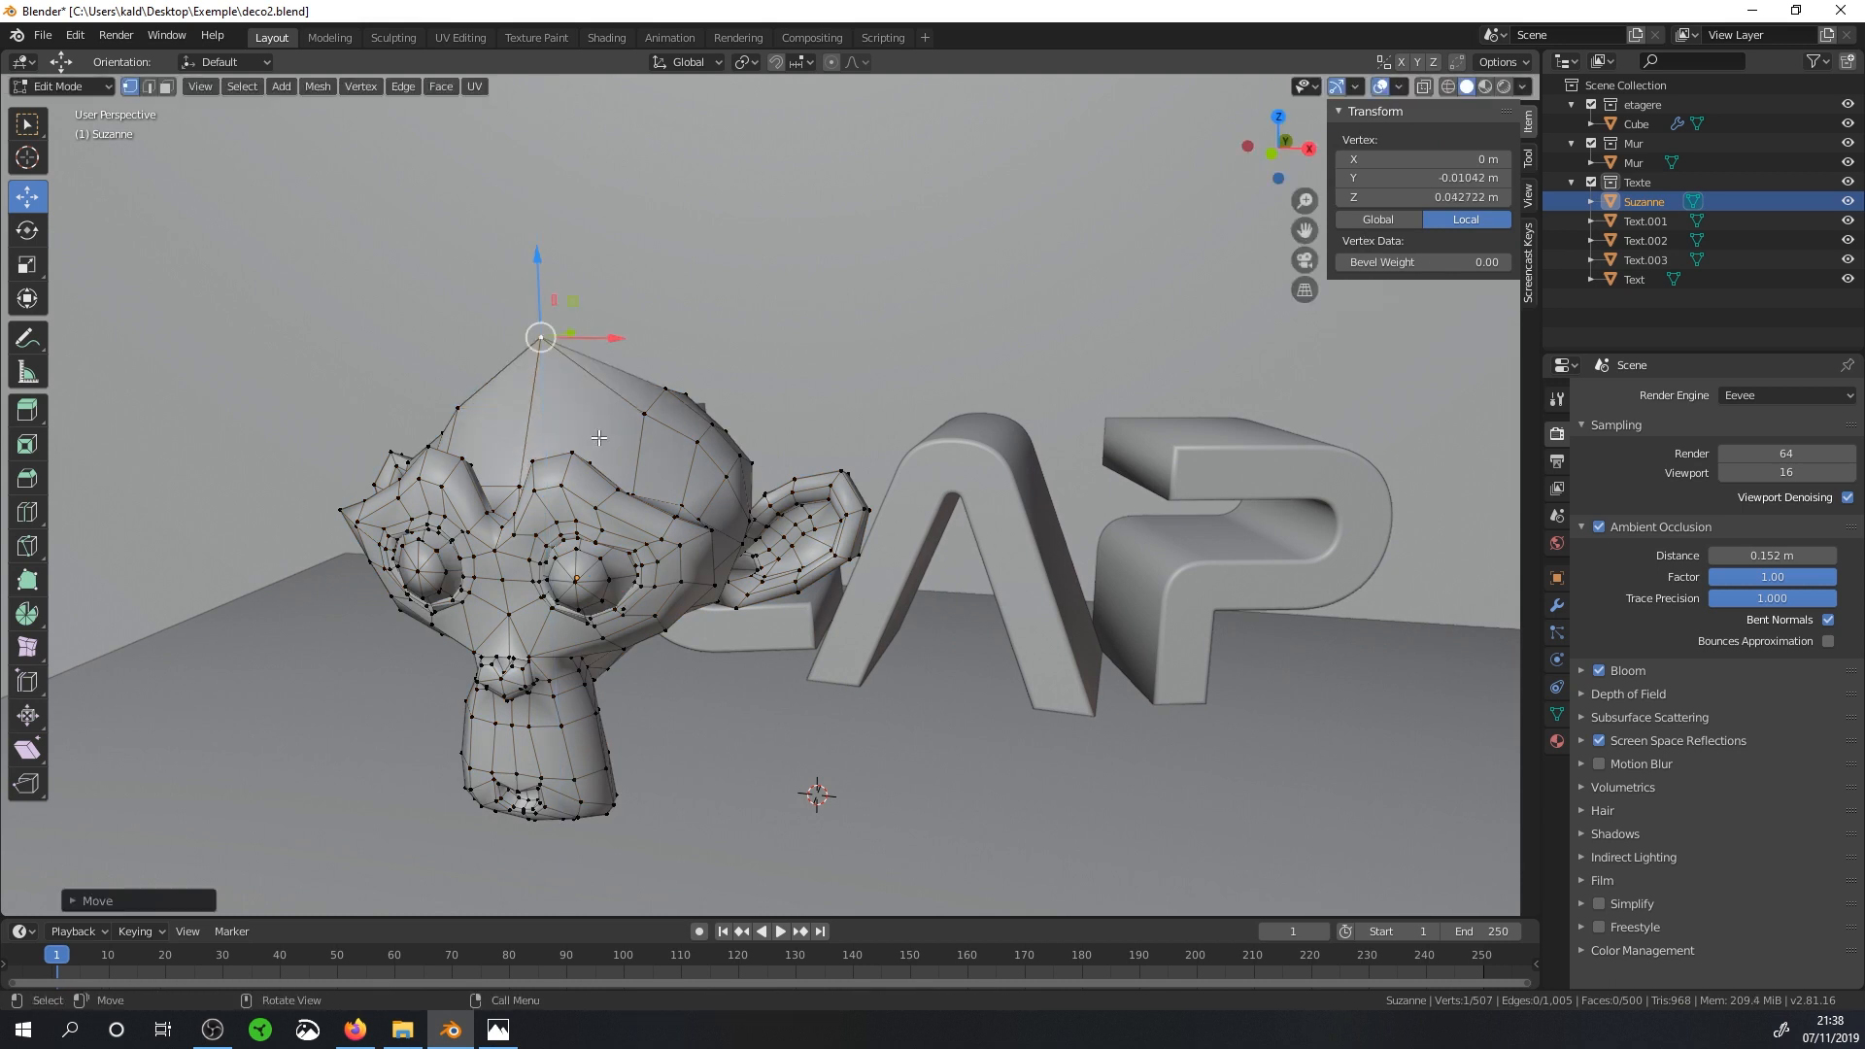
pyautogui.hotkey('ctrl', 'z')
pyautogui.press('Tab')
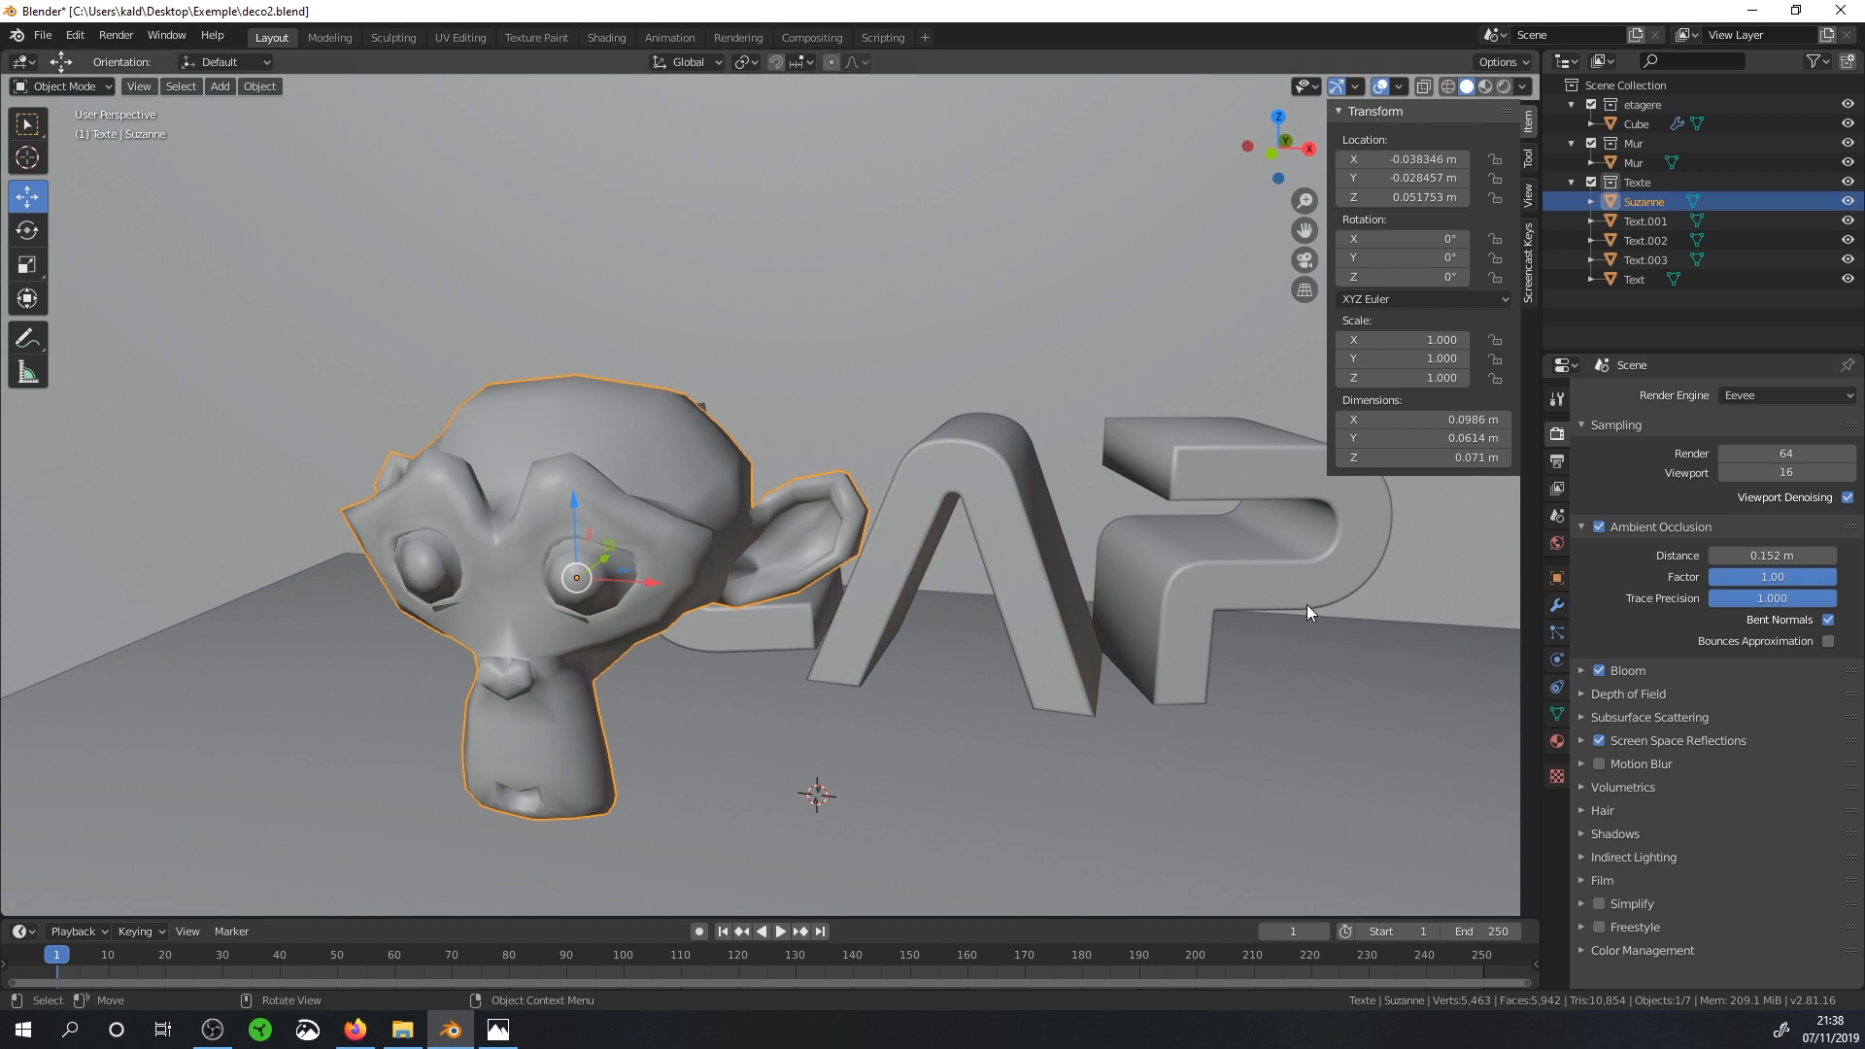
pyautogui.press('Tab')
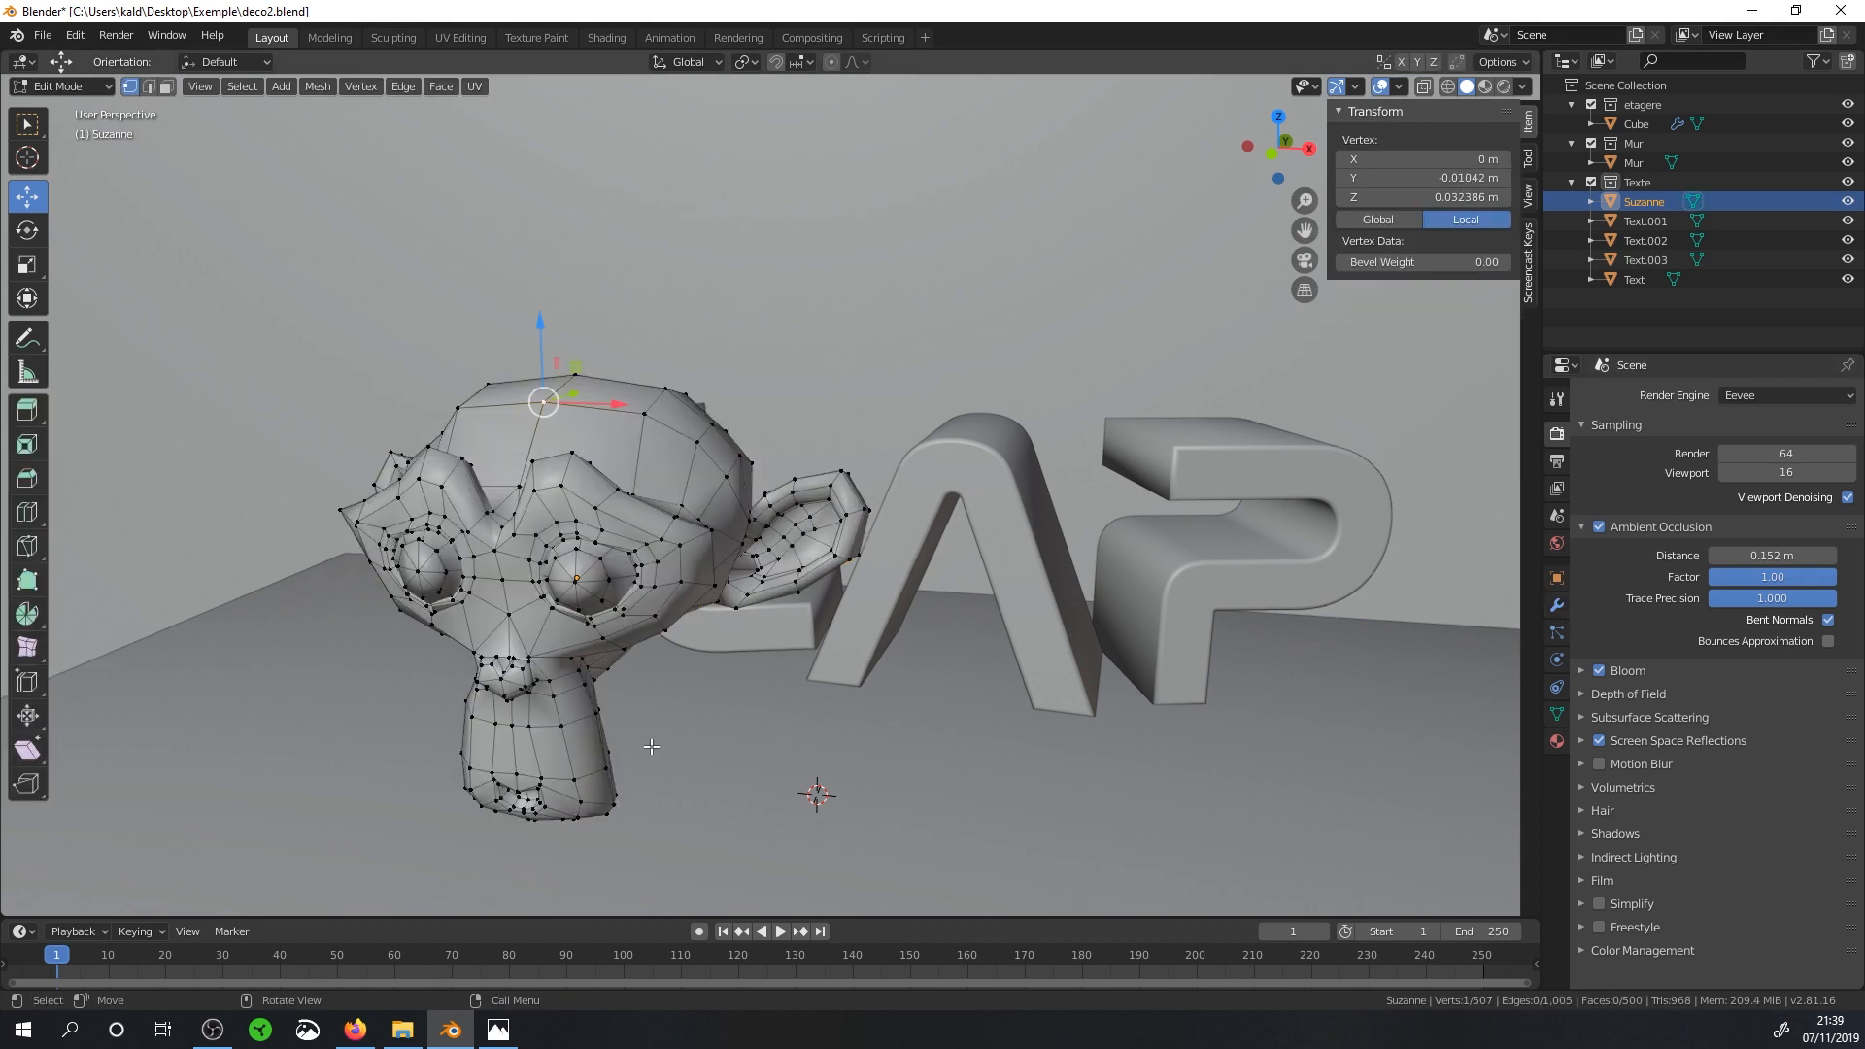
pyautogui.press('Tab')
# Add a Subdivision Surface modifier to the monkey.
pyautogui.click(1559, 606)
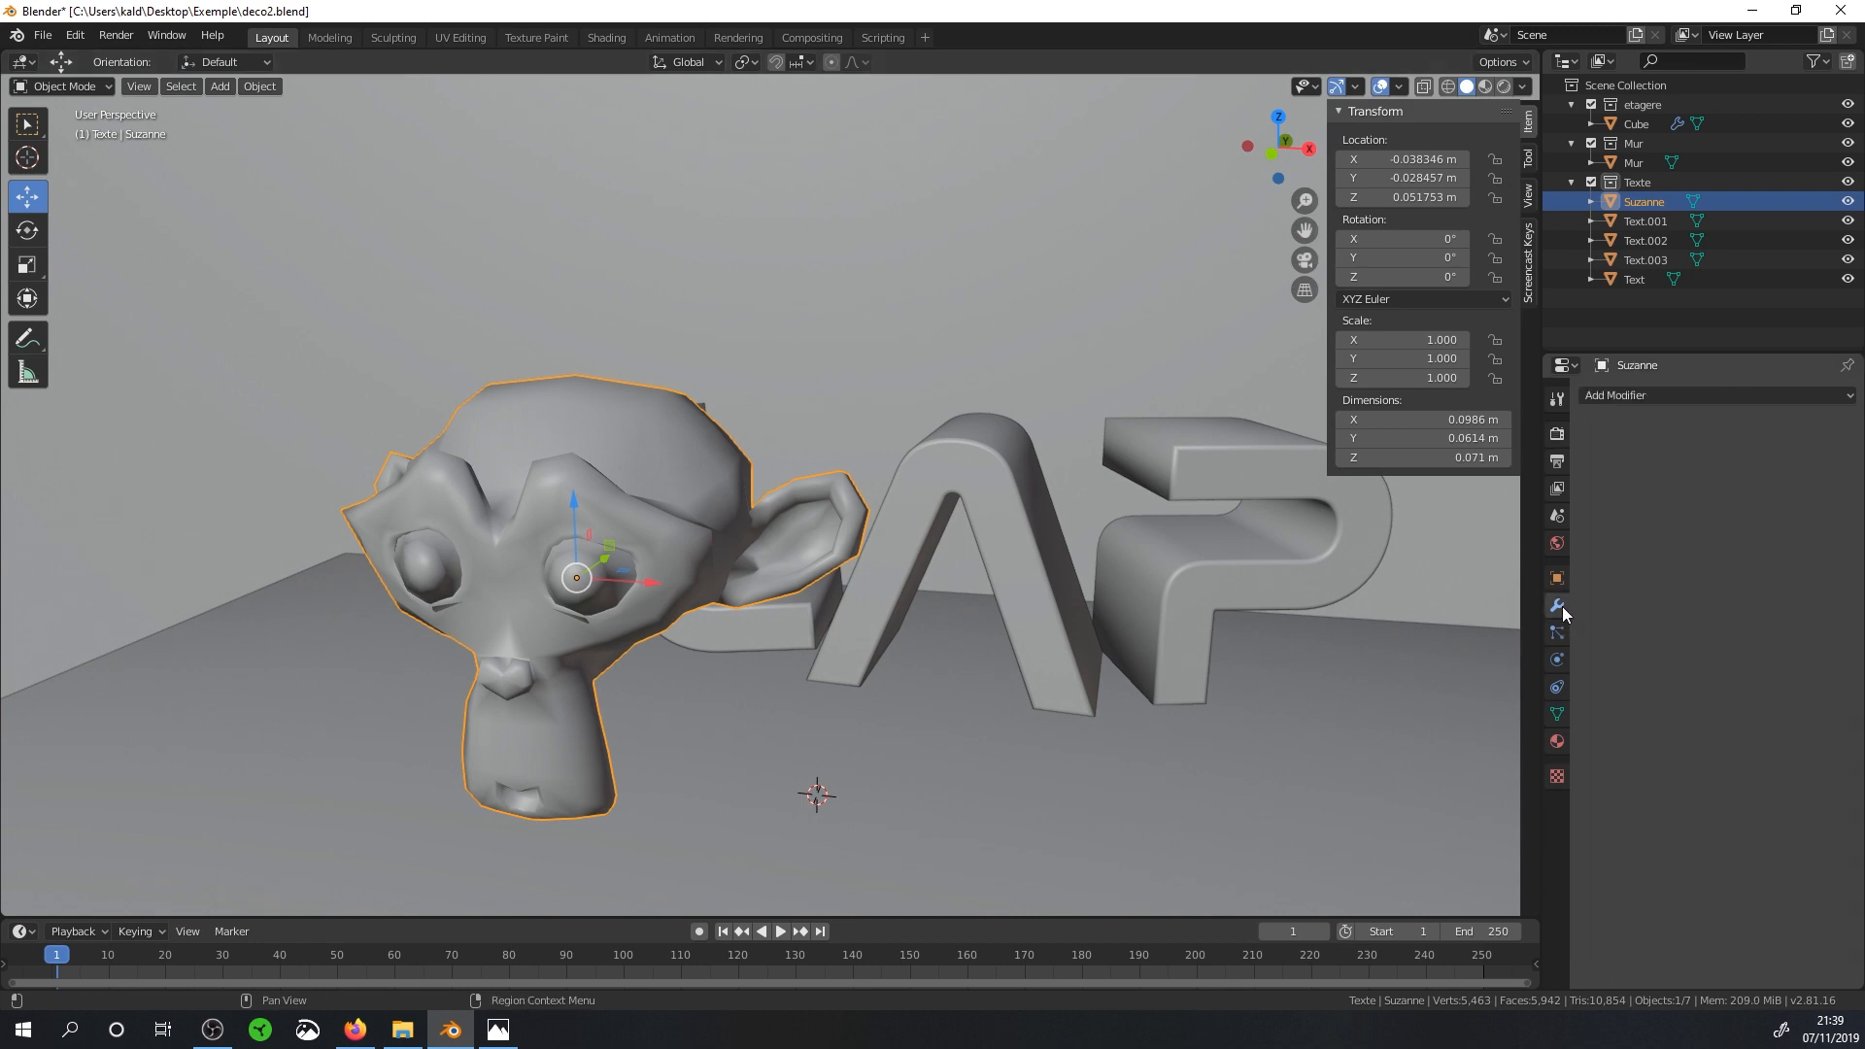
pyautogui.click(1623, 393)
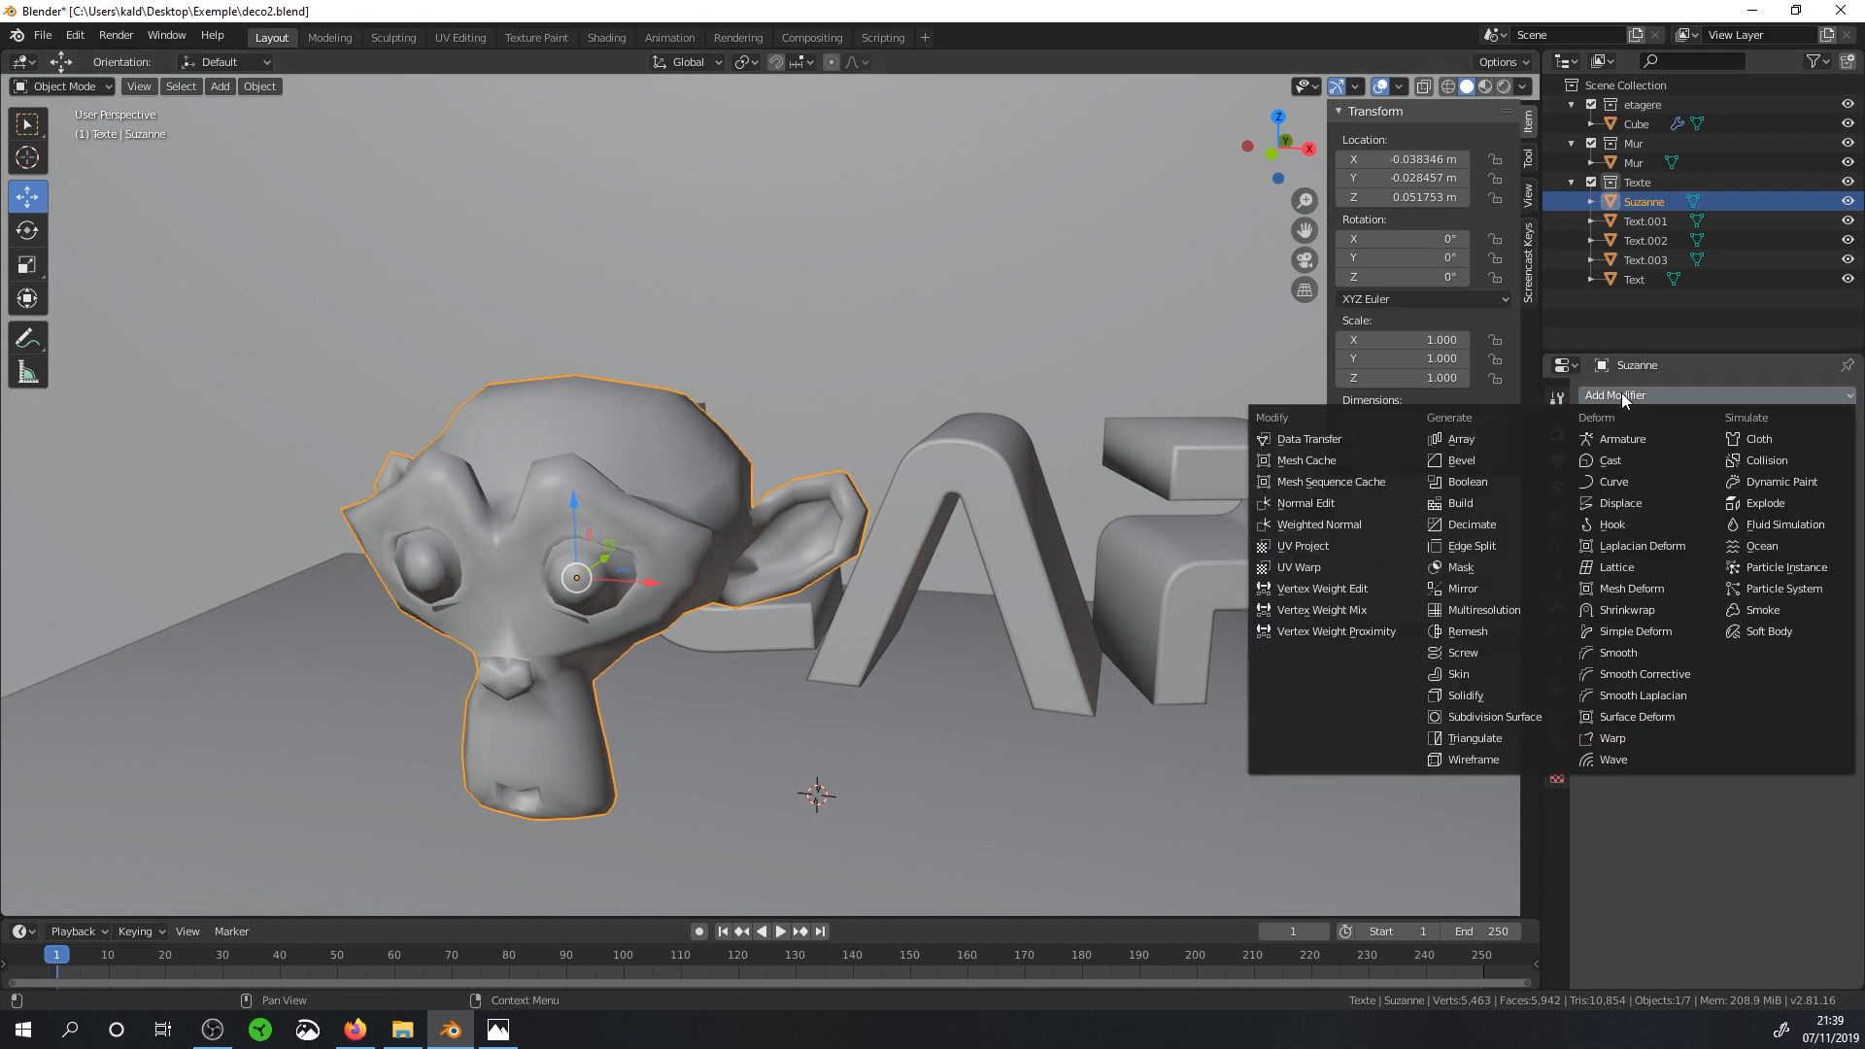
pyautogui.click(1471, 715)
# Compare the monkey's original mesh cage in Edit Mode with its subdivided surface in Object Mode.
pyautogui.moveTo(892, 569); pyautogui.dragTo(707, 492, button='middle')
pyautogui.press('Tab')
pyautogui.scroll(4, 583, 347)
pyautogui.press('Tab')
pyautogui.press('Tab')
pyautogui.moveTo(630, 351); pyautogui.dragTo(545, 340, button='middle')
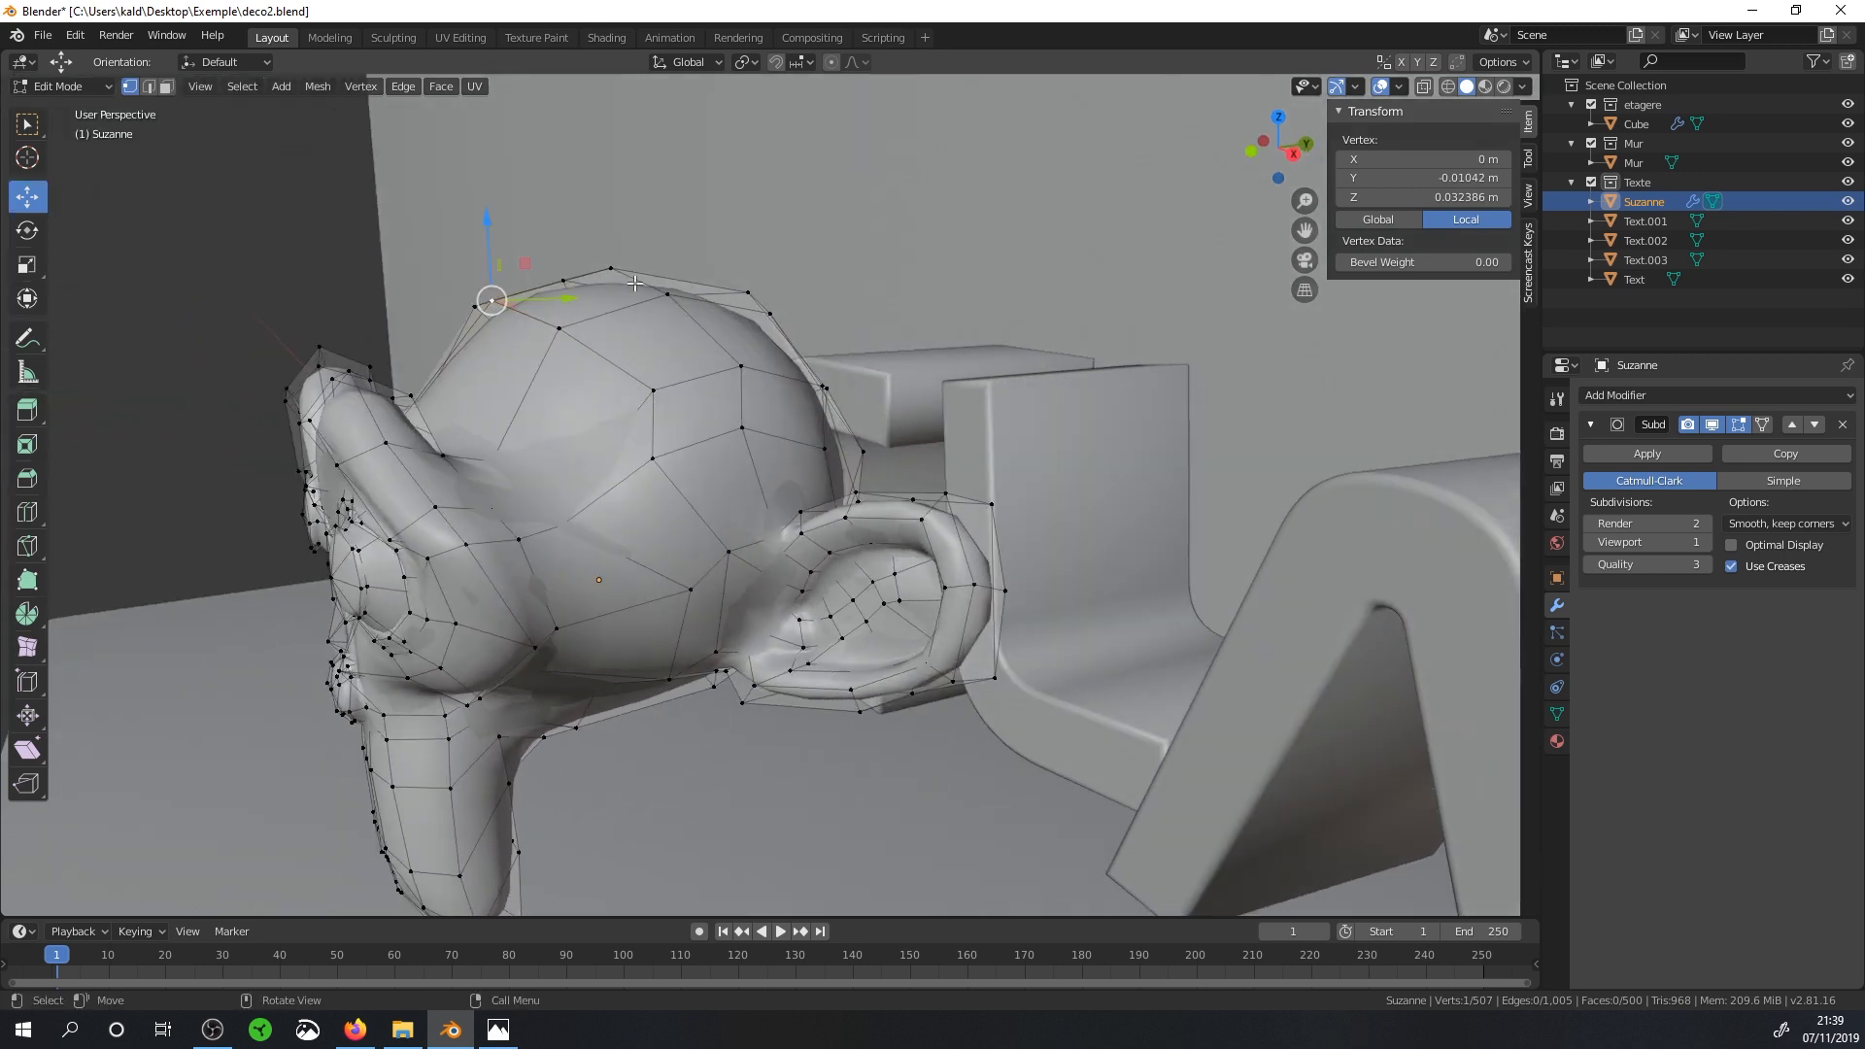
pyautogui.press('Tab')
pyautogui.moveTo(499, 476); pyautogui.dragTo(724, 457, button='middle')
pyautogui.scroll(-3, 1037, 404)
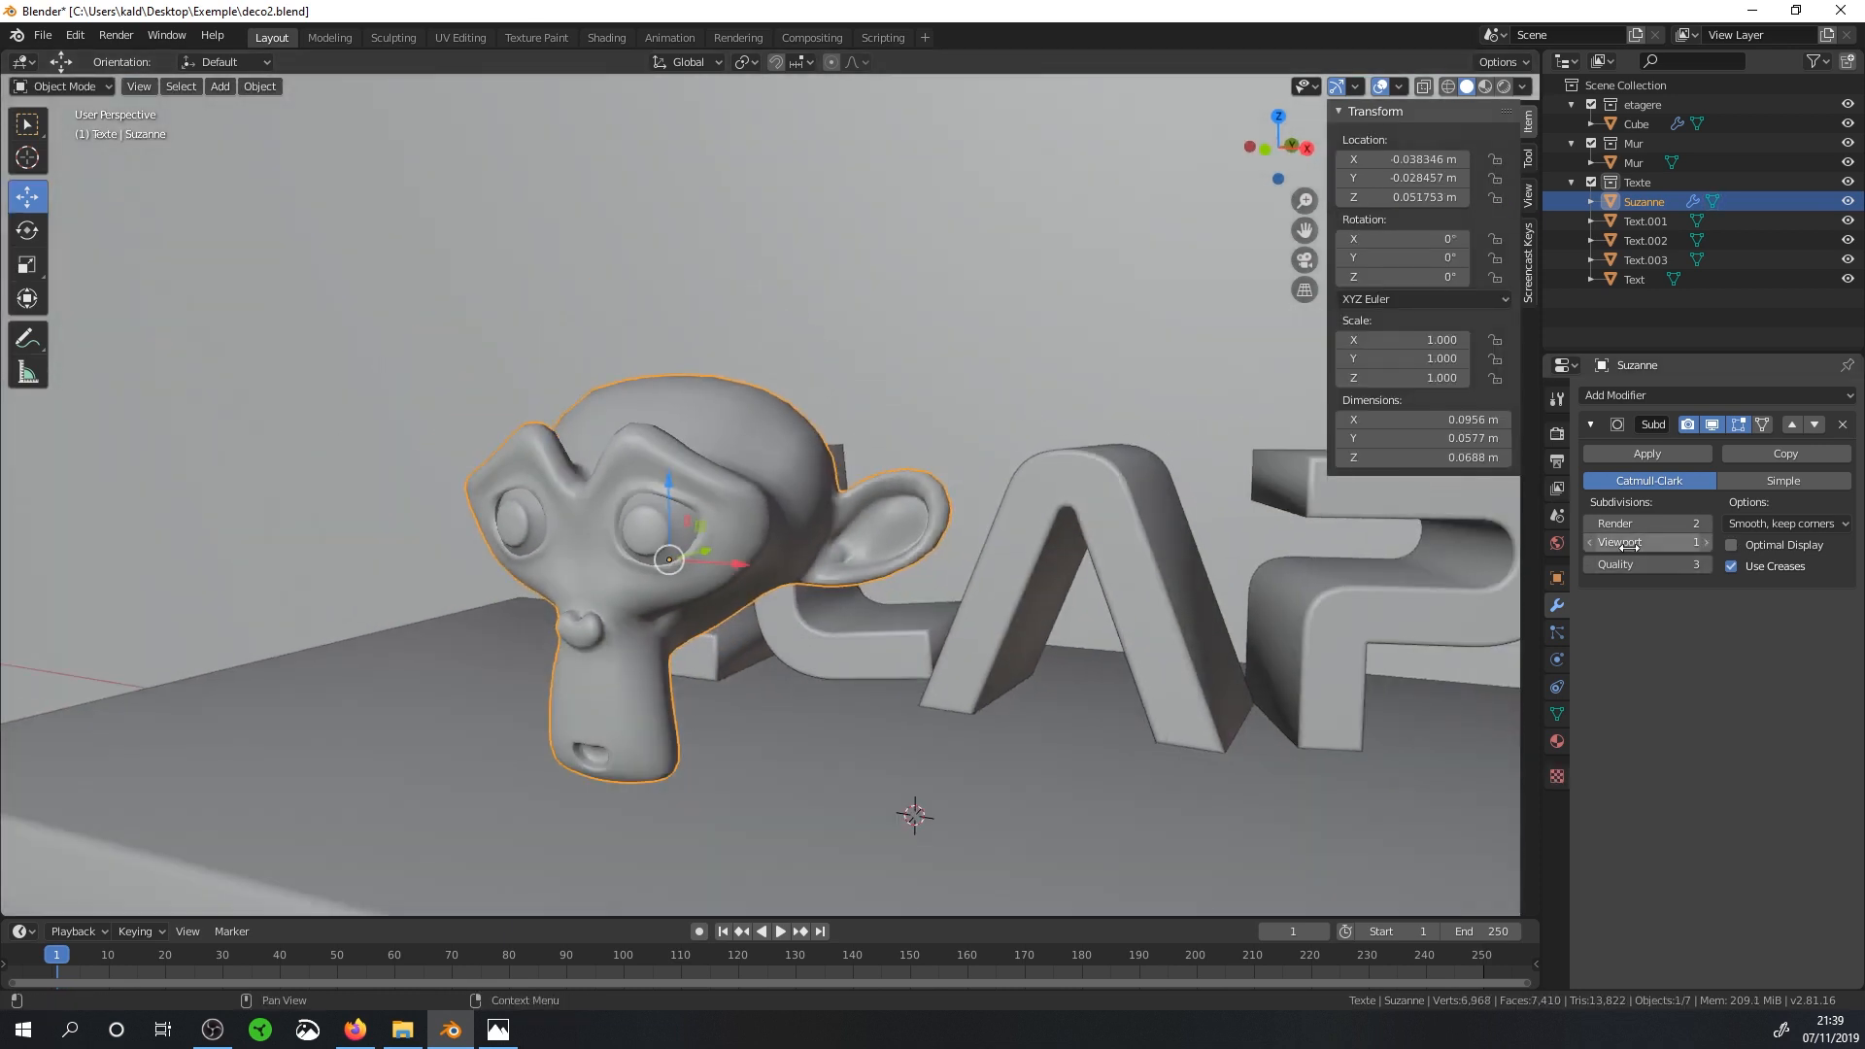
pyautogui.scroll(2, 1065, 542)
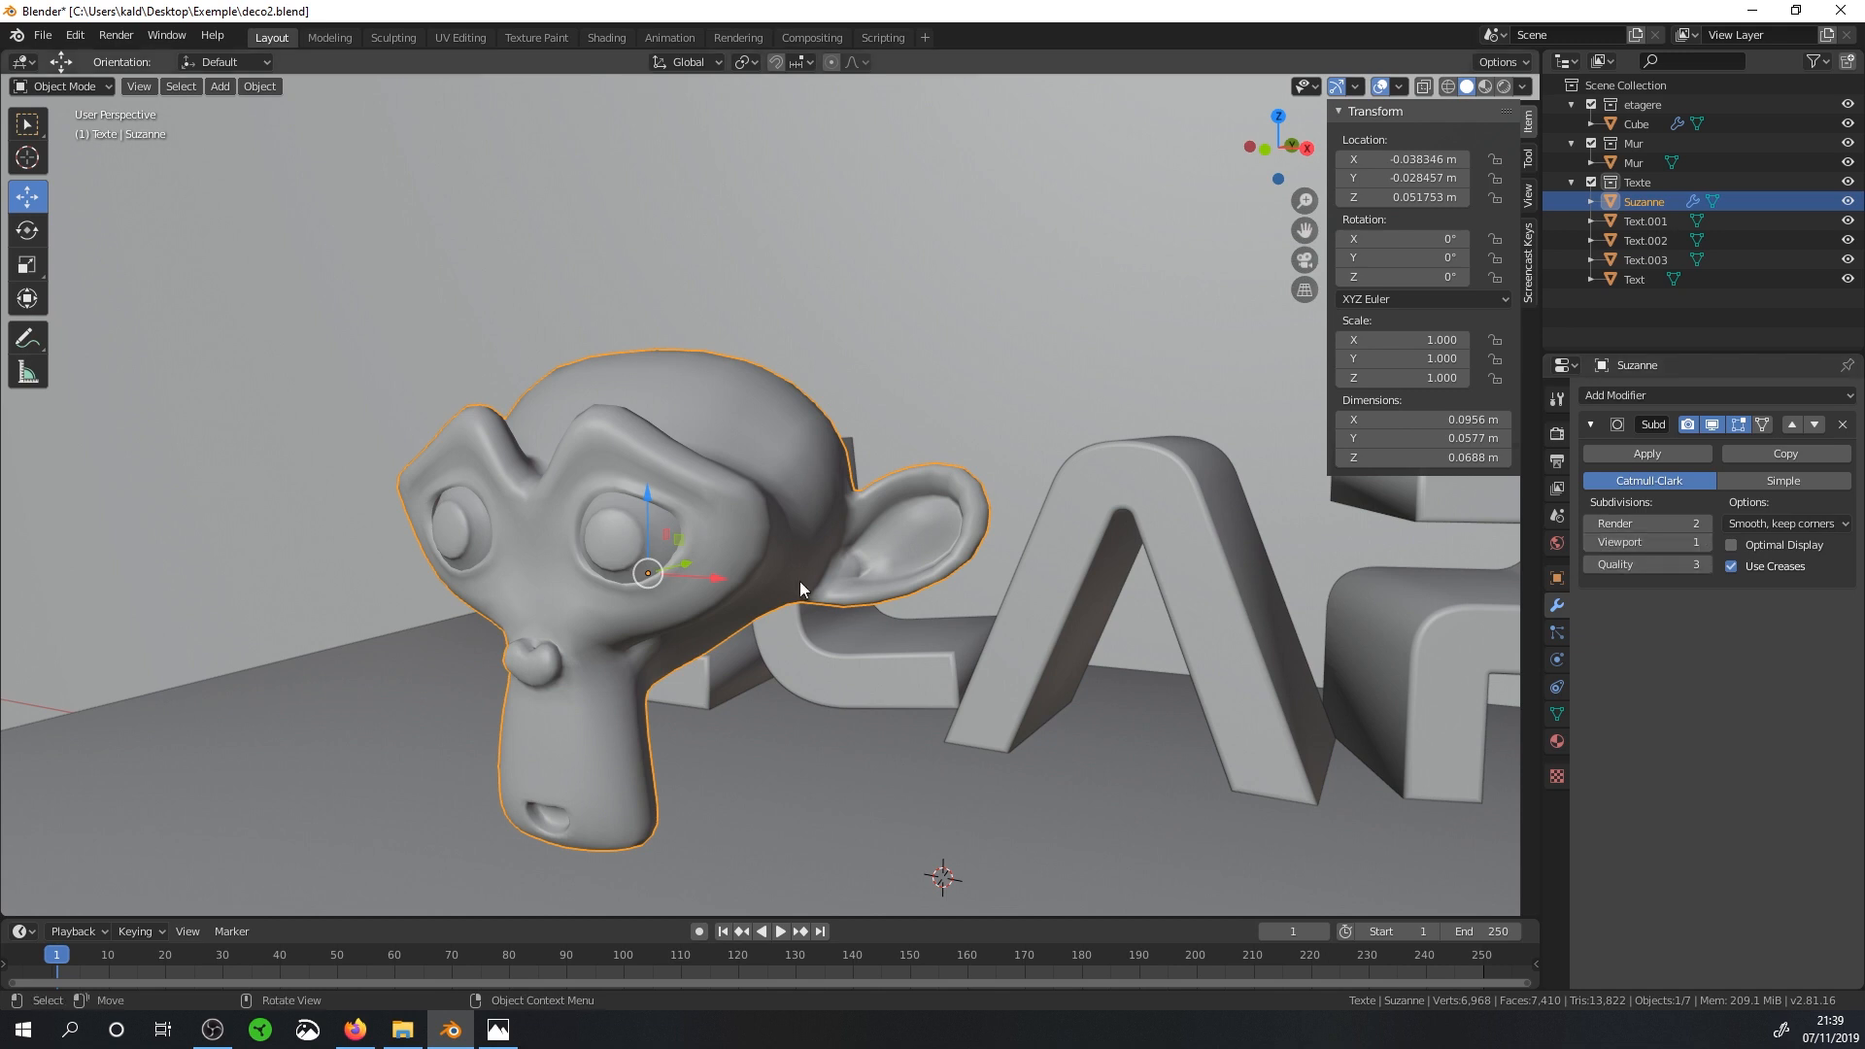
# Display the scene in wireframe shading to examine the density of the monkey's subdivided mesh.
pyautogui.press('z')
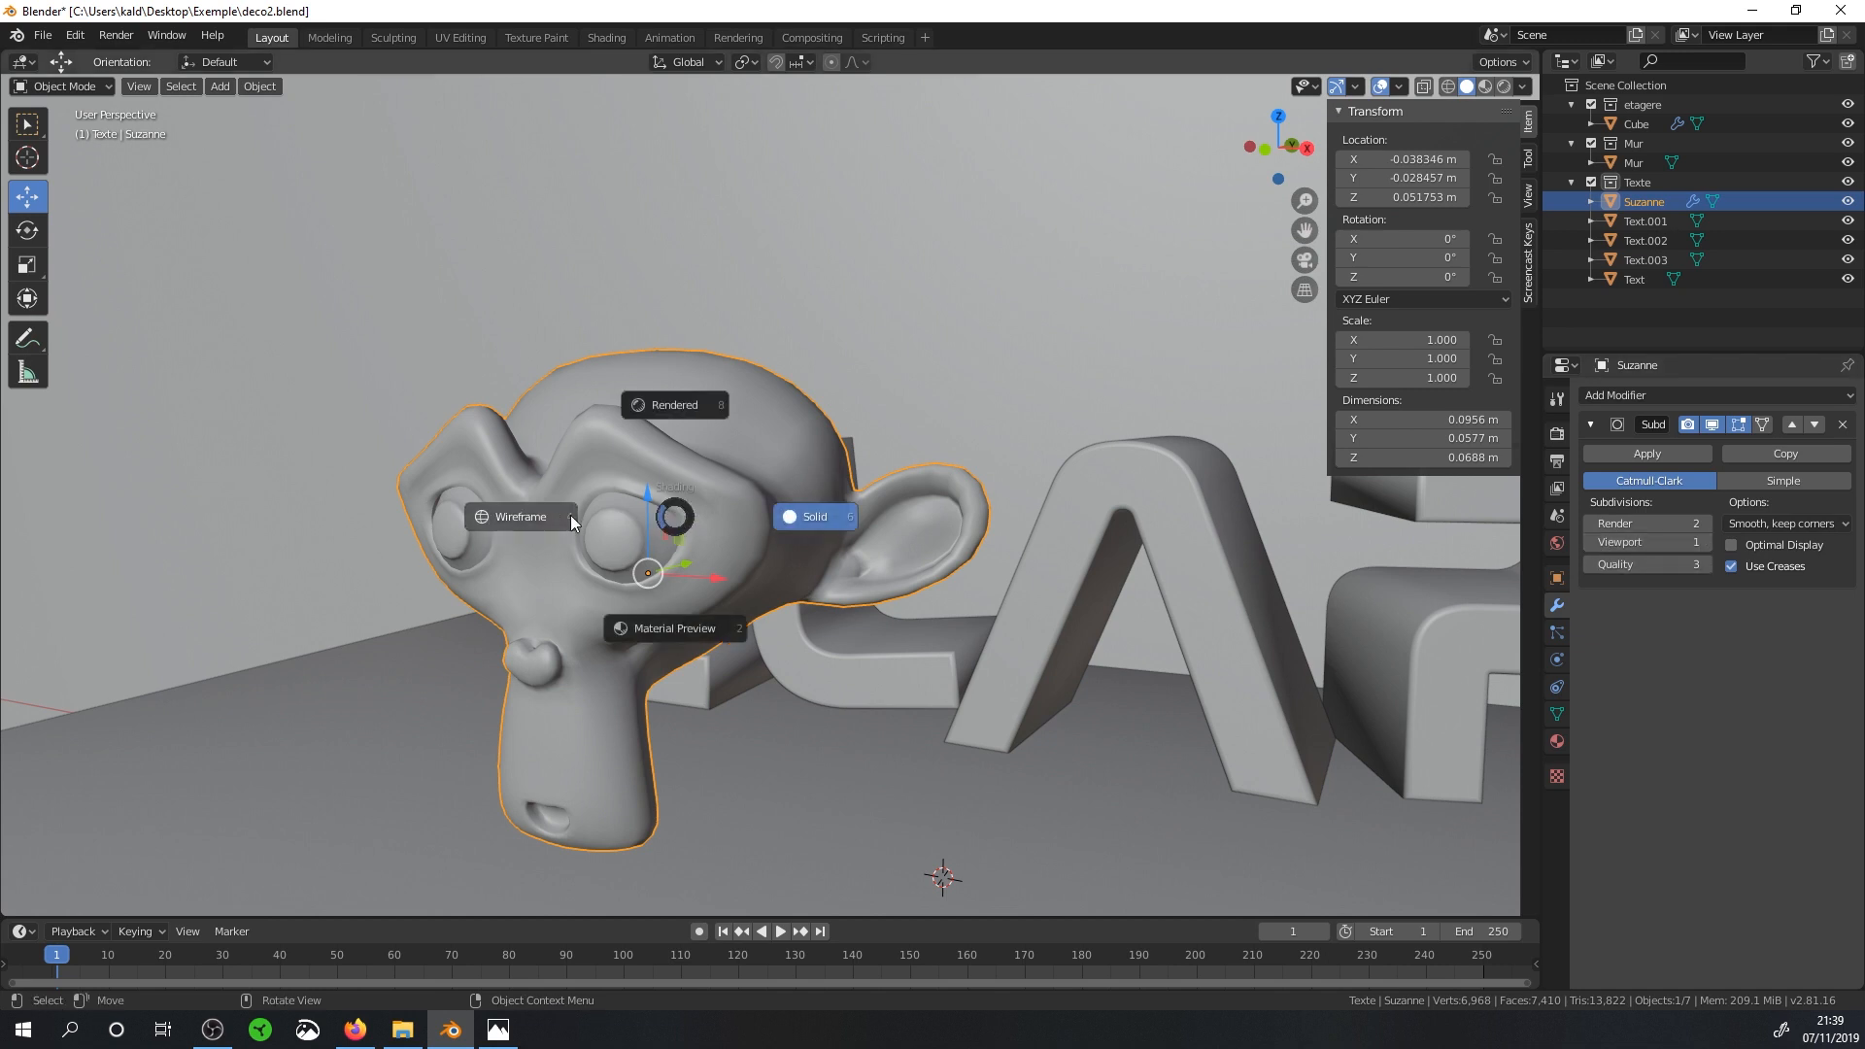
pyautogui.click(556, 515)
pyautogui.moveTo(728, 517)
pyautogui.mouseDown(button='middle')
pyautogui.moveTo(692, 533)
pyautogui.moveTo(743, 496)
pyautogui.mouseUp(button='middle')
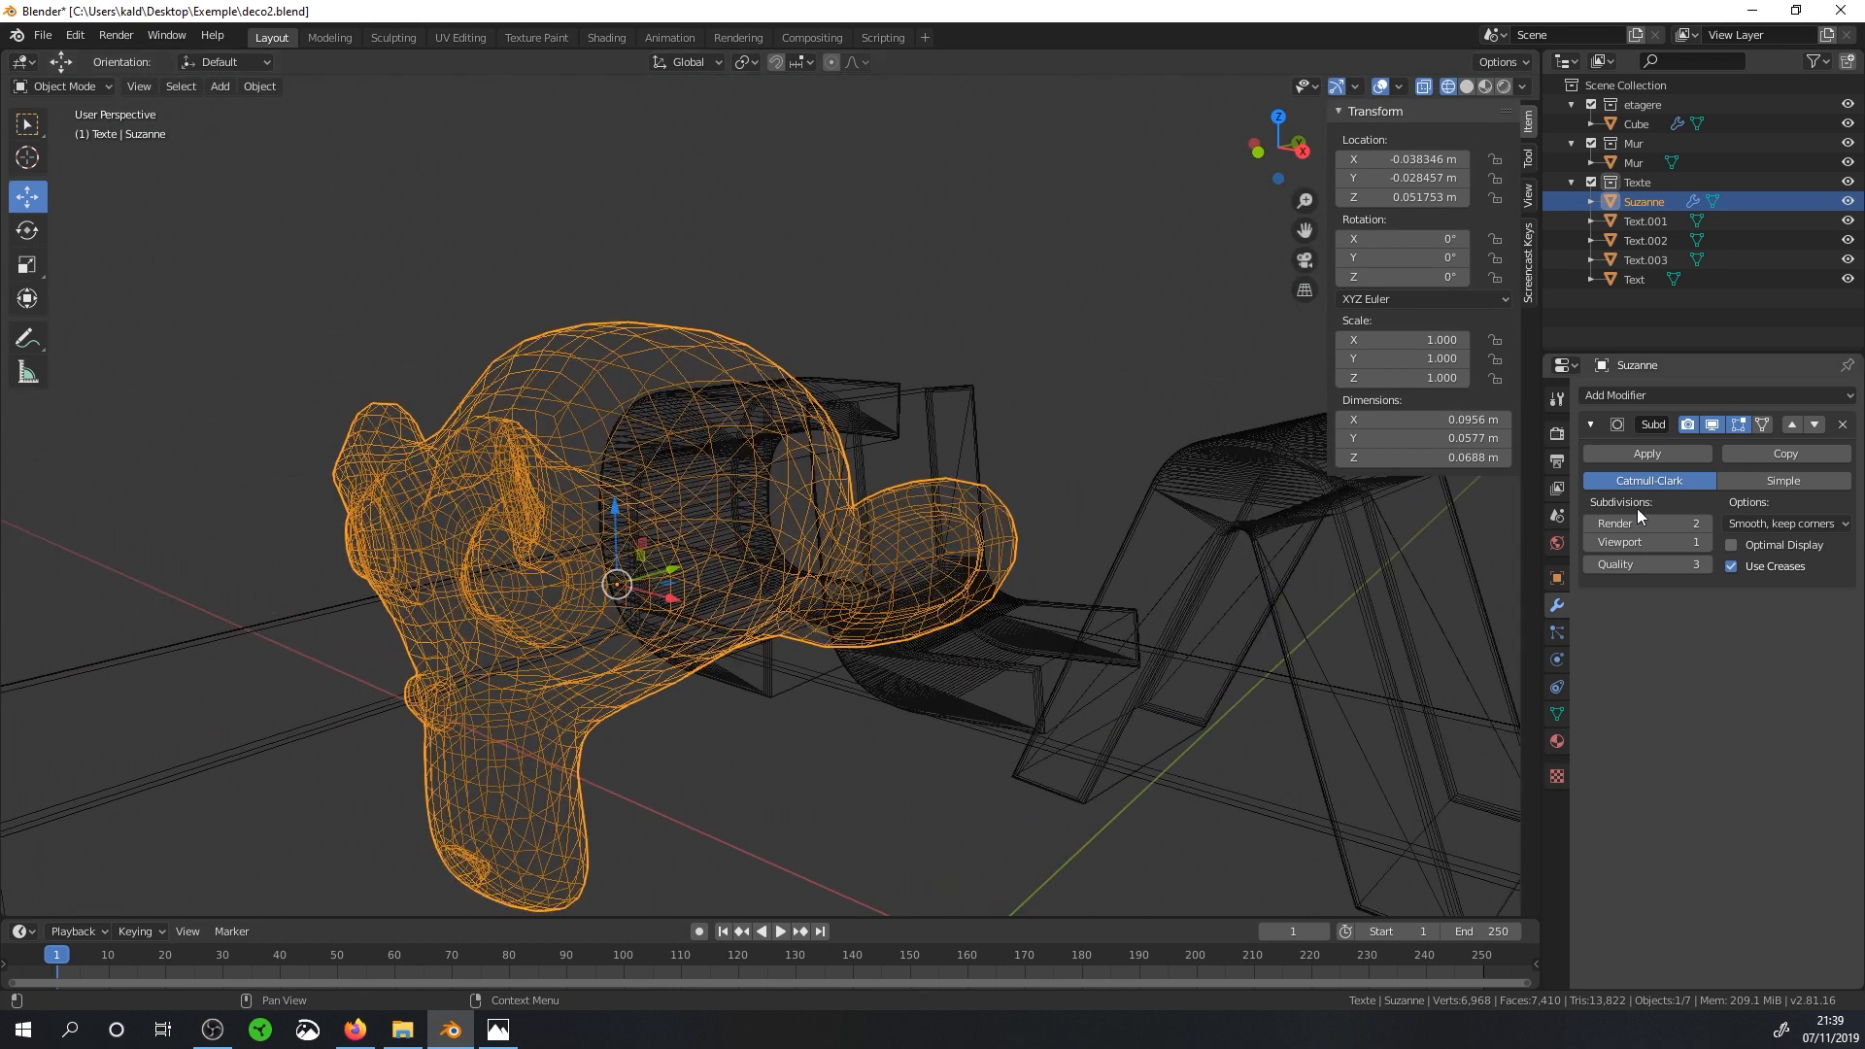
pyautogui.moveTo(1684, 544); pyautogui.dragTo(1654, 536)
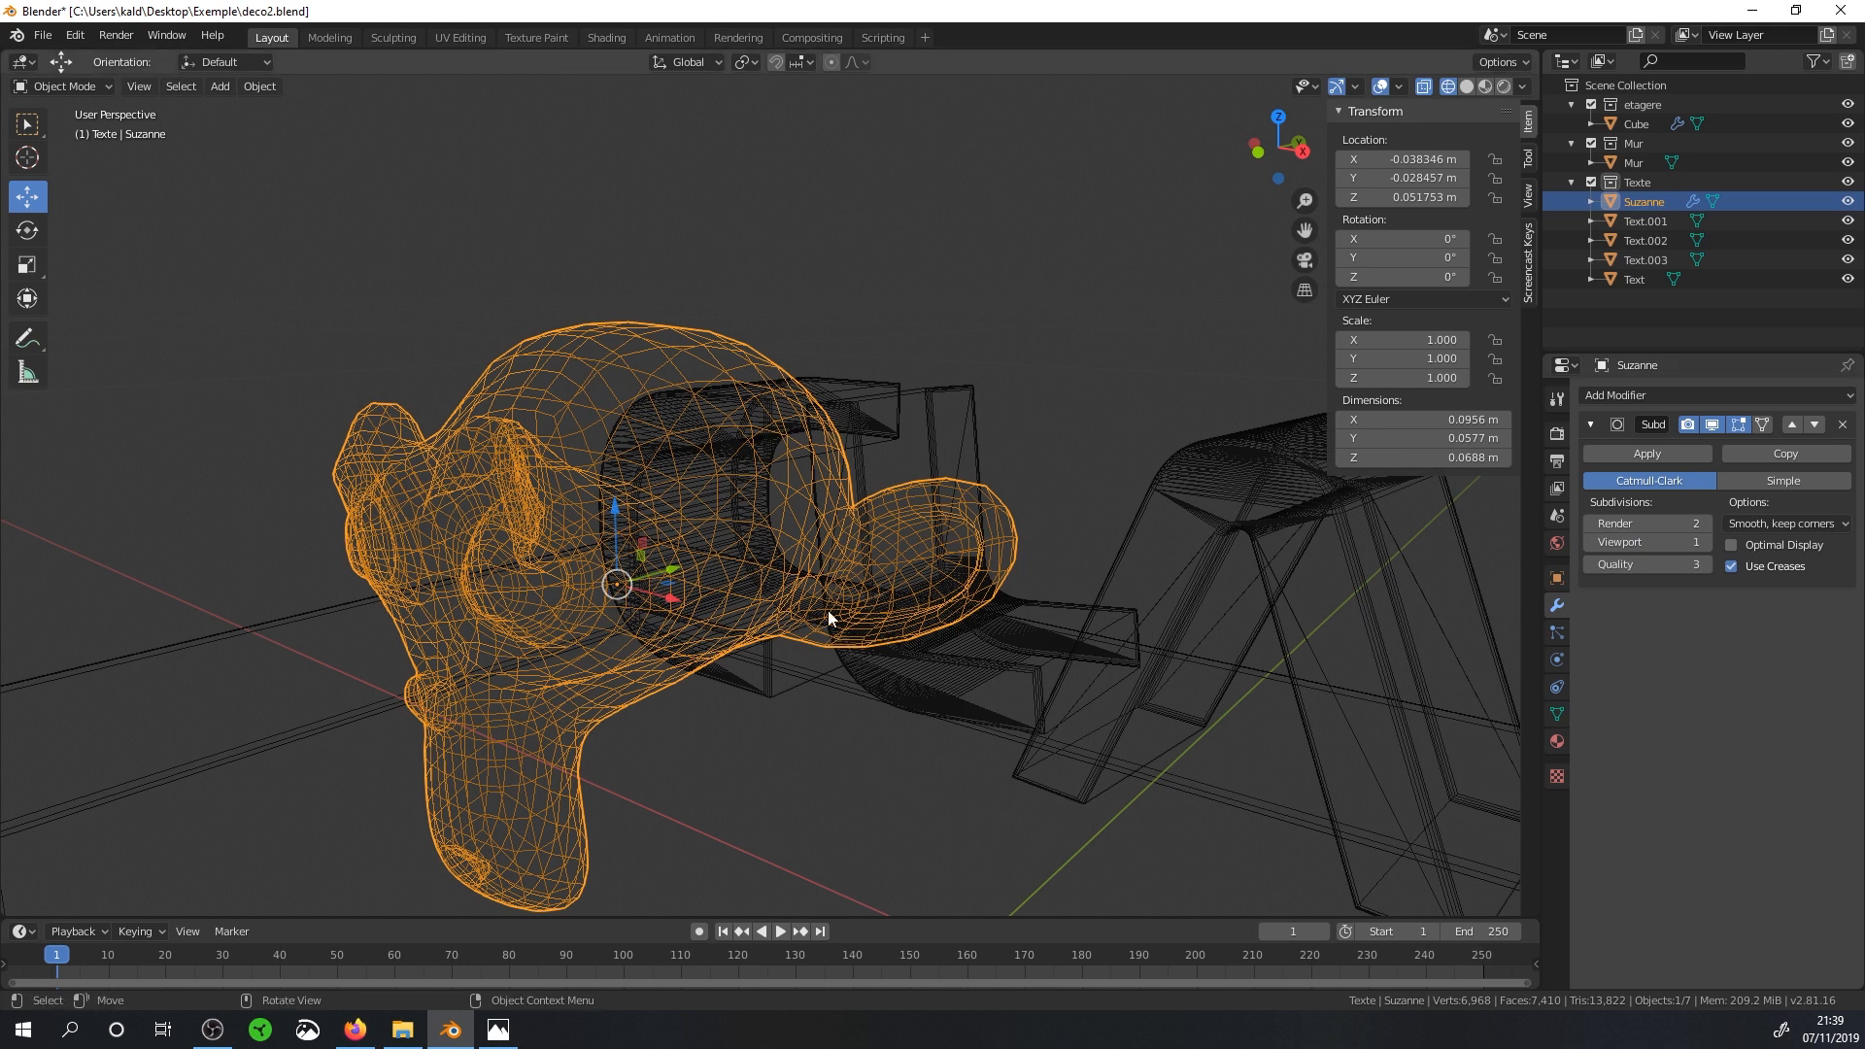
# Return the viewport from wireframe to solid shading to show the subdivided monkey's surface.
pyautogui.scroll(-3, 777, 593)
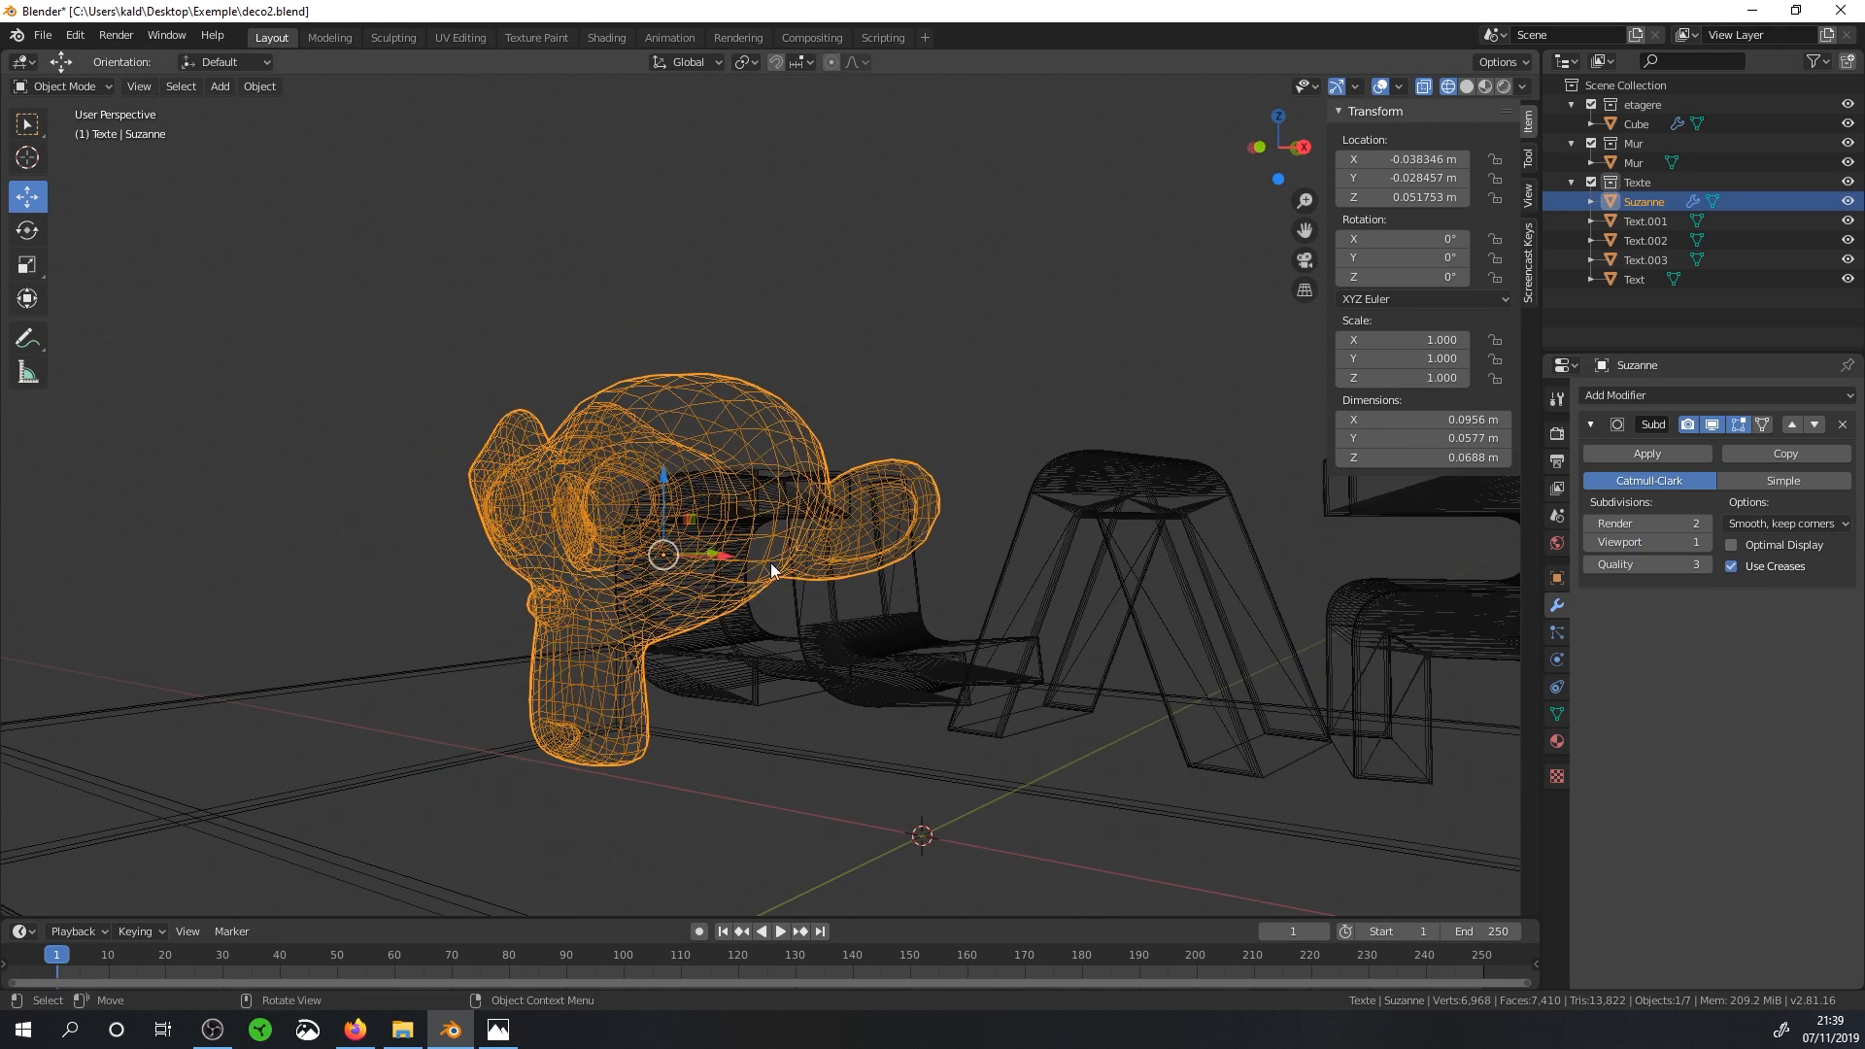
pyautogui.scroll(2, 563, 538)
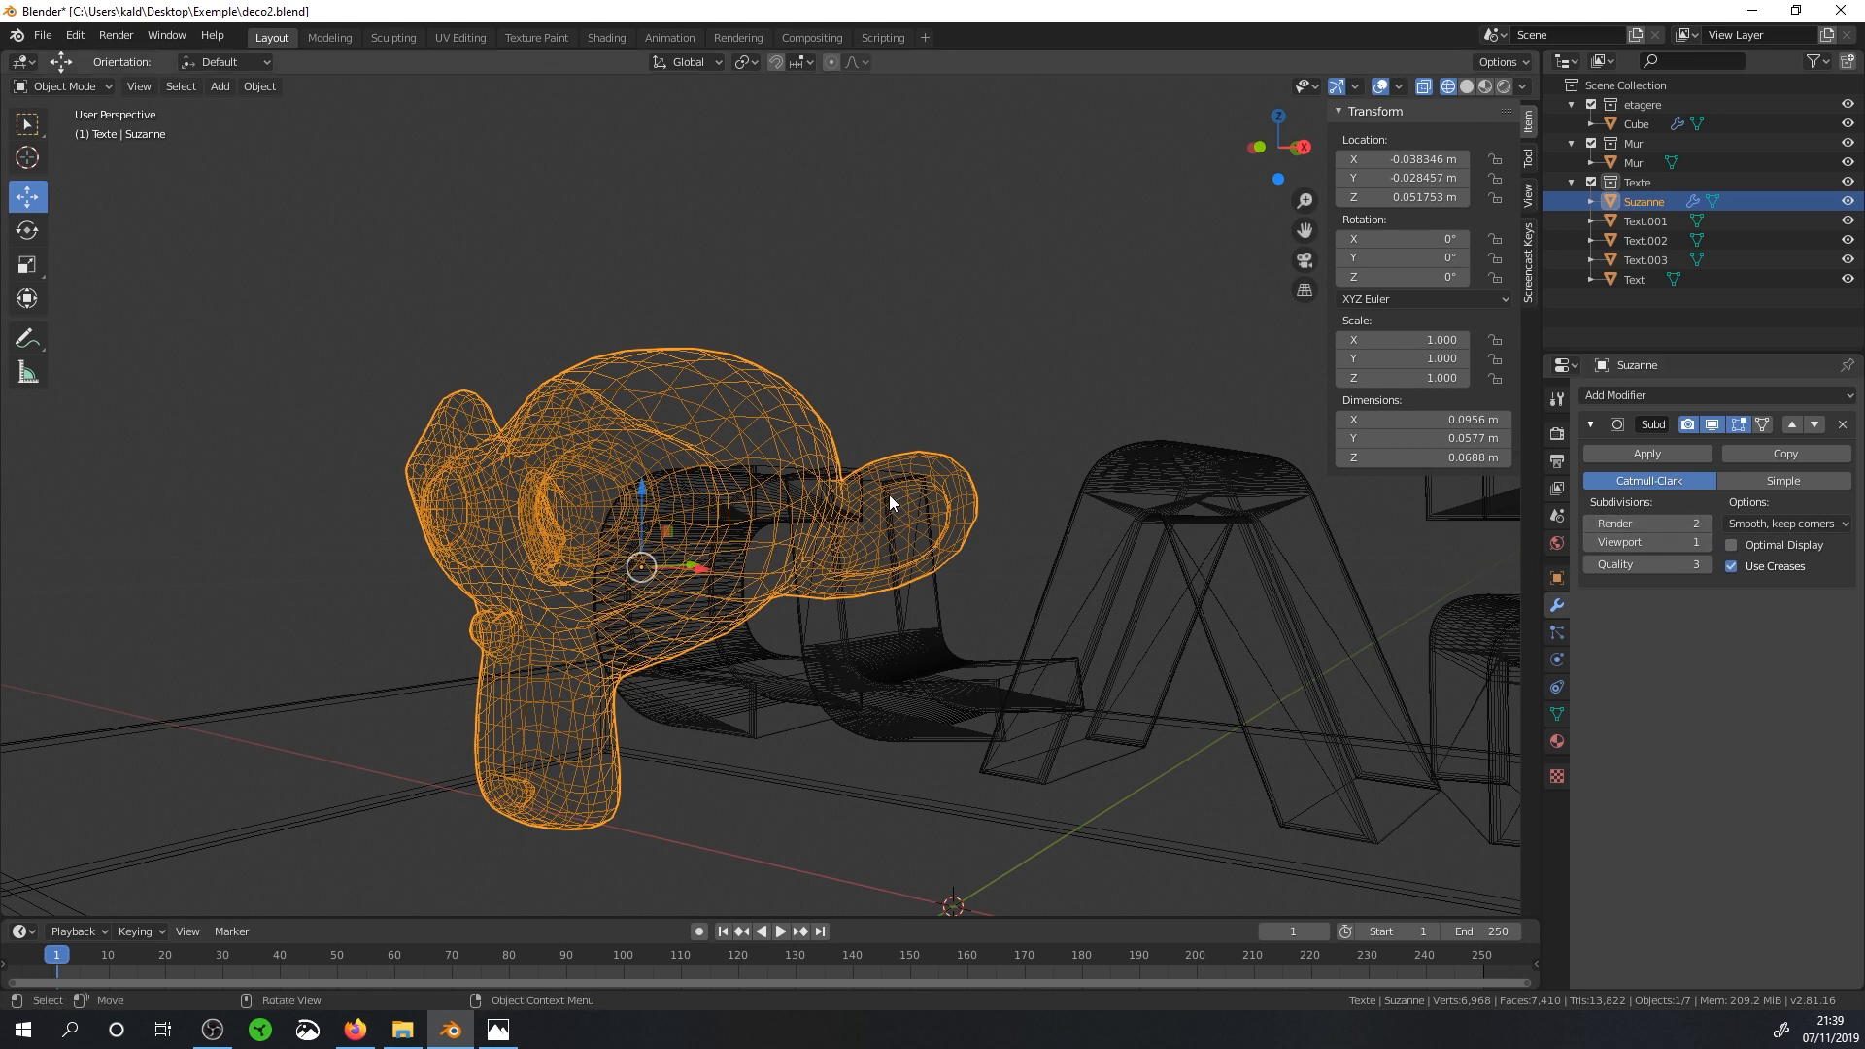
pyautogui.press('z')
pyautogui.click(988, 487)
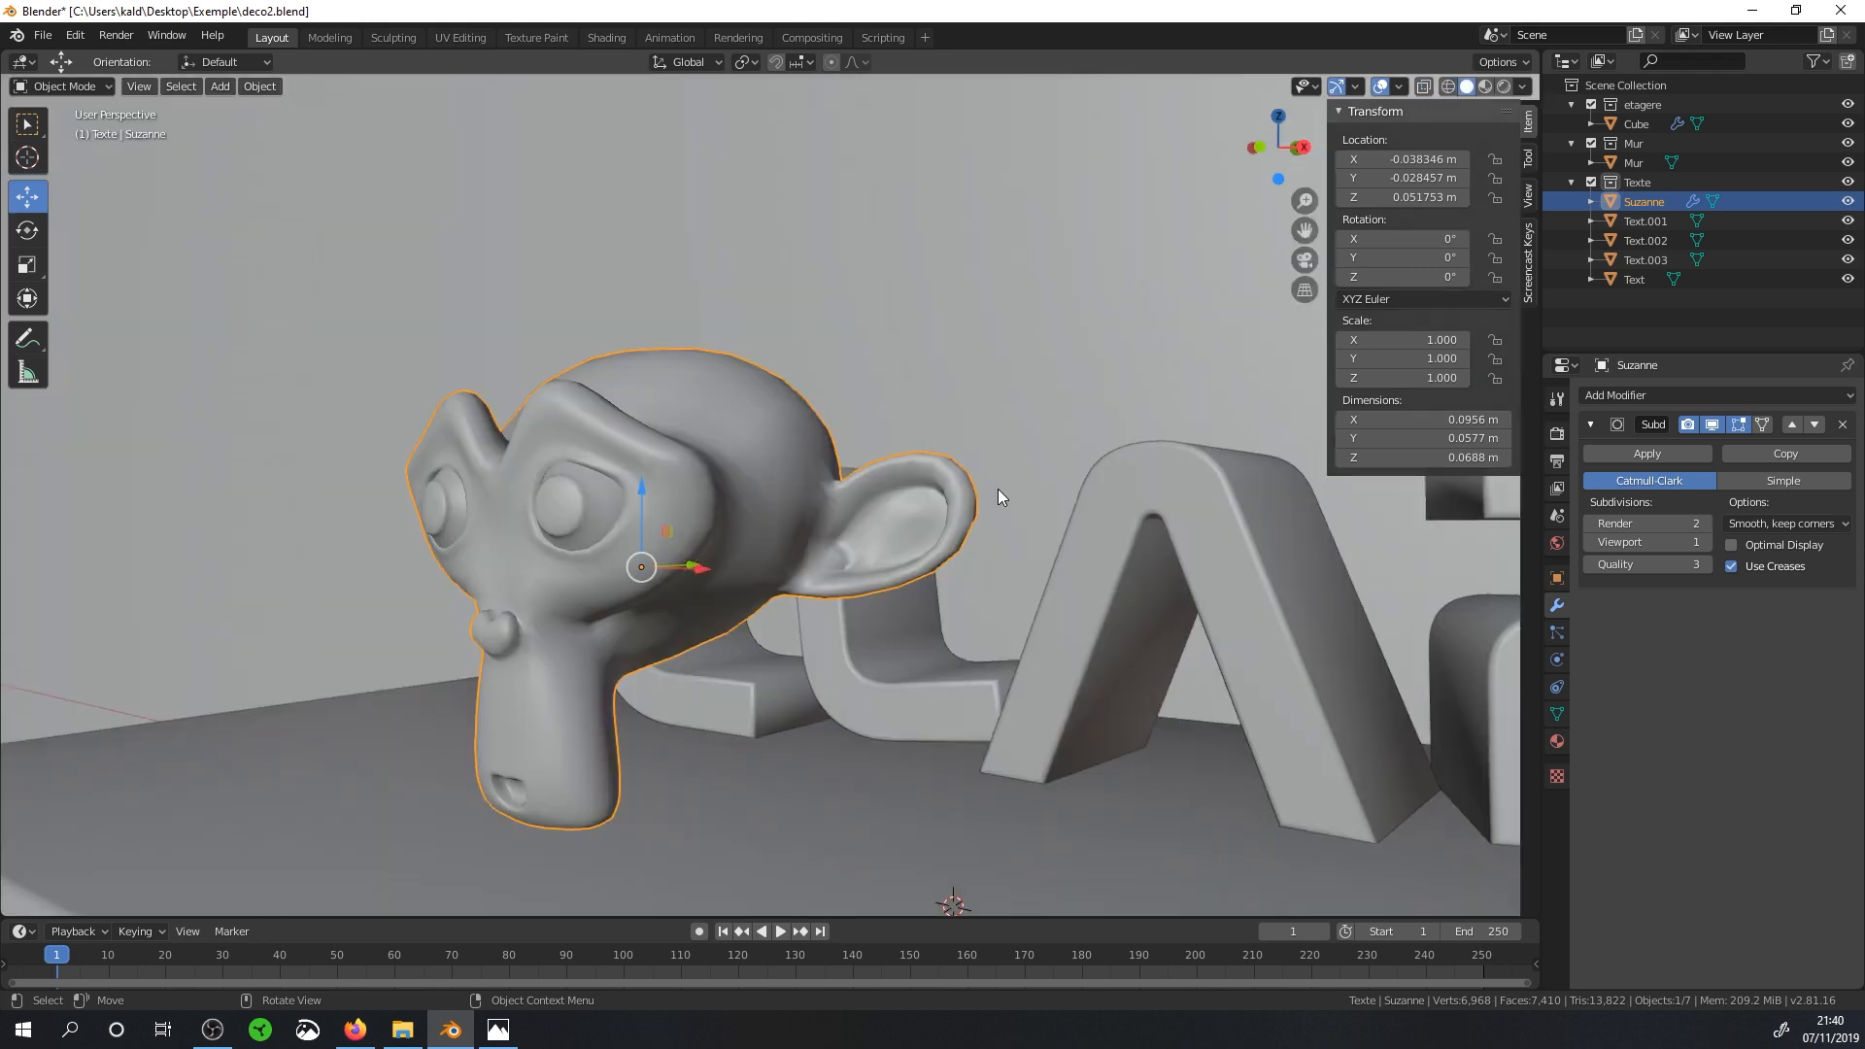
# Compare viewport subdivision levels 1 and 2 on the monkey's Subdivision Surface modifier and leave the level at 2.
pyautogui.click(1707, 542)
pyautogui.moveTo(916, 557)
pyautogui.mouseDown(button='middle')
pyautogui.moveTo(931, 533)
pyautogui.moveTo(923, 560)
pyautogui.mouseUp(button='middle')
pyautogui.scroll(1, 1083, 535)
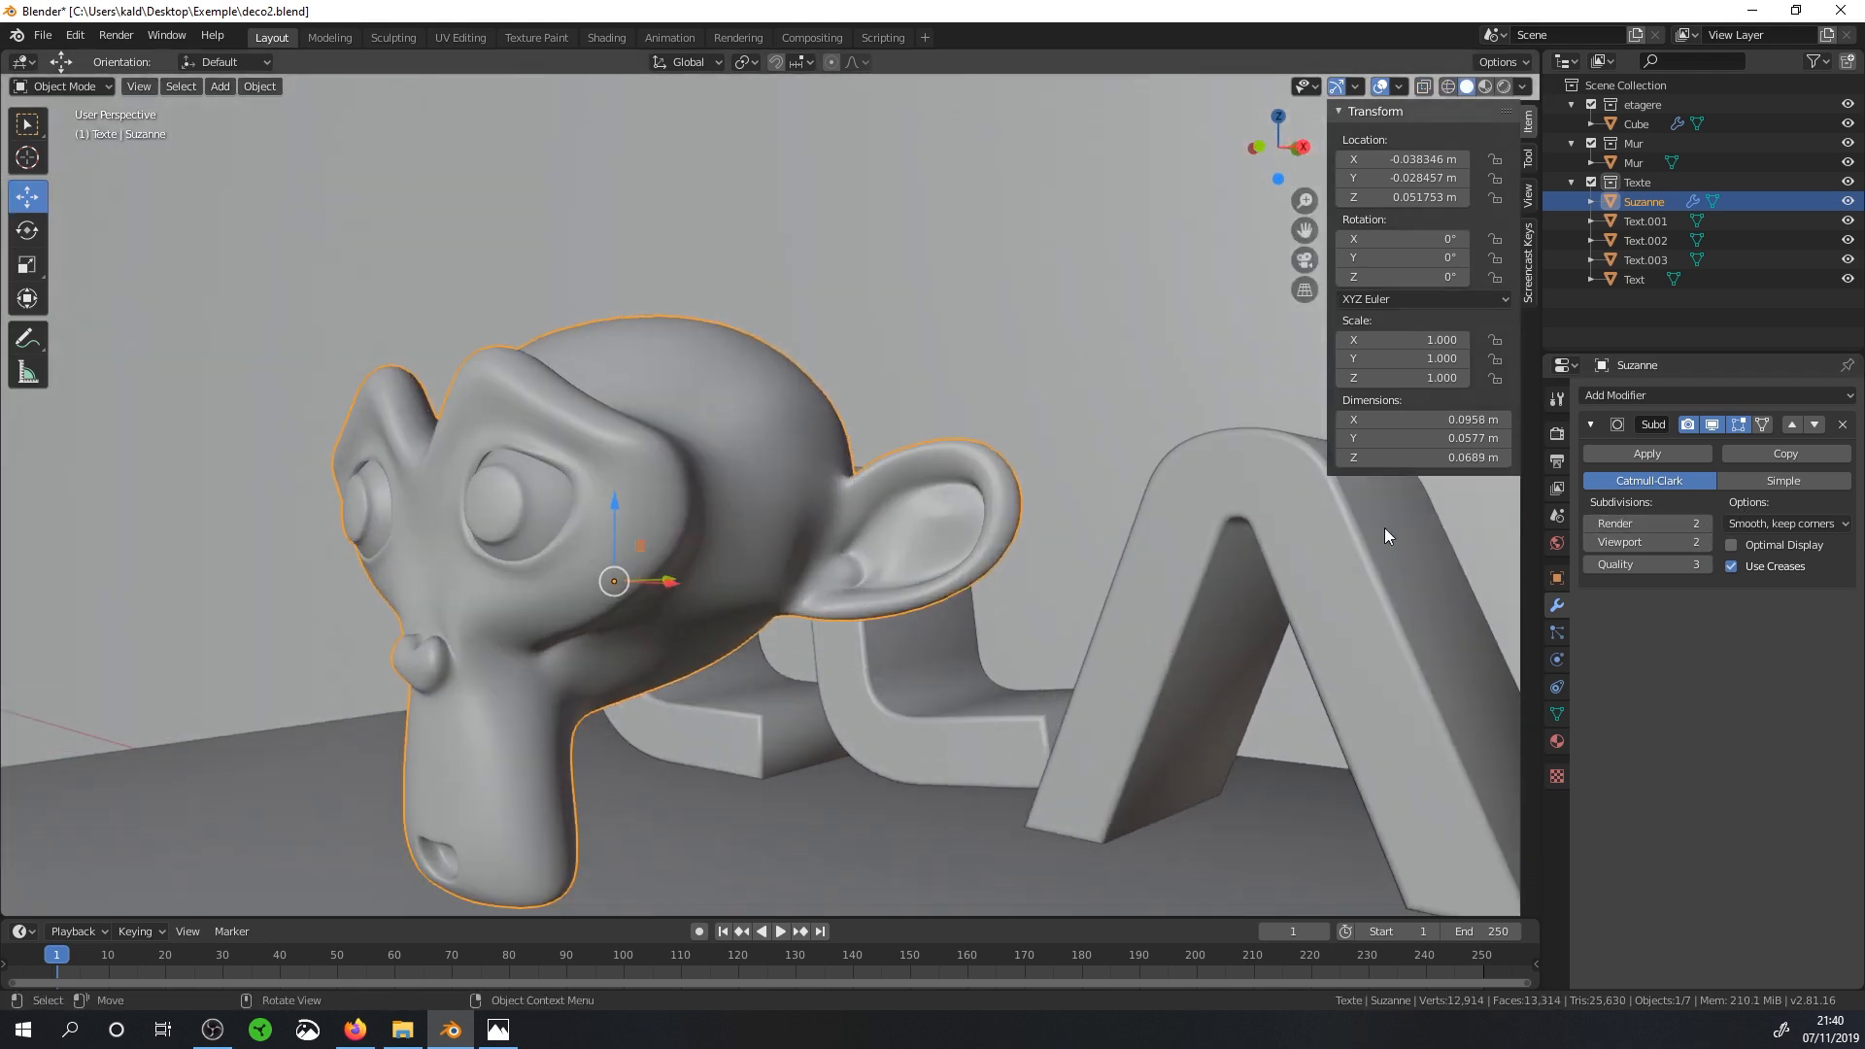
pyautogui.click(1589, 543)
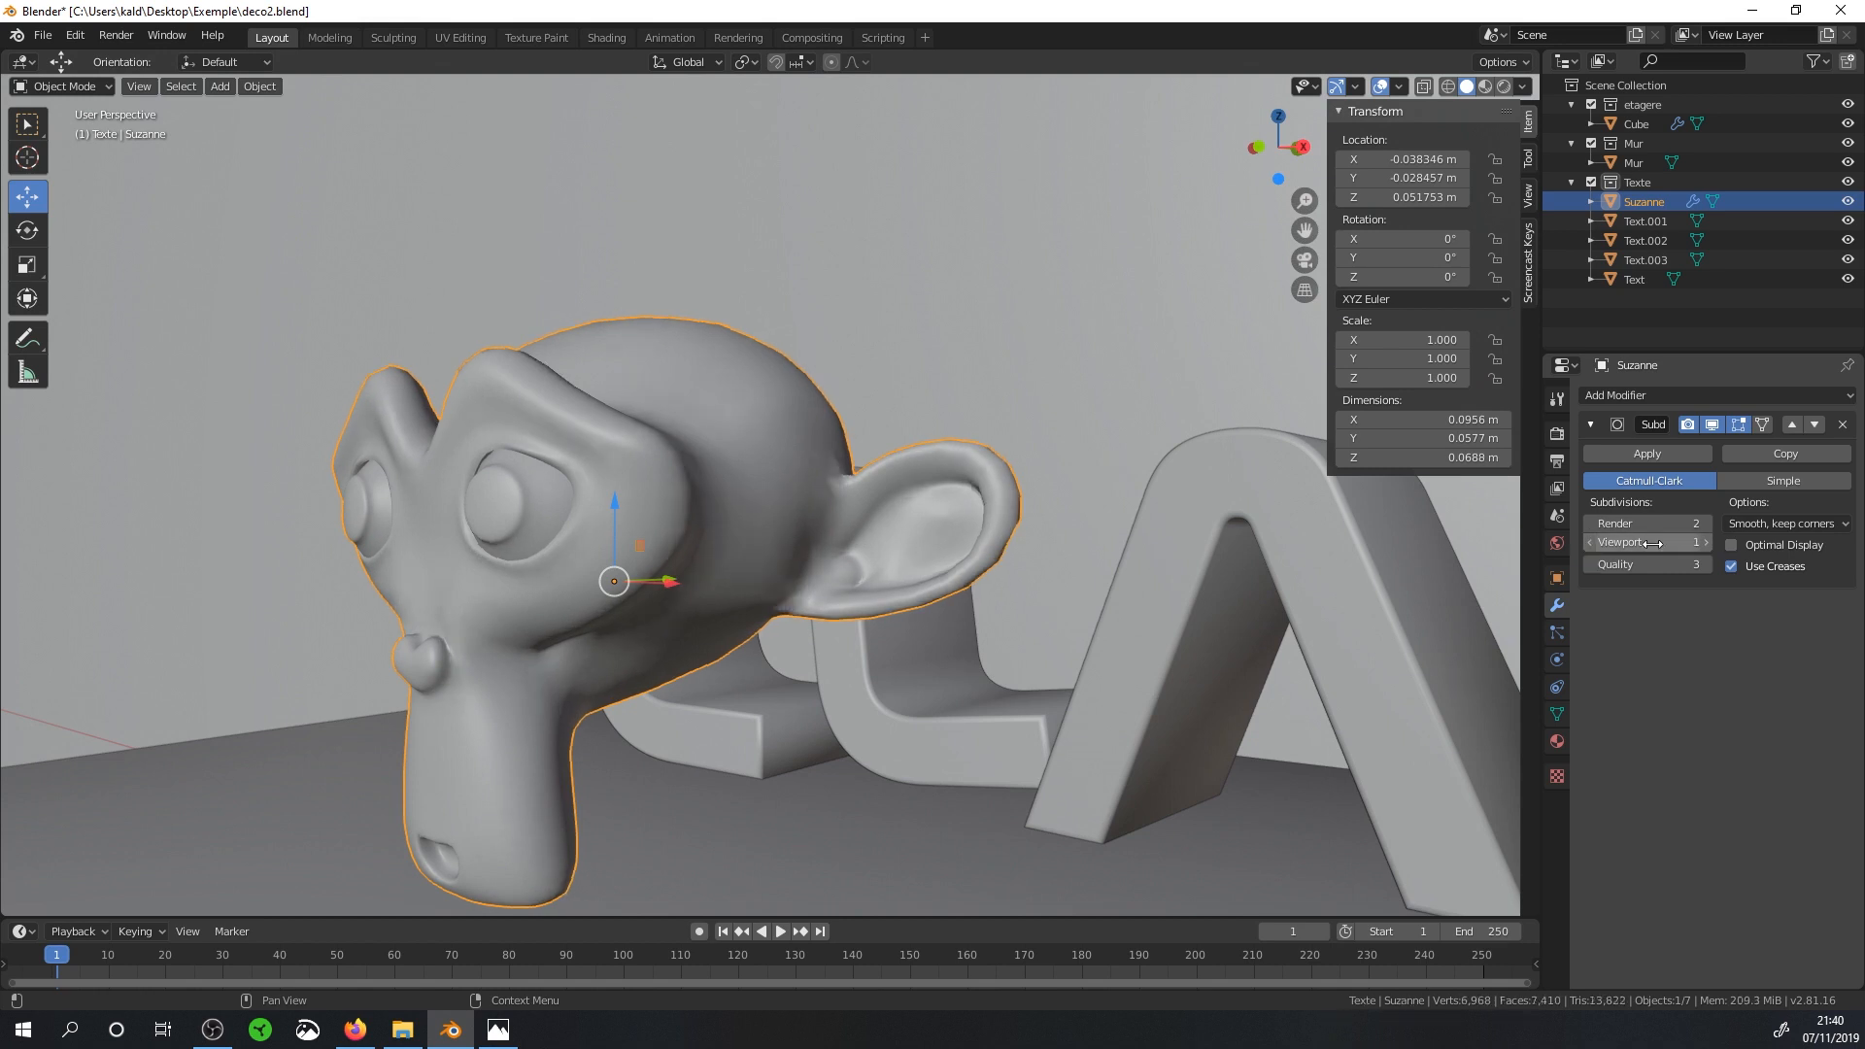
pyautogui.click(1706, 542)
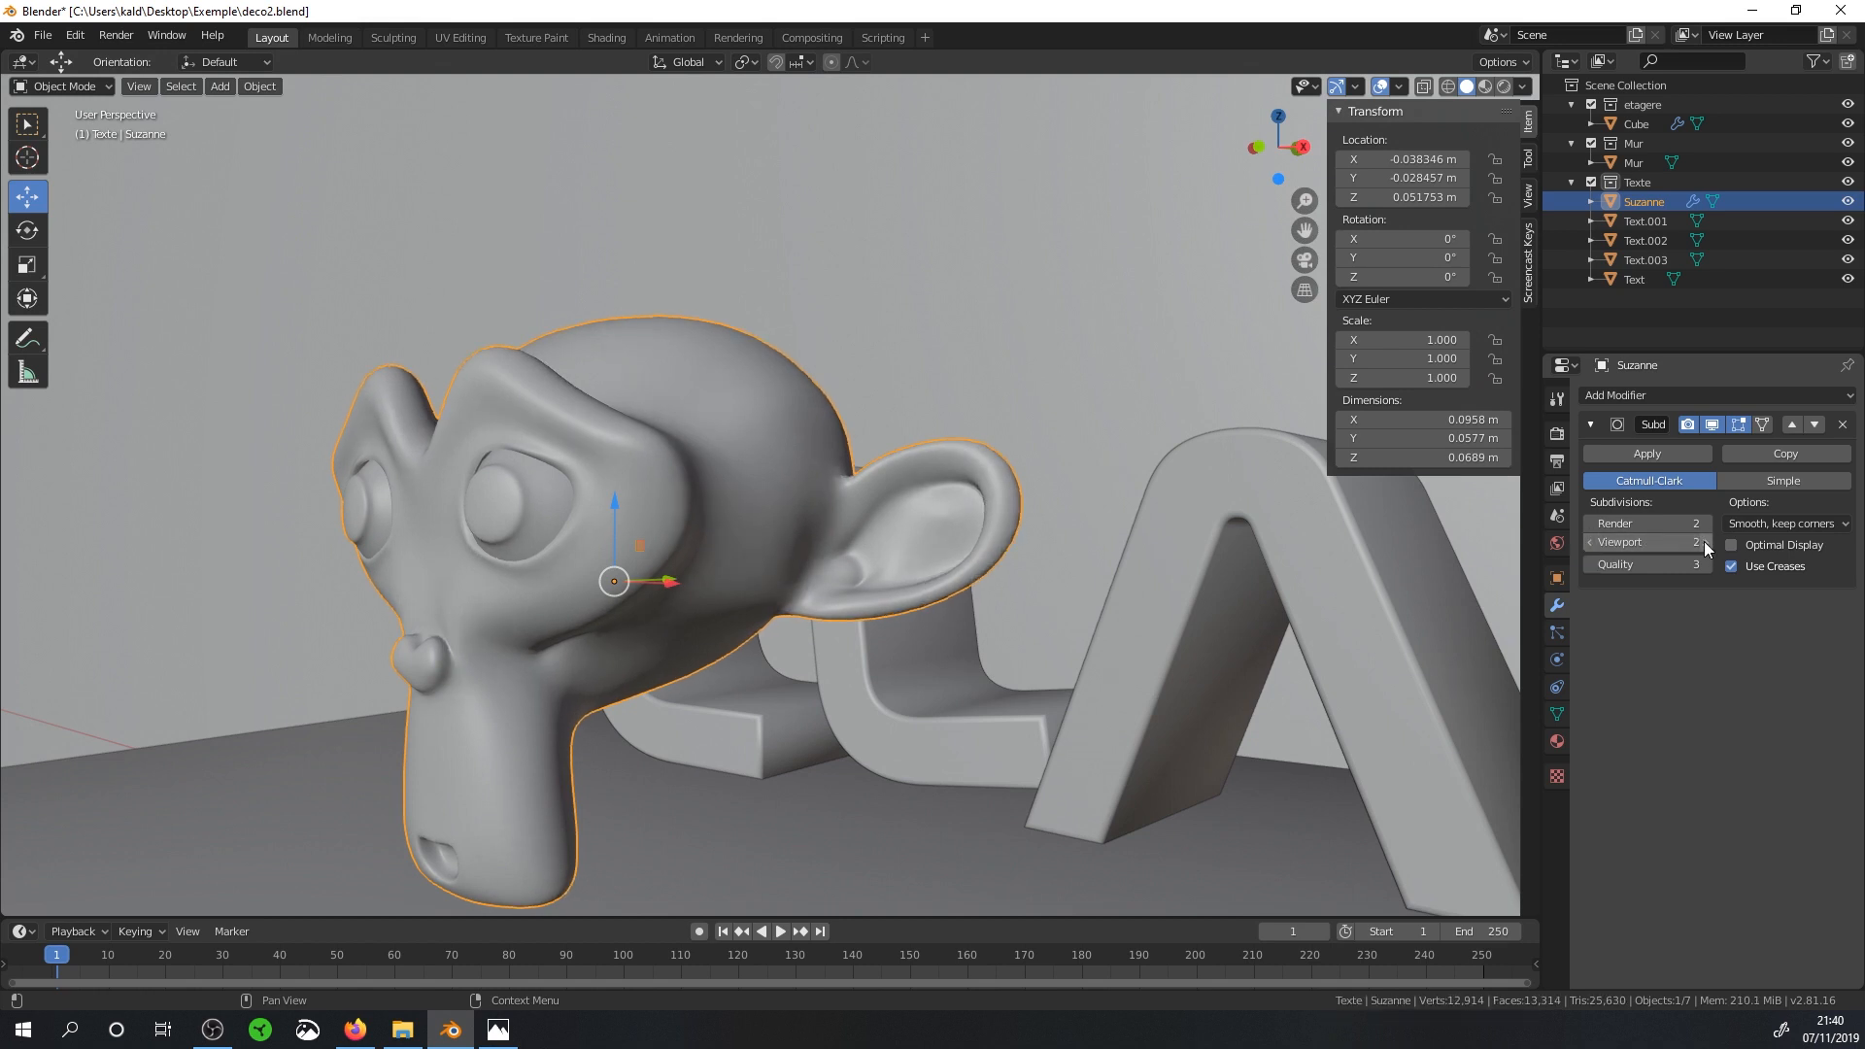
pyautogui.click(1590, 542)
pyautogui.click(1706, 542)
# Tilt the monkey head backward around the global X axis to about -39.4°.
pyautogui.moveTo(1053, 596); pyautogui.dragTo(575, 599, button='middle')
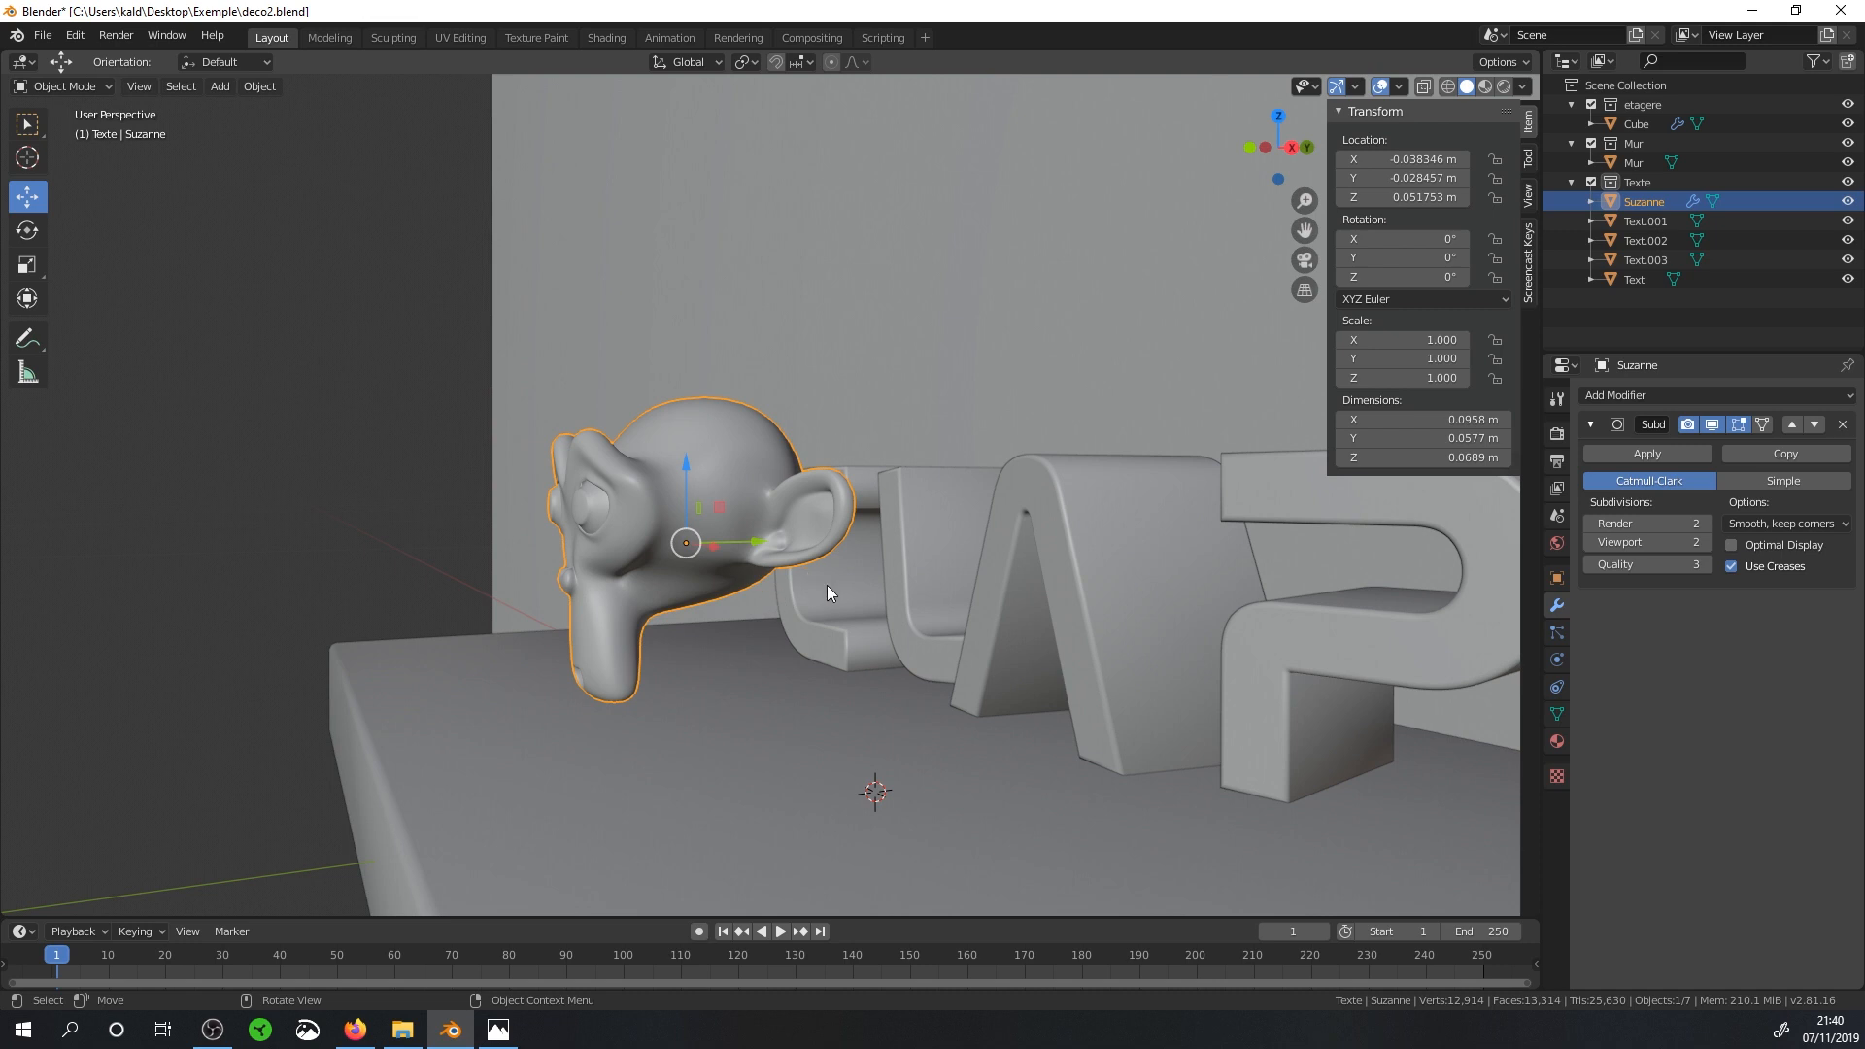
pyautogui.press('x')
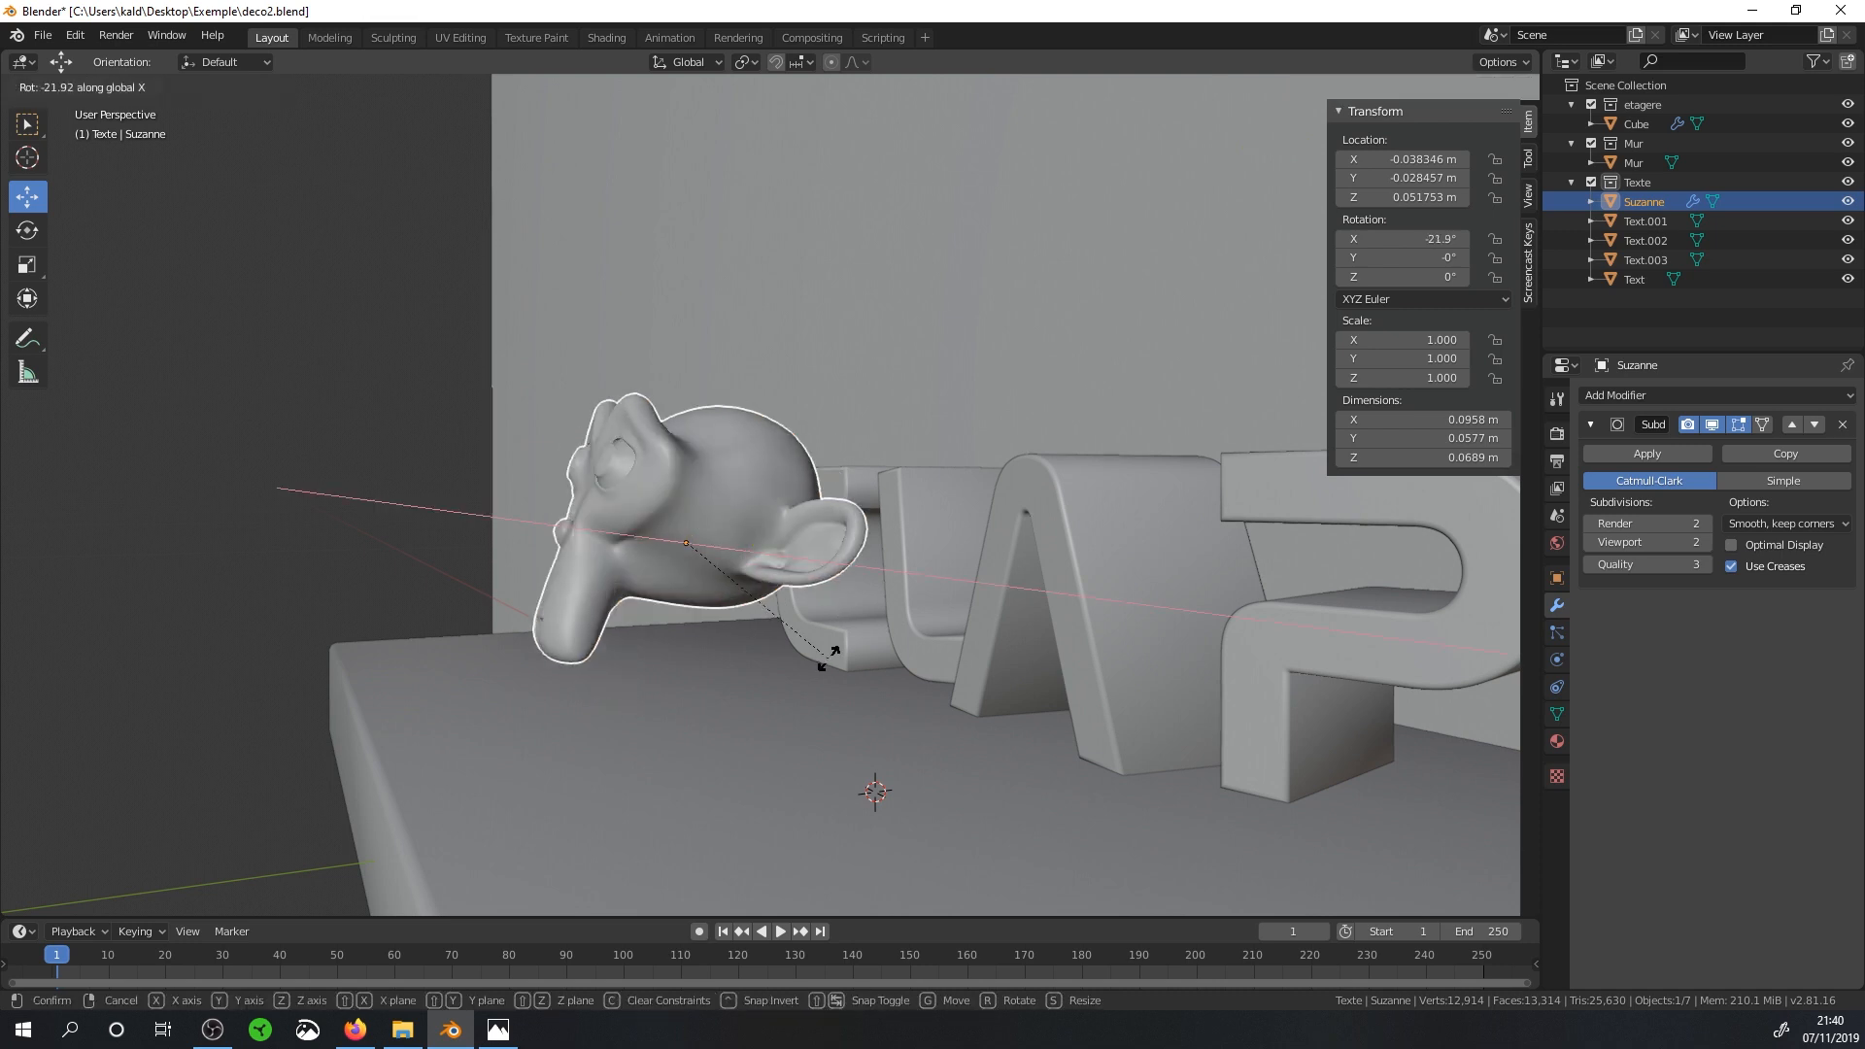
pyautogui.click(785, 697)
# In the right orthographic view, lower the monkey onto the shelf to about 0.033 m Z and adjust its X rotation to about -35.1°.
pyautogui.press('KP_3')
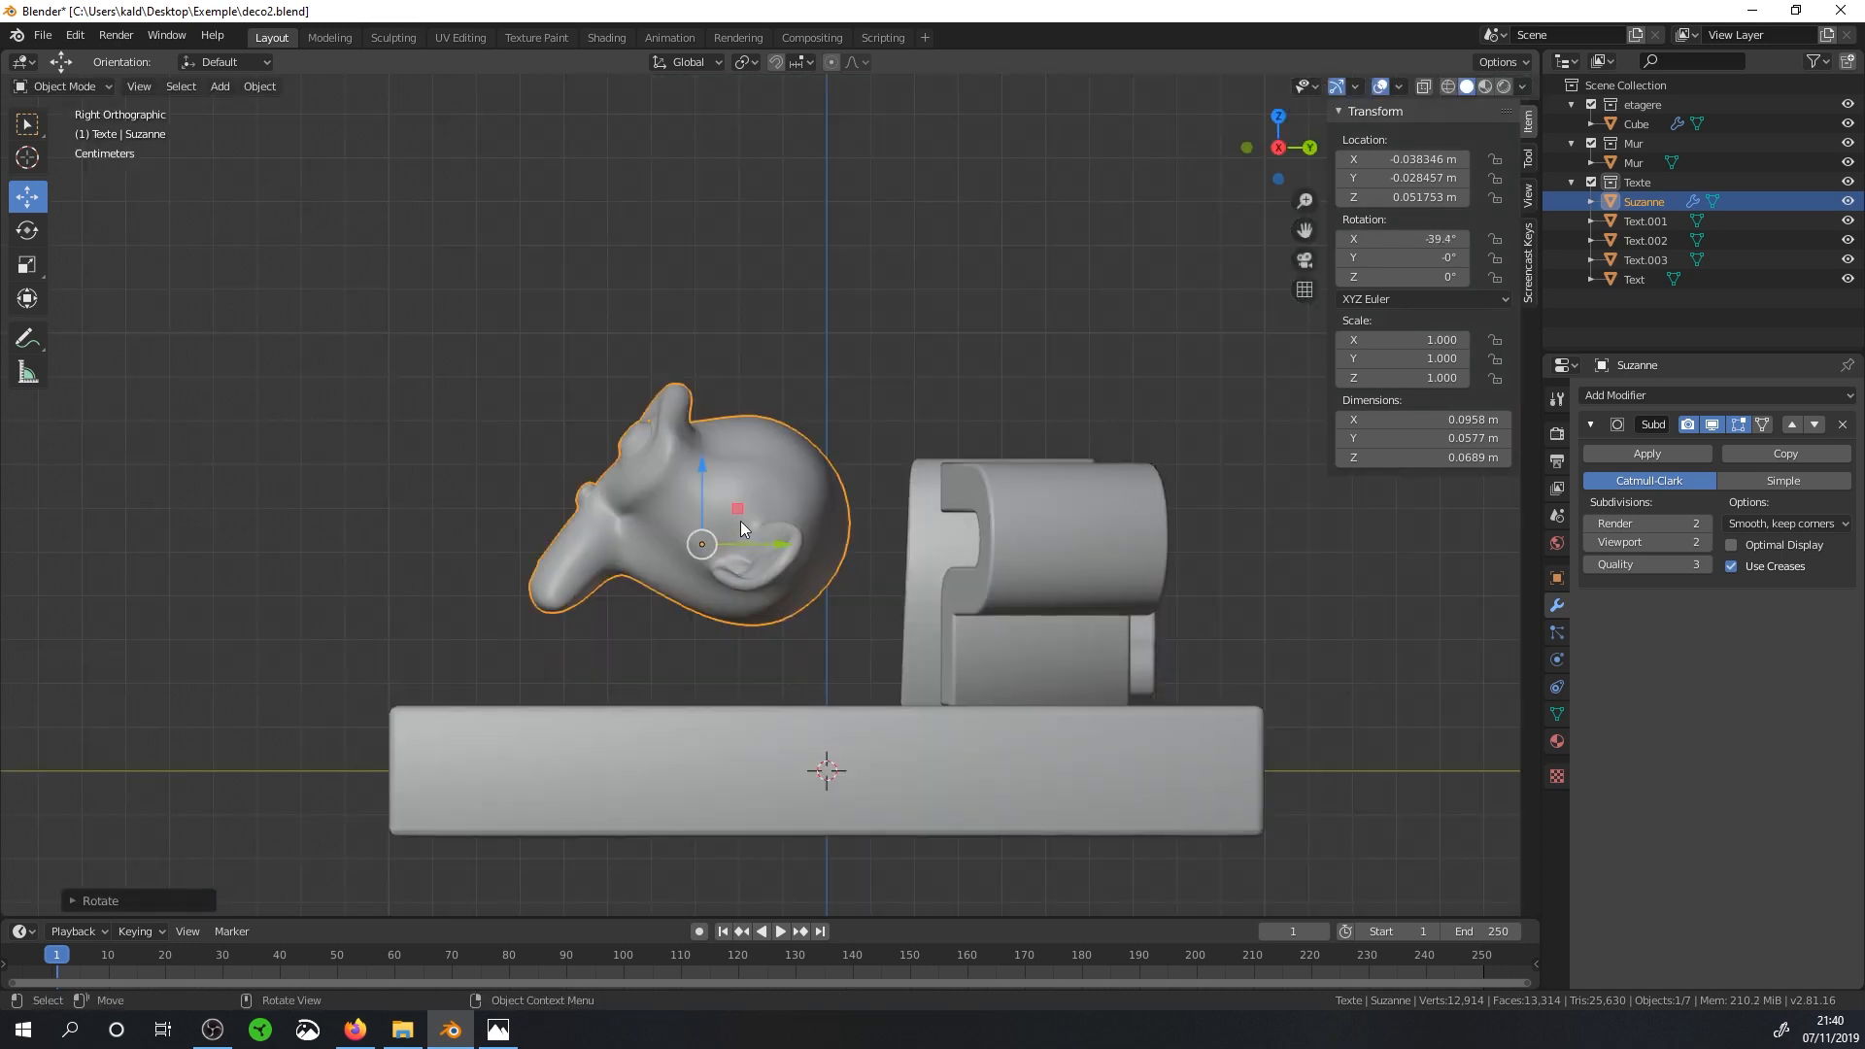
pyautogui.press('g')
pyautogui.click(836, 664)
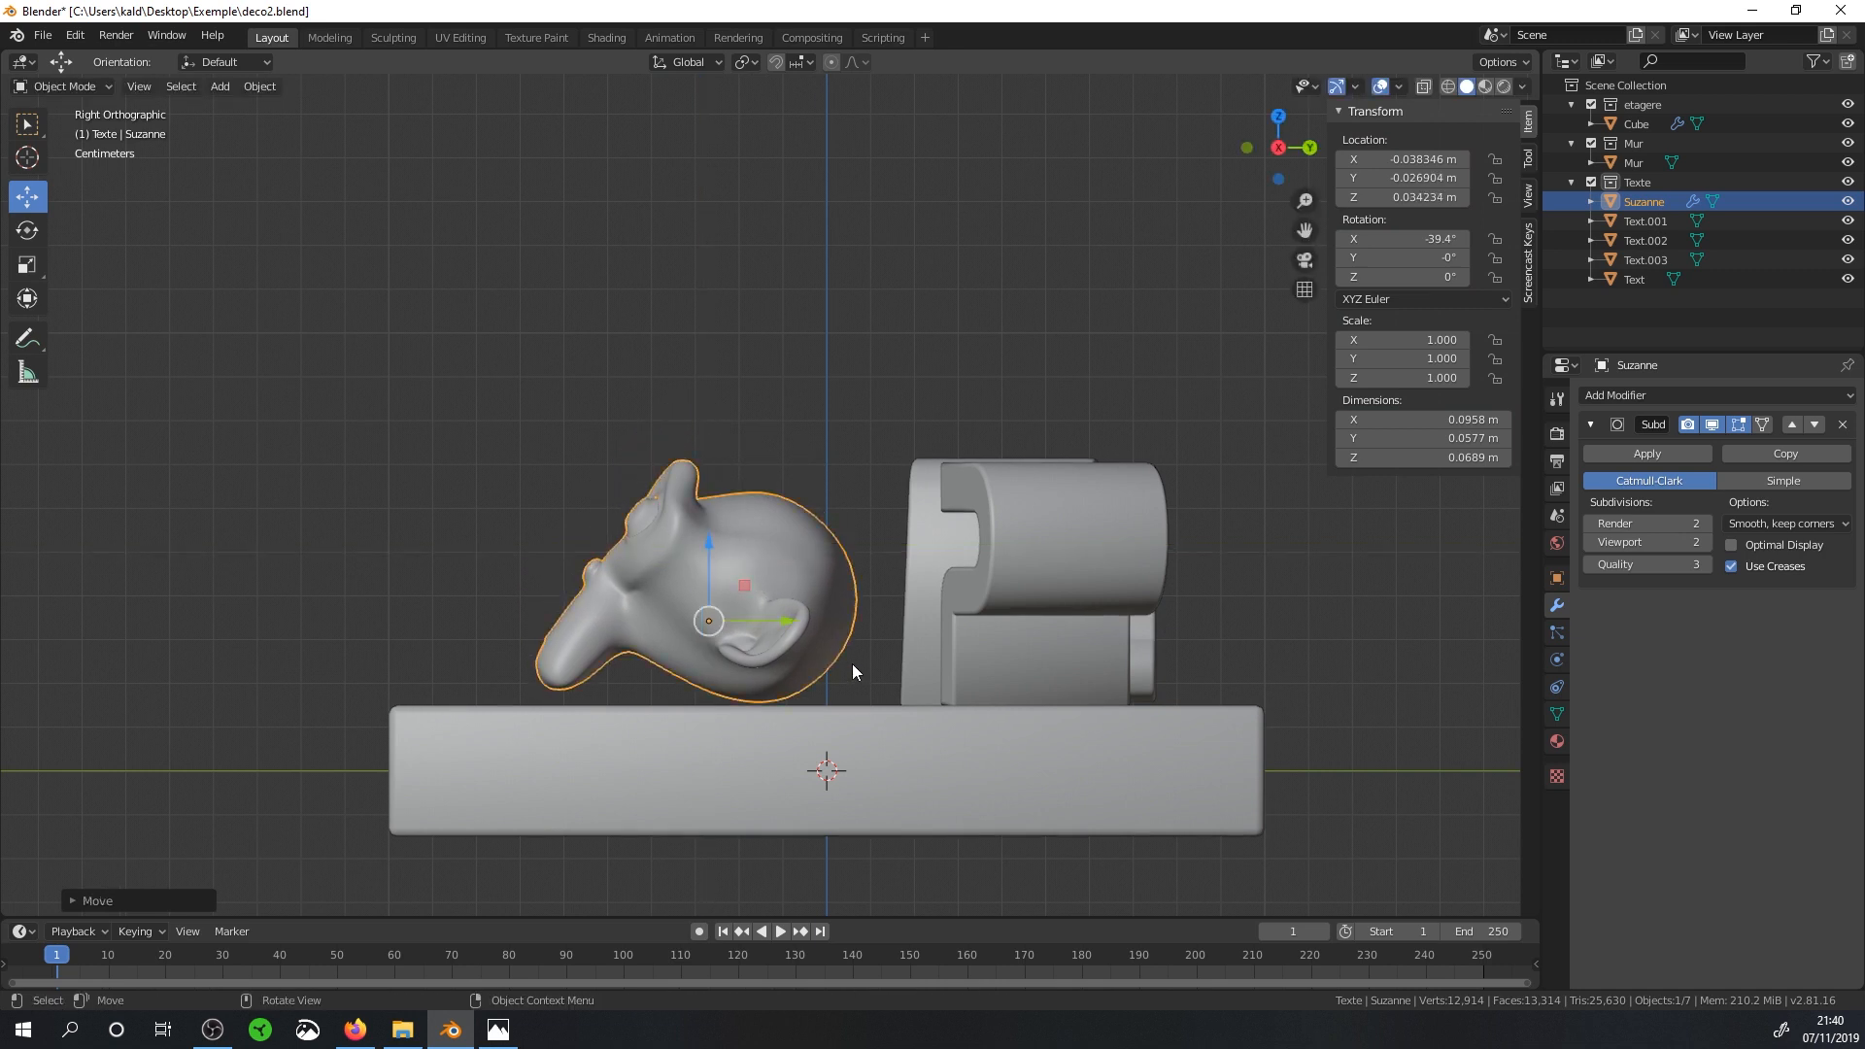
pyautogui.press('r')
pyautogui.click(854, 649)
pyautogui.press('r')
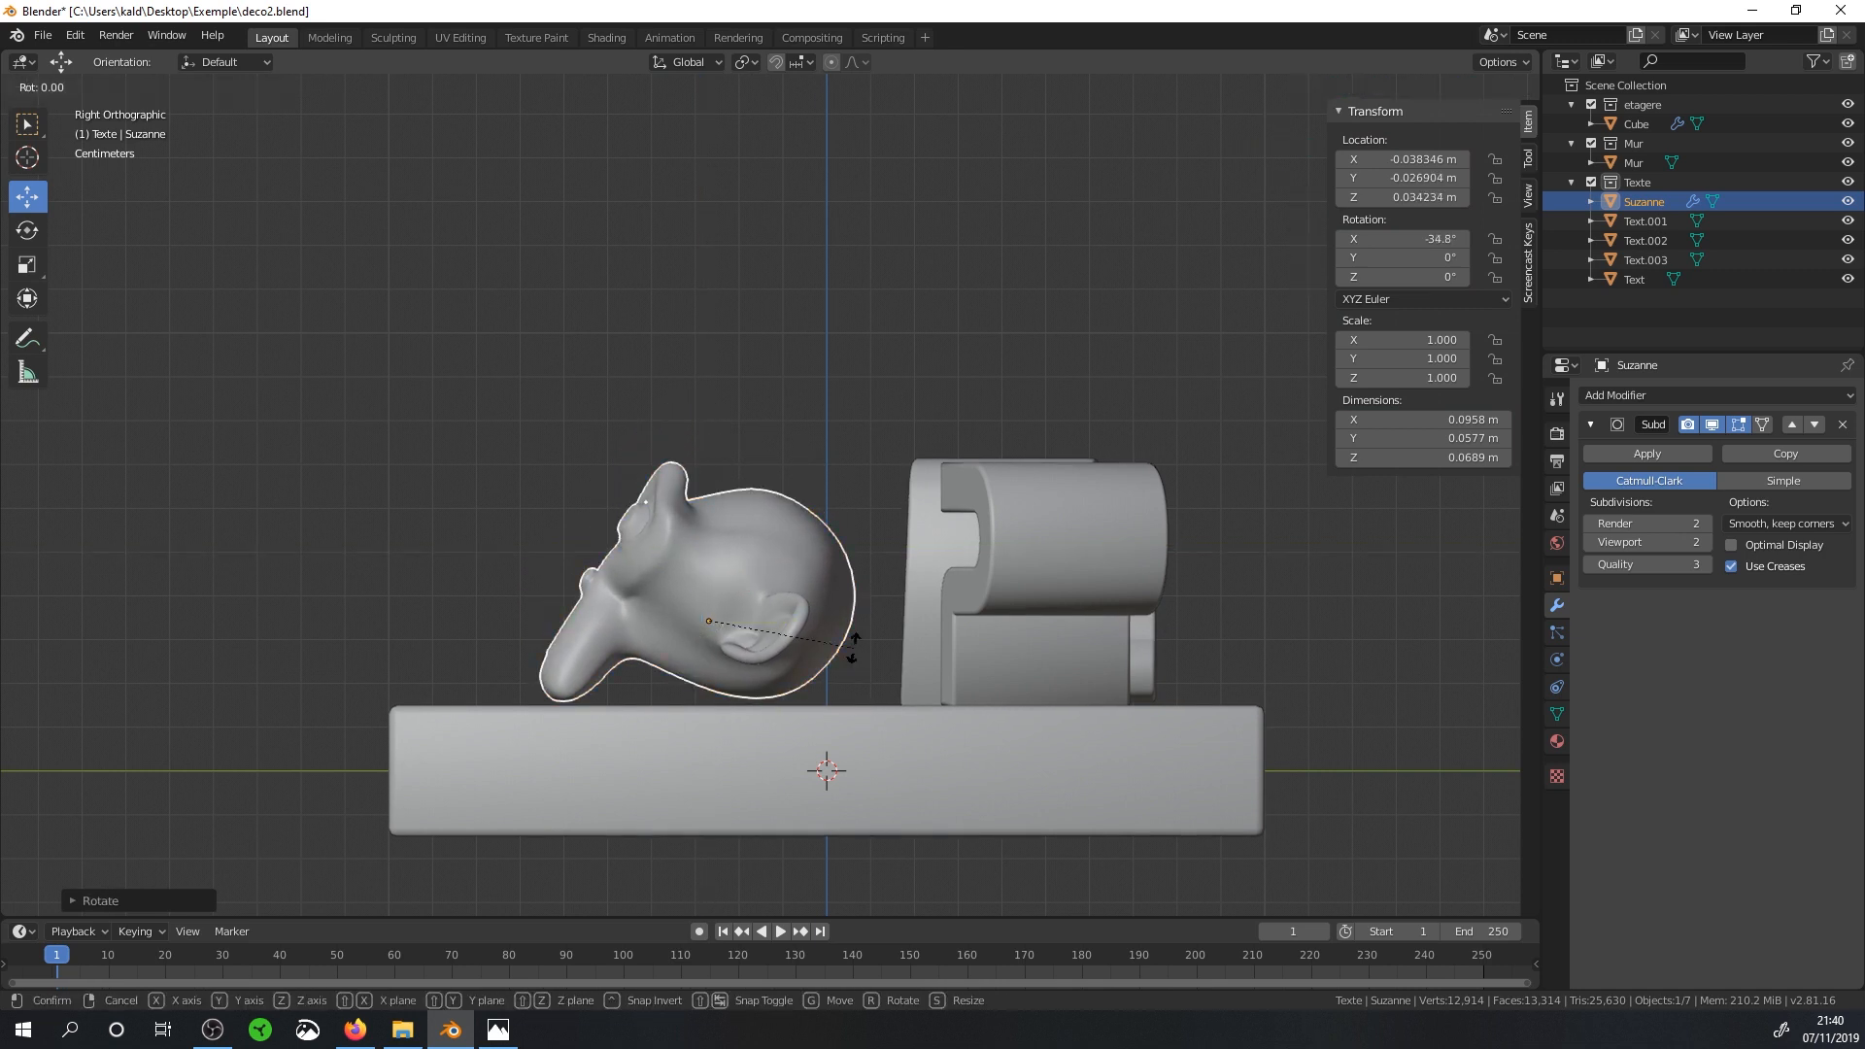
pyautogui.click(853, 648)
pyautogui.moveTo(745, 588); pyautogui.dragTo(744, 595)
# Rotate the monkey head around the global Z axis to about 31.8°.
pyautogui.moveTo(744, 595); pyautogui.dragTo(872, 655, button='middle')
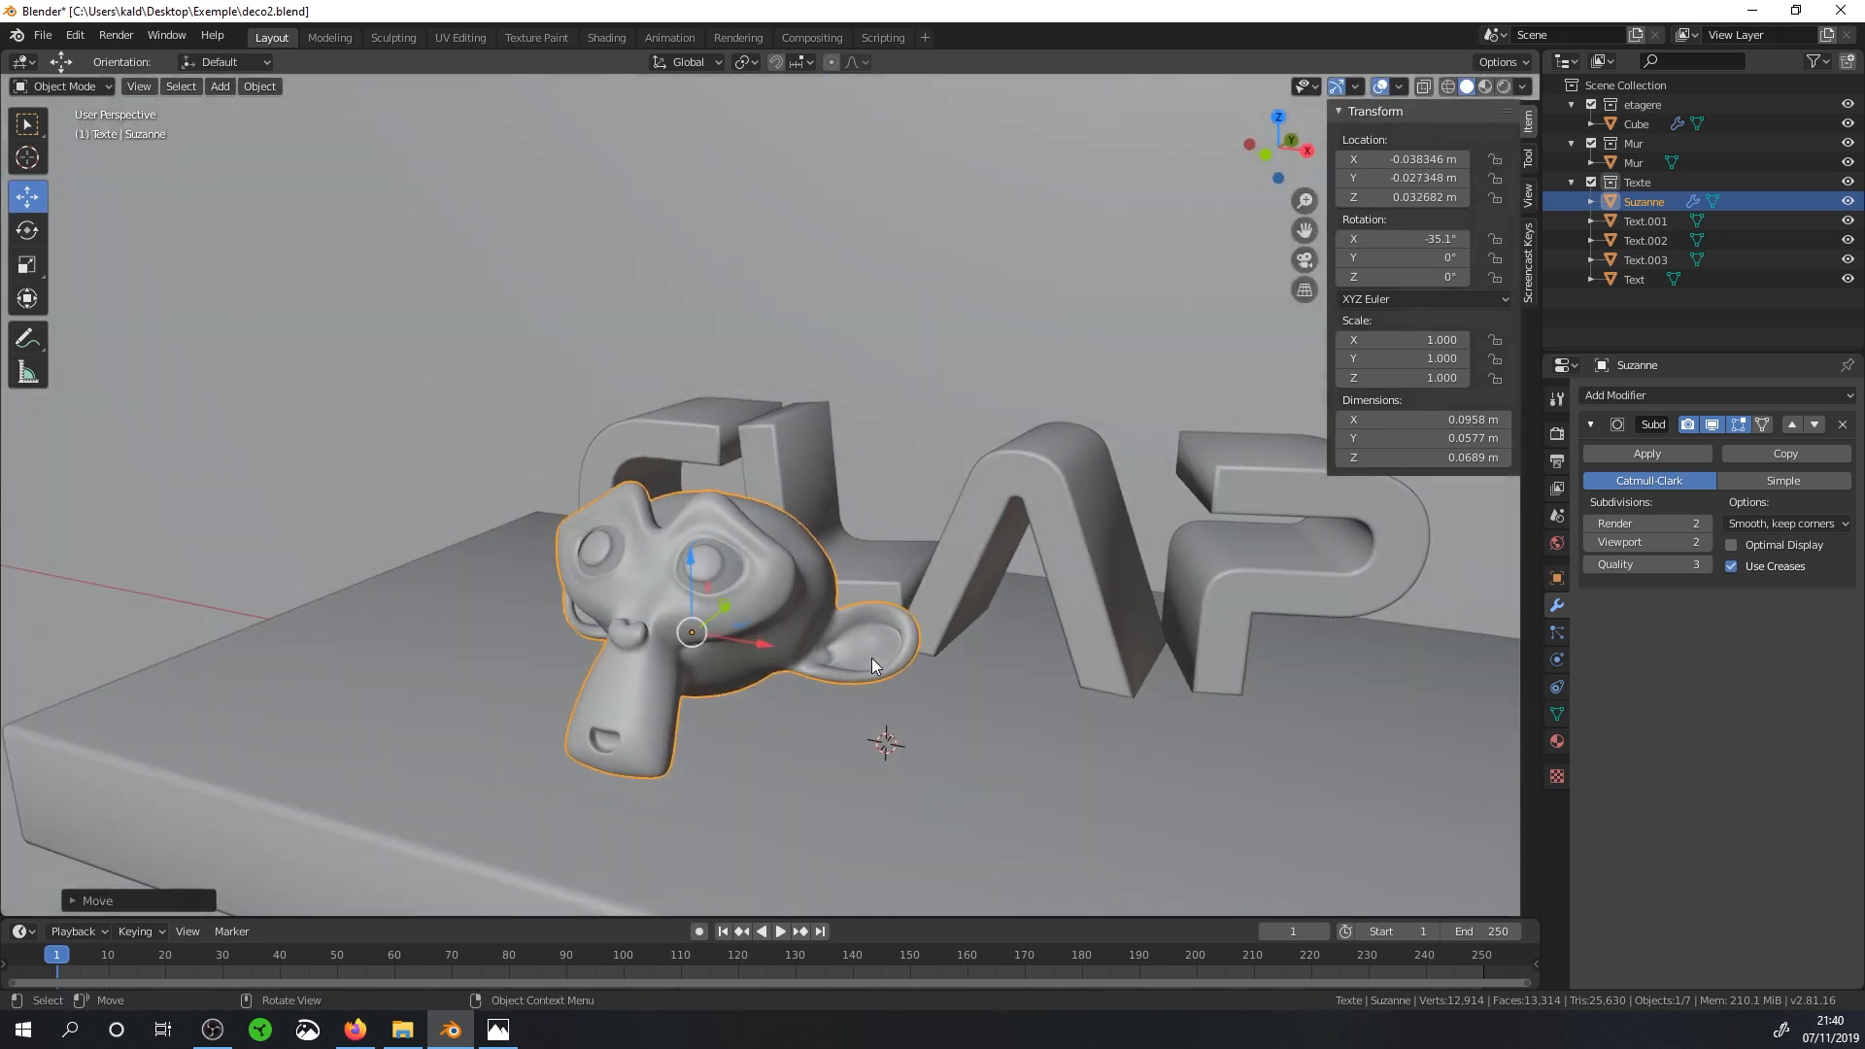
pyautogui.press('r')
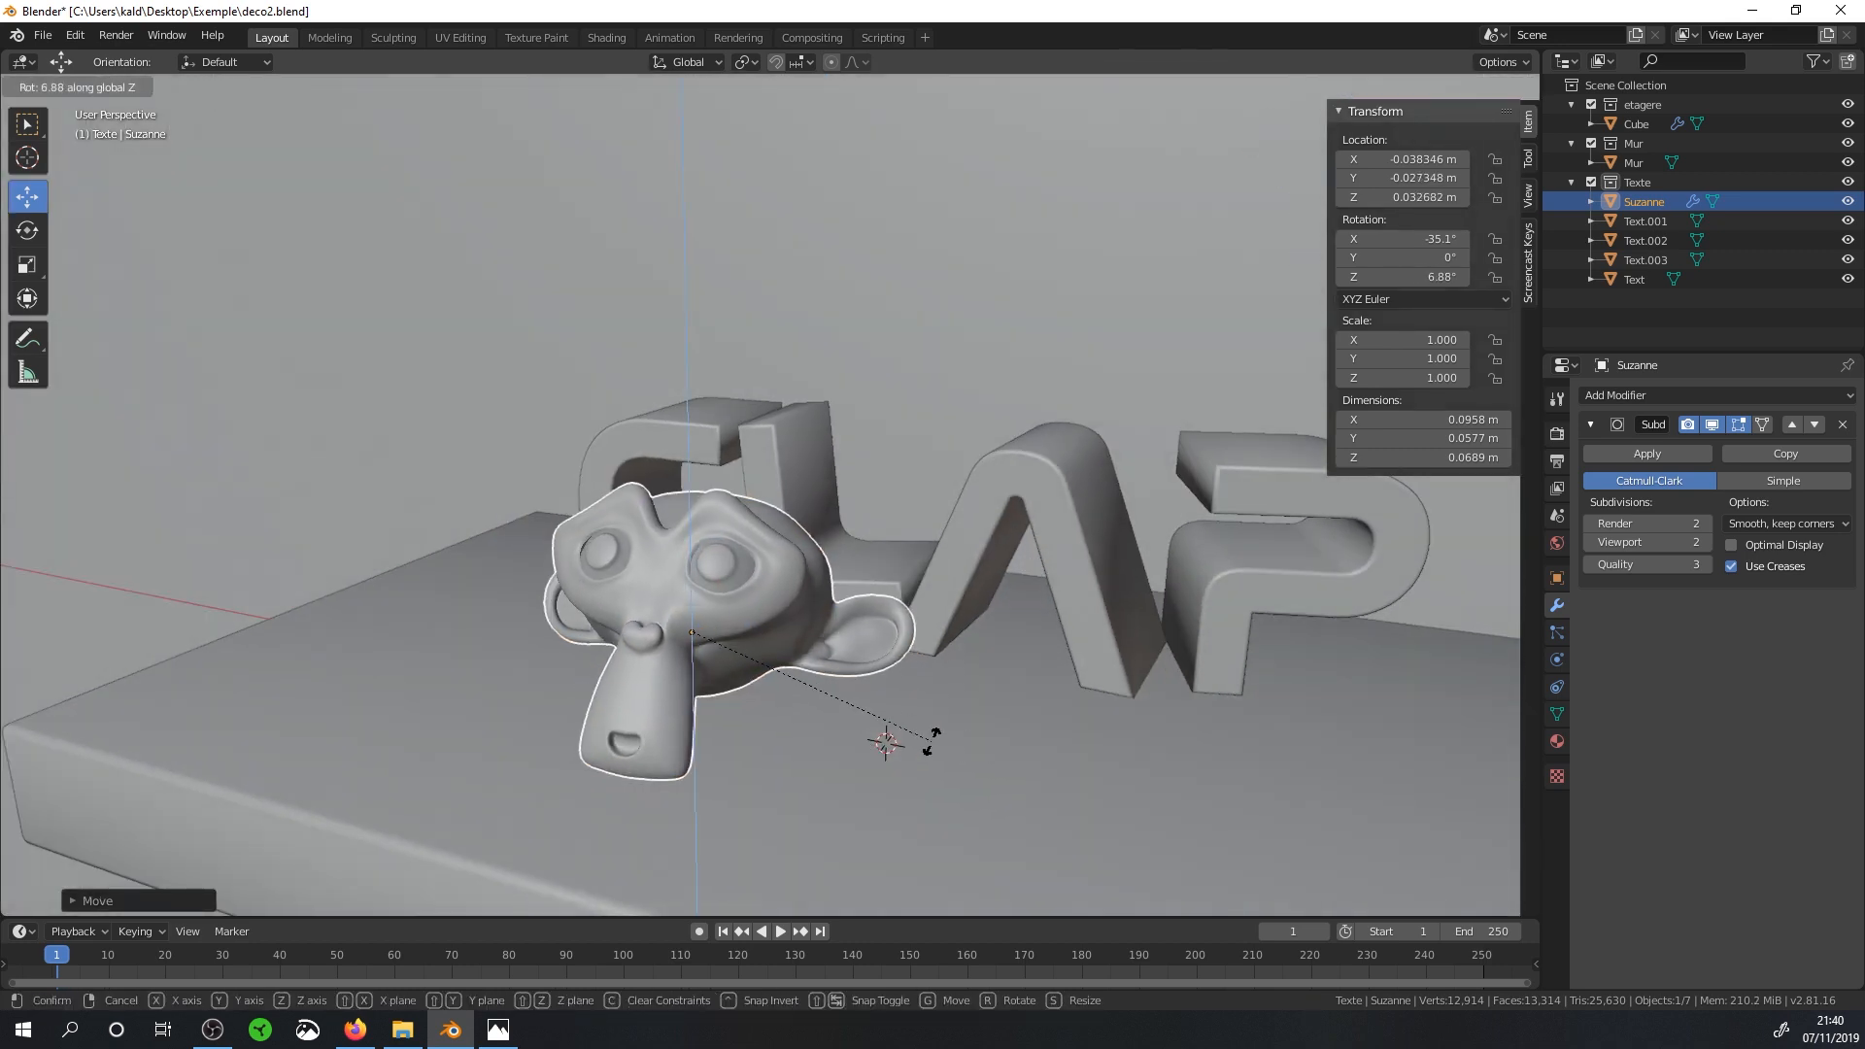
pyautogui.press('z')
pyautogui.click(1408, 605)
# Move the monkey along the global X axis to about -0.097 m, in front of the letter C.
pyautogui.moveTo(1112, 663); pyautogui.dragTo(772, 633, button='middle')
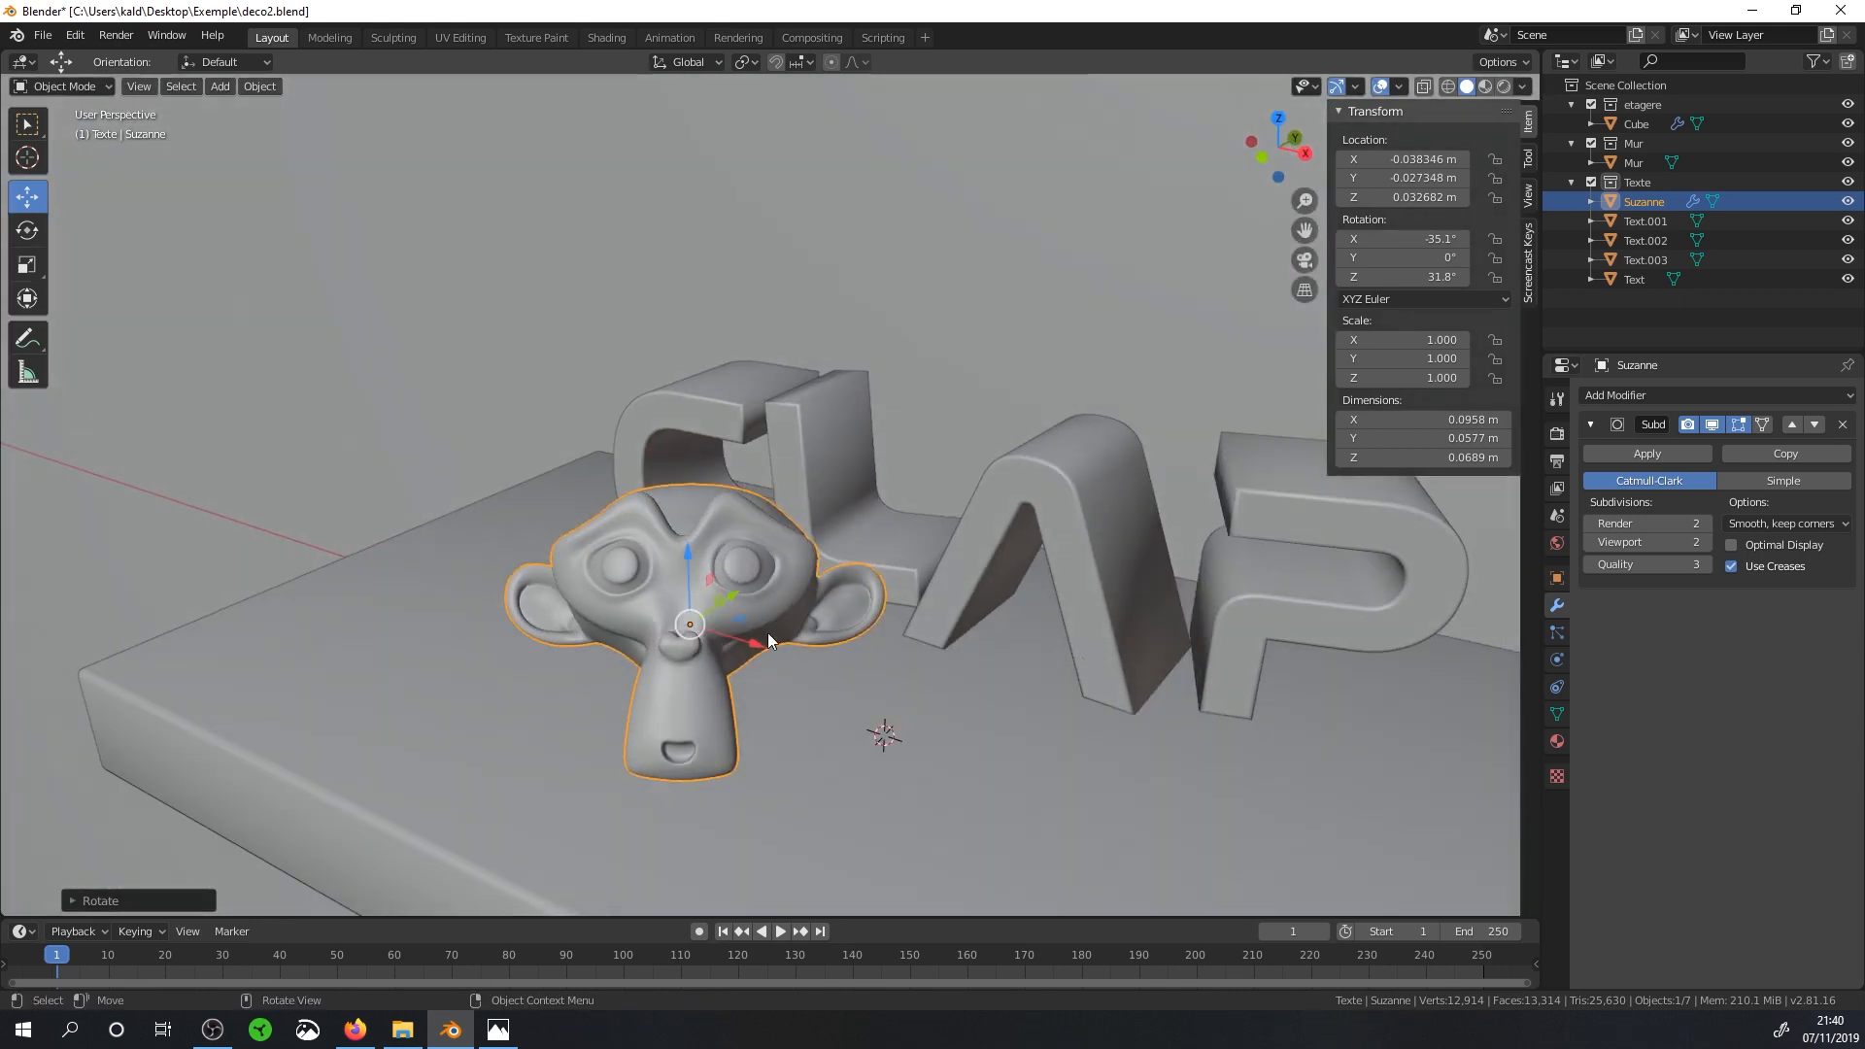
pyautogui.press('g')
pyautogui.press('x')
pyautogui.click(1112, 765)
pyautogui.moveTo(964, 699); pyautogui.dragTo(1186, 727, button='middle')
pyautogui.press('g')
pyautogui.press('x')
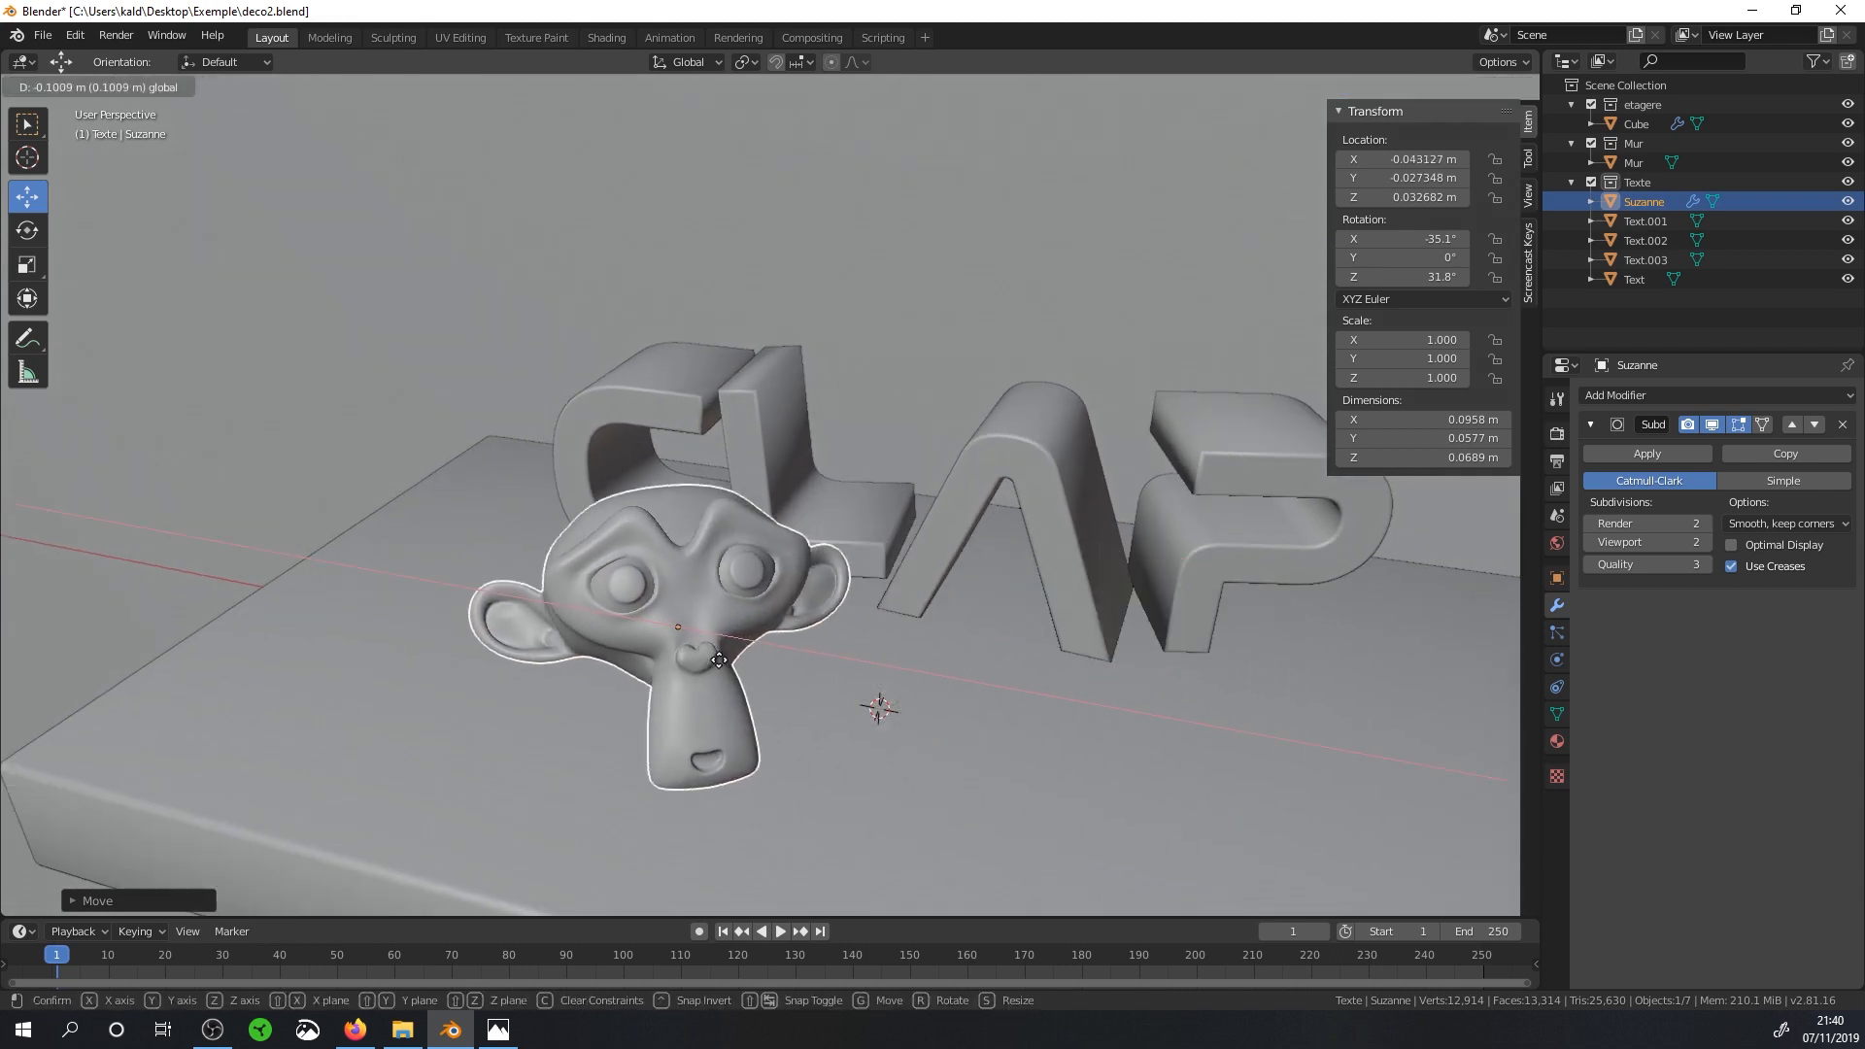
pyautogui.click(515, 610)
pyautogui.moveTo(515, 610); pyautogui.dragTo(871, 637, button='middle')
pyautogui.scroll(2, 871, 638)
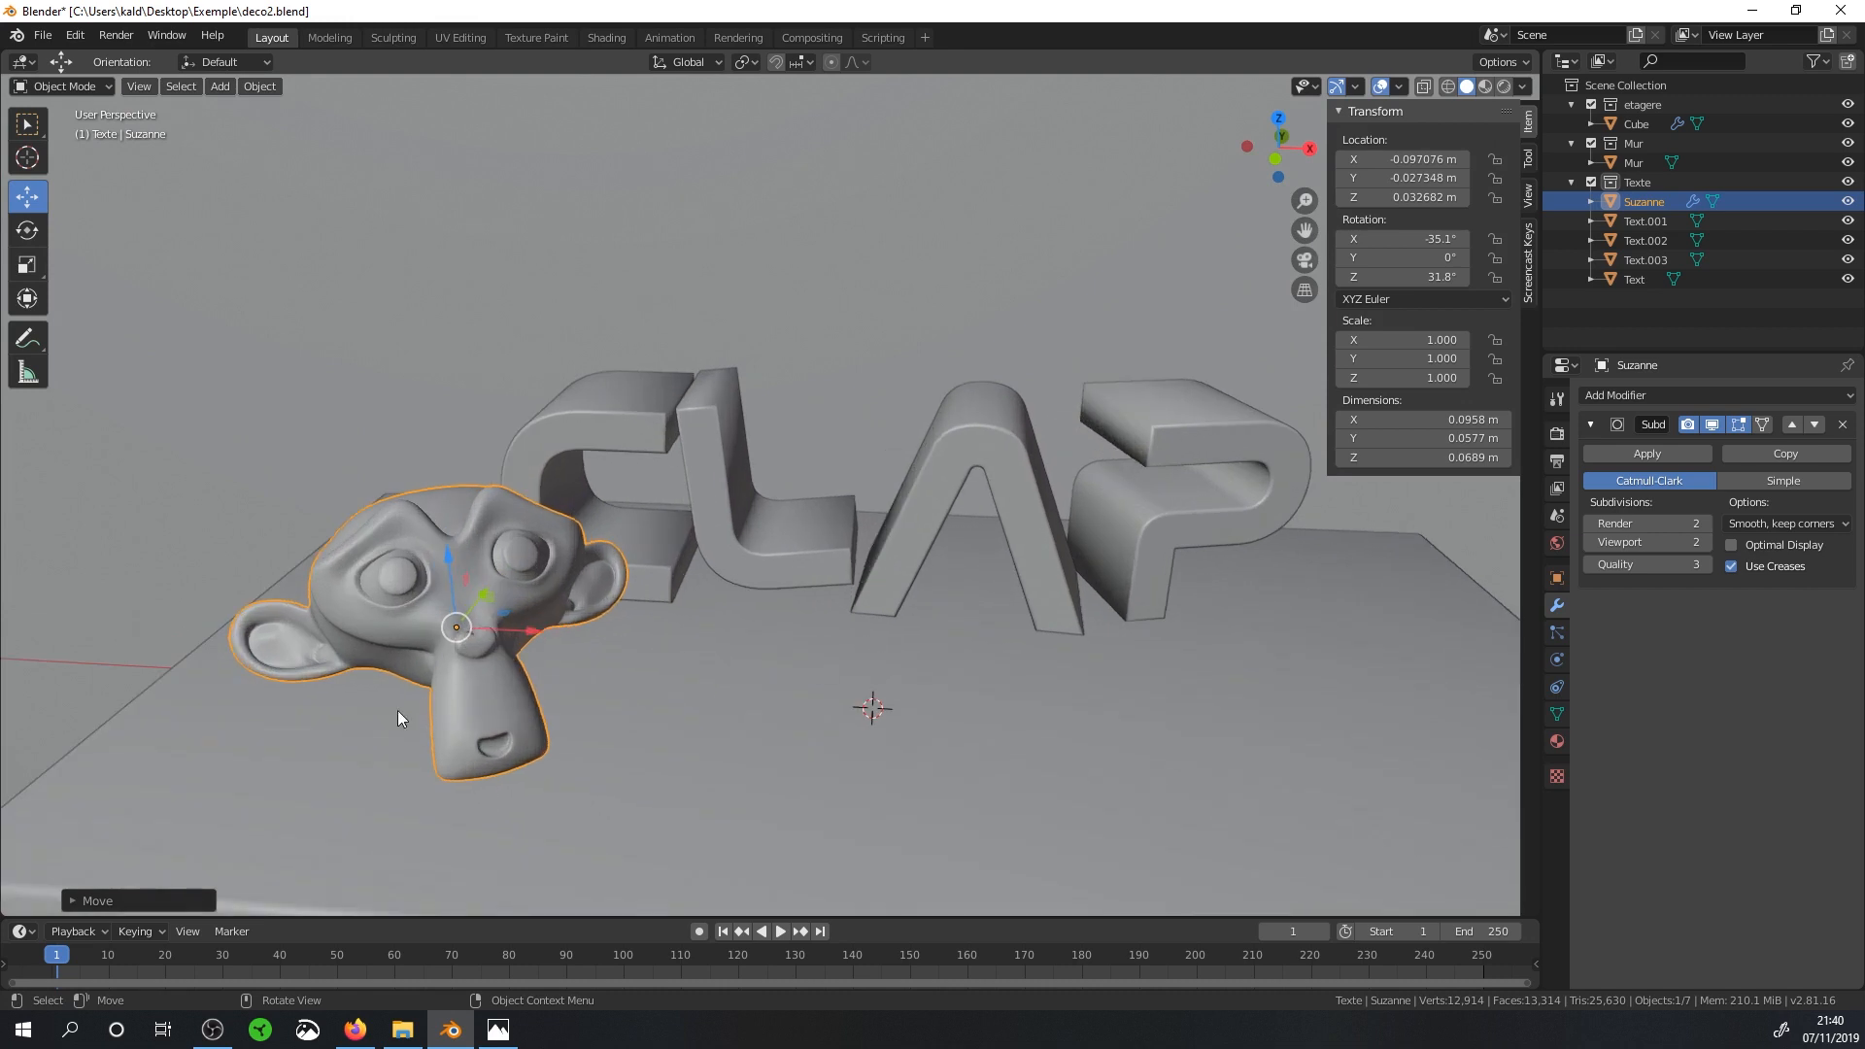
# Switch to Firefox, search CC0 Textures for "gold" and open the Metal #07 texture page.
pyautogui.click(354, 1030)
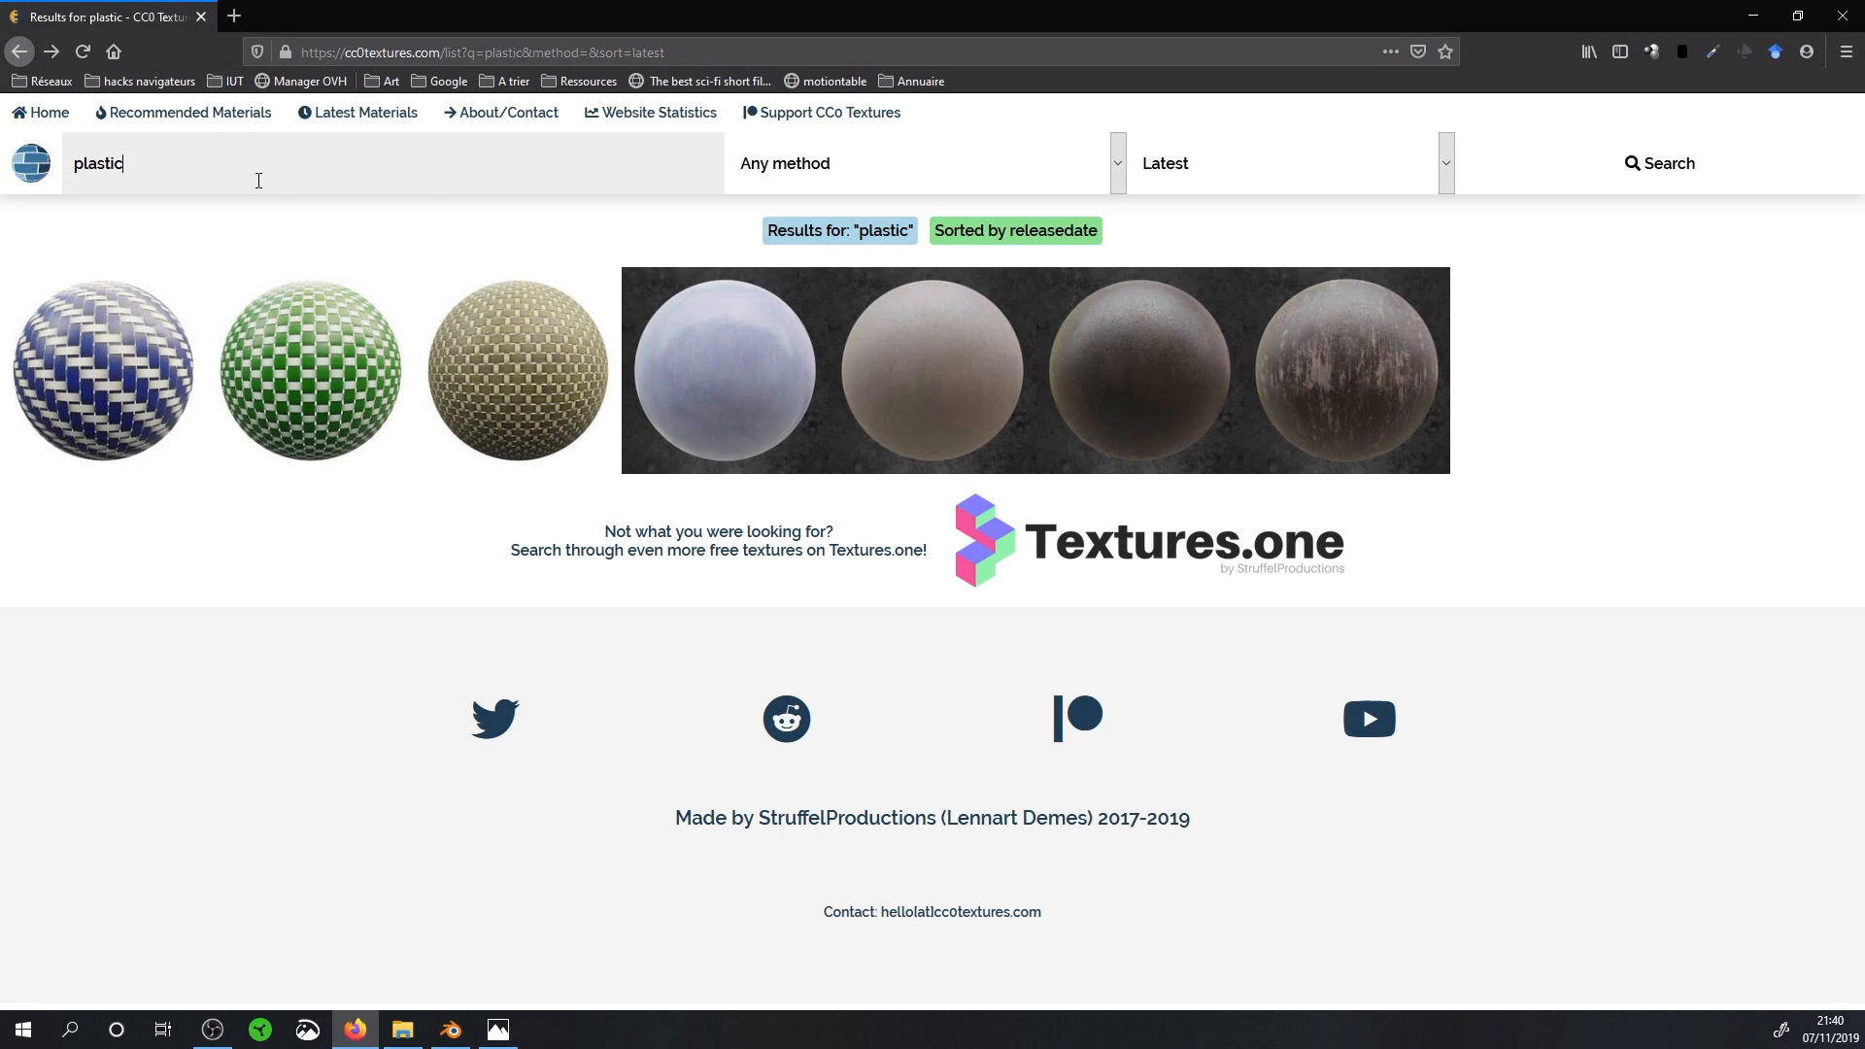
pyautogui.doubleClick(259, 179)
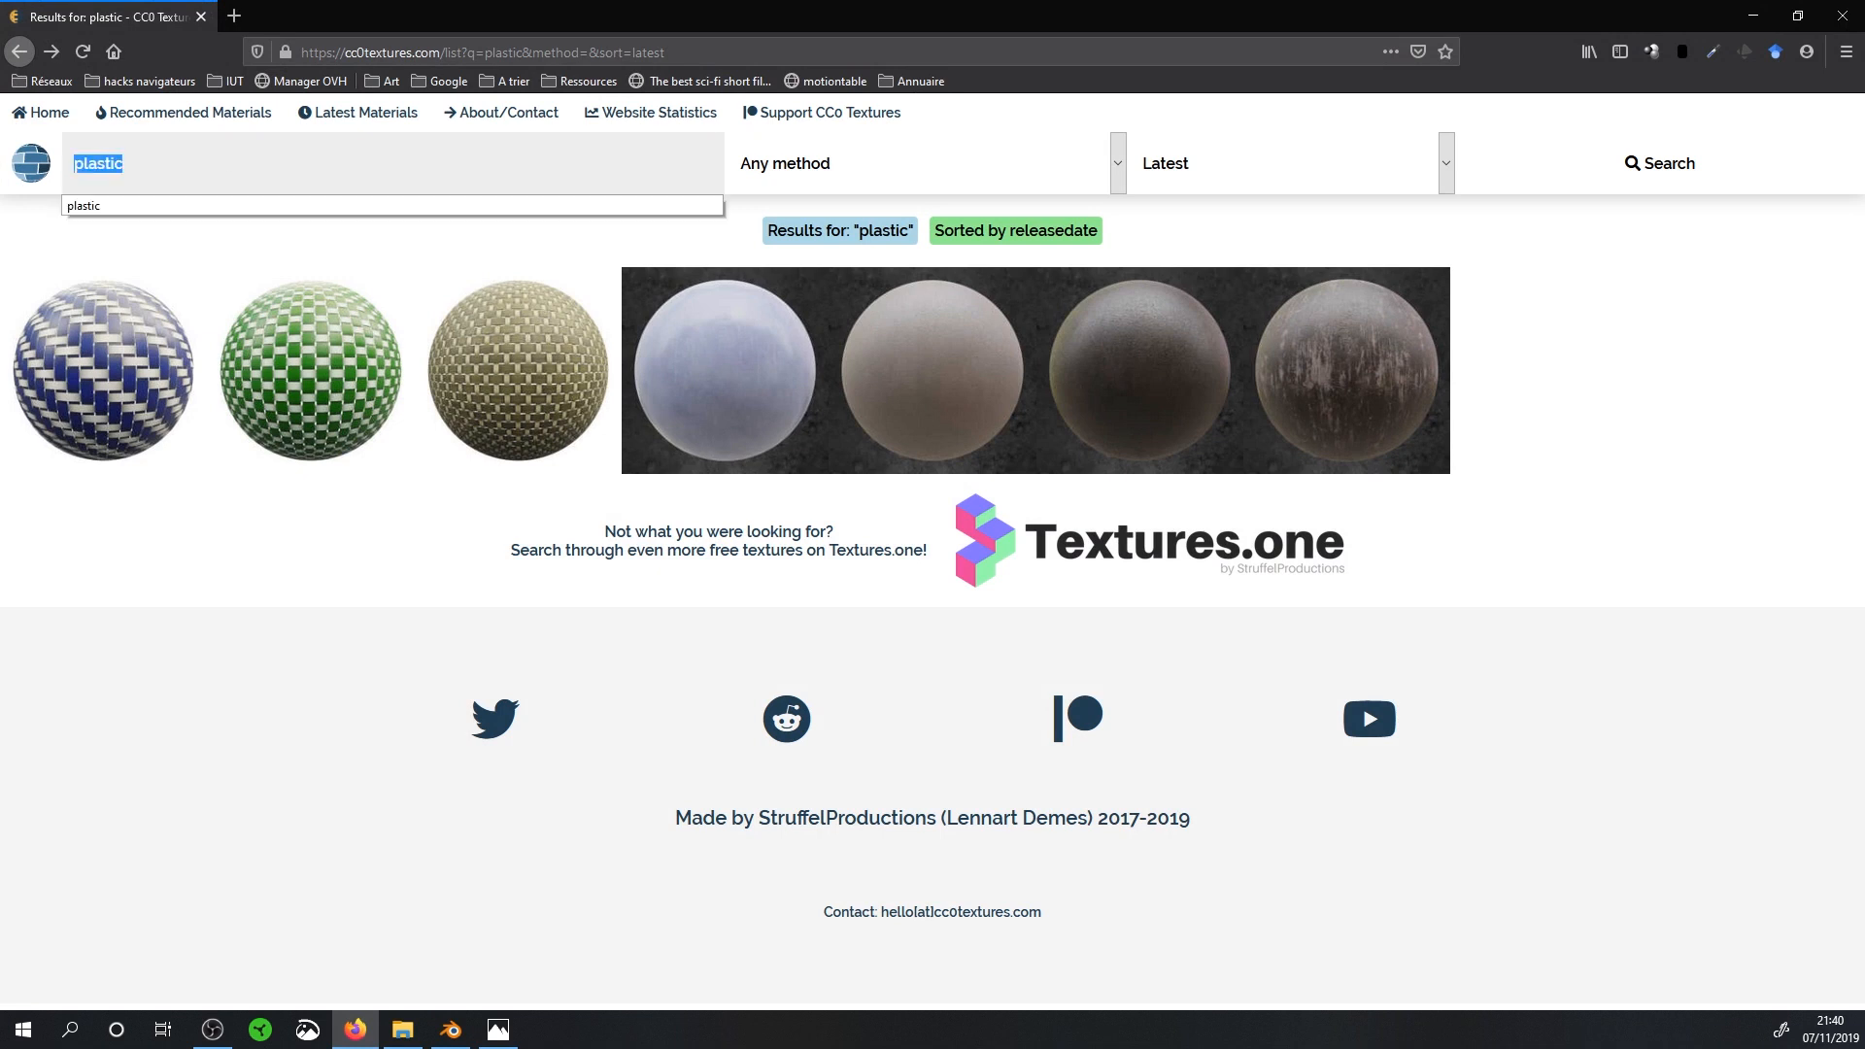
pyautogui.write('gold')
pyautogui.press('Return')
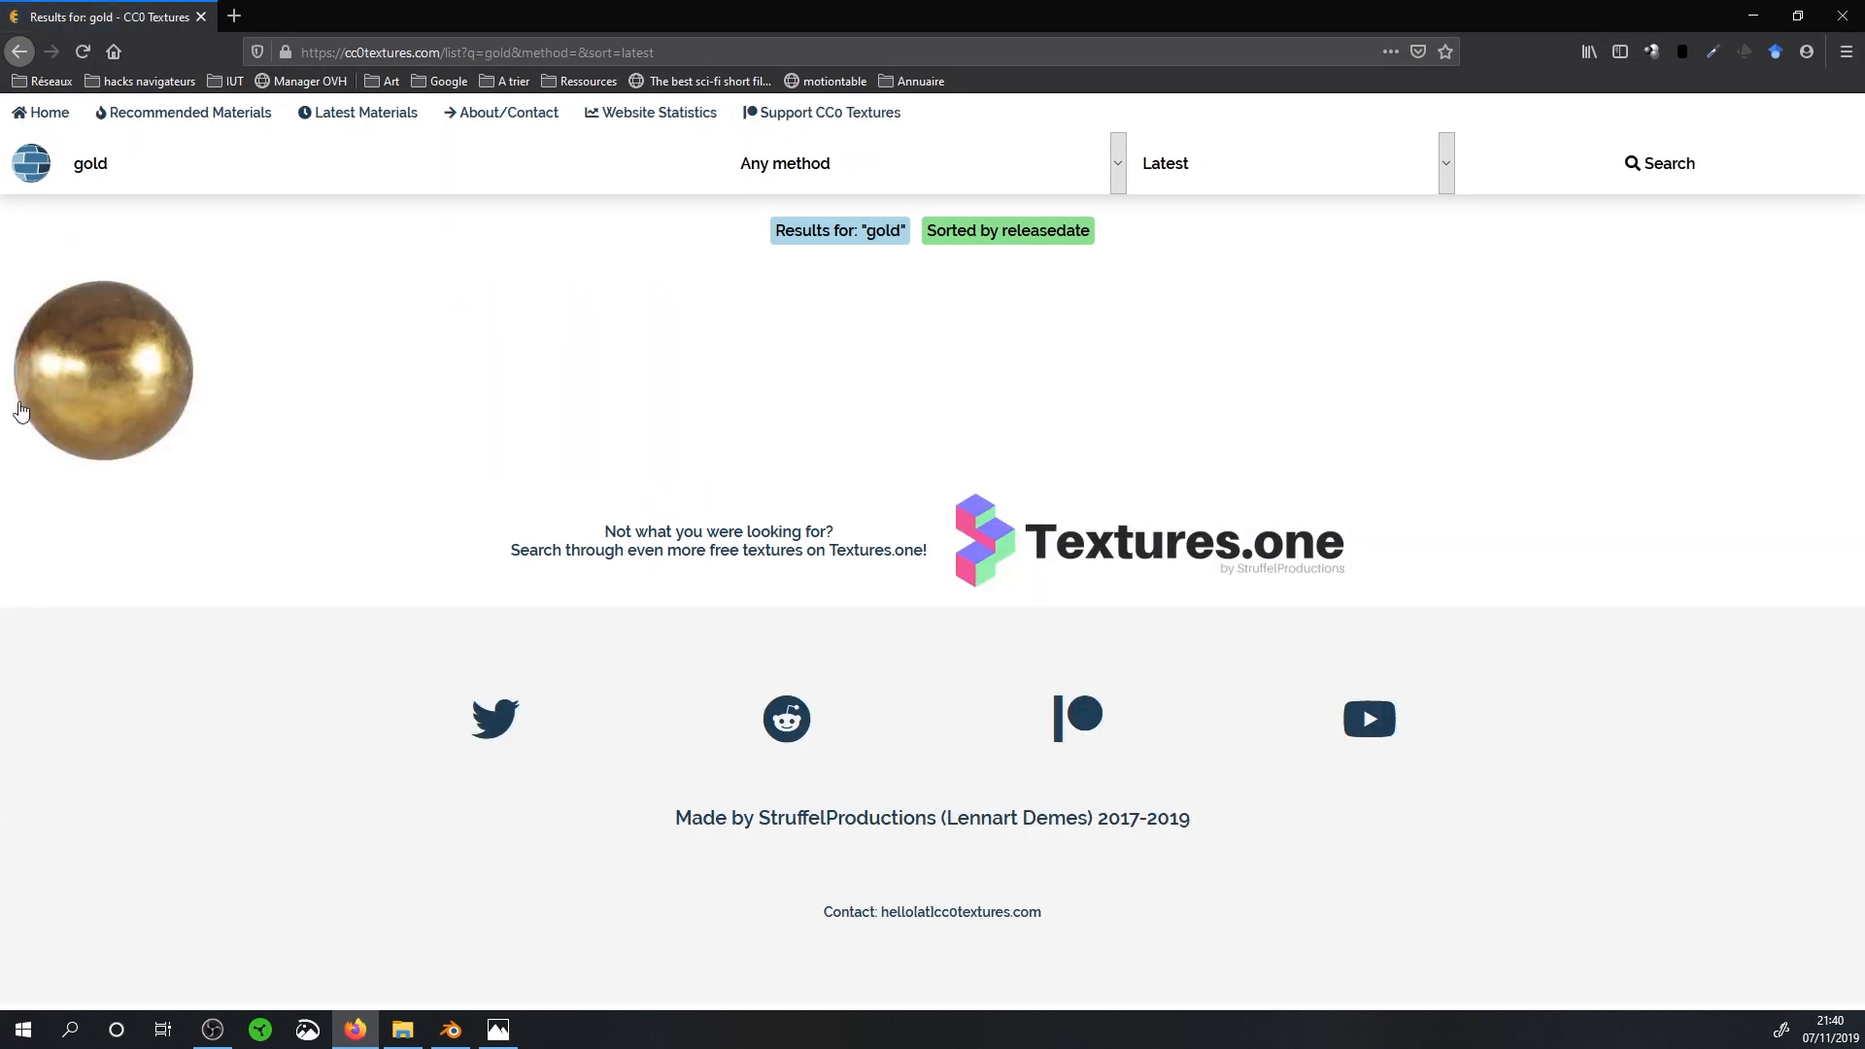
pyautogui.click(86, 372)
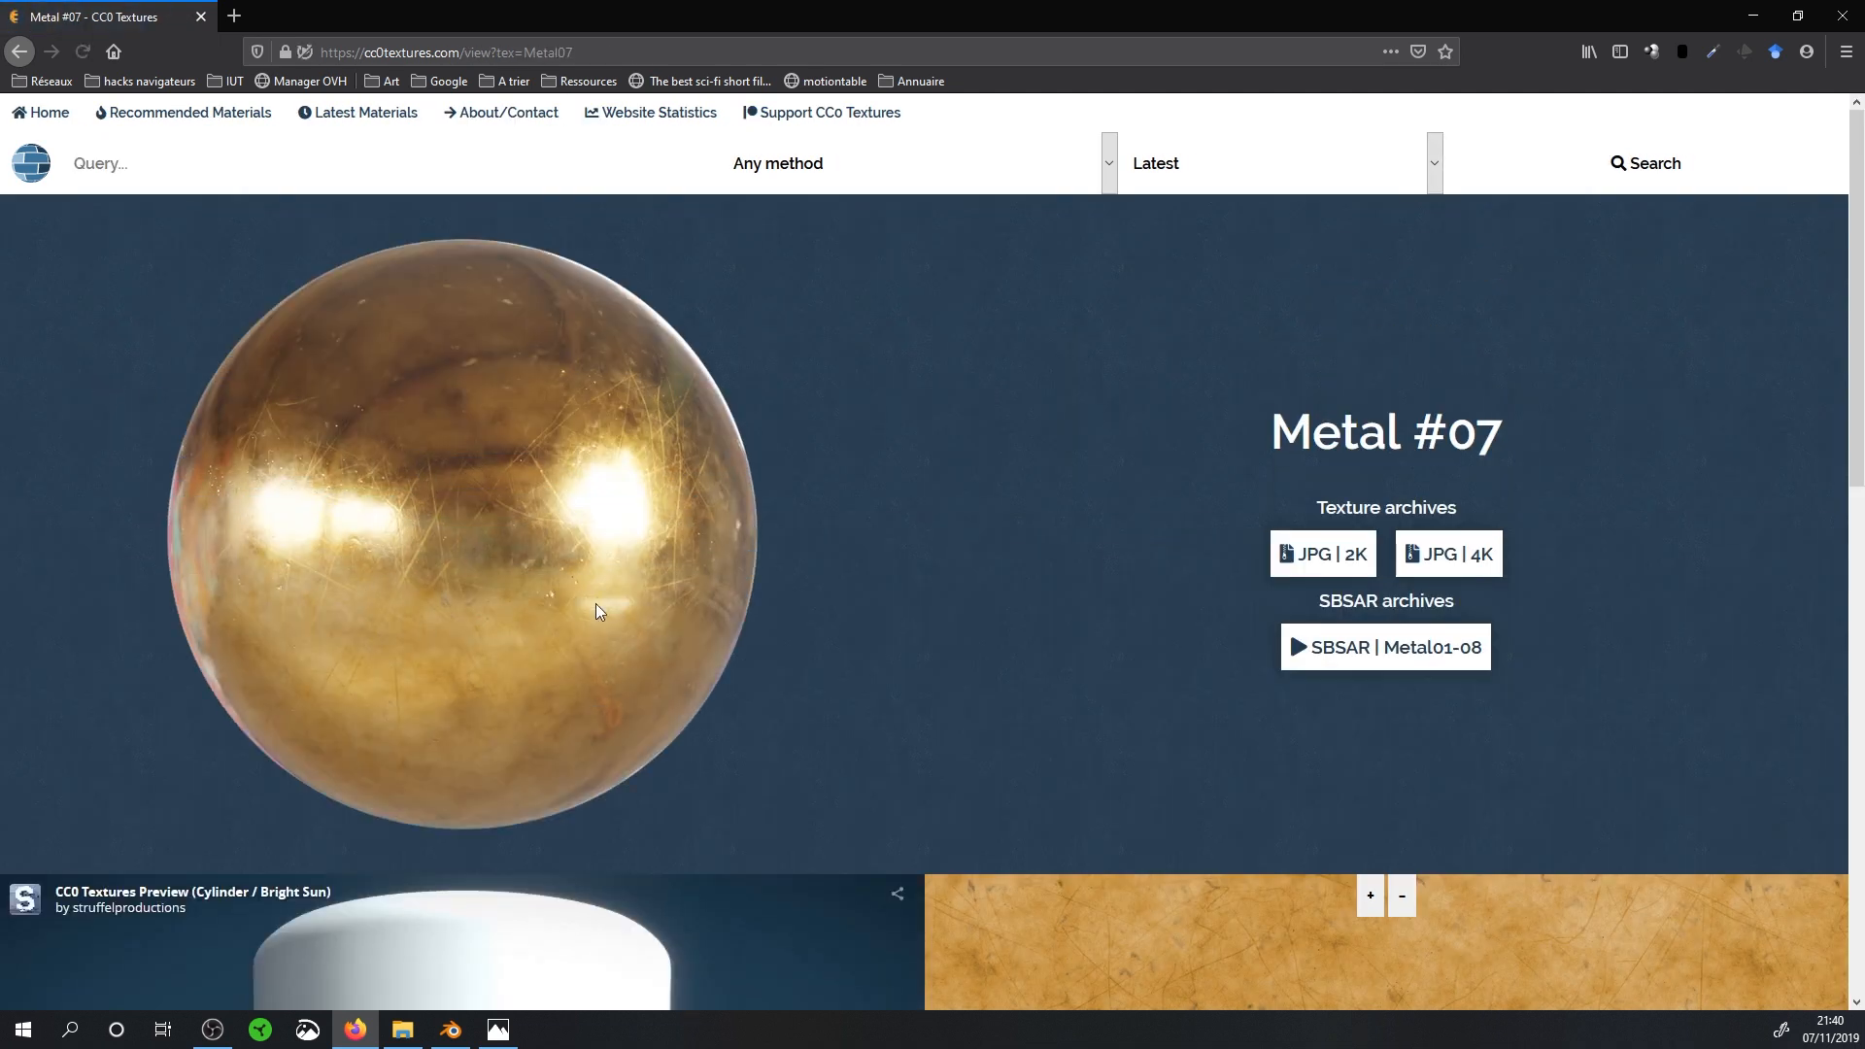
# Switch back to Blender, open the Shading workspace and create a new material named "Or" for the monkey.
pyautogui.click(450, 1030)
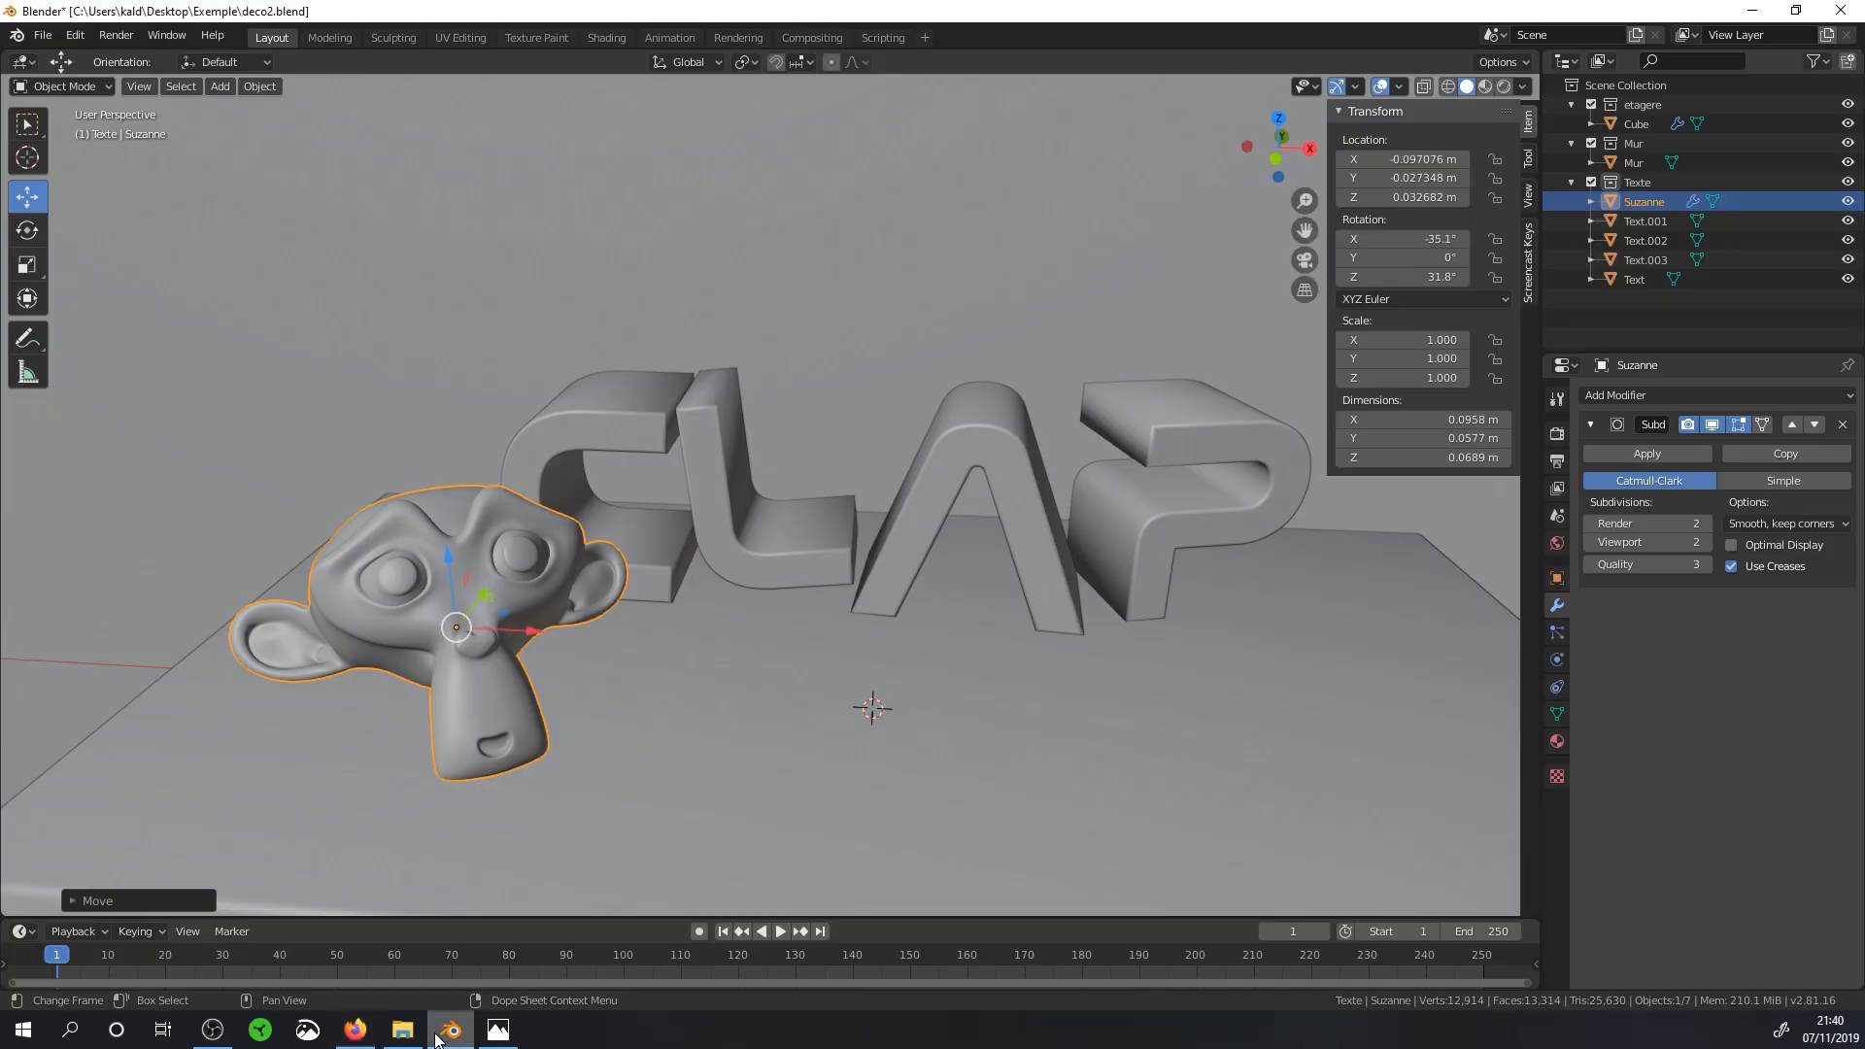
pyautogui.click(609, 41)
pyautogui.click(921, 550)
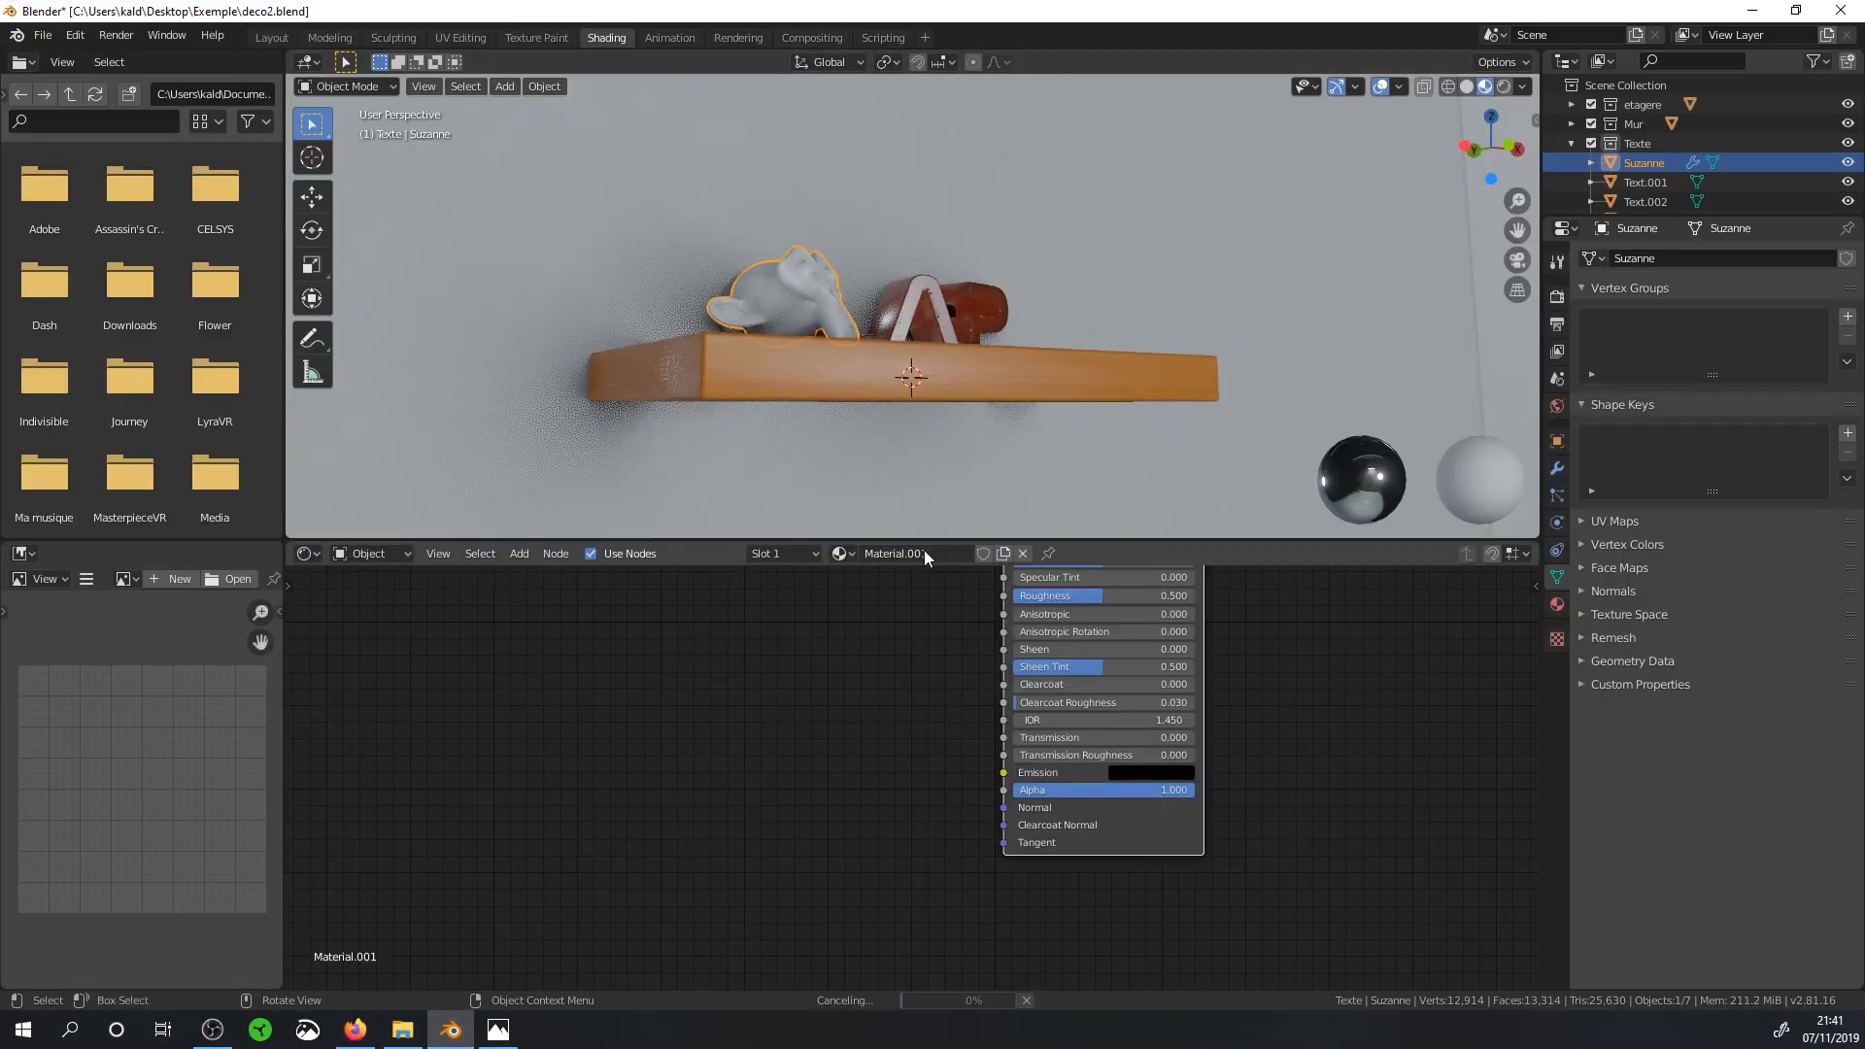
pyautogui.write('Or')
pyautogui.press('Return')
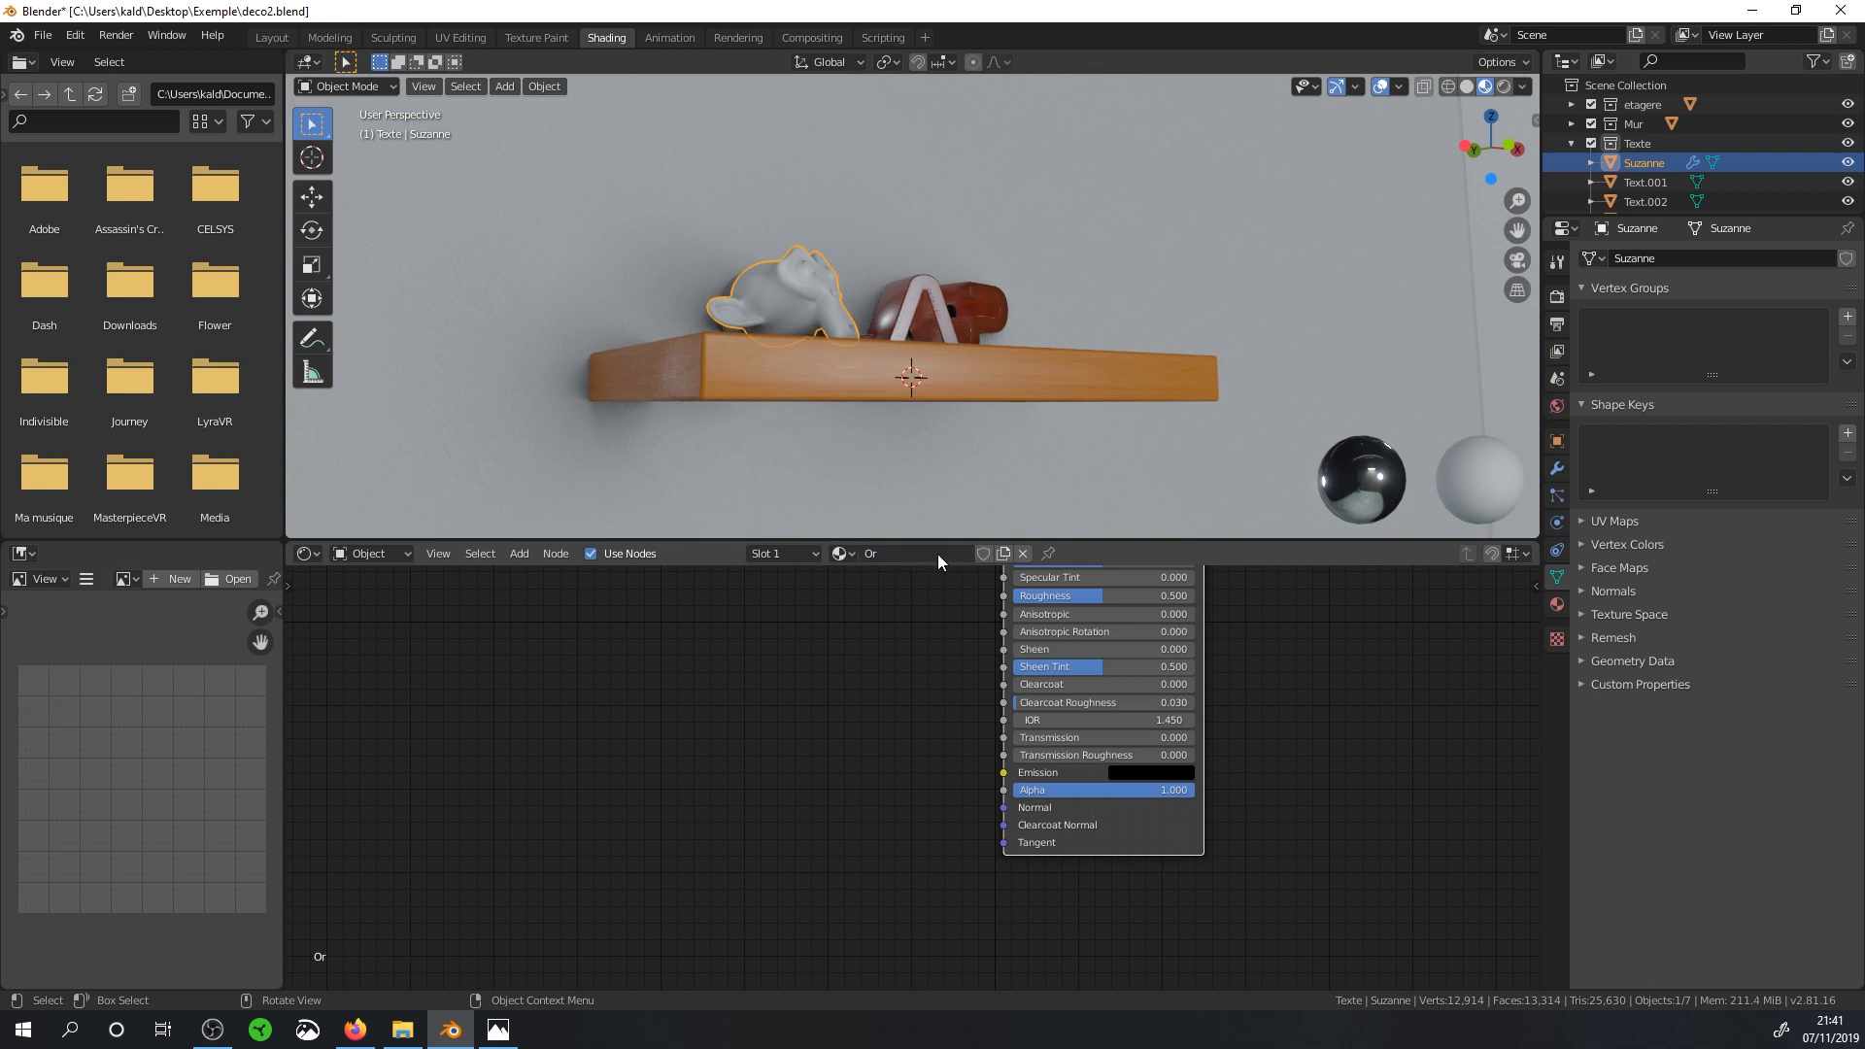
# Set the Metallic value of the Or material's Principled BSDF to 1.000.
pyautogui.moveTo(895, 705); pyautogui.dragTo(858, 938, button='middle')
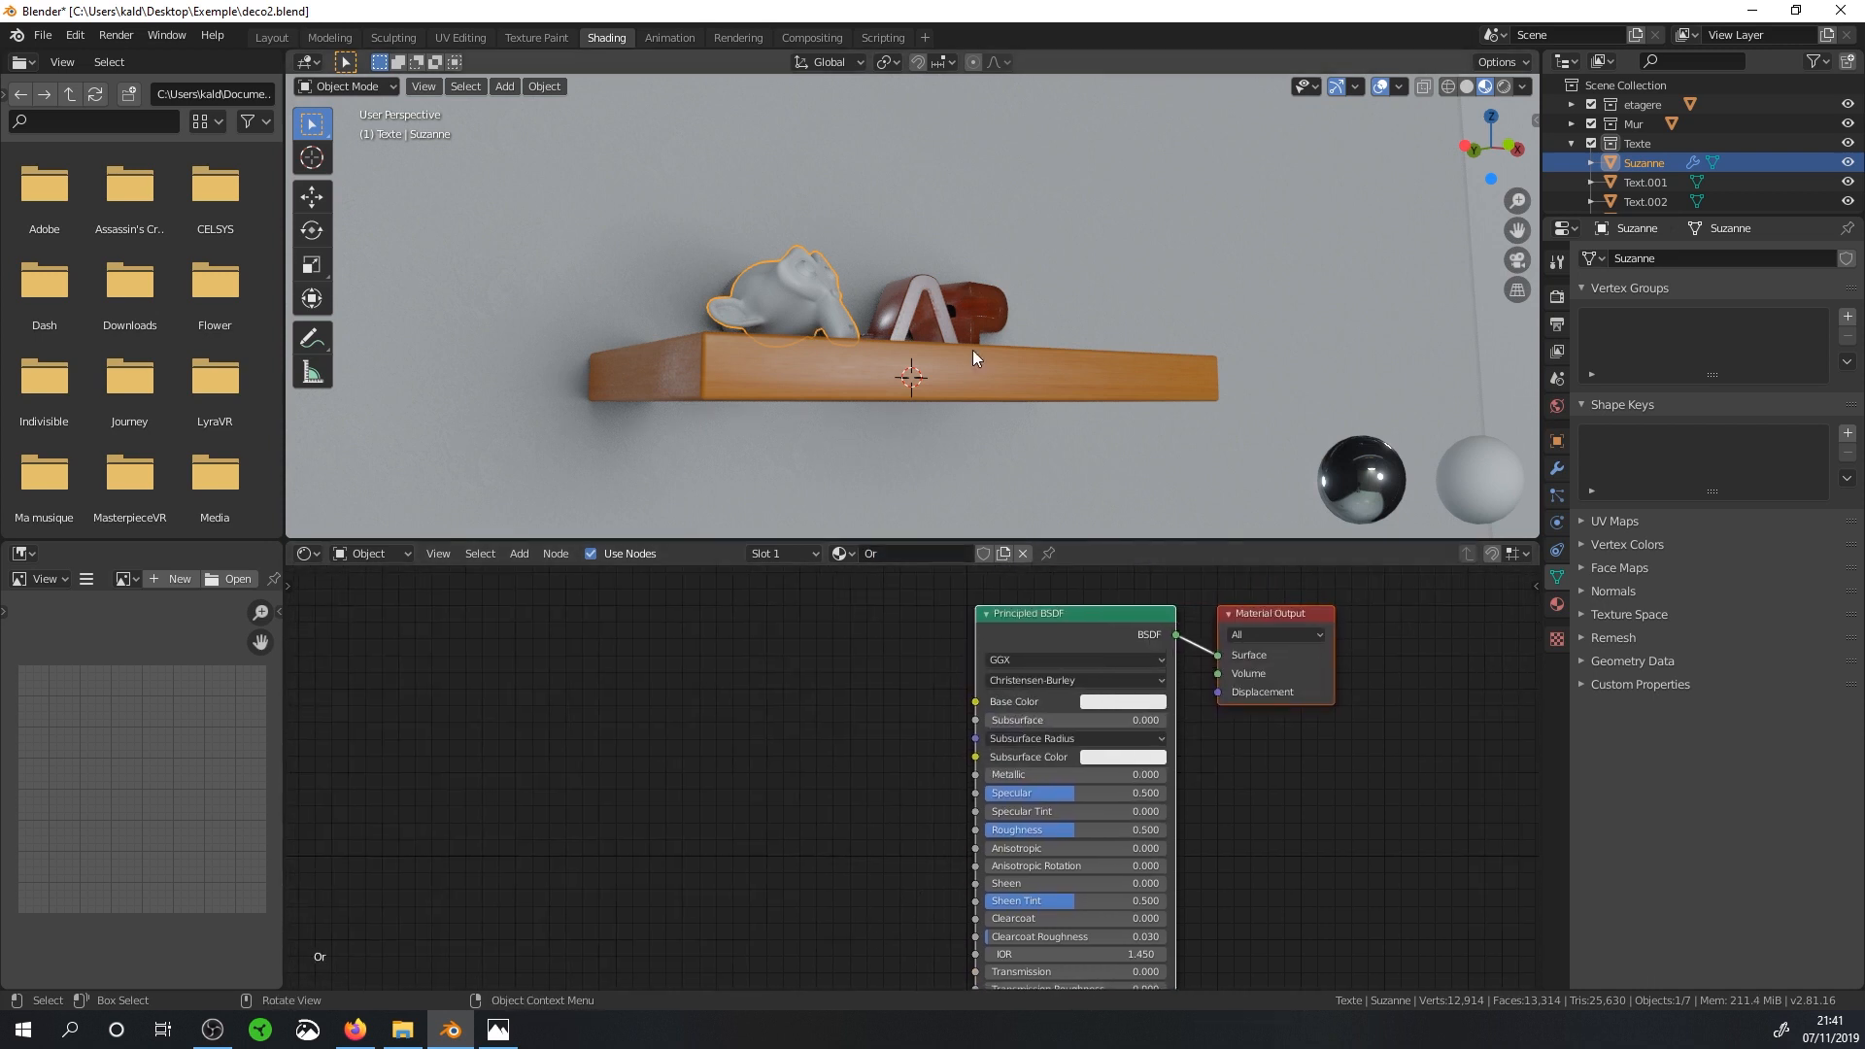
pyautogui.scroll(4, 970, 387)
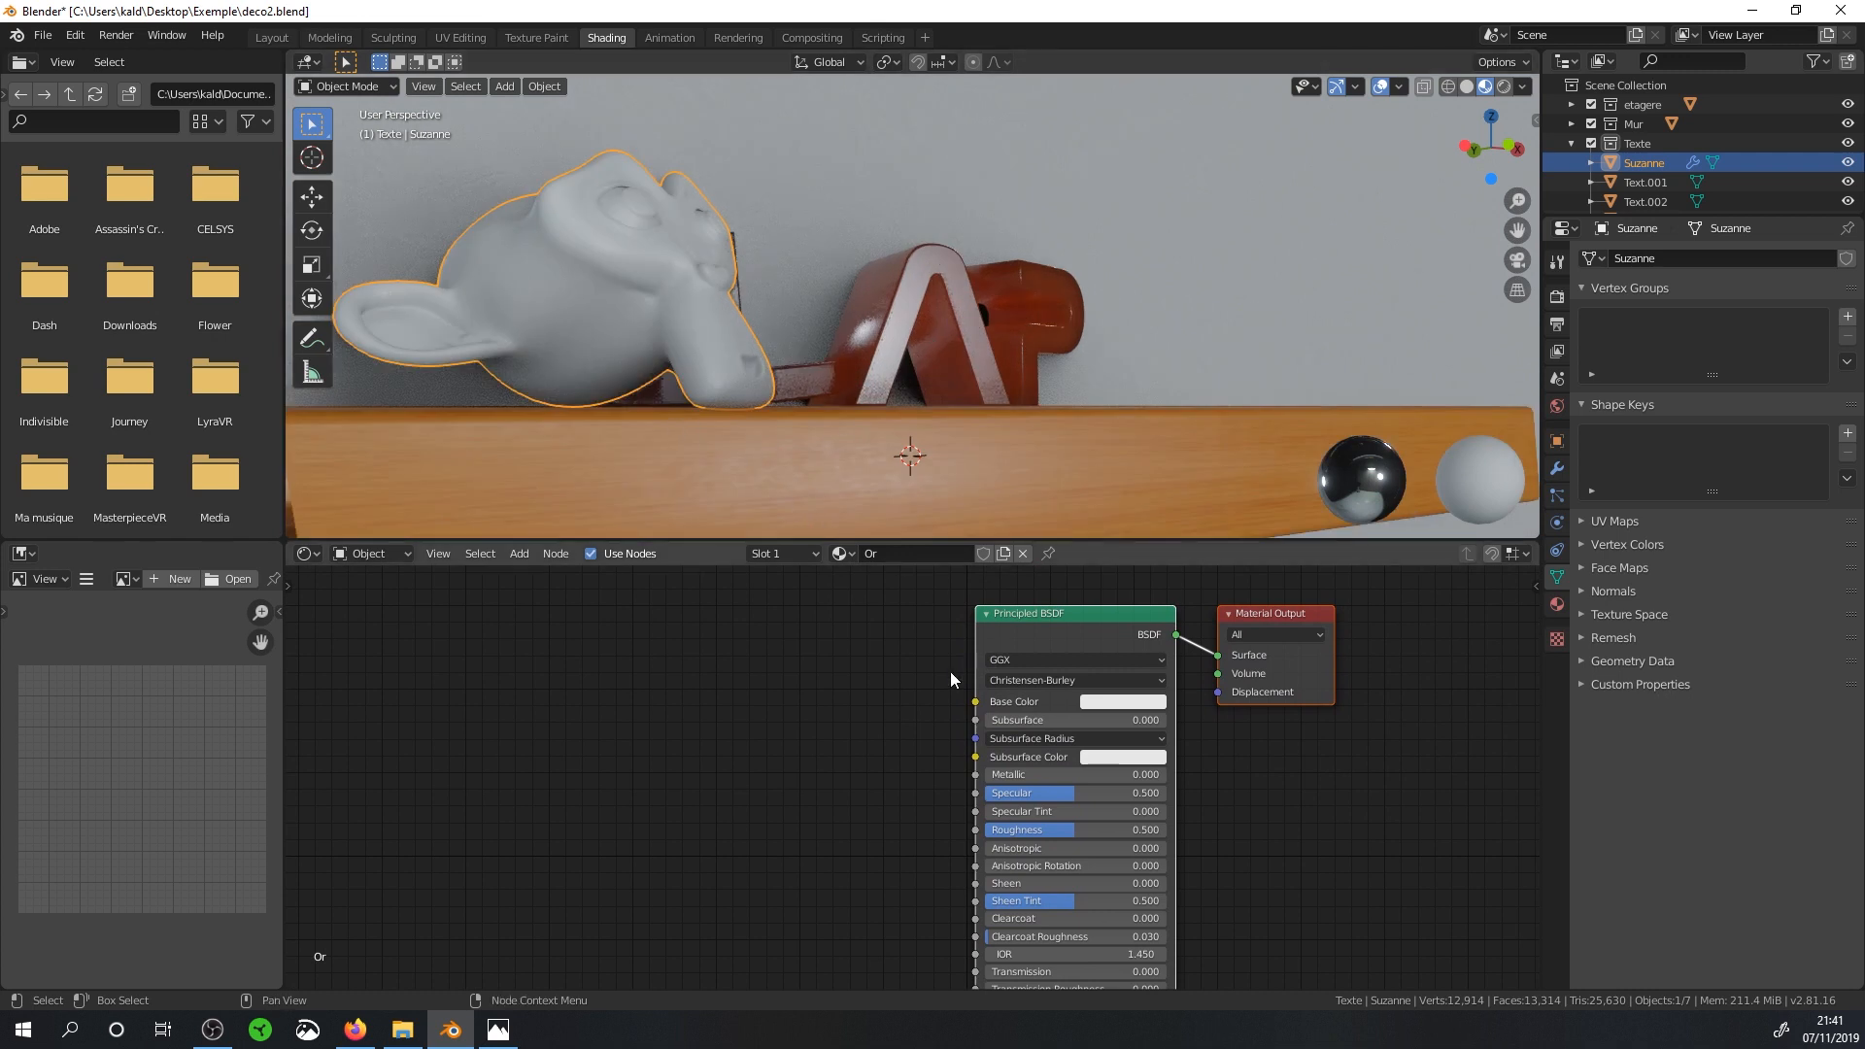
pyautogui.moveTo(680, 505); pyautogui.dragTo(596, 488, button='middle')
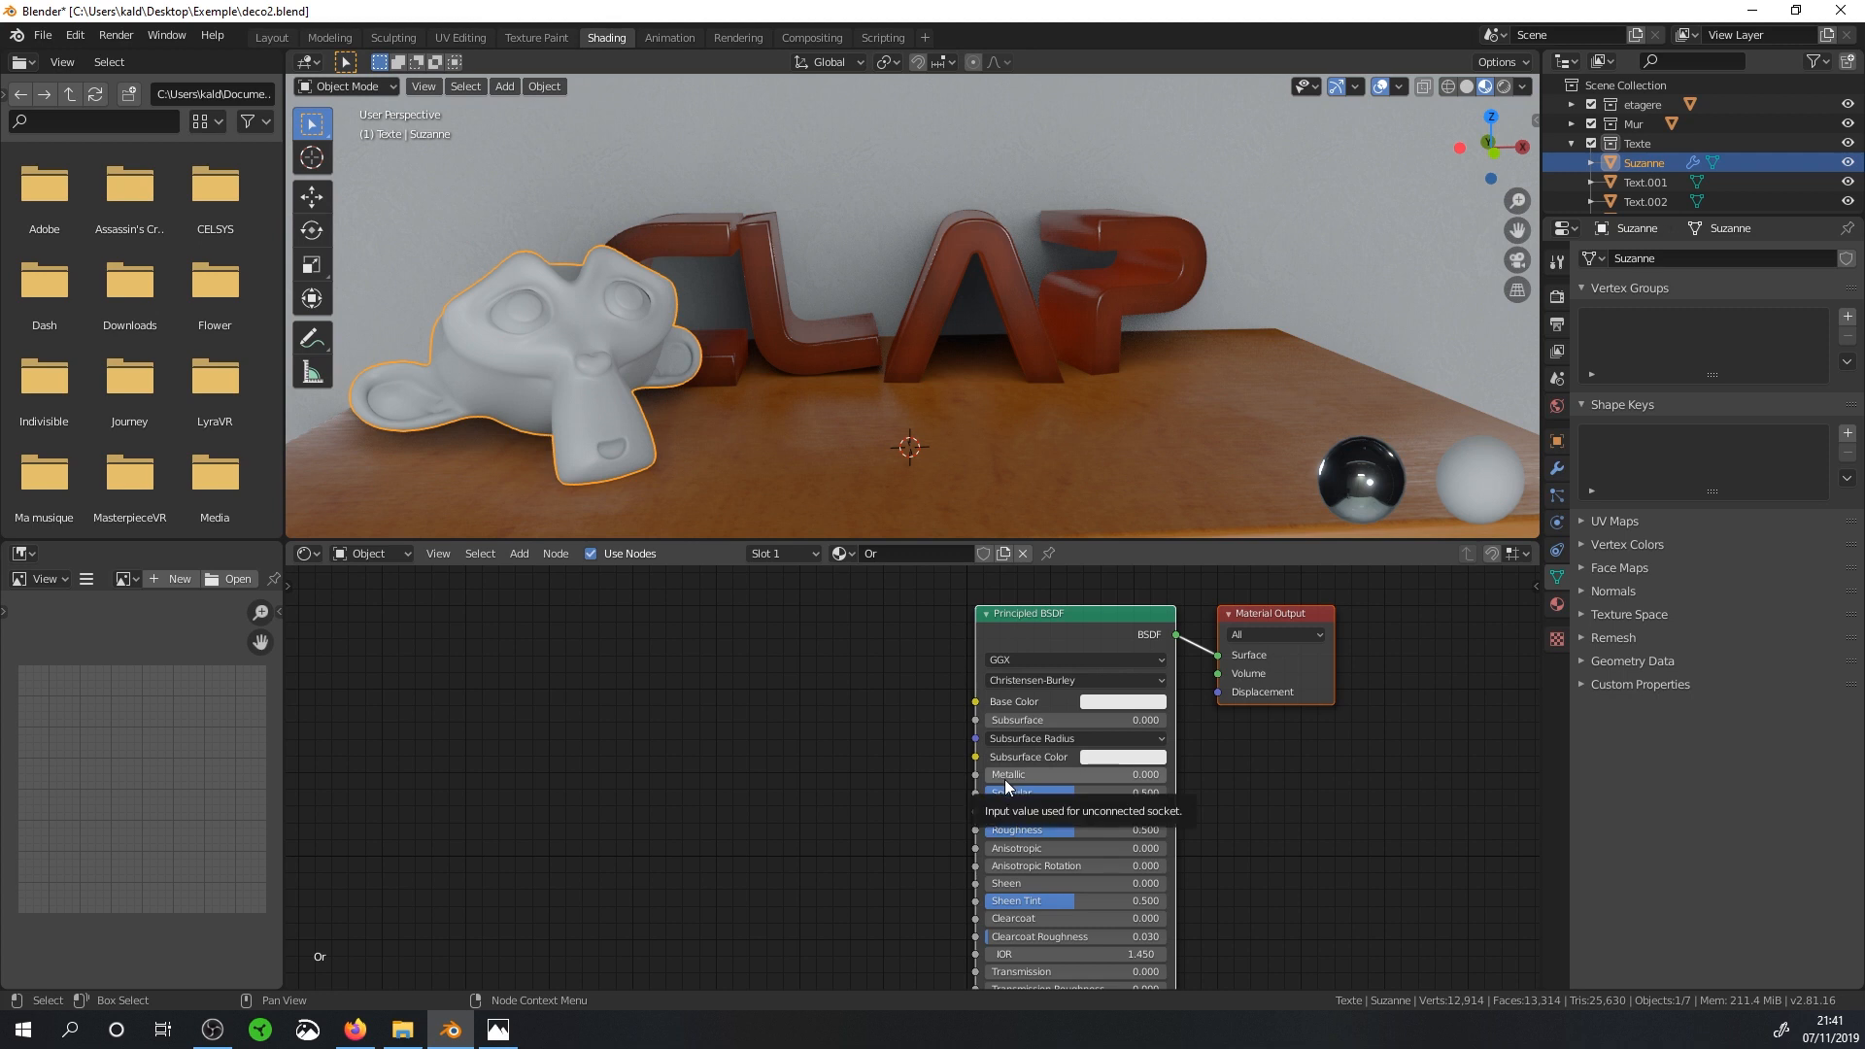
pyautogui.moveTo(995, 777)
pyautogui.mouseDown()
pyautogui.moveTo(1156, 777)
pyautogui.moveTo(996, 777)
pyautogui.mouseUp()
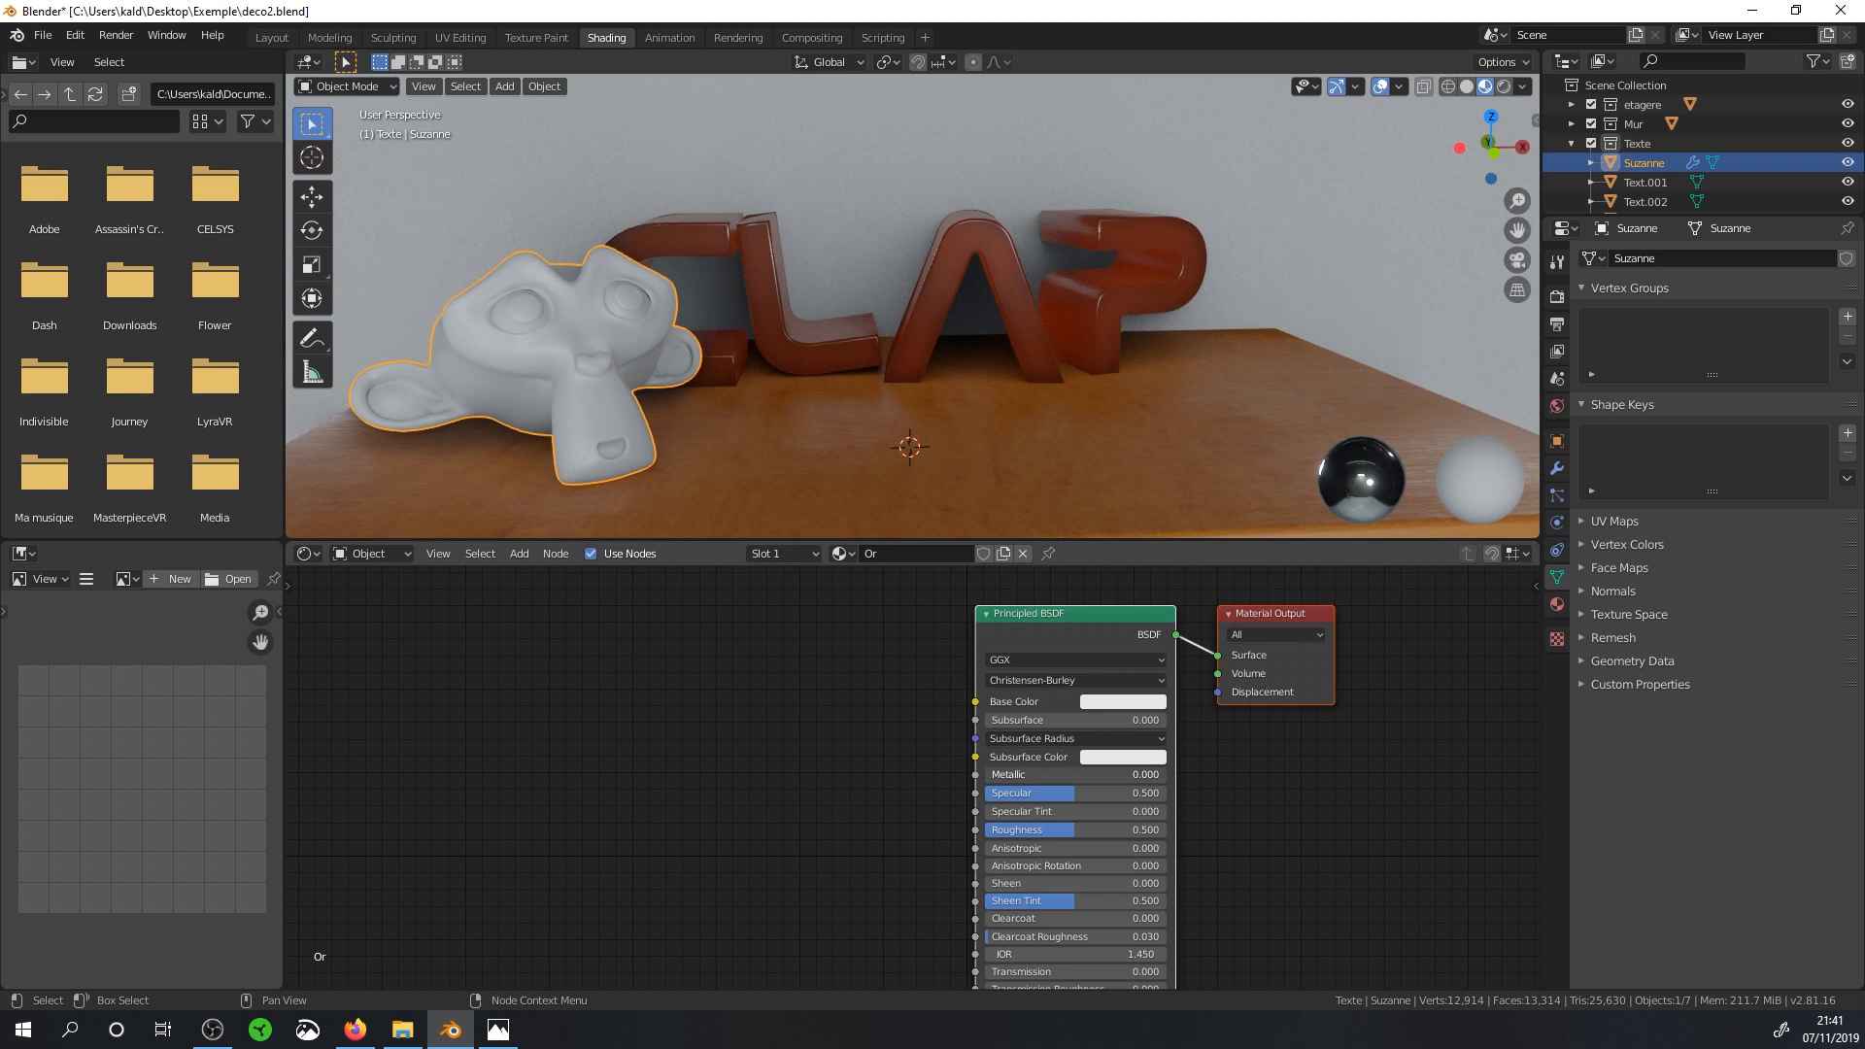
pyautogui.moveTo(987, 775)
pyautogui.mouseDown()
pyautogui.moveTo(1166, 774)
pyautogui.moveTo(987, 774)
pyautogui.mouseUp()
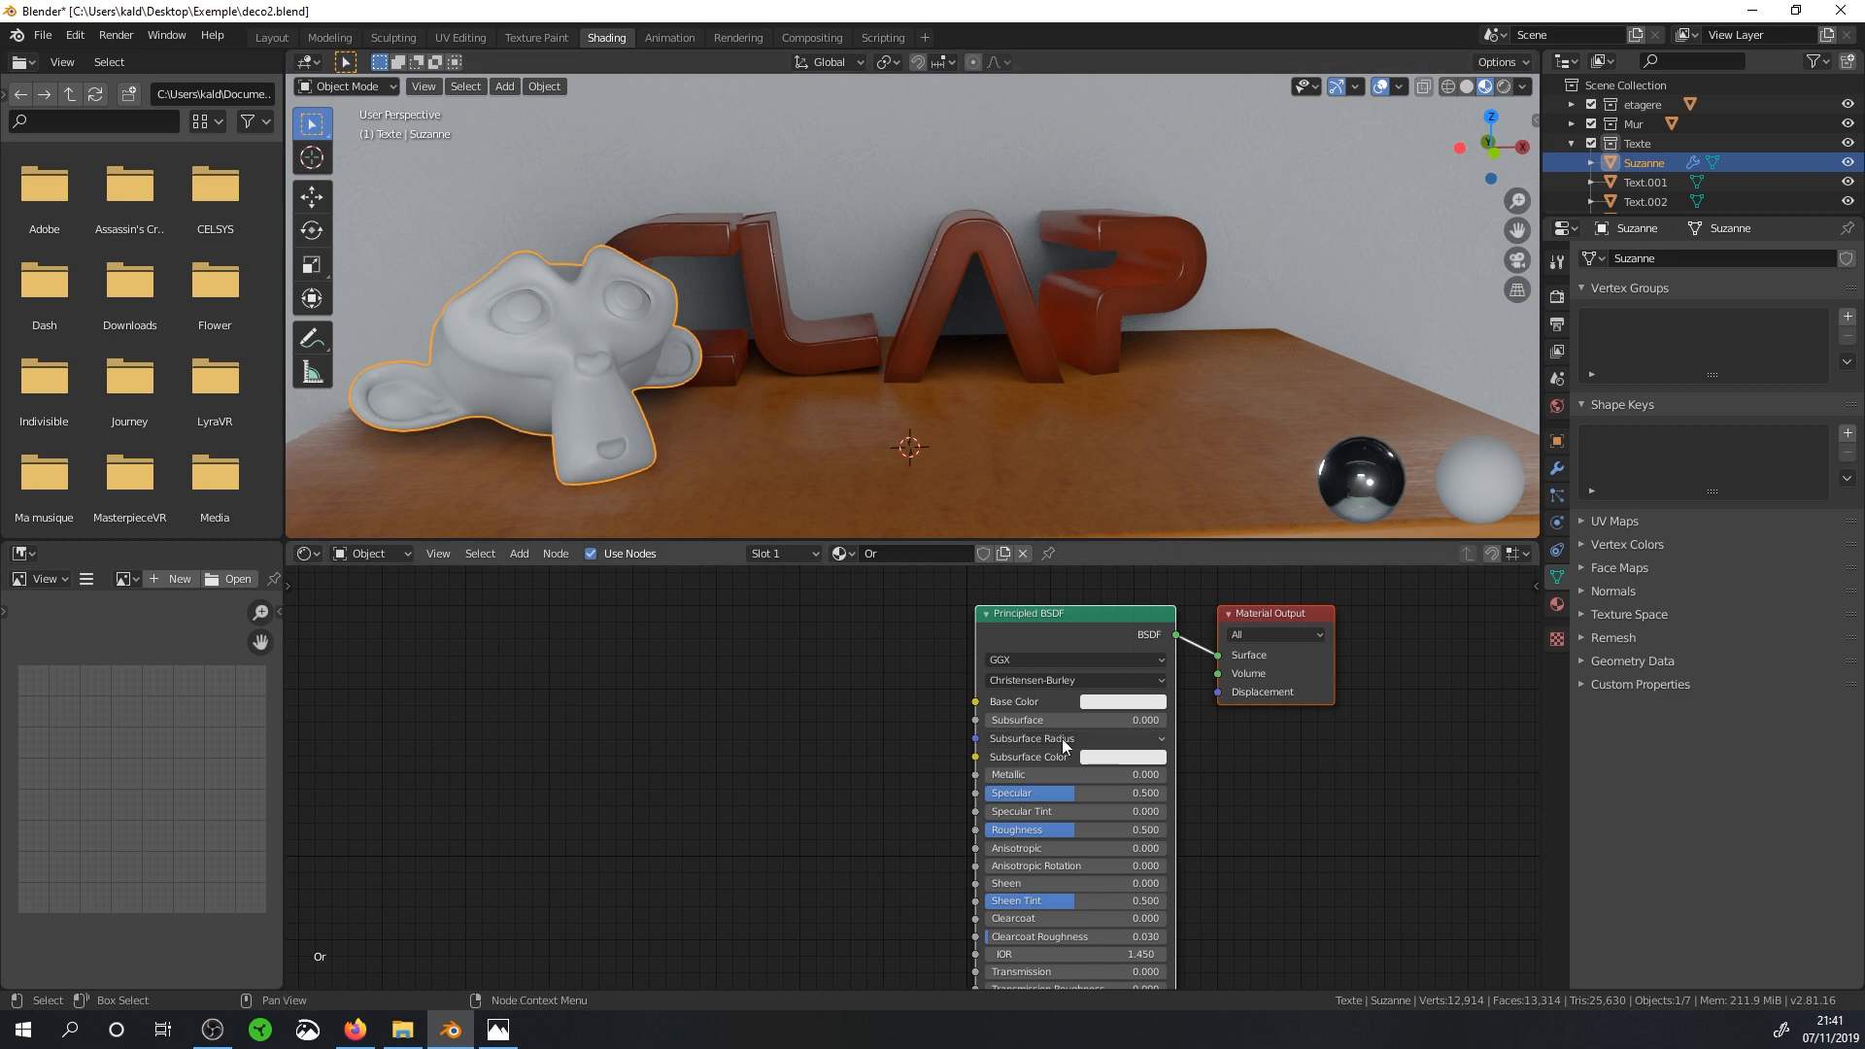
pyautogui.moveTo(1008, 775); pyautogui.dragTo(1166, 774)
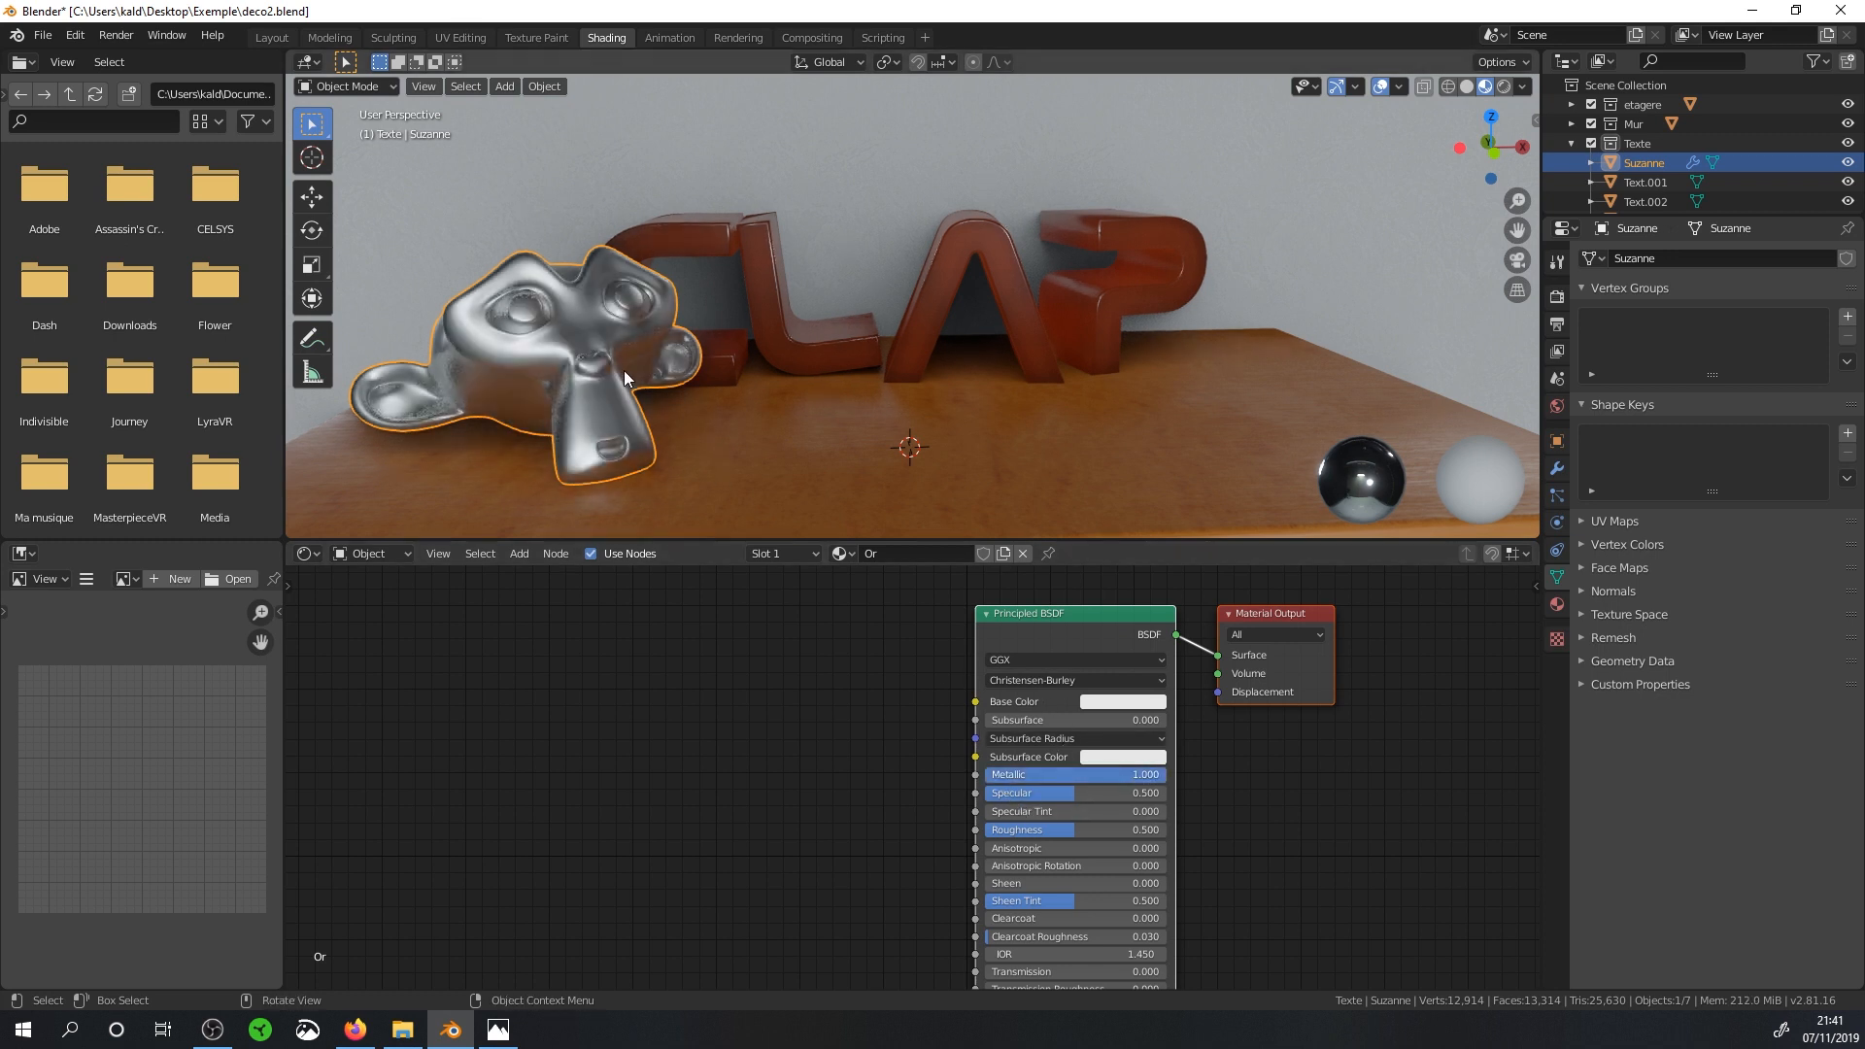
# Set the Or material's base color to a golden orange with hue about 0.090 and saturation about 0.854.
pyautogui.scroll(2, 612, 365)
pyautogui.scroll(3, 597, 352)
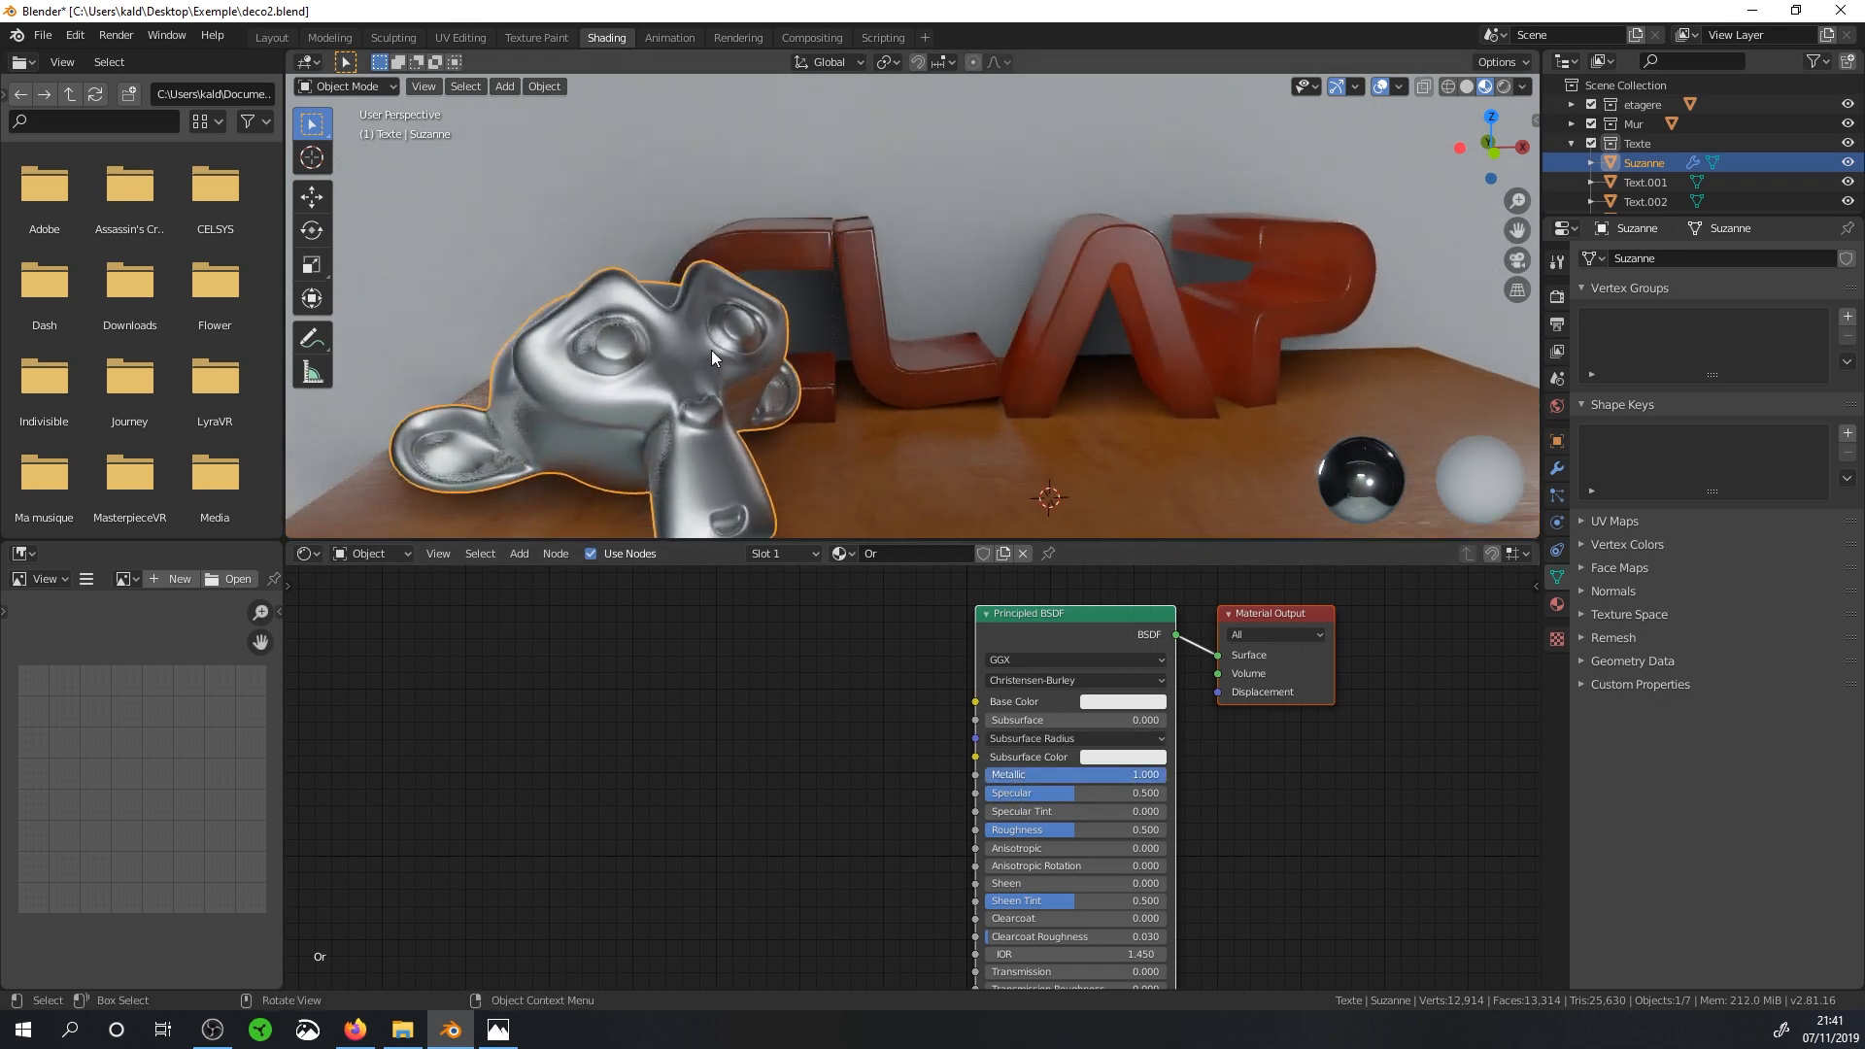
pyautogui.scroll(-1, 719, 342)
pyautogui.click(1111, 701)
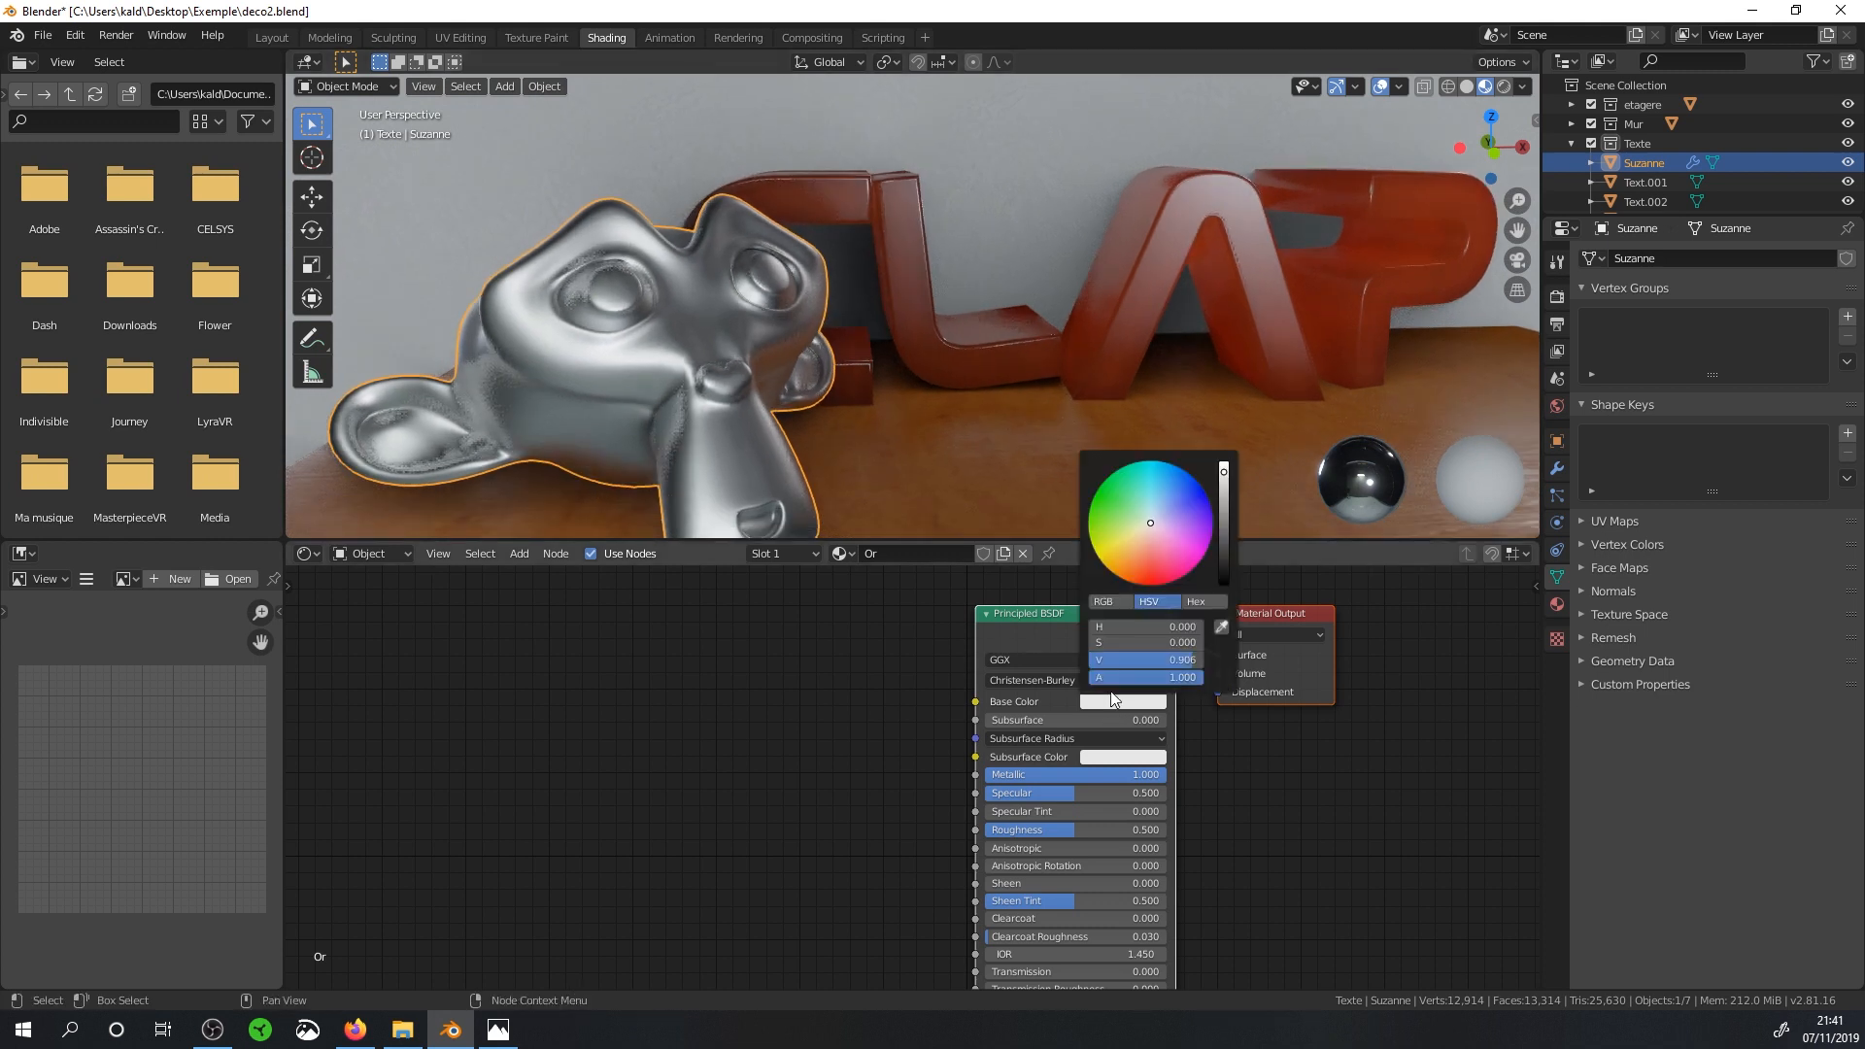
pyautogui.moveTo(1151, 521); pyautogui.dragTo(1122, 568)
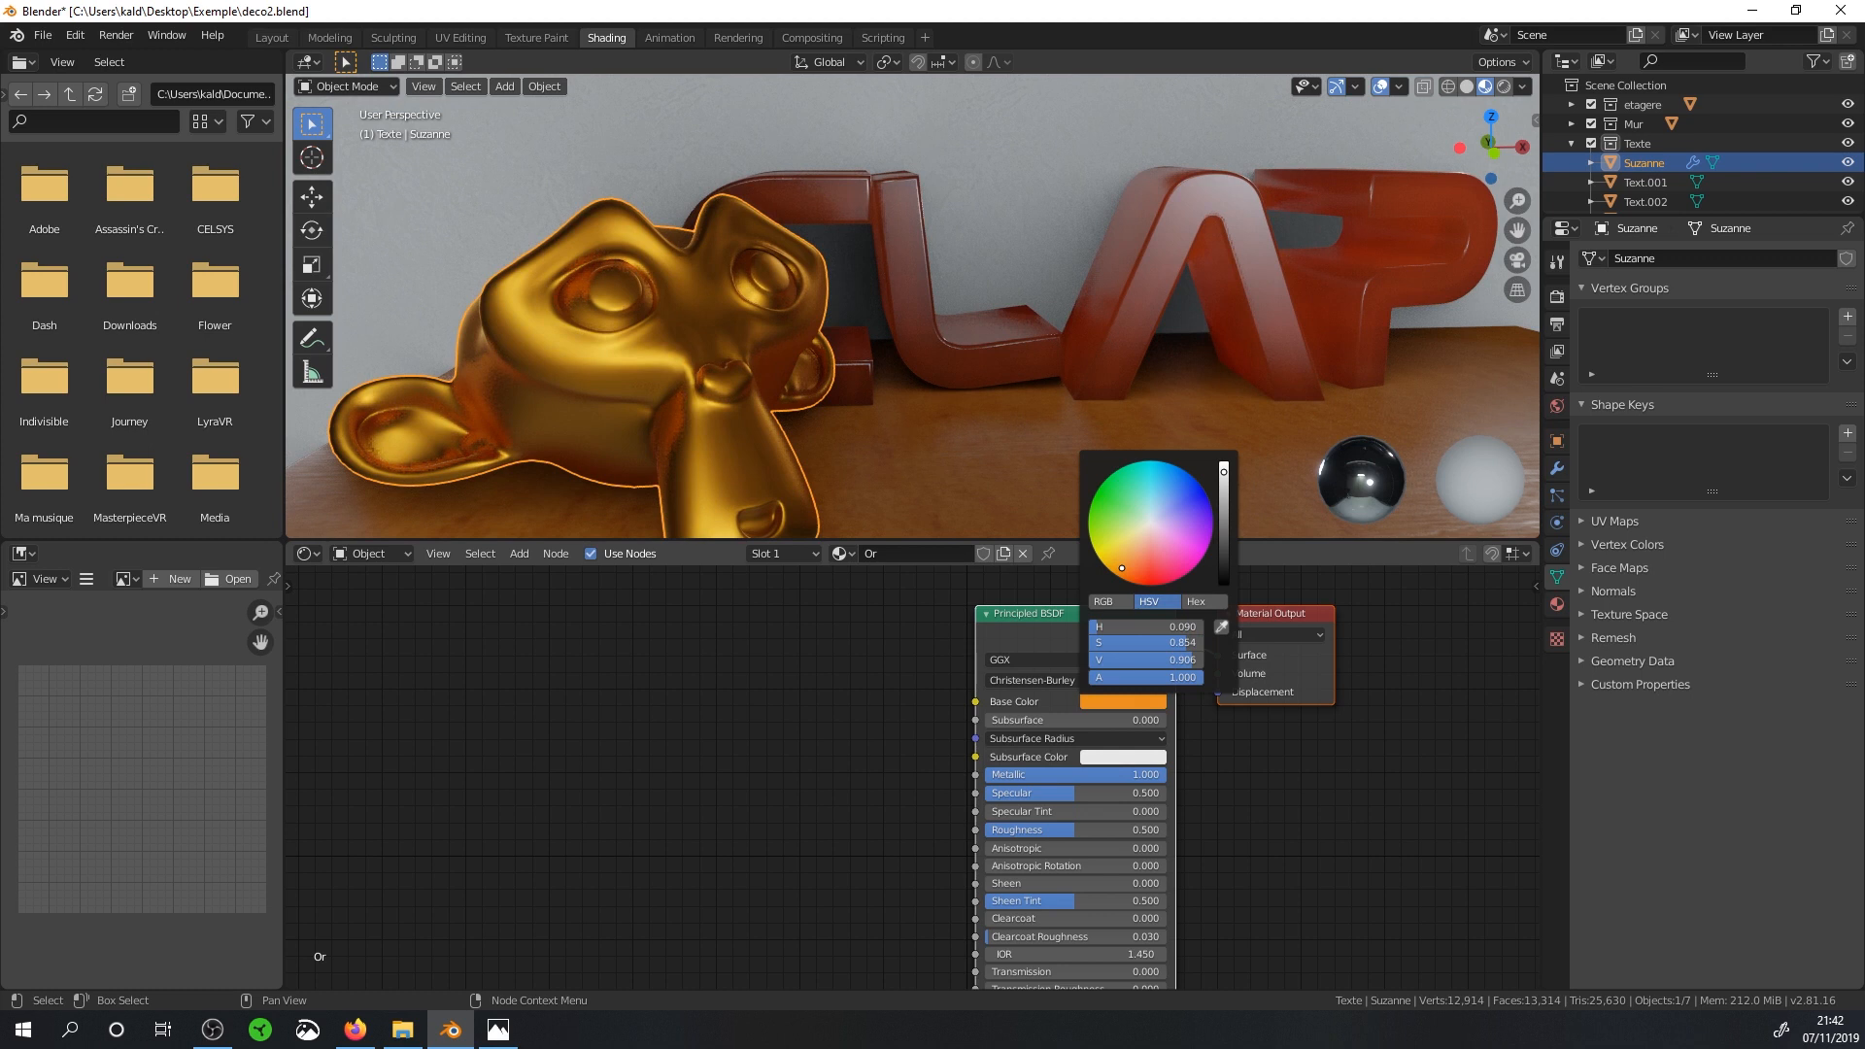
# Lower the Or material's roughness to about 0.195 and inspect the reflections on the monkey.
pyautogui.moveTo(875, 414)
pyautogui.mouseDown(button='middle')
pyautogui.moveTo(811, 416)
pyautogui.moveTo(896, 437)
pyautogui.mouseUp(button='middle')
pyautogui.moveTo(1059, 828); pyautogui.dragTo(1015, 829)
pyautogui.moveTo(962, 457)
pyautogui.mouseDown(button='middle')
pyautogui.moveTo(935, 313)
pyautogui.moveTo(919, 359)
pyautogui.moveTo(971, 446)
pyautogui.mouseUp(button='middle')
pyautogui.moveTo(1037, 832)
pyautogui.mouseDown()
pyautogui.moveTo(987, 832)
pyautogui.moveTo(1022, 832)
pyautogui.mouseUp()
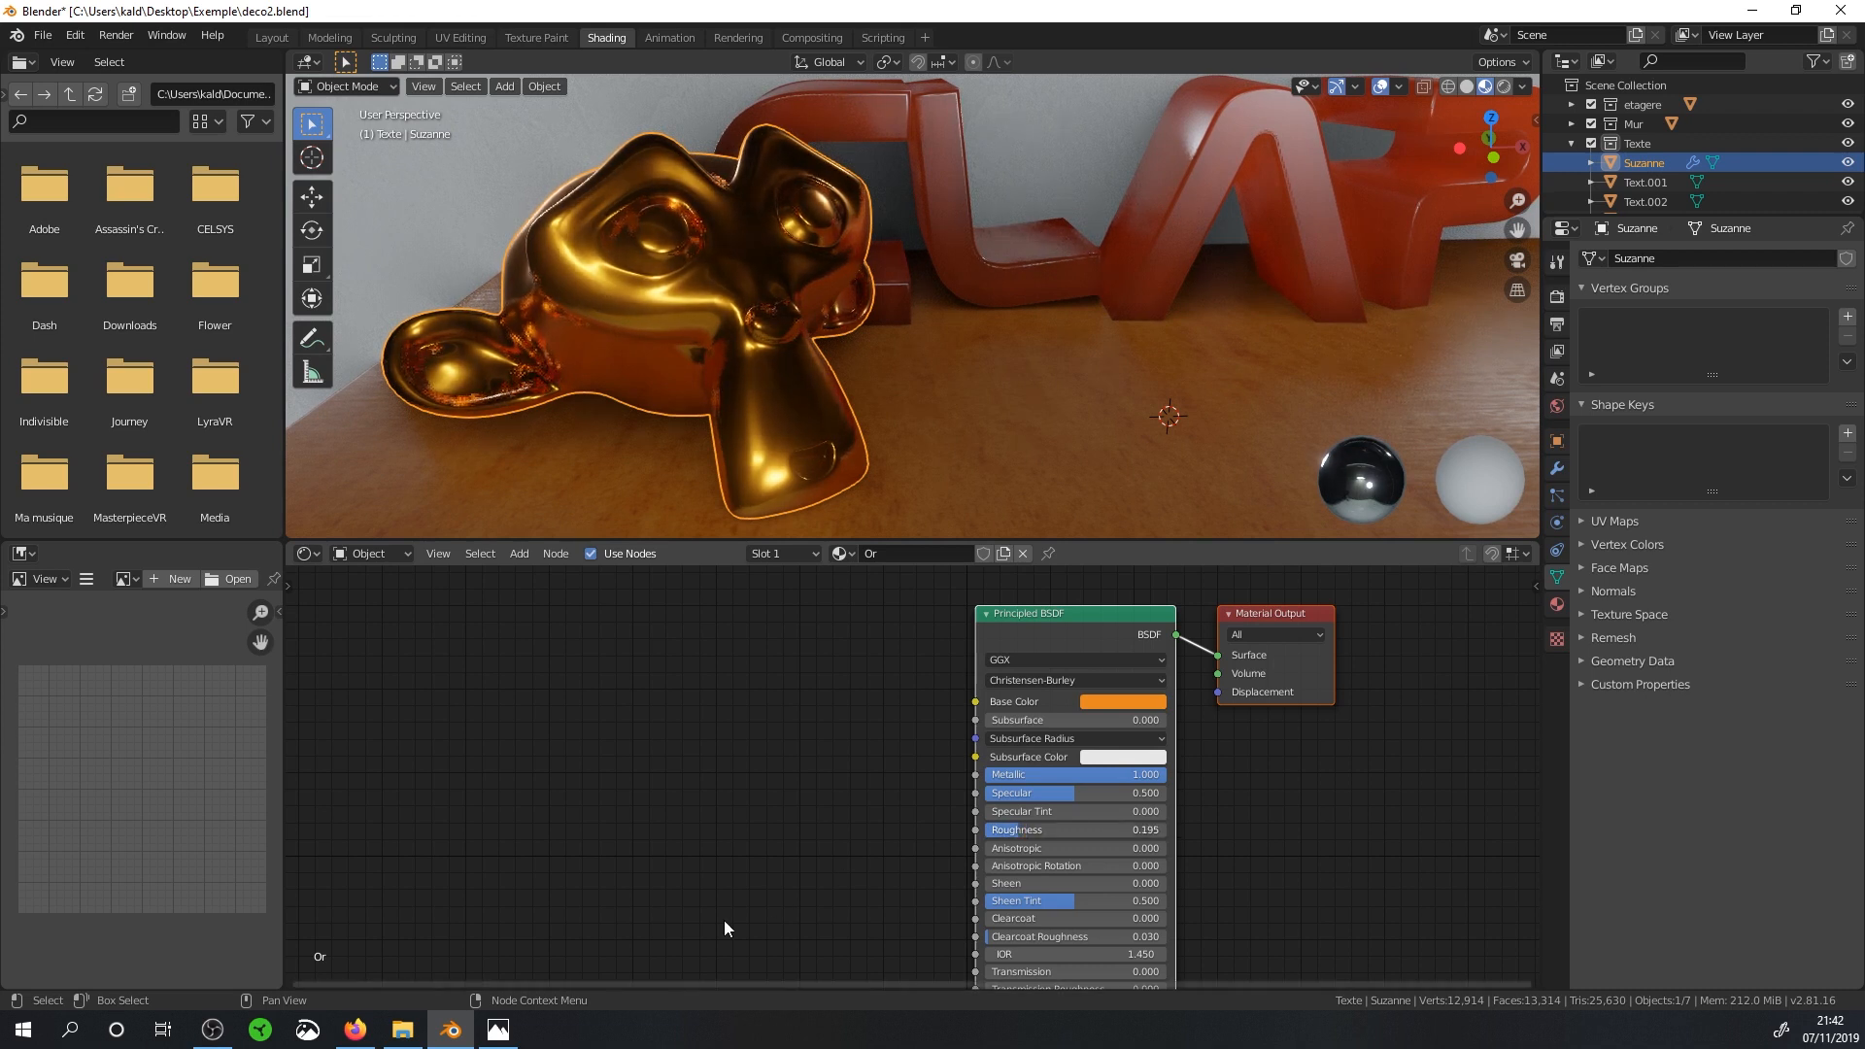
pyautogui.moveTo(421, 1043)
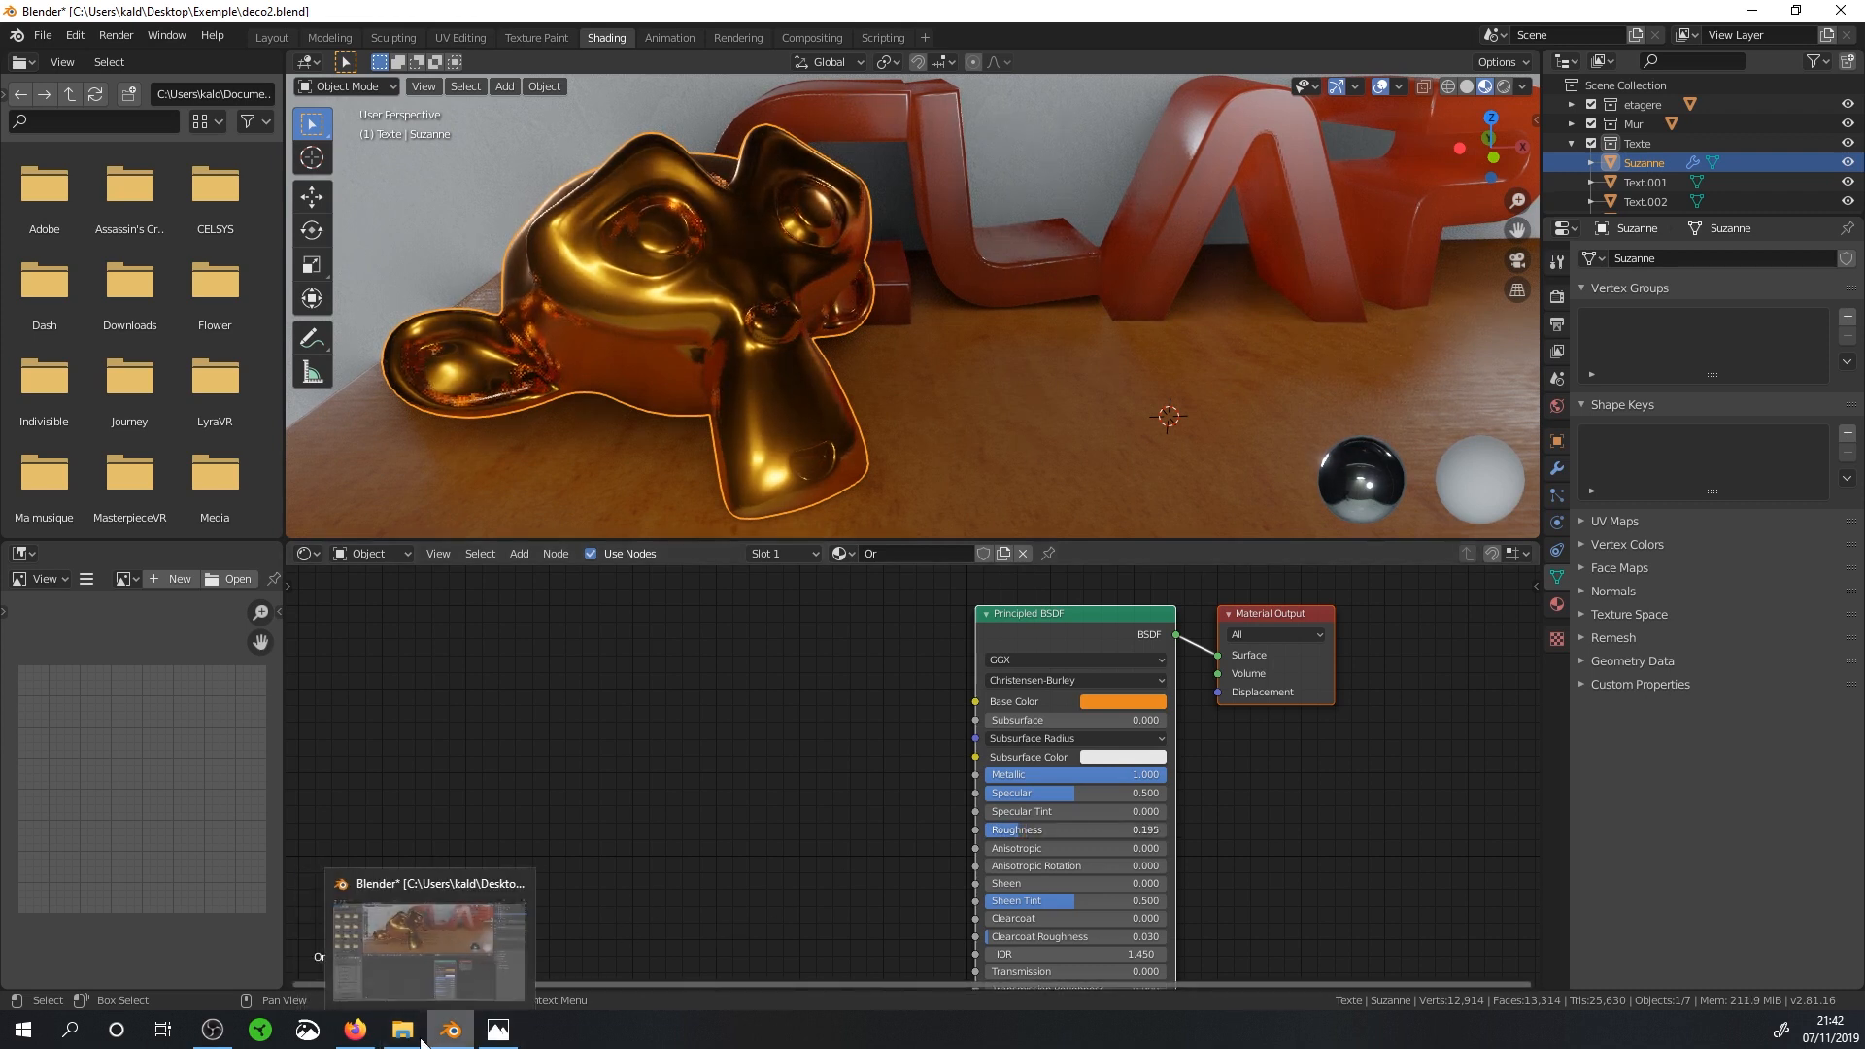
pyautogui.moveTo(727, 207); pyautogui.dragTo(680, 408, button='middle')
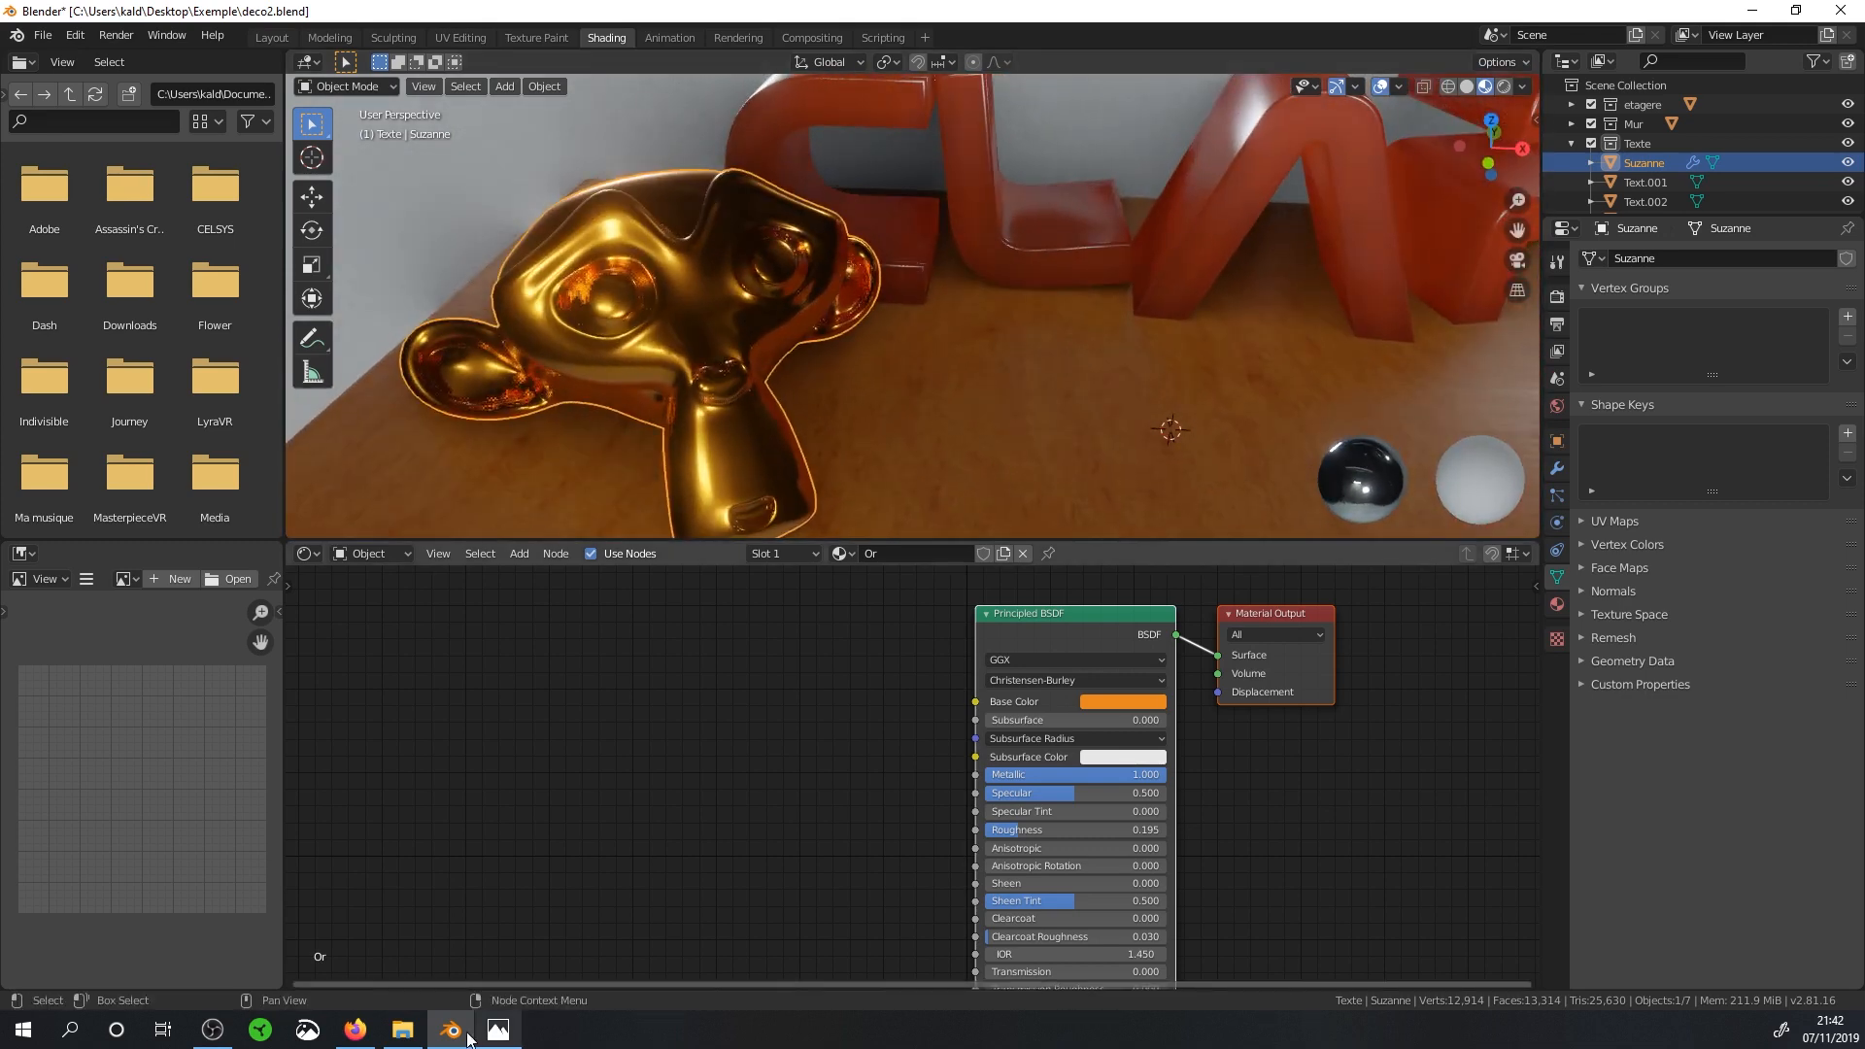
# Switch to Firefox and examine the Metal #07 texture page on CC0 Textures, including its preview sphere and download options.
pyautogui.click(356, 1030)
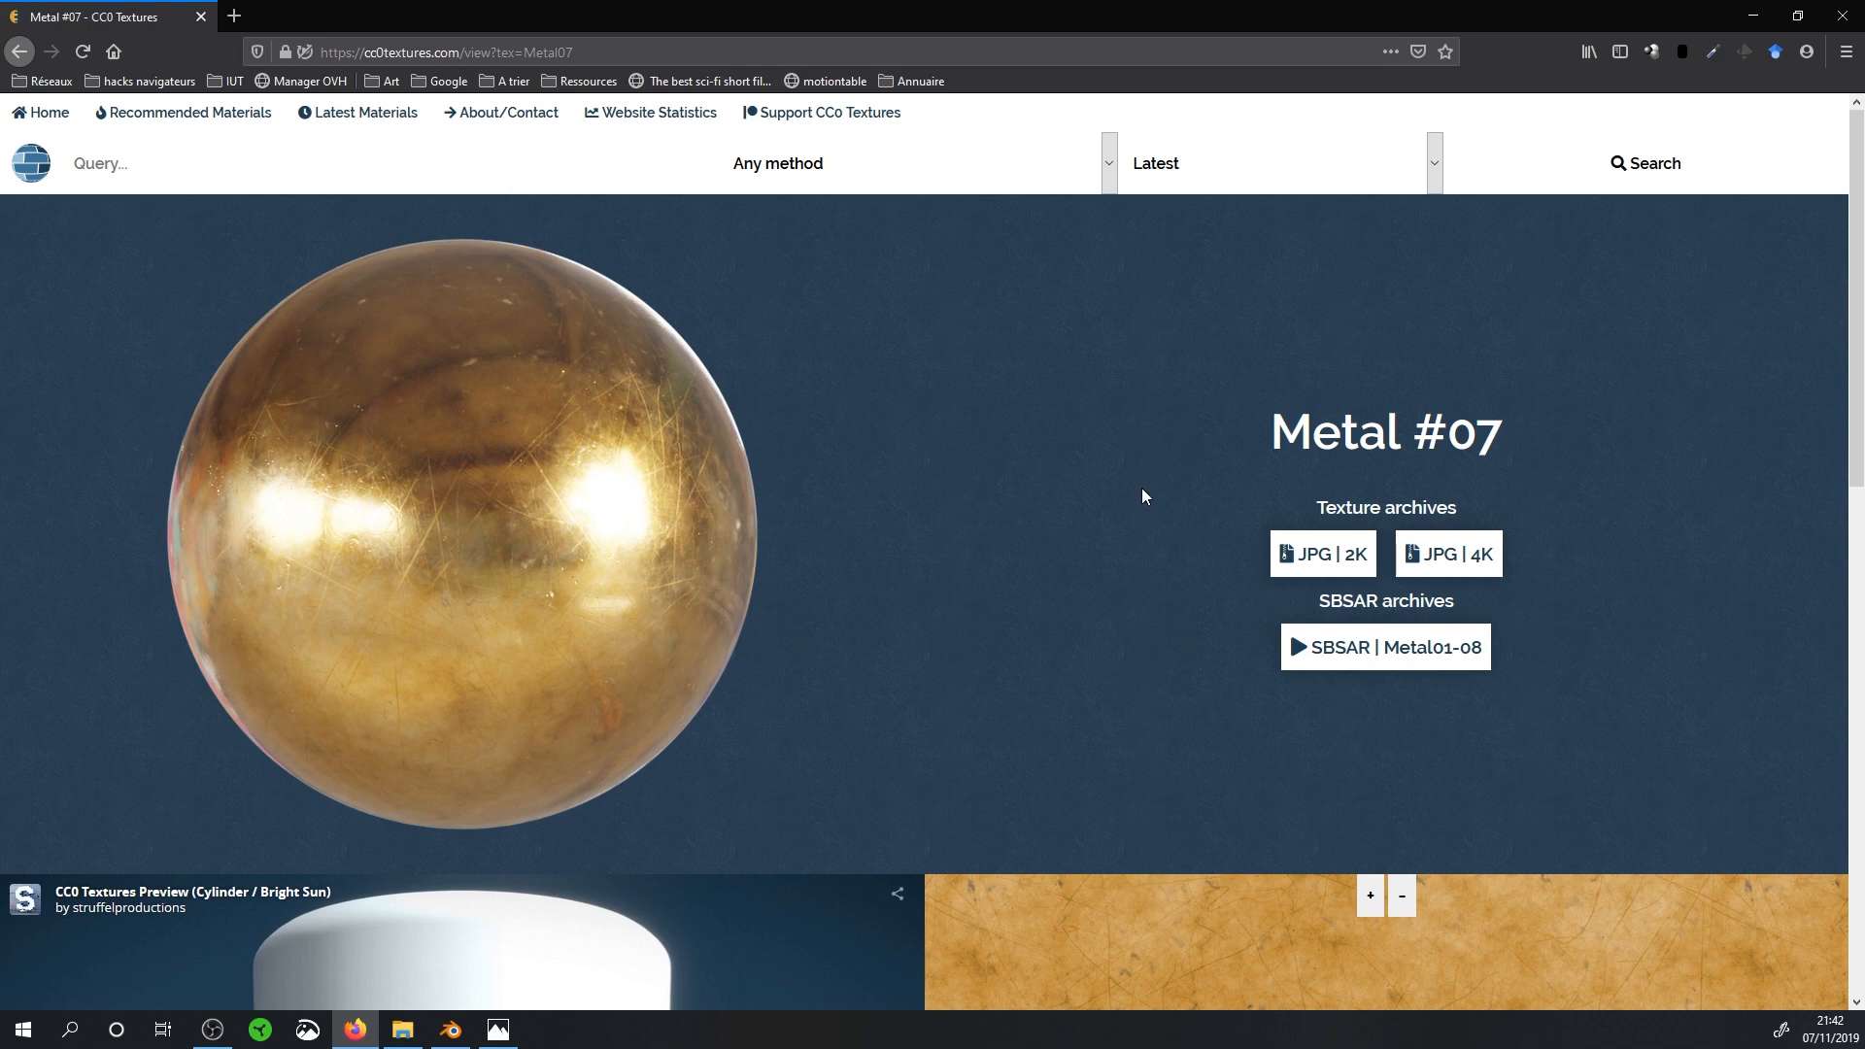
pyautogui.scroll(-2, 541, 552)
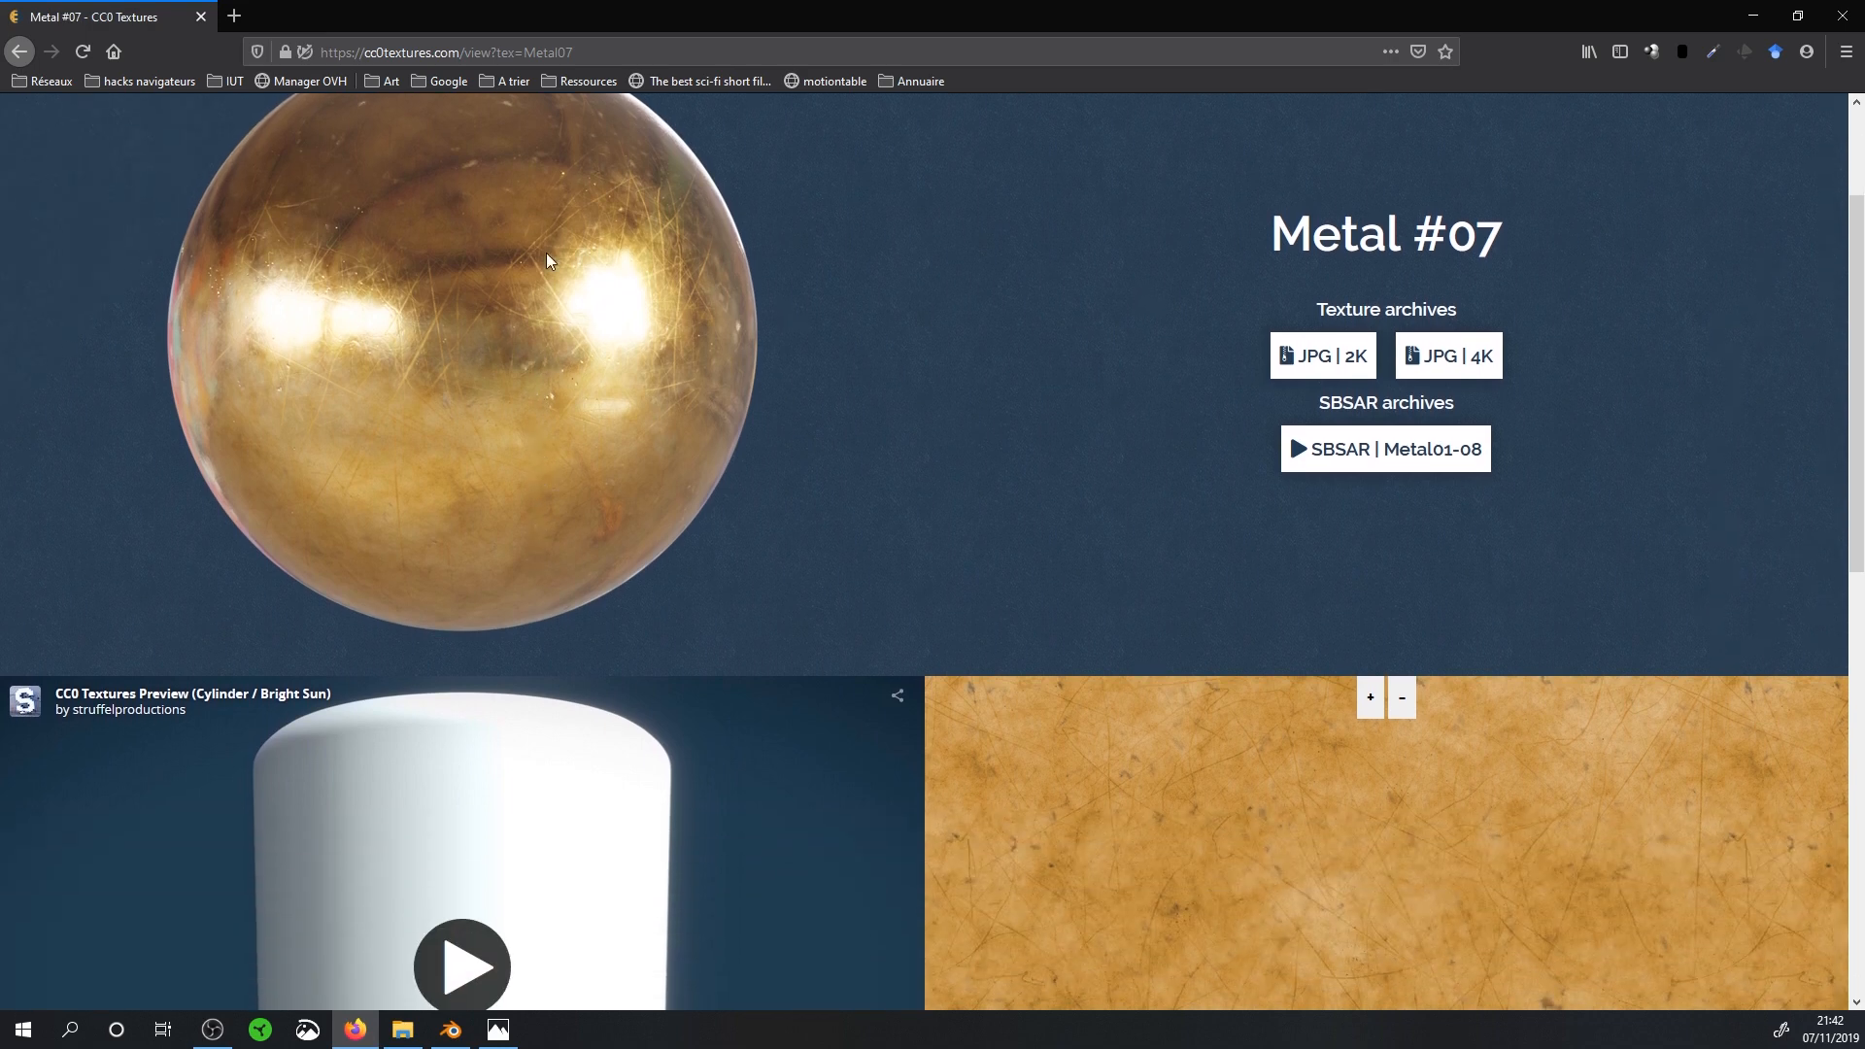
pyautogui.scroll(-6, 724, 573)
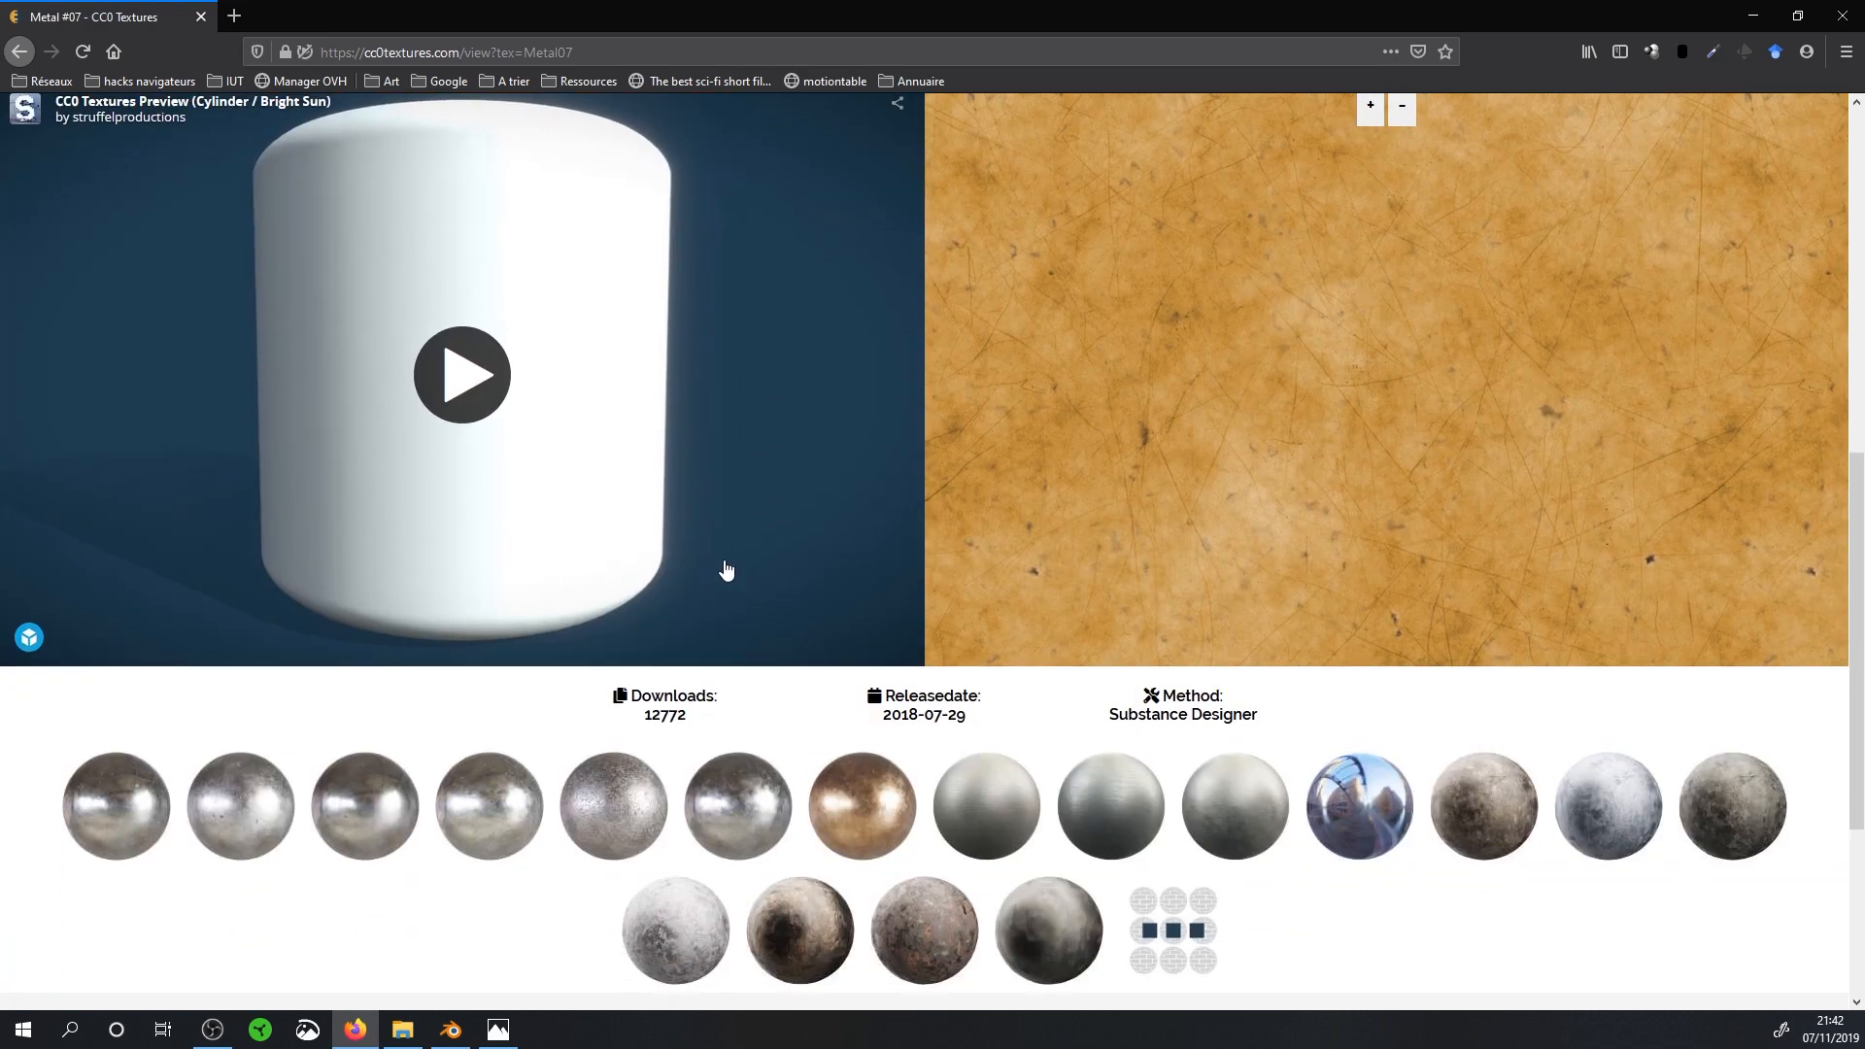
pyautogui.scroll(5, 729, 558)
pyautogui.scroll(3, 731, 546)
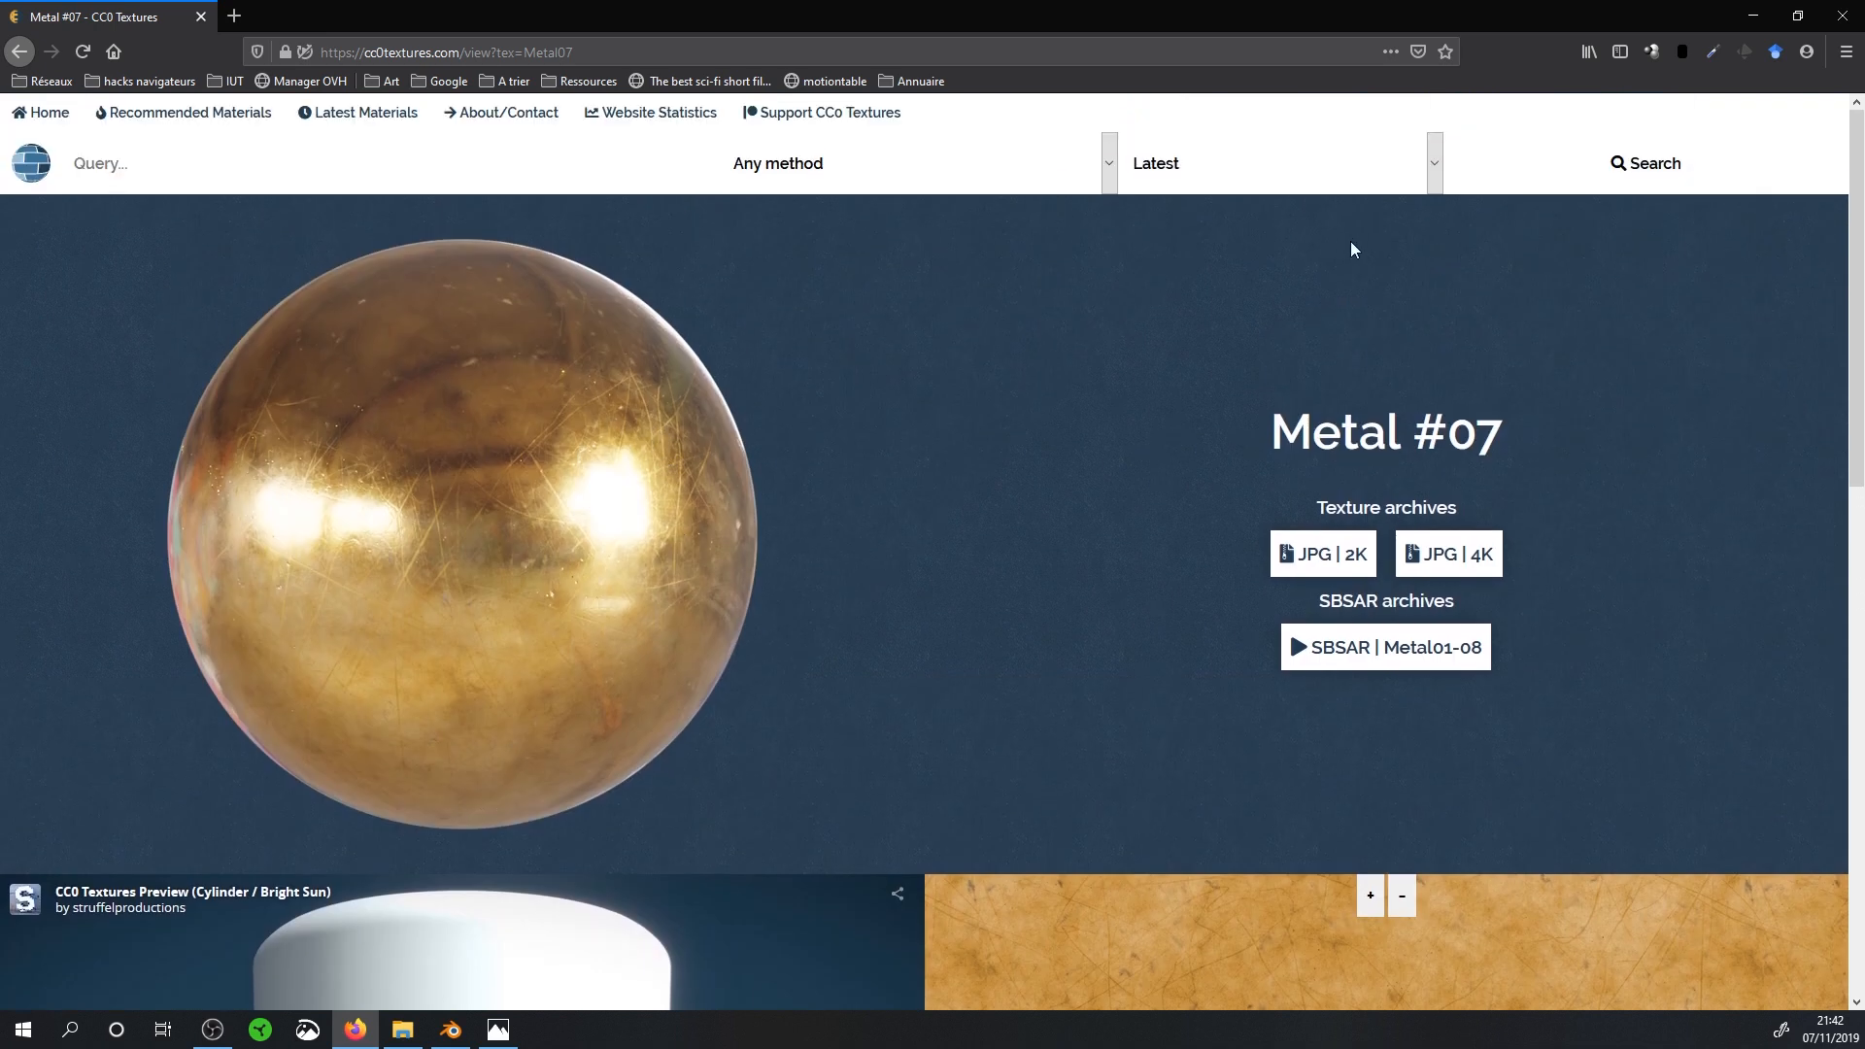
# Browse the Exemple folder in File Explorer to Tex\[2K]Metal07, examine its texture maps, and return to Blender.
pyautogui.click(394, 1032)
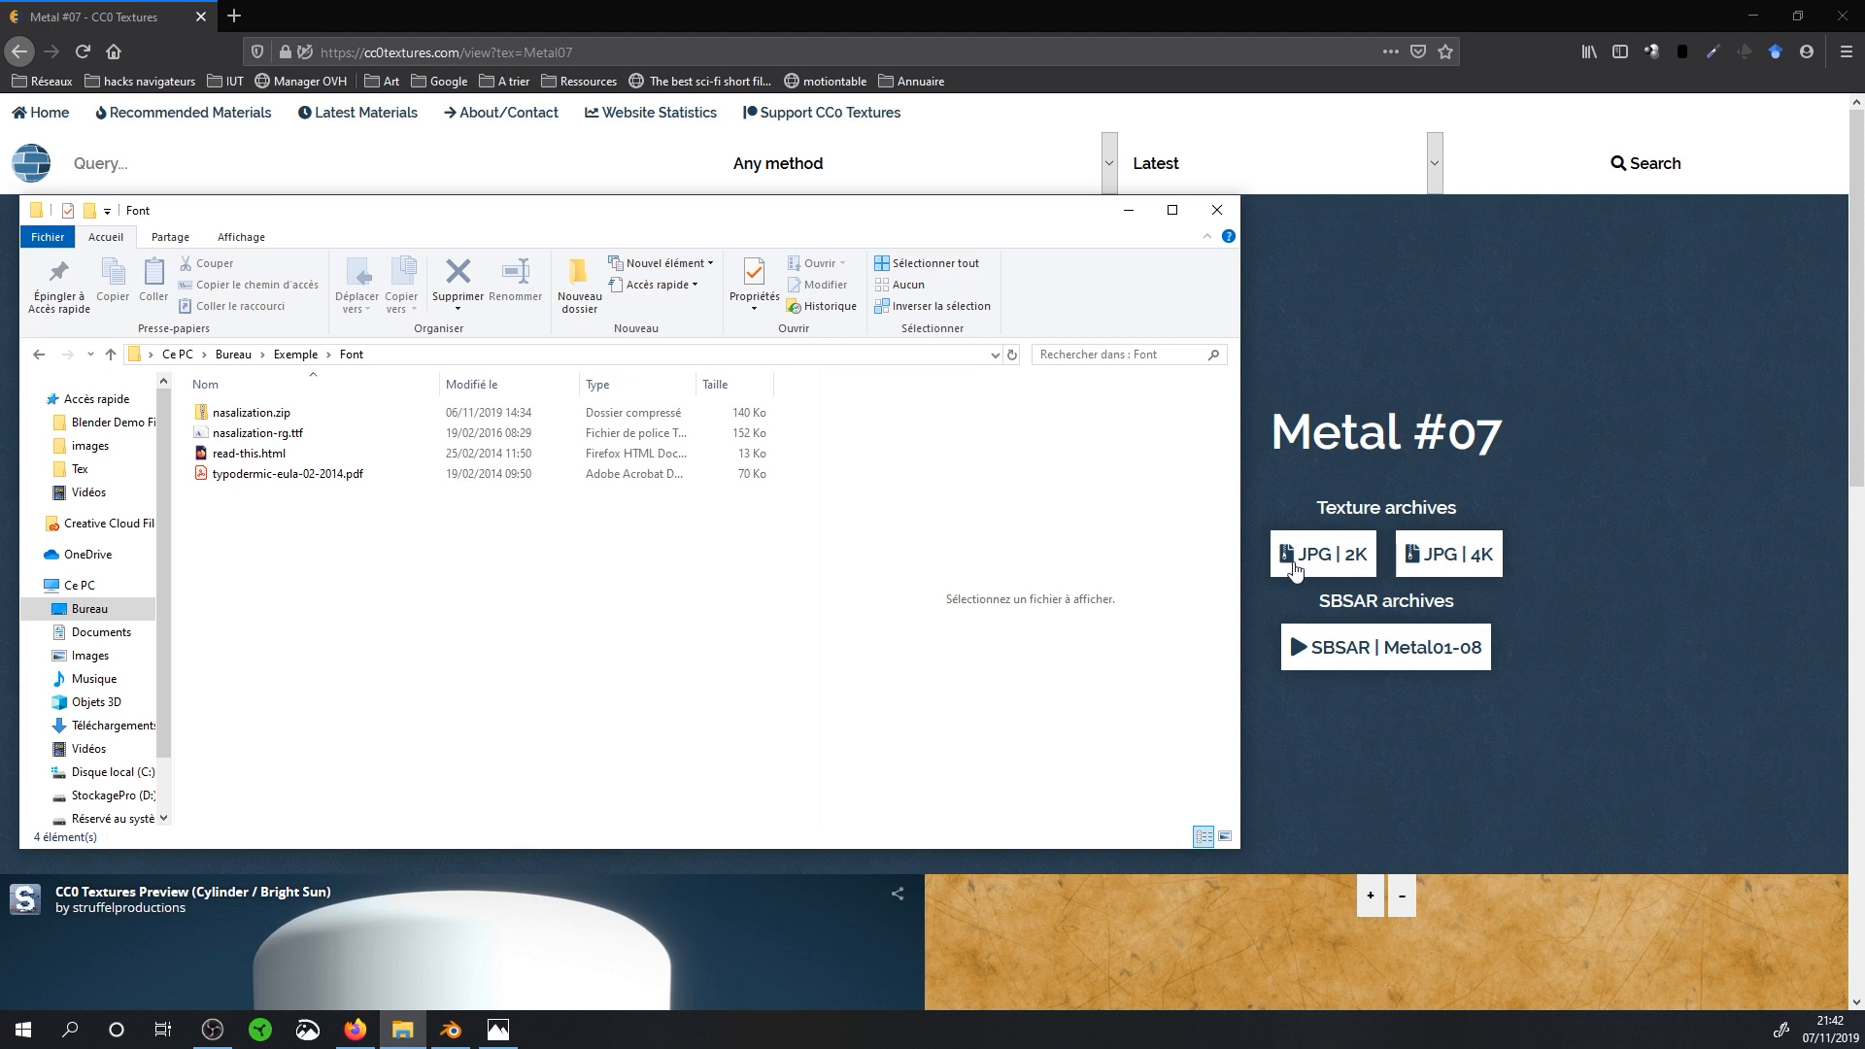
pyautogui.click(295, 355)
pyautogui.doubleClick(236, 474)
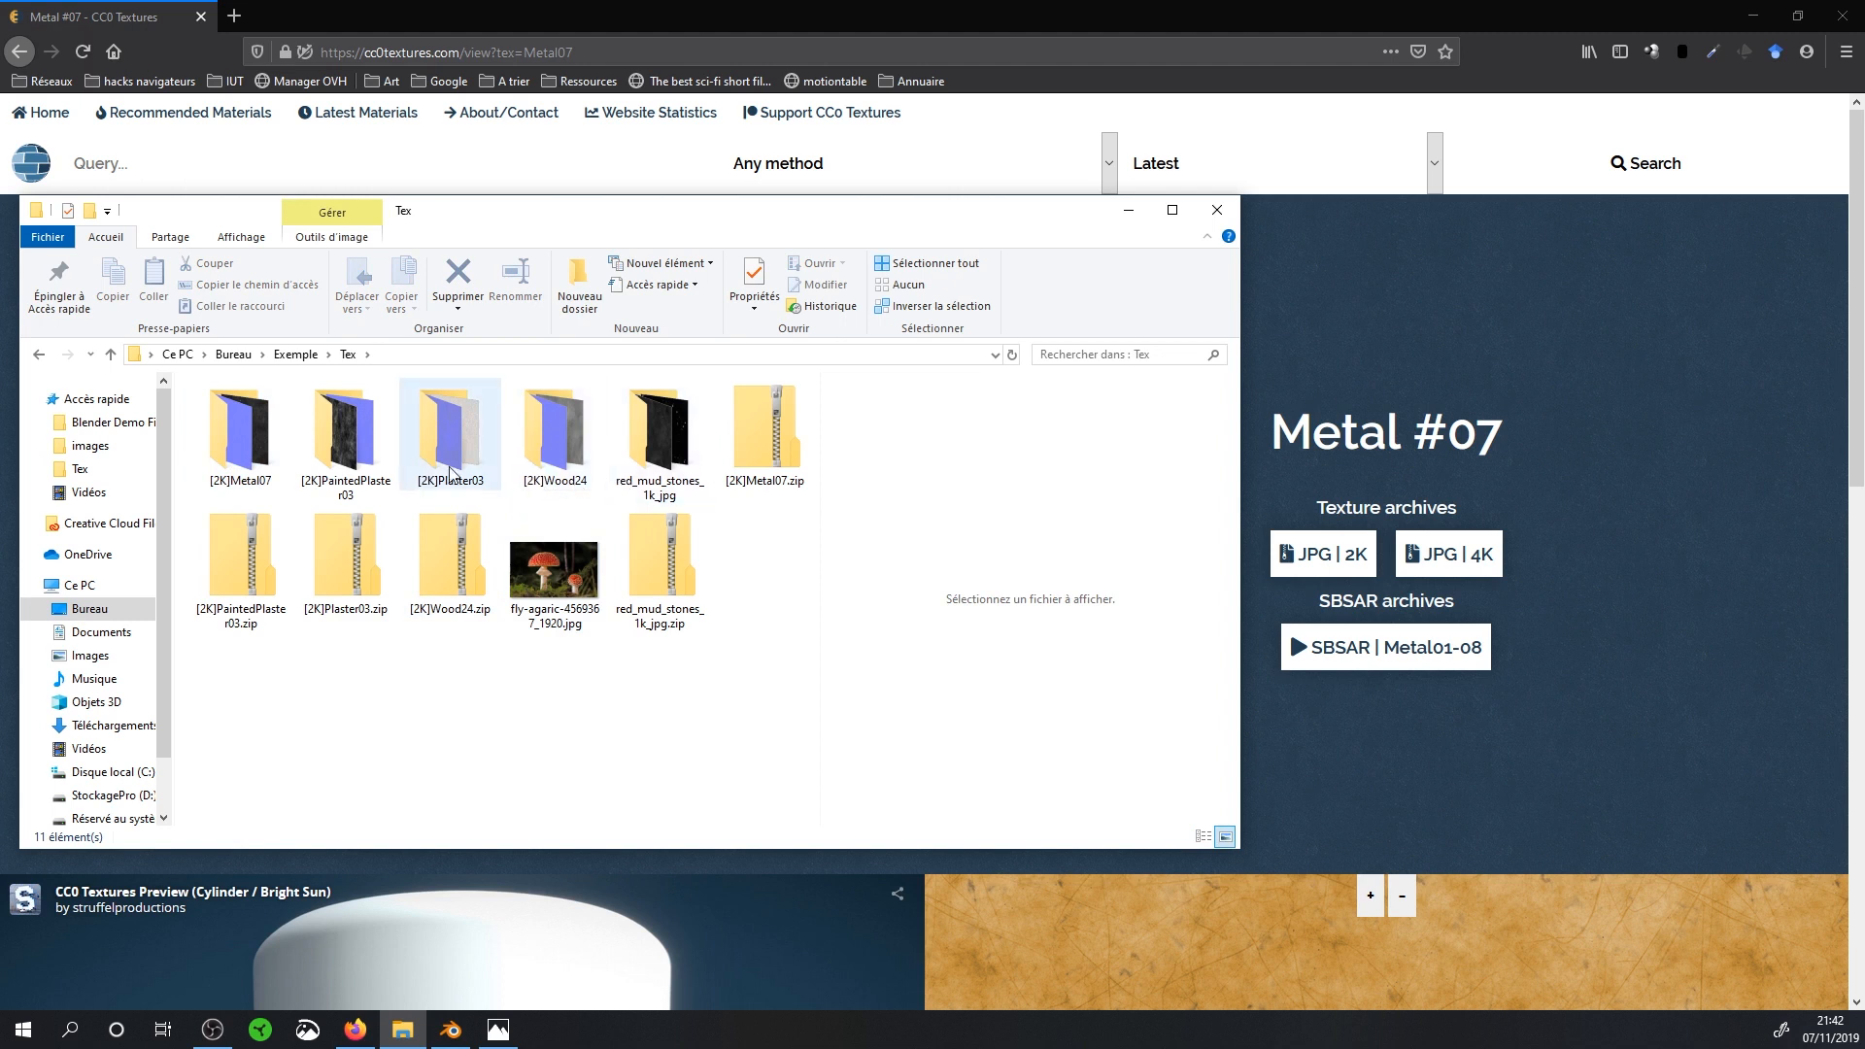
pyautogui.doubleClick(218, 453)
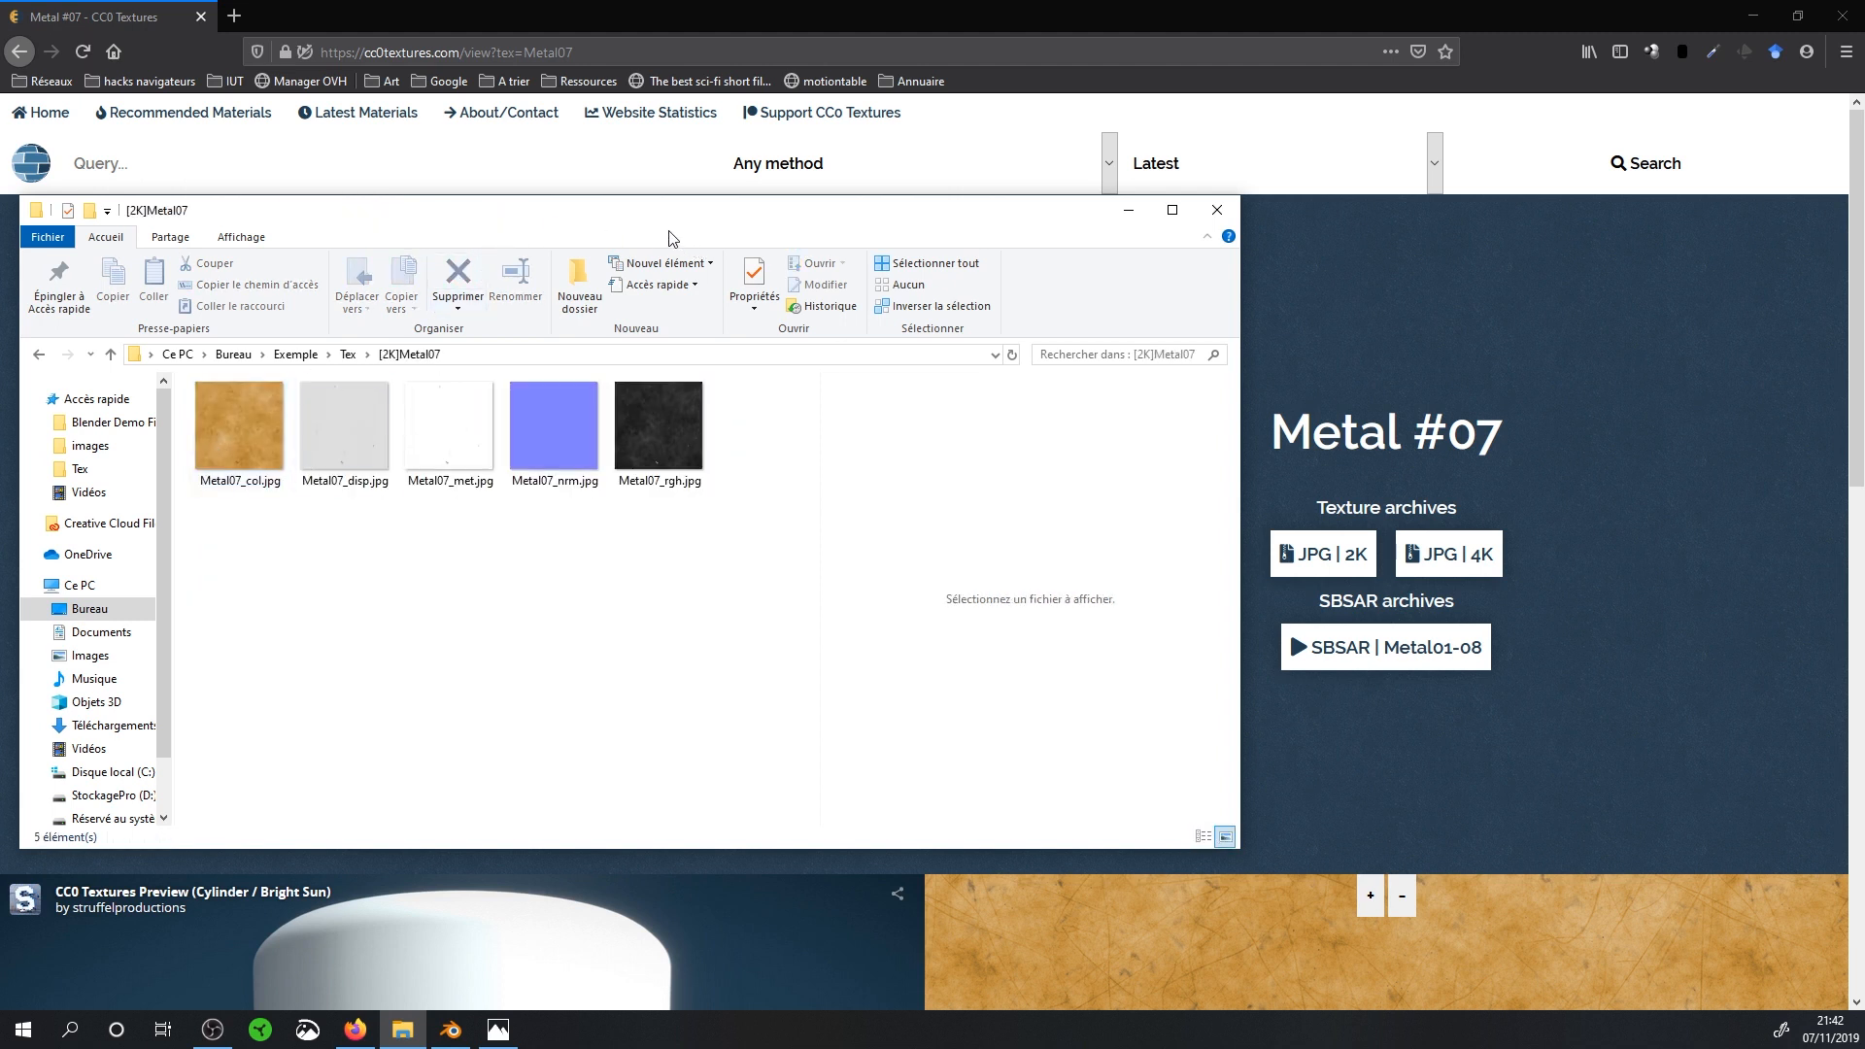
pyautogui.moveTo(674, 216); pyautogui.dragTo(1266, 202)
pyautogui.click(452, 1032)
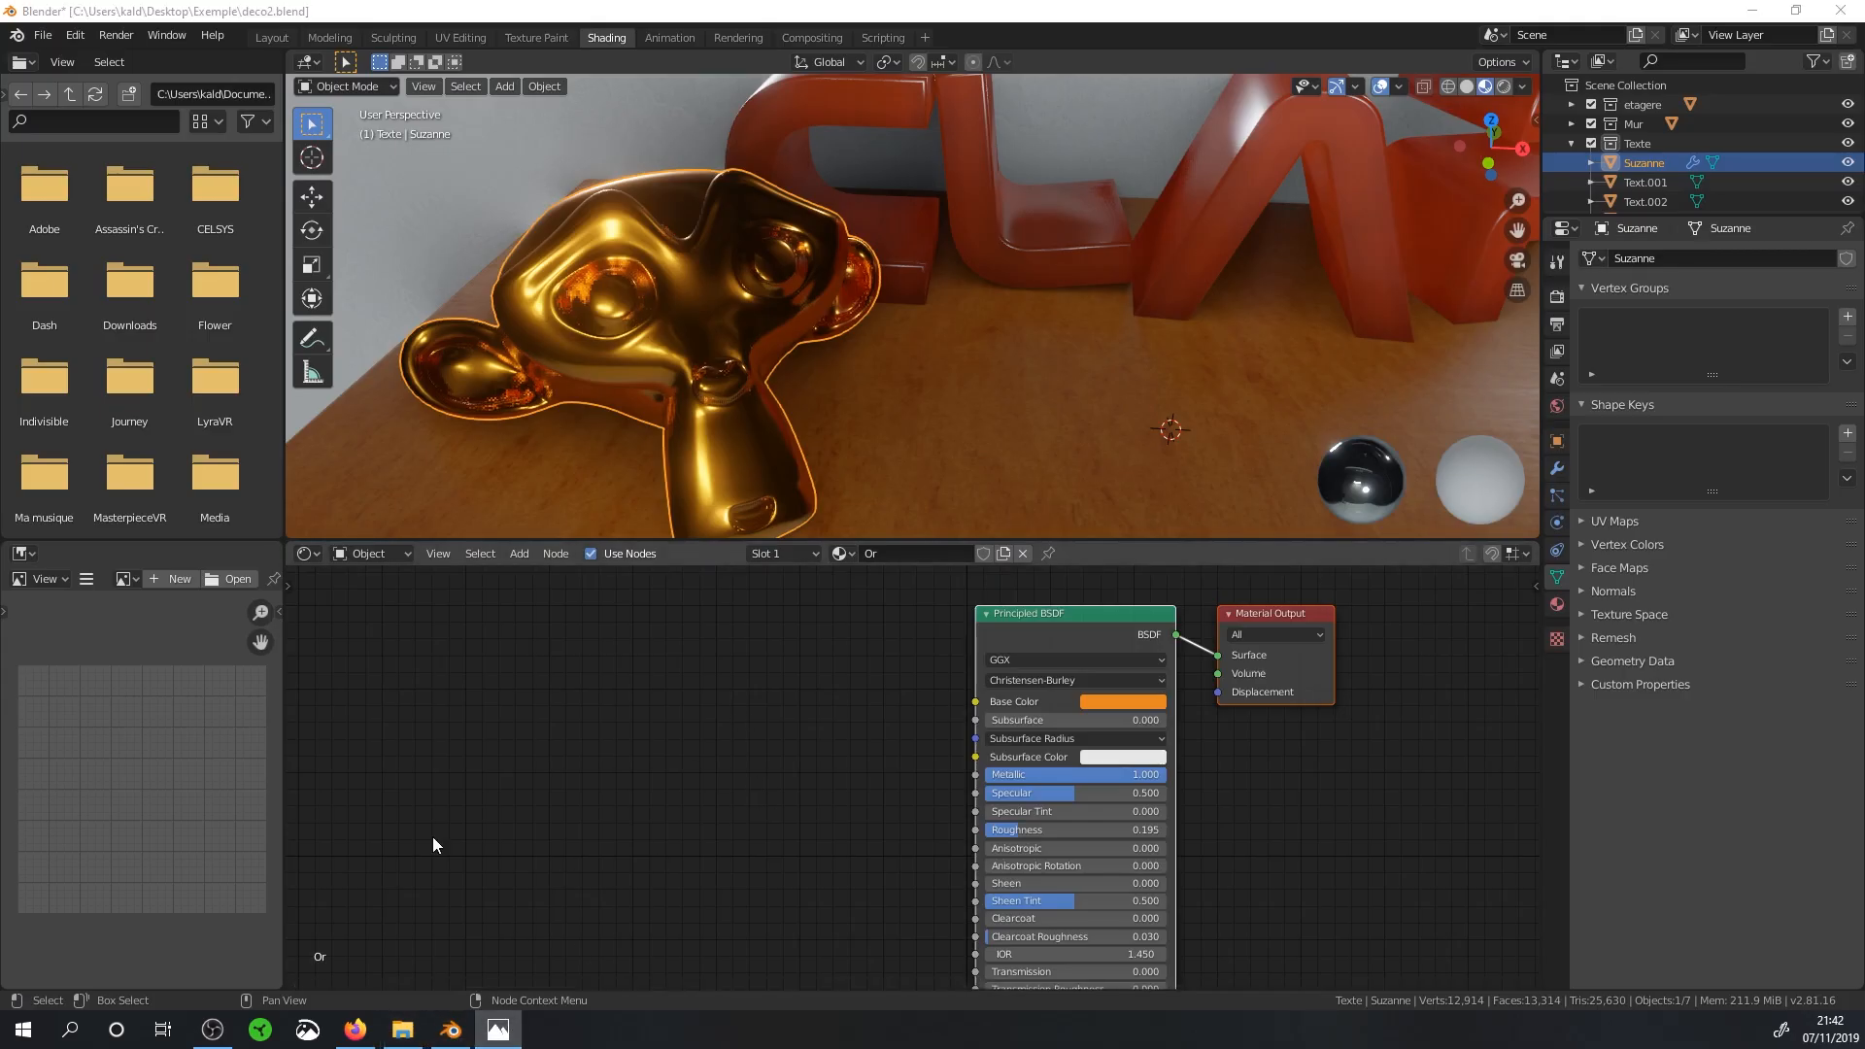
pyautogui.click(402, 1031)
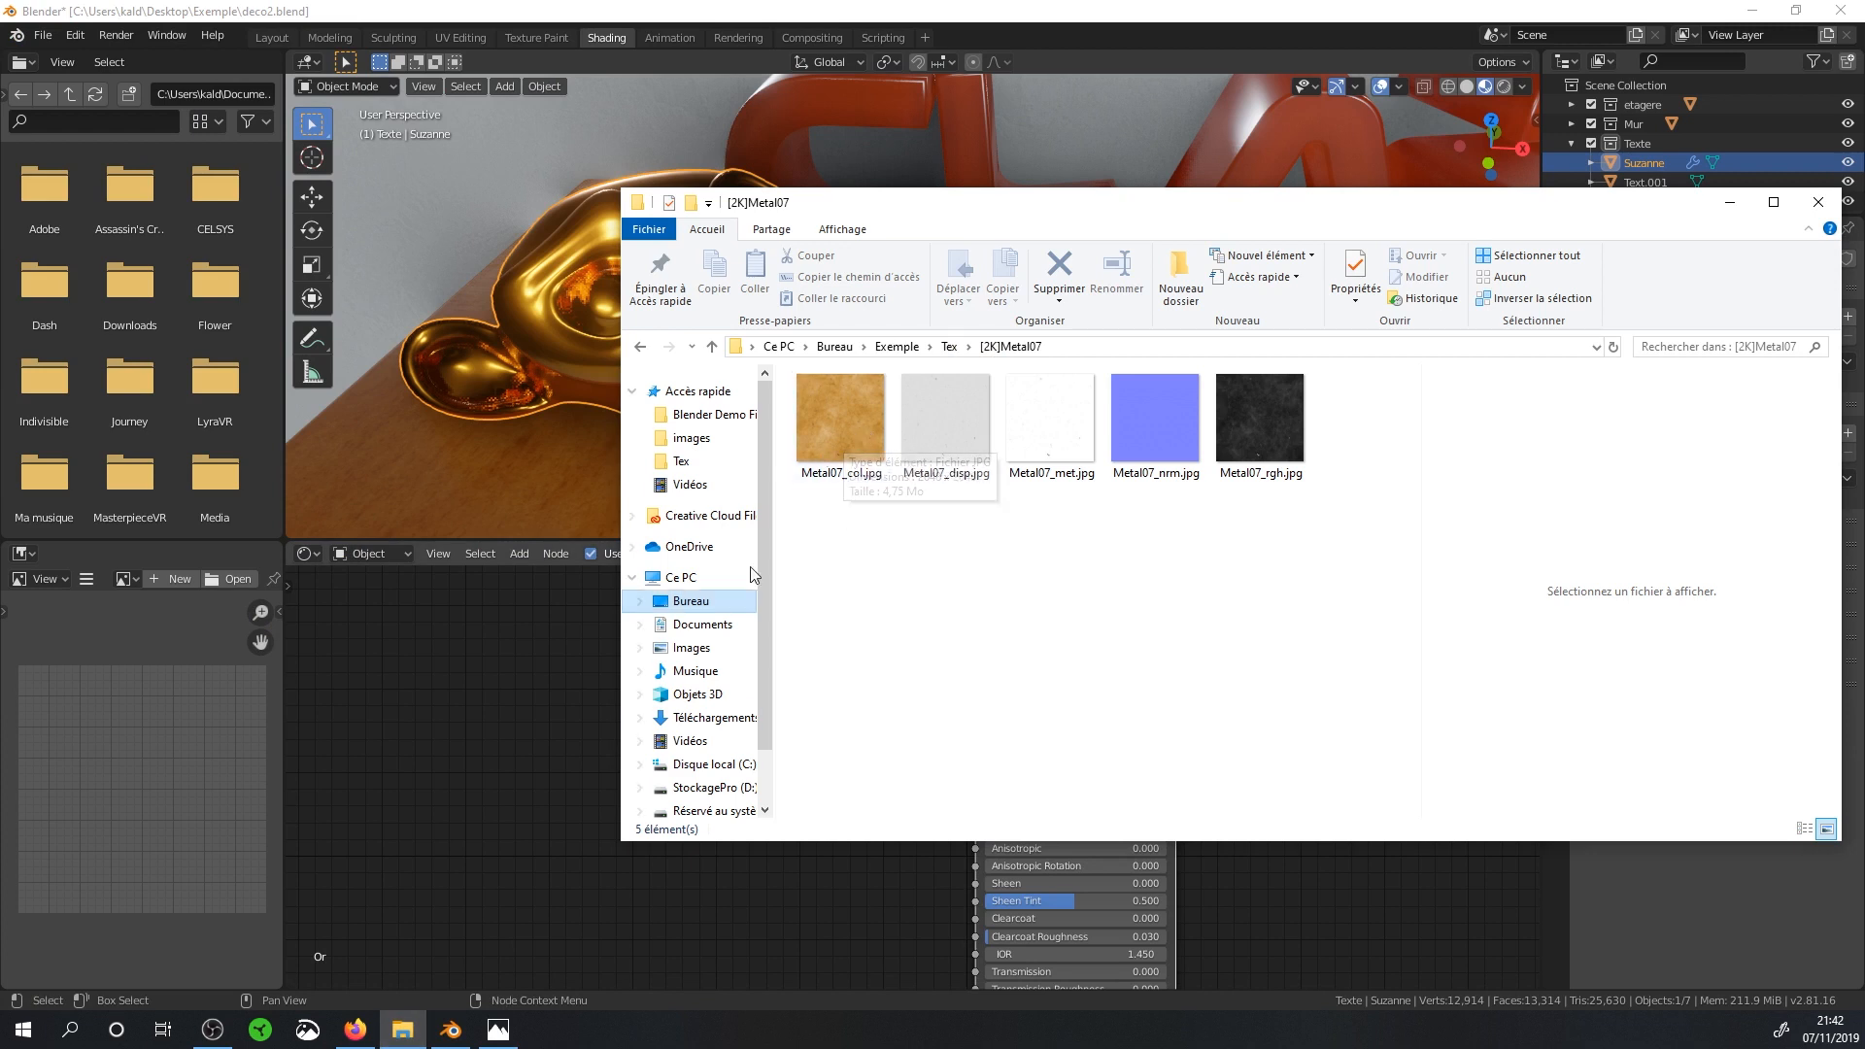
pyautogui.click(1730, 202)
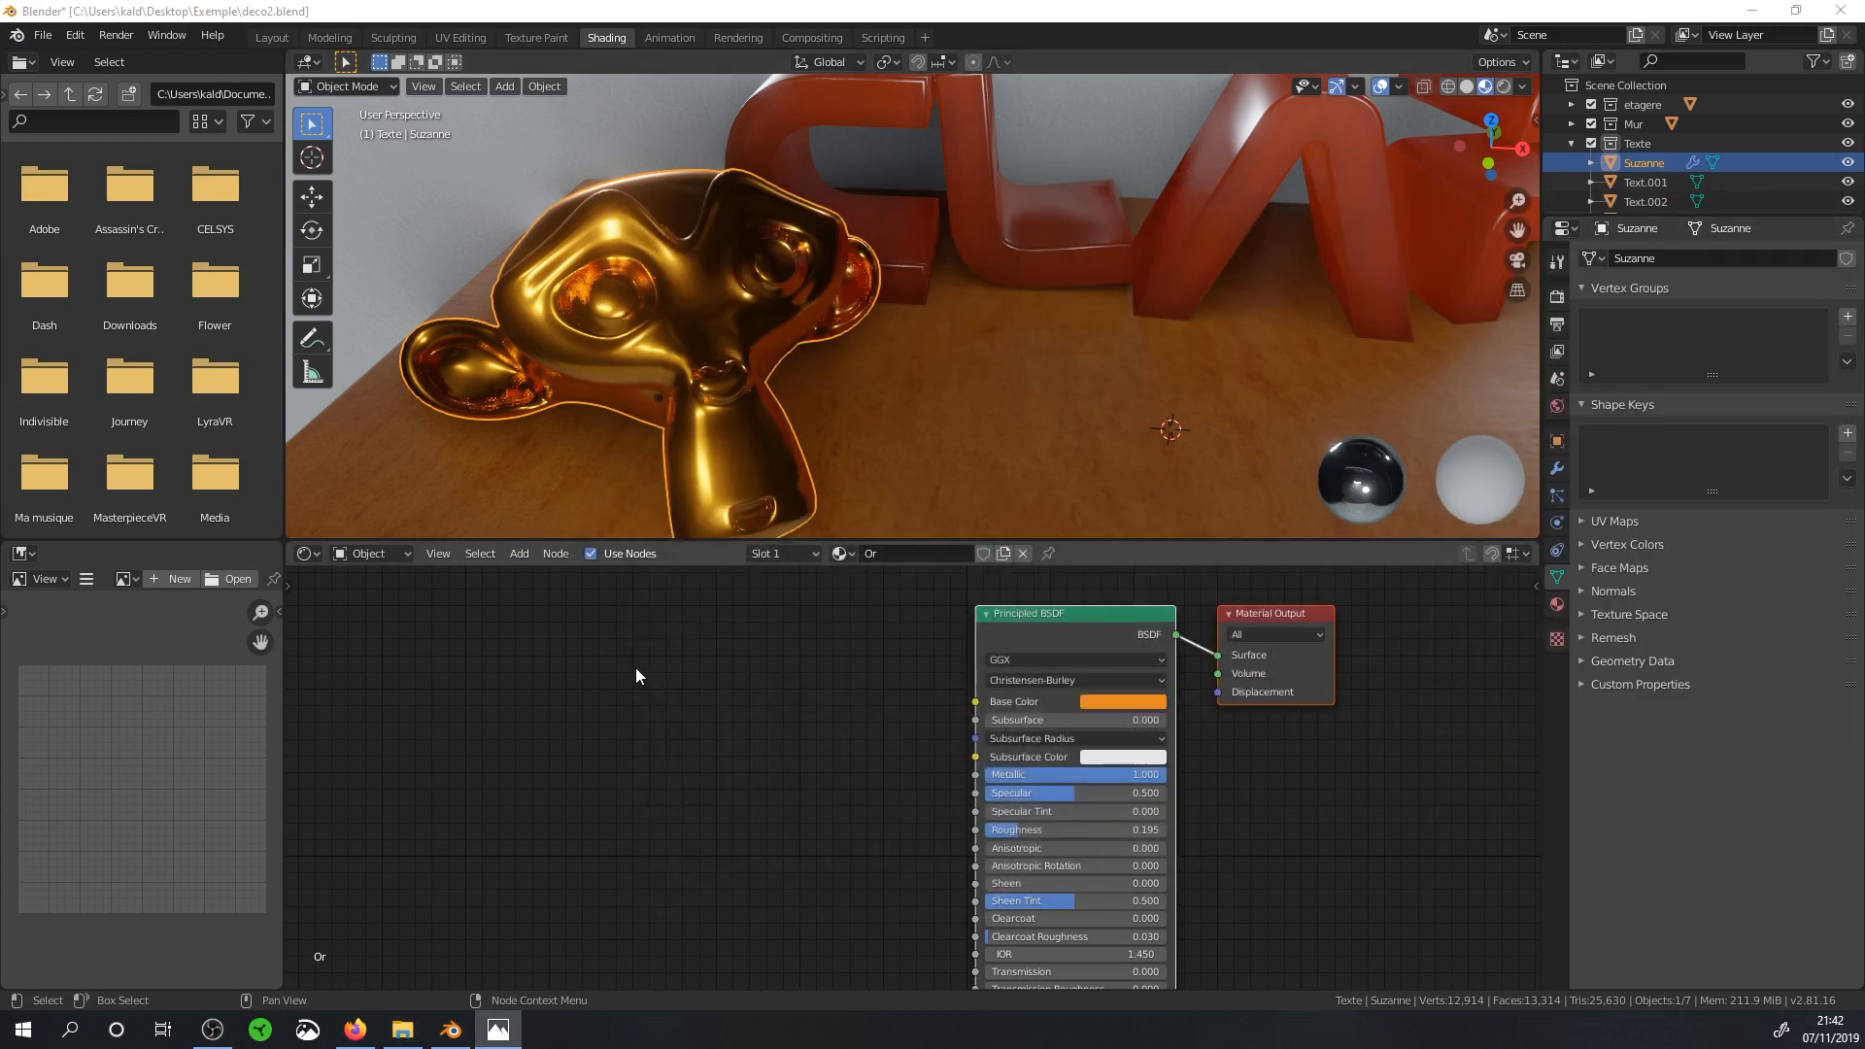
# Add an Image Texture node to the Or material and load Metal07_col.jpg from the Tex\[2K]Metal07 folder.
pyautogui.click(520, 553)
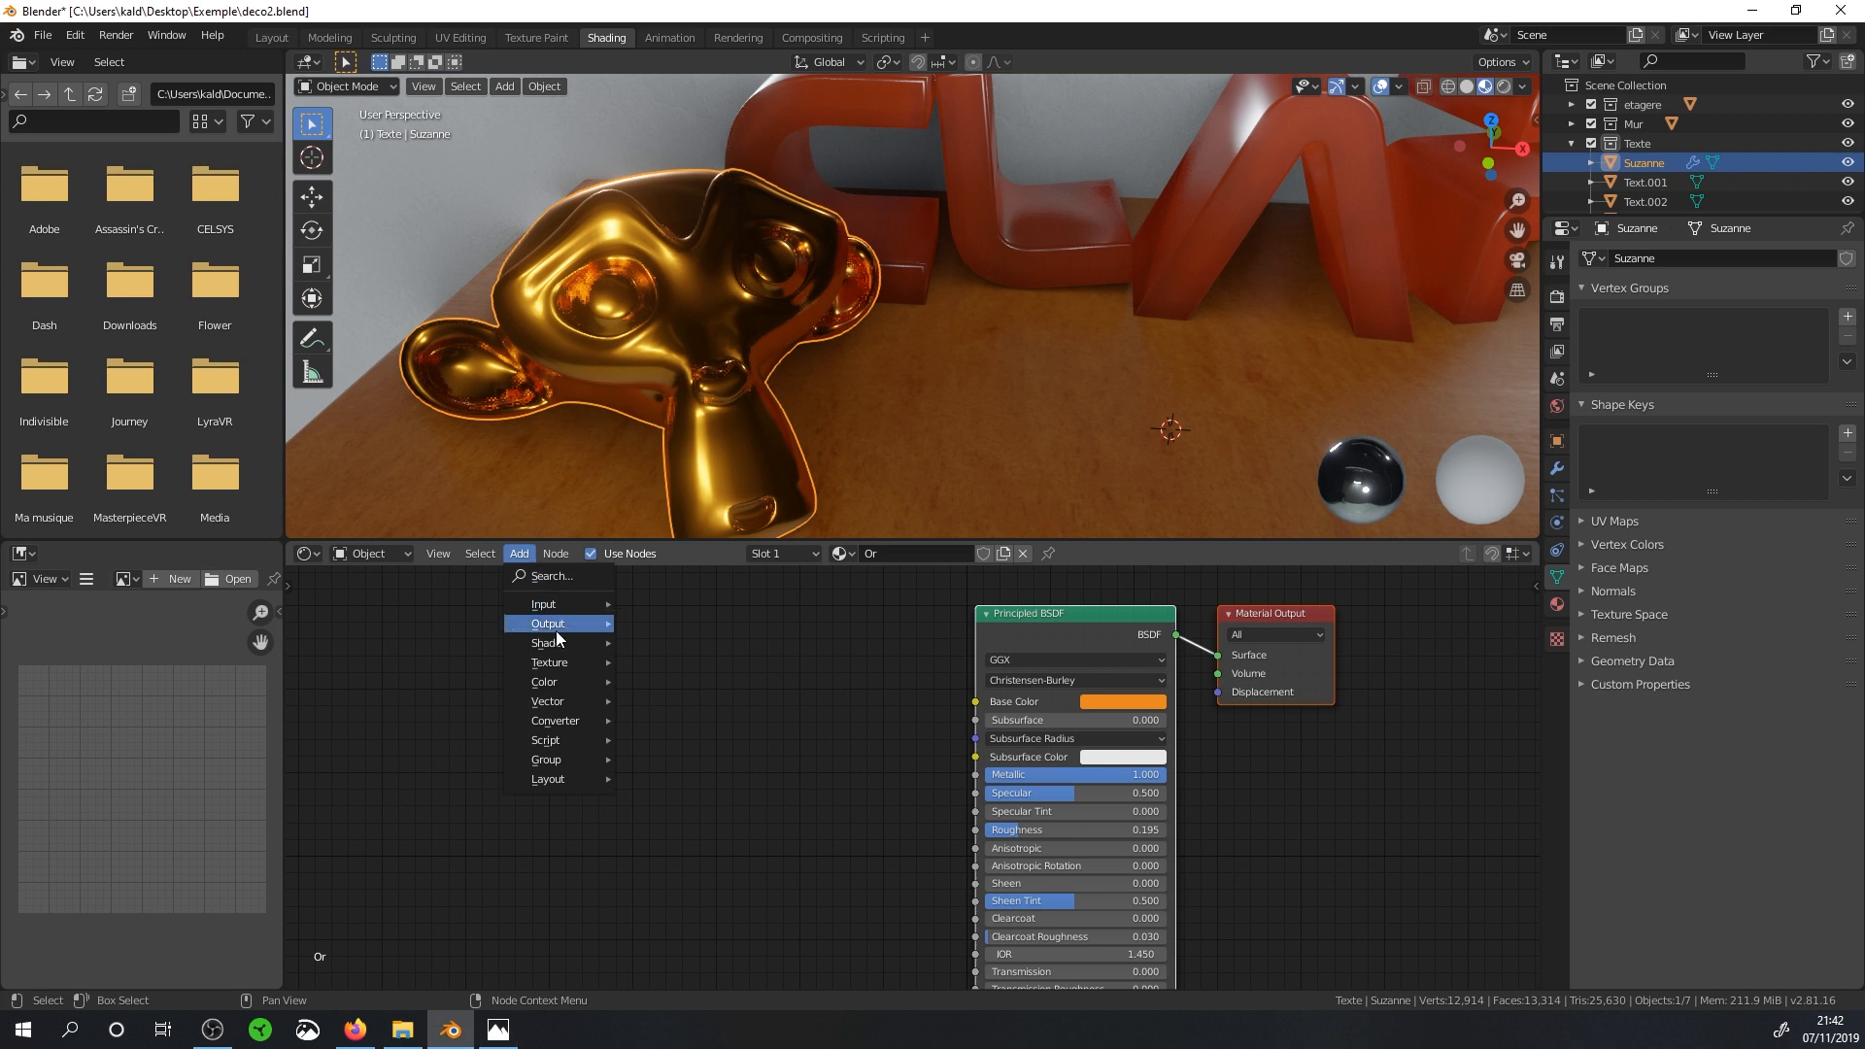
pyautogui.moveTo(562, 661)
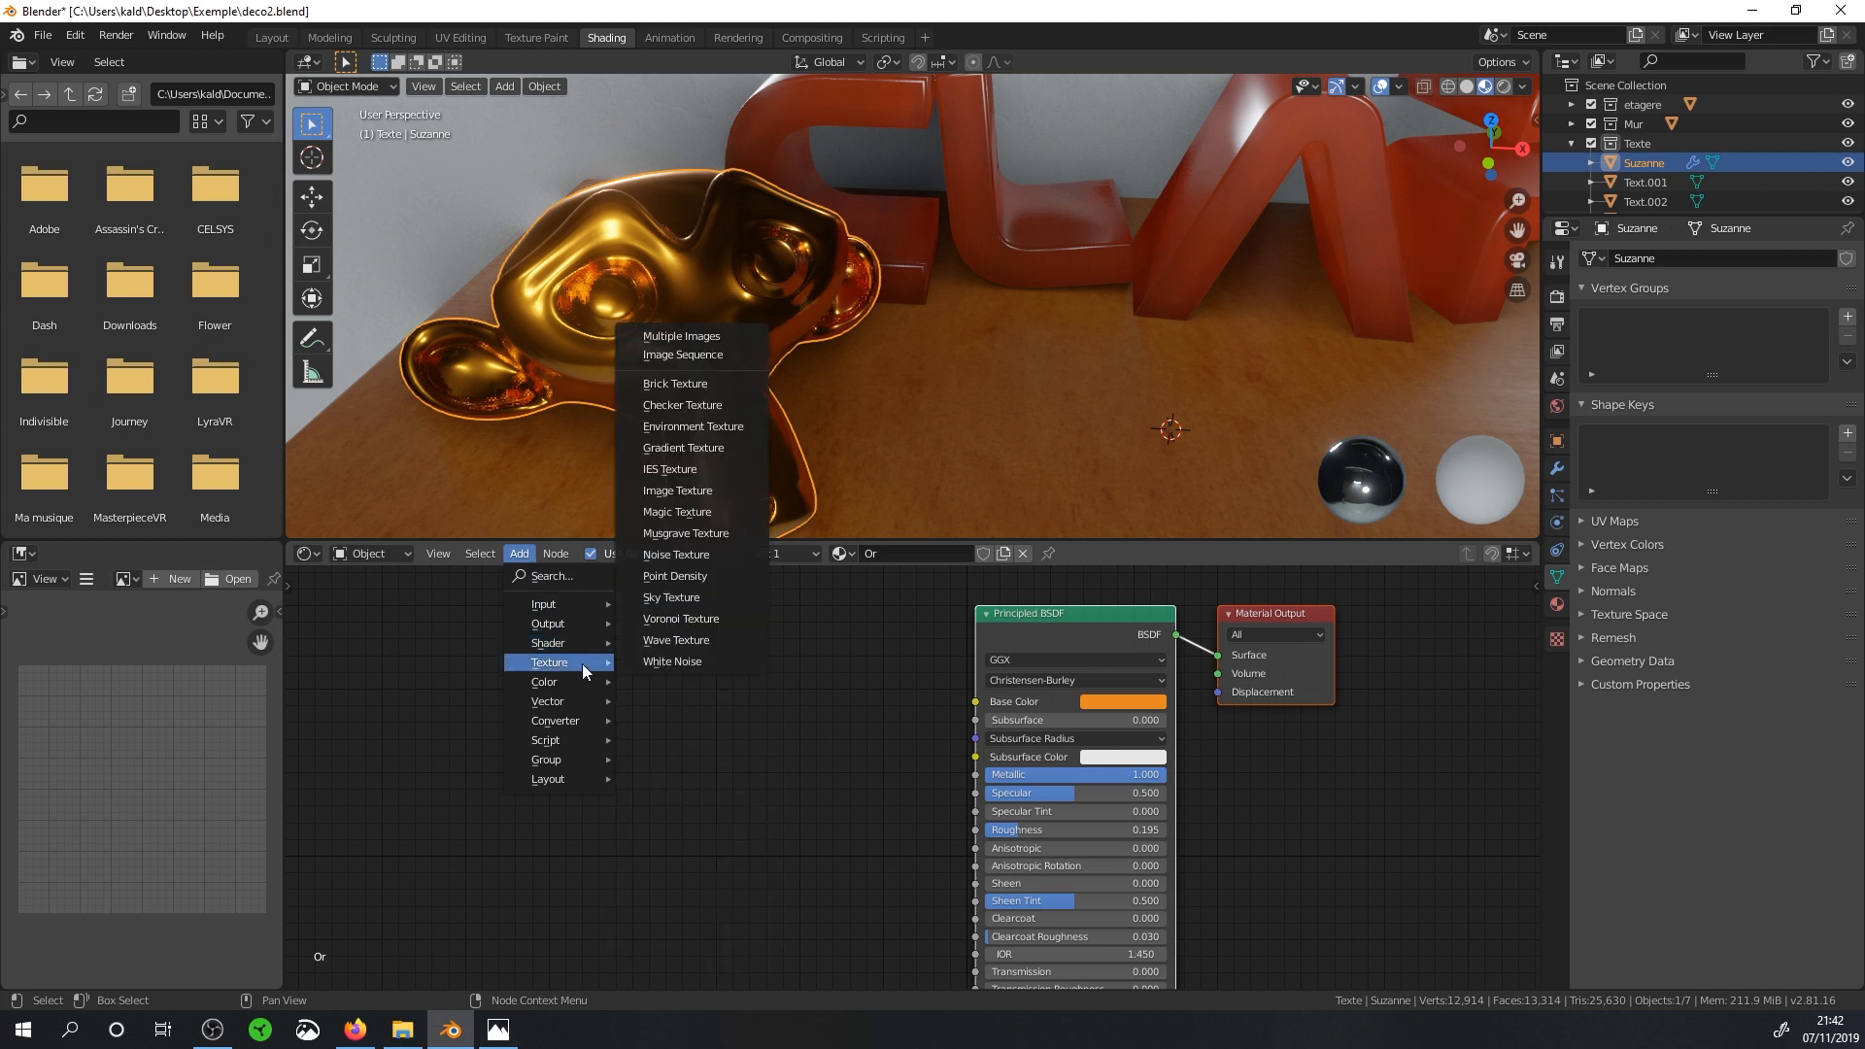
pyautogui.click(695, 492)
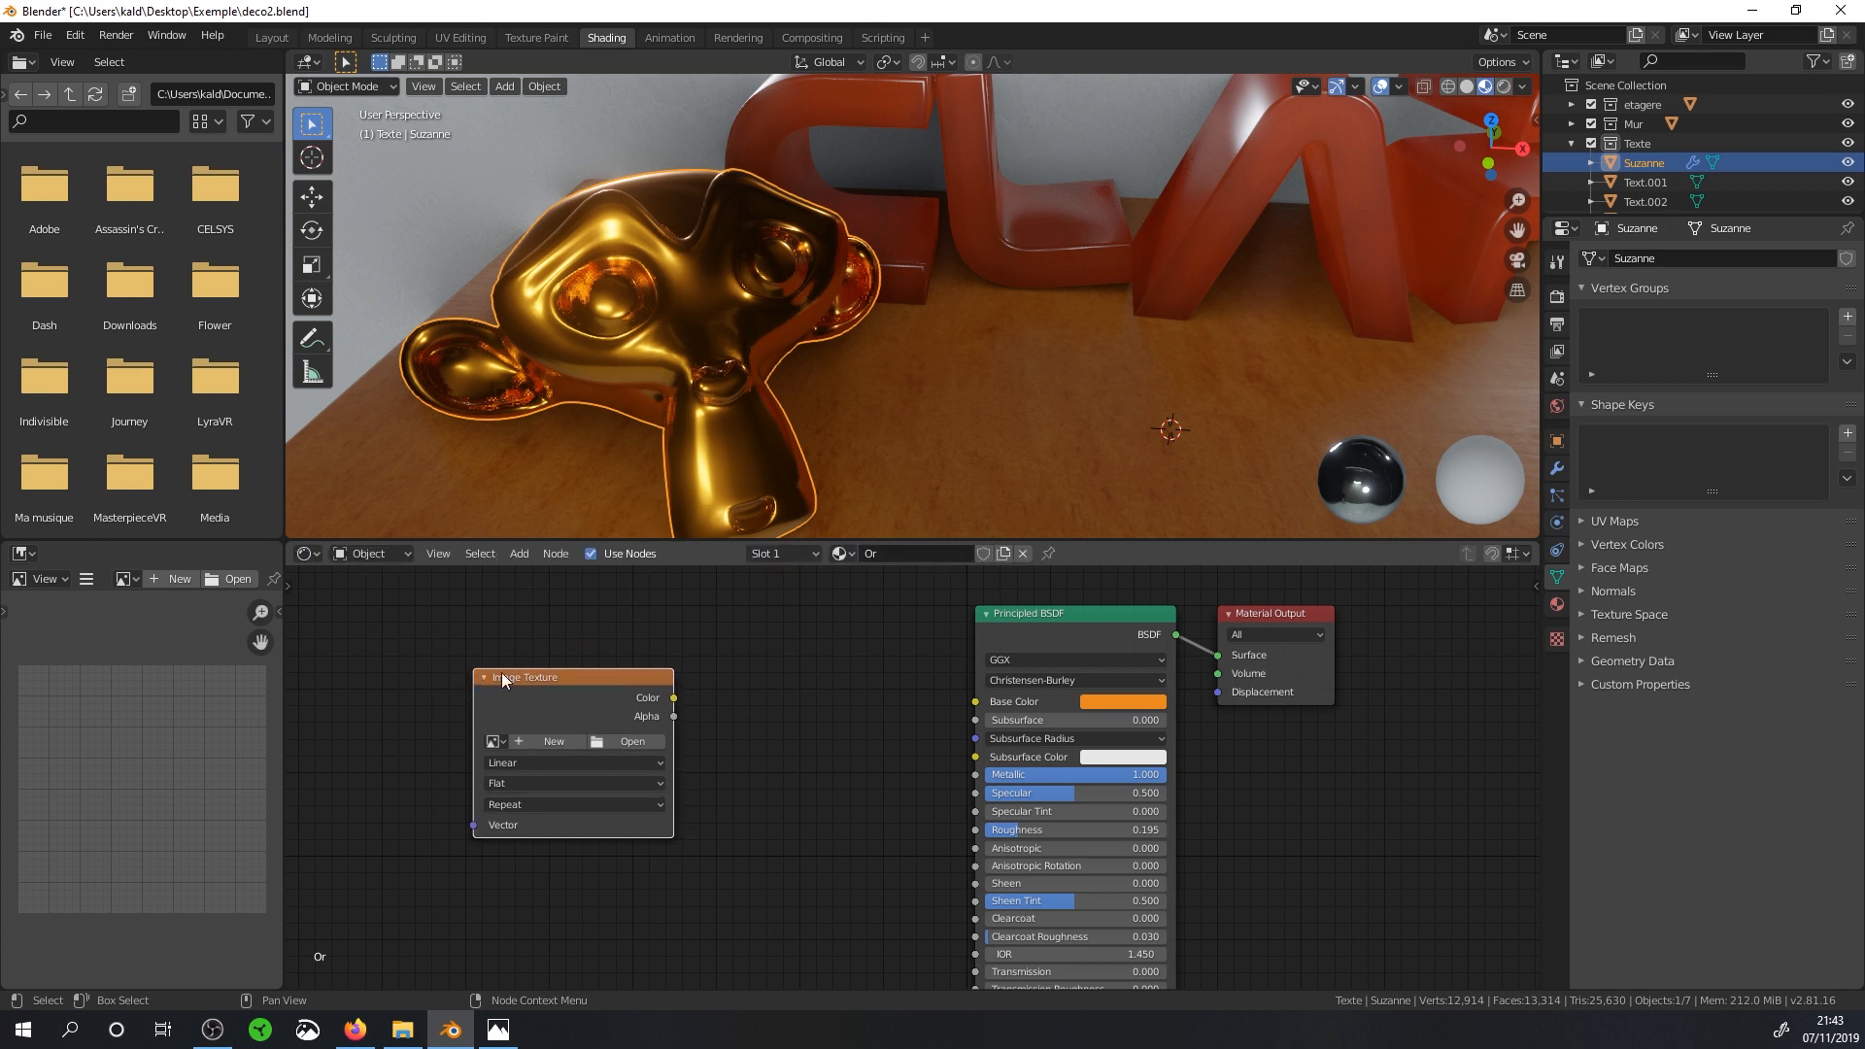
pyautogui.click(606, 739)
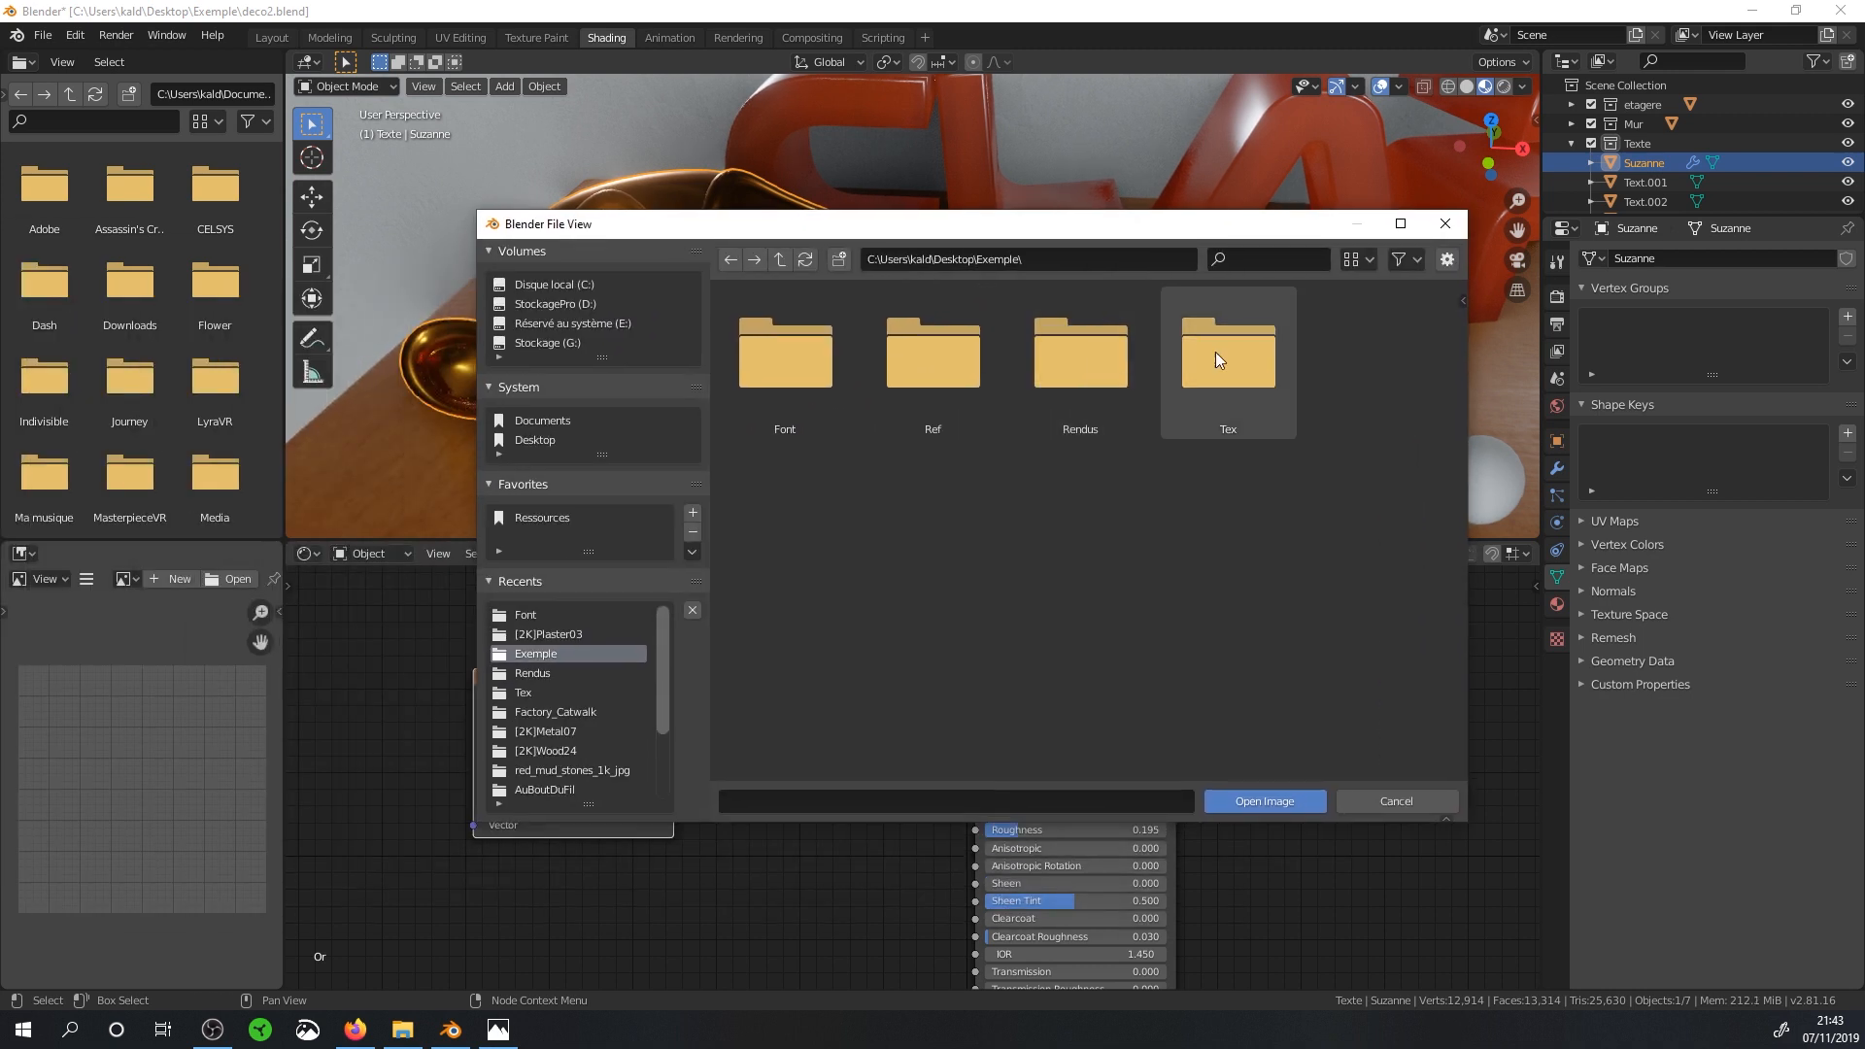
pyautogui.doubleClick(1219, 355)
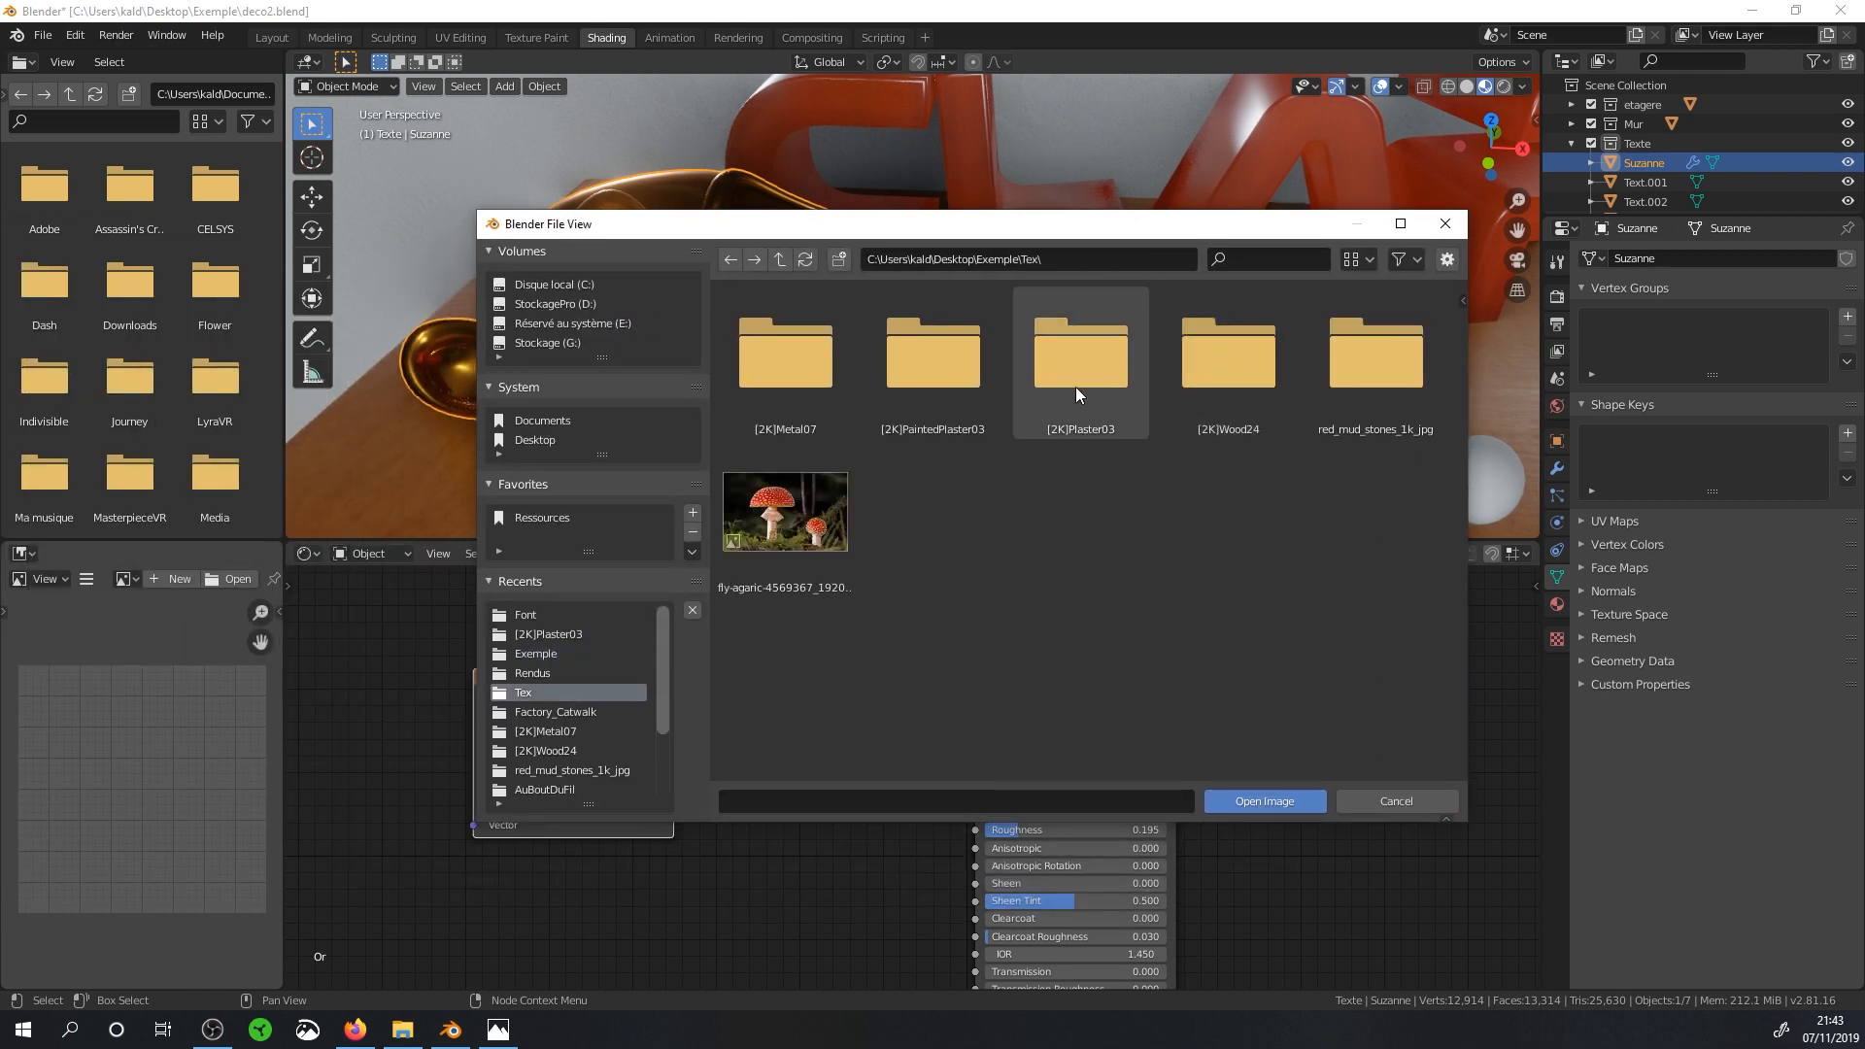
pyautogui.doubleClick(754, 401)
pyautogui.doubleClick(785, 377)
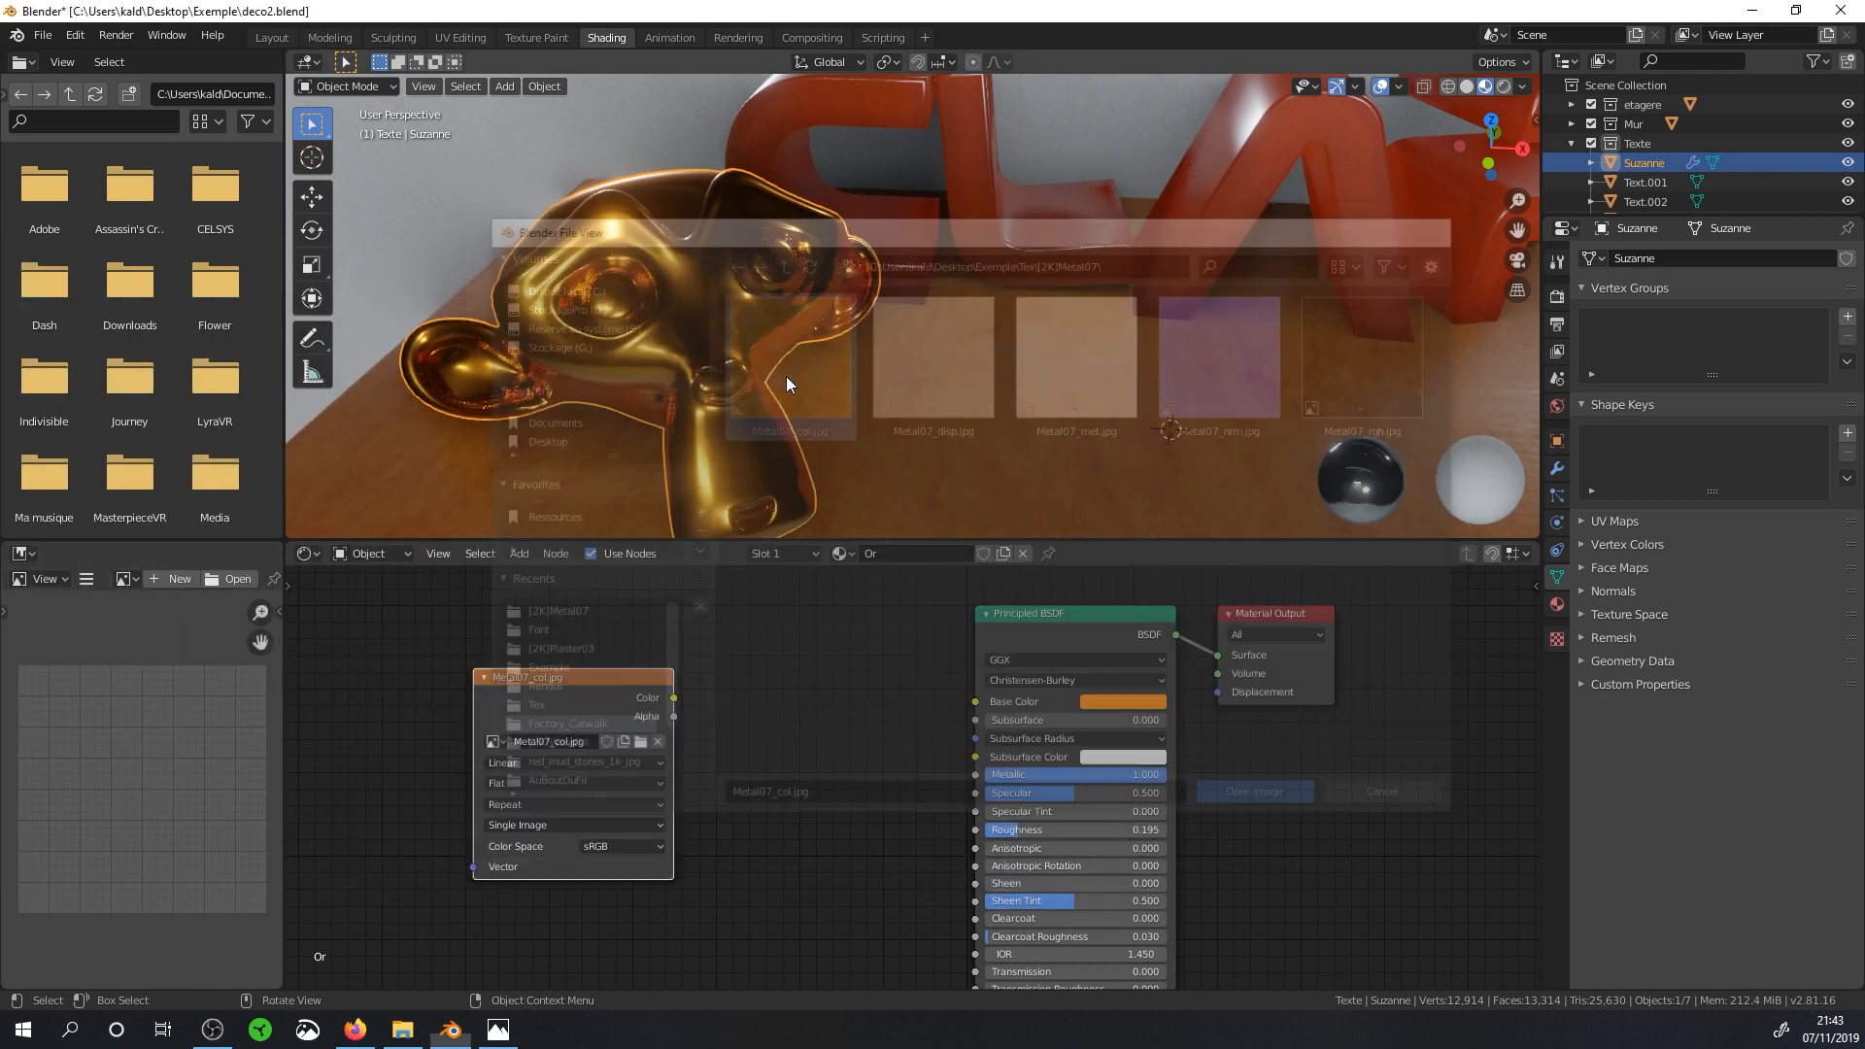
# Connect the Metal07_col.jpg Color output to the Principled BSDF's Base Color and inspect the monkey from several angles.
pyautogui.moveTo(674, 698); pyautogui.dragTo(975, 701)
pyautogui.moveTo(737, 492); pyautogui.dragTo(744, 390, button='middle')
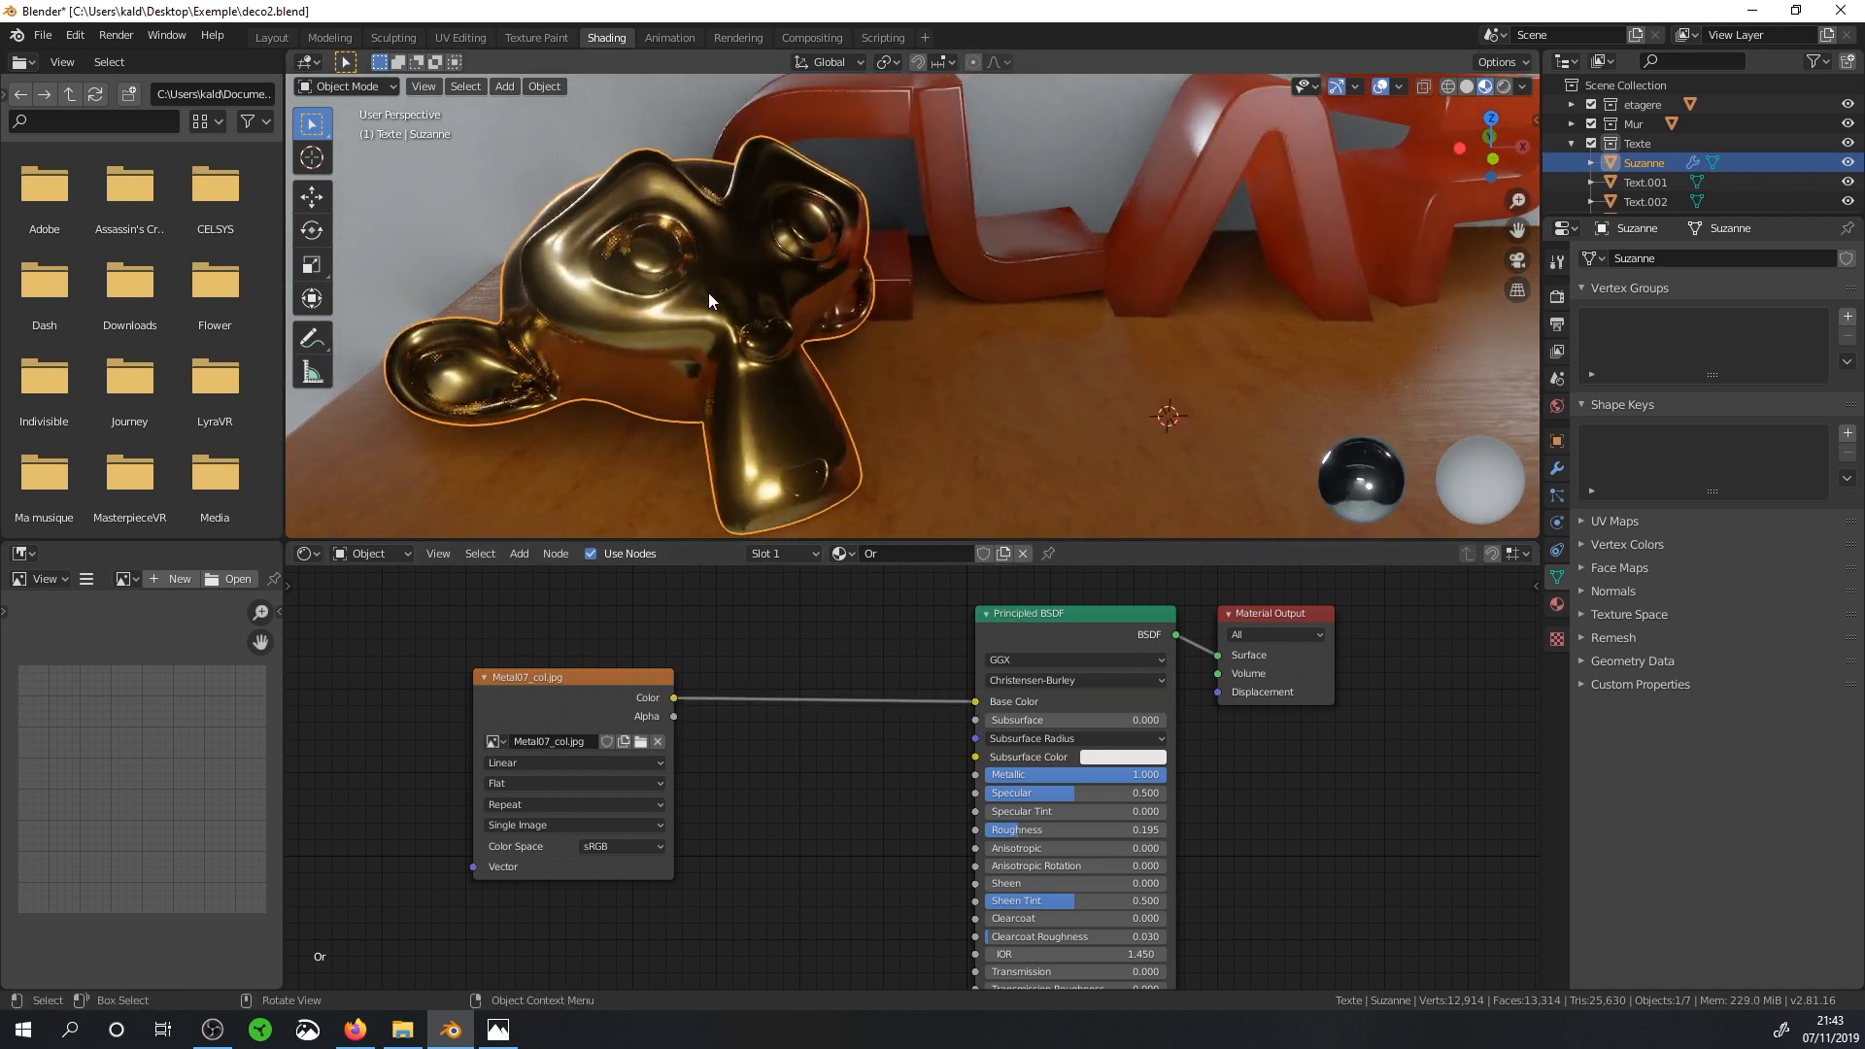
pyautogui.moveTo(749, 366); pyautogui.dragTo(735, 499, button='middle')
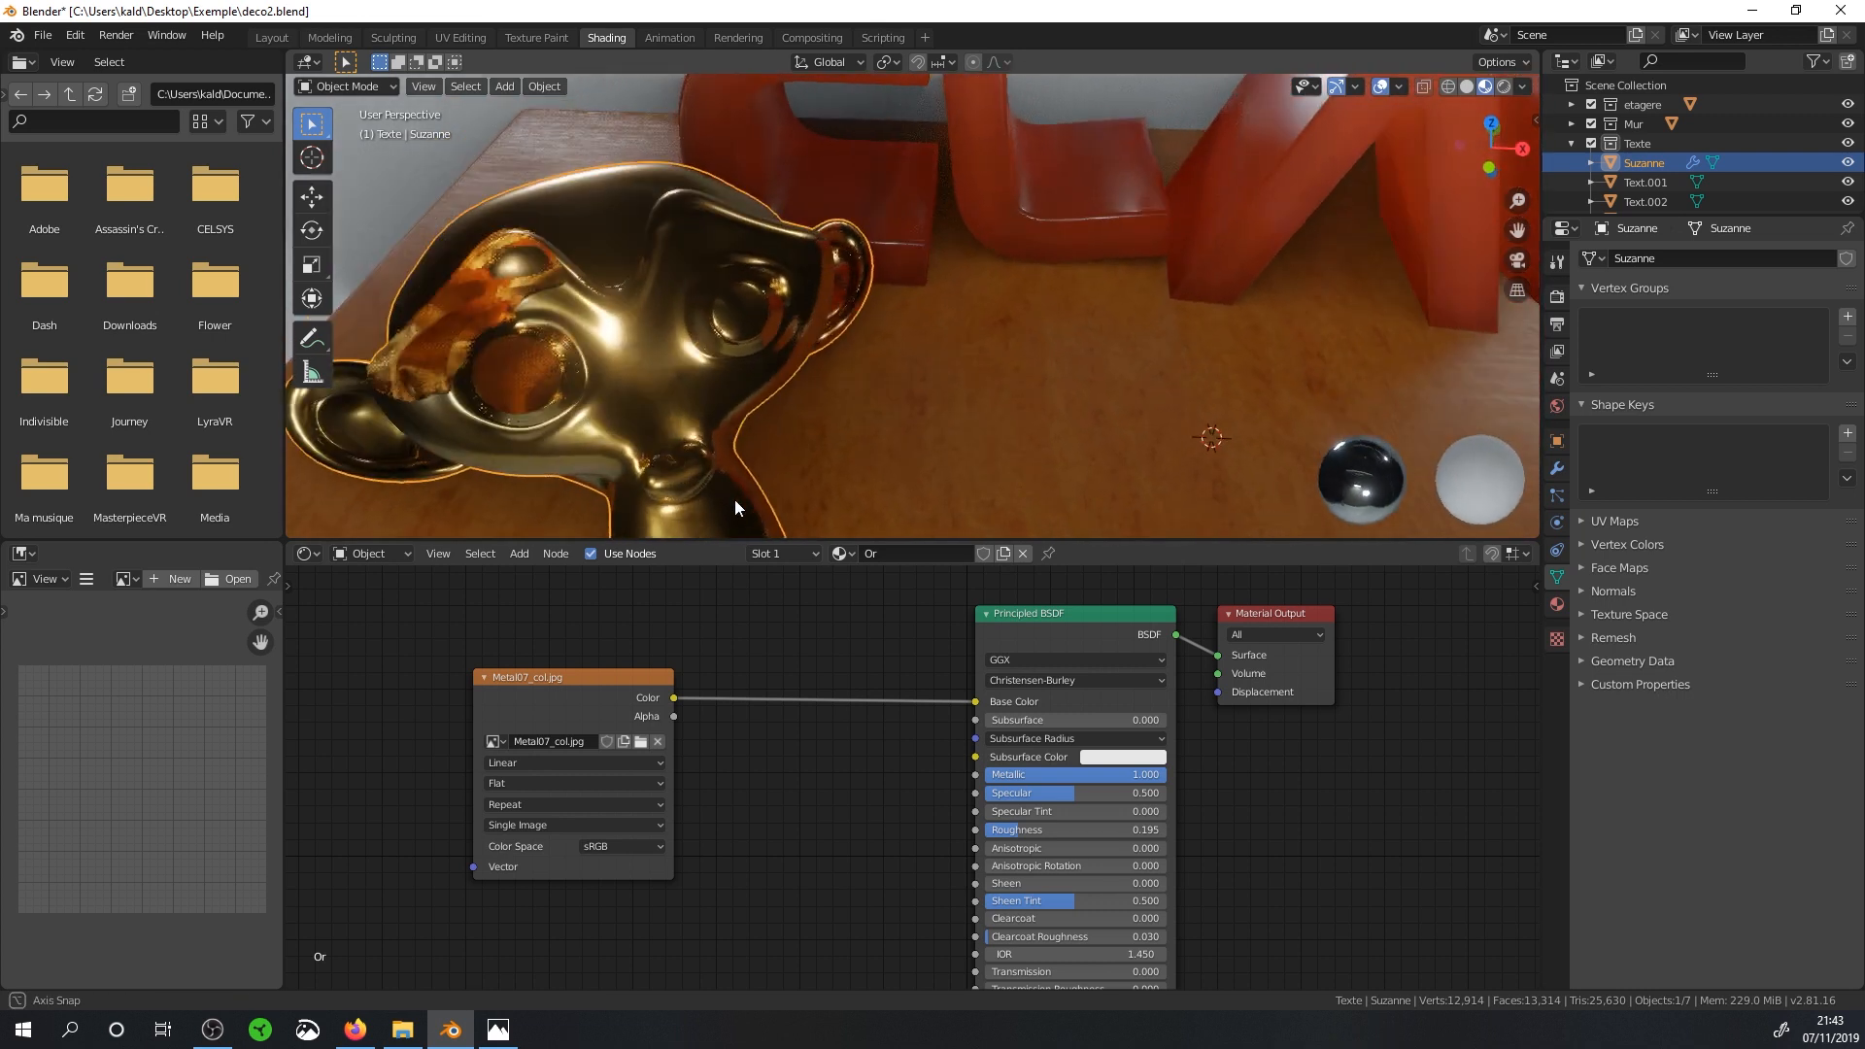
pyautogui.scroll(-1, 666, 622)
pyautogui.scroll(1, 666, 622)
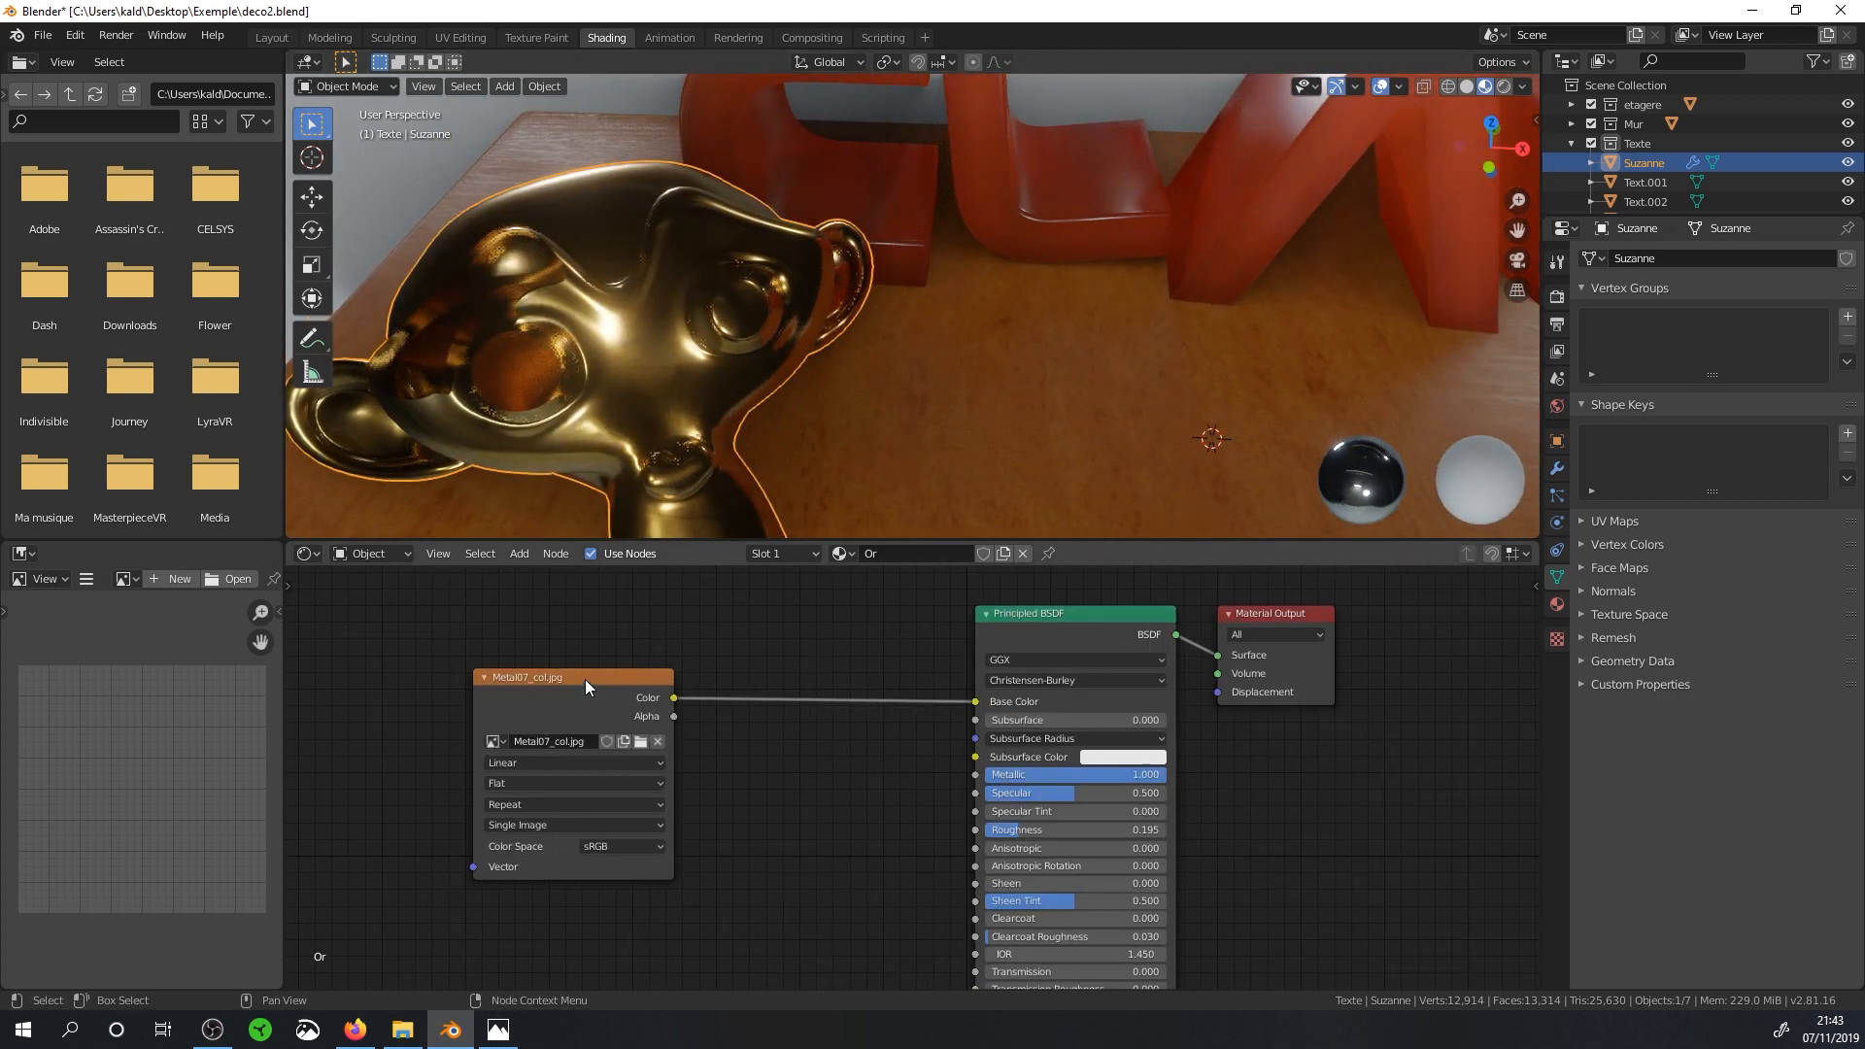
# Move the Metal07_col.jpg node closer to the Principled BSDF and add linked Mapping and Texture Coordinate nodes to it.
pyautogui.moveTo(556, 699); pyautogui.dragTo(671, 657)
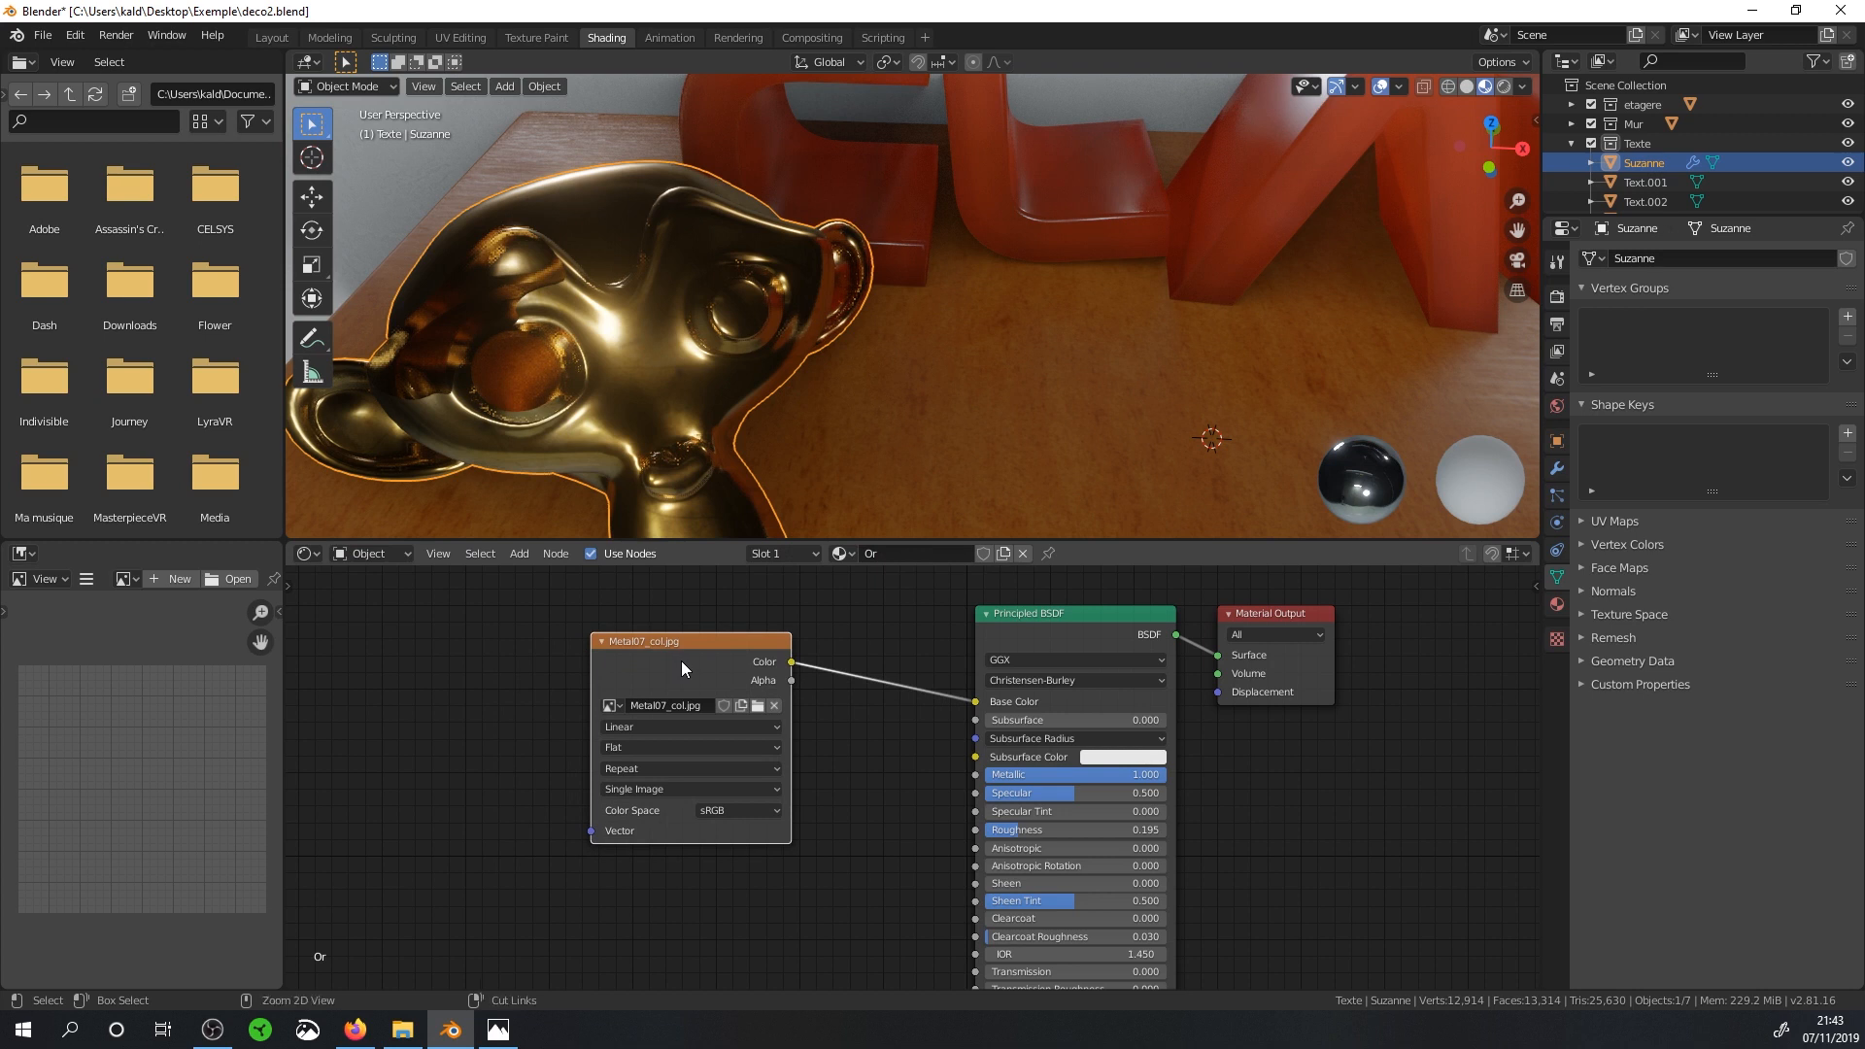
pyautogui.hotkey('ctrl', 't')
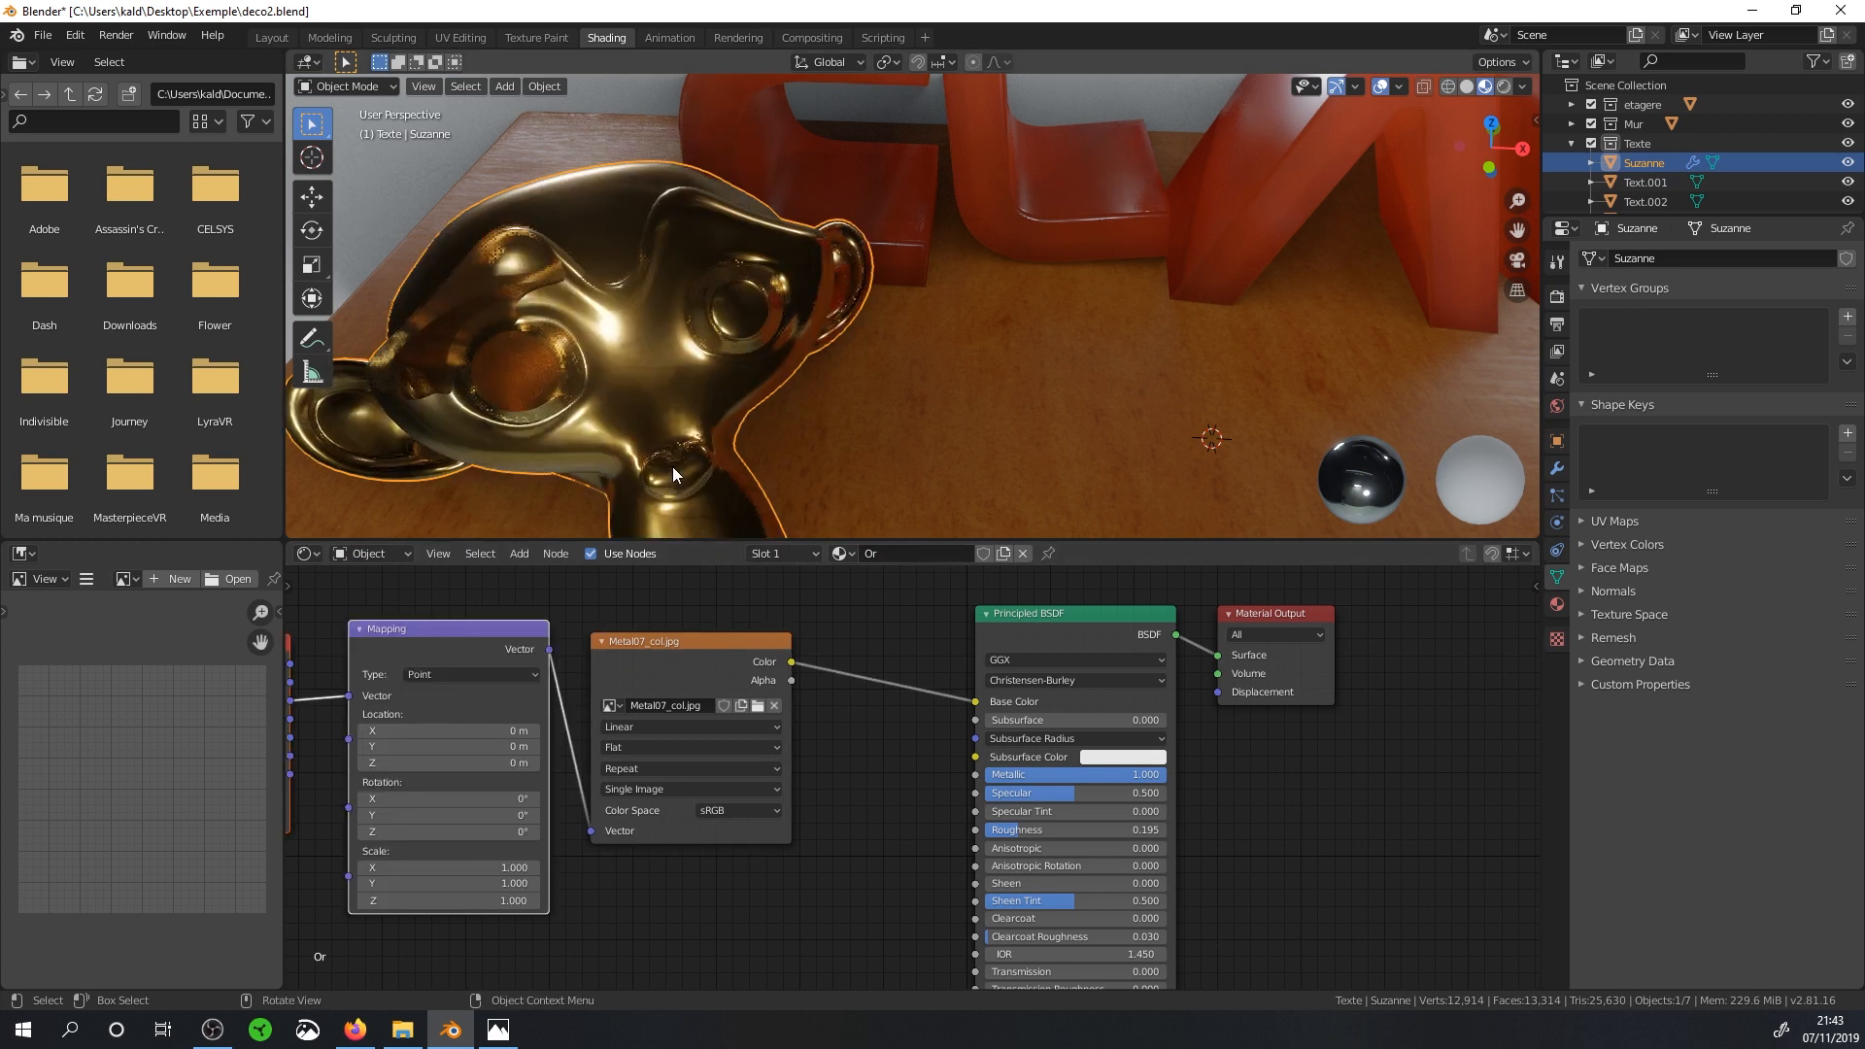
pyautogui.scroll(-2, 670, 451)
pyautogui.moveTo(671, 451); pyautogui.dragTo(787, 373, button='middle')
pyautogui.scroll(1, 679, 389)
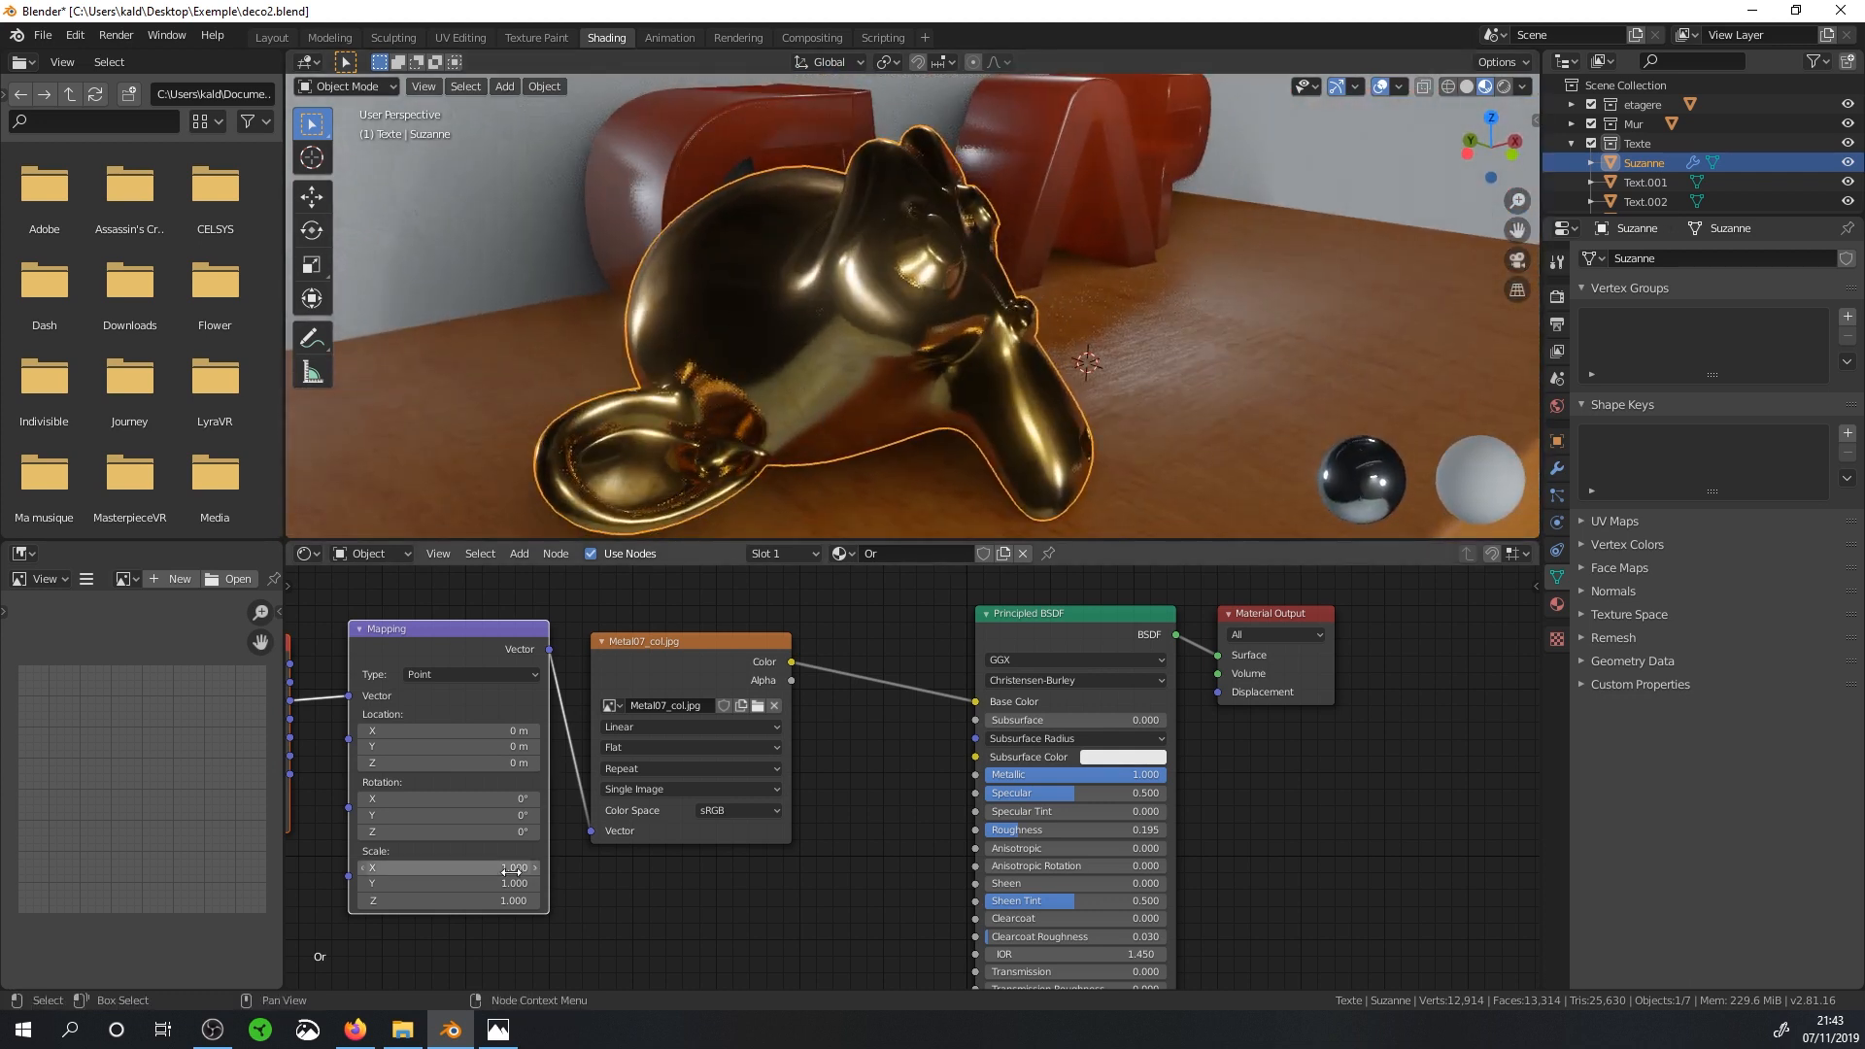
# Set the Mapping node's X, Y and Z scale to 2 and check the texture on the monkey.
pyautogui.moveTo(513, 870); pyautogui.dragTo(513, 901)
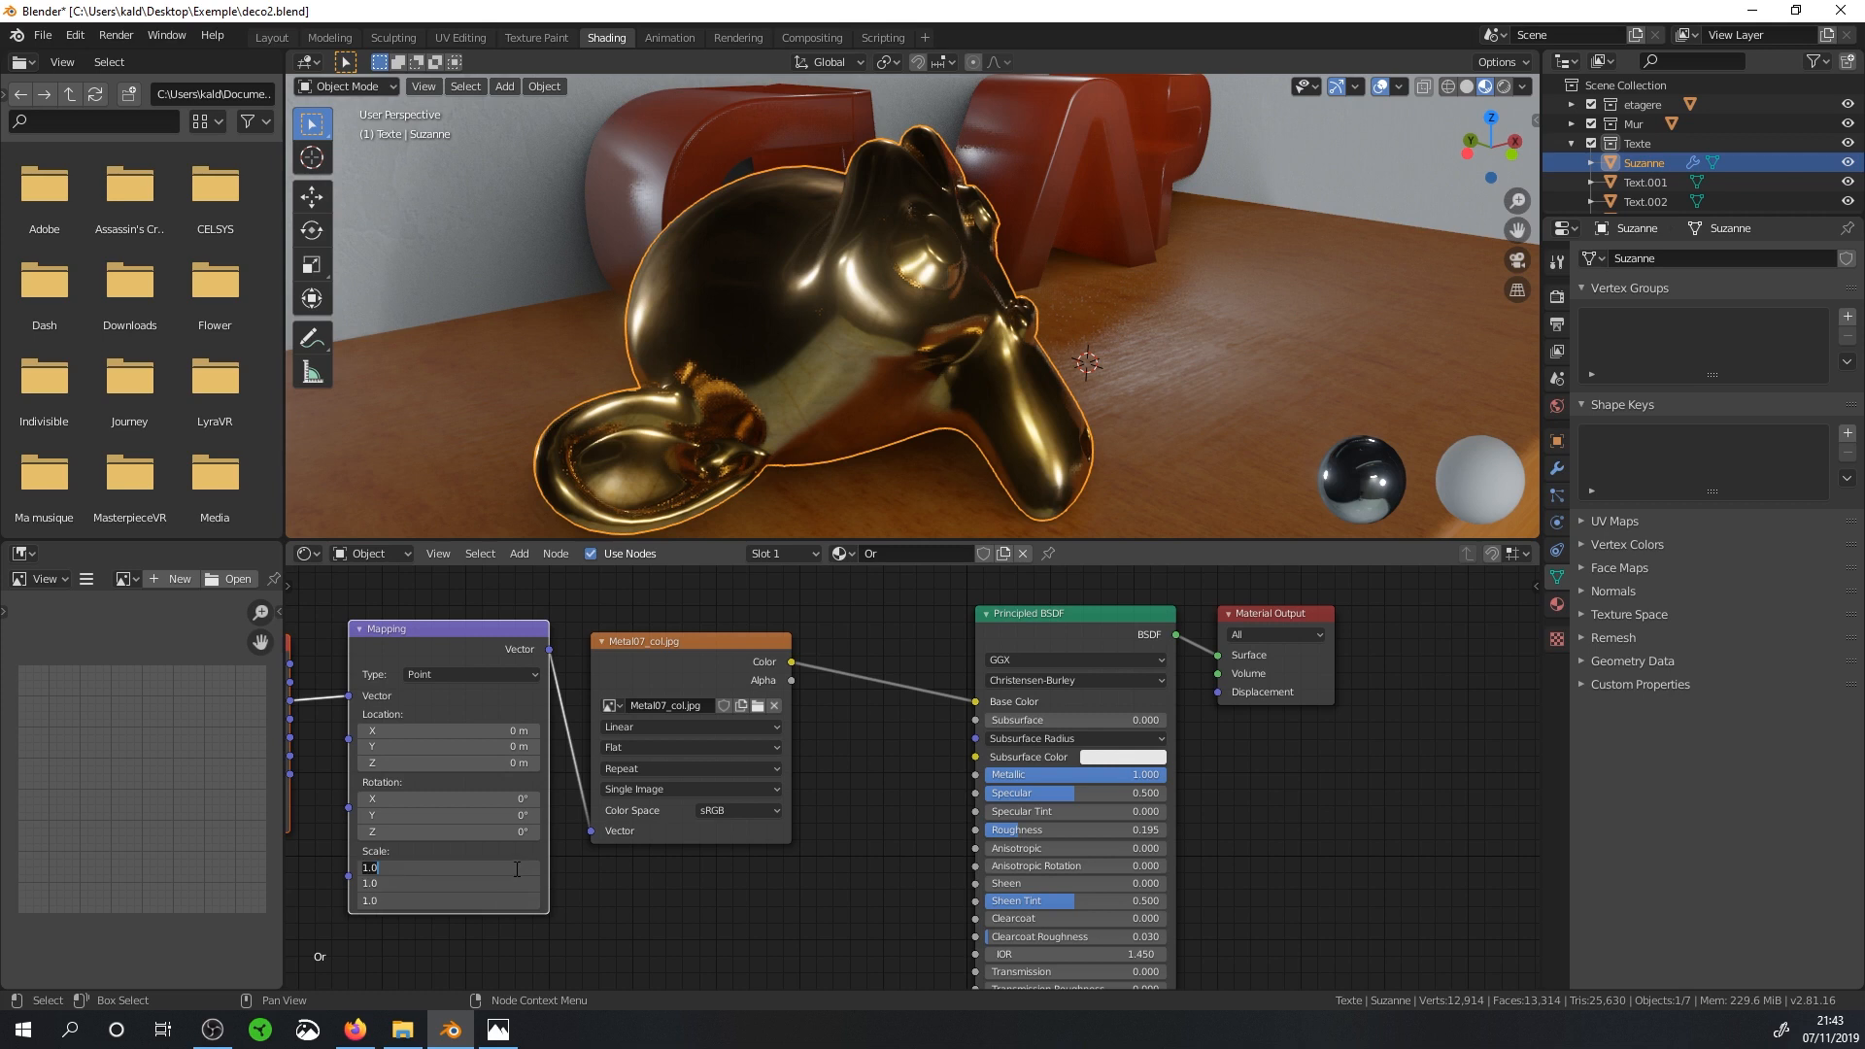
pyautogui.write('2')
pyautogui.press('Return')
pyautogui.moveTo(789, 380)
pyautogui.mouseDown(button='middle')
pyautogui.moveTo(820, 416)
pyautogui.moveTo(812, 364)
pyautogui.mouseUp(button='middle')
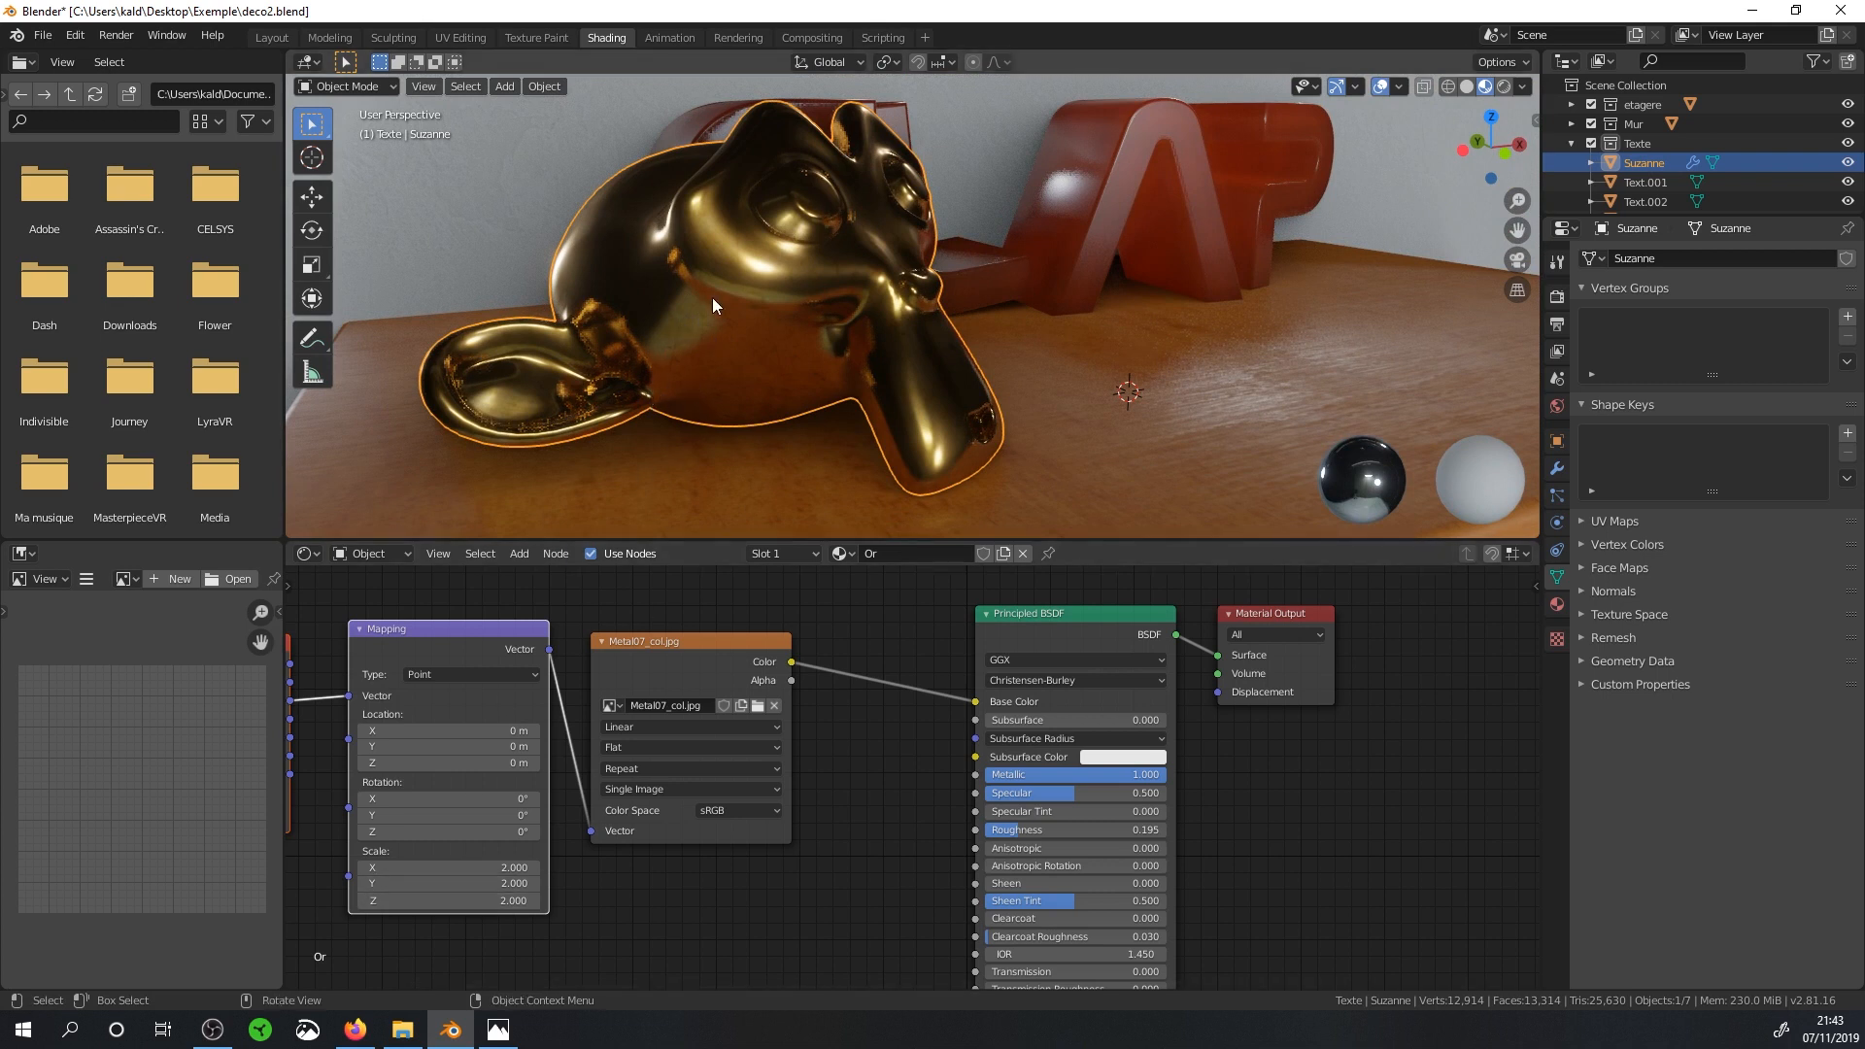
# Duplicate the Metal07_col.jpg node with its Mapping link, place the copy below it and load Metal07_rgh.jpg into it.
pyautogui.scroll(-2, 759, 747)
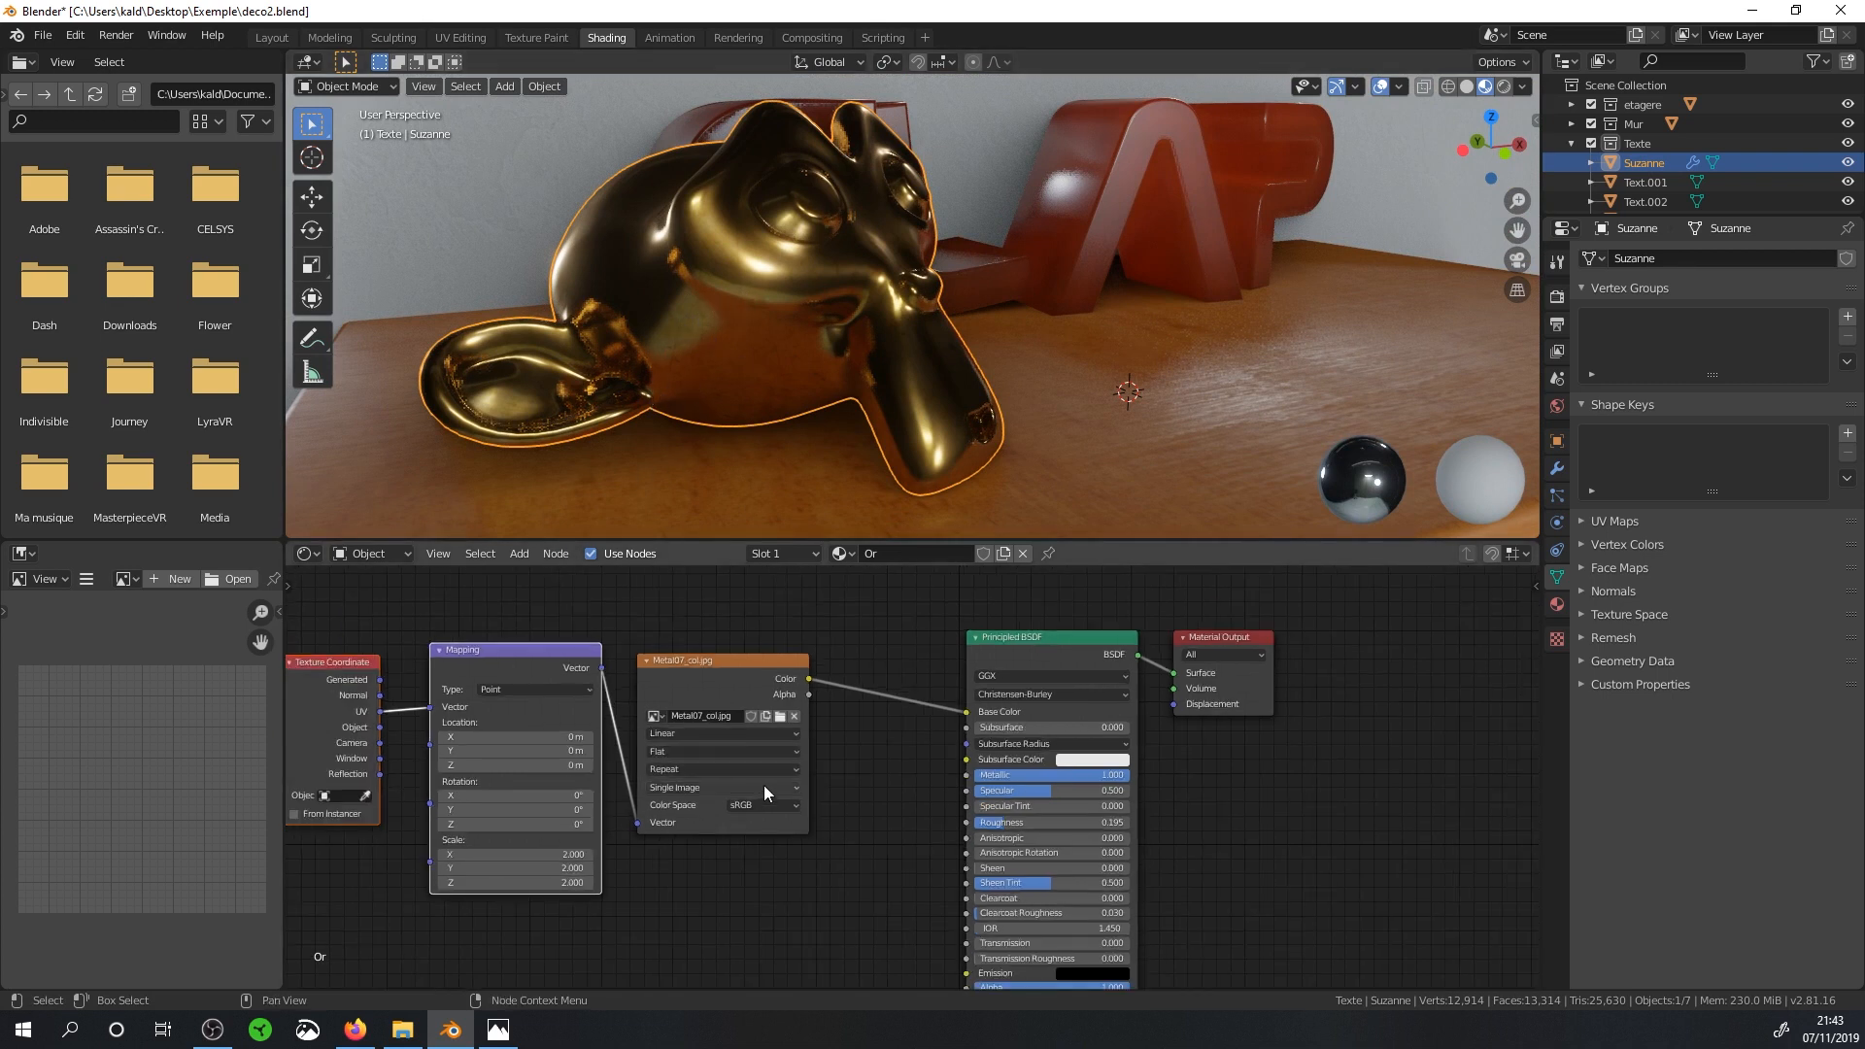
pyautogui.moveTo(763, 785); pyautogui.dragTo(914, 706, button='middle')
pyautogui.click(836, 607)
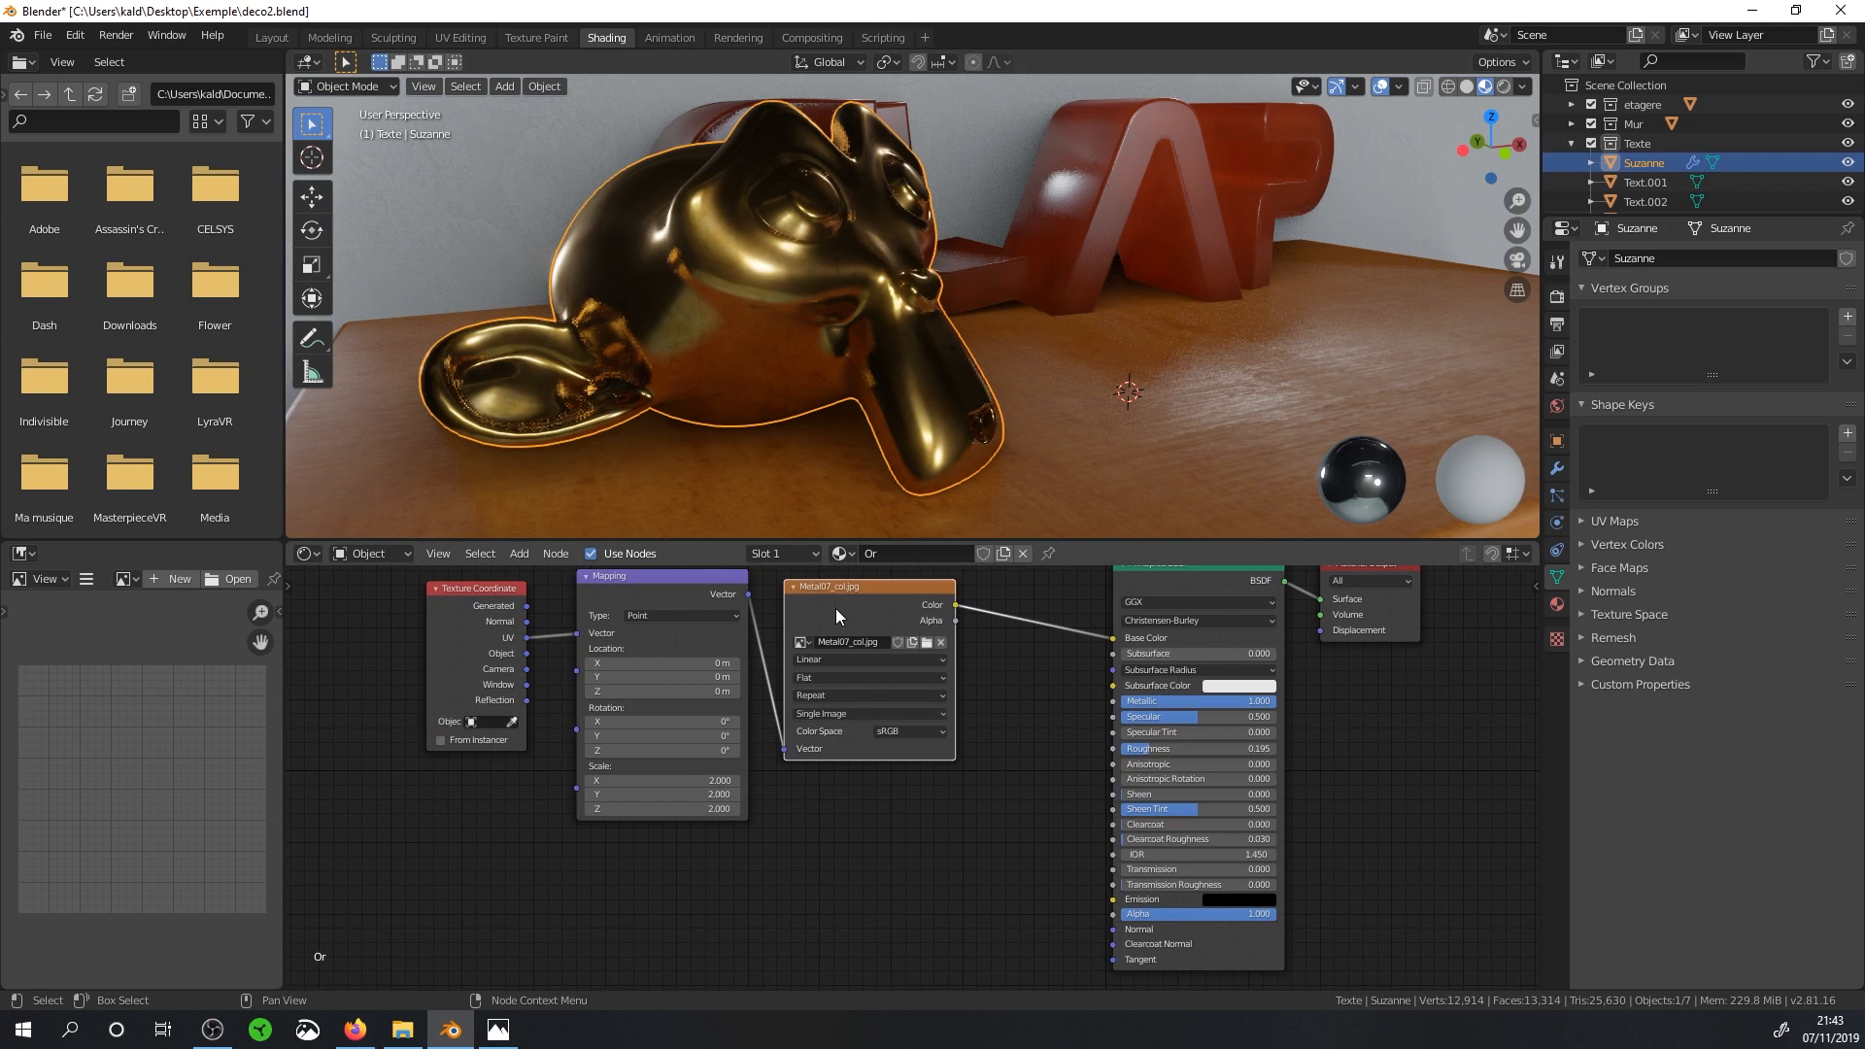
pyautogui.hotkey('shift', 'd')
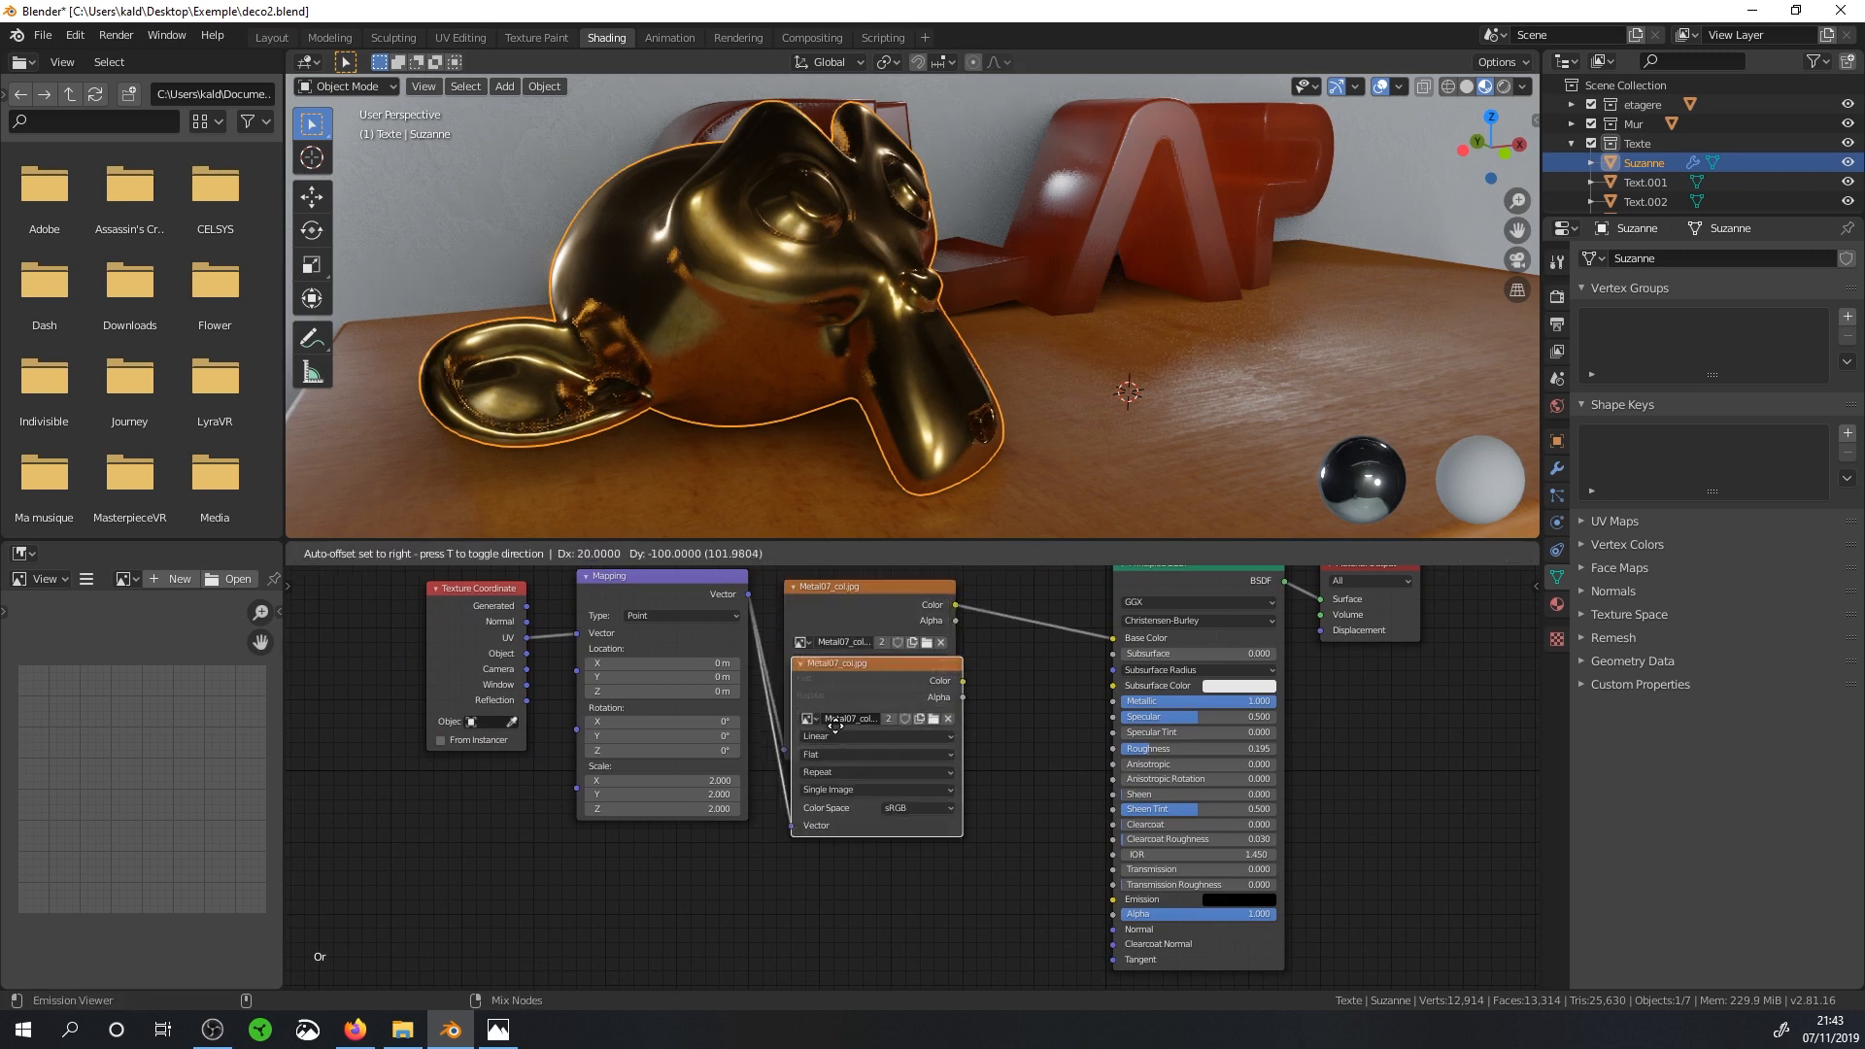
pyautogui.click(837, 851)
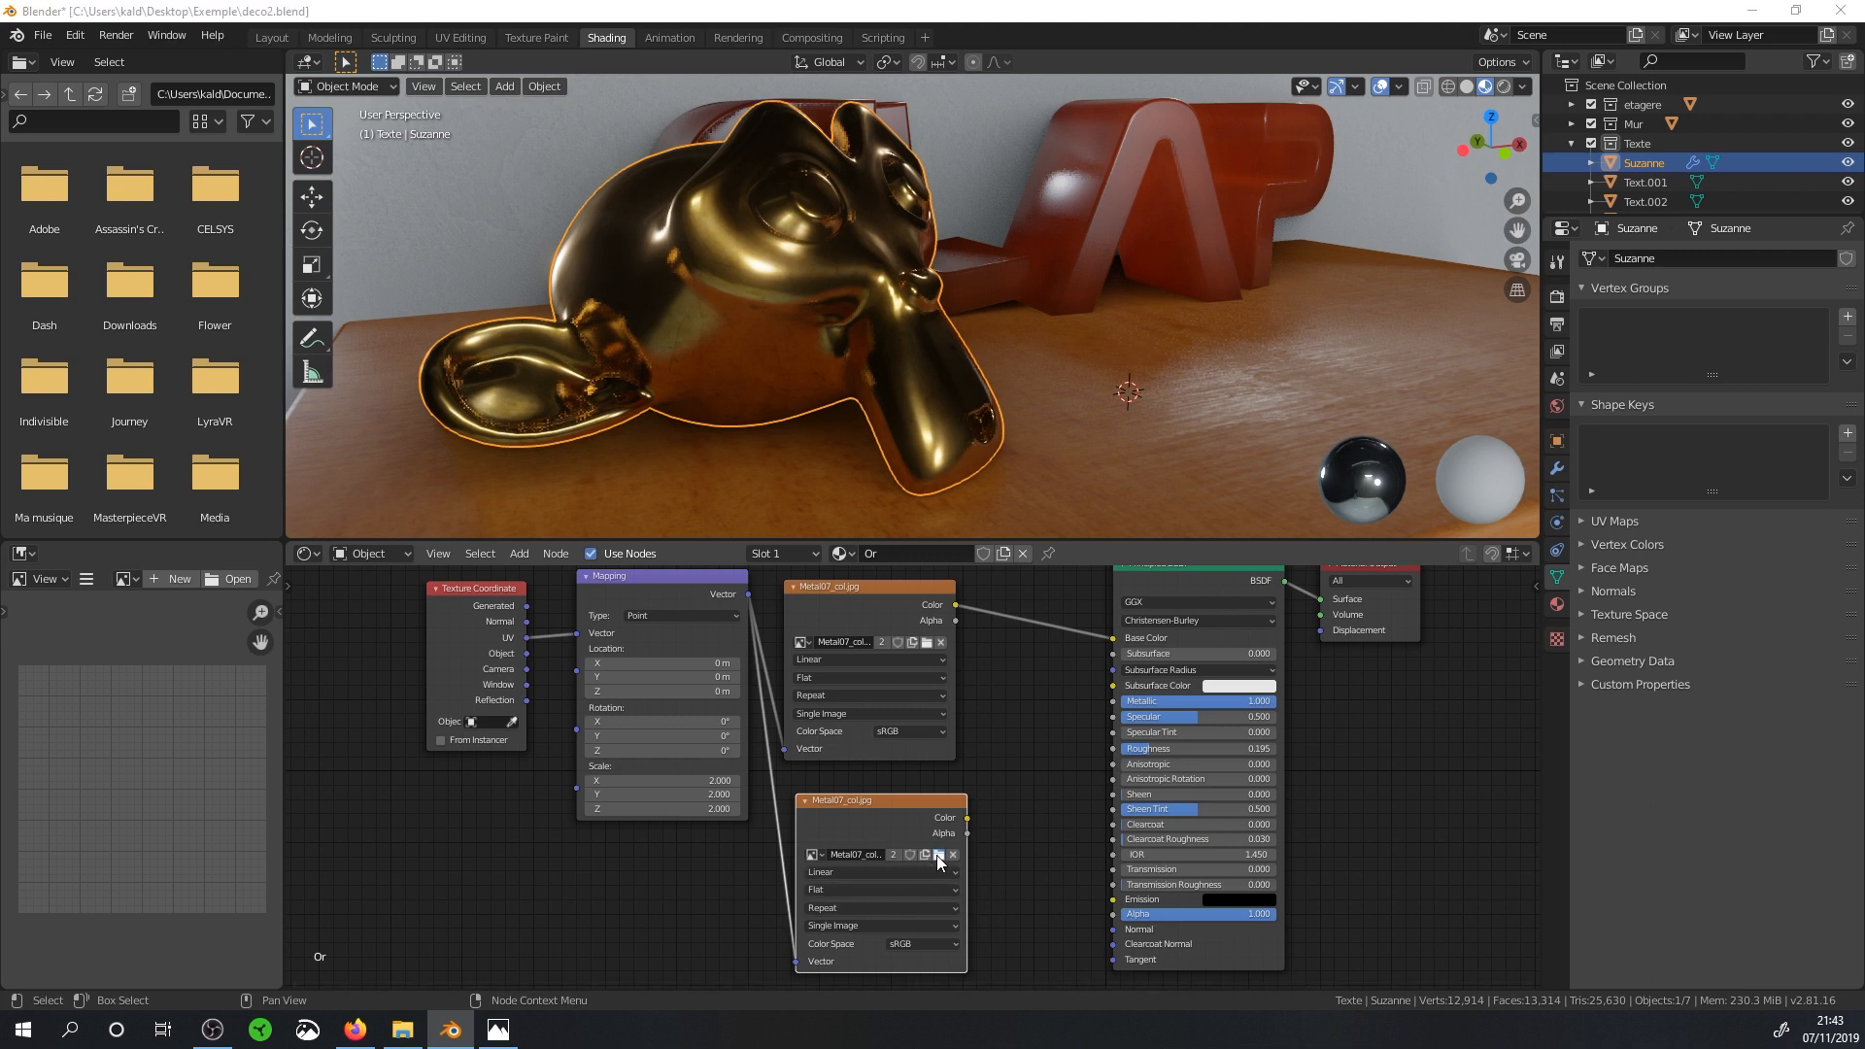
pyautogui.hotkey('alt', 'o')
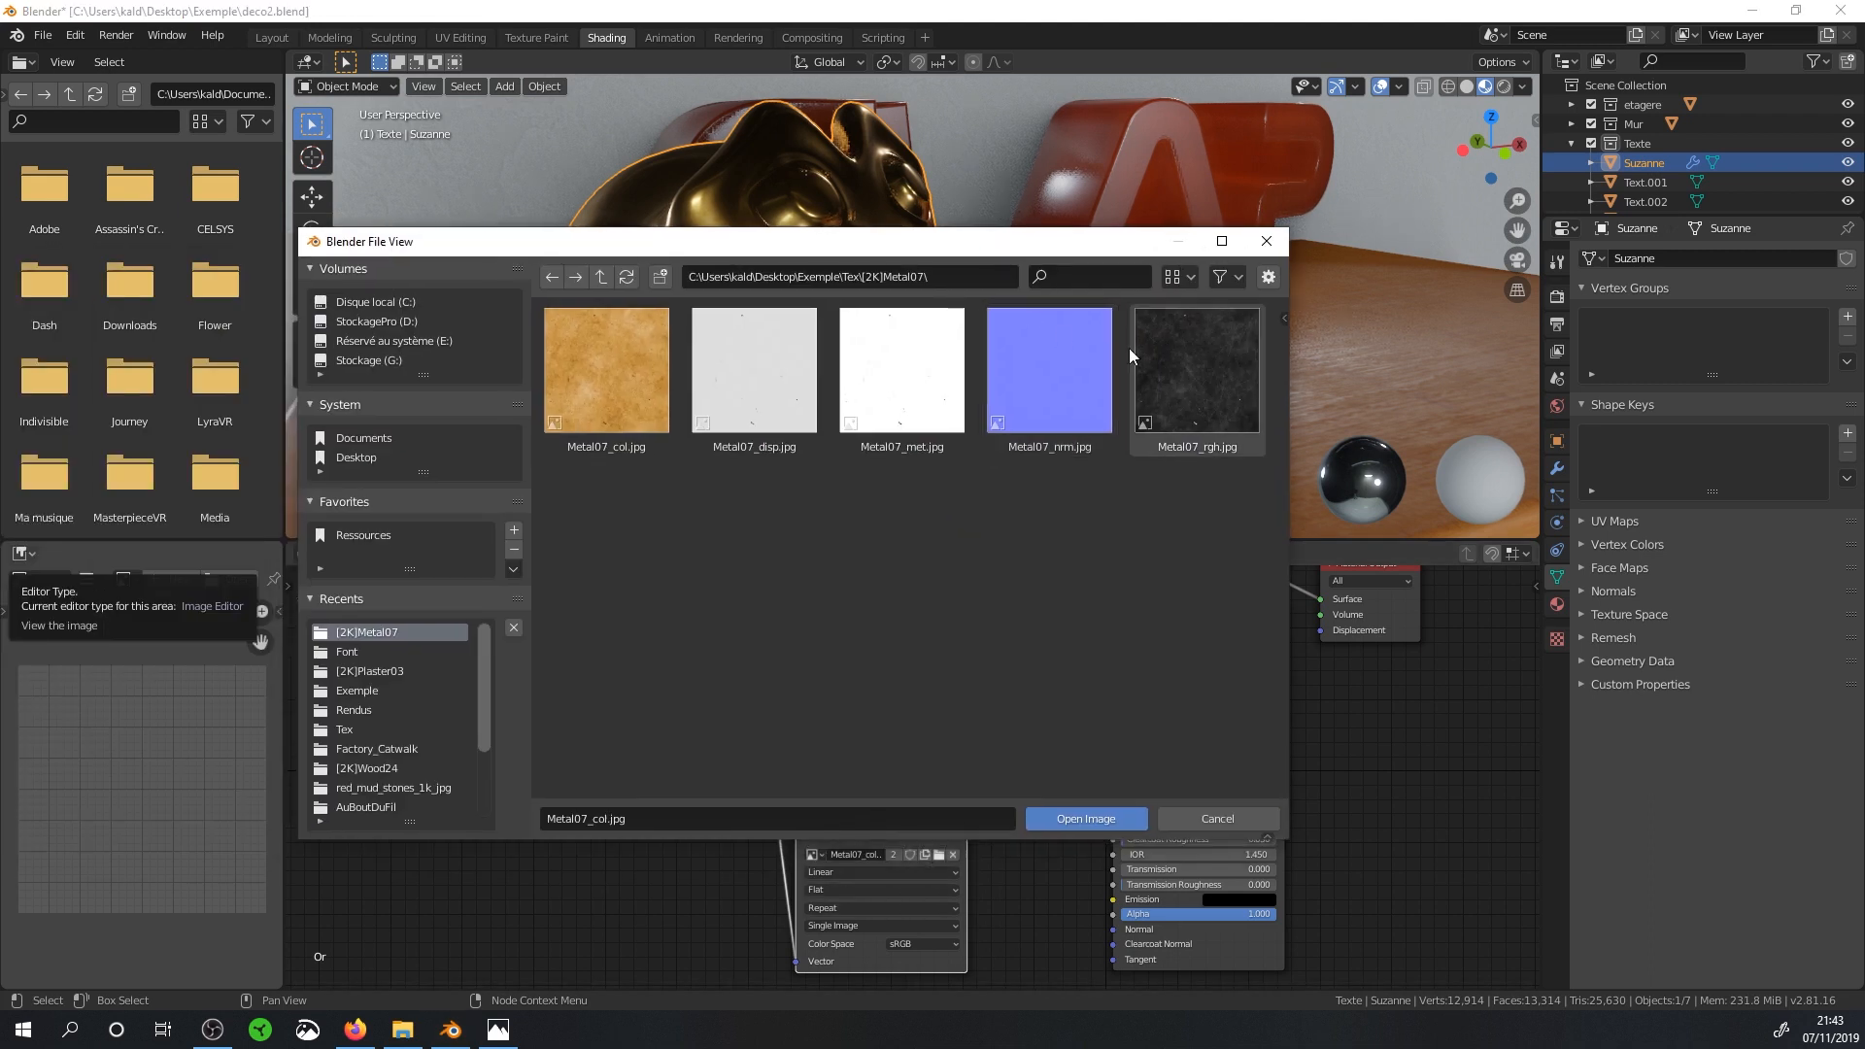
pyautogui.doubleClick(1194, 398)
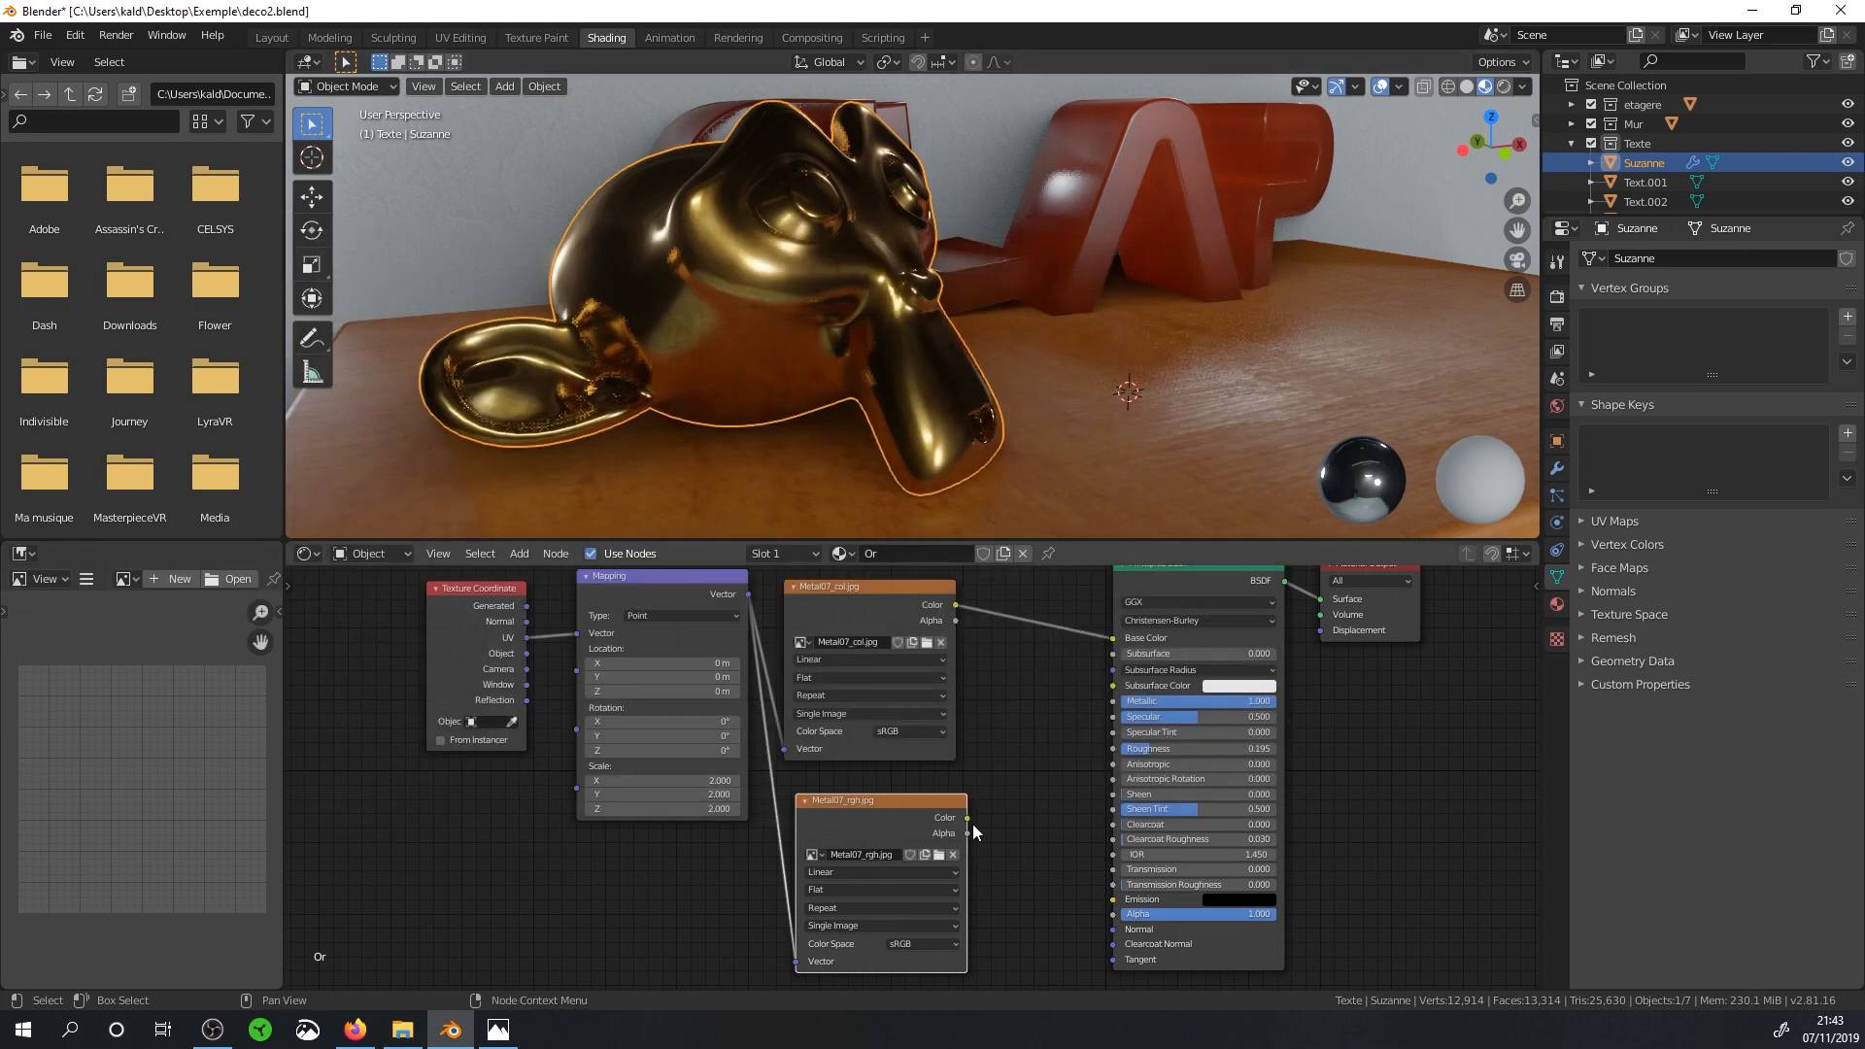
# Connect the Metal07_rgh.jpg Color output to the Principled BSDF's Roughness and move the Metal07_col.jpg node higher.
pyautogui.moveTo(969, 818); pyautogui.dragTo(1112, 748)
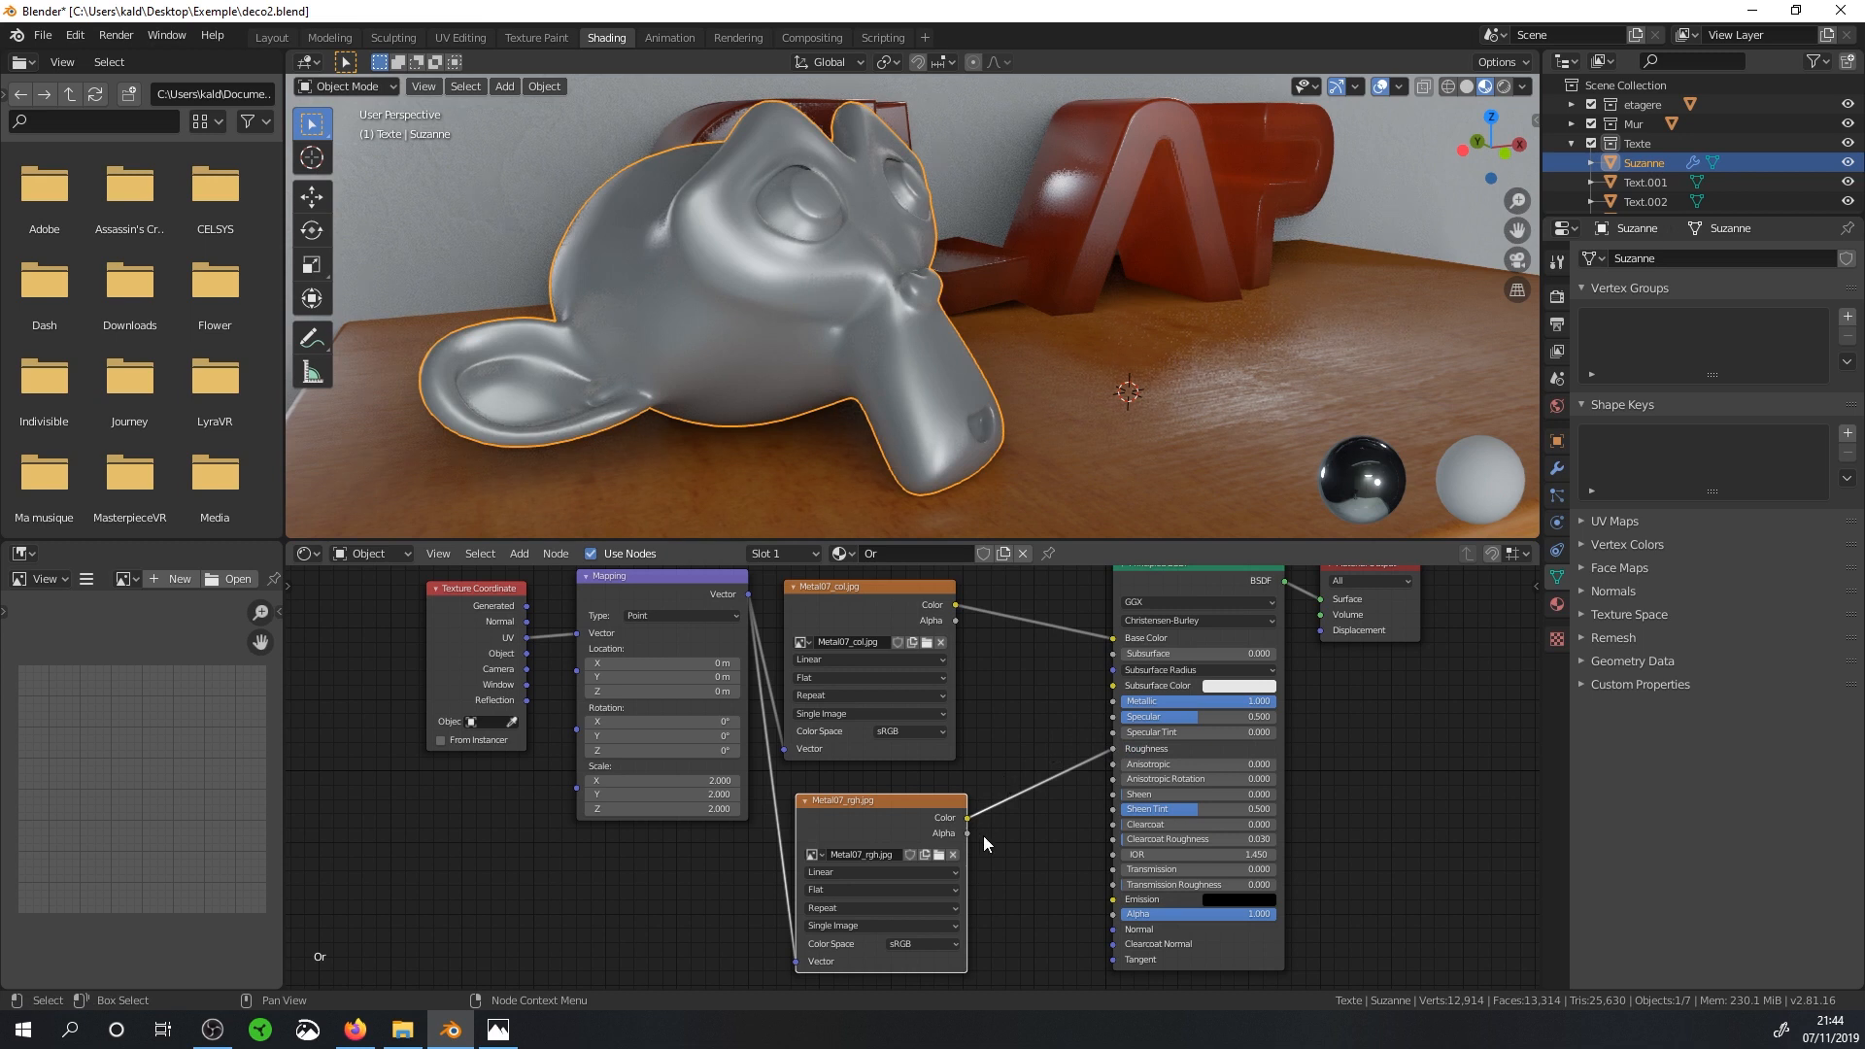
pyautogui.scroll(-1, 981, 834)
pyautogui.moveTo(871, 688); pyautogui.dragTo(892, 612)
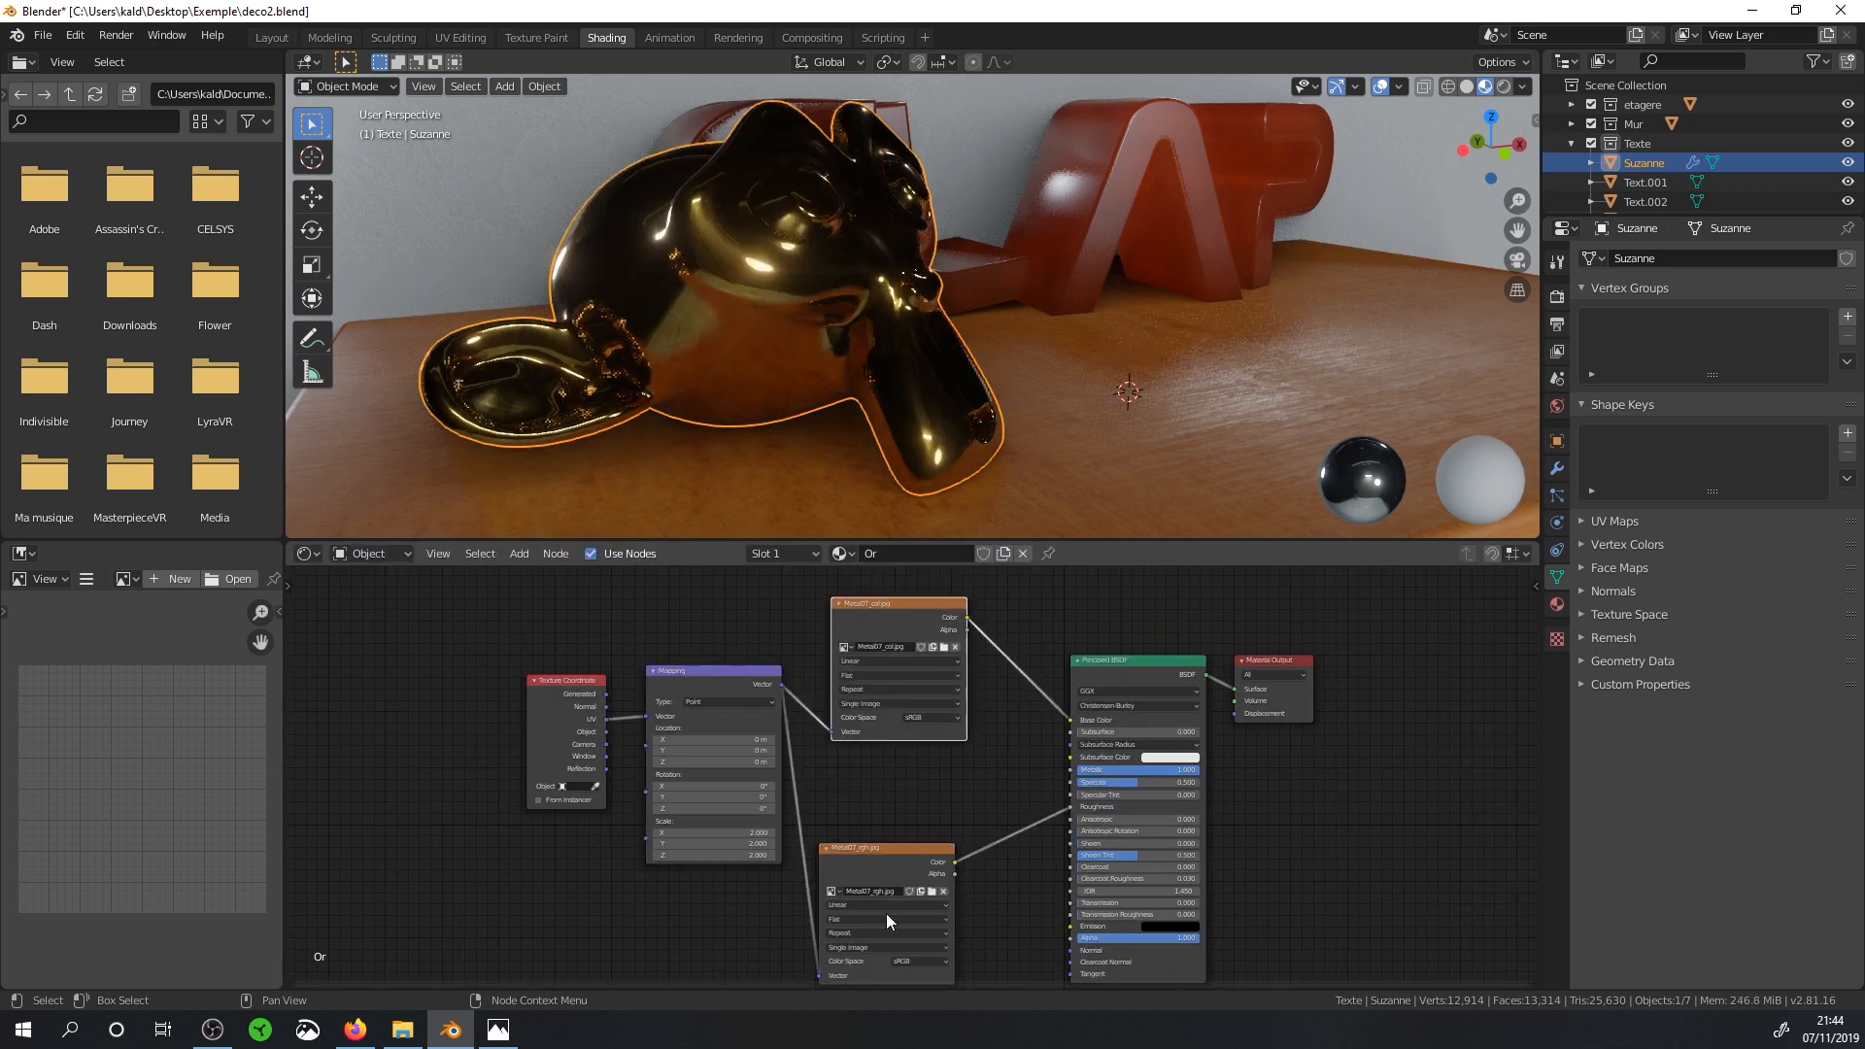
# Set the Metal07_rgh.jpg node's color space to Non-Color and move the node lower, aligned under the color texture.
pyautogui.click(907, 958)
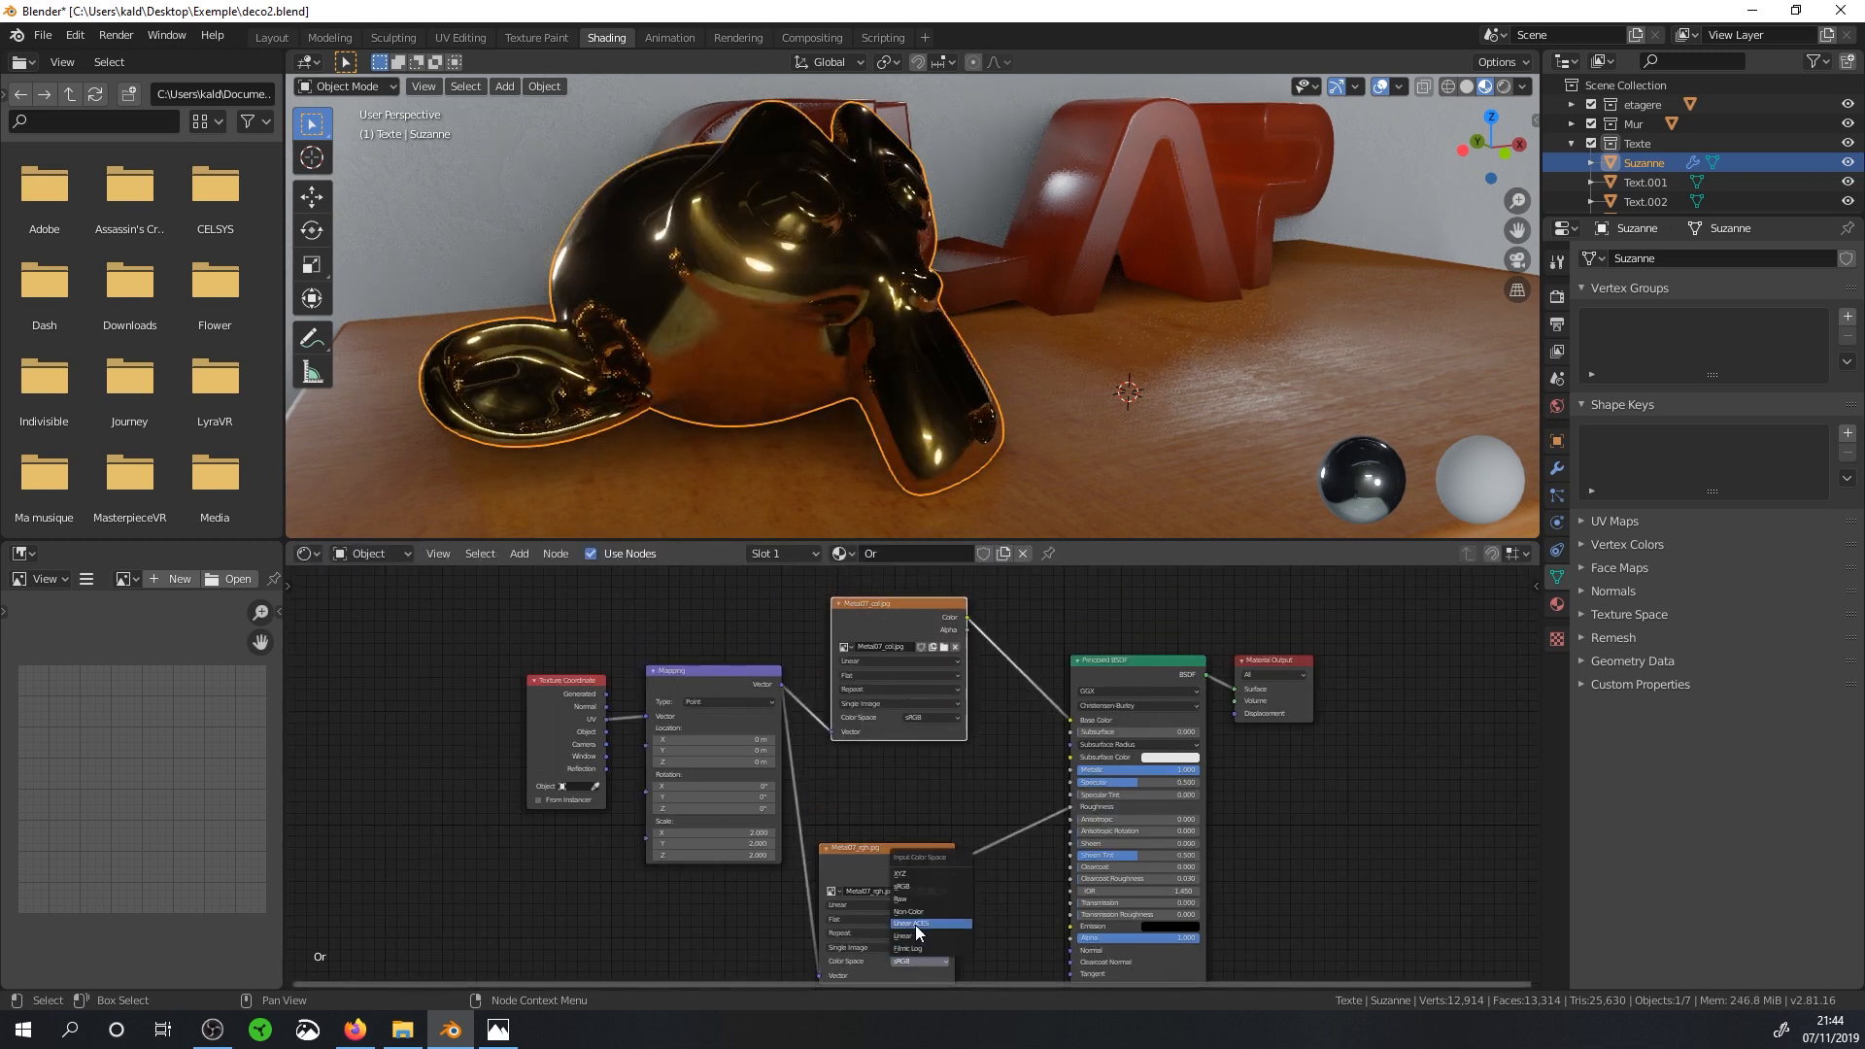
pyautogui.click(917, 912)
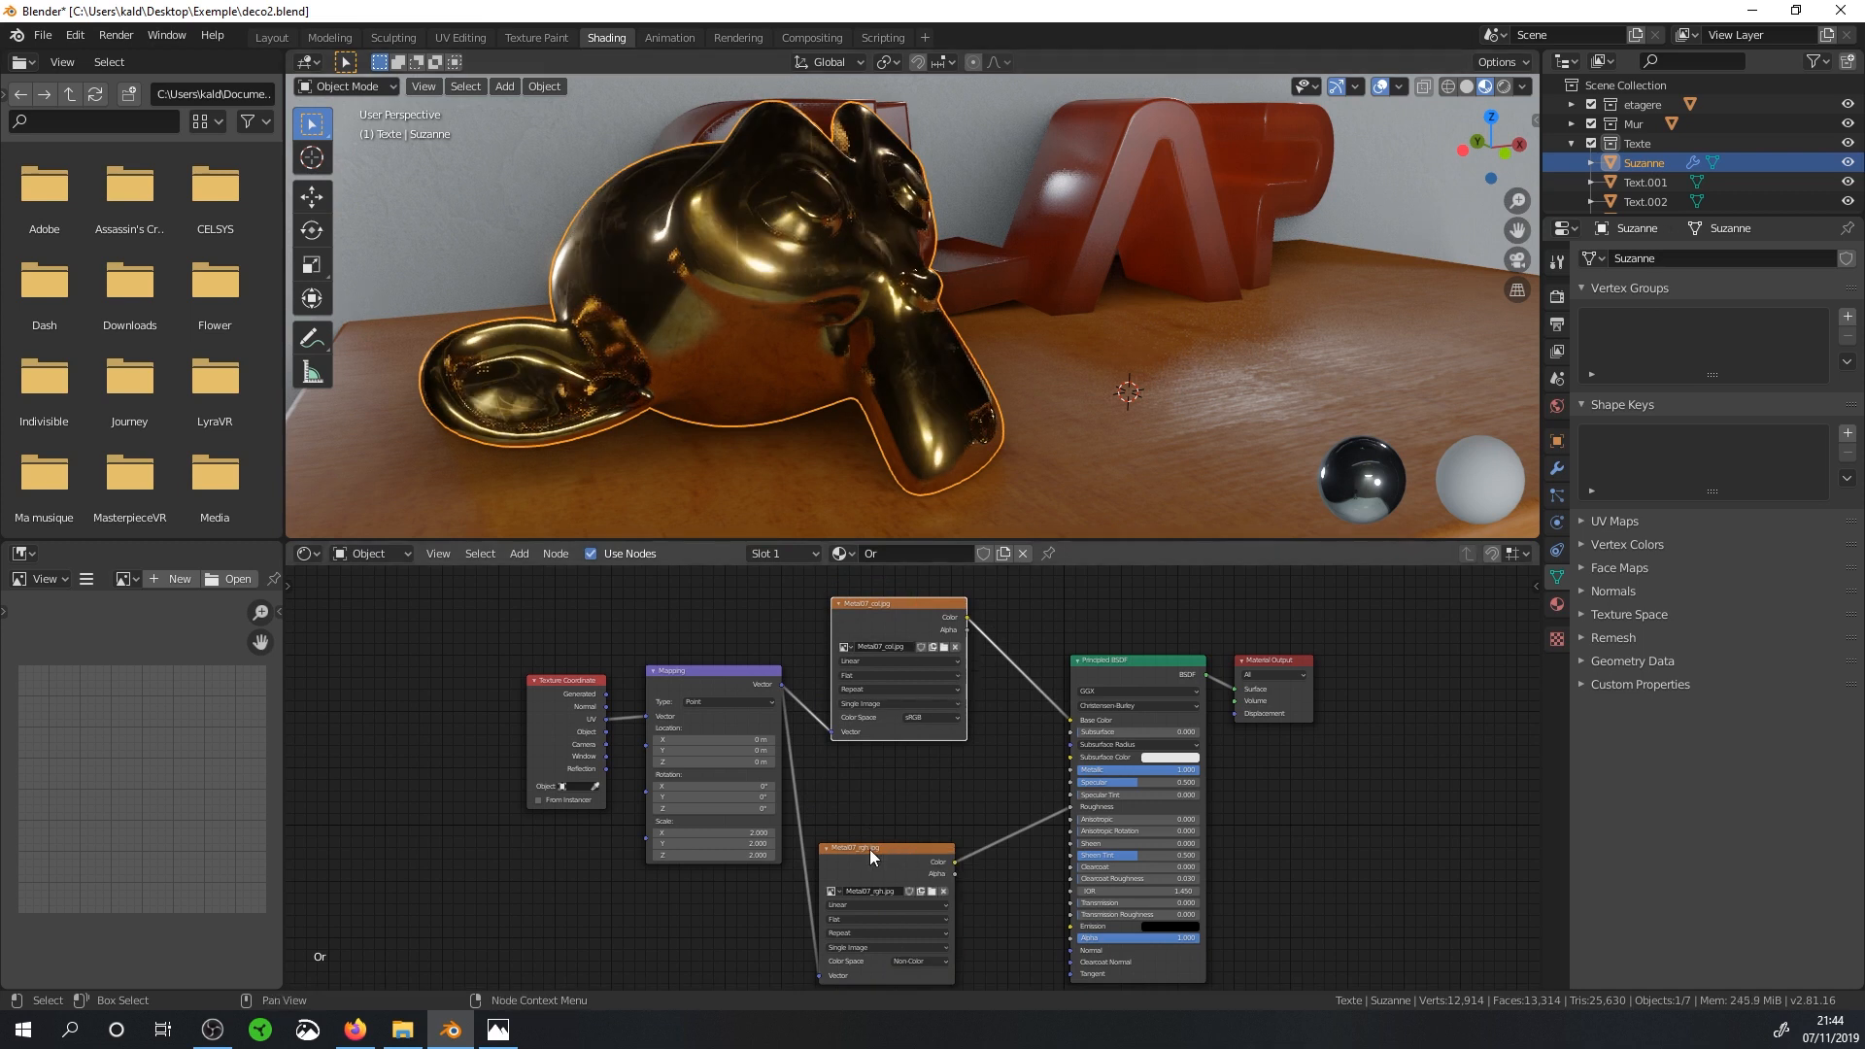
pyautogui.moveTo(874, 848); pyautogui.dragTo(908, 889)
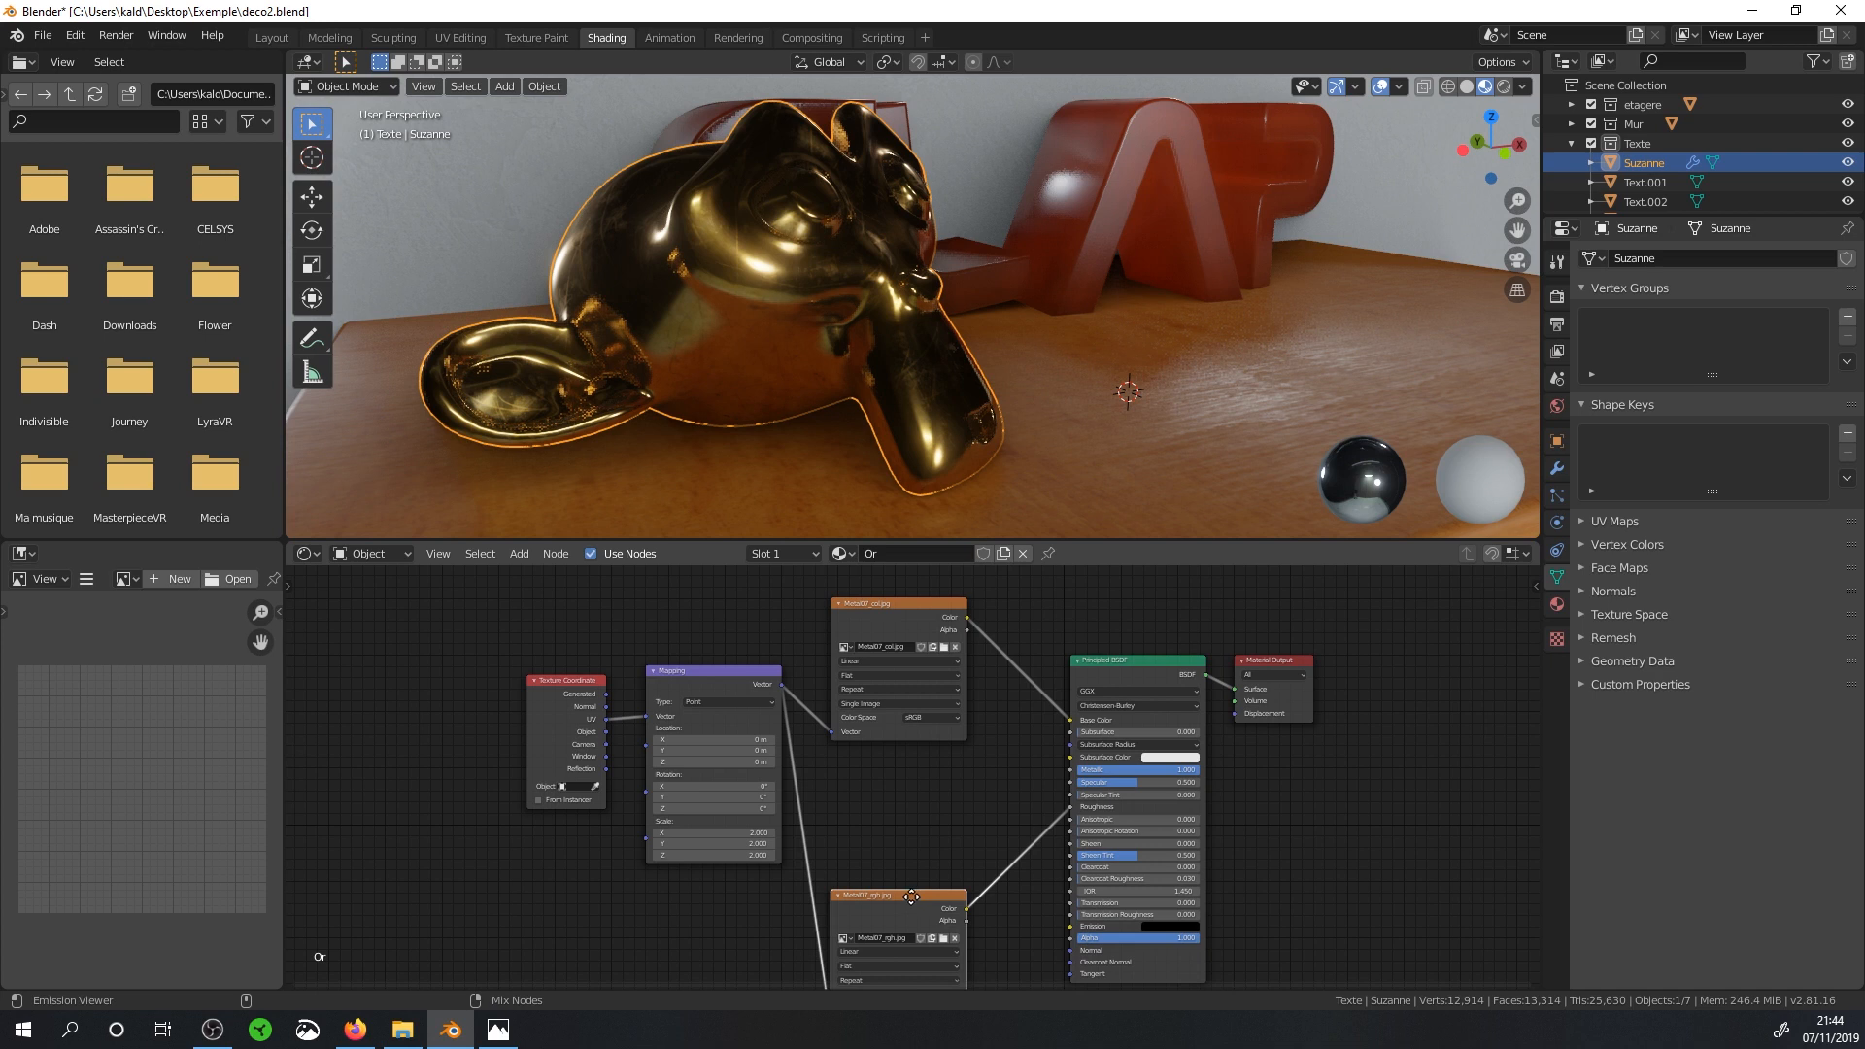
# Duplicate the Metal07_rgh.jpg node with its Mapping link, place the copy between the two texture nodes and choose Metal07_met.jpg as its replacement image.
pyautogui.hotkey('shift', 'd')
pyautogui.click(912, 750)
pyautogui.moveTo(899, 609); pyautogui.dragTo(897, 585)
pyautogui.moveTo(884, 760); pyautogui.dragTo(886, 745)
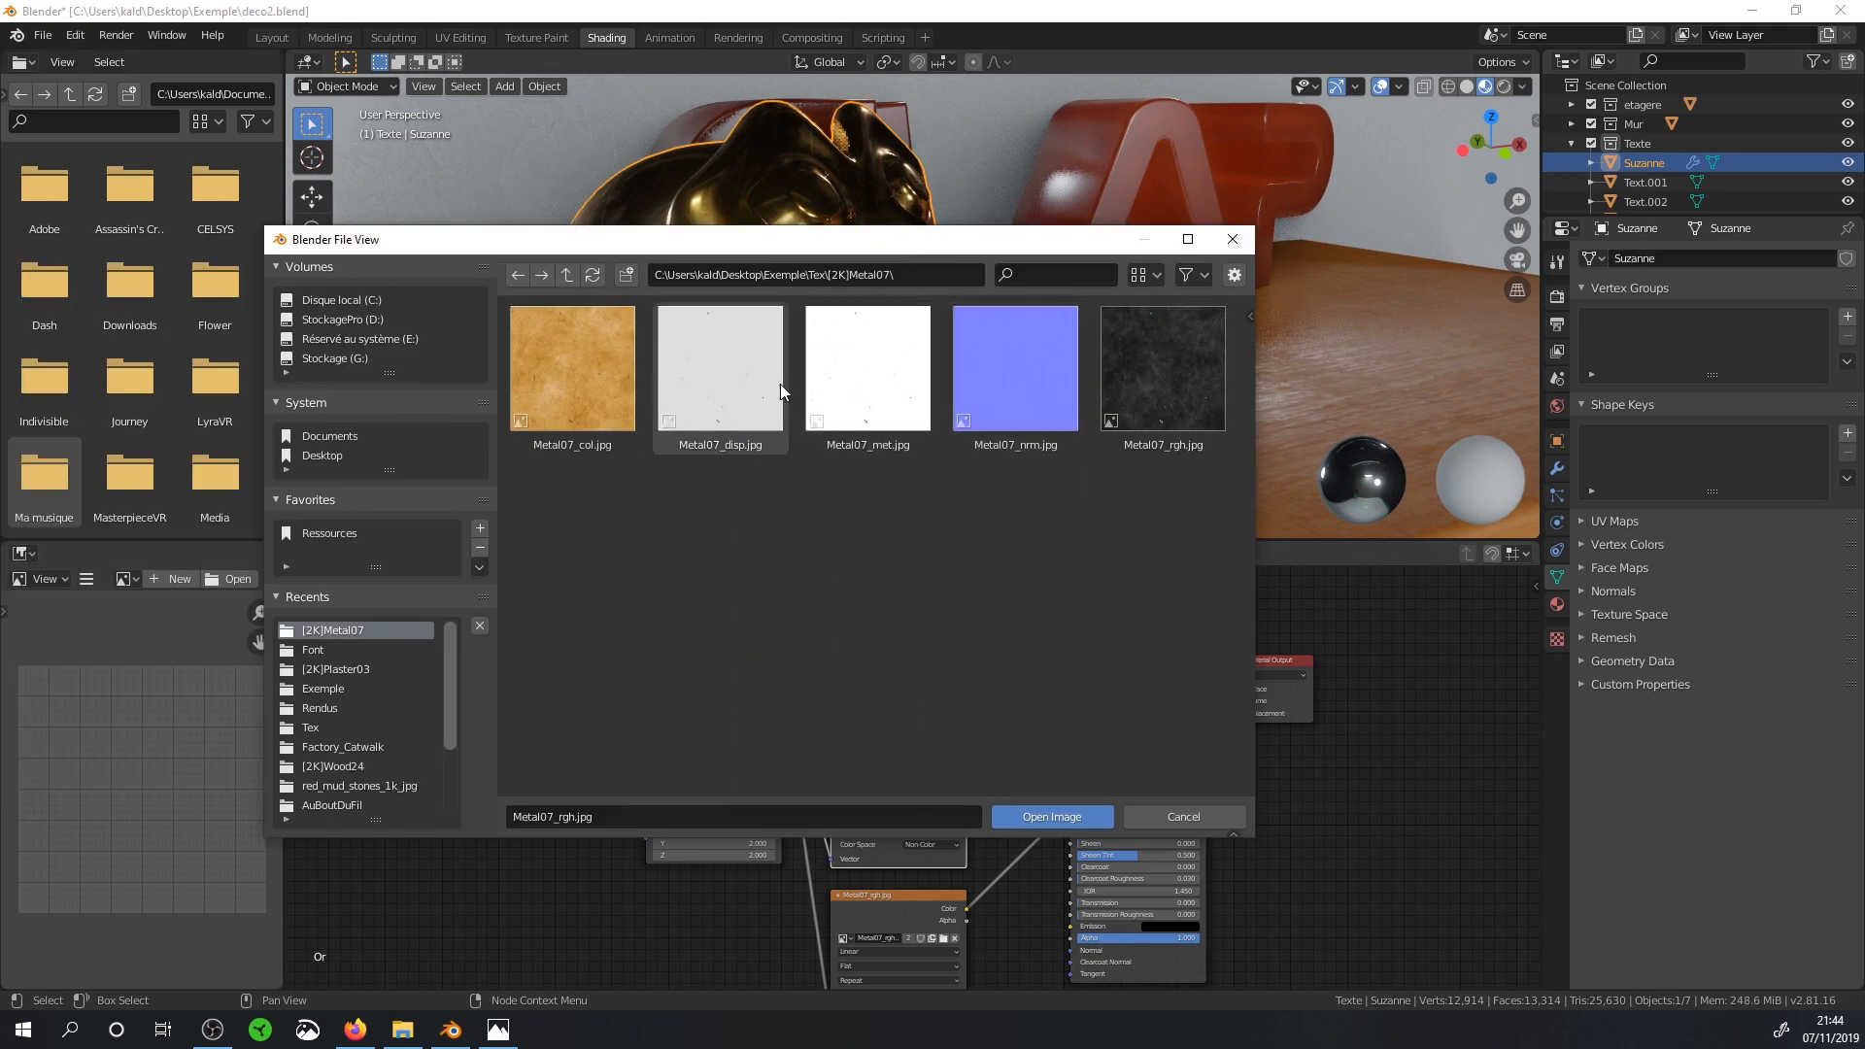
pyautogui.click(875, 413)
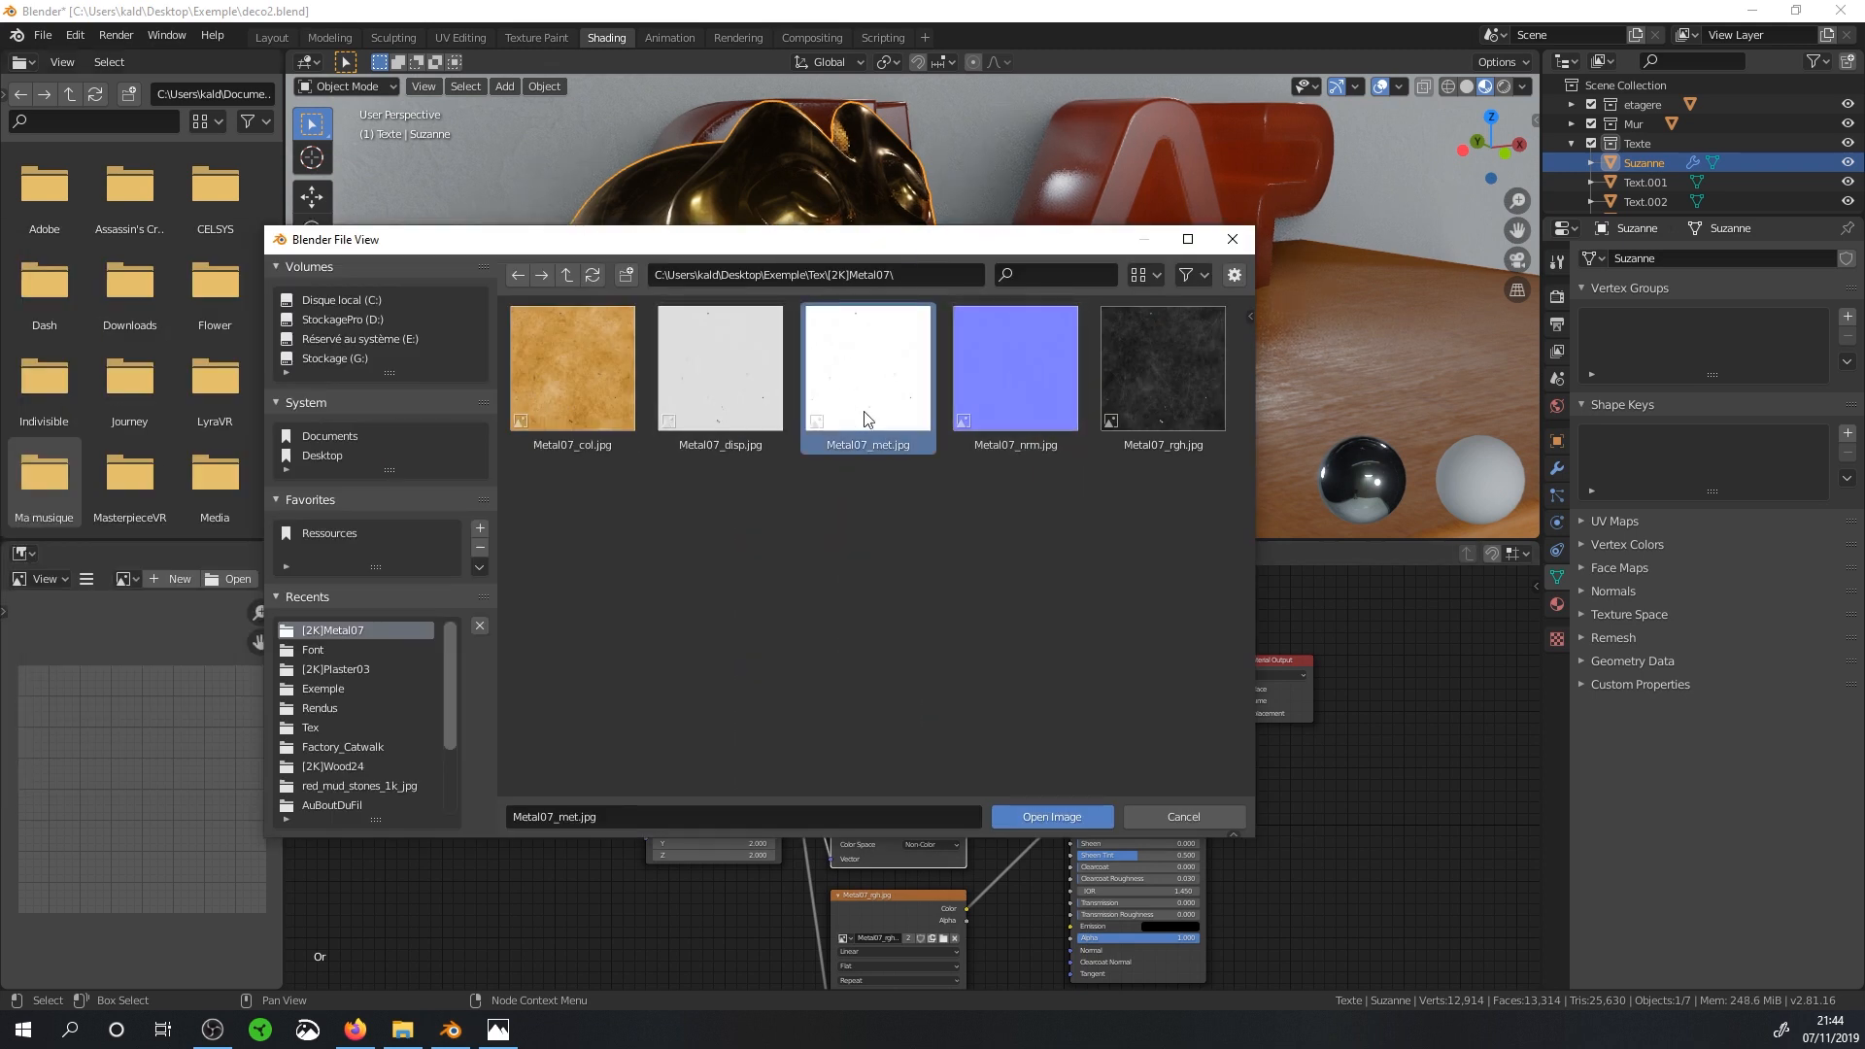
# Switch to File Explorer, examine Metal07_met.jpg enlarged in Photos, and close both windows to return to Blender.
pyautogui.click(403, 1029)
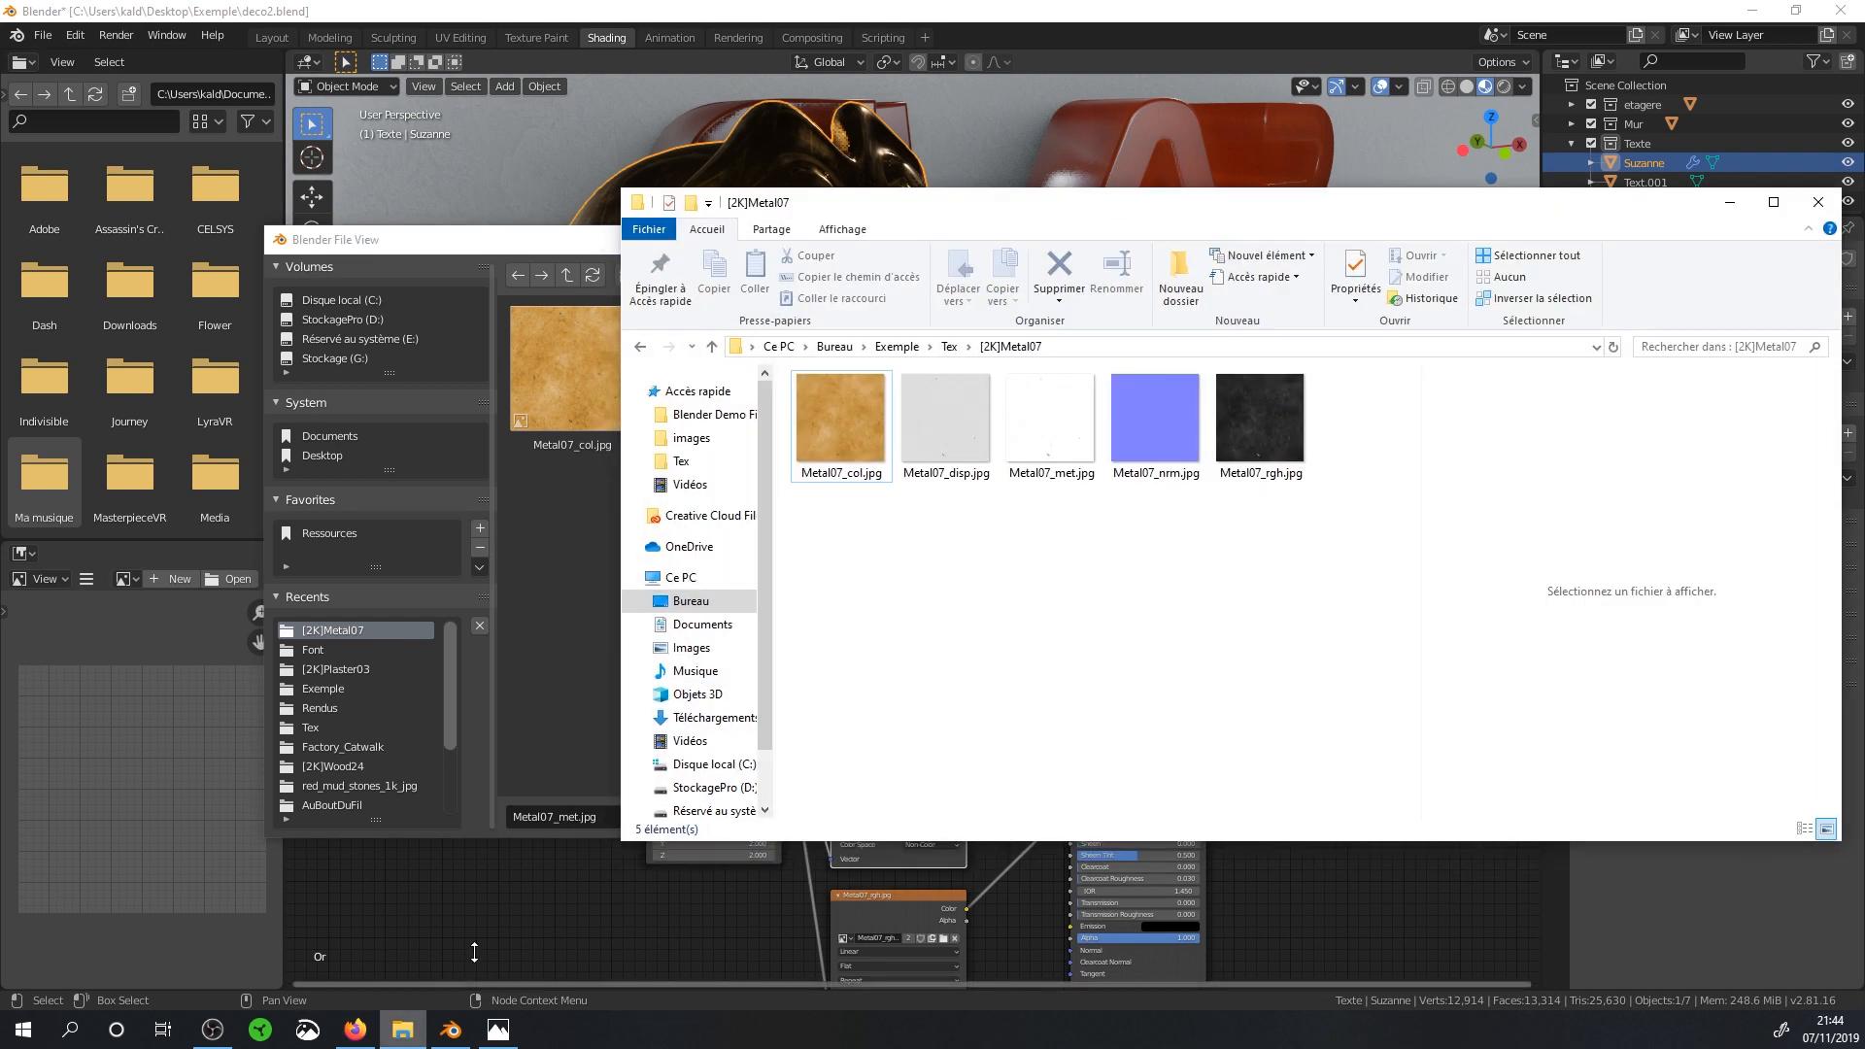
pyautogui.doubleClick(1020, 445)
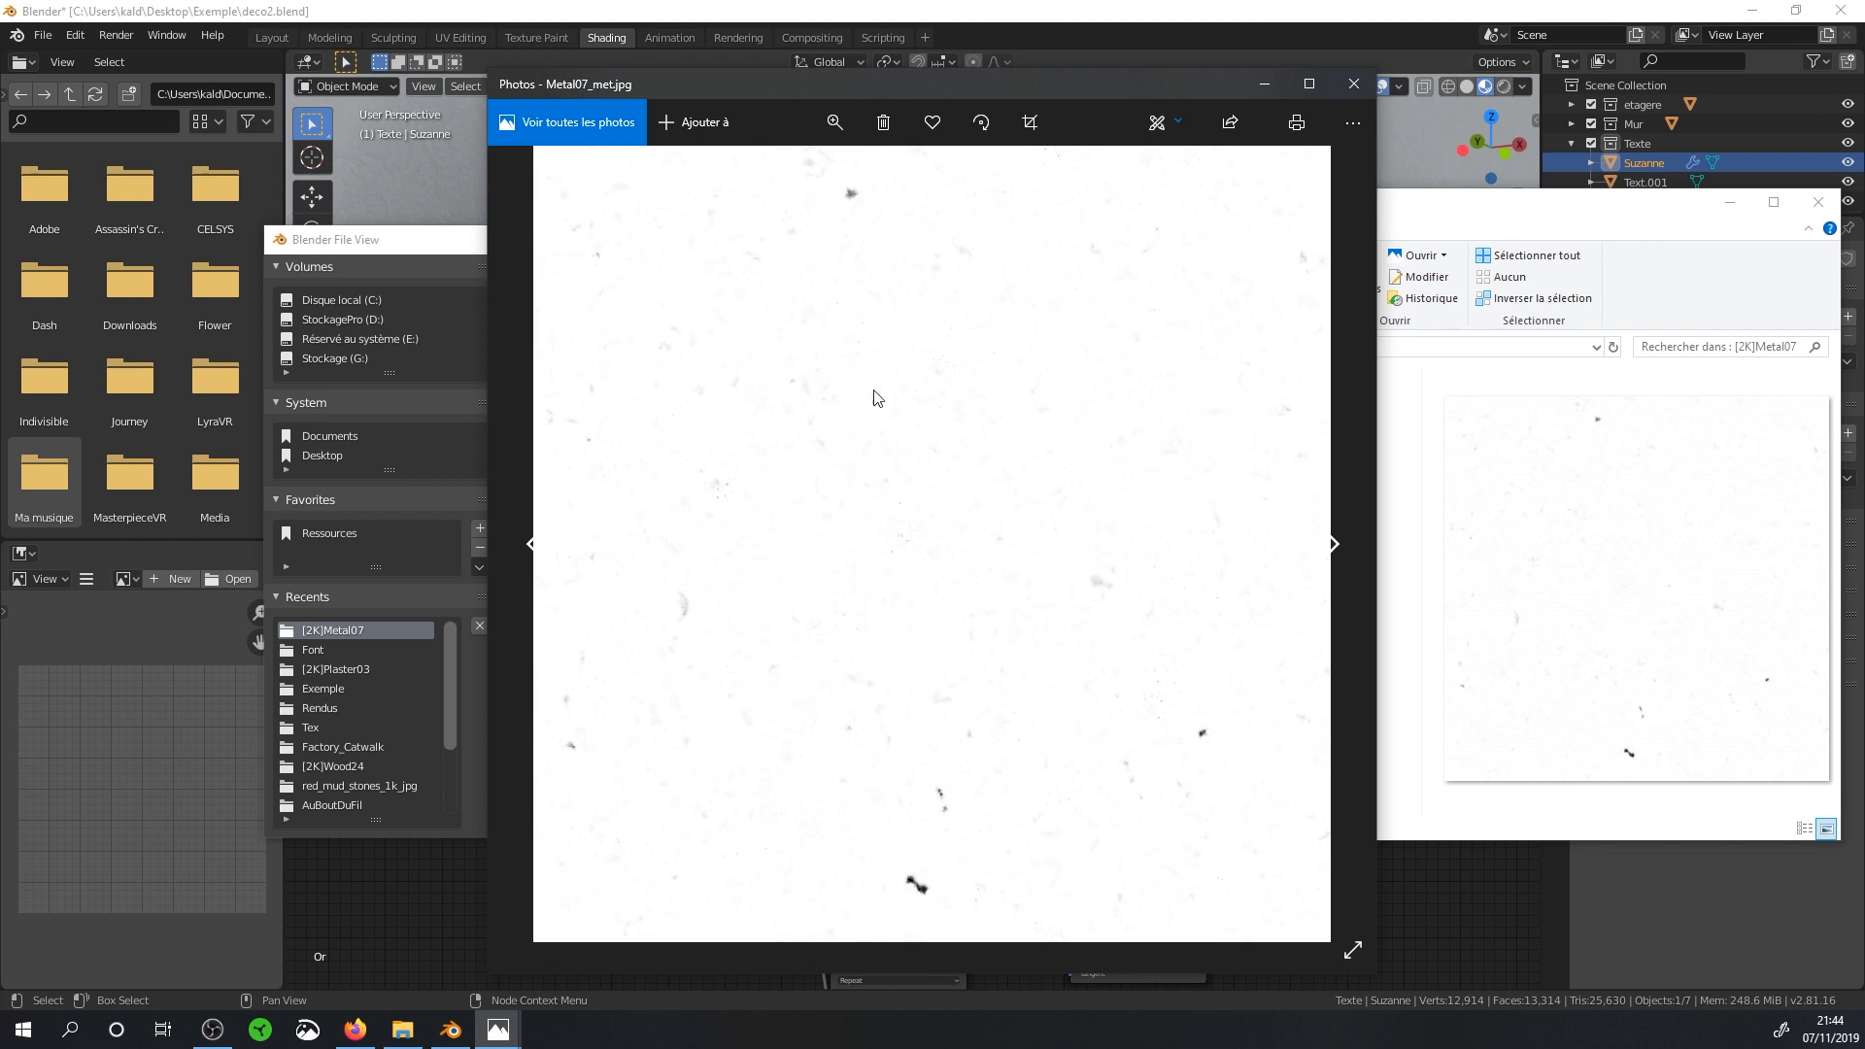
pyautogui.click(1353, 83)
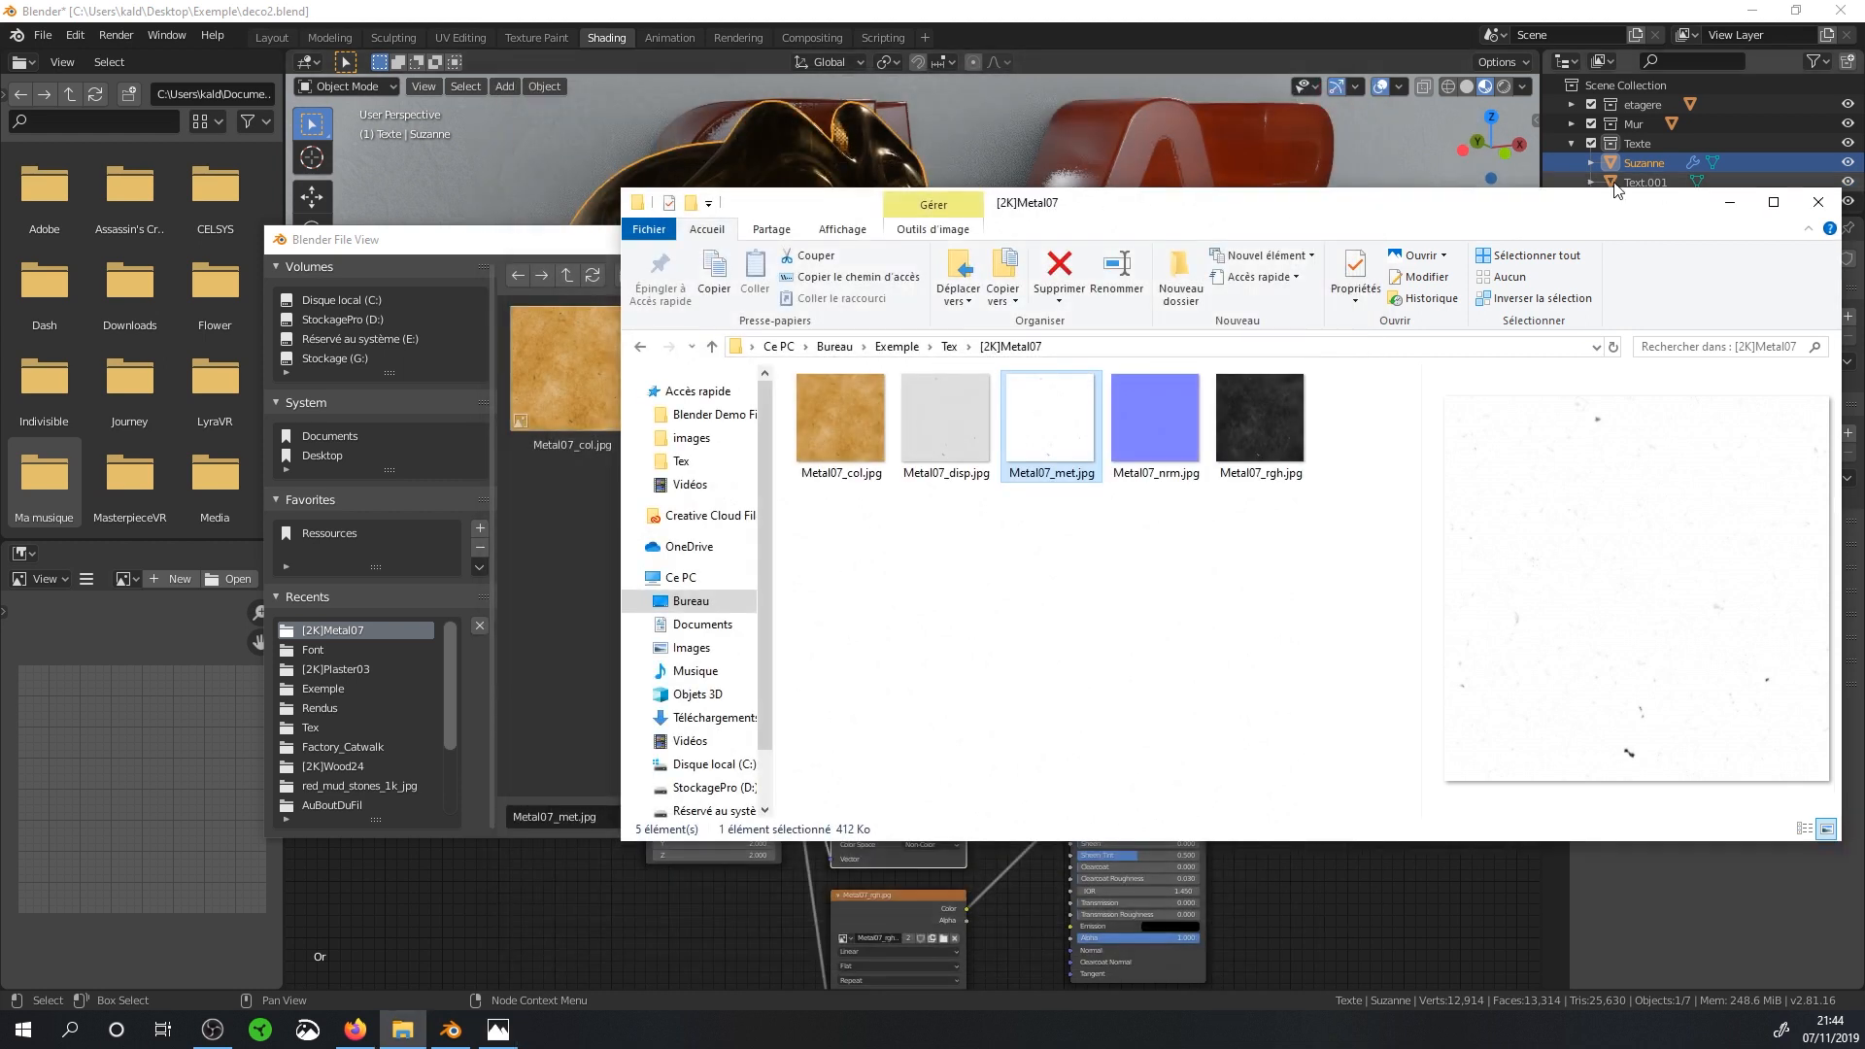
pyautogui.click(1835, 207)
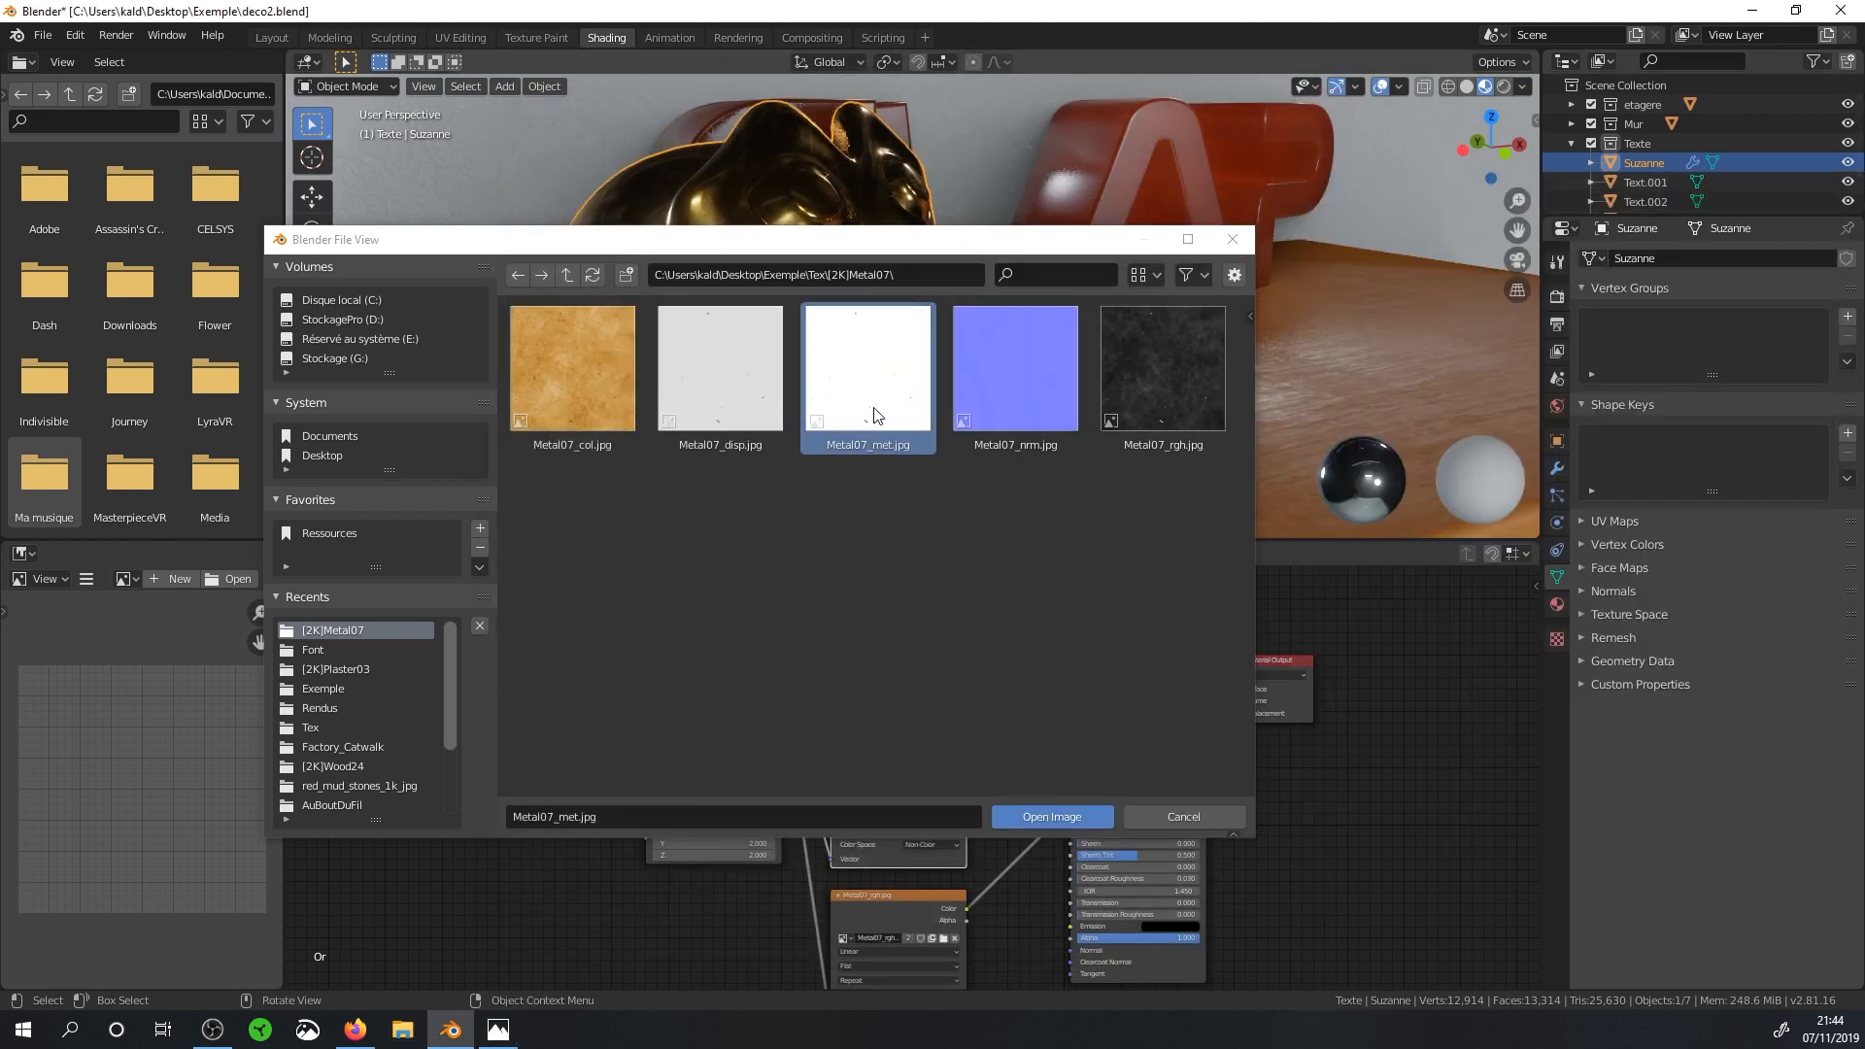
# Load Metal07_met.jpg into the duplicated node, connect its Color output to the Principled BSDF's Metallic and inspect the monkey from several angles.
pyautogui.click(1036, 816)
pyautogui.scroll(4, 1001, 748)
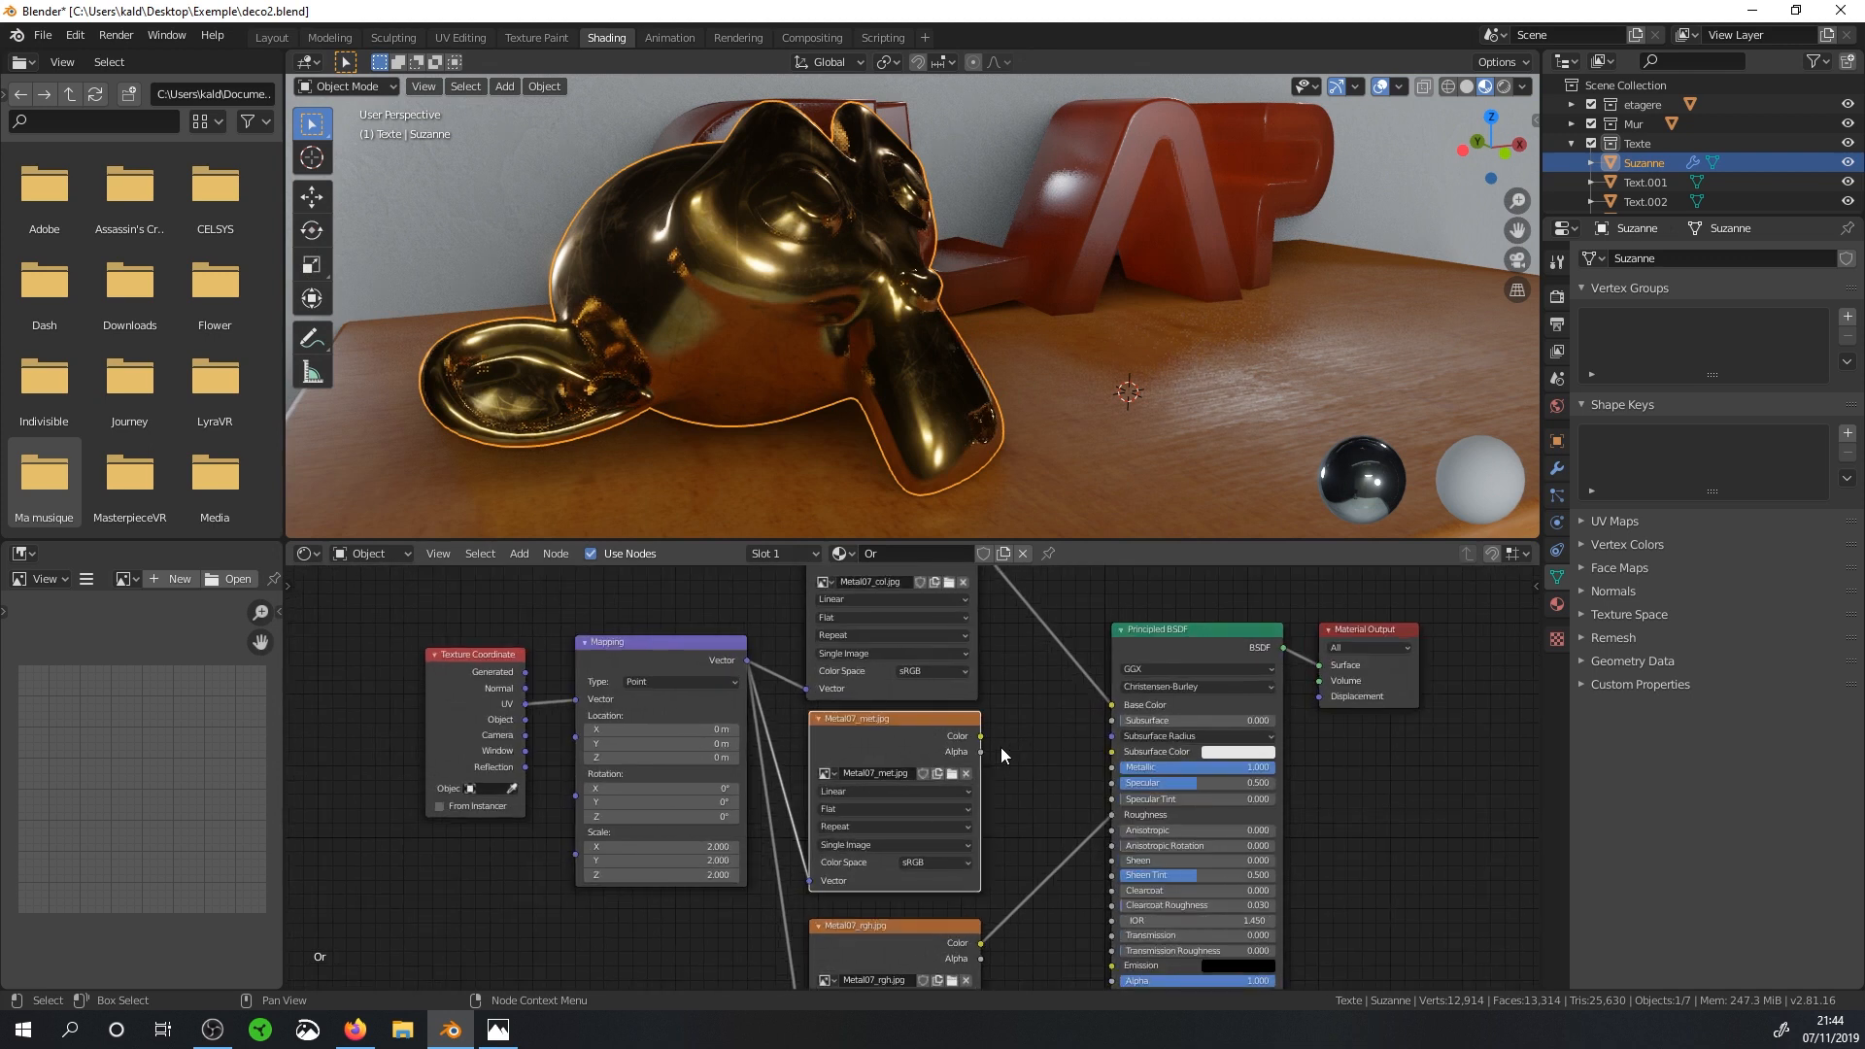
pyautogui.moveTo(992, 730); pyautogui.dragTo(1146, 766)
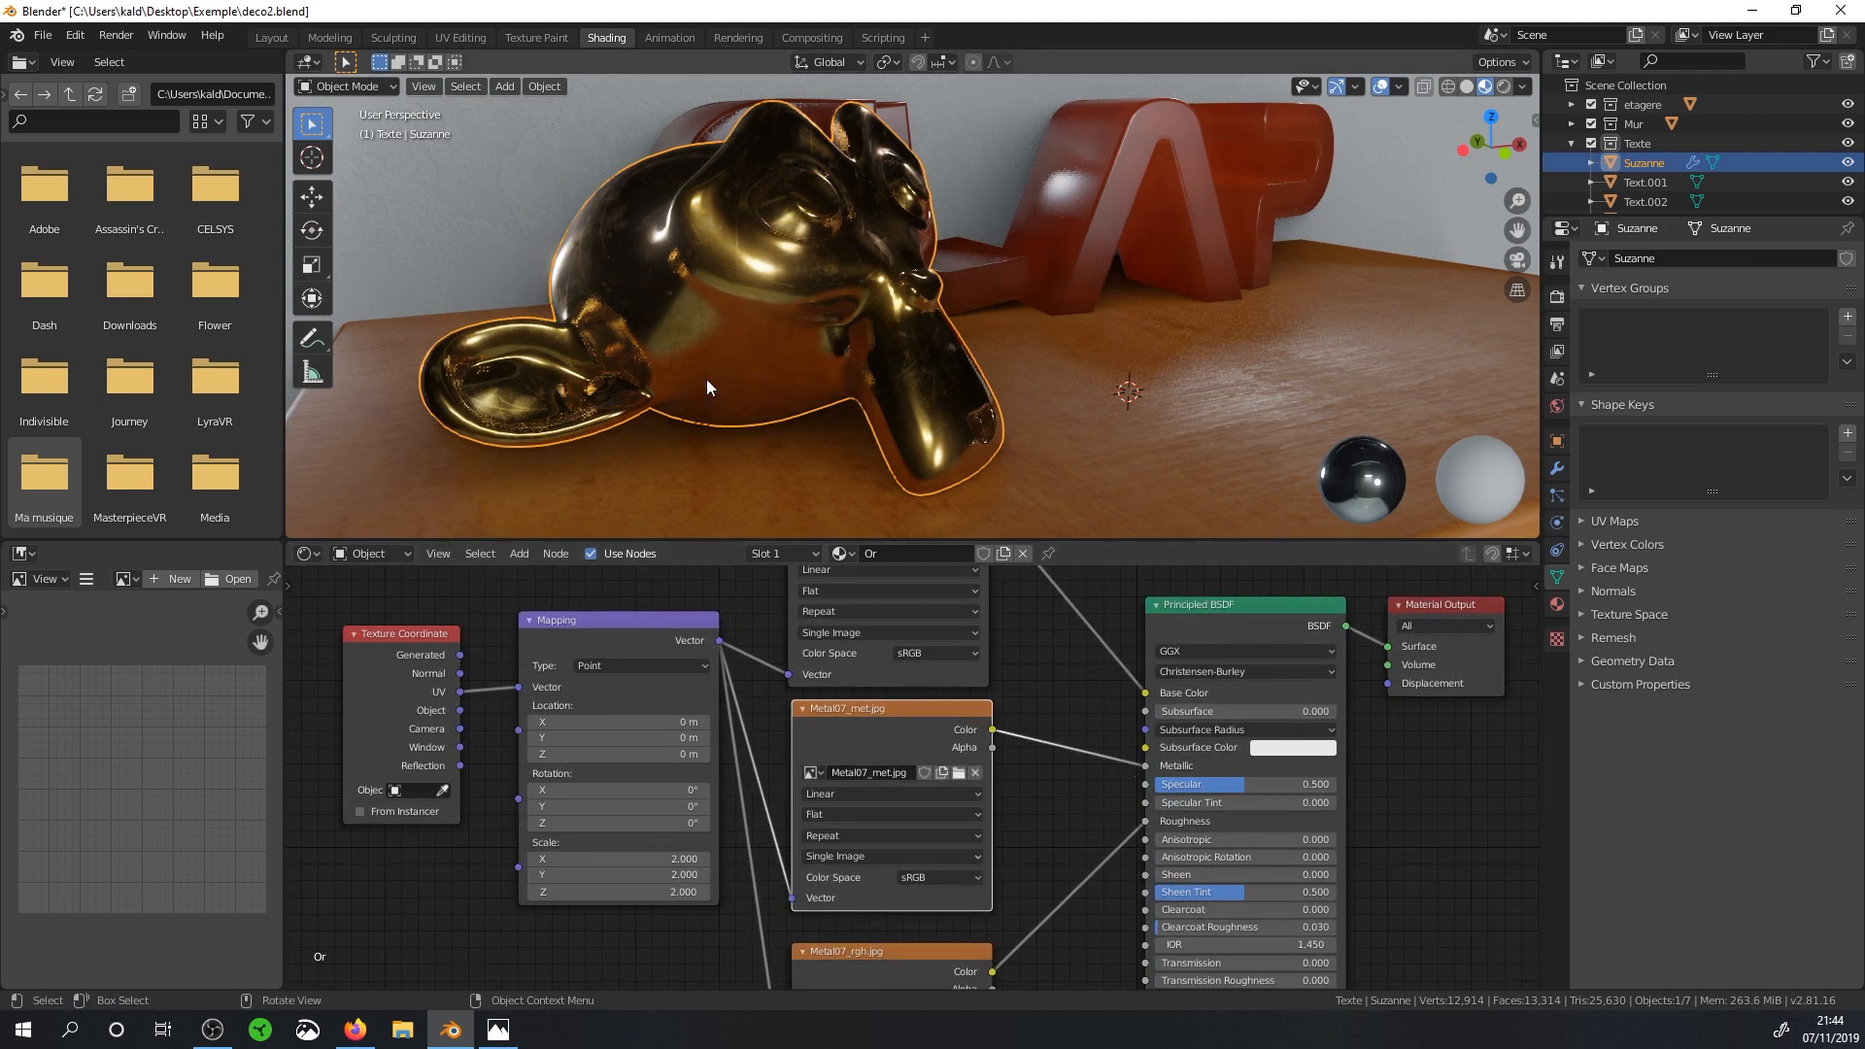
pyautogui.moveTo(620, 419); pyautogui.dragTo(672, 432, button='middle')
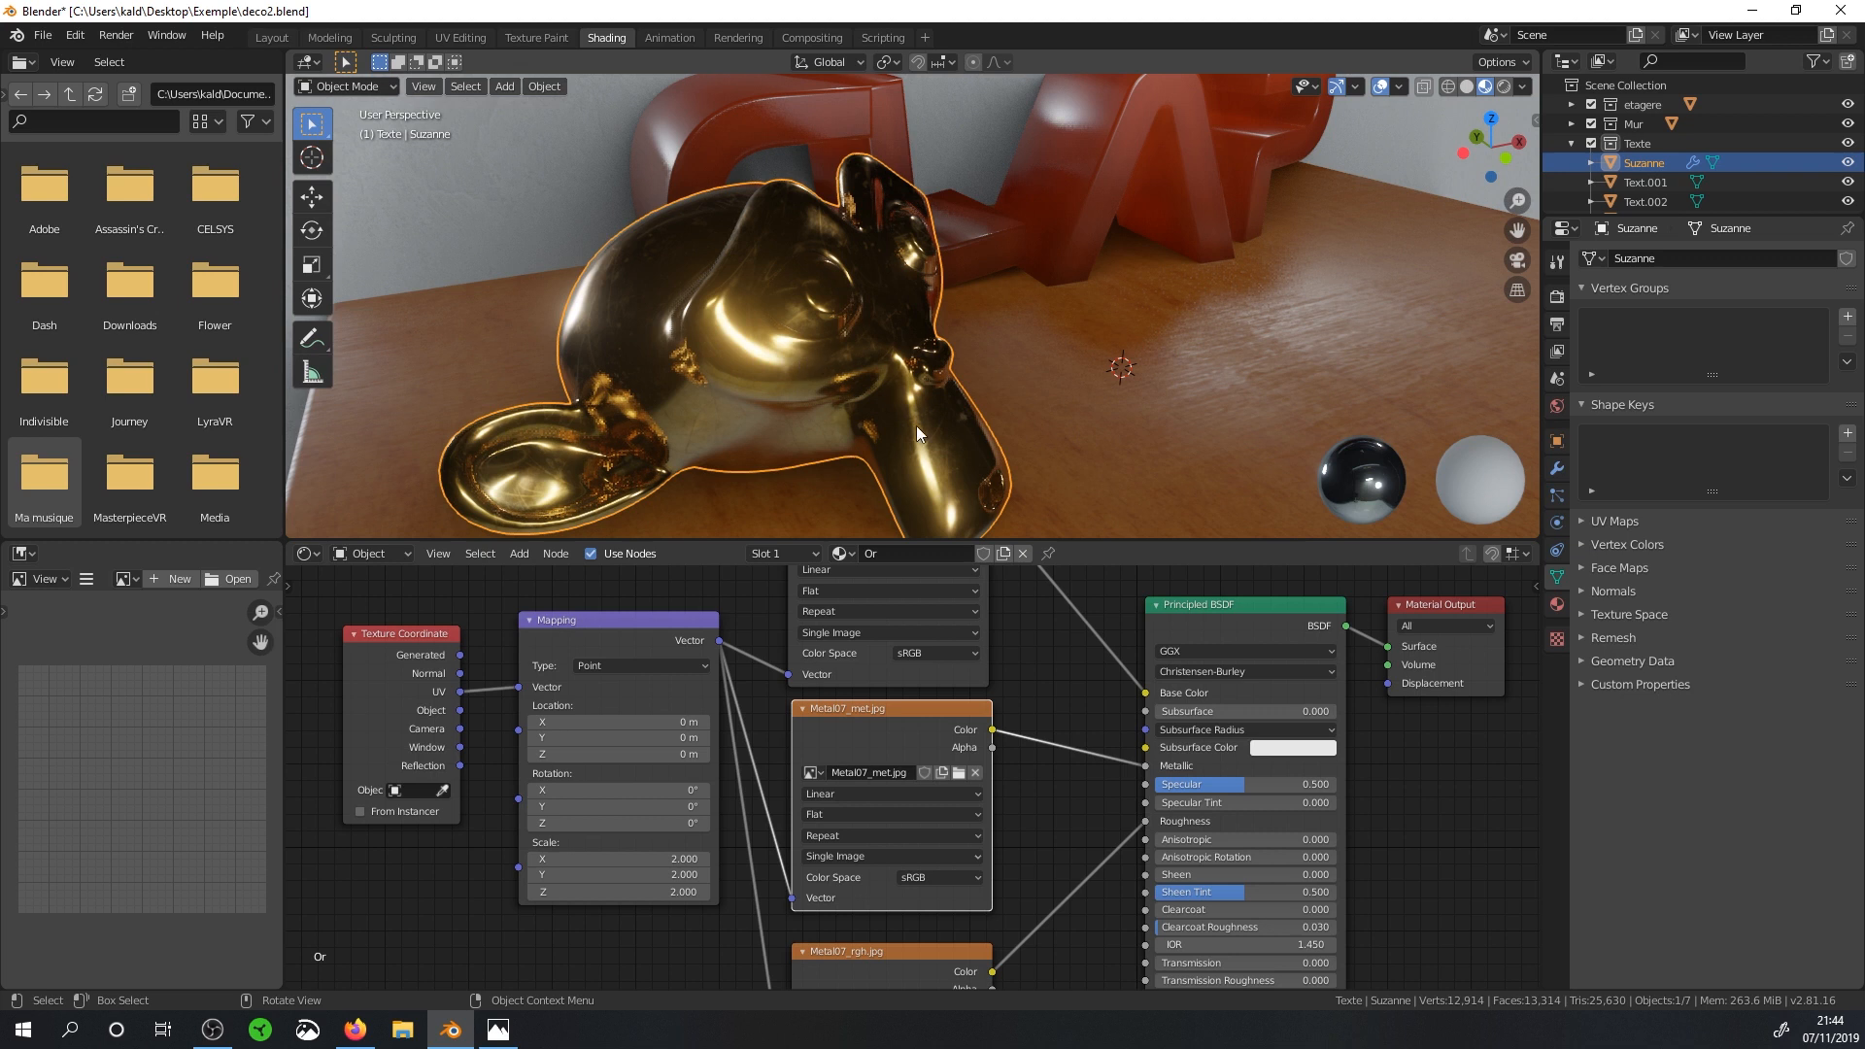
pyautogui.moveTo(838, 404); pyautogui.dragTo(637, 220, button='middle')
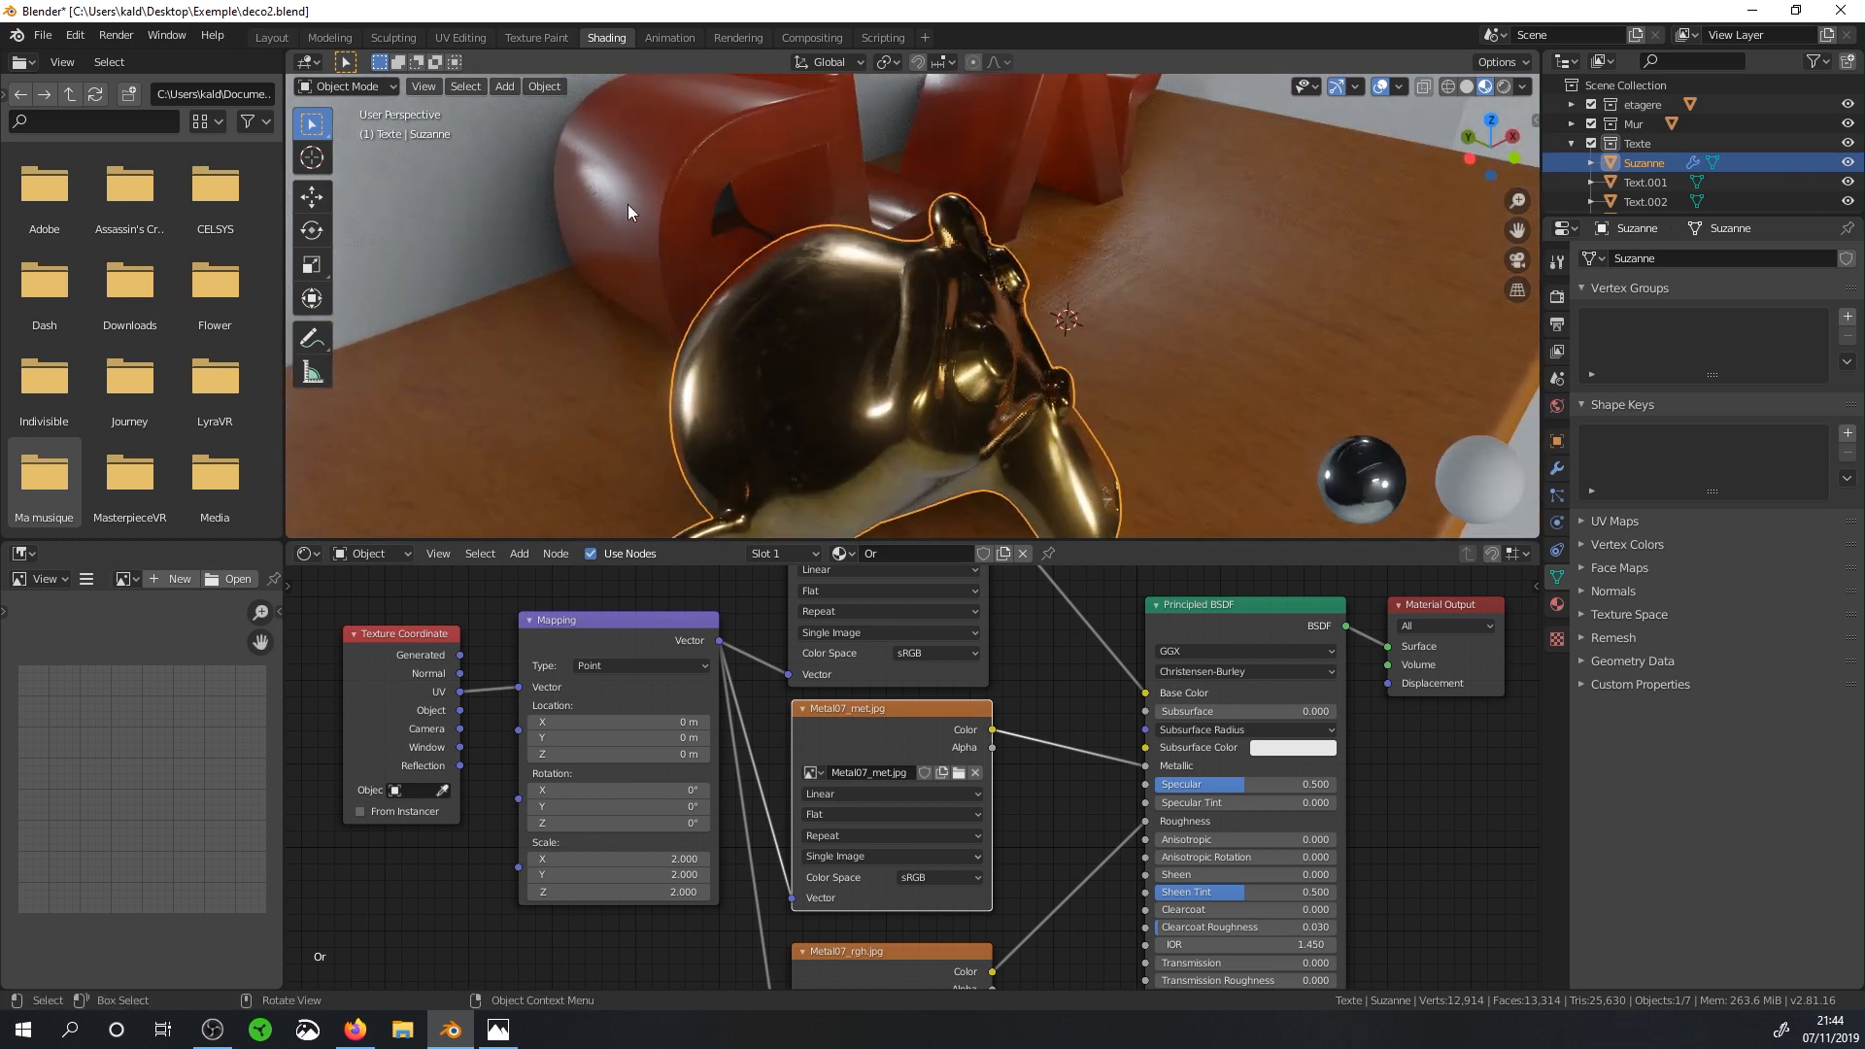
pyautogui.moveTo(651, 144); pyautogui.dragTo(715, 177, button='middle')
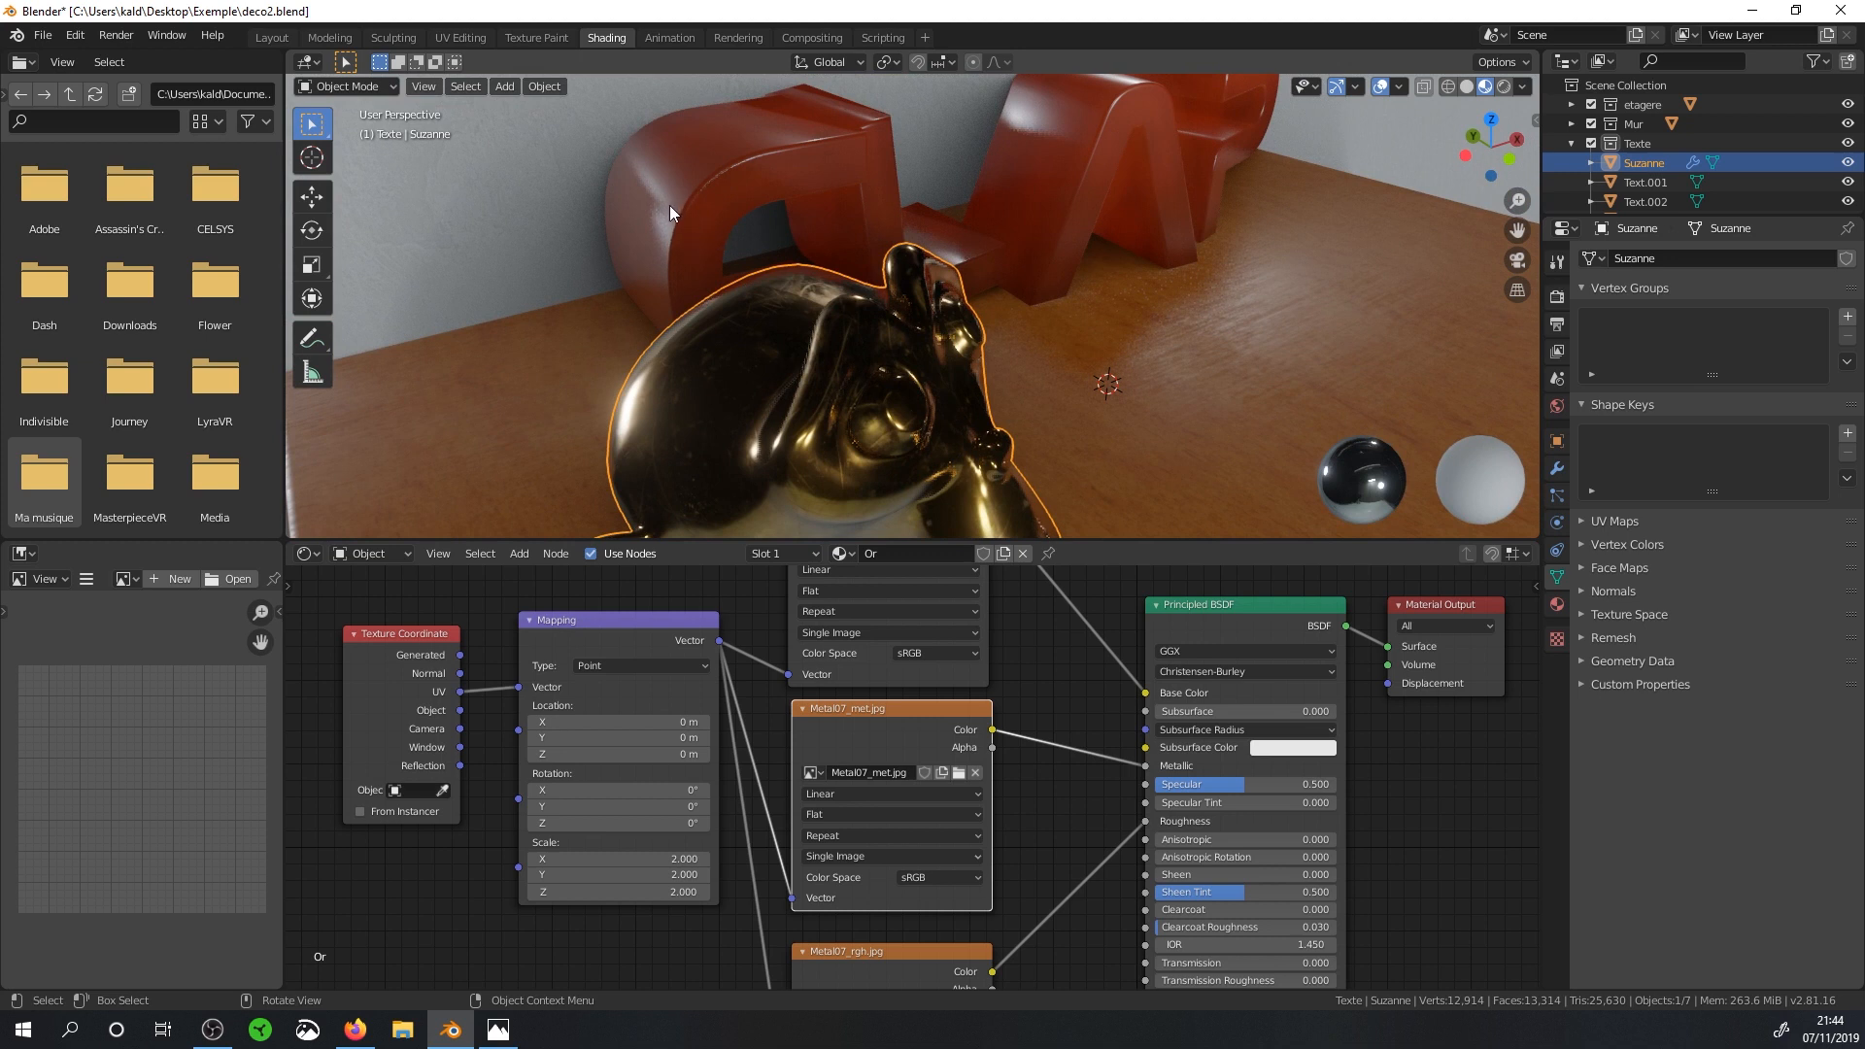
pyautogui.moveTo(700, 237); pyautogui.dragTo(751, 397, button='middle')
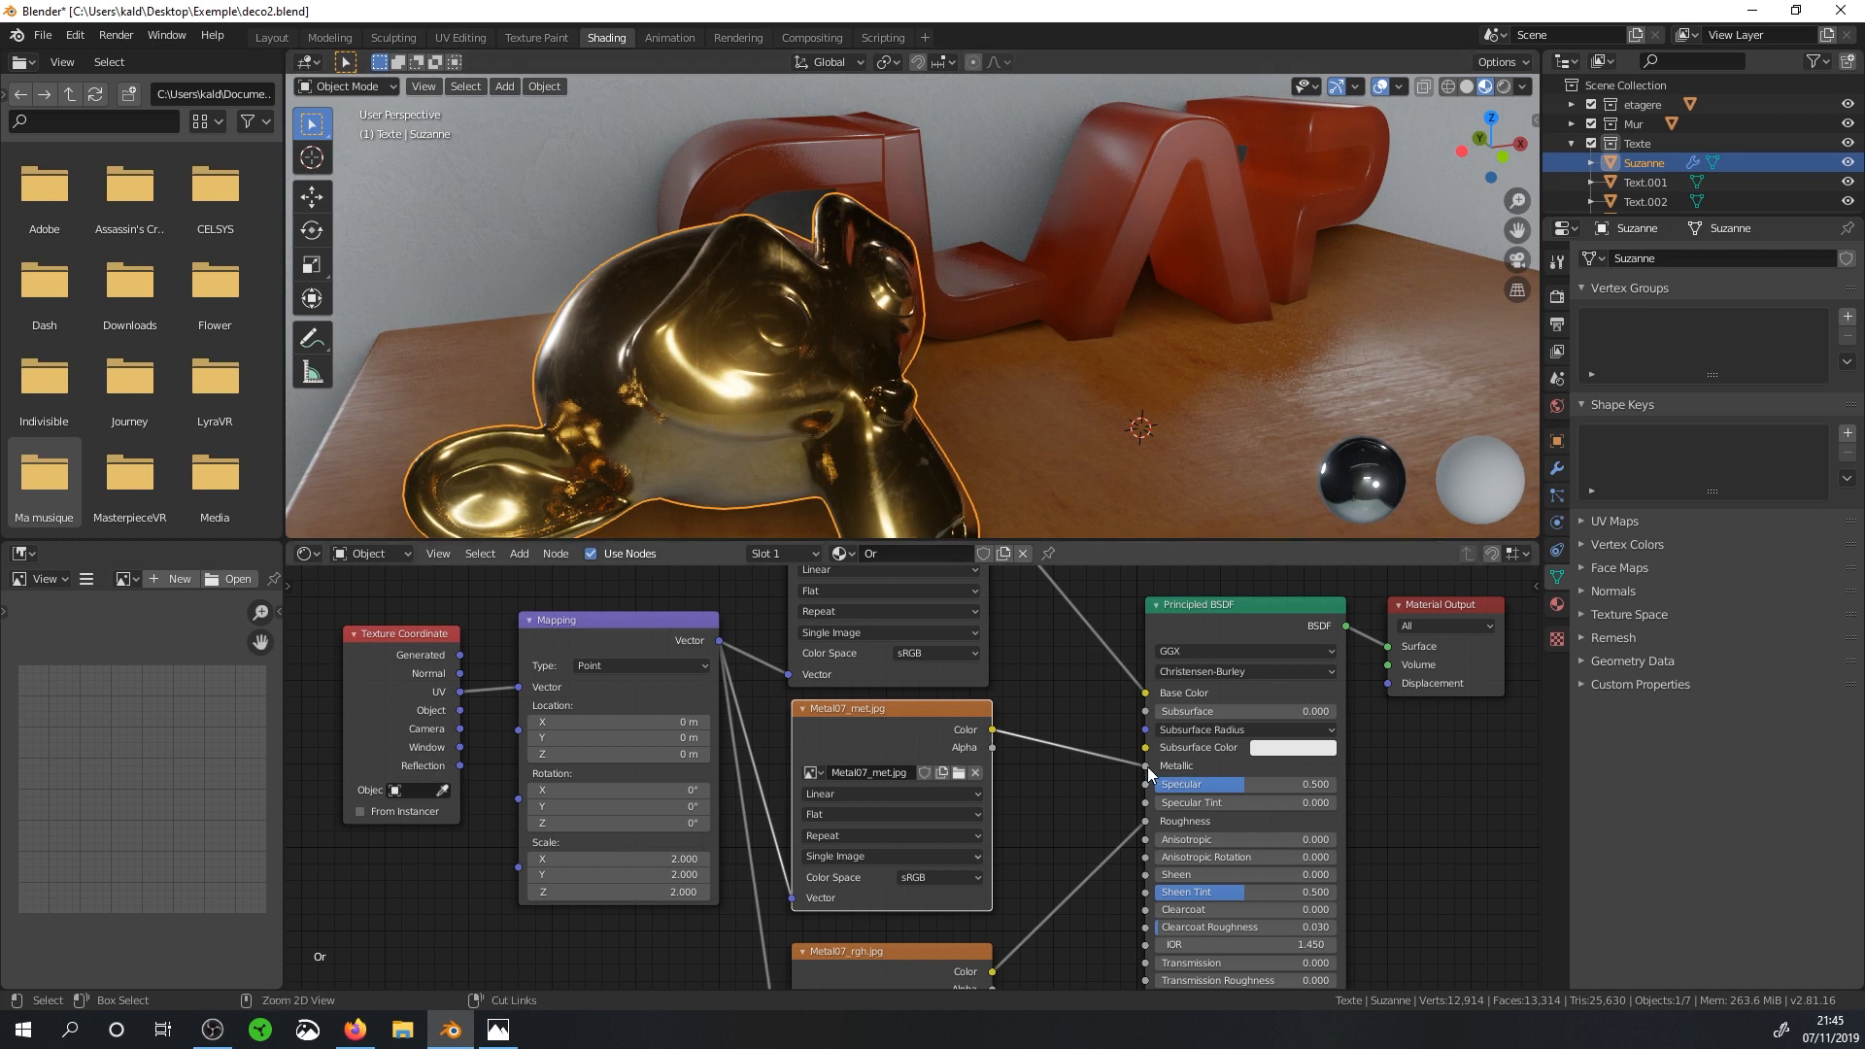
# Disconnect the metallic map, set Metallic to 0 for comparison, and reconnect the Metal07_met.jpg Color output to Metallic.
pyautogui.moveTo(1146, 767); pyautogui.dragTo(1133, 769)
pyautogui.moveTo(1277, 767); pyautogui.dragTo(1093, 767)
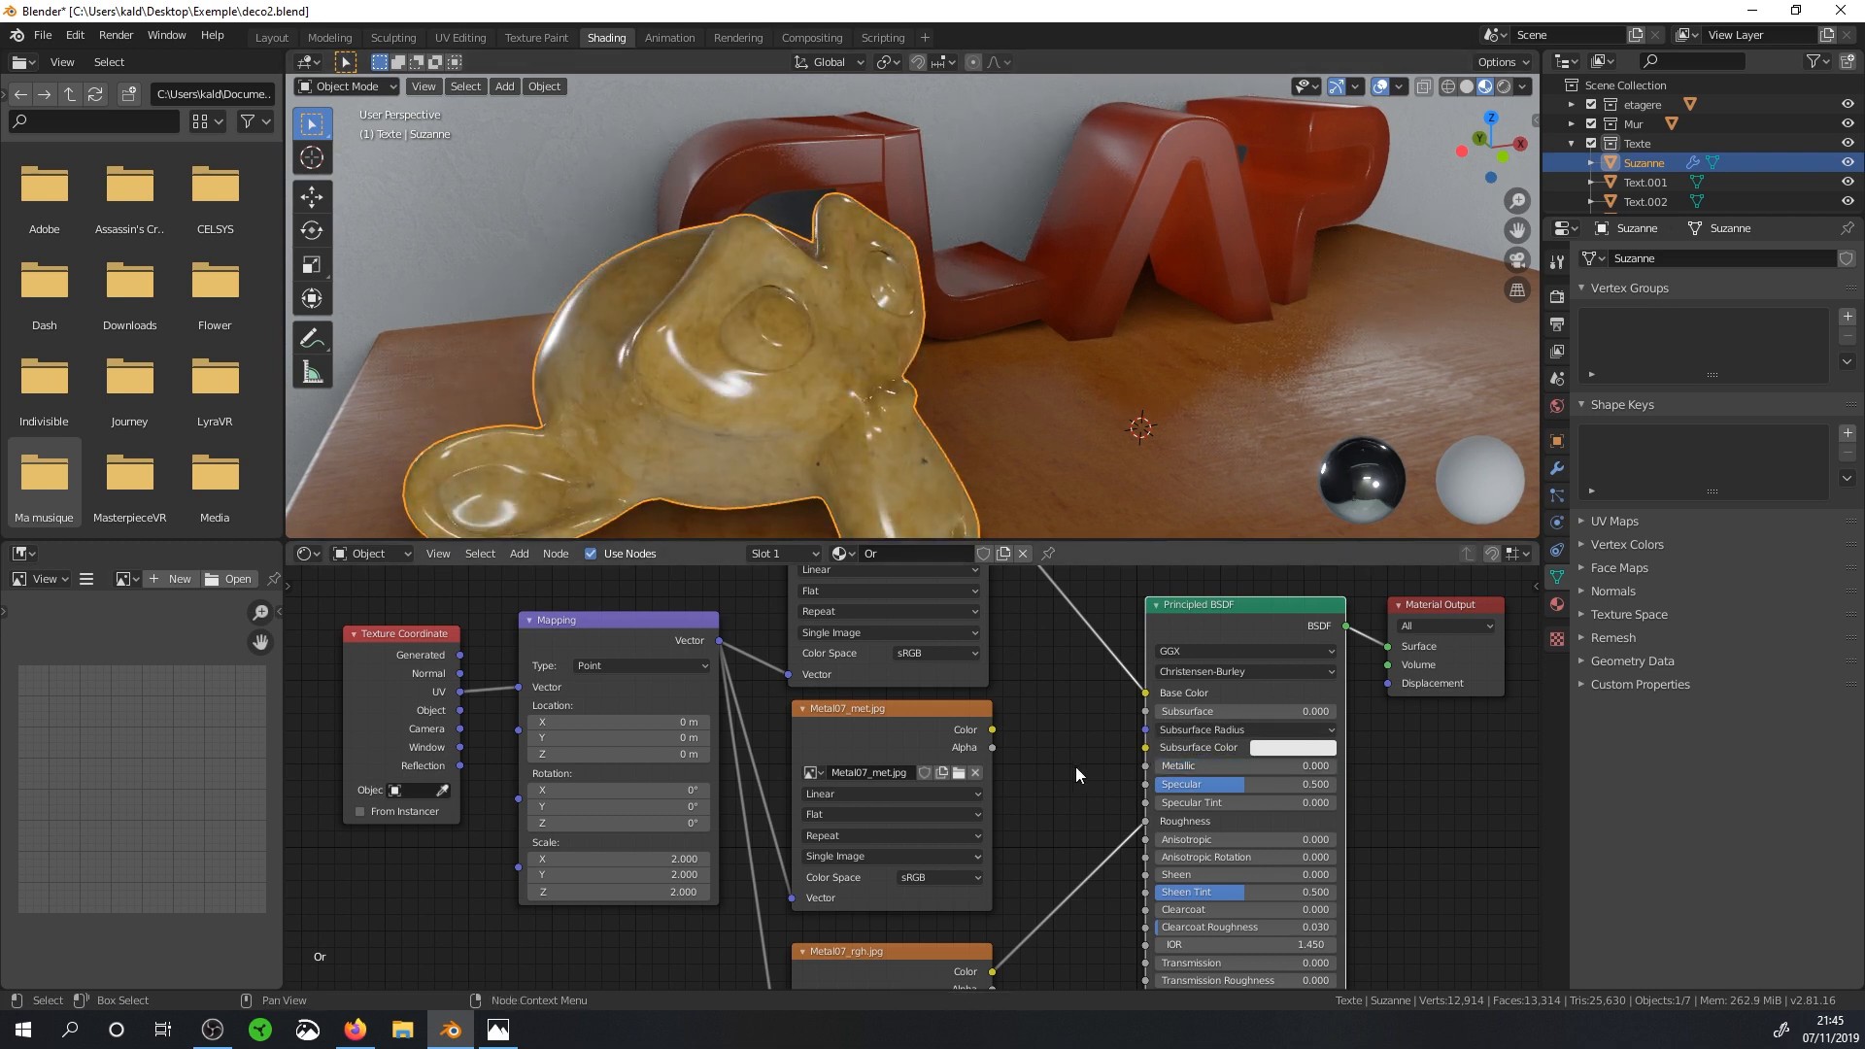
pyautogui.moveTo(992, 729); pyautogui.dragTo(1147, 766)
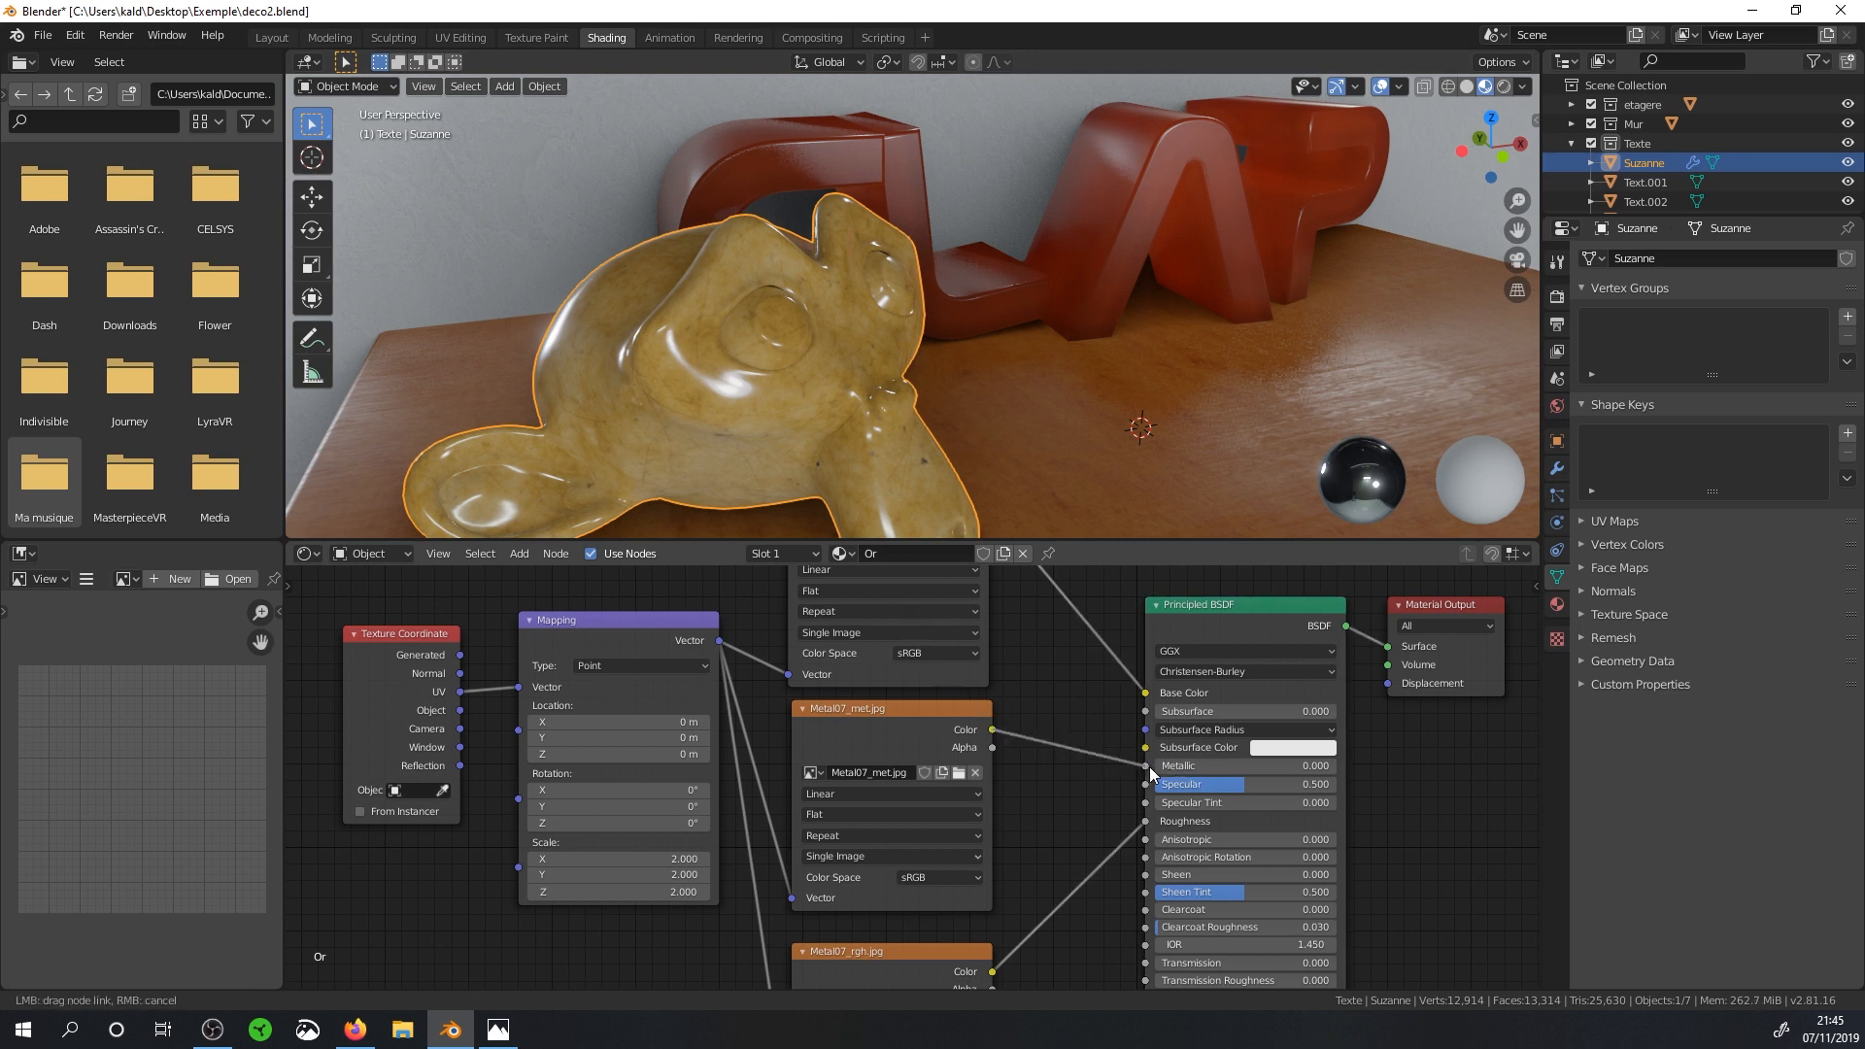
# Set the Metal07_met.jpg node's color space to Non-Color.
pyautogui.click(931, 877)
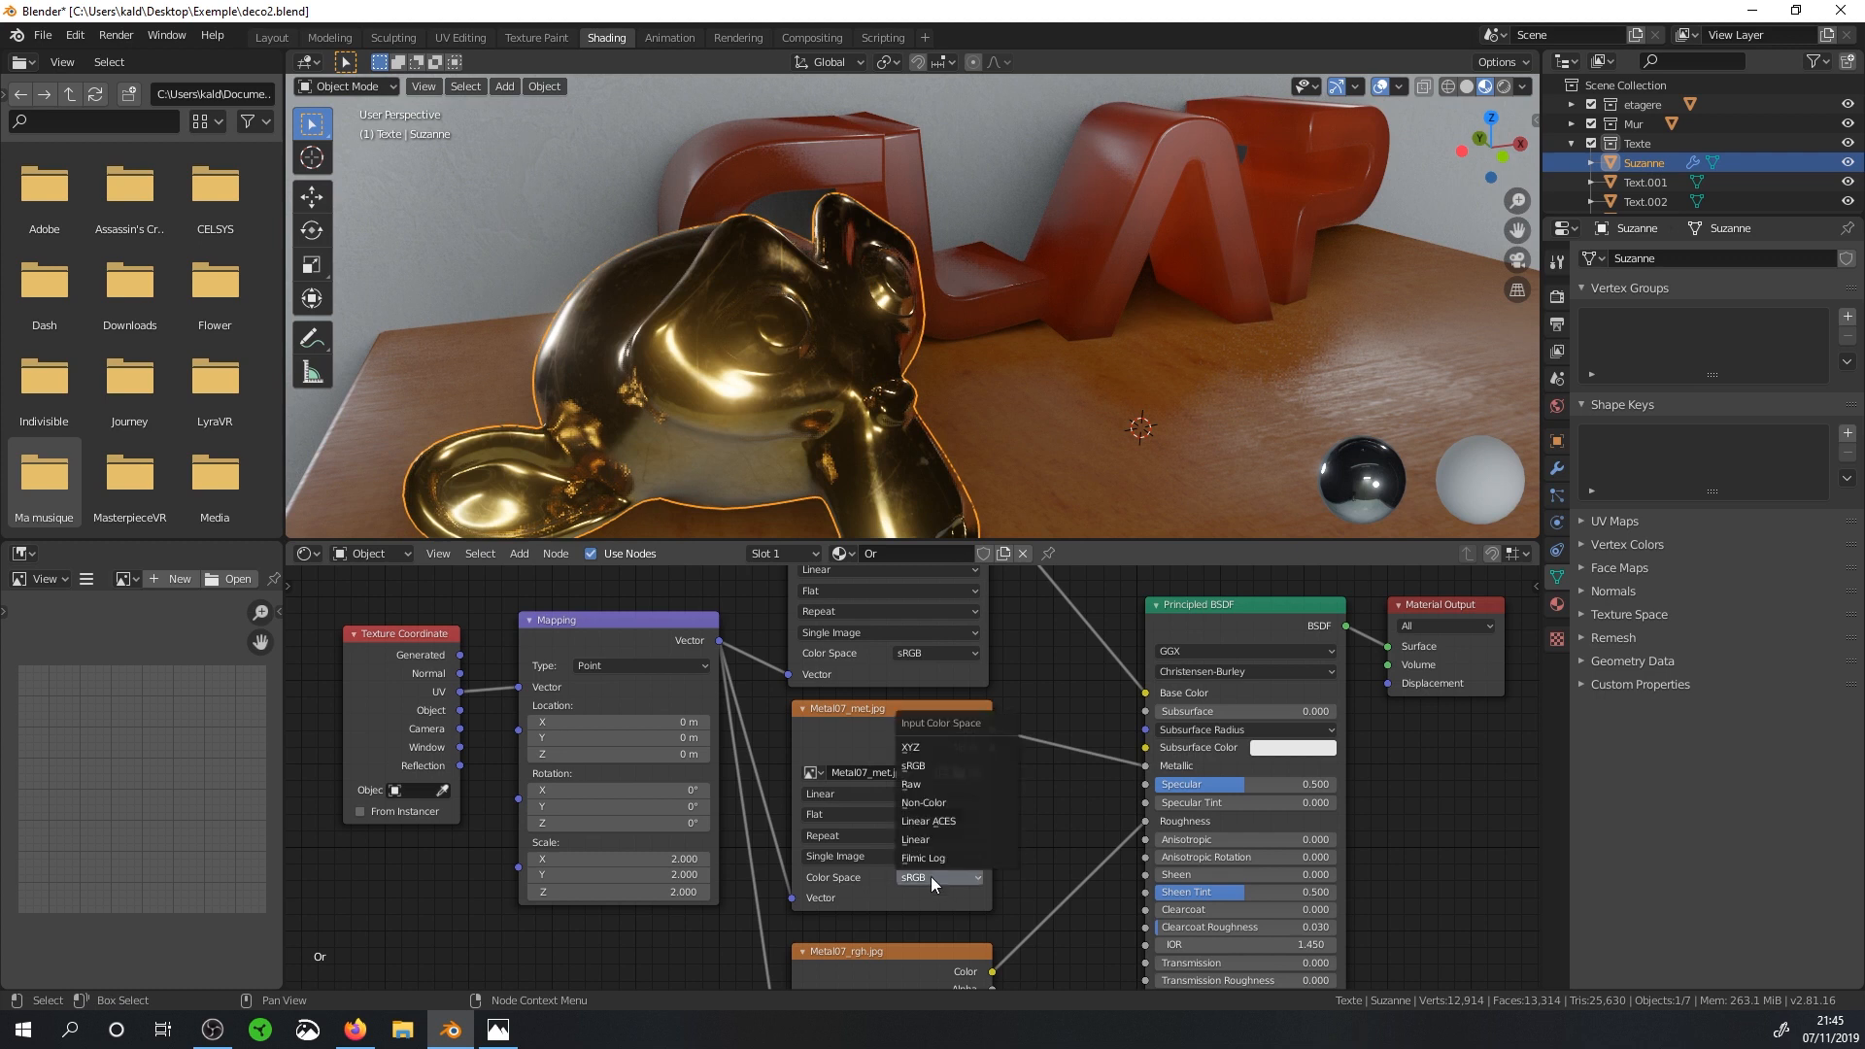
pyautogui.click(931, 795)
# Add an Image Texture node and place it below the Metal07_rgh.jpg node.
pyautogui.scroll(-2, 940, 826)
pyautogui.moveTo(941, 830); pyautogui.dragTo(880, 658, button='middle')
pyautogui.scroll(-1, 907, 748)
pyautogui.click(520, 553)
pyautogui.moveTo(577, 680)
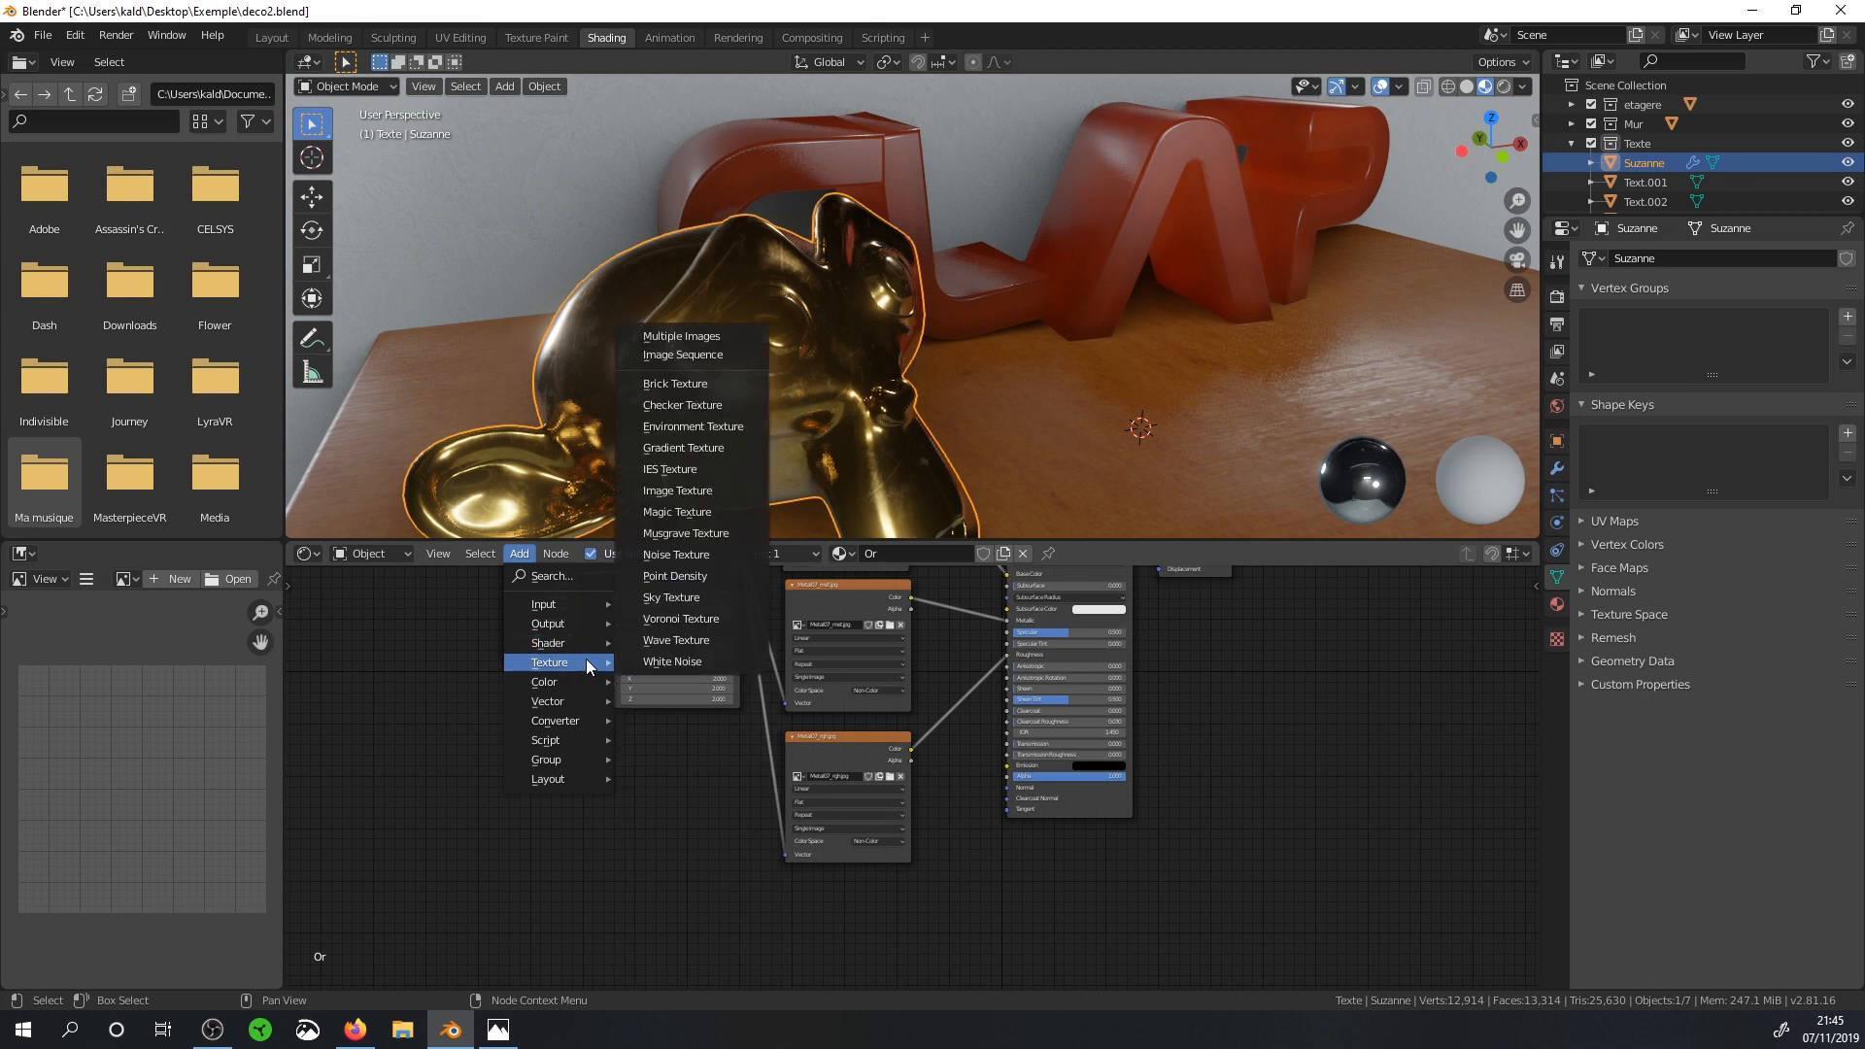
pyautogui.click(689, 490)
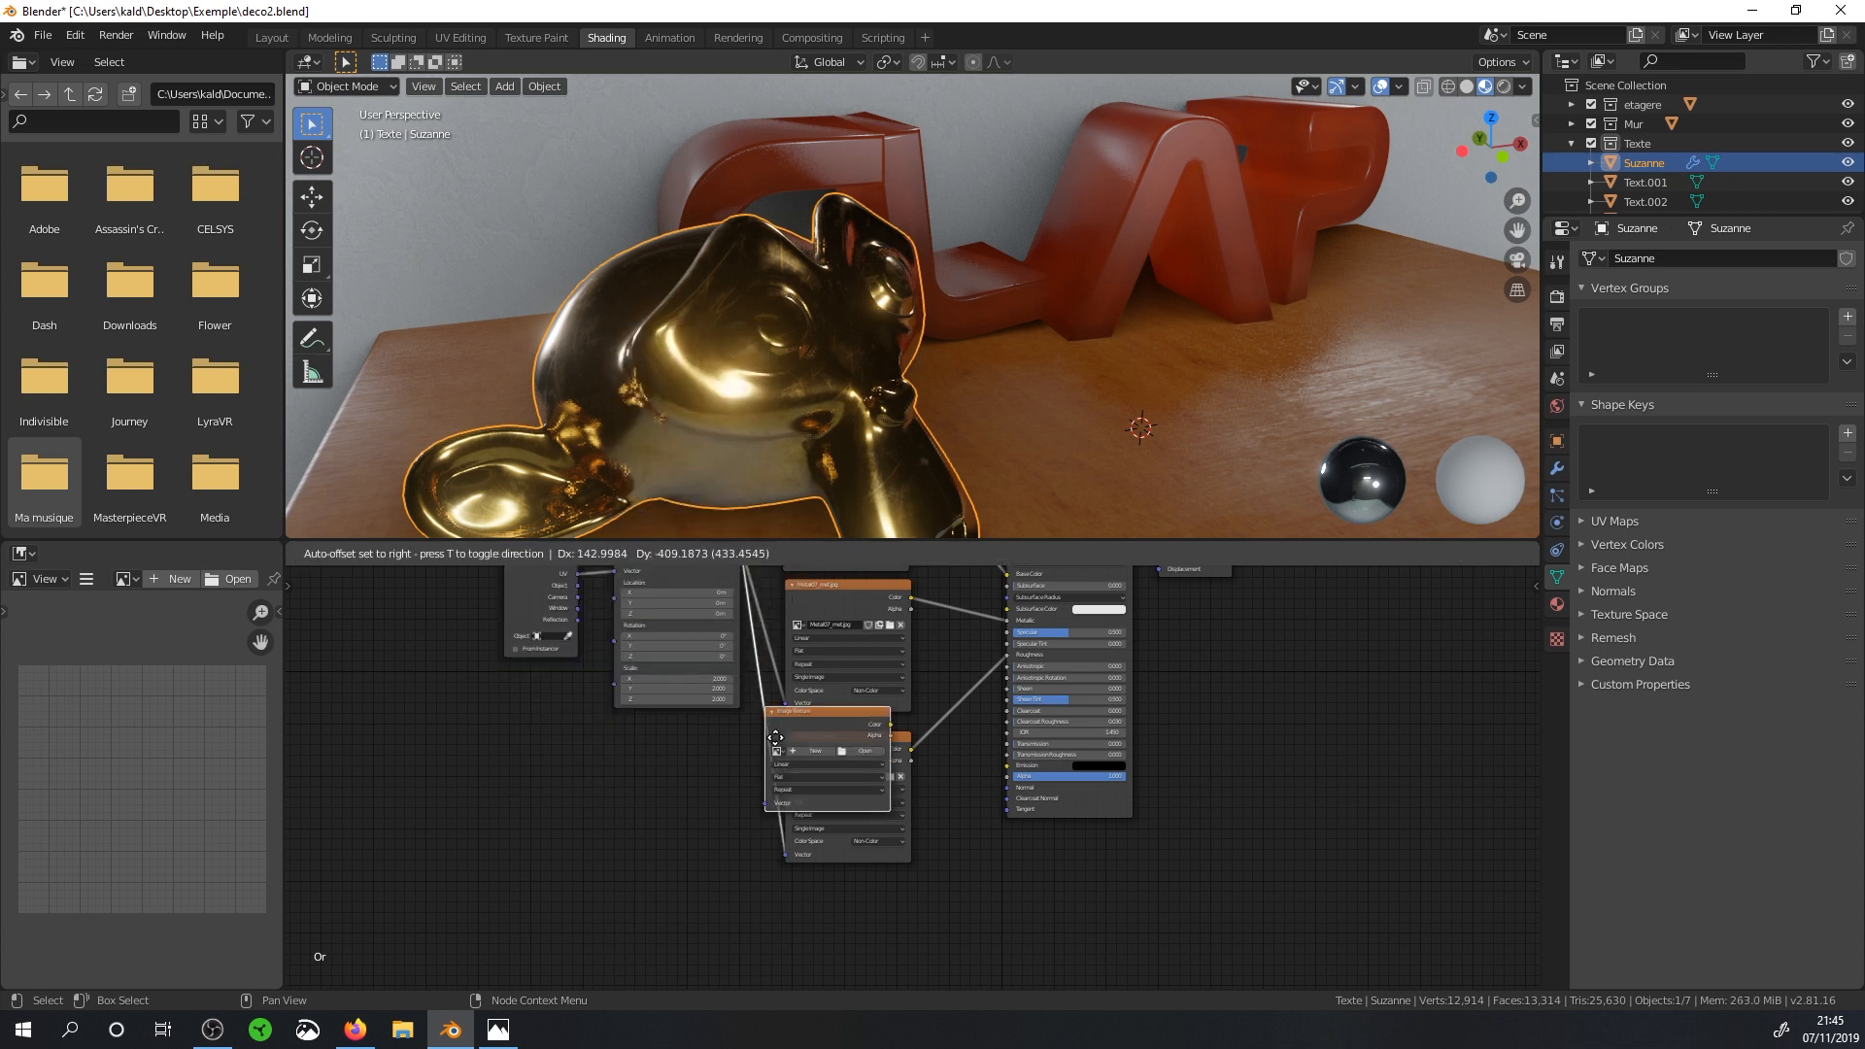
pyautogui.click(797, 881)
pyautogui.scroll(-2, 832, 894)
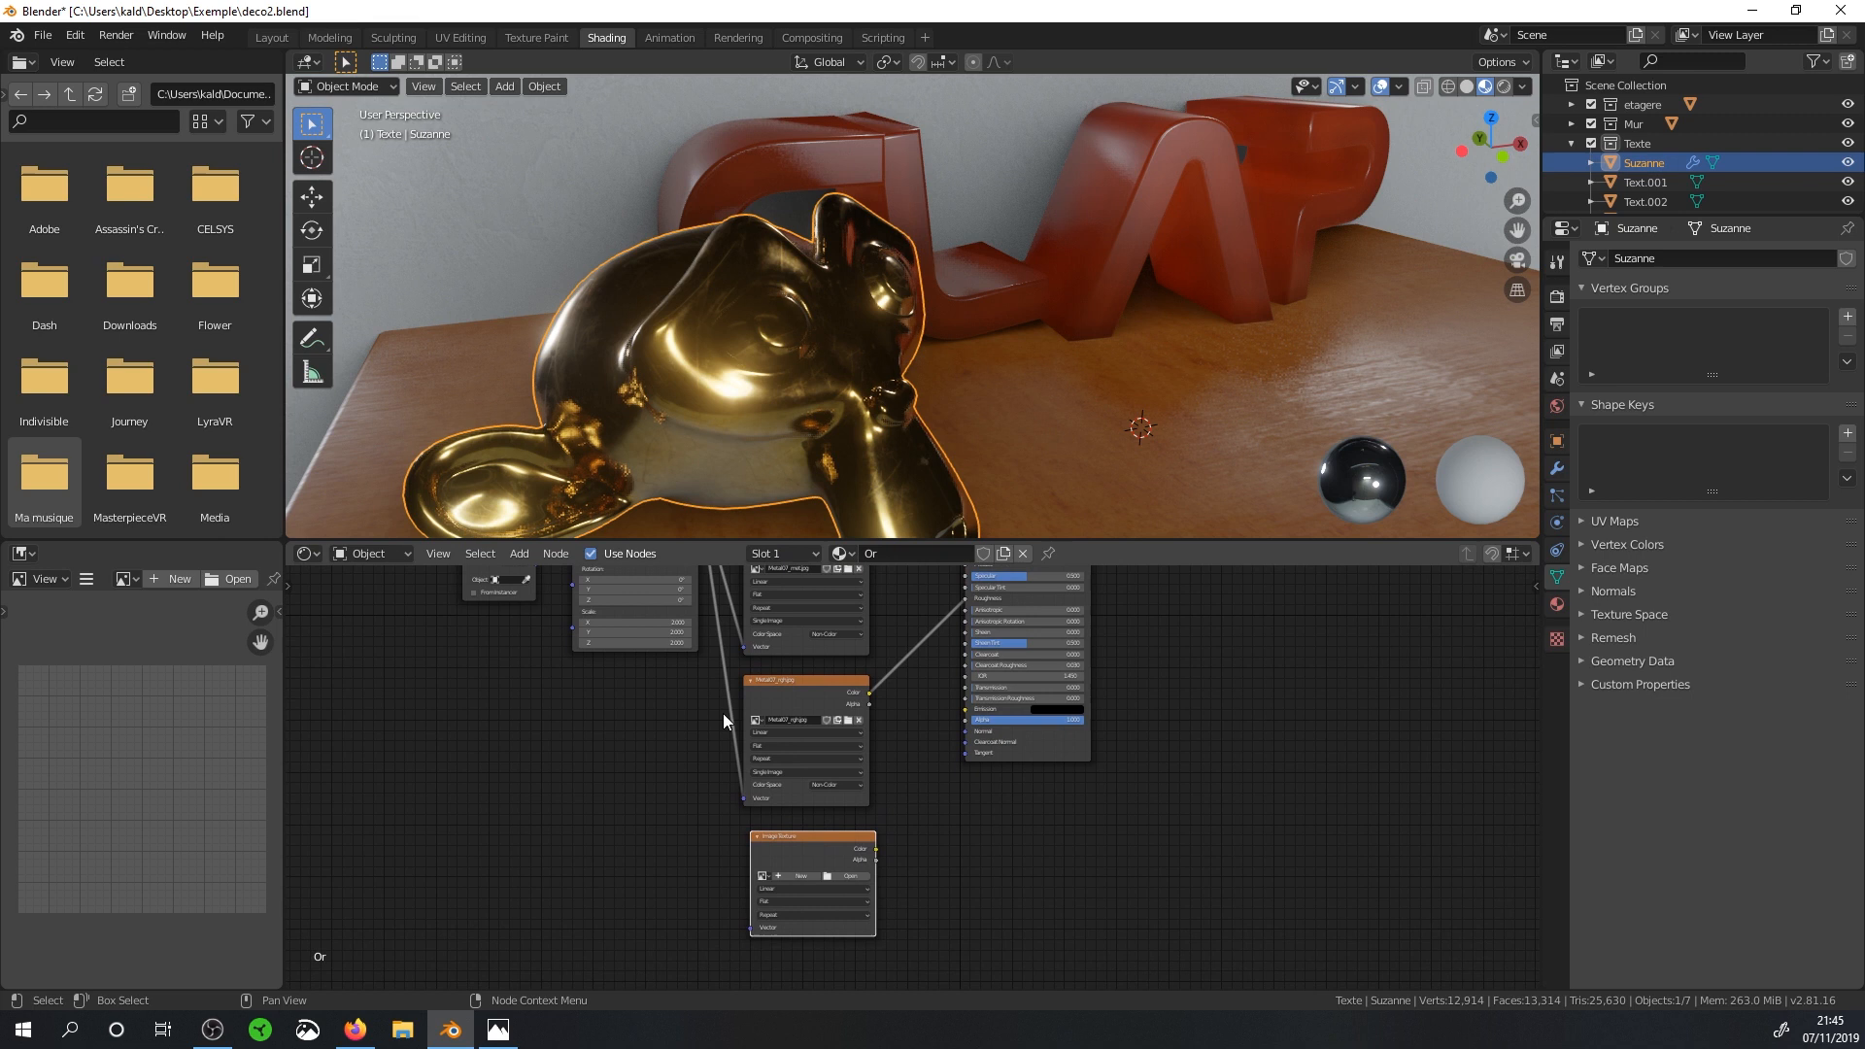
# Enlarge the node editor and connect the Mapping node's Vector output to the empty Image Texture node's Vector input.
pyautogui.scroll(-1, 721, 602)
pyautogui.moveTo(765, 583); pyautogui.dragTo(726, 624, button='middle')
pyautogui.moveTo(717, 605); pyautogui.dragTo(746, 821)
pyautogui.scroll(1, 746, 818)
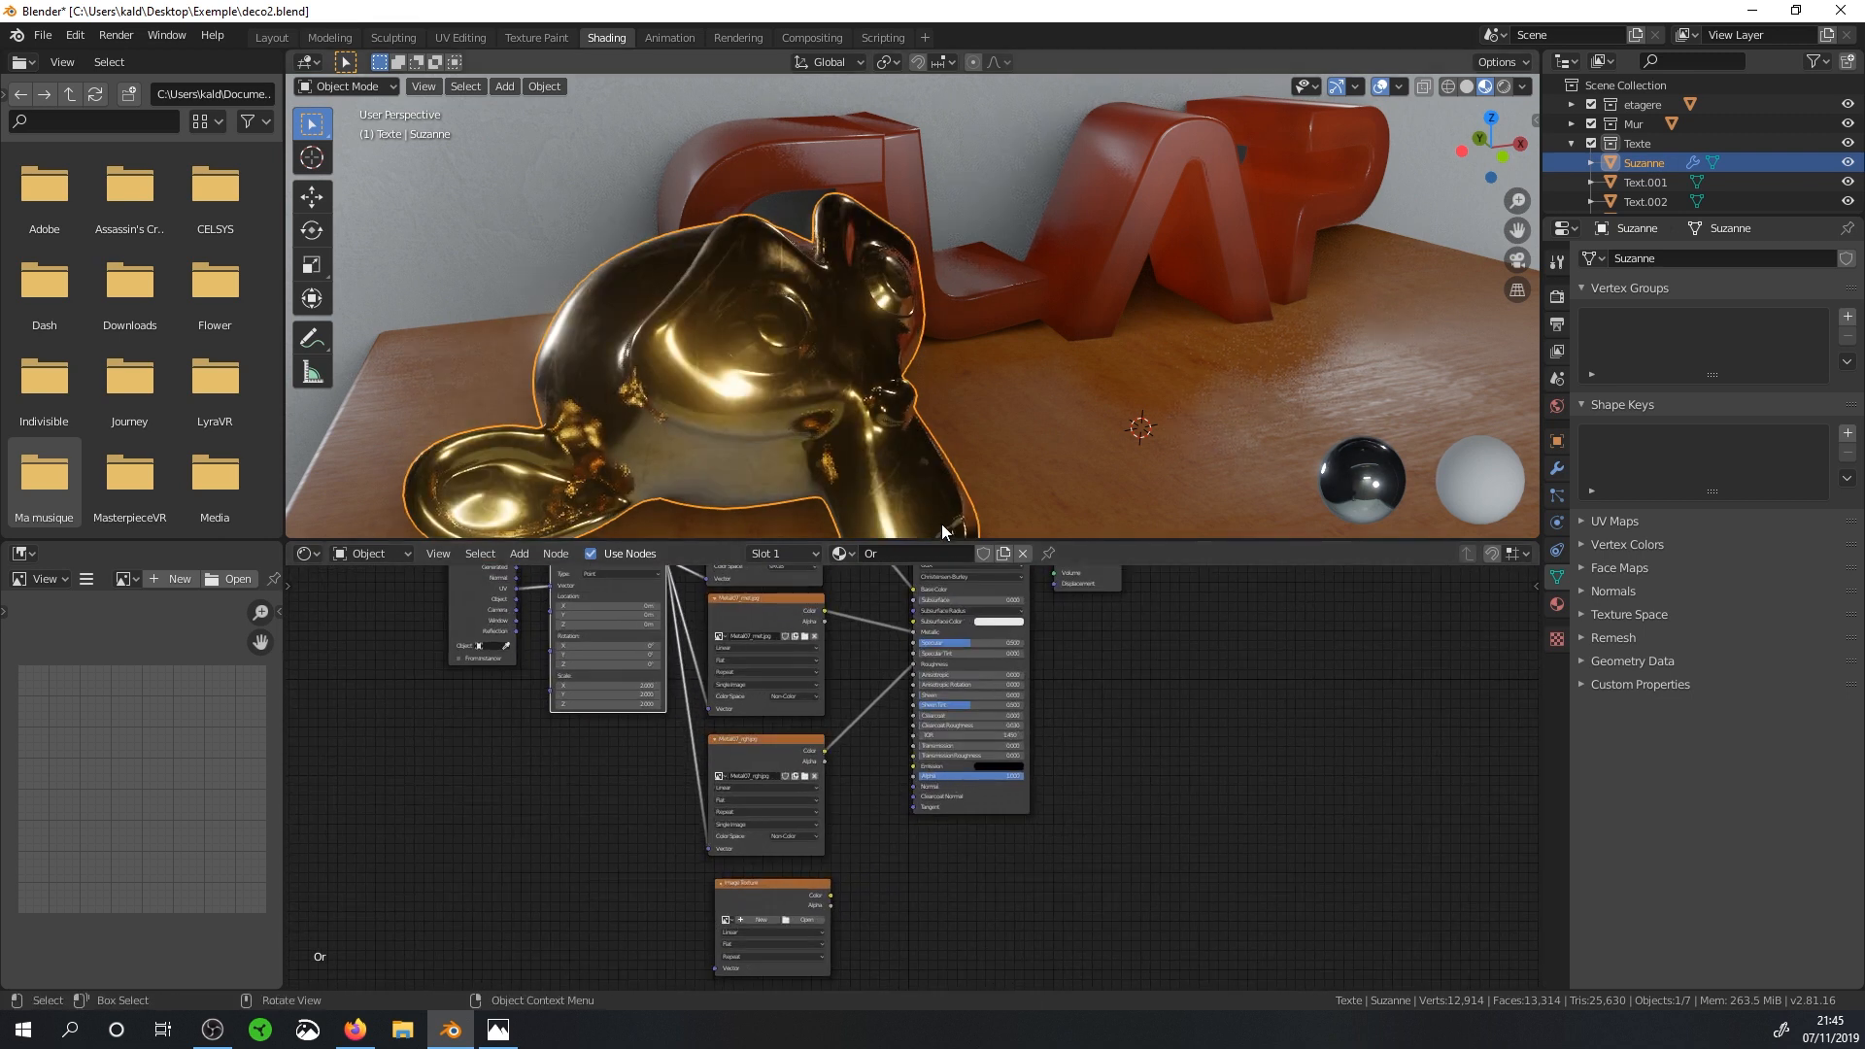
pyautogui.moveTo(938, 540); pyautogui.dragTo(938, 180)
pyautogui.scroll(2, 643, 456)
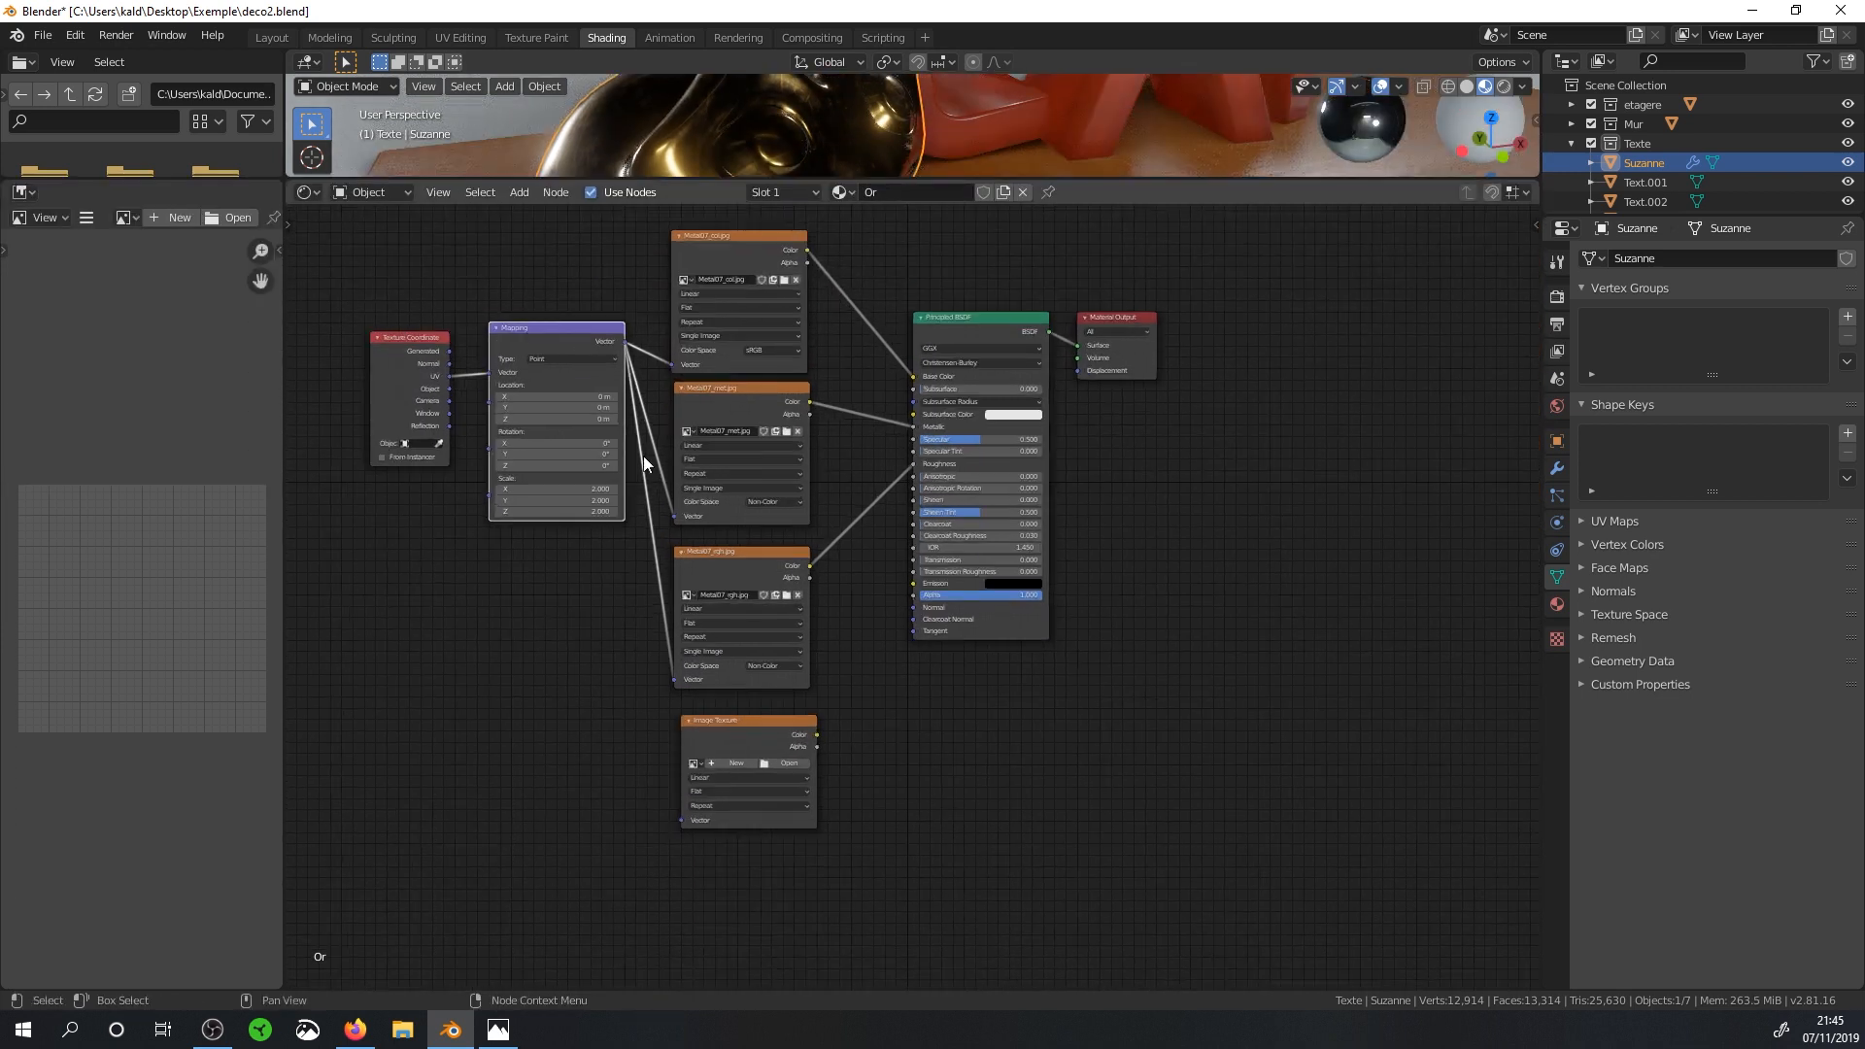
pyautogui.moveTo(550, 279); pyautogui.dragTo(621, 878)
pyautogui.moveTo(792, 770)
pyautogui.mouseDown()
pyautogui.moveTo(878, 634)
pyautogui.moveTo(793, 769)
pyautogui.mouseUp()
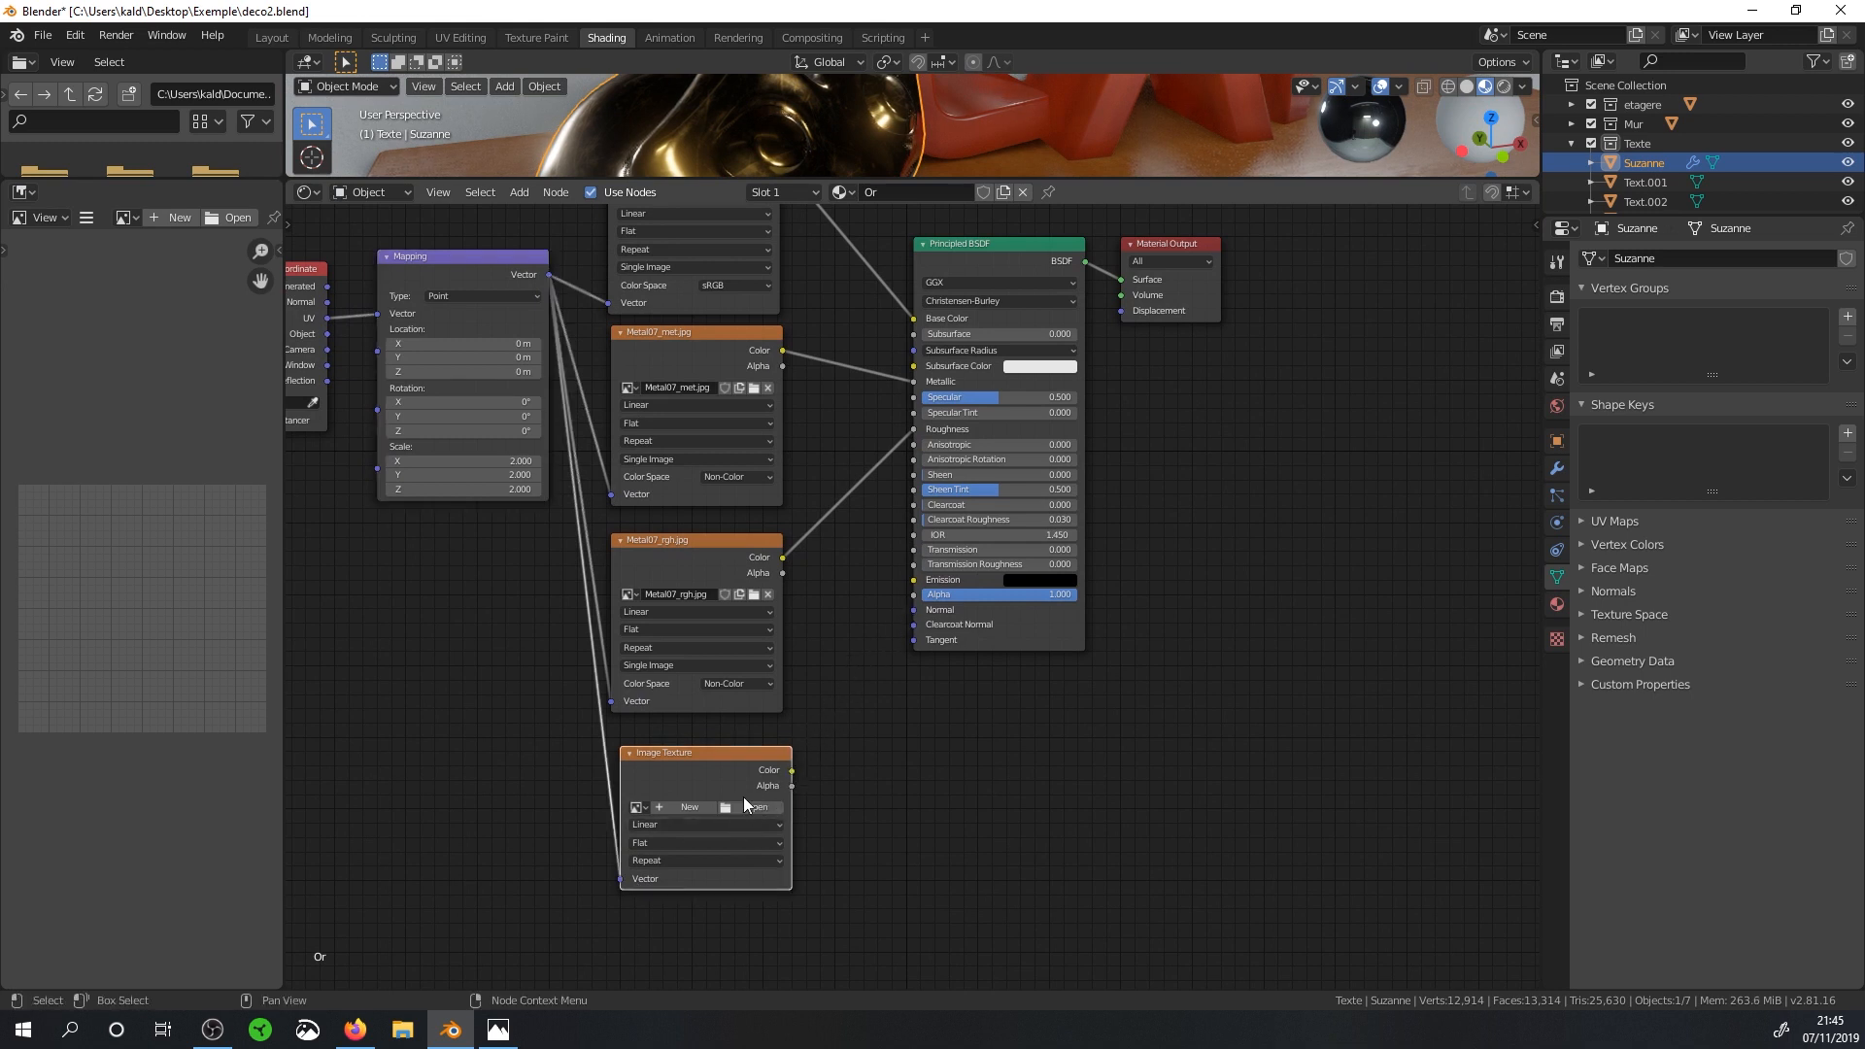
# Load Metal07_nrm.jpg from the [2K]Metal07 folder into the empty Image Texture node.
pyautogui.click(746, 807)
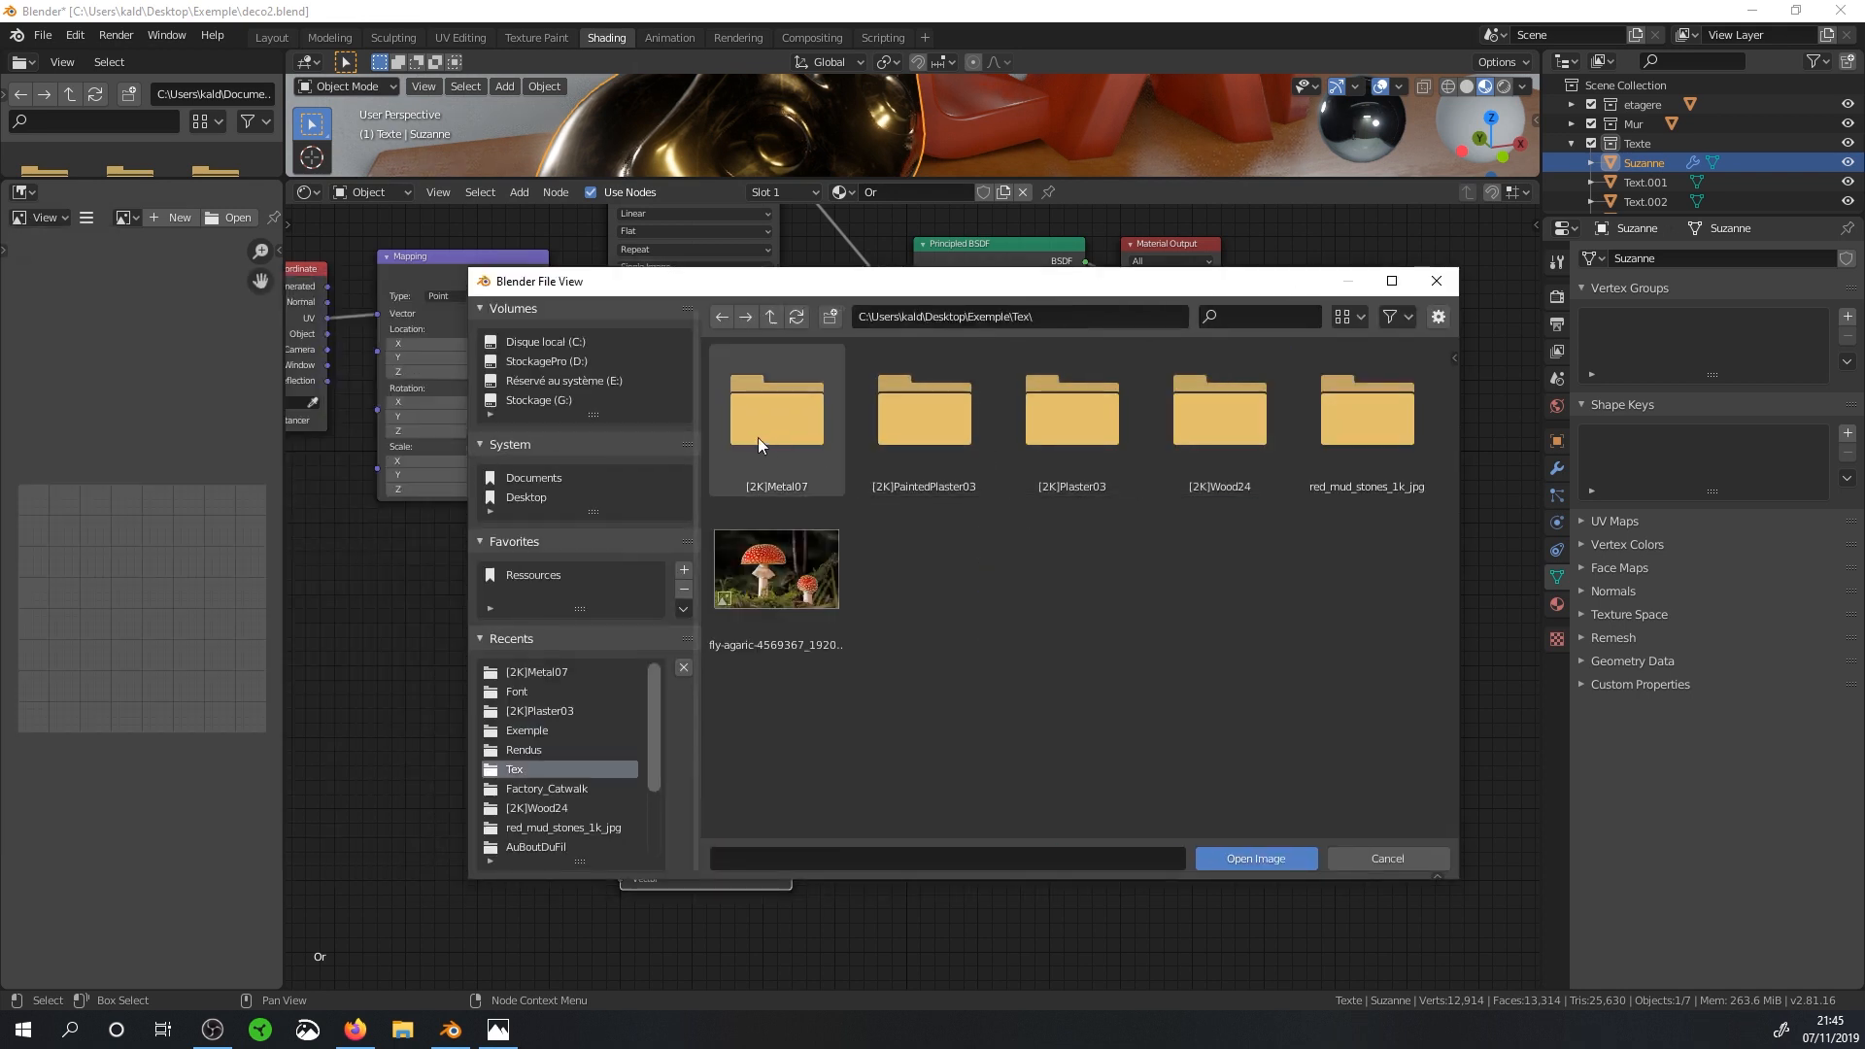
pyautogui.doubleClick(758, 438)
pyautogui.doubleClick(1214, 443)
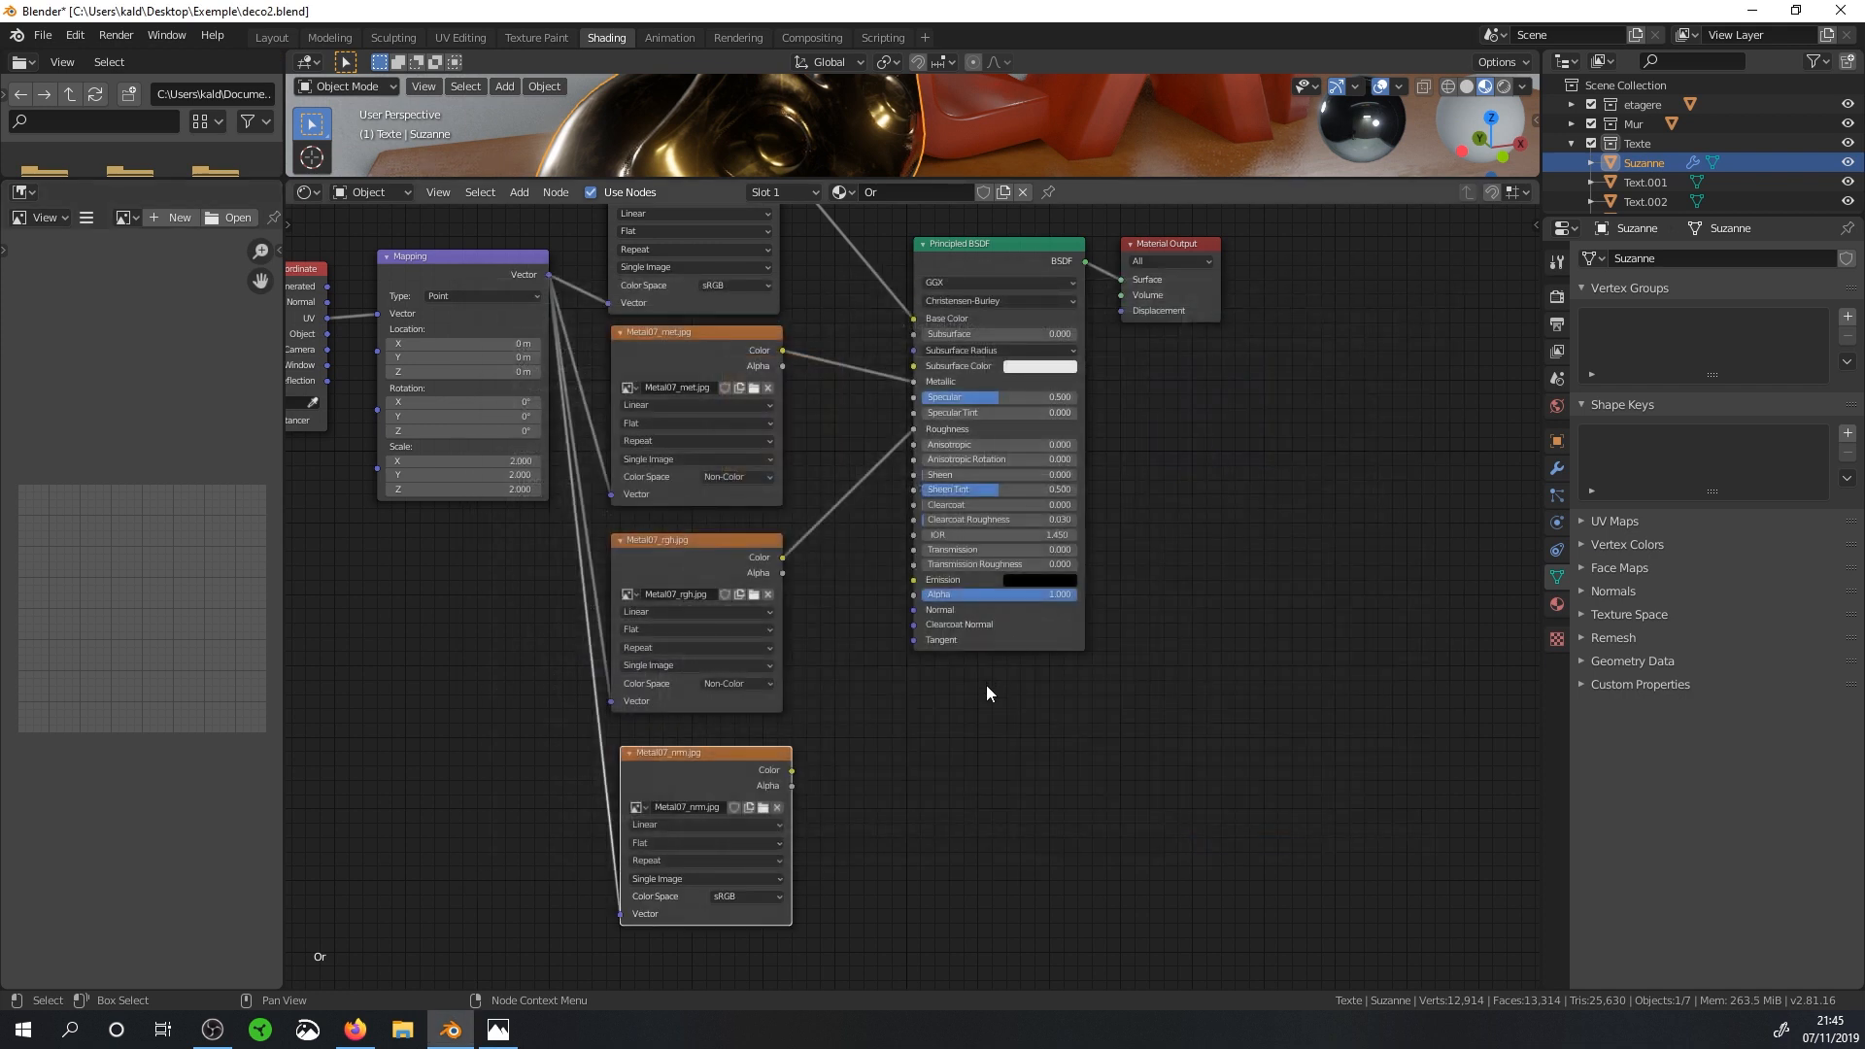
# Add a Normal Map node between the Metal07_nrm.jpg texture and the Principled BSDF.
pyautogui.scroll(1, 987, 693)
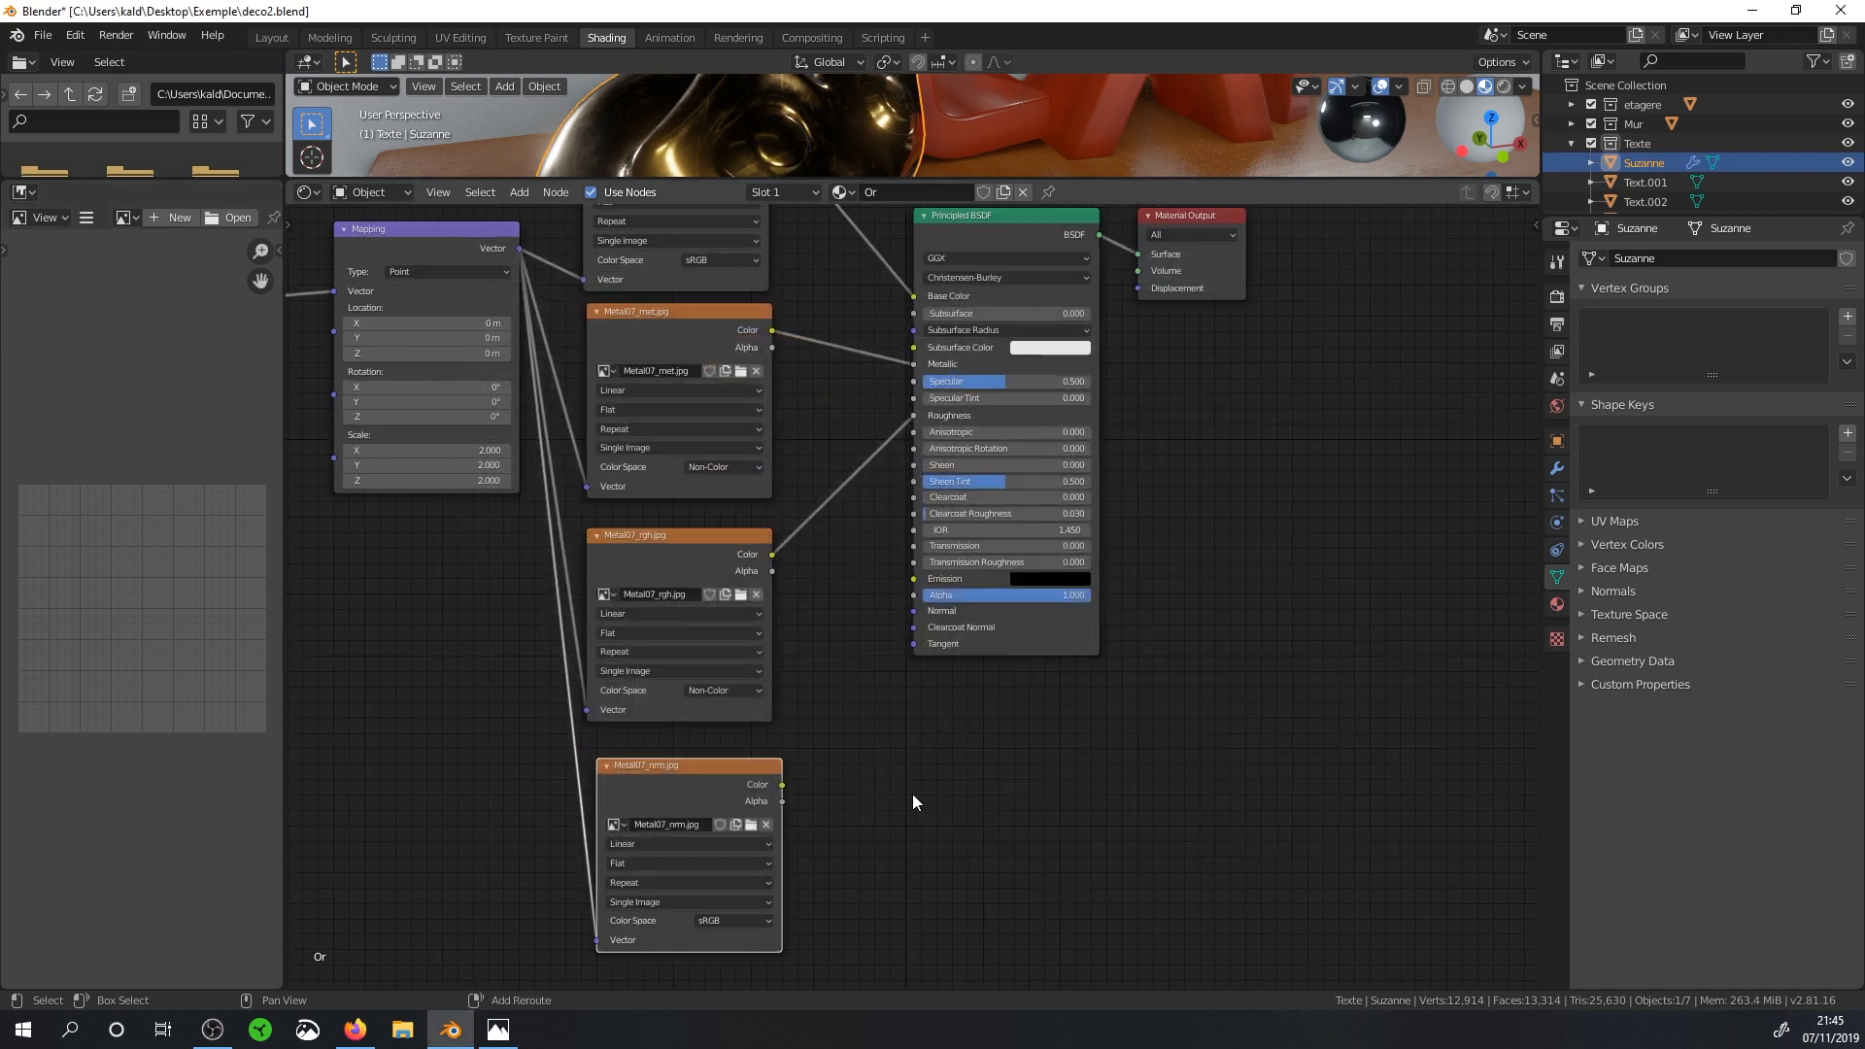
pyautogui.hotkey('shift', 'a')
pyautogui.moveTo(884, 886)
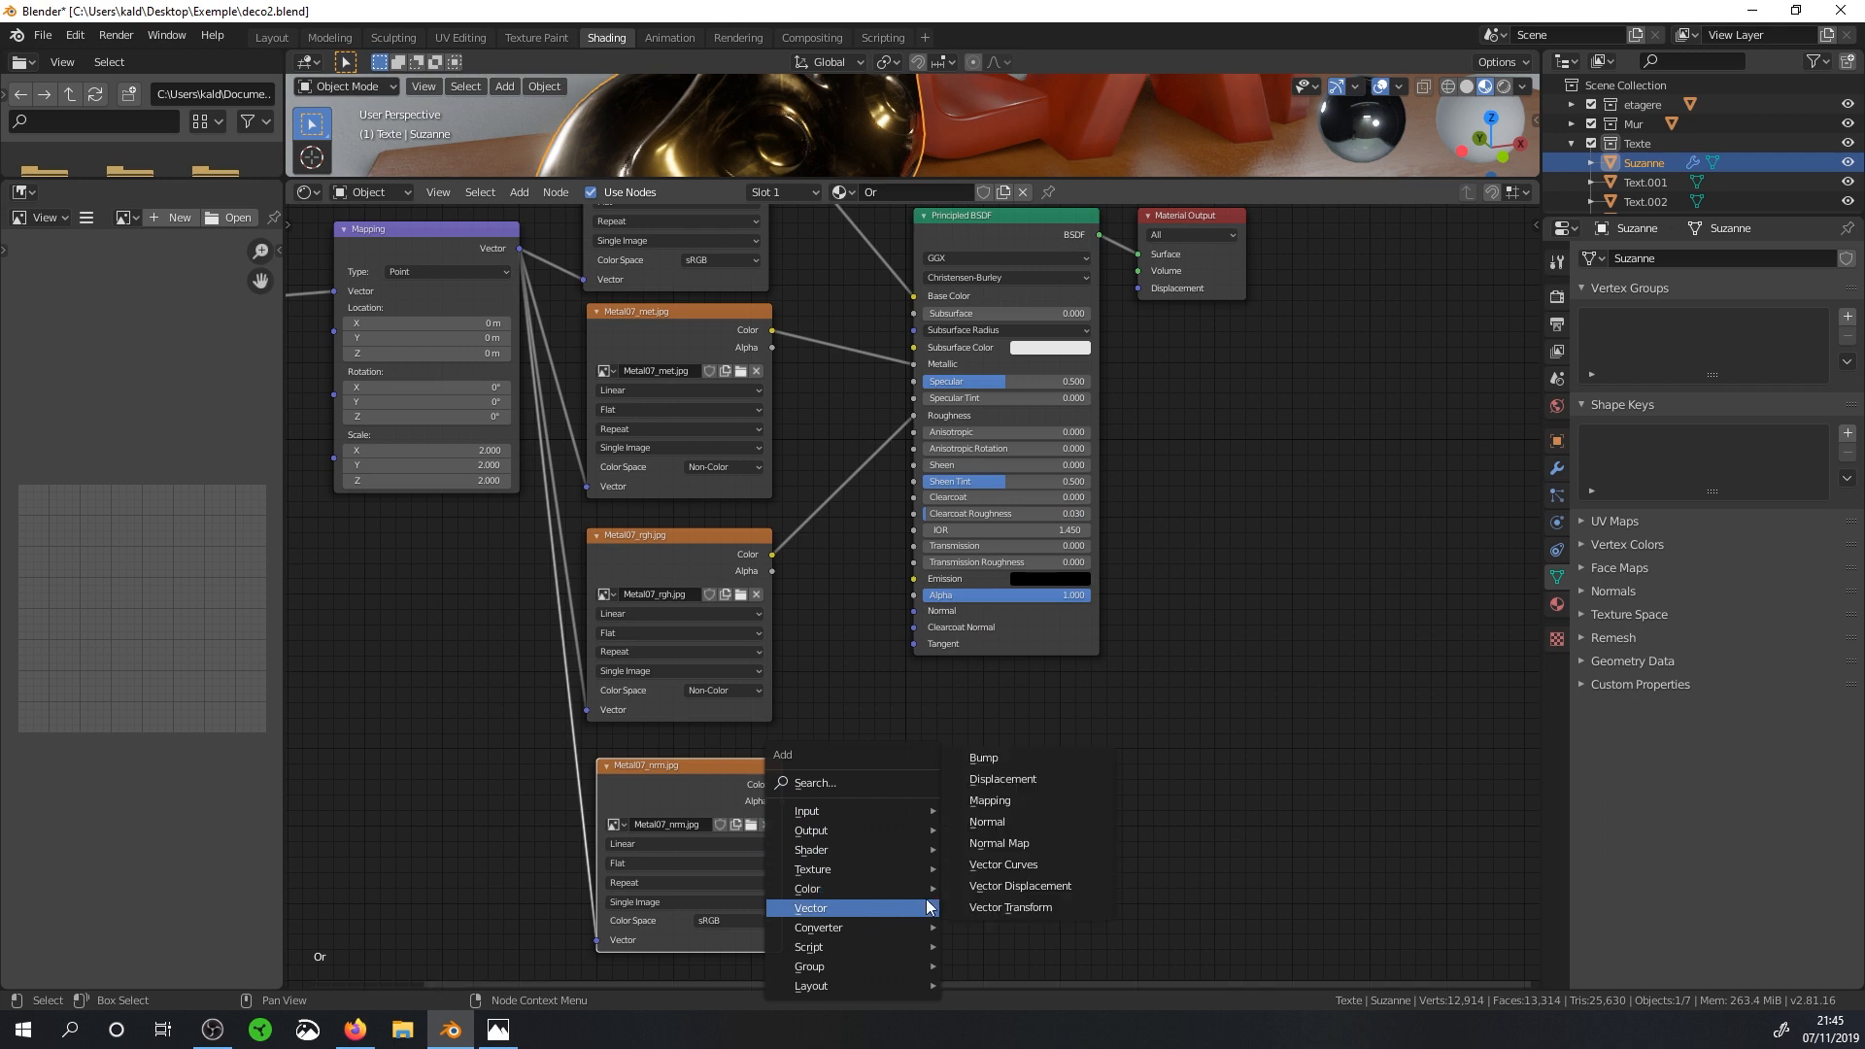
pyautogui.click(999, 843)
pyautogui.click(815, 735)
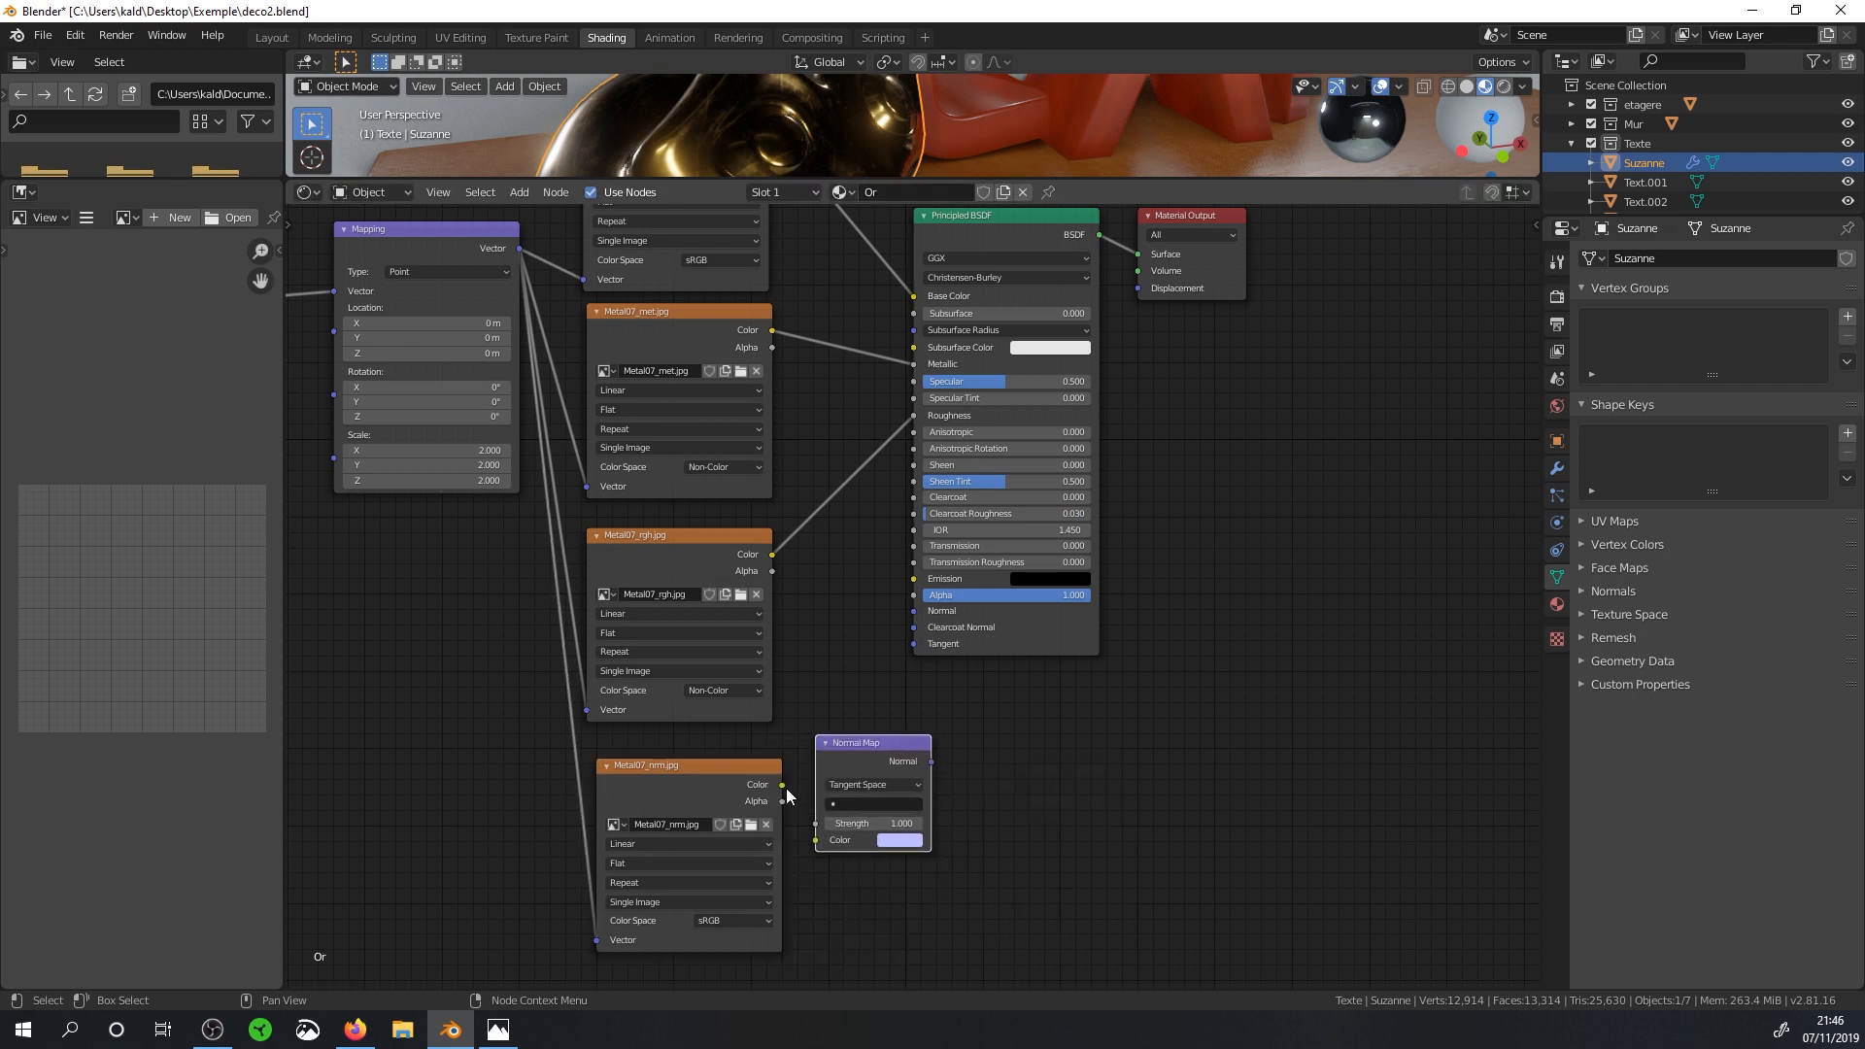
# Link Metal07_nrm.jpg's Color through the Normal Map node to the Principled BSDF's Normal and set the texture's color space to Non-Color.
pyautogui.moveTo(783, 785); pyautogui.dragTo(817, 841)
pyautogui.moveTo(930, 762); pyautogui.dragTo(914, 611)
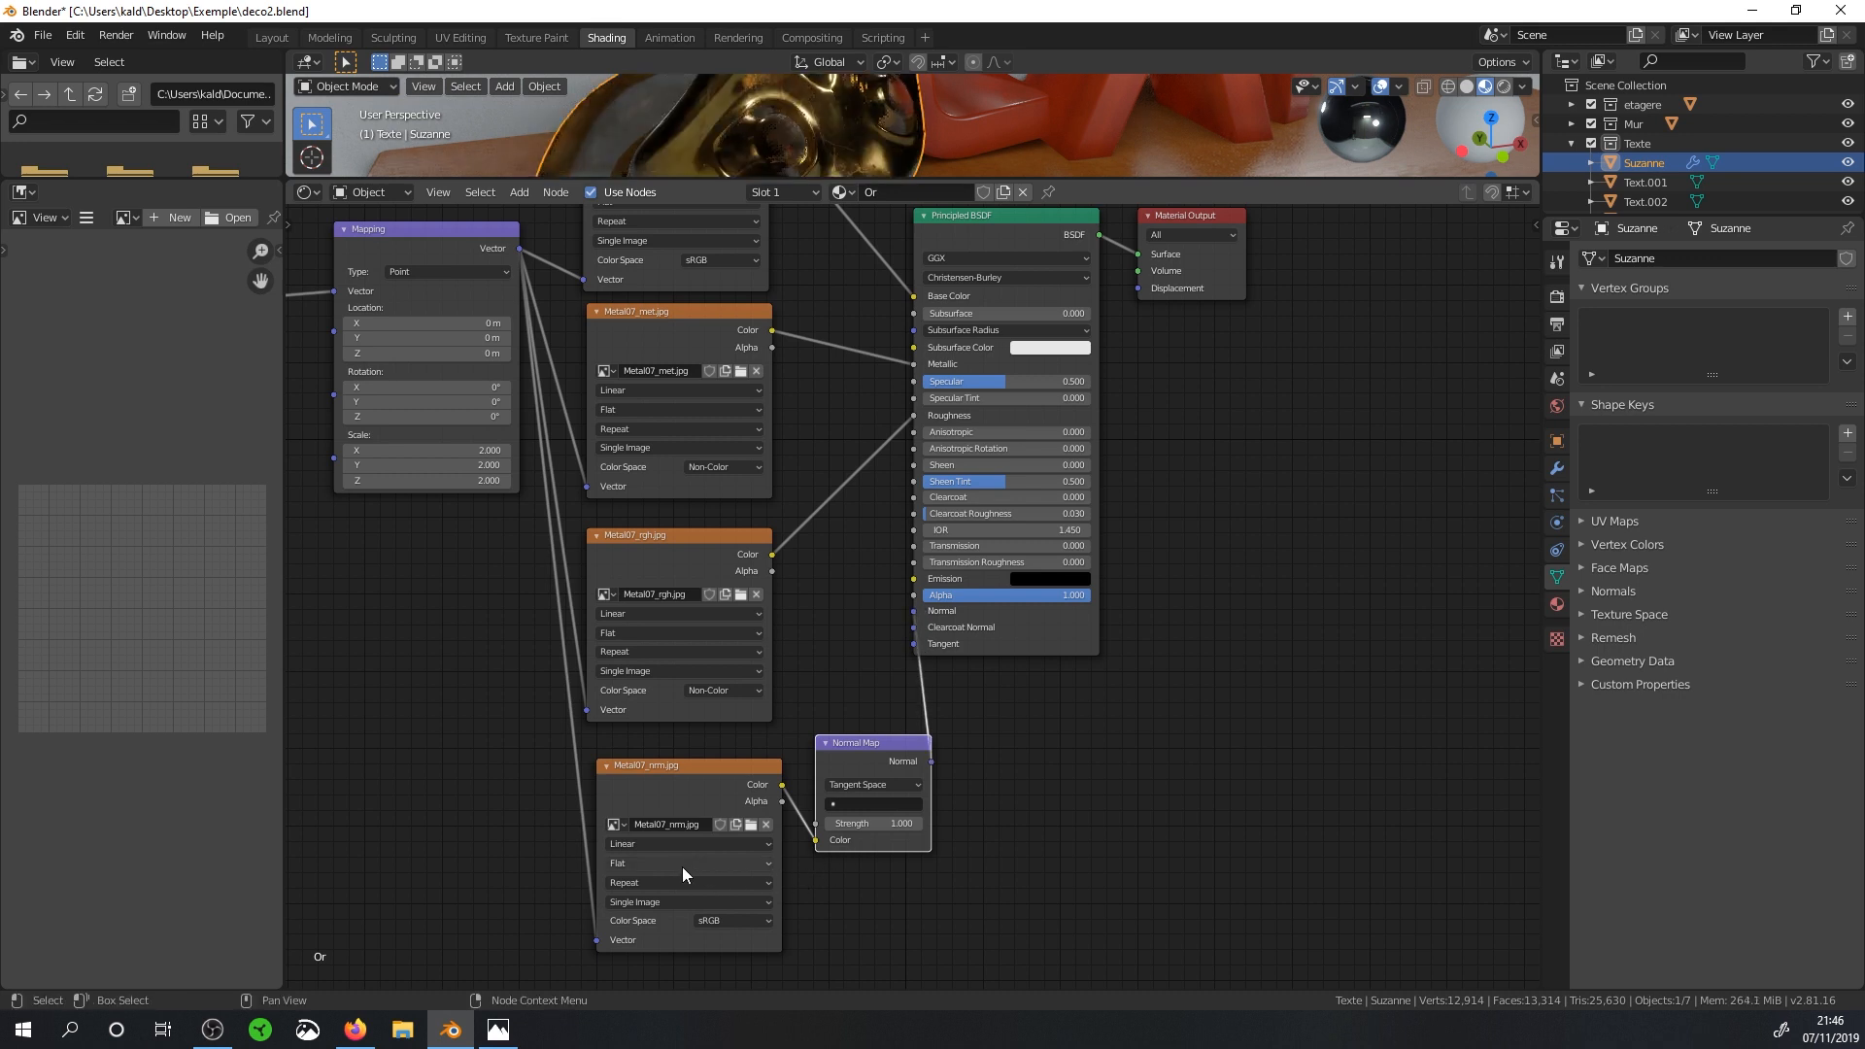
pyautogui.click(727, 918)
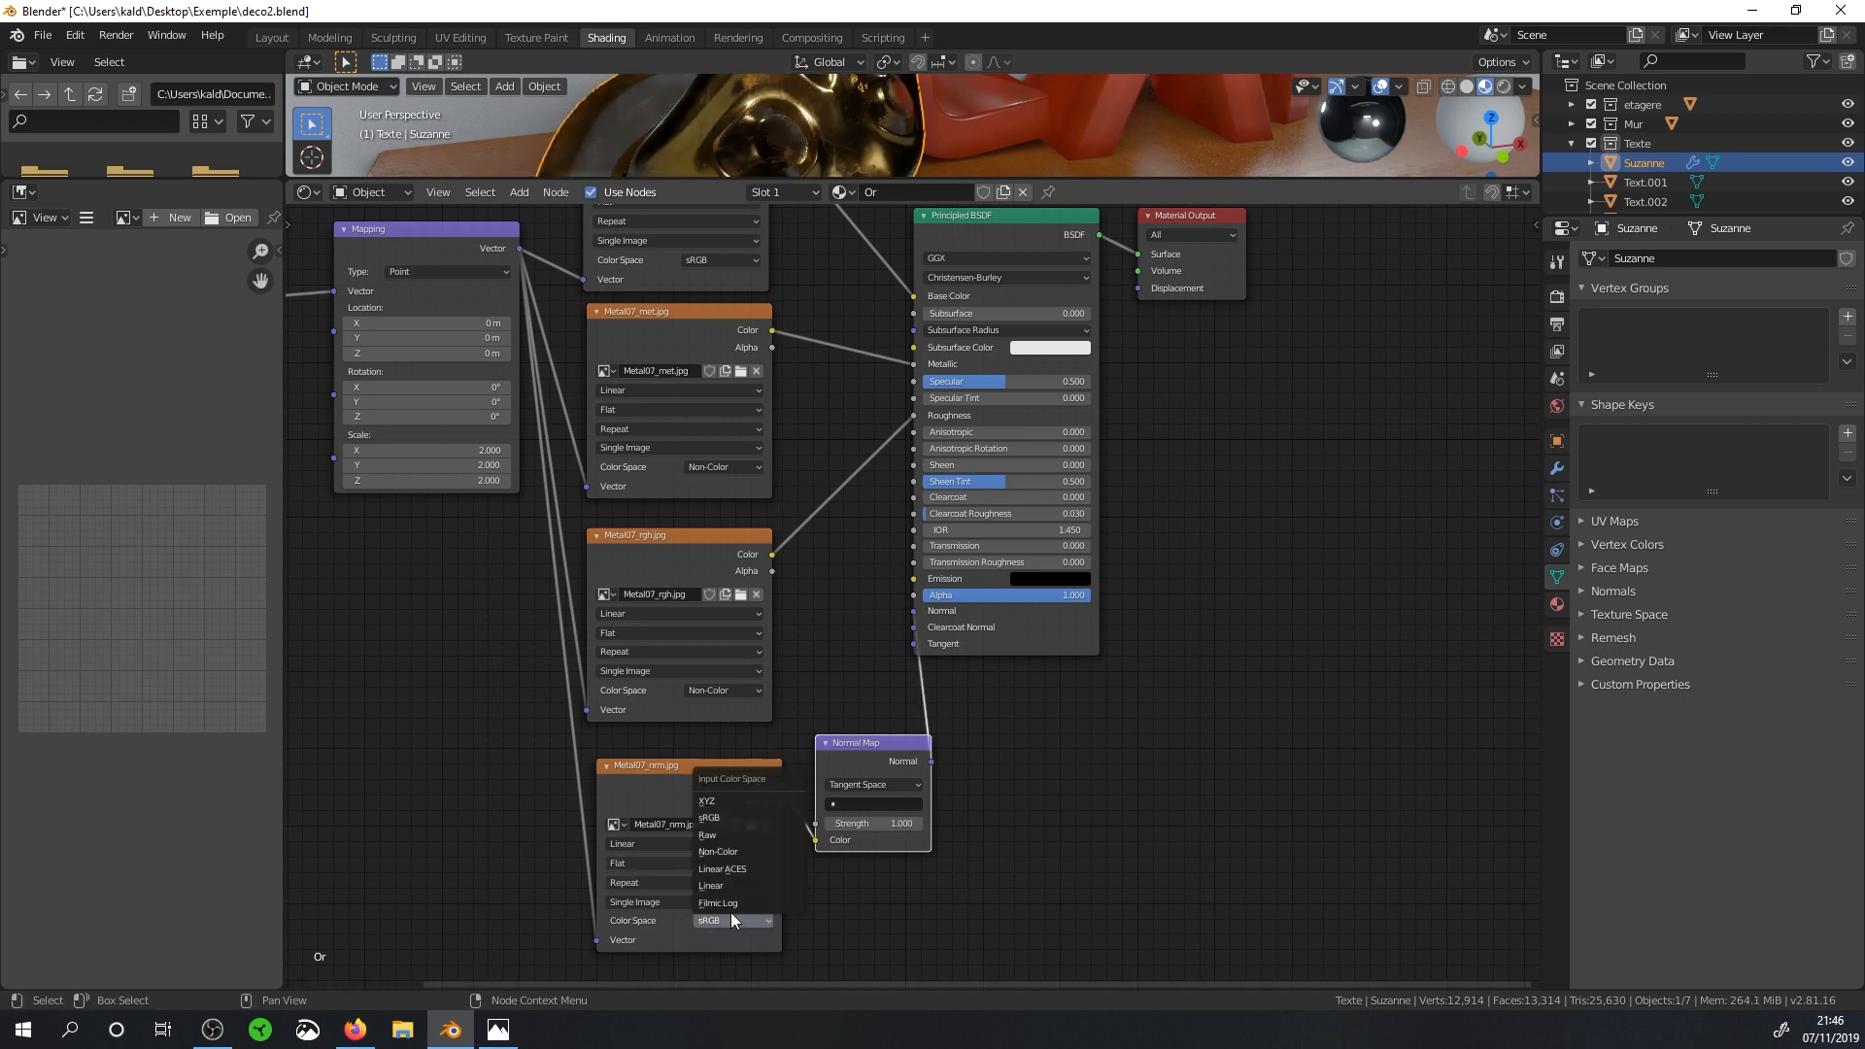
pyautogui.click(744, 845)
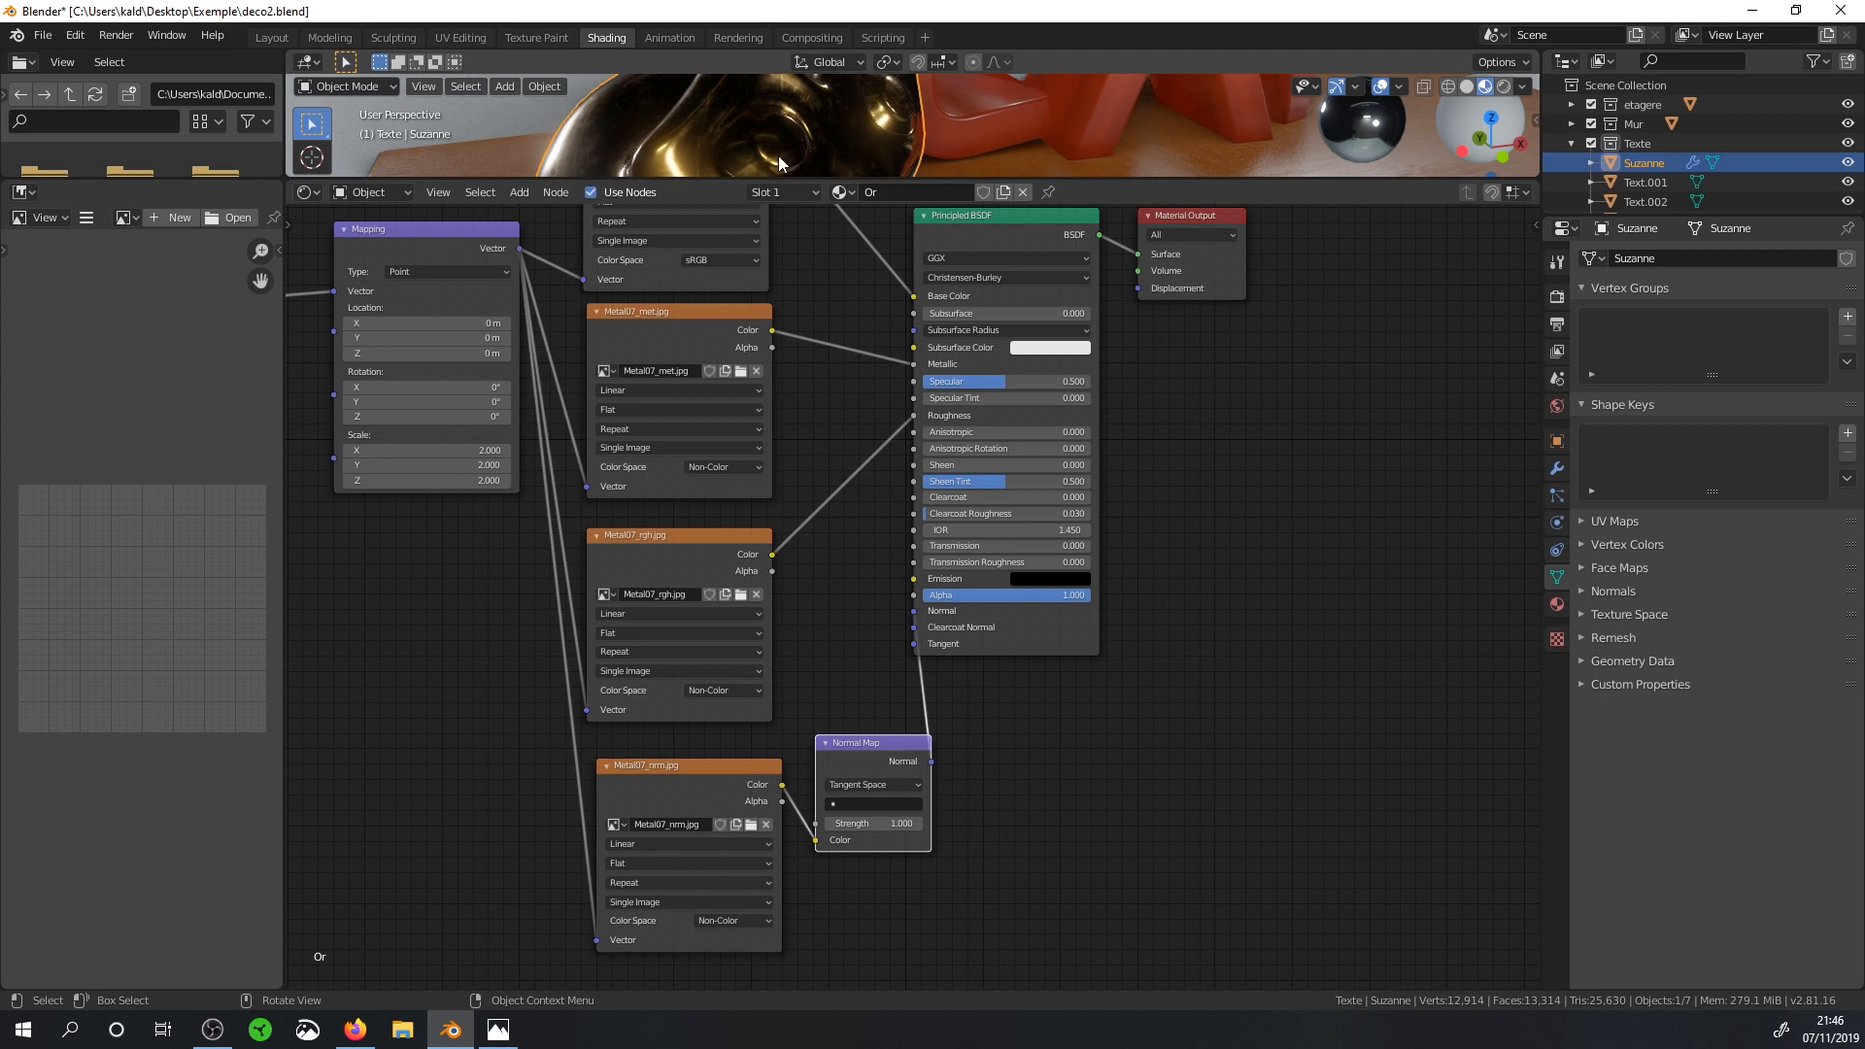
# Enlarge the 3D viewport, set its Clip Start to 0.01 m and check the monkey up close.
pyautogui.moveTo(807, 183); pyautogui.dragTo(823, 578)
pyautogui.moveTo(838, 455); pyautogui.dragTo(958, 449, button='middle')
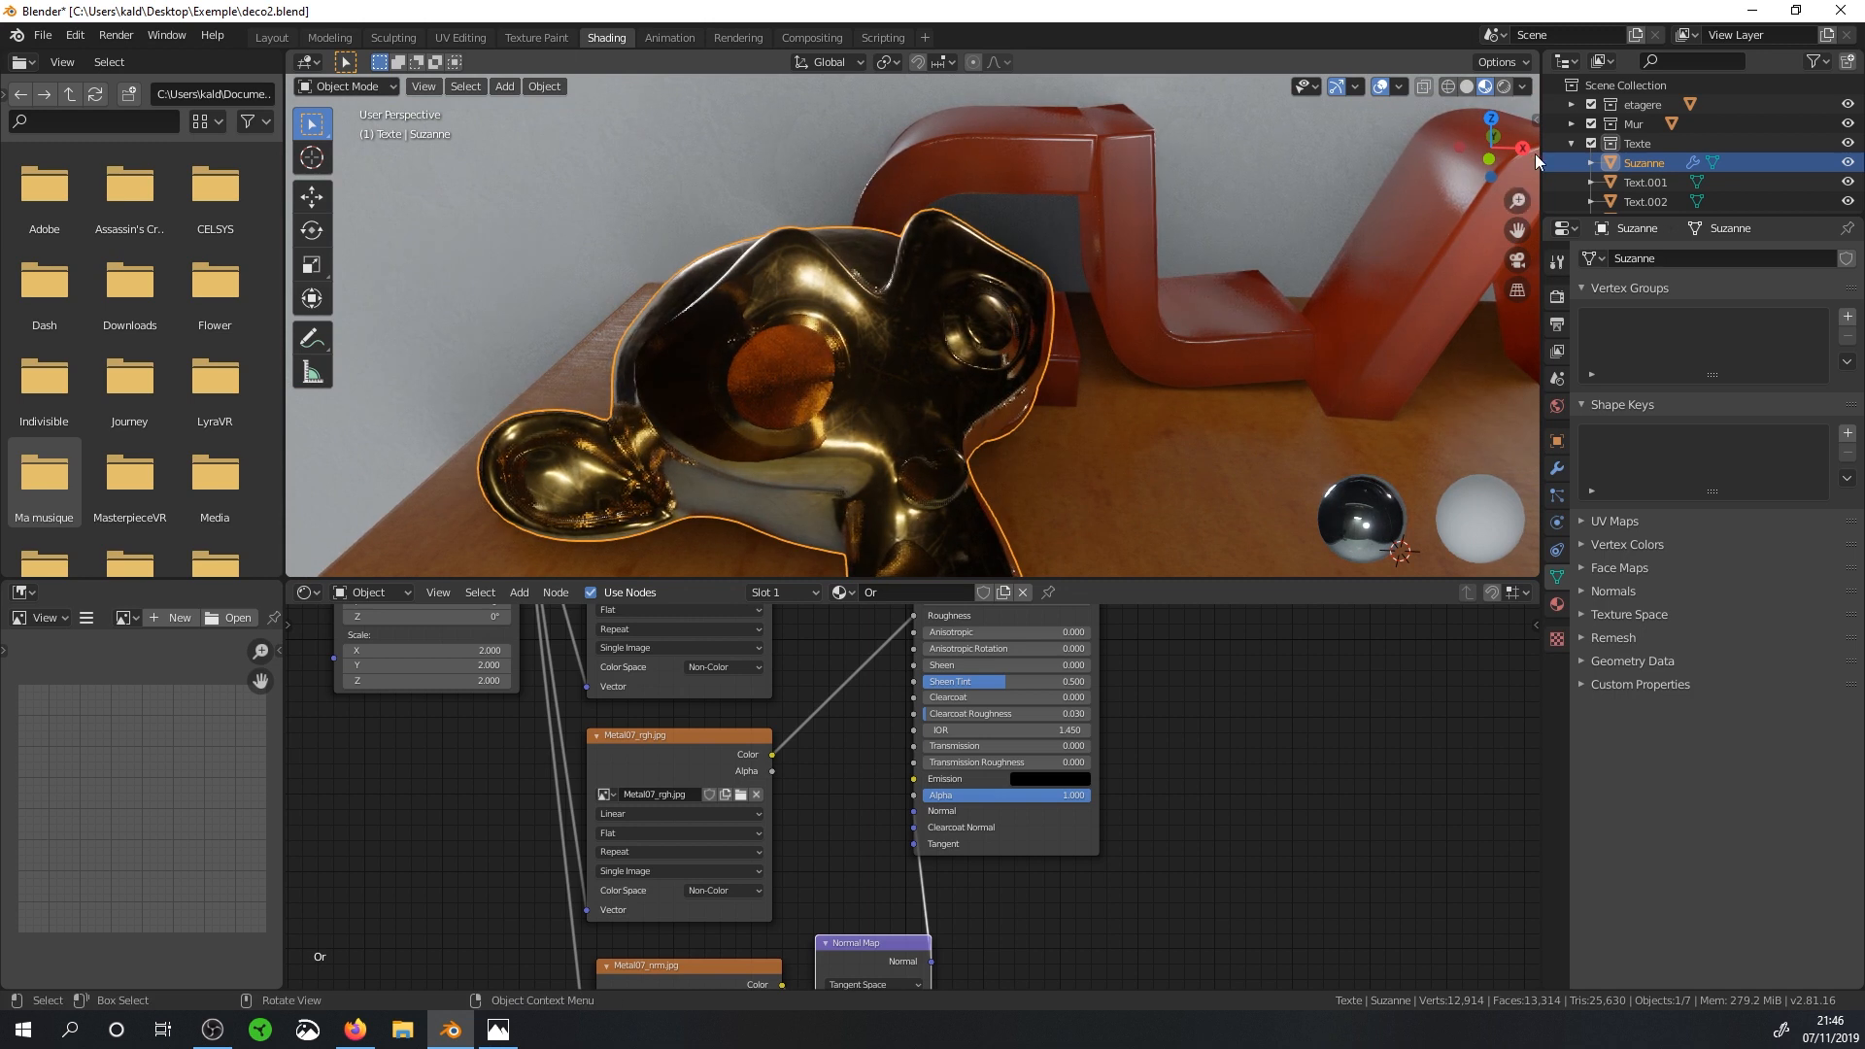
pyautogui.click(1535, 120)
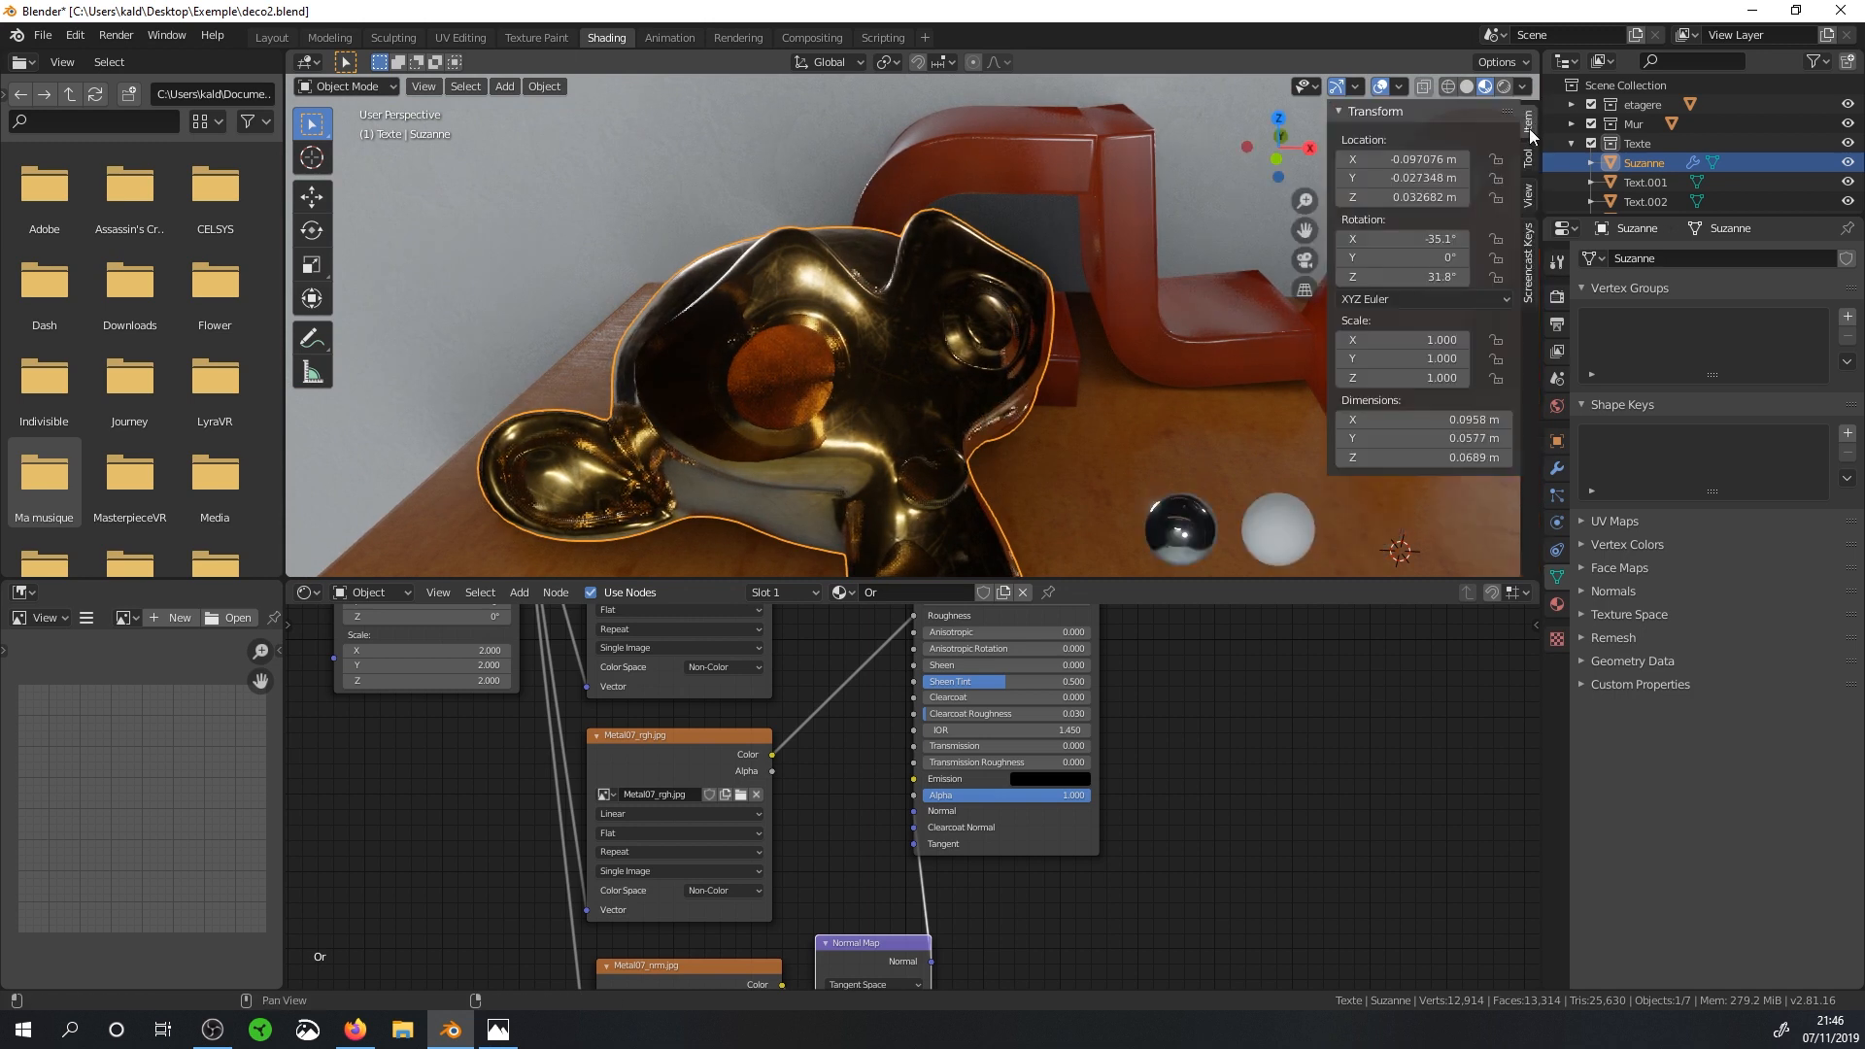
pyautogui.click(1530, 198)
pyautogui.click(1460, 161)
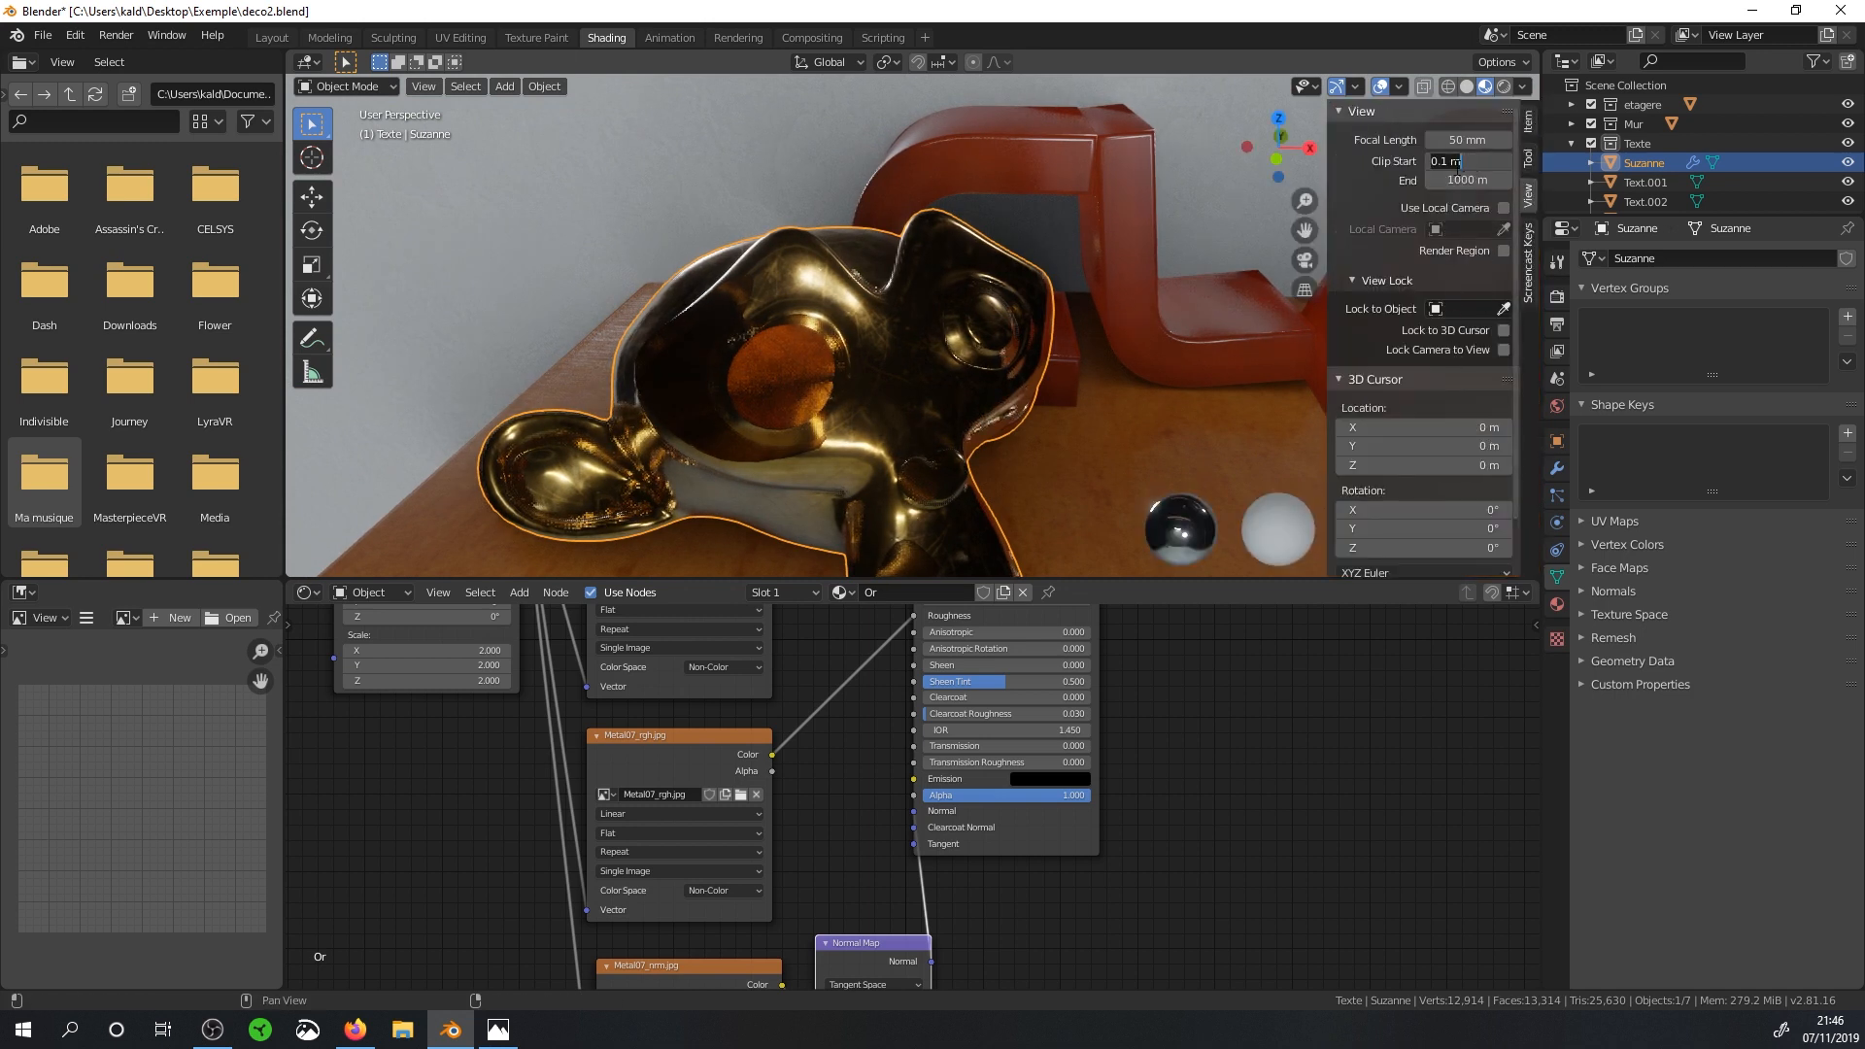
pyautogui.write('0.01')
pyautogui.press('Return')
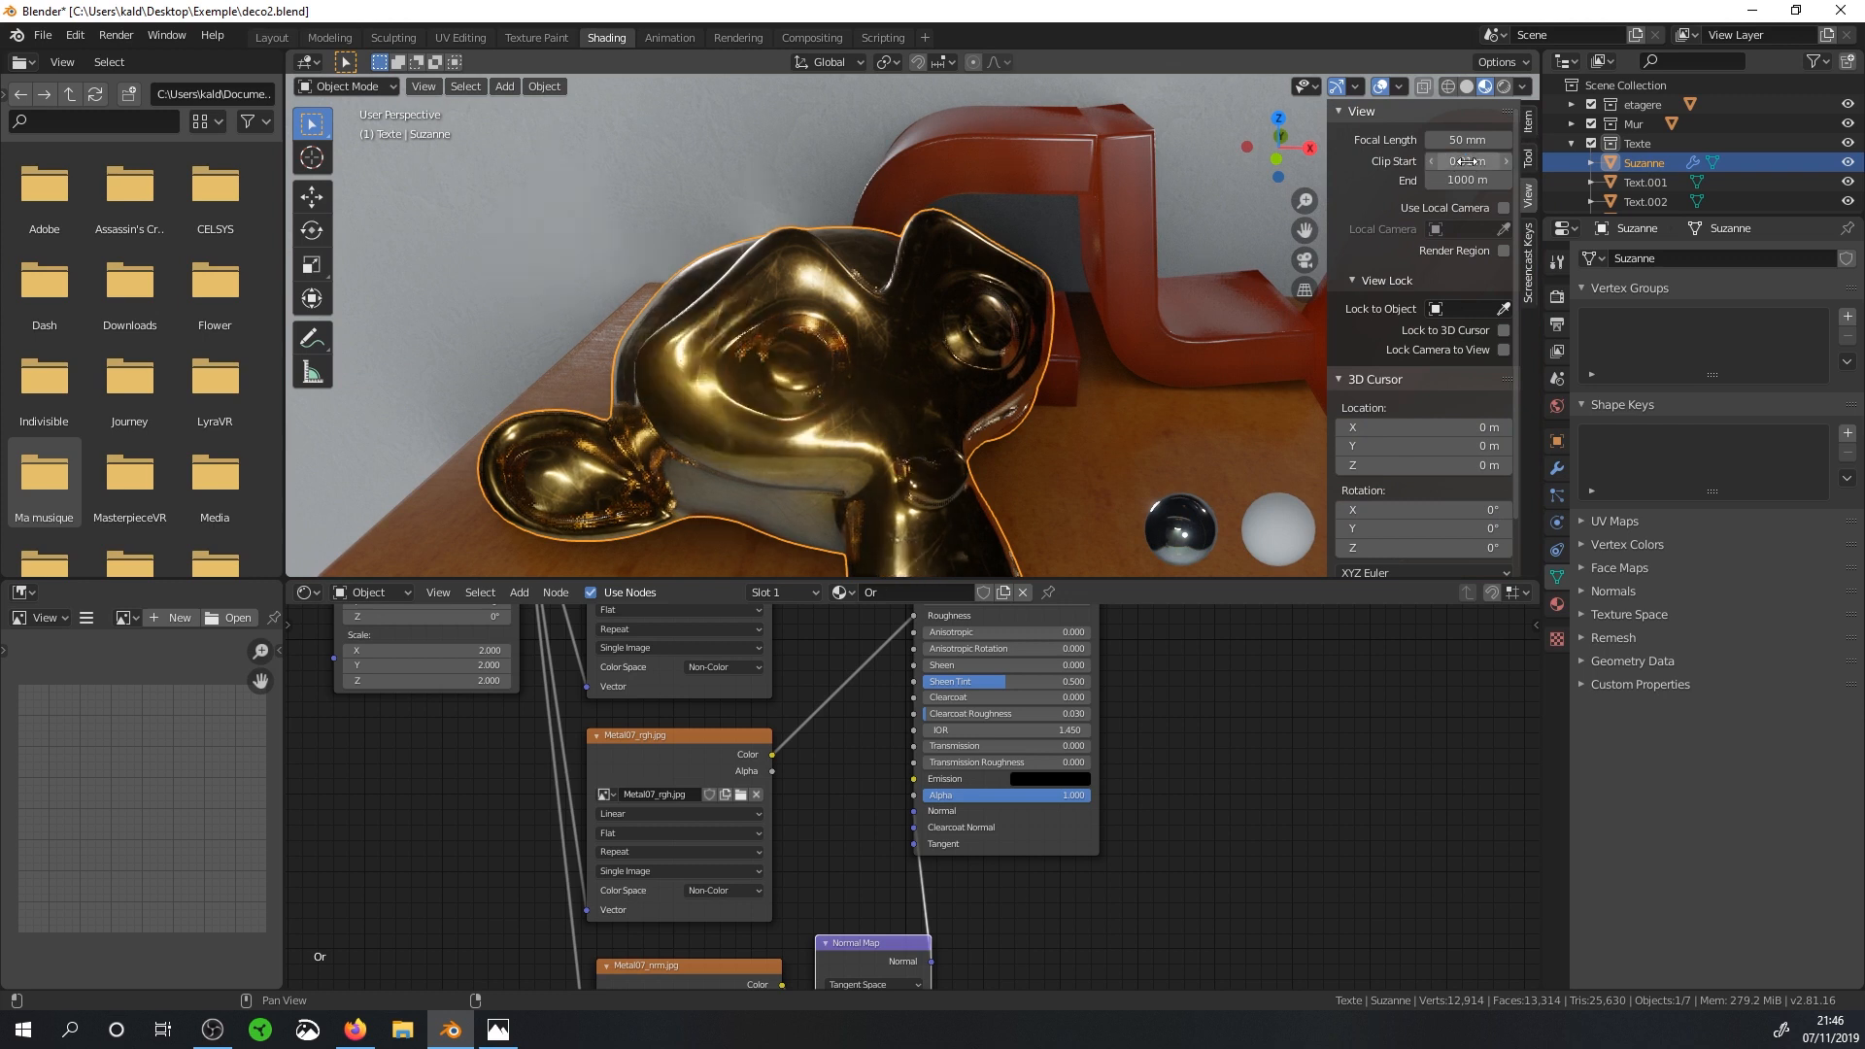
pyautogui.moveTo(873, 319)
pyautogui.mouseDown(button='middle')
pyautogui.moveTo(884, 301)
pyautogui.moveTo(901, 329)
pyautogui.mouseUp(button='middle')
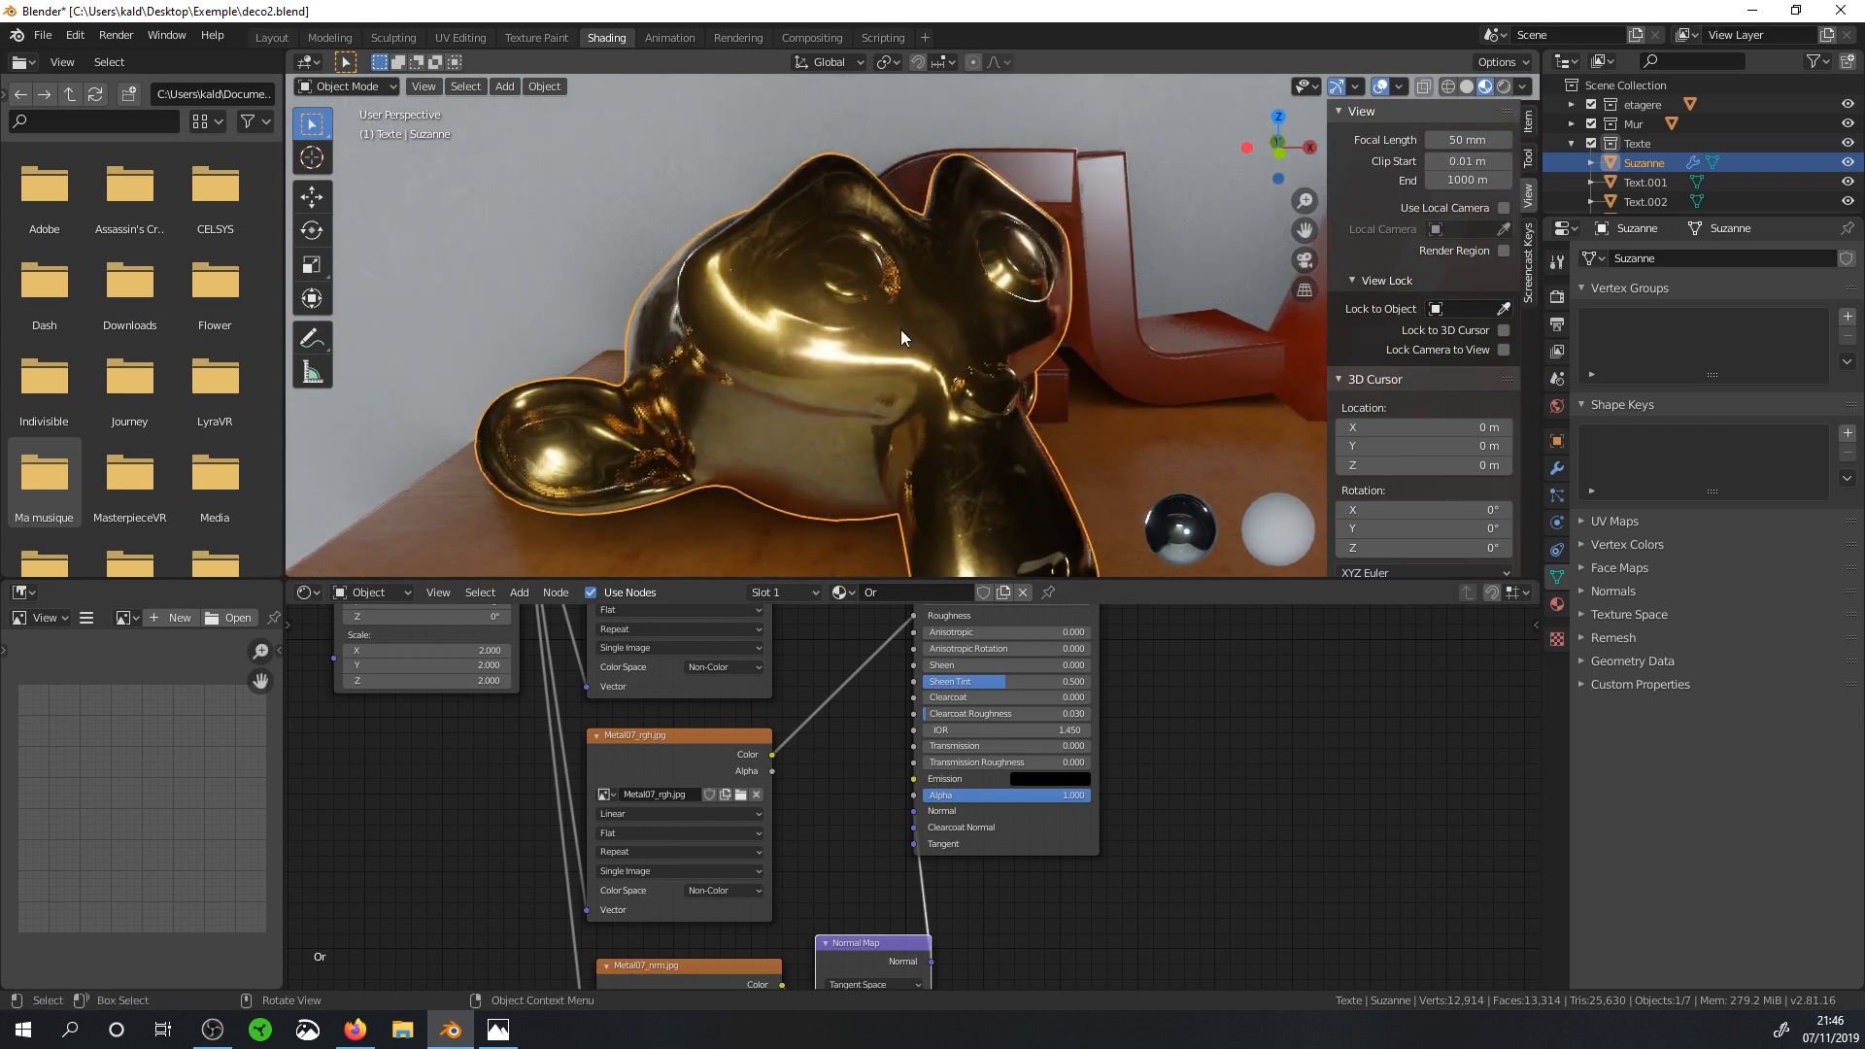
pyautogui.moveTo(736, 923); pyautogui.dragTo(683, 680, button='middle')
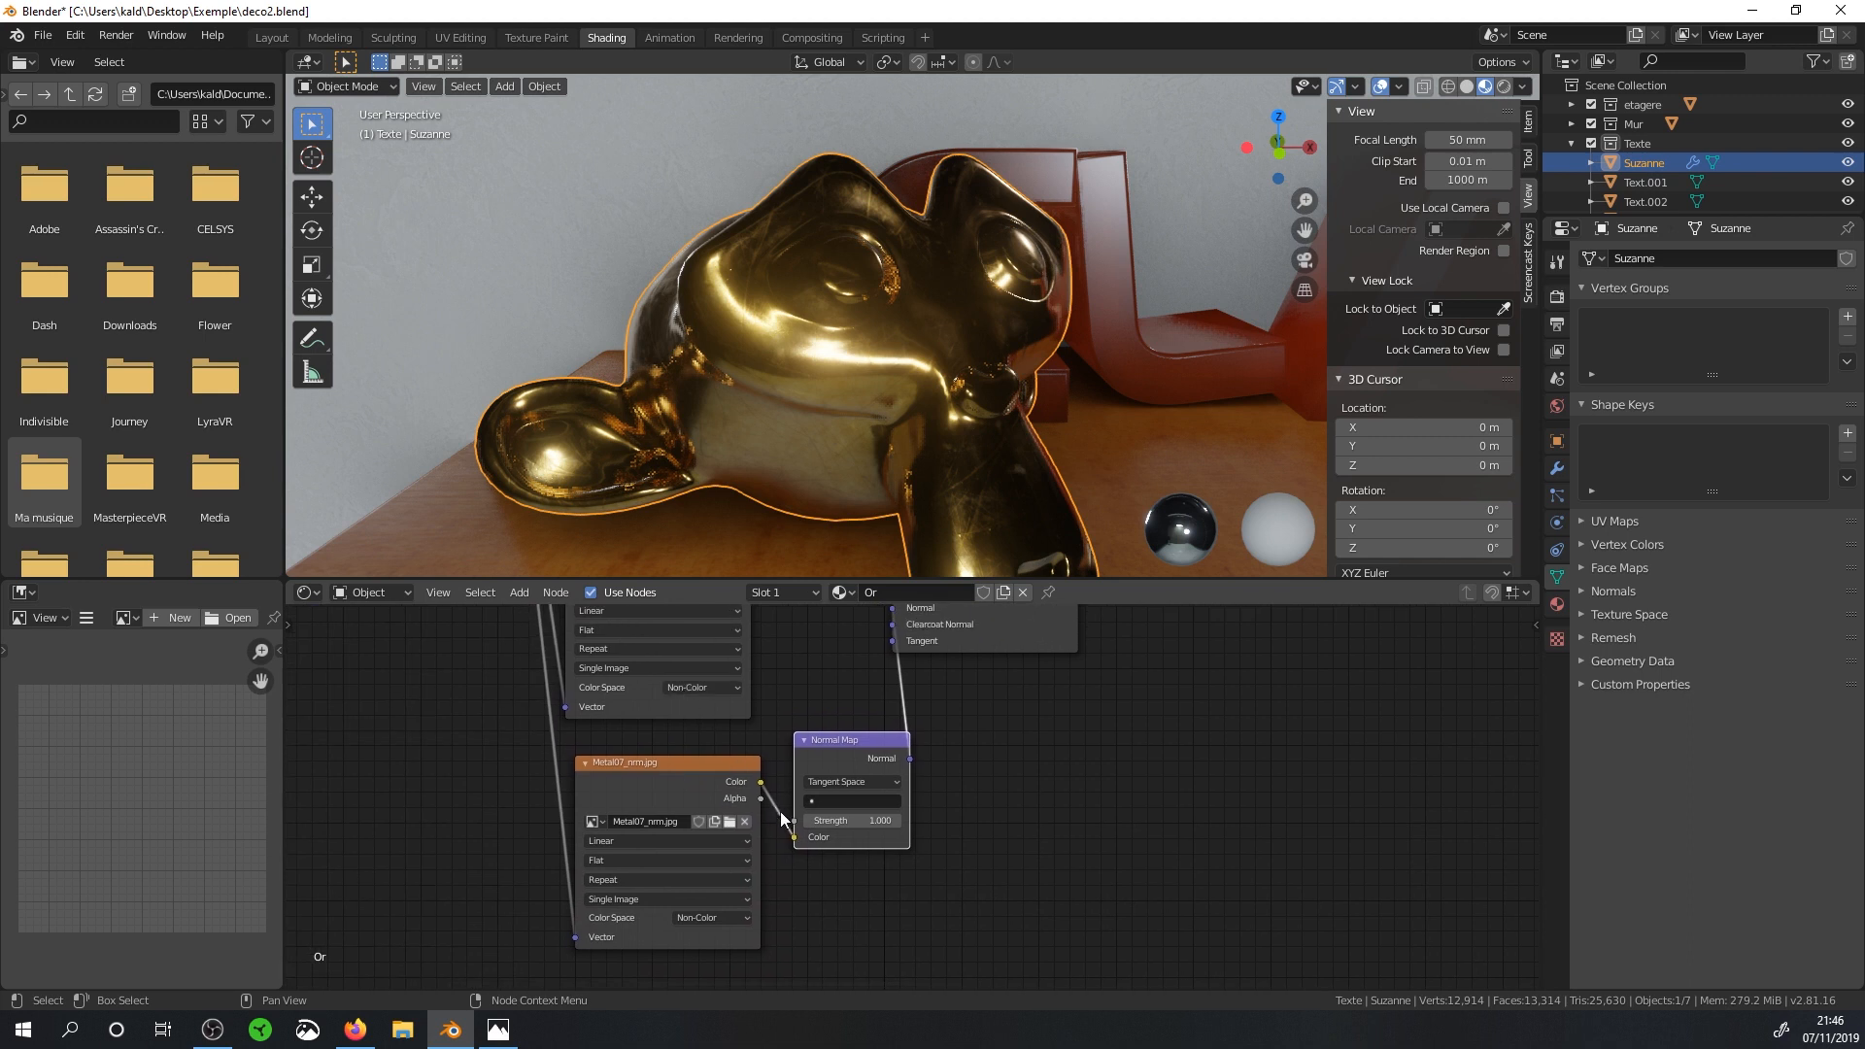
# Try sRGB as the color space of Metal07_nrm.jpg for comparison and restore it to Non-Color.
pyautogui.click(724, 918)
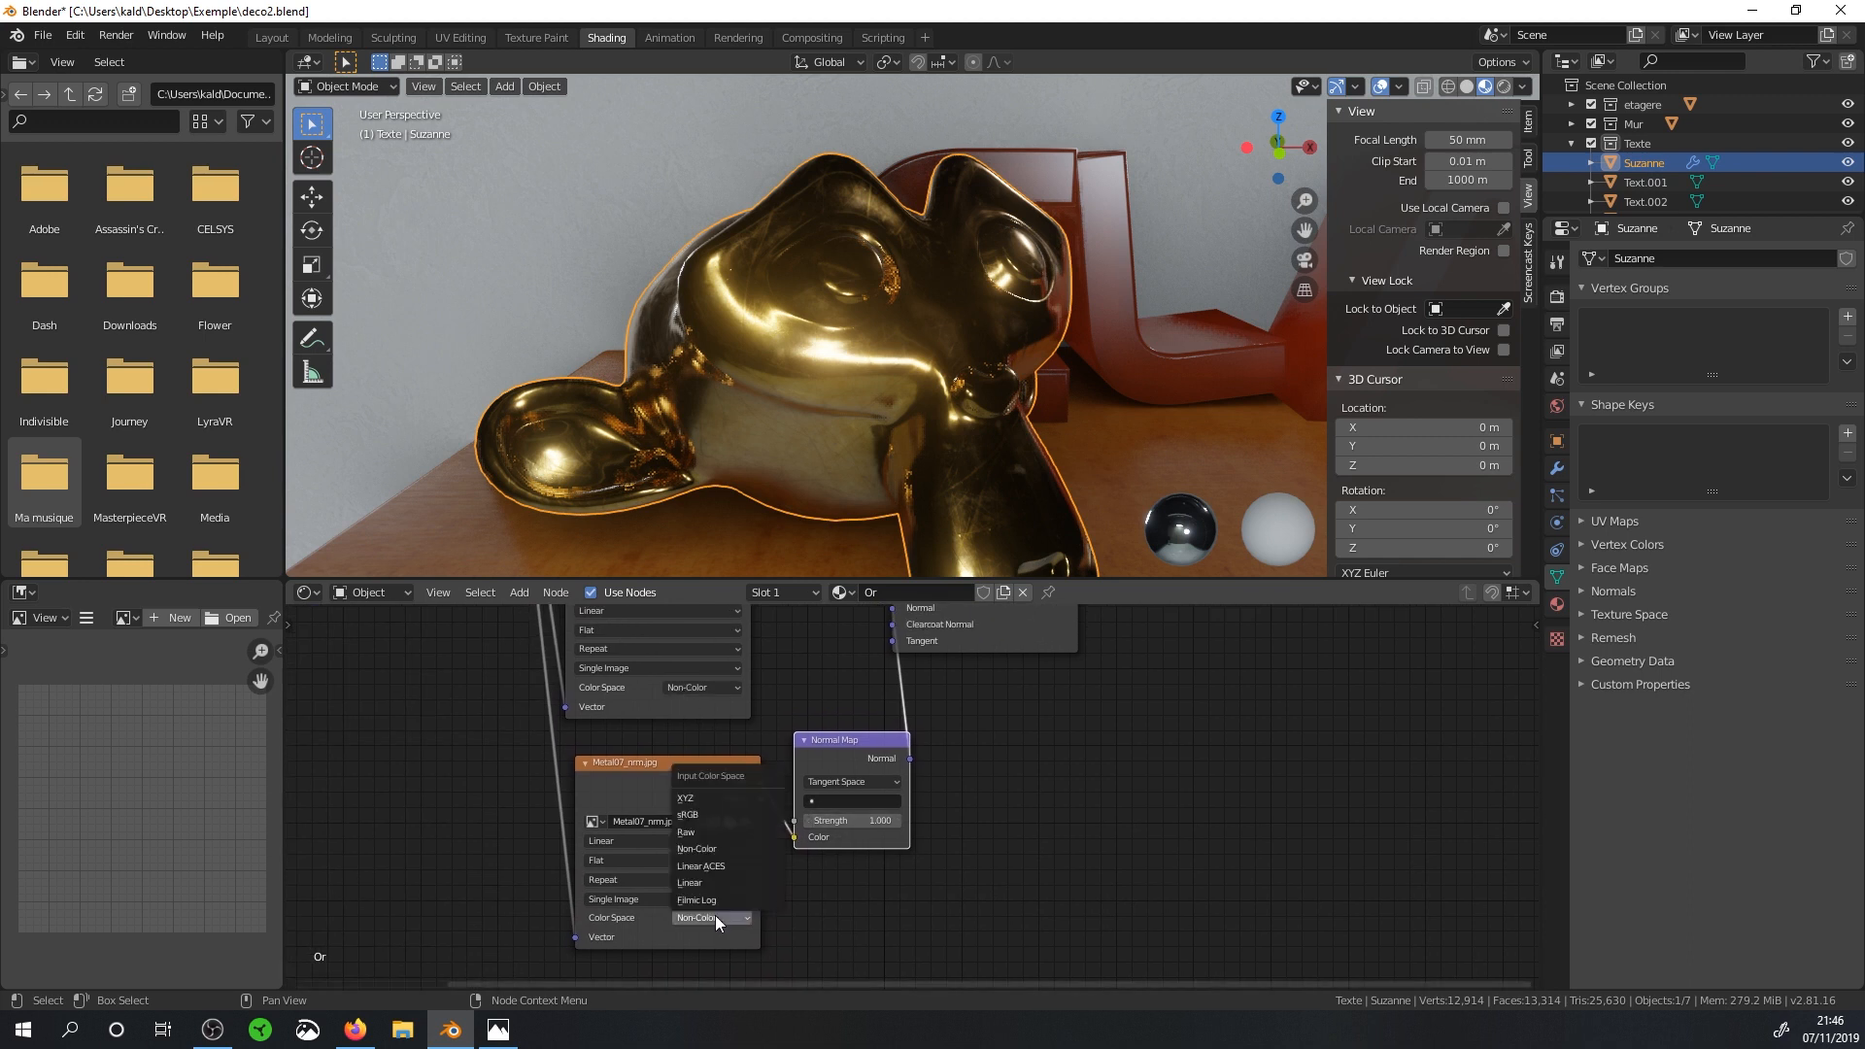
pyautogui.click(714, 814)
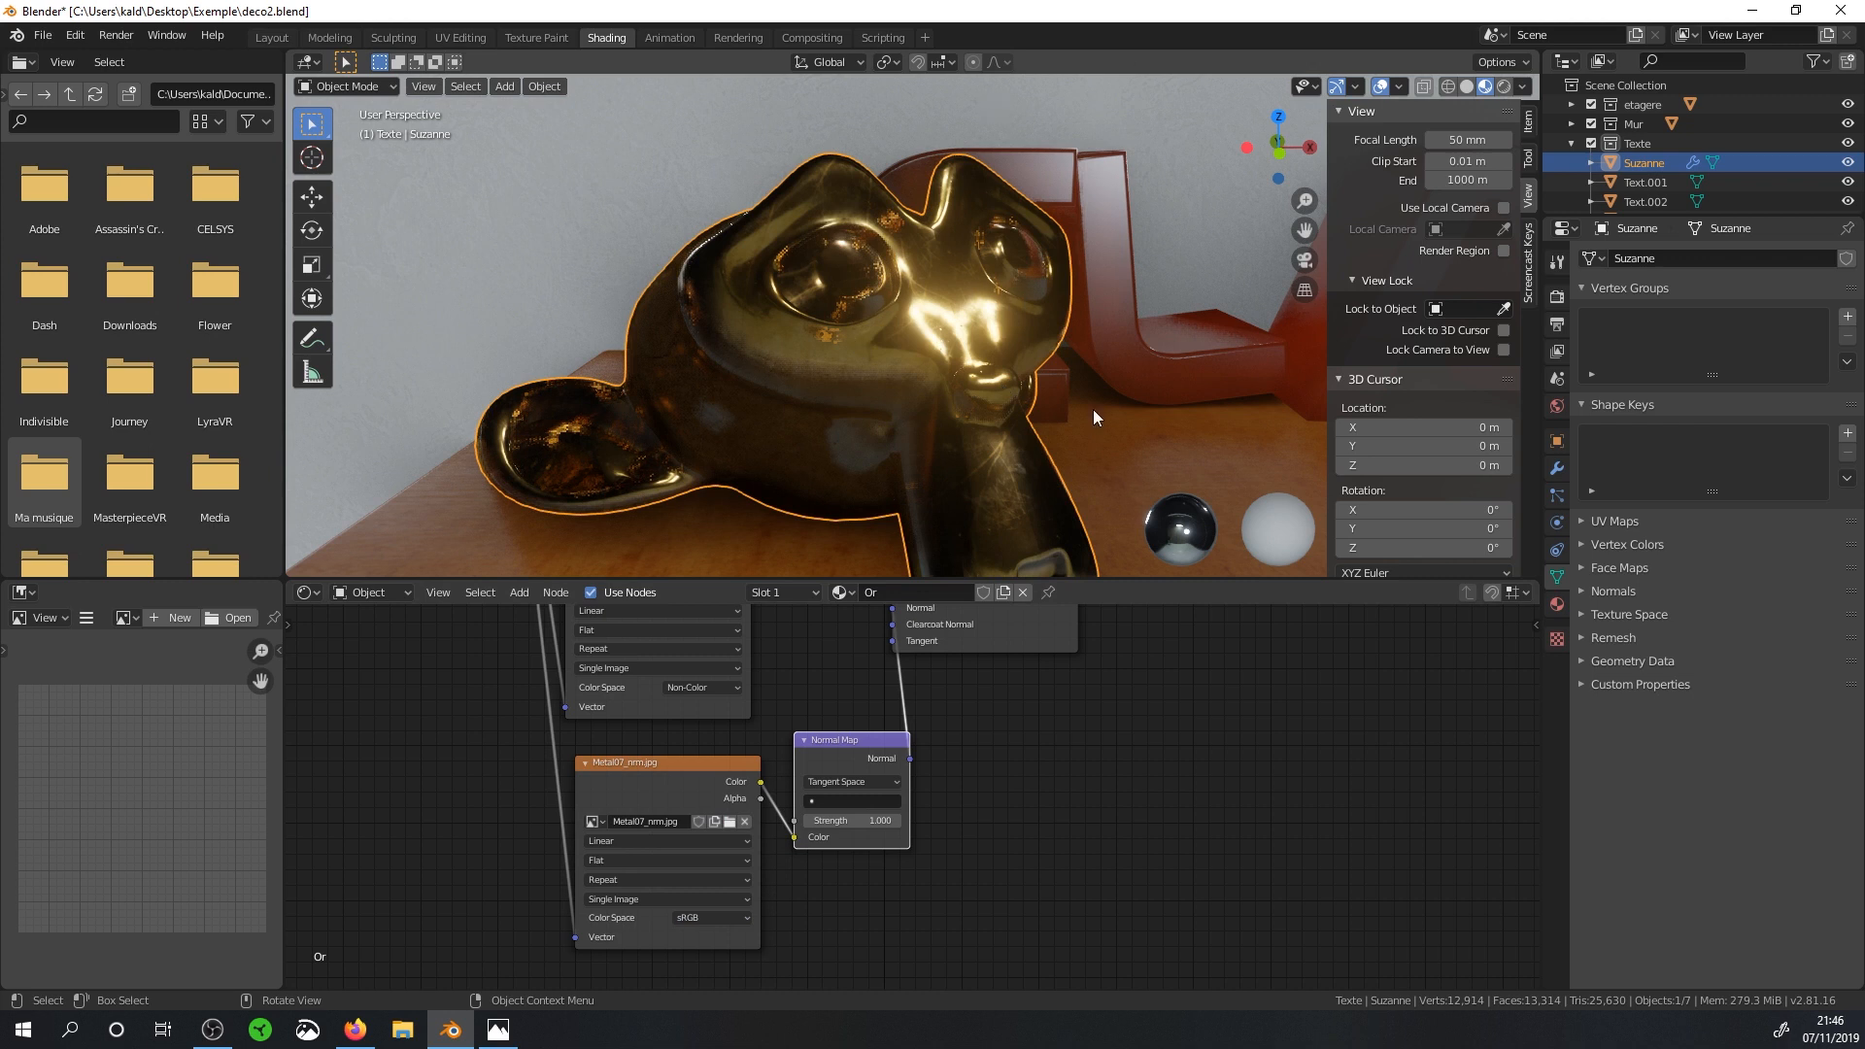
pyautogui.click(719, 920)
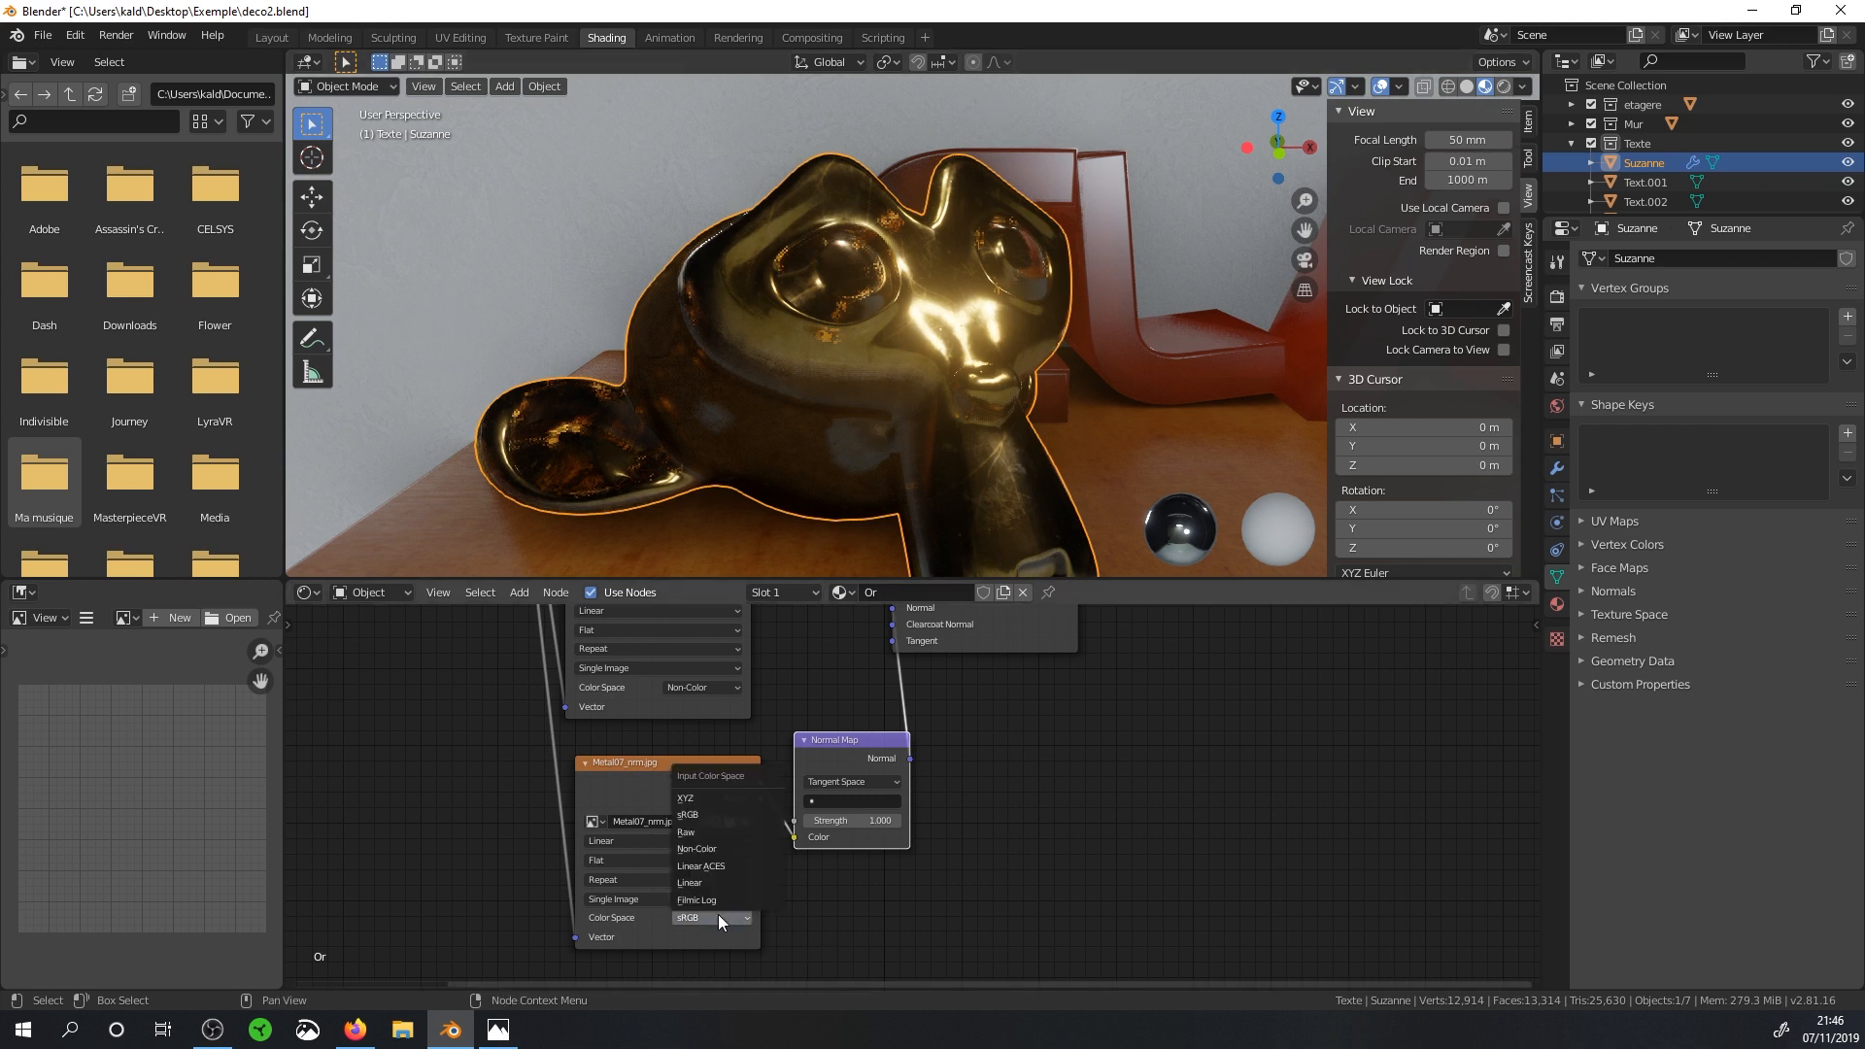
pyautogui.click(719, 850)
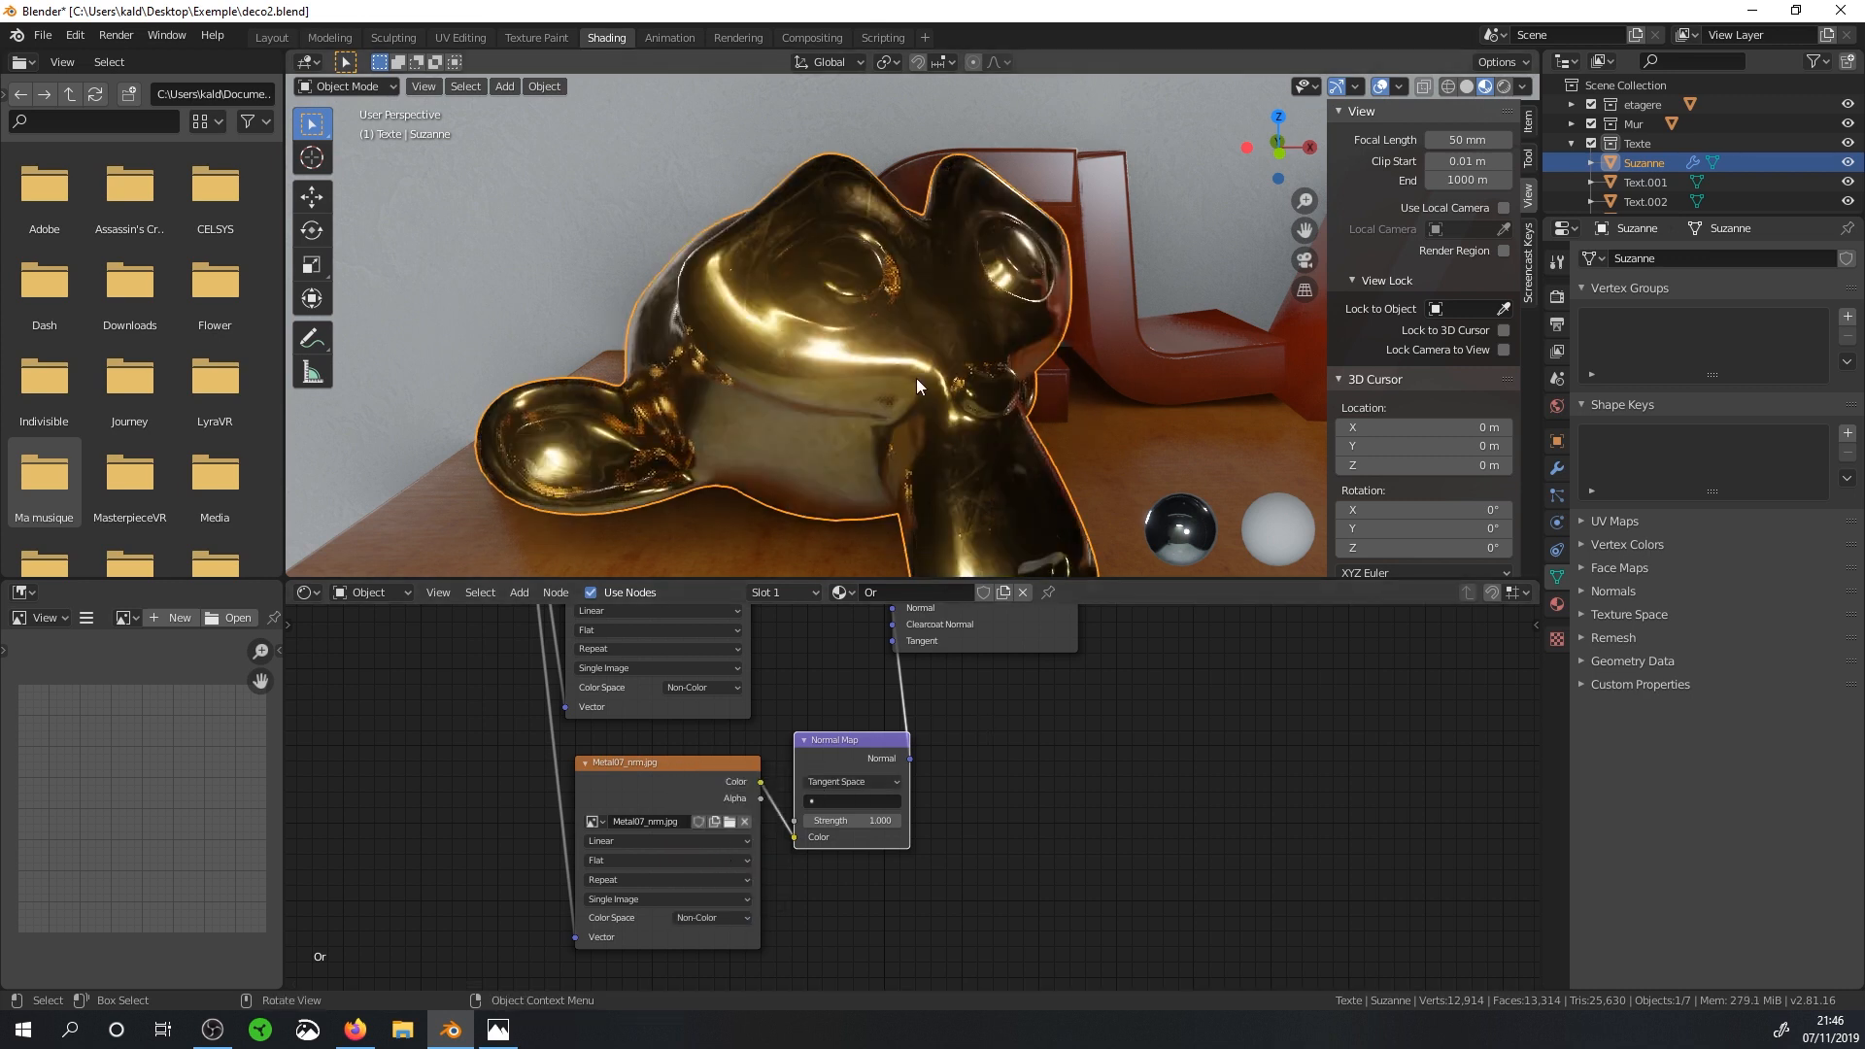
# Compare the monkey's surface with the Normal Map strength at 0 and set the strength to 2.
pyautogui.scroll(3, 918, 377)
pyautogui.moveTo(875, 826); pyautogui.dragTo(806, 807)
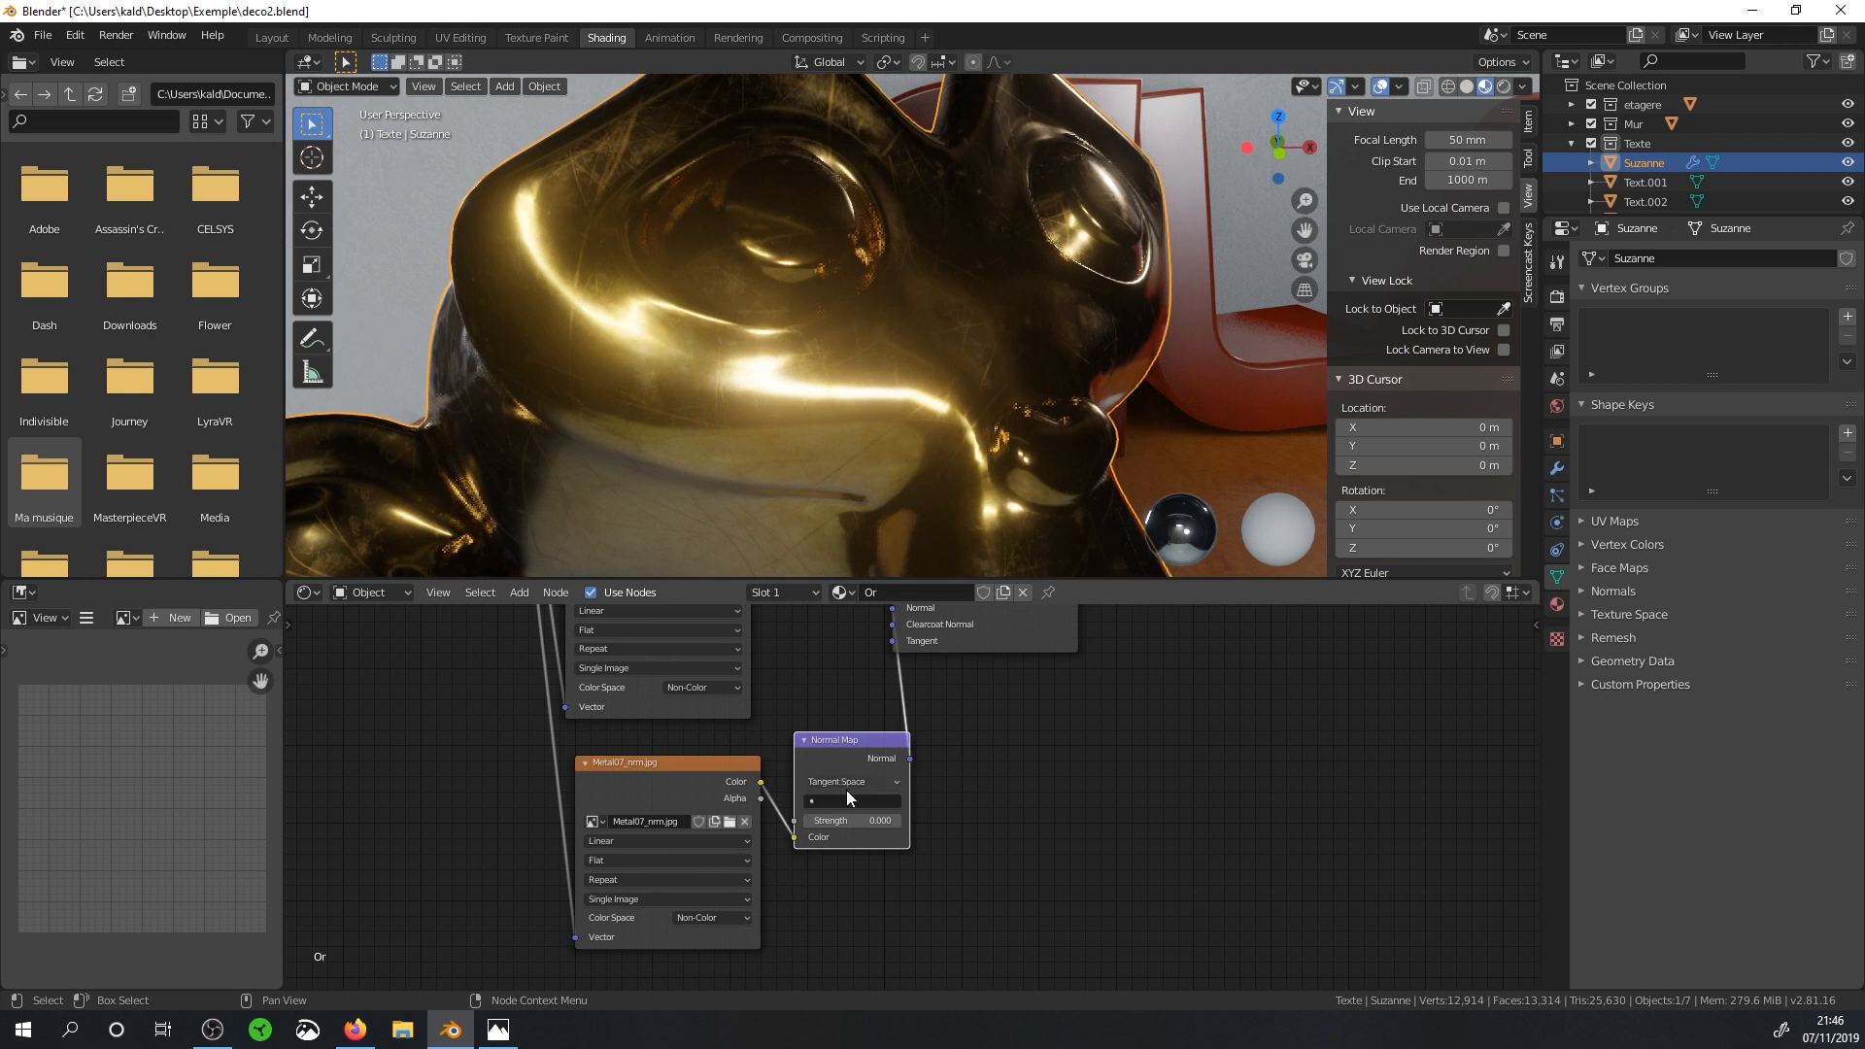
pyautogui.click(871, 820)
pyautogui.write('2')
pyautogui.press('Return')
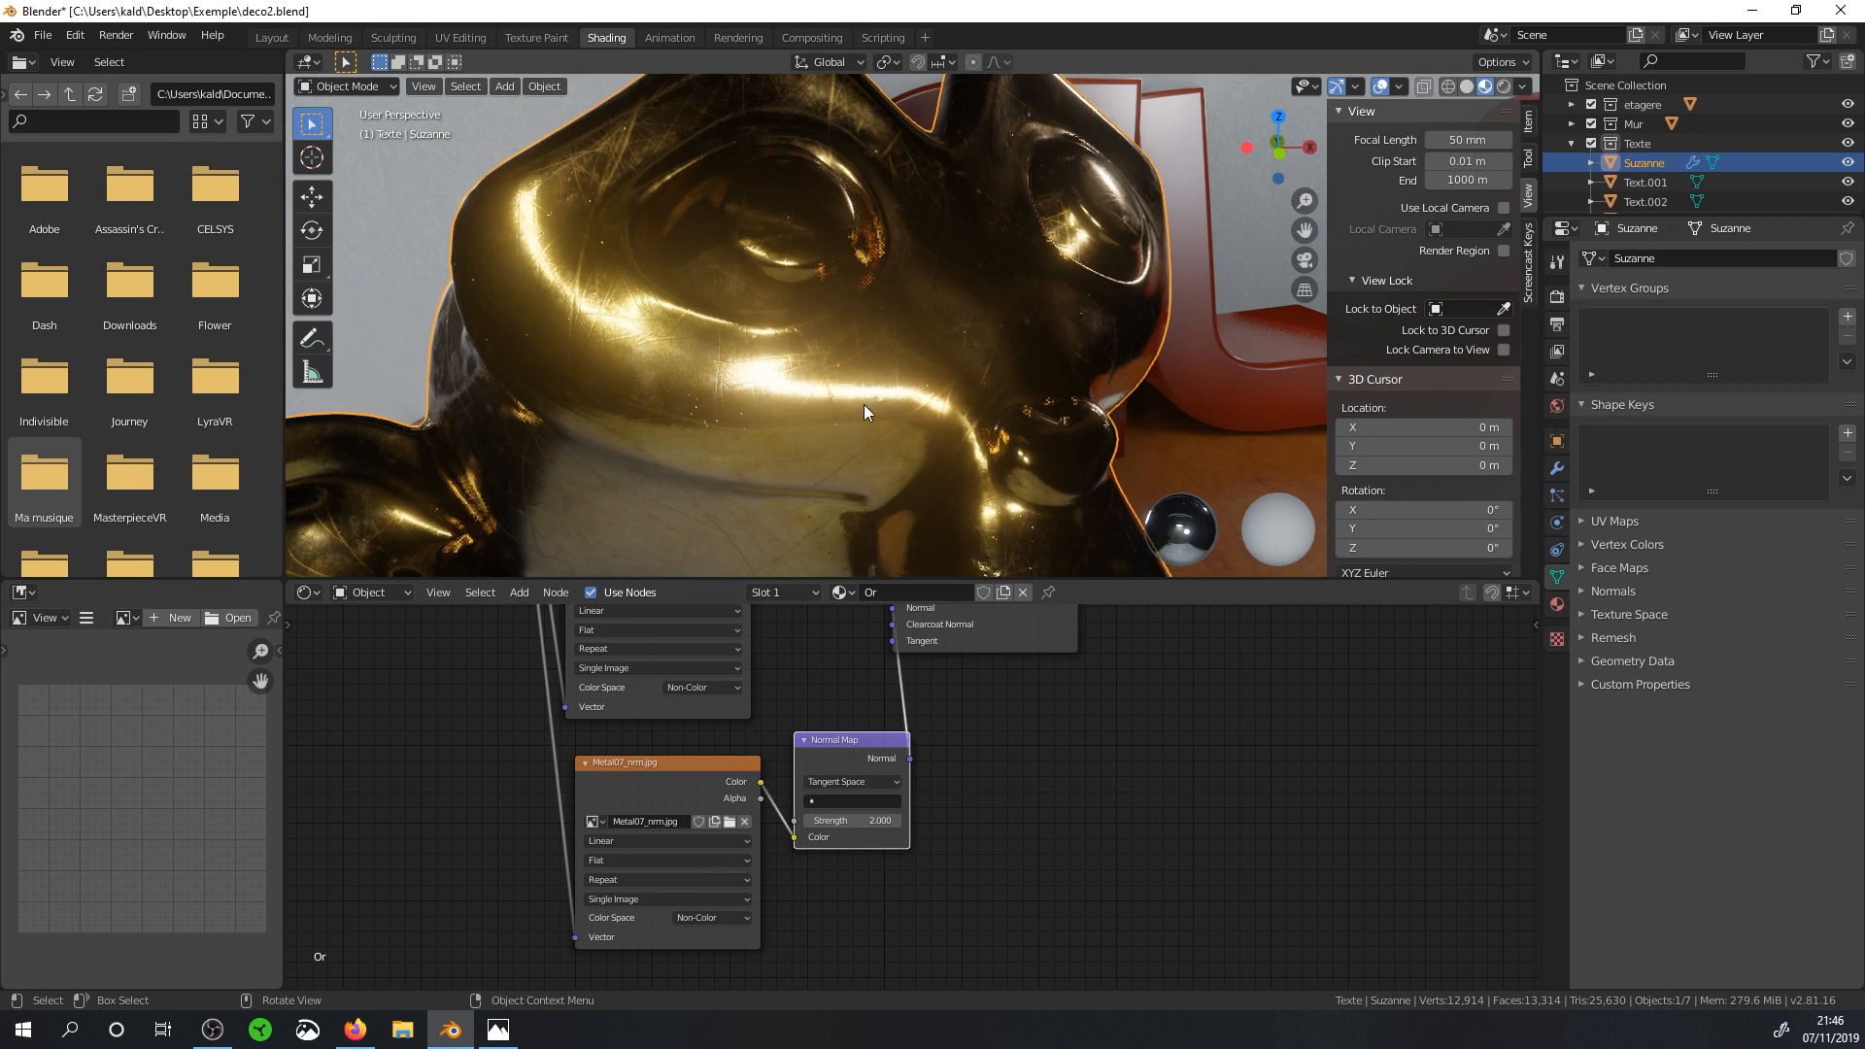
pyautogui.scroll(-6, 783, 382)
pyautogui.moveTo(875, 389); pyautogui.dragTo(1262, 409, button='middle')
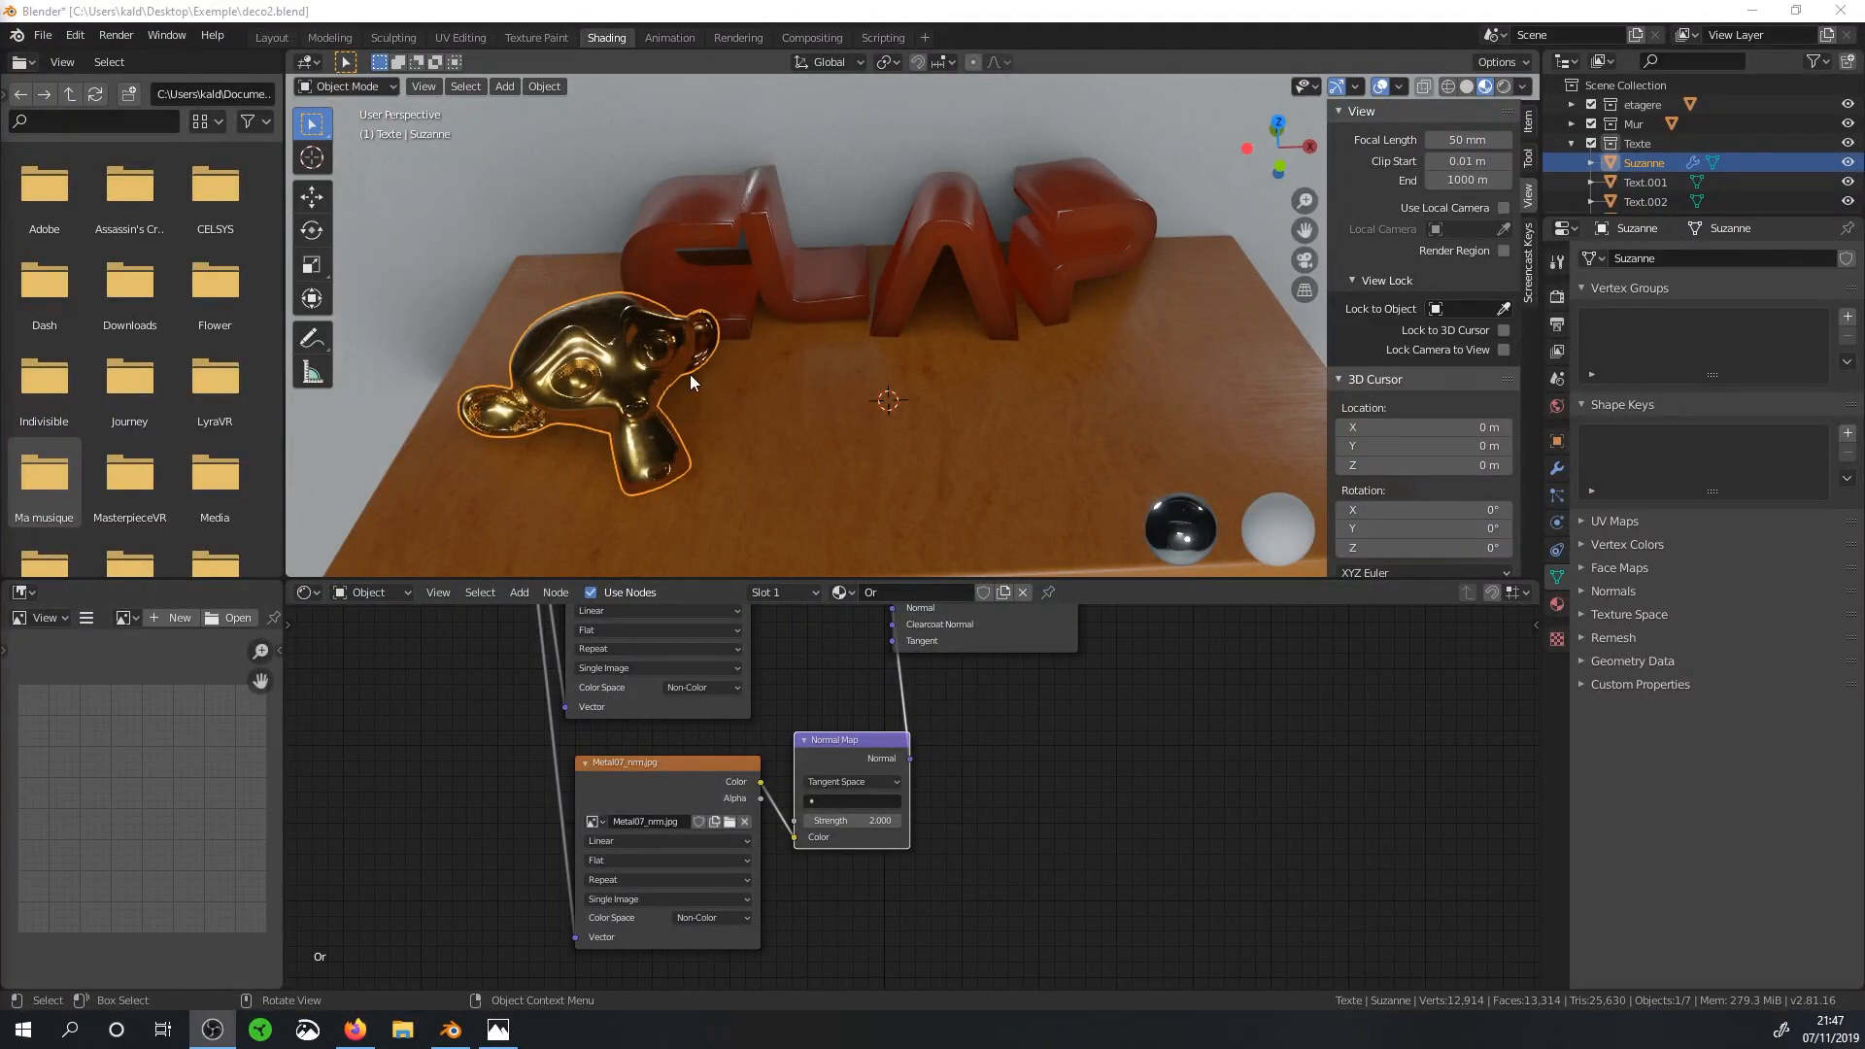
# Switch to the Layout workspace with the shelf, letters and monkey in view.
pyautogui.click(273, 40)
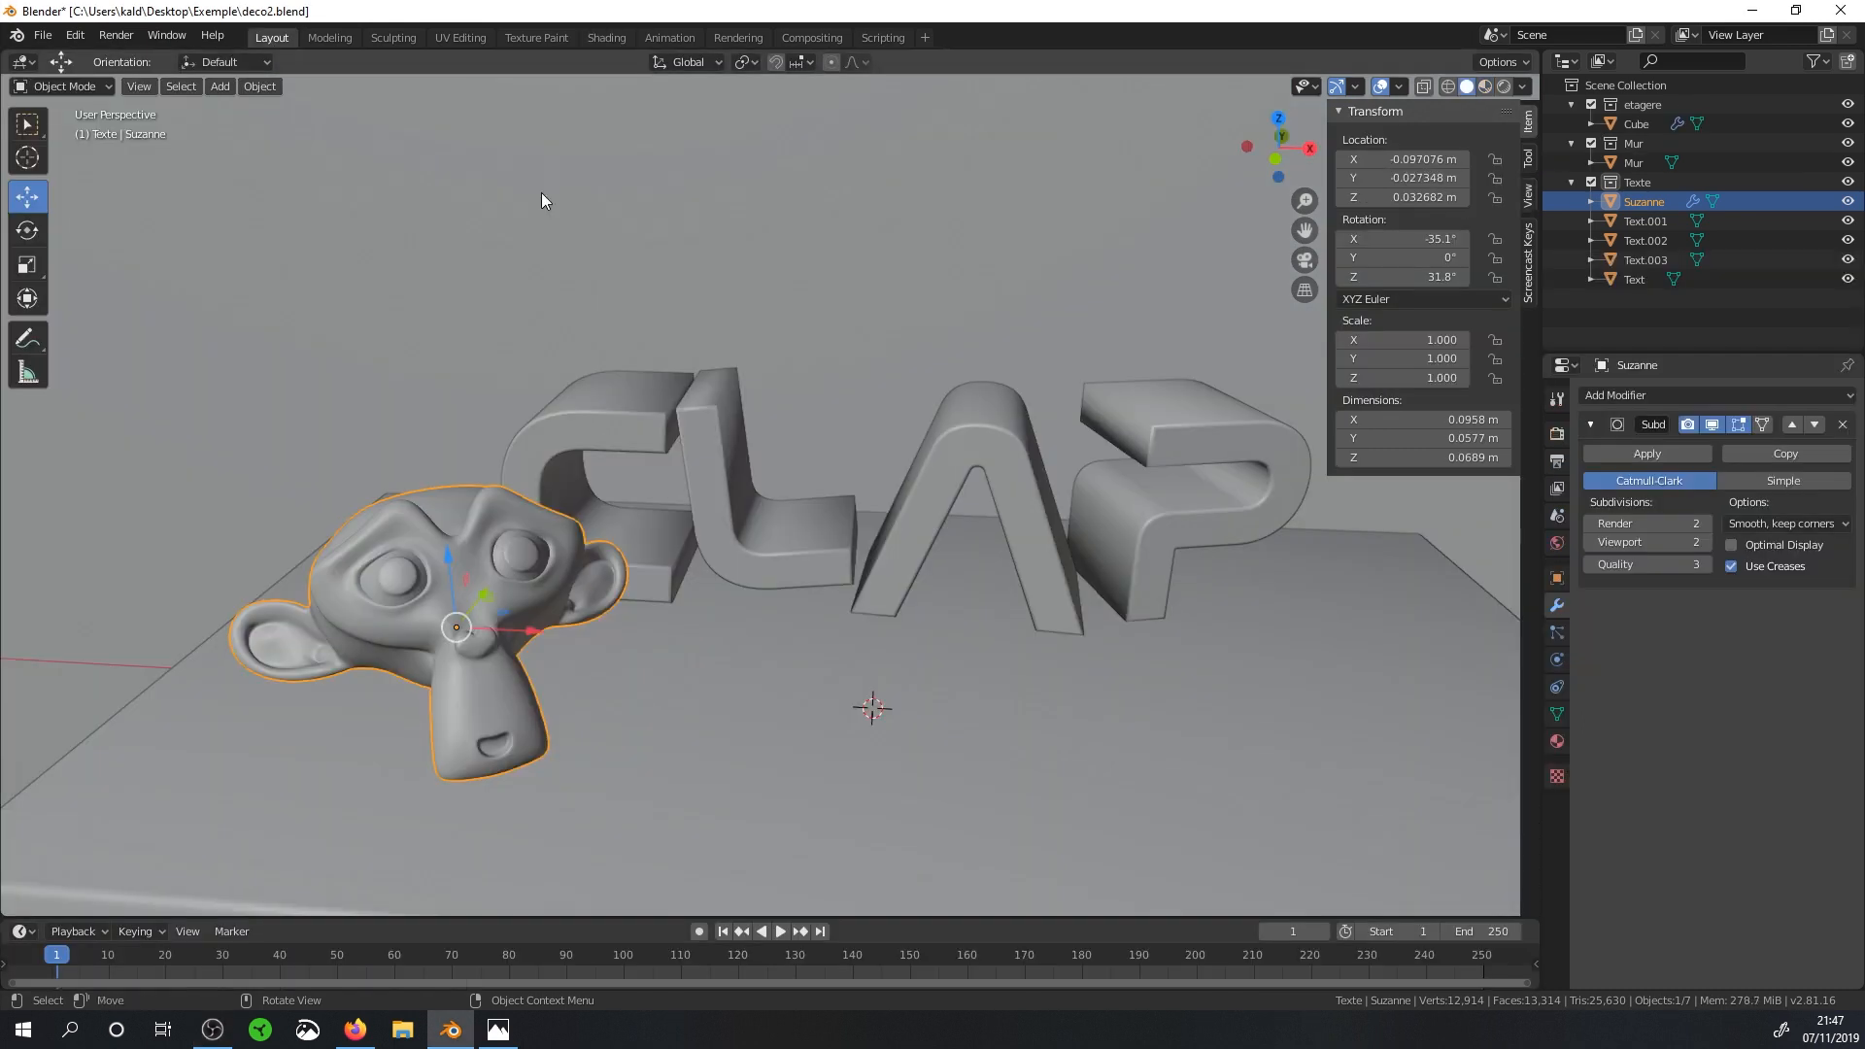
pyautogui.moveTo(822, 526); pyautogui.dragTo(824, 527, button='middle')
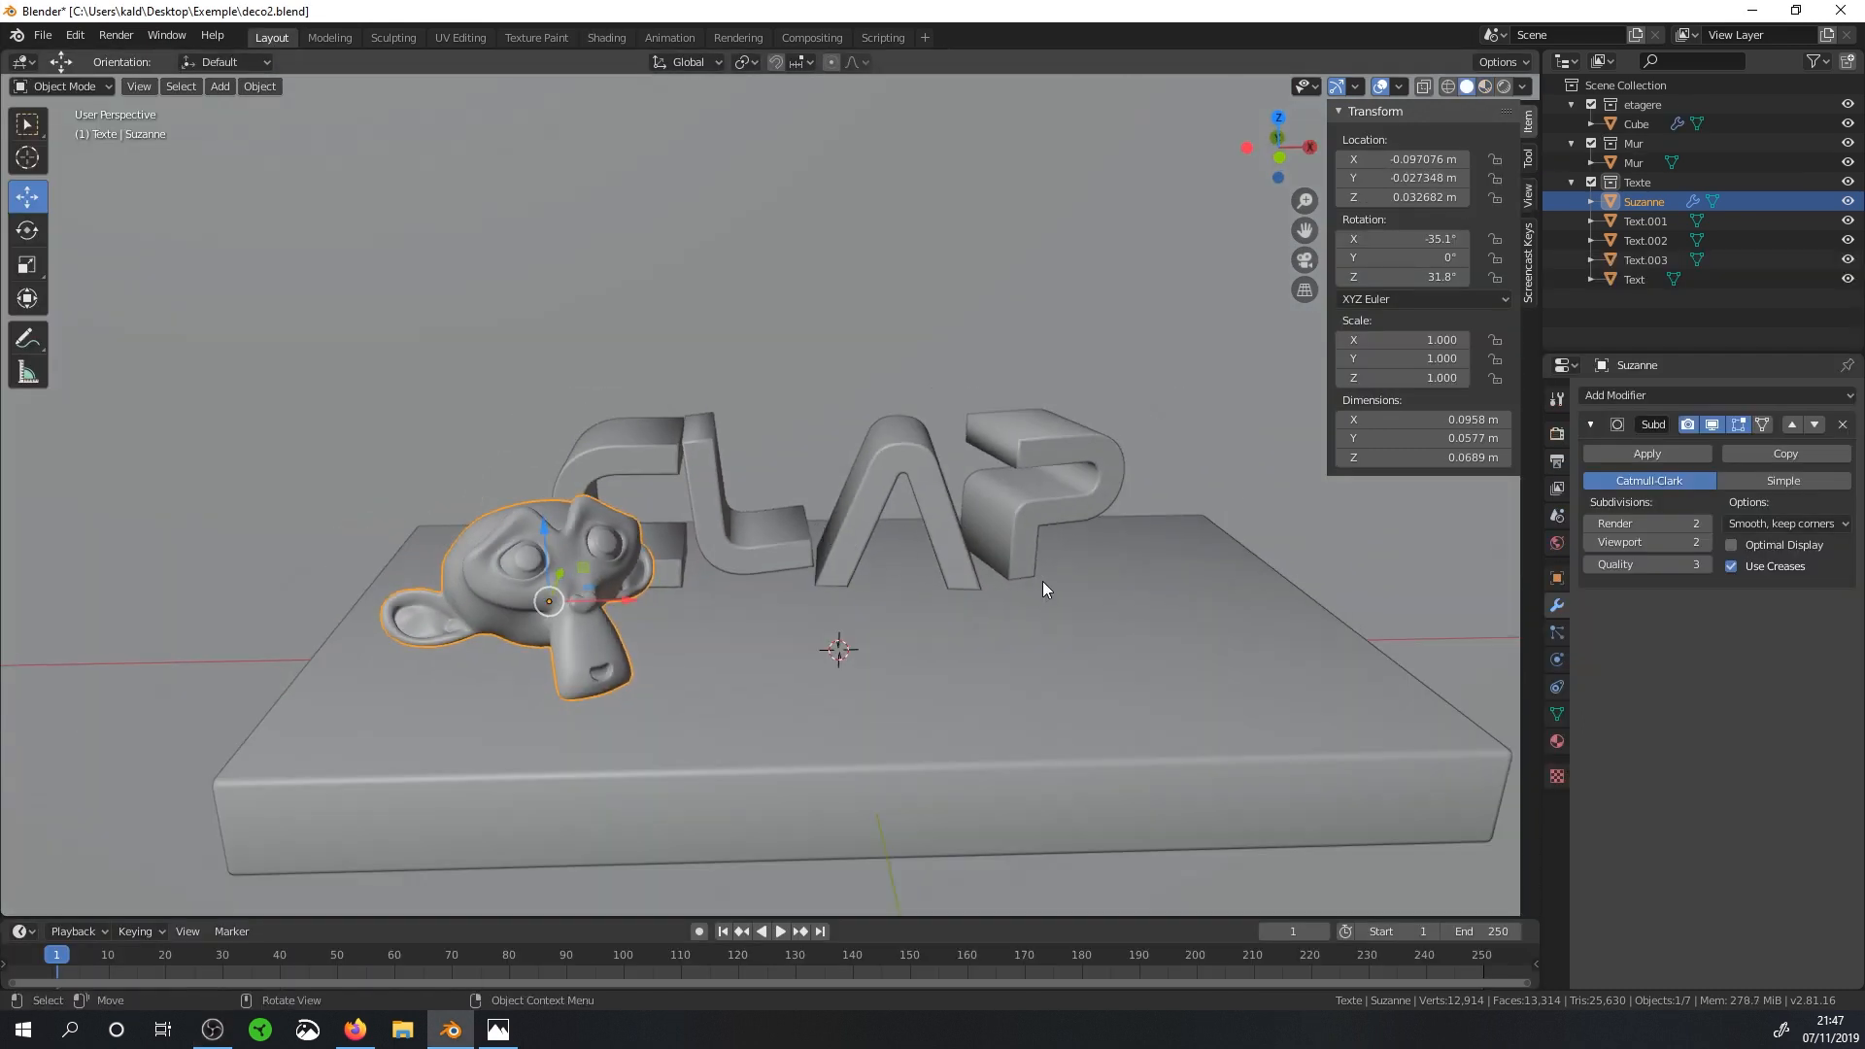
# Try adding an ico sphere to the scene, view it framed and delete it.
pyautogui.hotkey('shift', 'a')
pyautogui.moveTo(1046, 582)
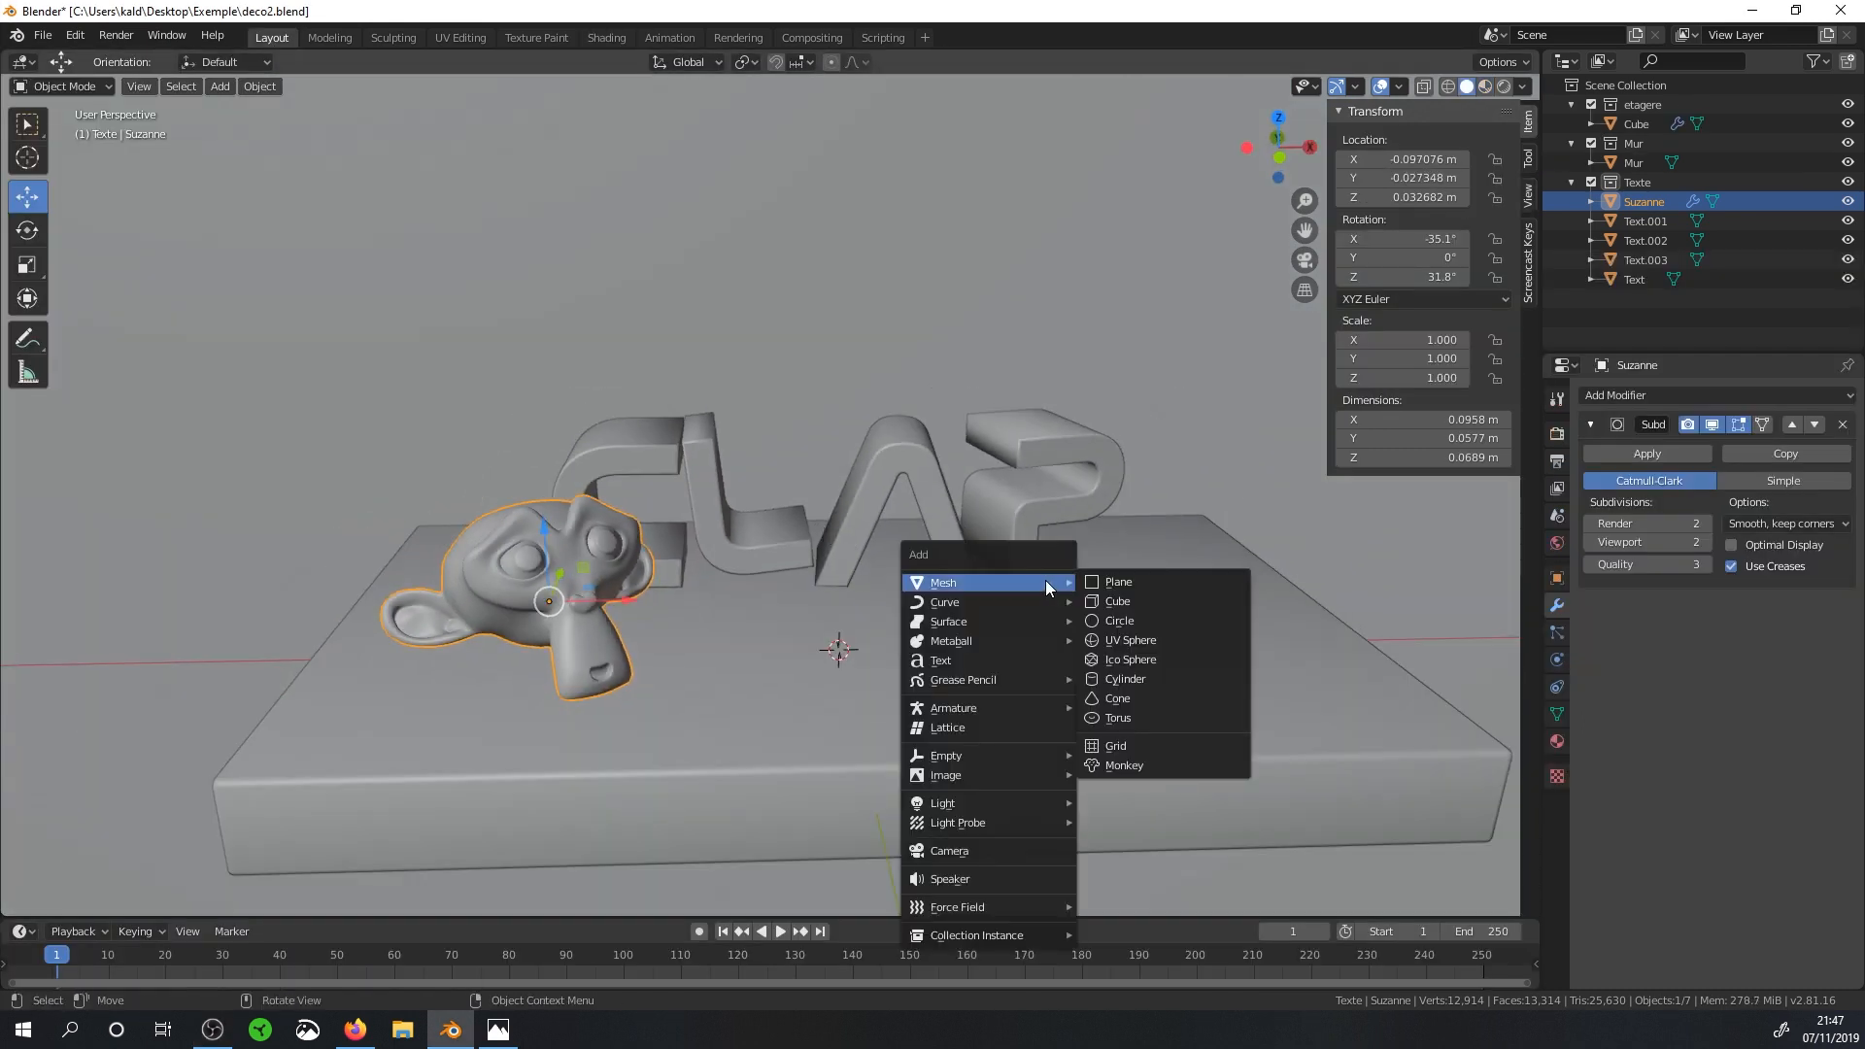
pyautogui.click(1124, 651)
pyautogui.scroll(-5, 1028, 661)
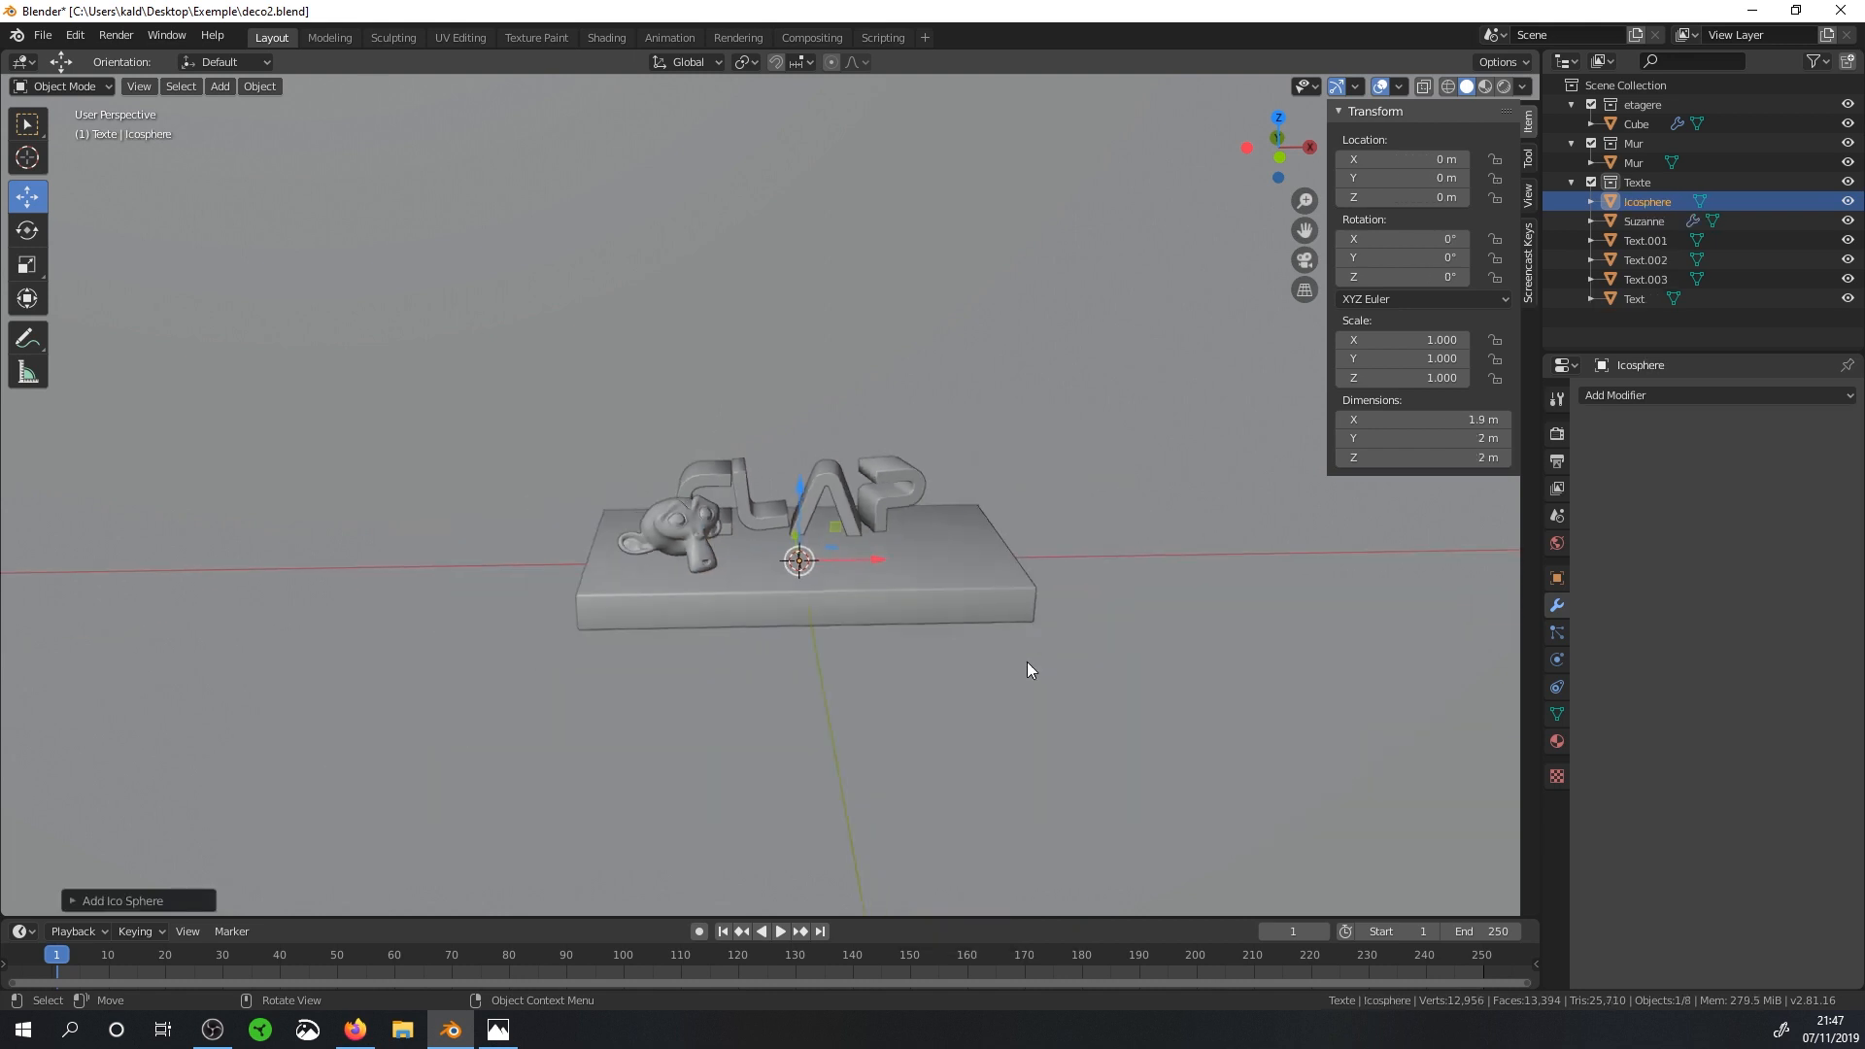
pyautogui.press('KP_Decimal')
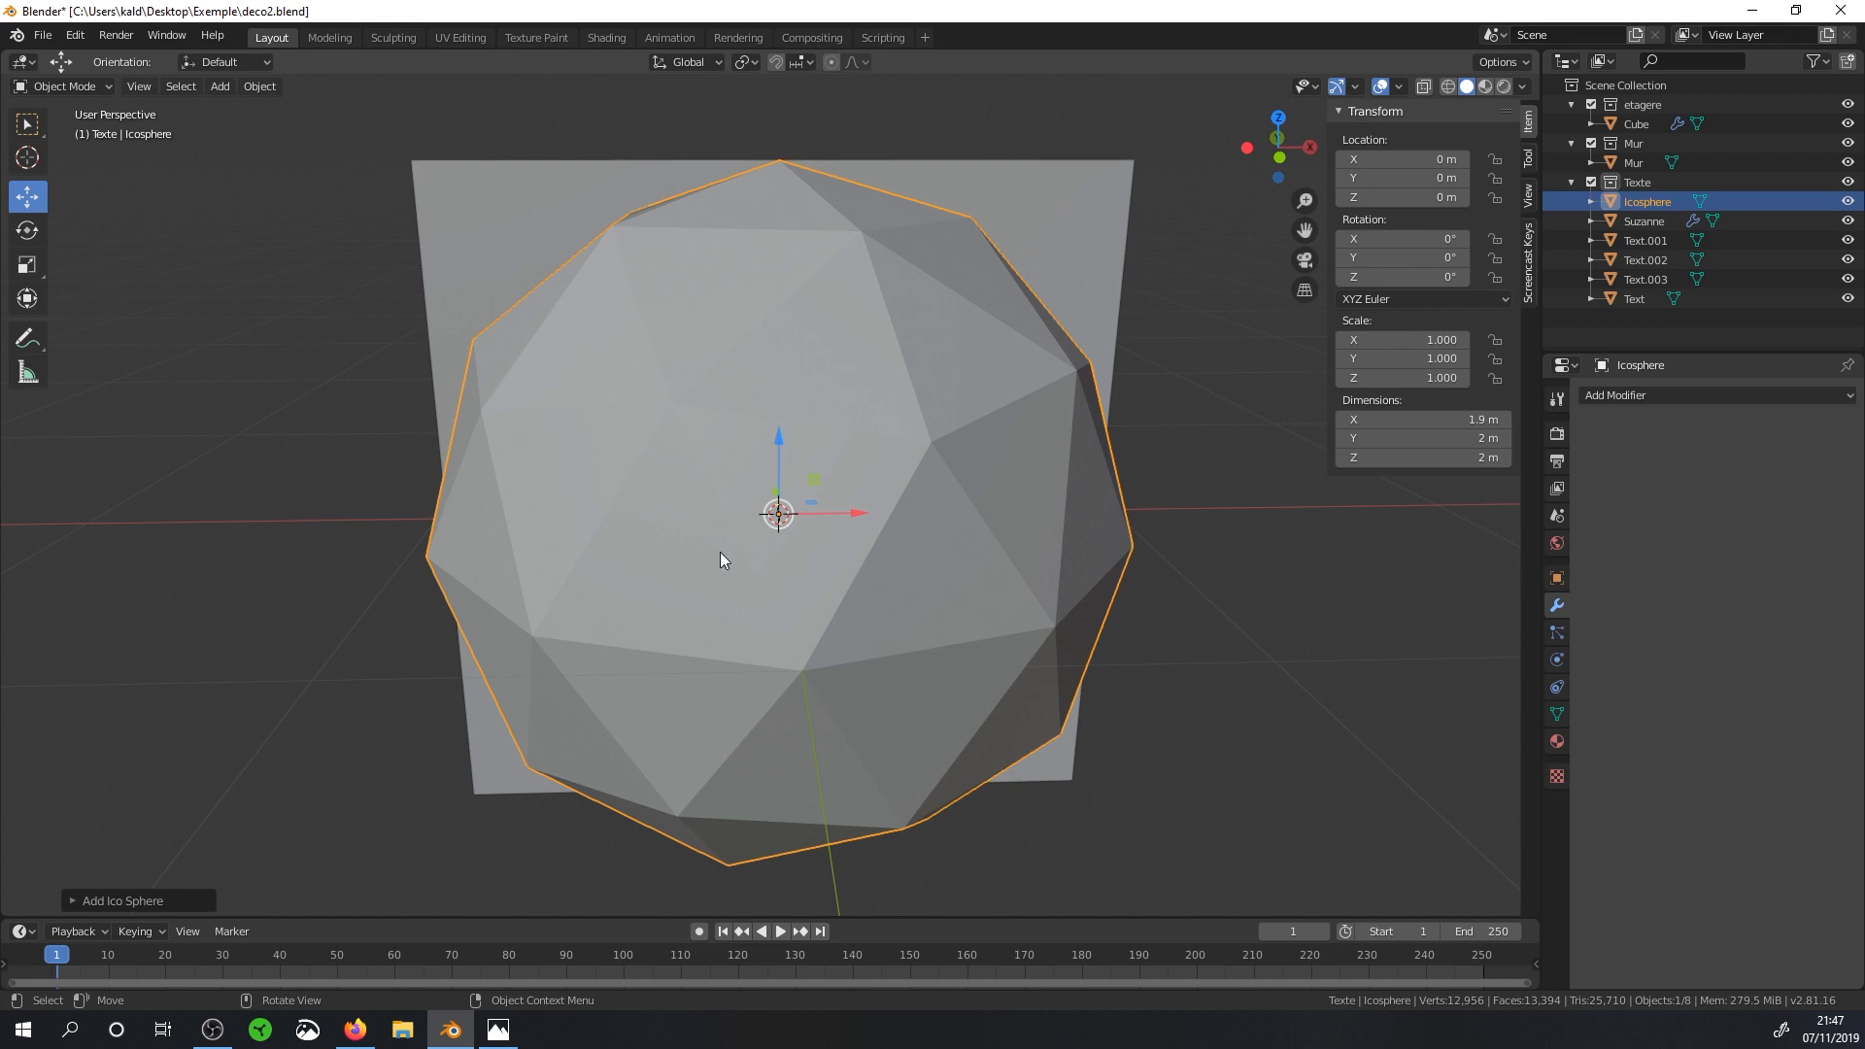
pyautogui.moveTo(626, 611); pyautogui.dragTo(805, 508, button='middle')
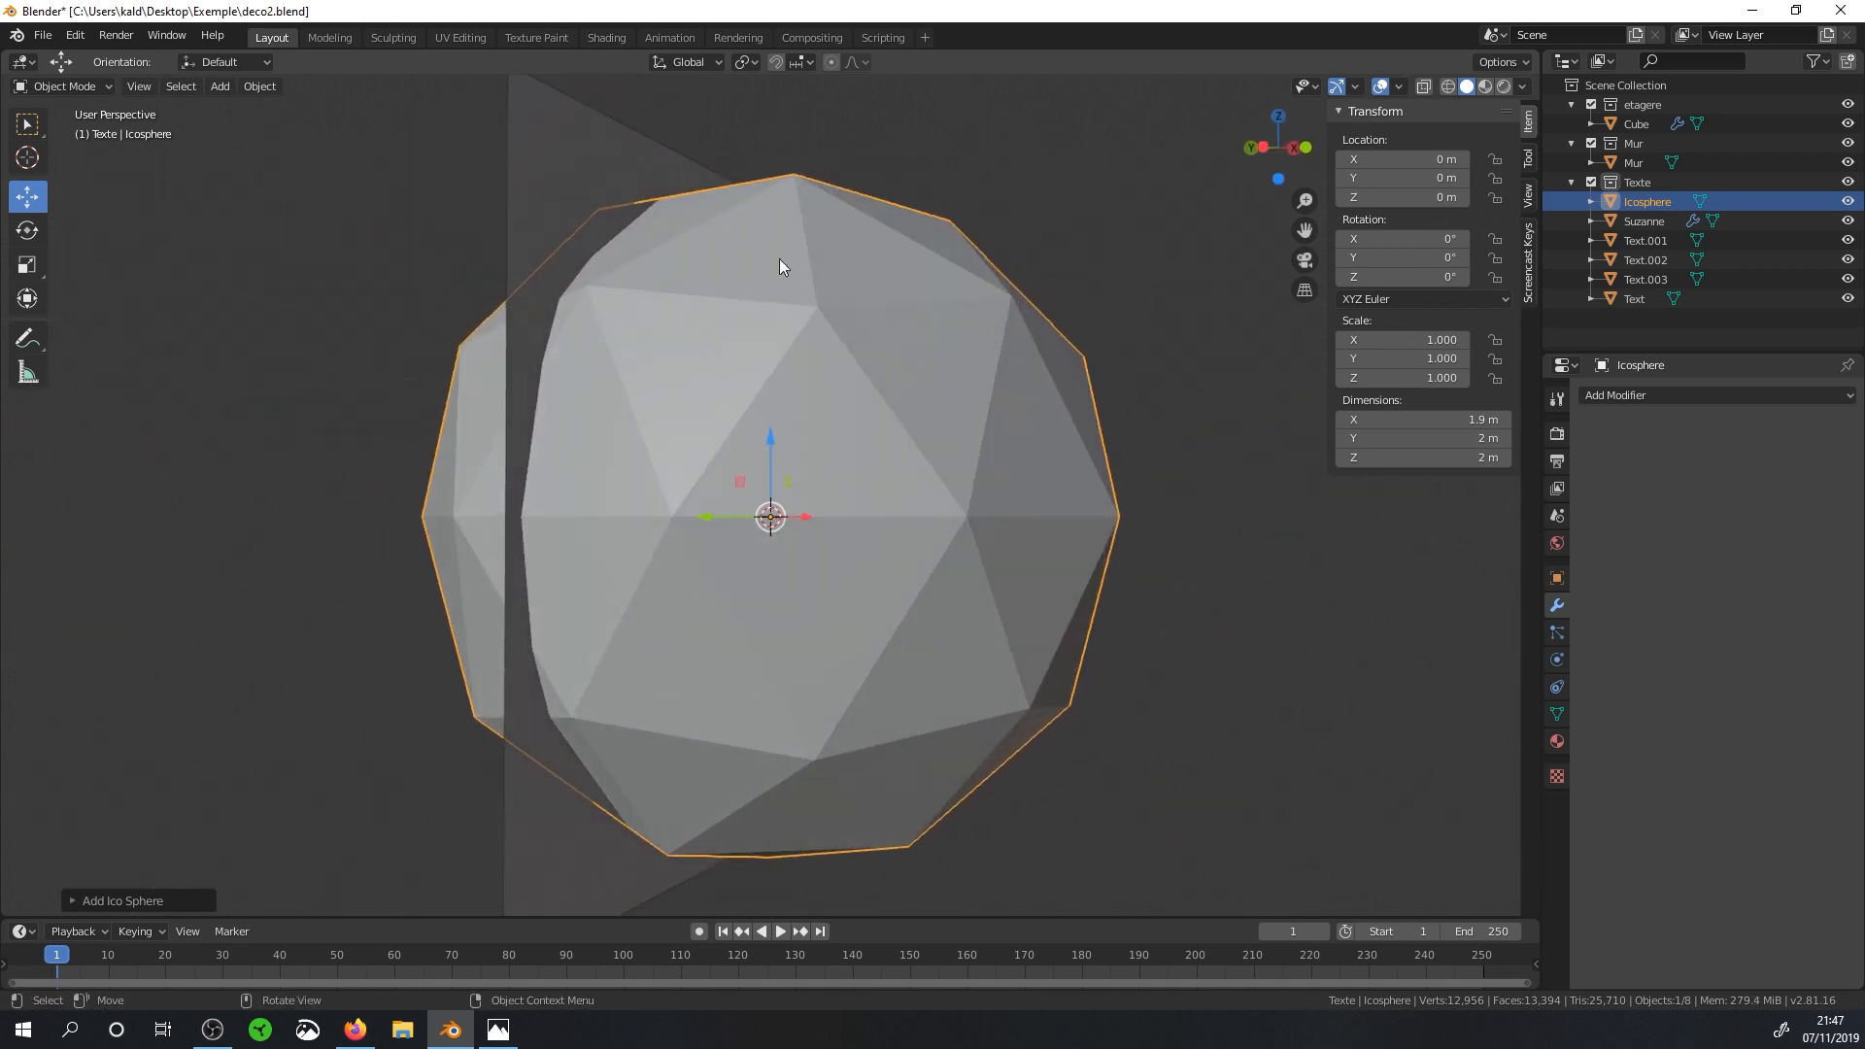
pyautogui.press('Delete')
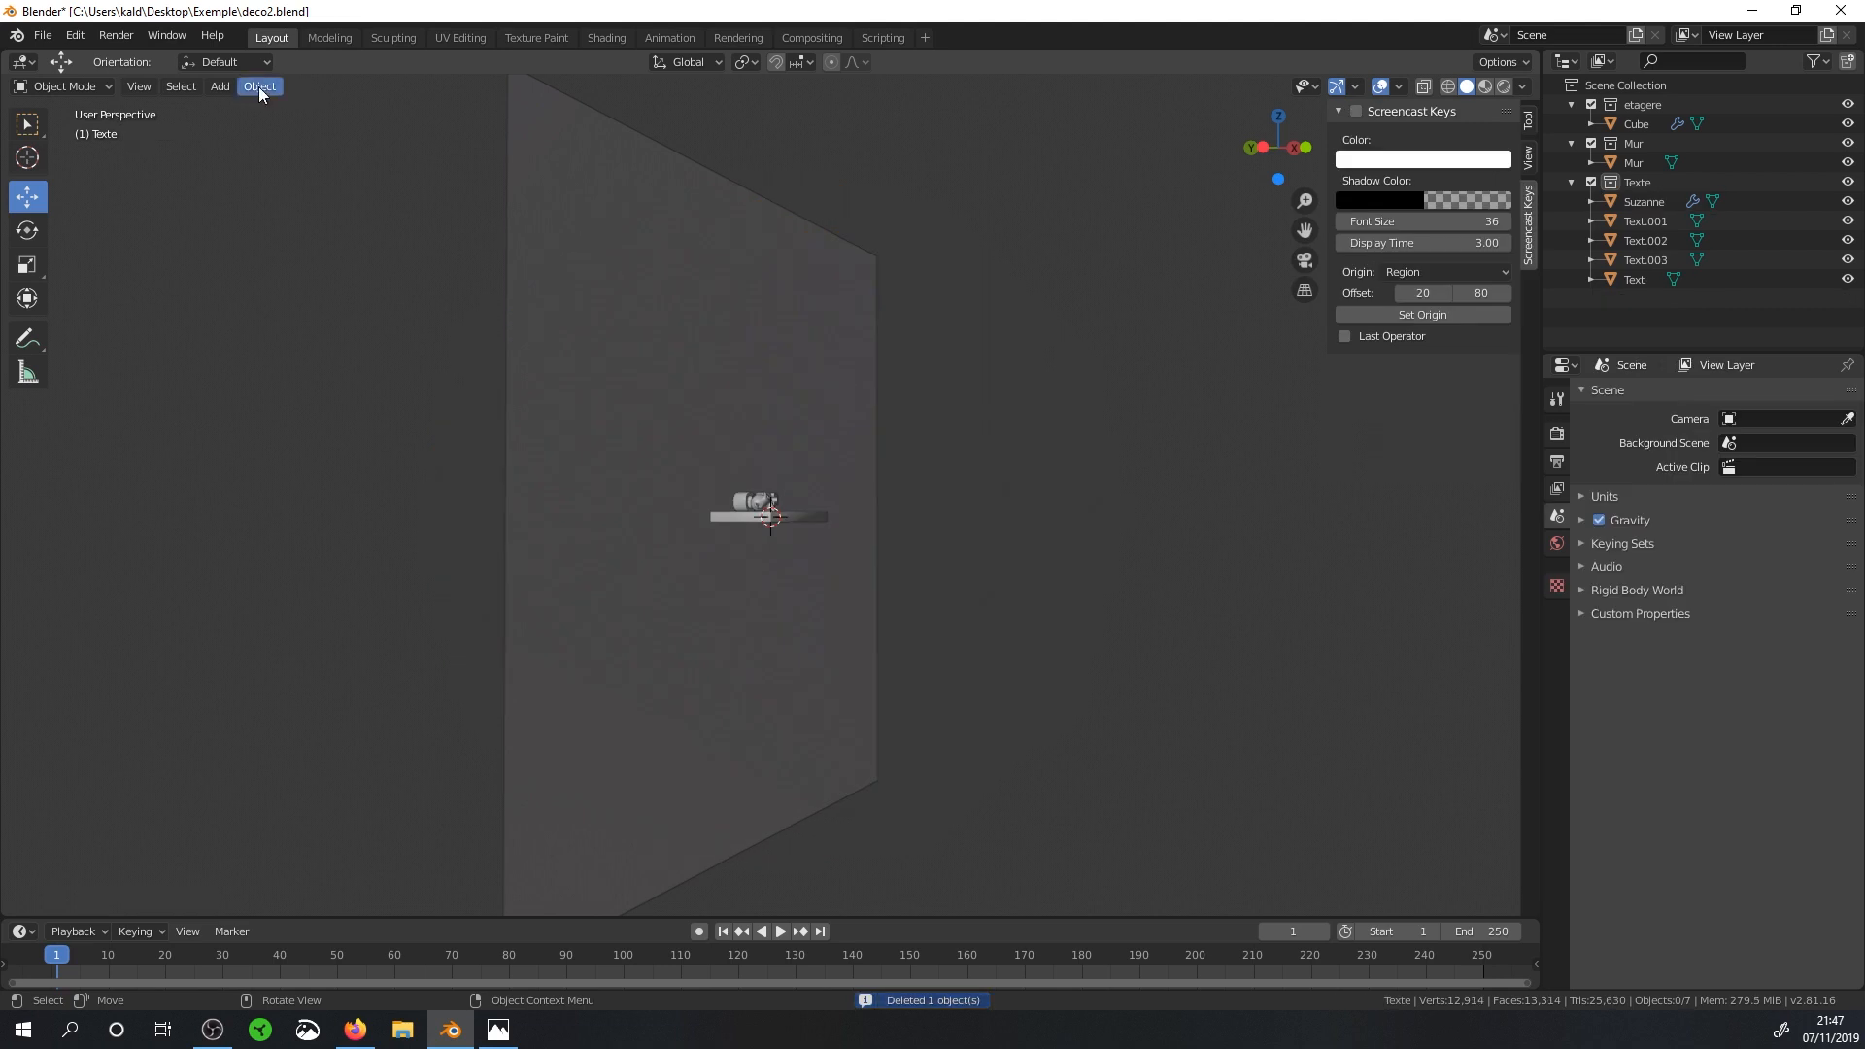
# Add another ico sphere with 2 subdivisions, test hiding and unhiding it, and delete it.
pyautogui.click(231, 89)
pyautogui.moveTo(266, 104)
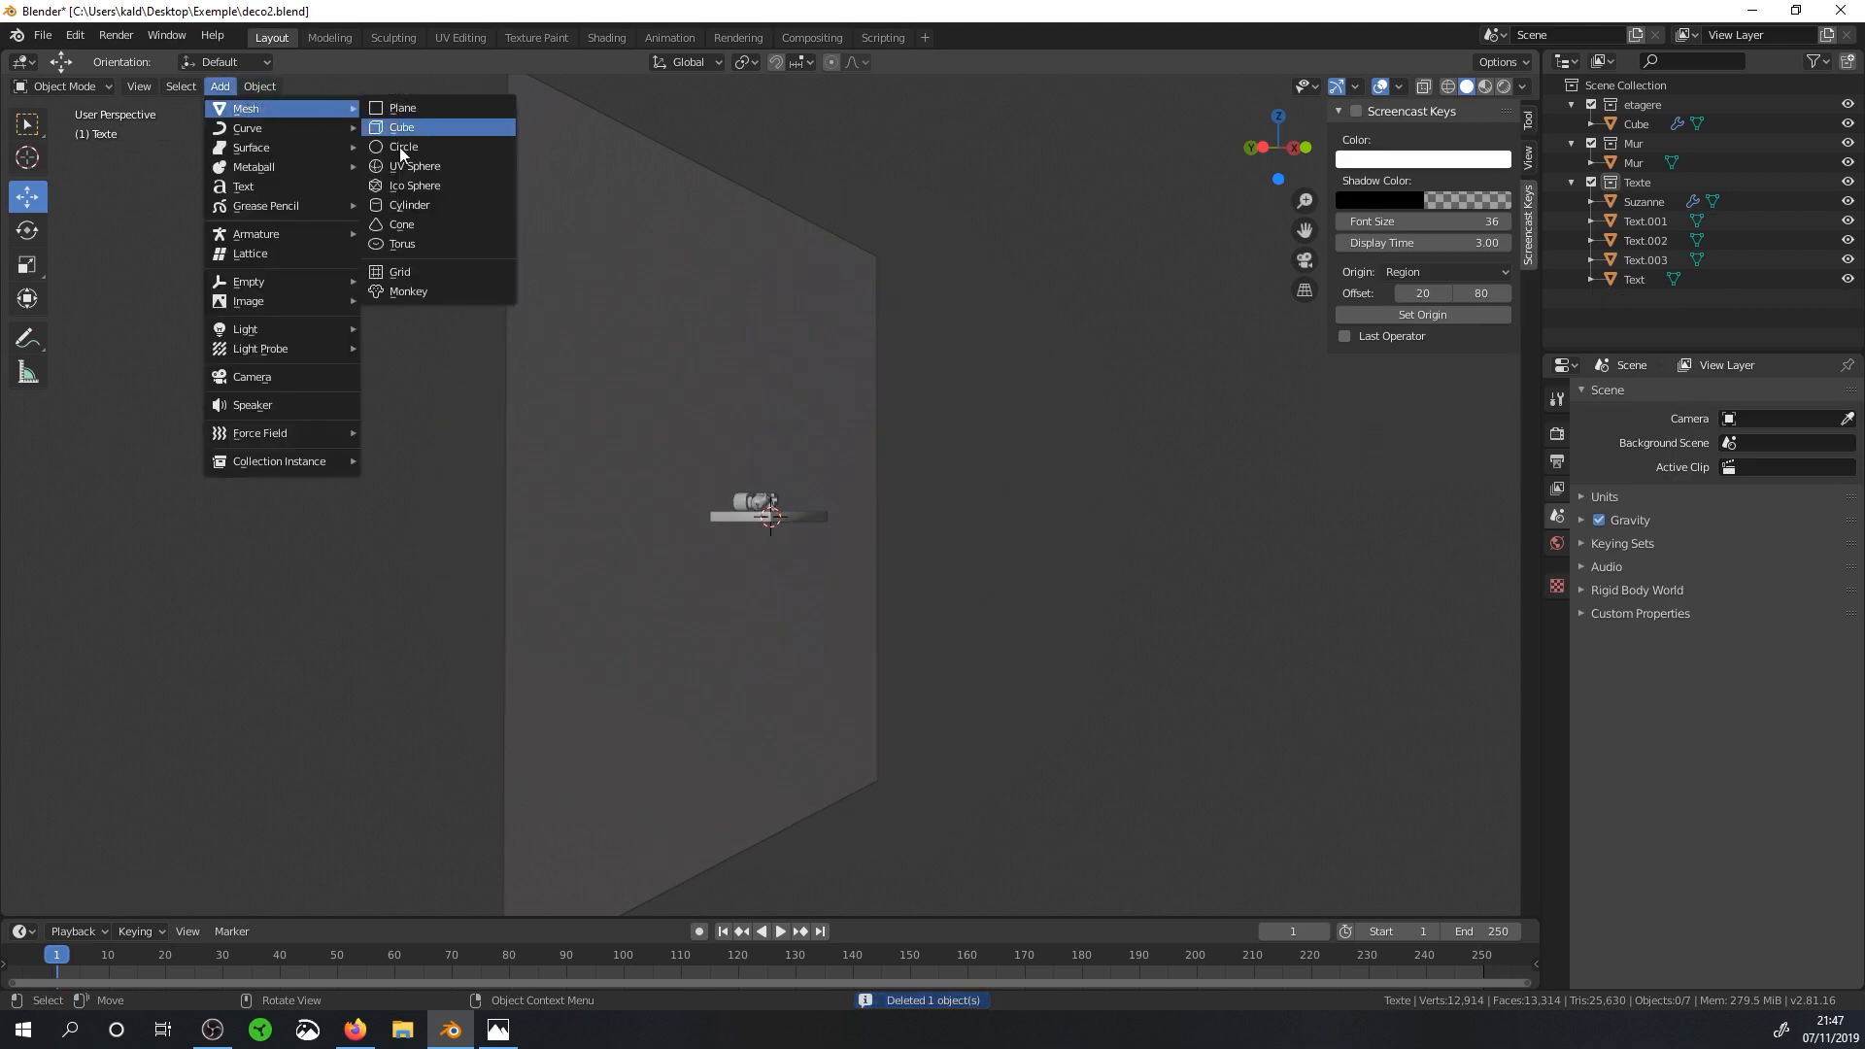
pyautogui.click(405, 185)
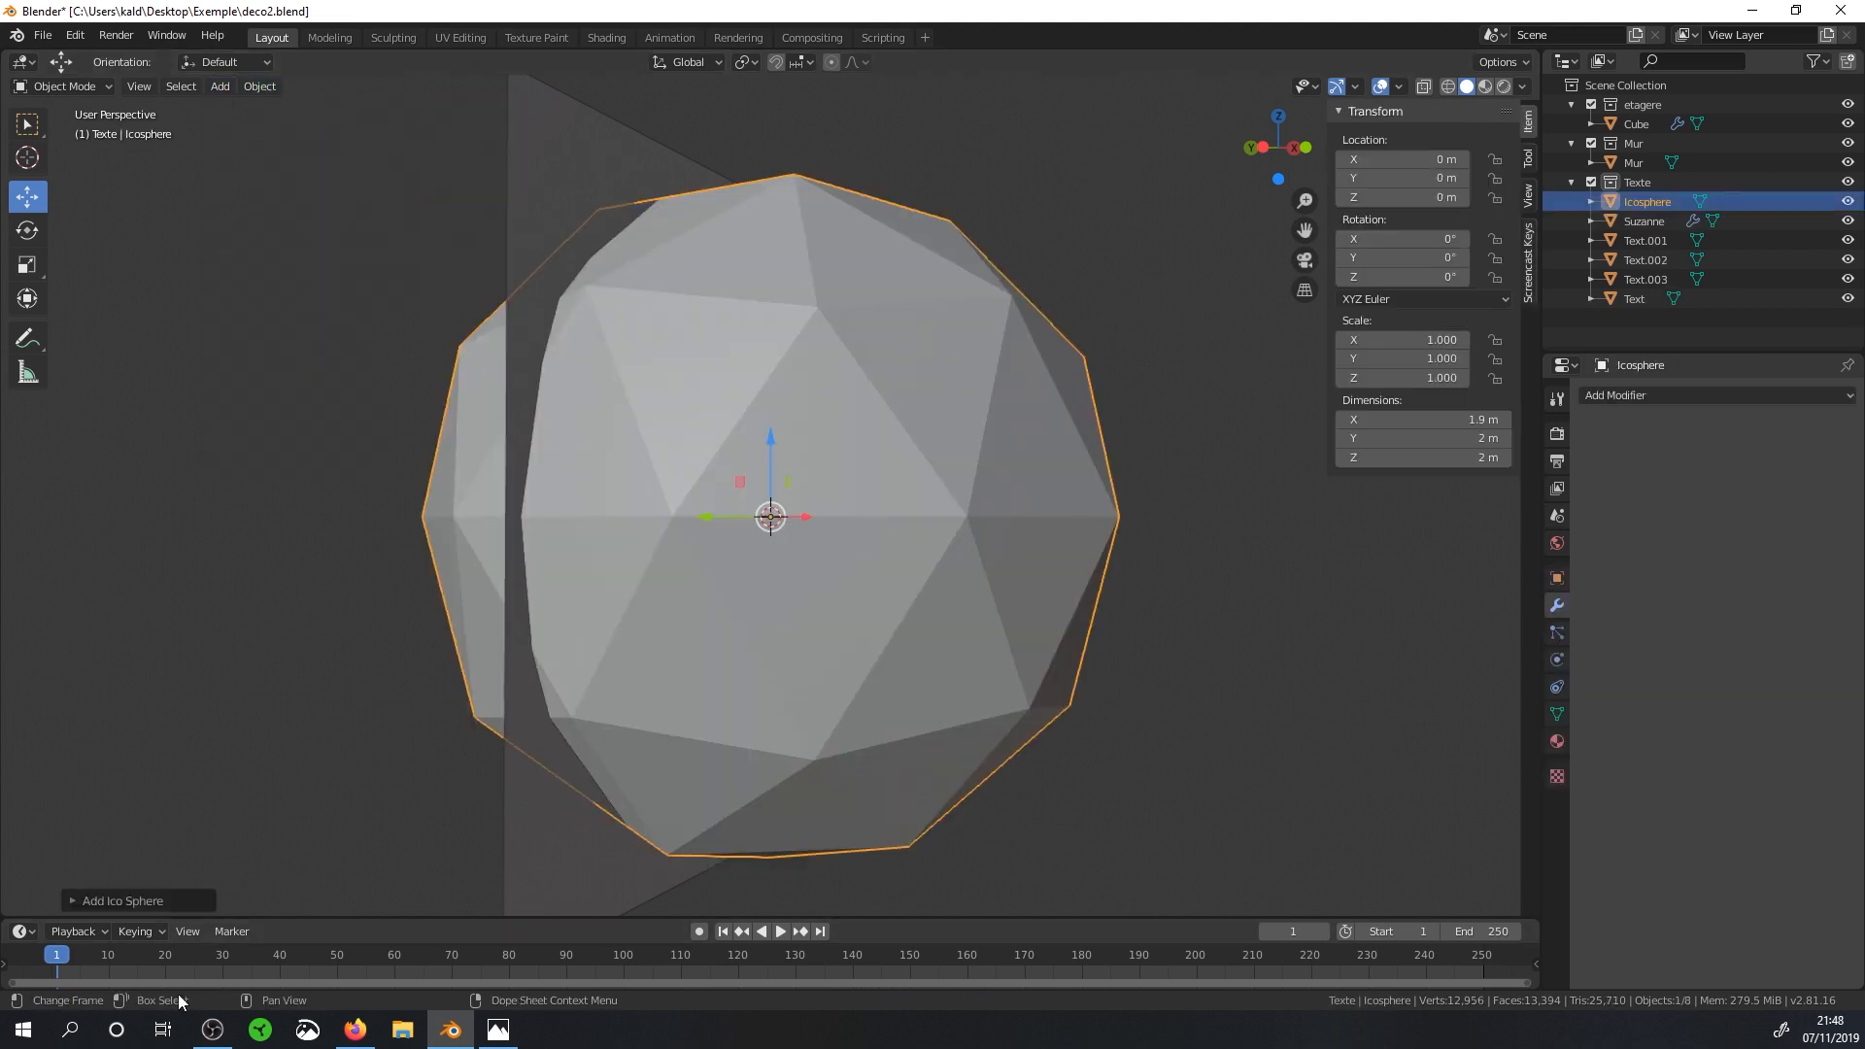
pyautogui.click(73, 901)
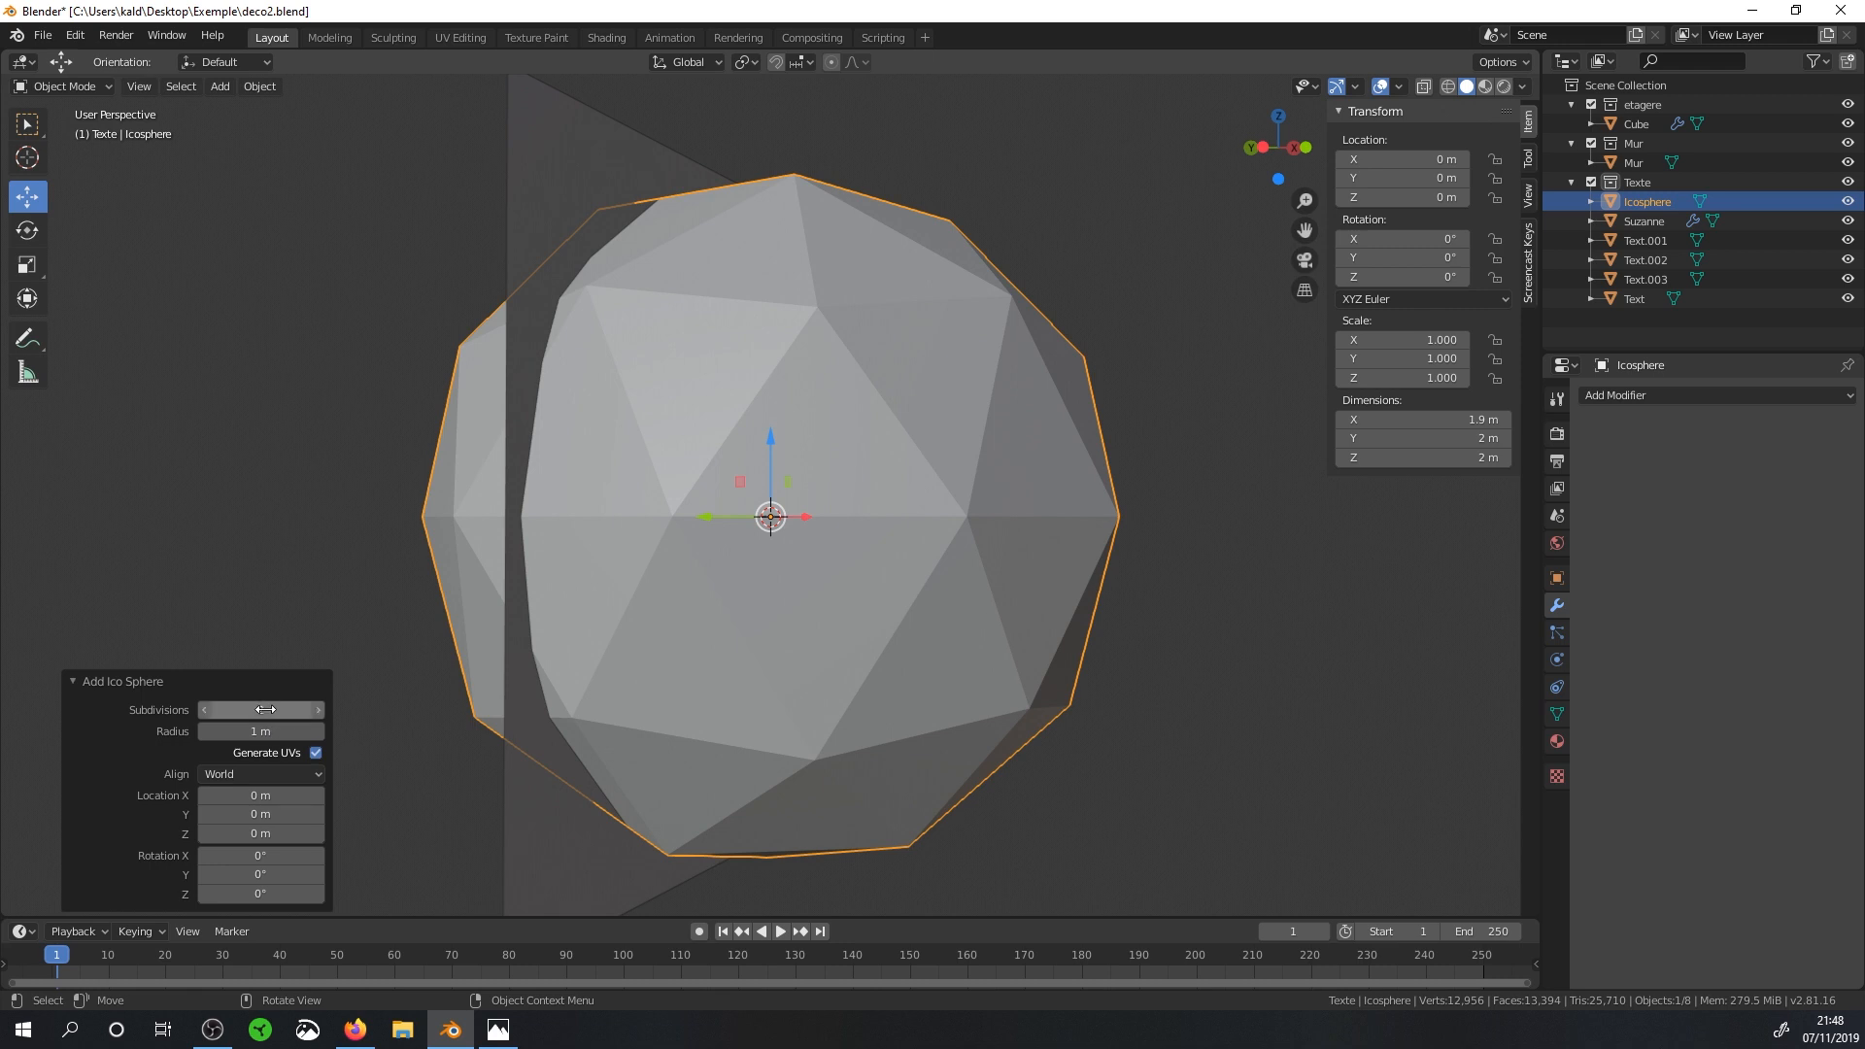
pyautogui.moveTo(278, 715)
pyautogui.mouseDown()
pyautogui.moveTo(345, 709)
pyautogui.moveTo(269, 717)
pyautogui.mouseUp()
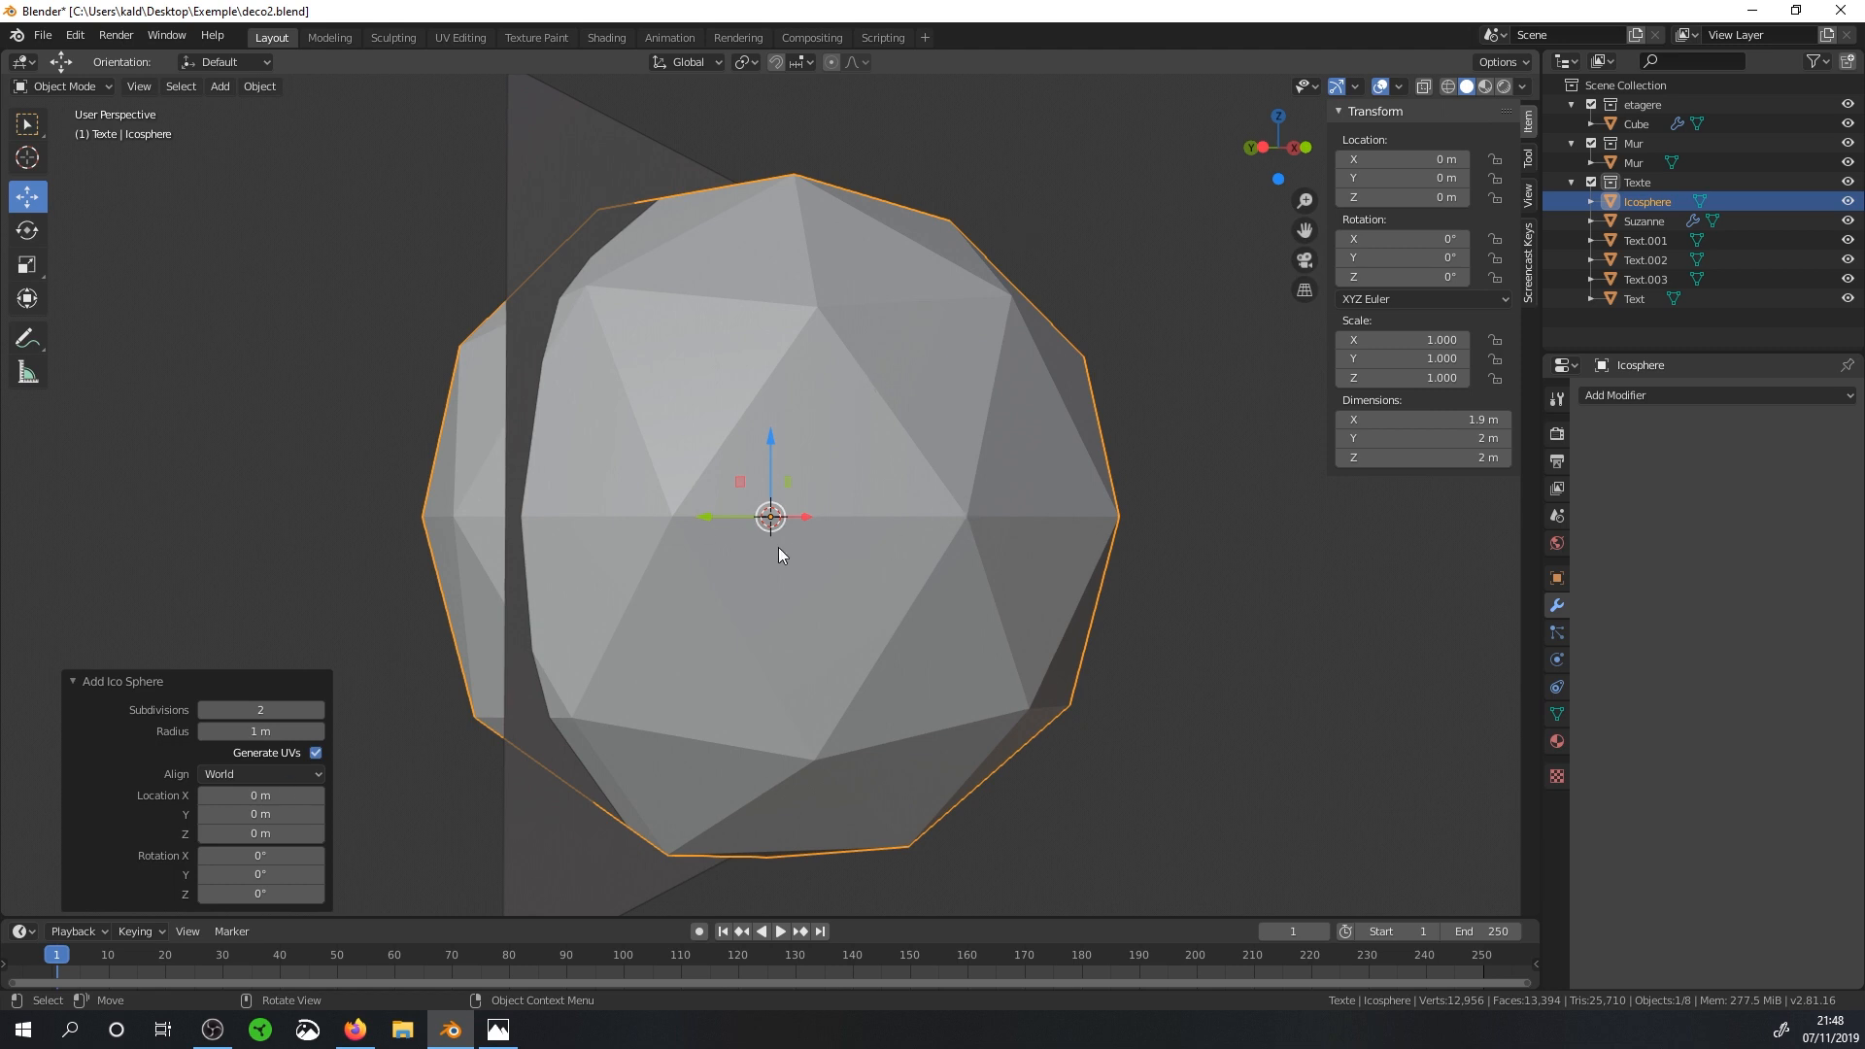
pyautogui.press('h')
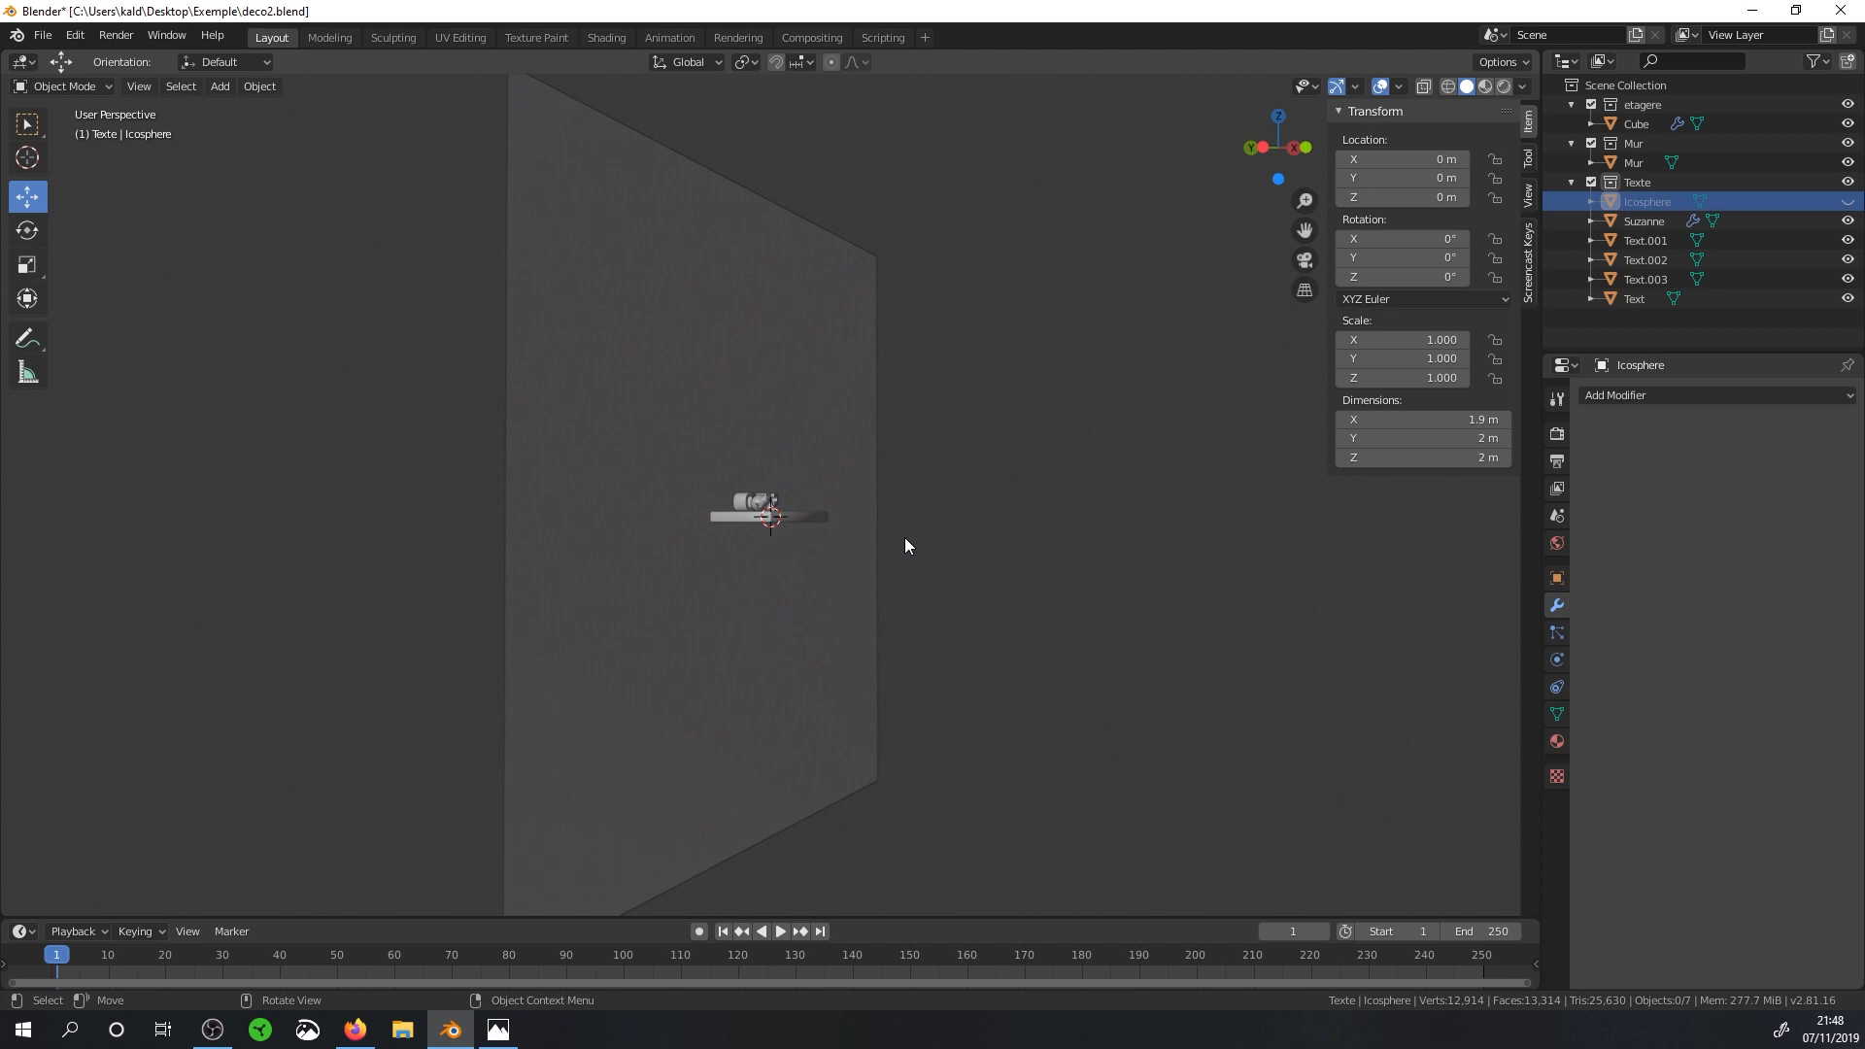
pyautogui.hotkey('alt', 'h')
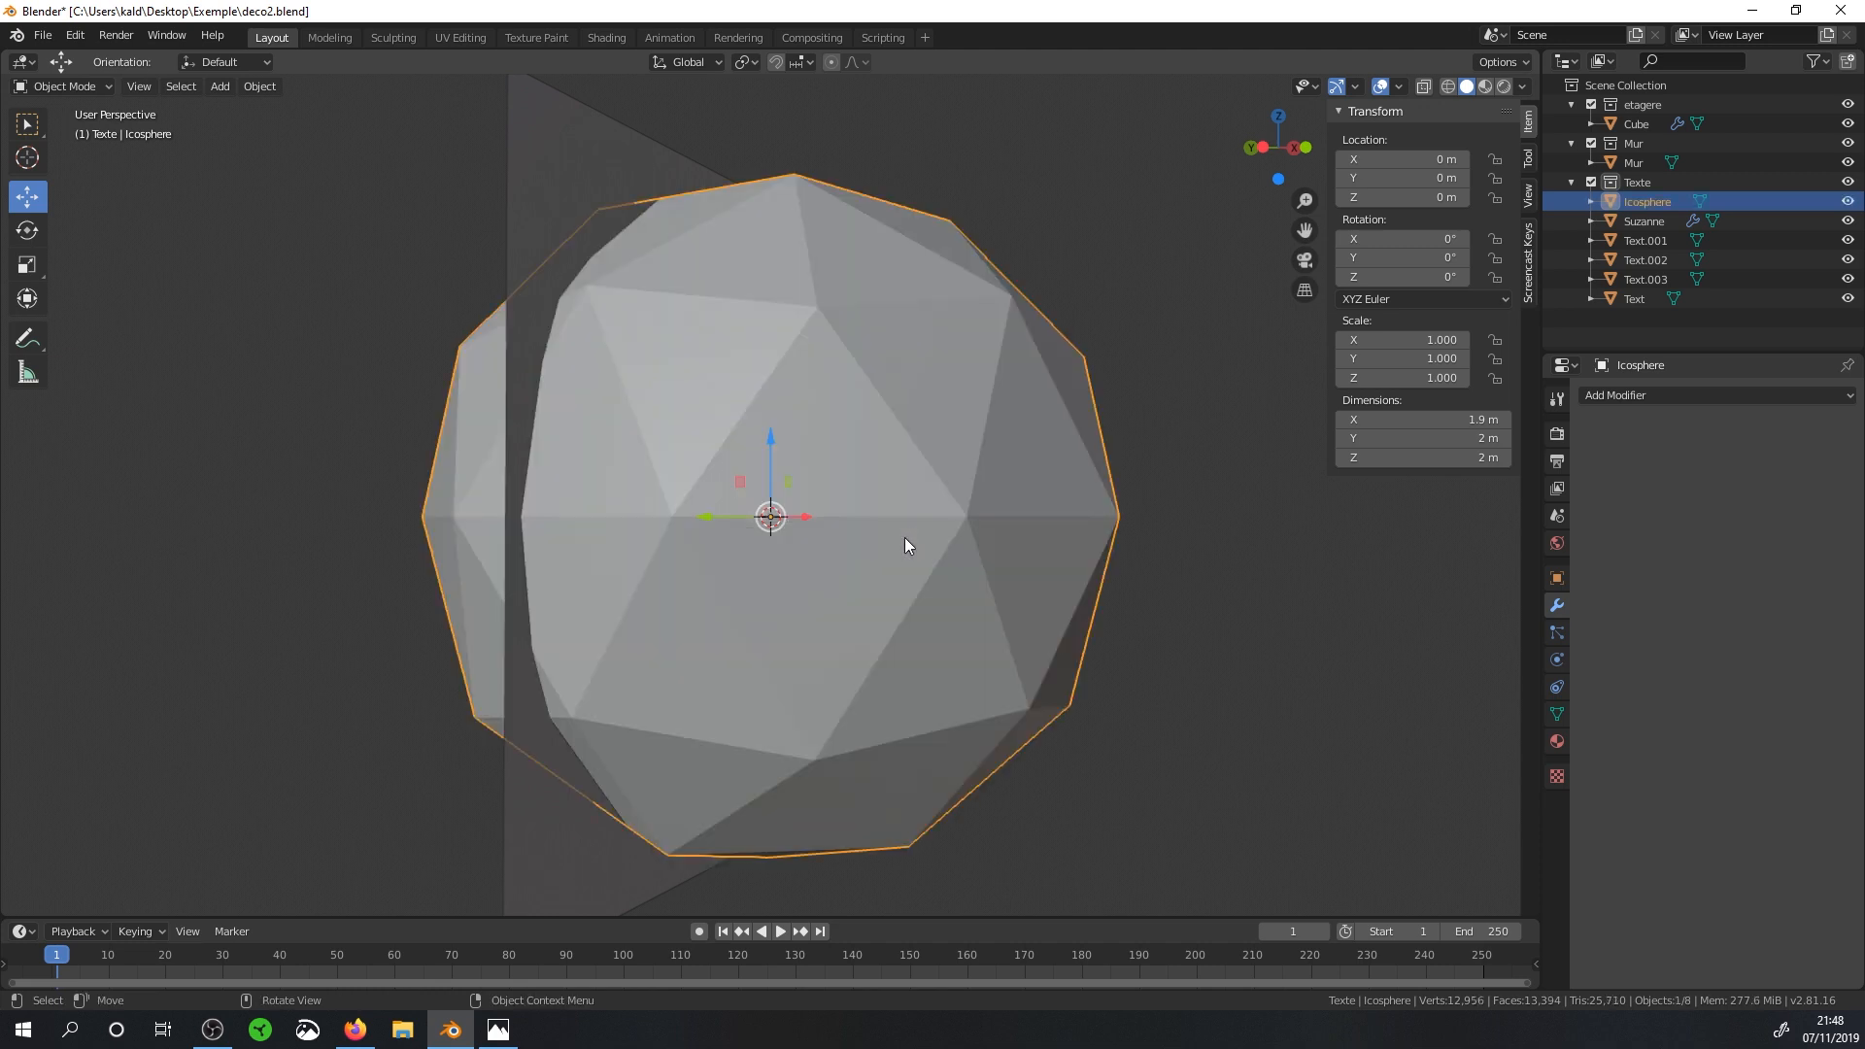
pyautogui.moveTo(951, 495); pyautogui.dragTo(929, 518, button='middle')
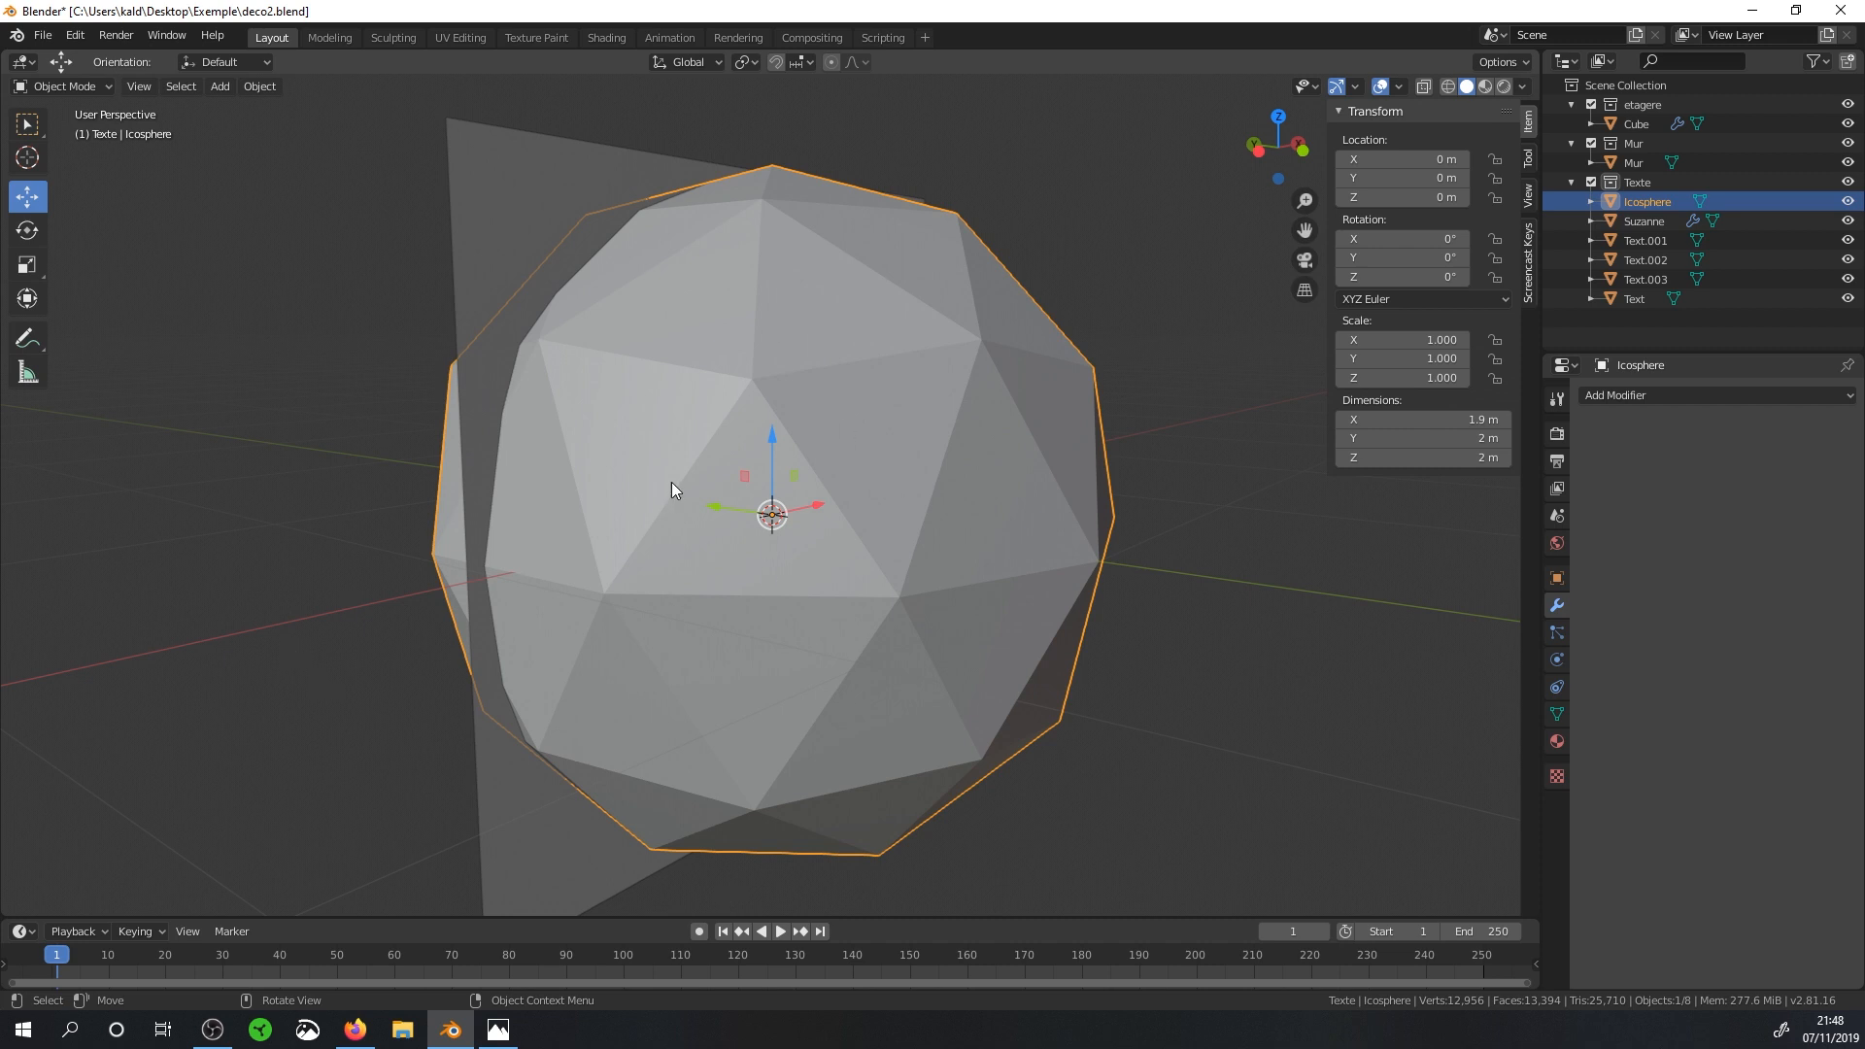
pyautogui.press('Delete')
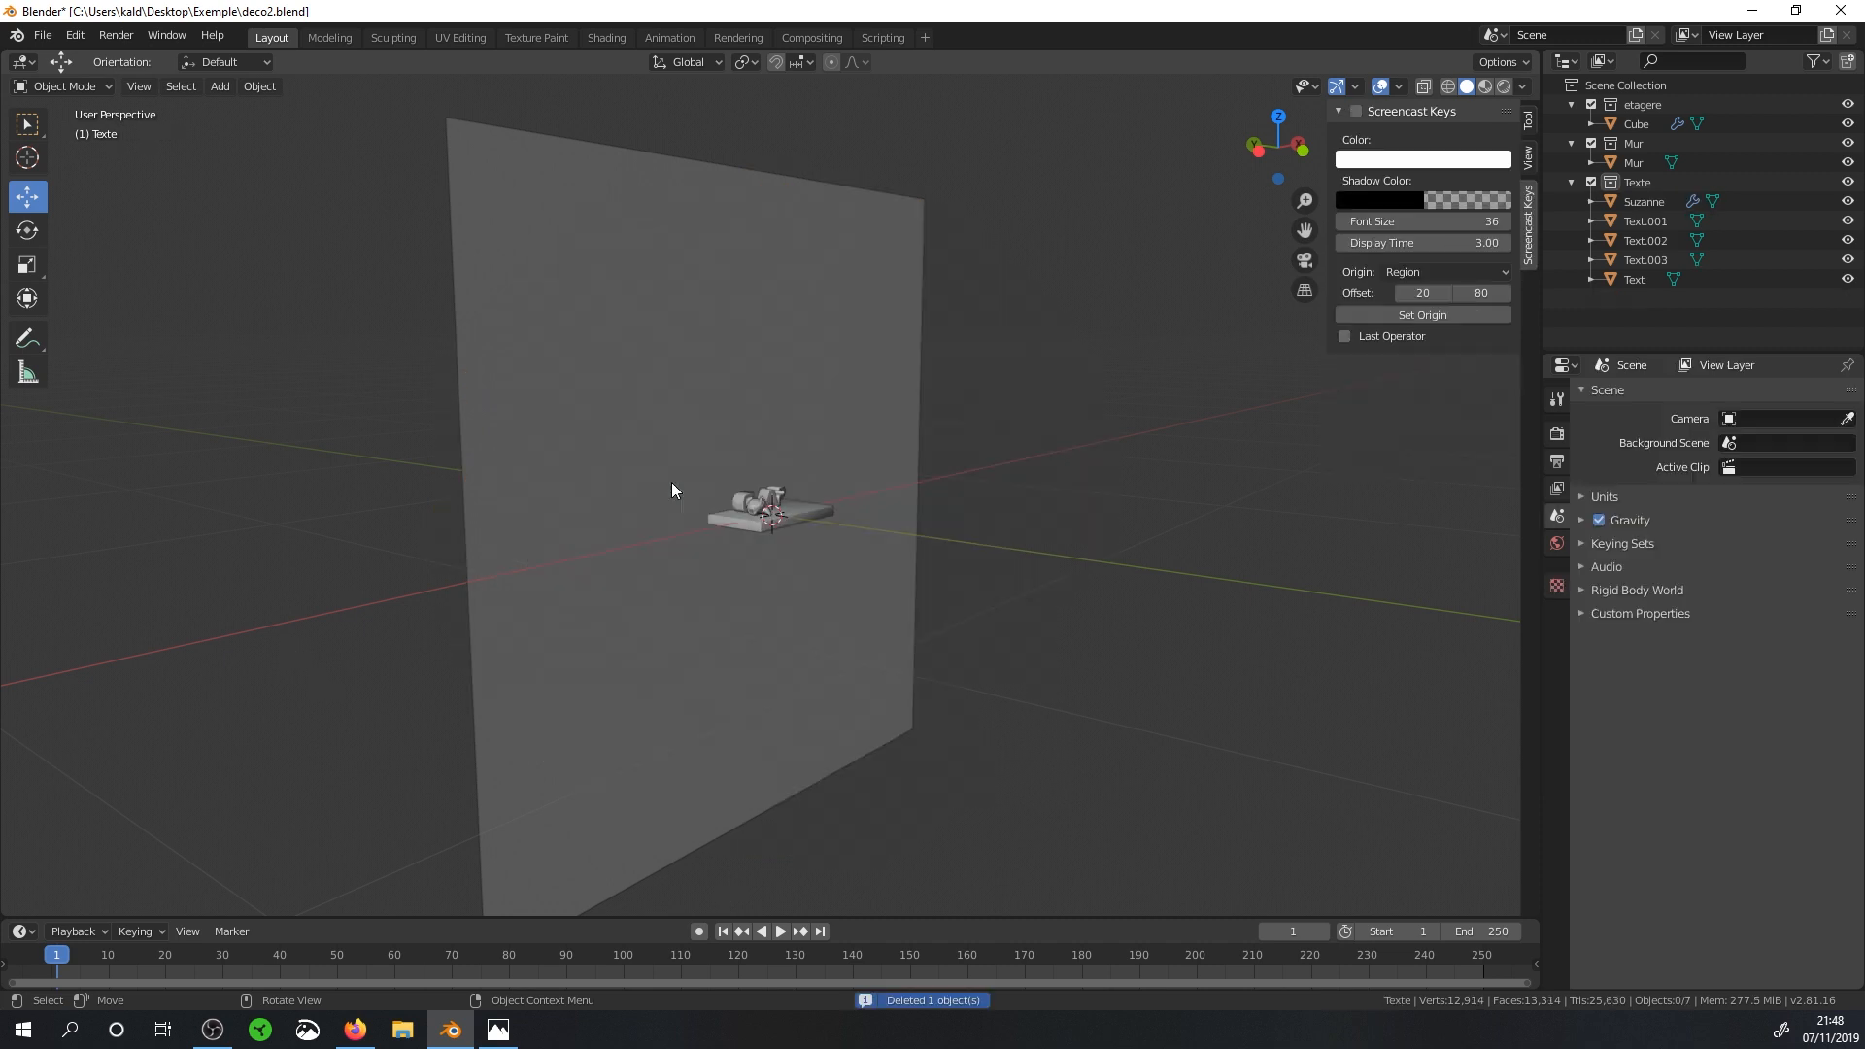
# Add a new ico sphere mesh and reduce its subdivisions to 1.
pyautogui.click(216, 87)
pyautogui.moveTo(243, 109)
pyautogui.click(398, 178)
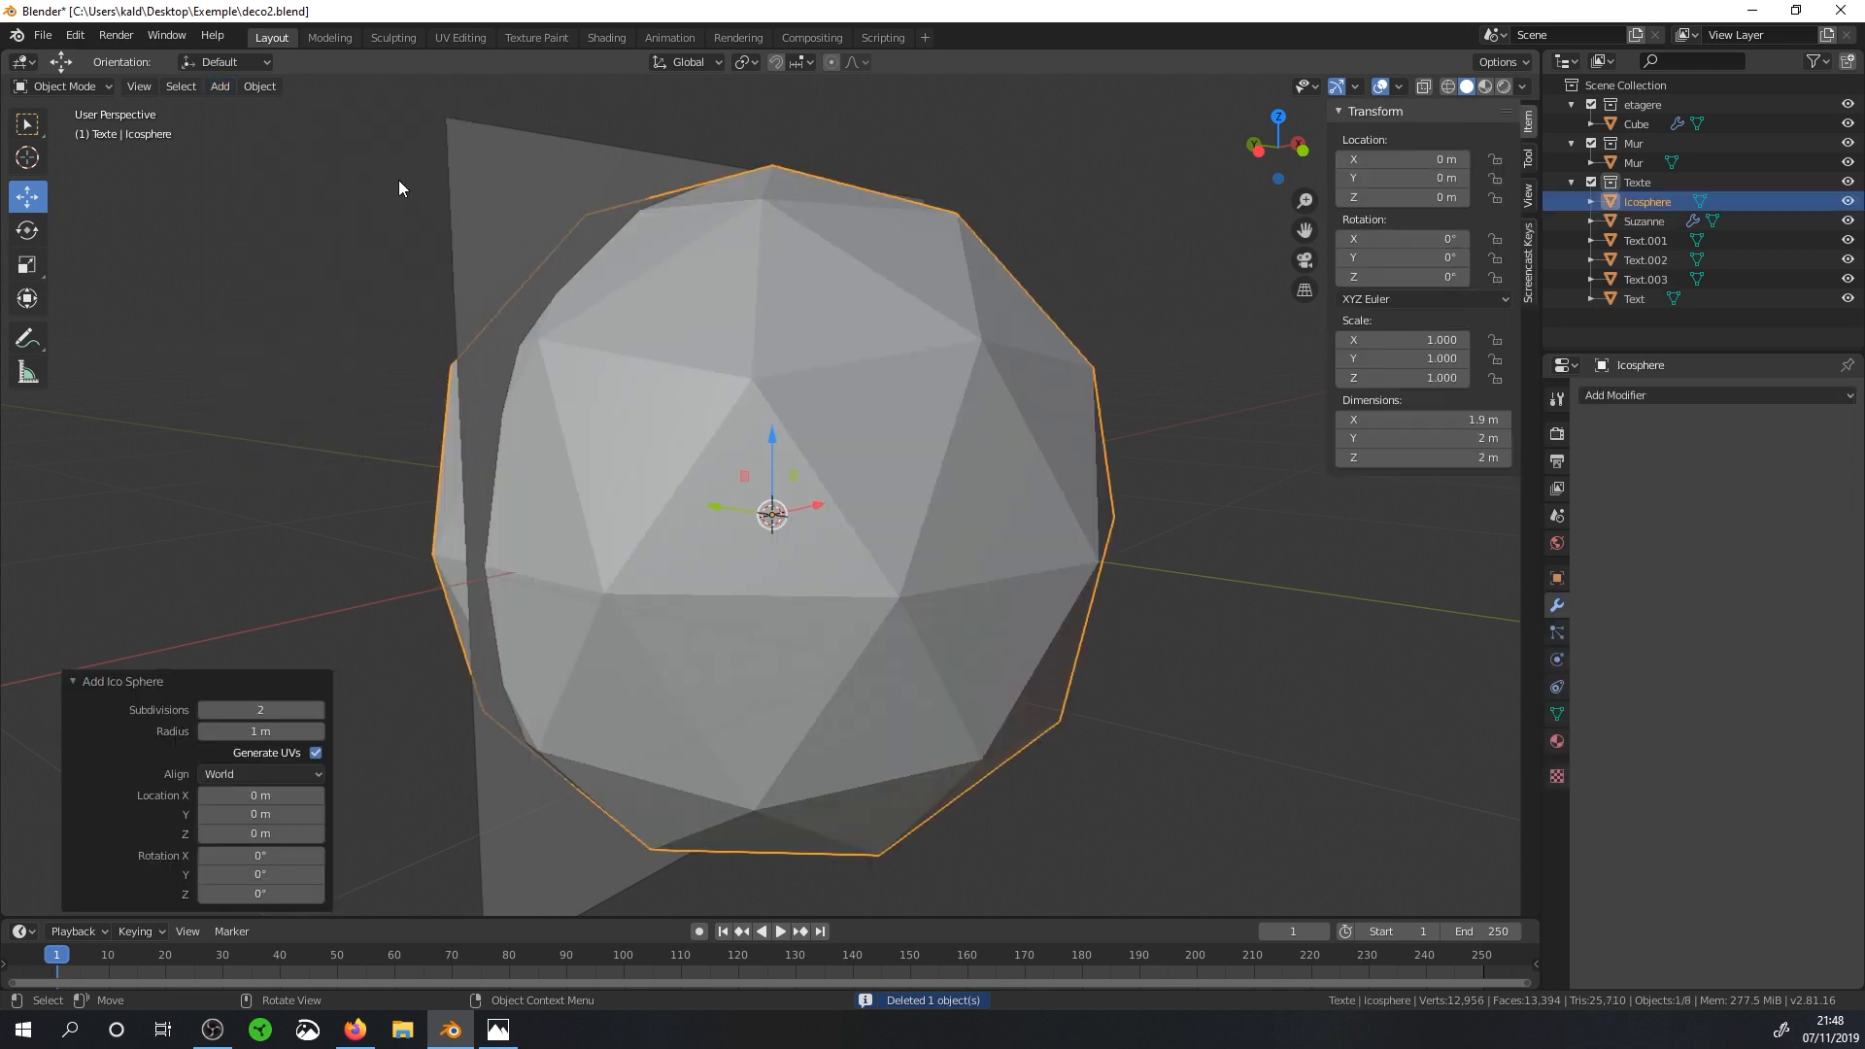
pyautogui.click(205, 710)
pyautogui.moveTo(622, 563)
pyautogui.mouseDown(button='middle')
pyautogui.moveTo(733, 527)
pyautogui.moveTo(597, 497)
pyautogui.moveTo(482, 546)
pyautogui.moveTo(516, 509)
pyautogui.moveTo(598, 485)
pyautogui.moveTo(936, 593)
pyautogui.moveTo(948, 577)
pyautogui.moveTo(913, 545)
pyautogui.moveTo(807, 603)
pyautogui.moveTo(586, 541)
pyautogui.moveTo(639, 548)
pyautogui.mouseUp(button='middle')
pyautogui.moveTo(857, 522); pyautogui.dragTo(985, 614, button='middle')
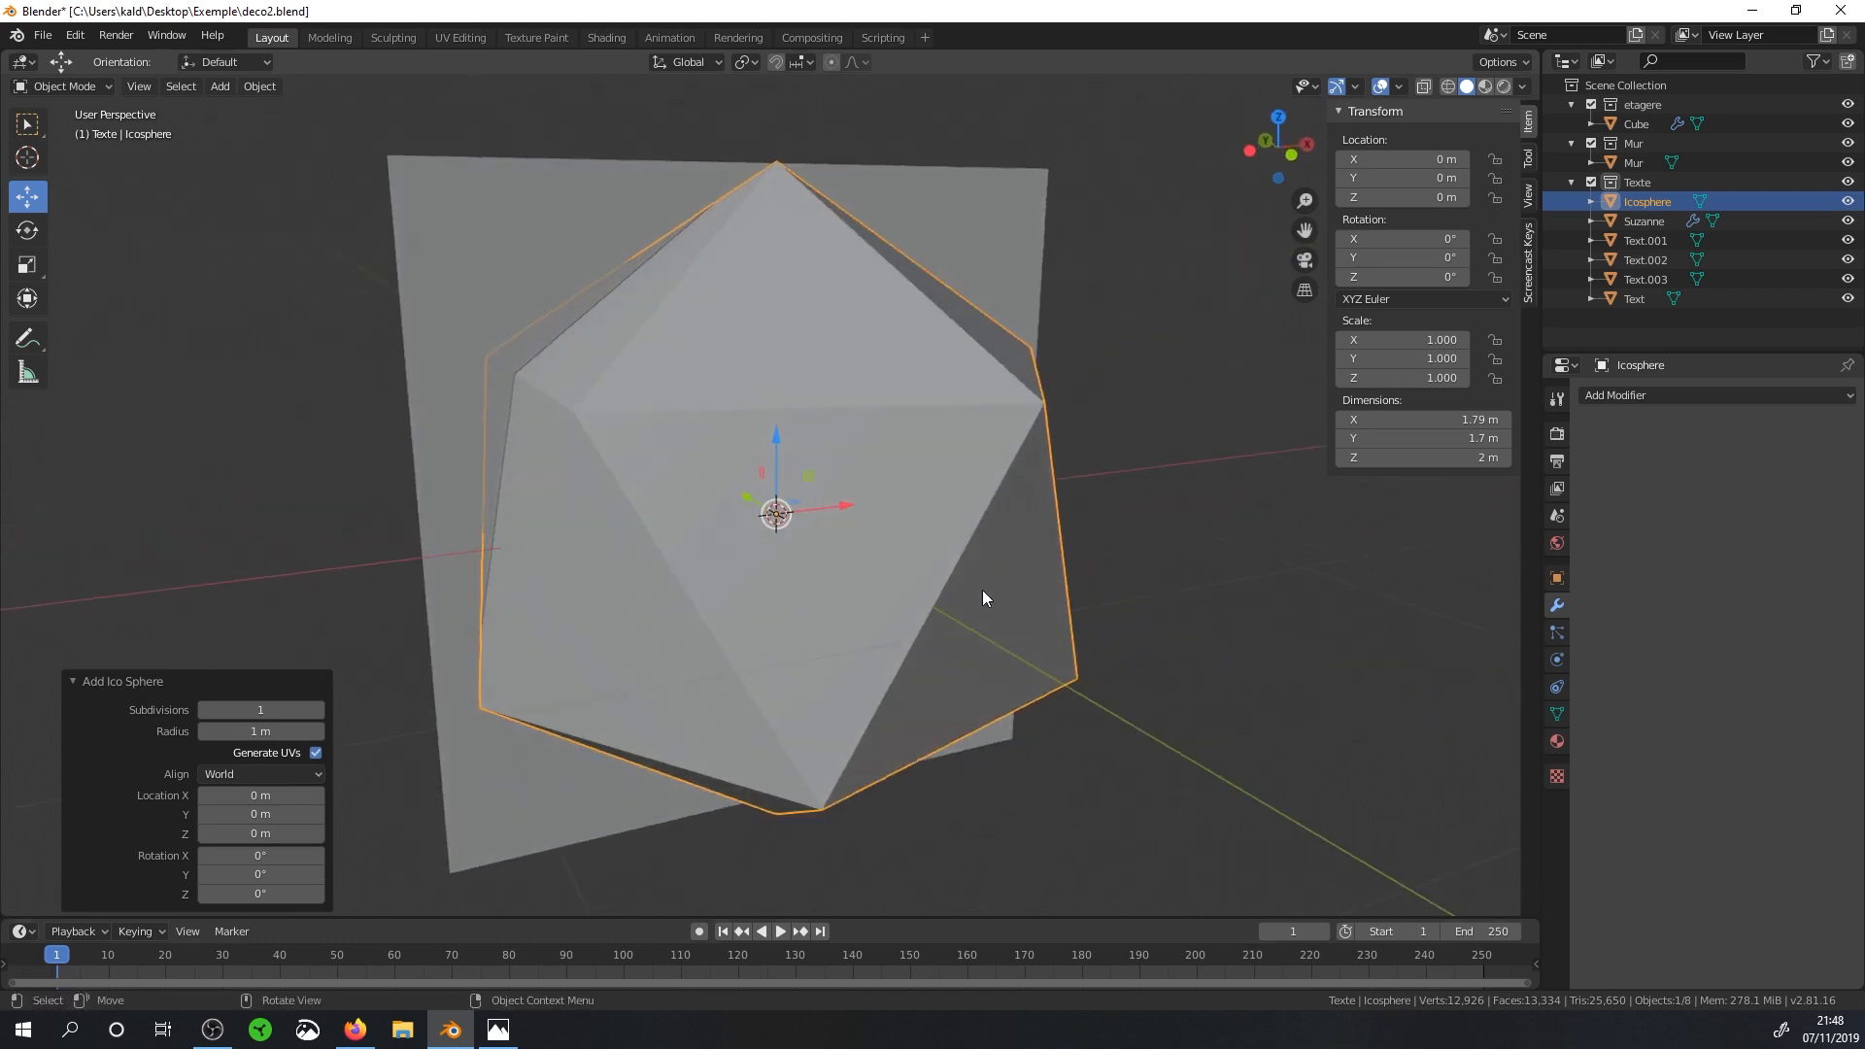
pyautogui.scroll(1, 889, 533)
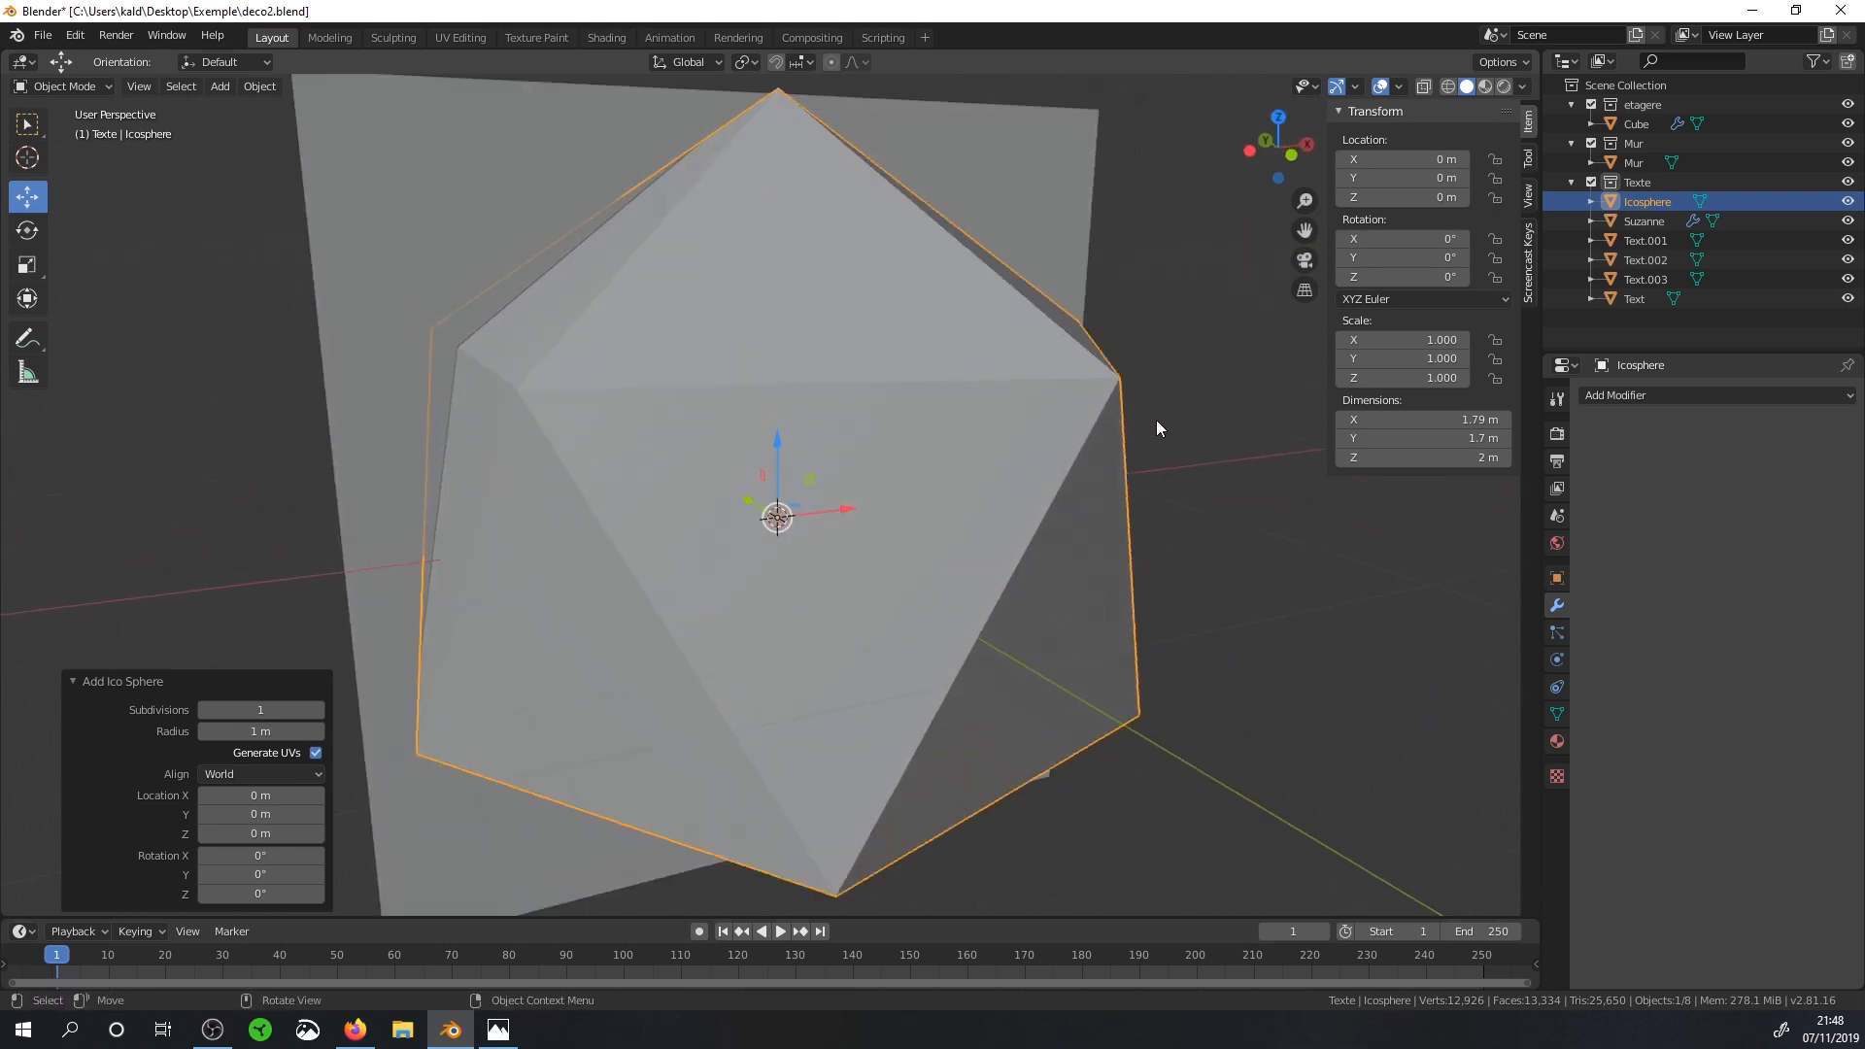
# Scale the ico sphere's mesh down in Edit Mode to about 0.065 × 0.062 × 0.073 m and return to Object Mode.
pyautogui.press('Tab')
pyautogui.press('s')
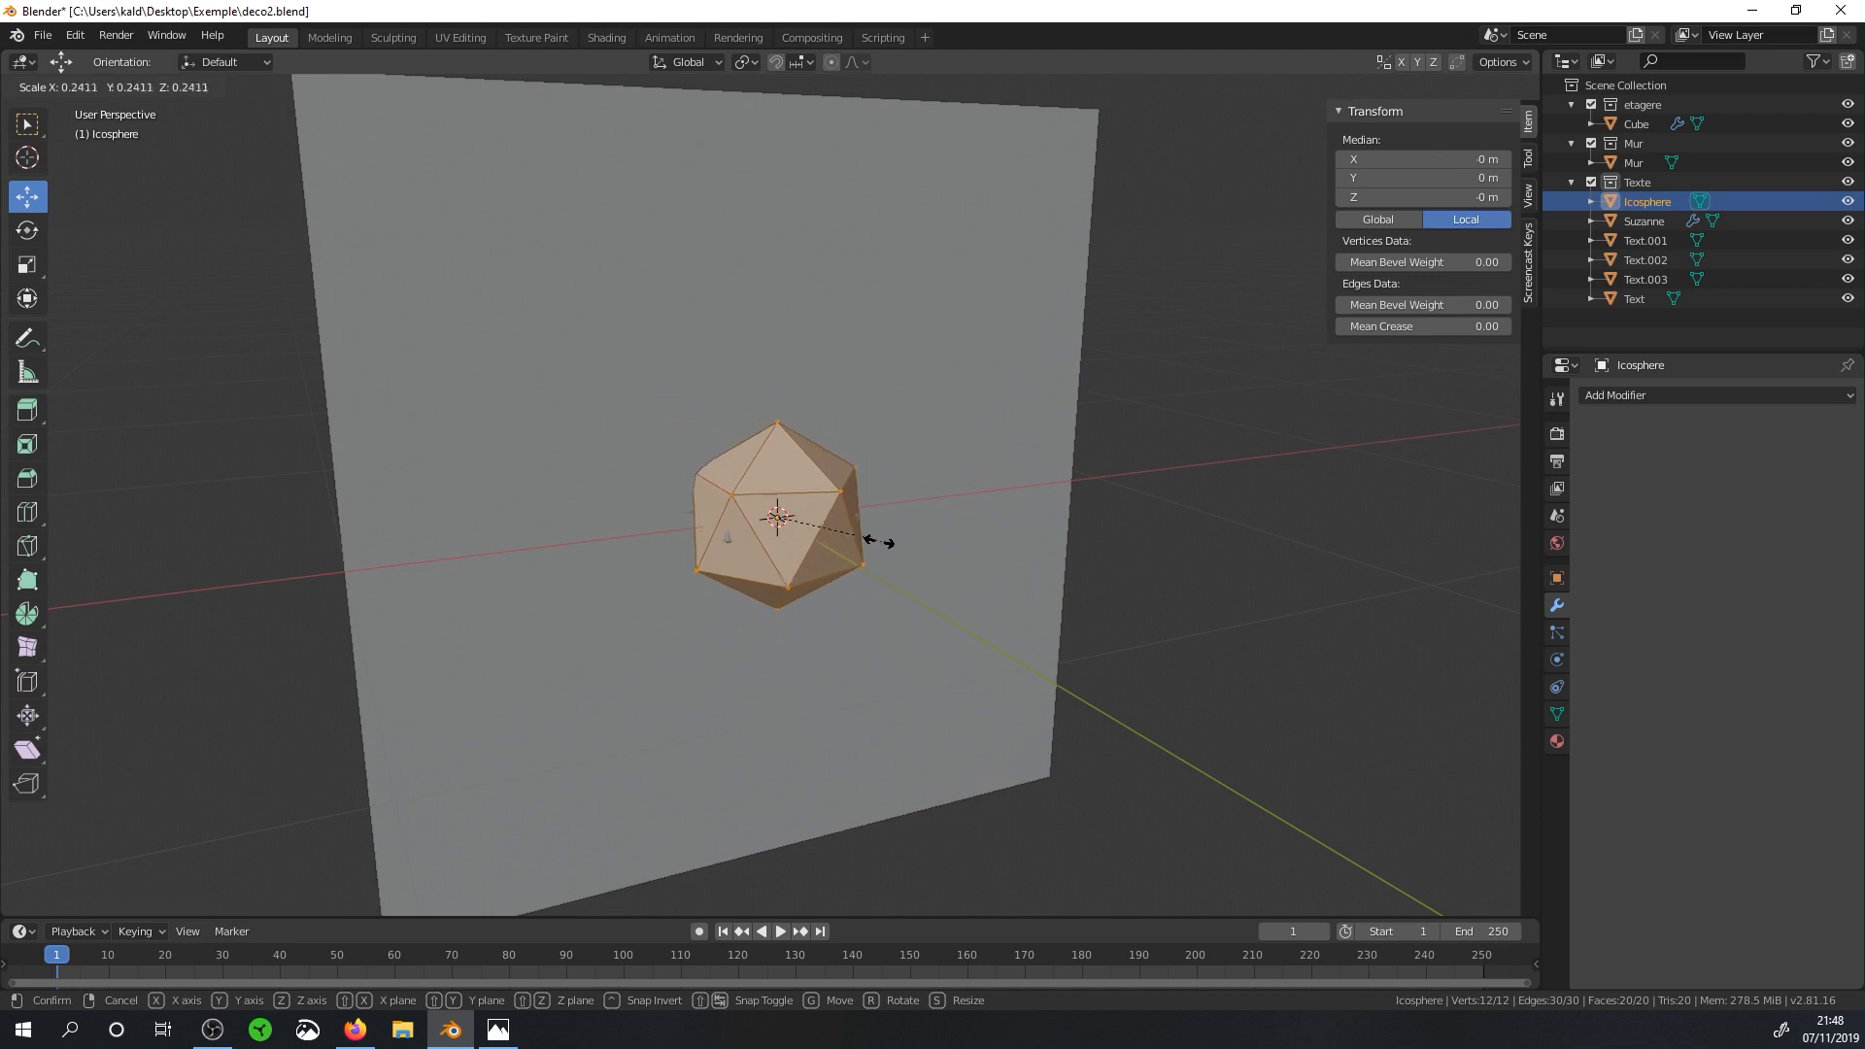
pyautogui.click(819, 519)
pyautogui.press('Tab')
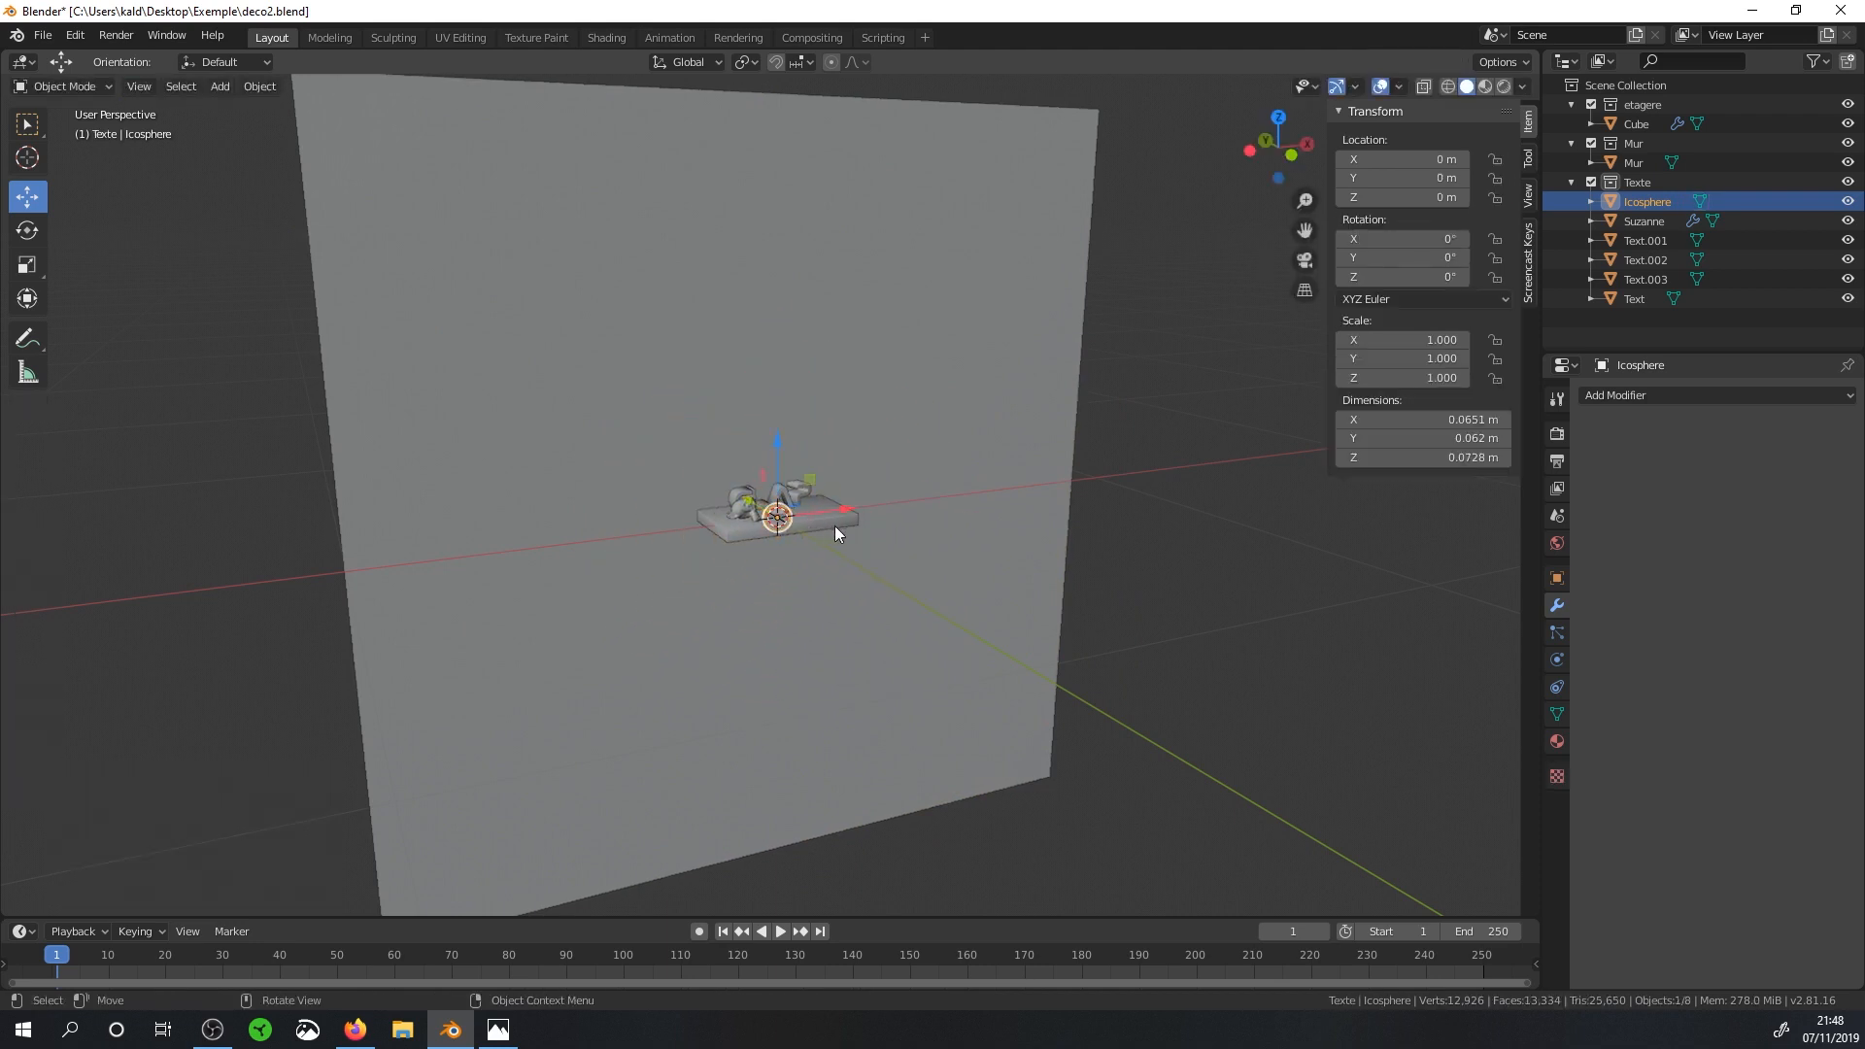
# Raise the ico sphere above the shelf to a Z location of about 0.055 m.
pyautogui.scroll(4, 825, 527)
pyautogui.scroll(2, 860, 513)
pyautogui.moveTo(797, 517); pyautogui.dragTo(798, 445)
pyautogui.scroll(4, 909, 521)
pyautogui.moveTo(1024, 528); pyautogui.dragTo(959, 501, button='middle')
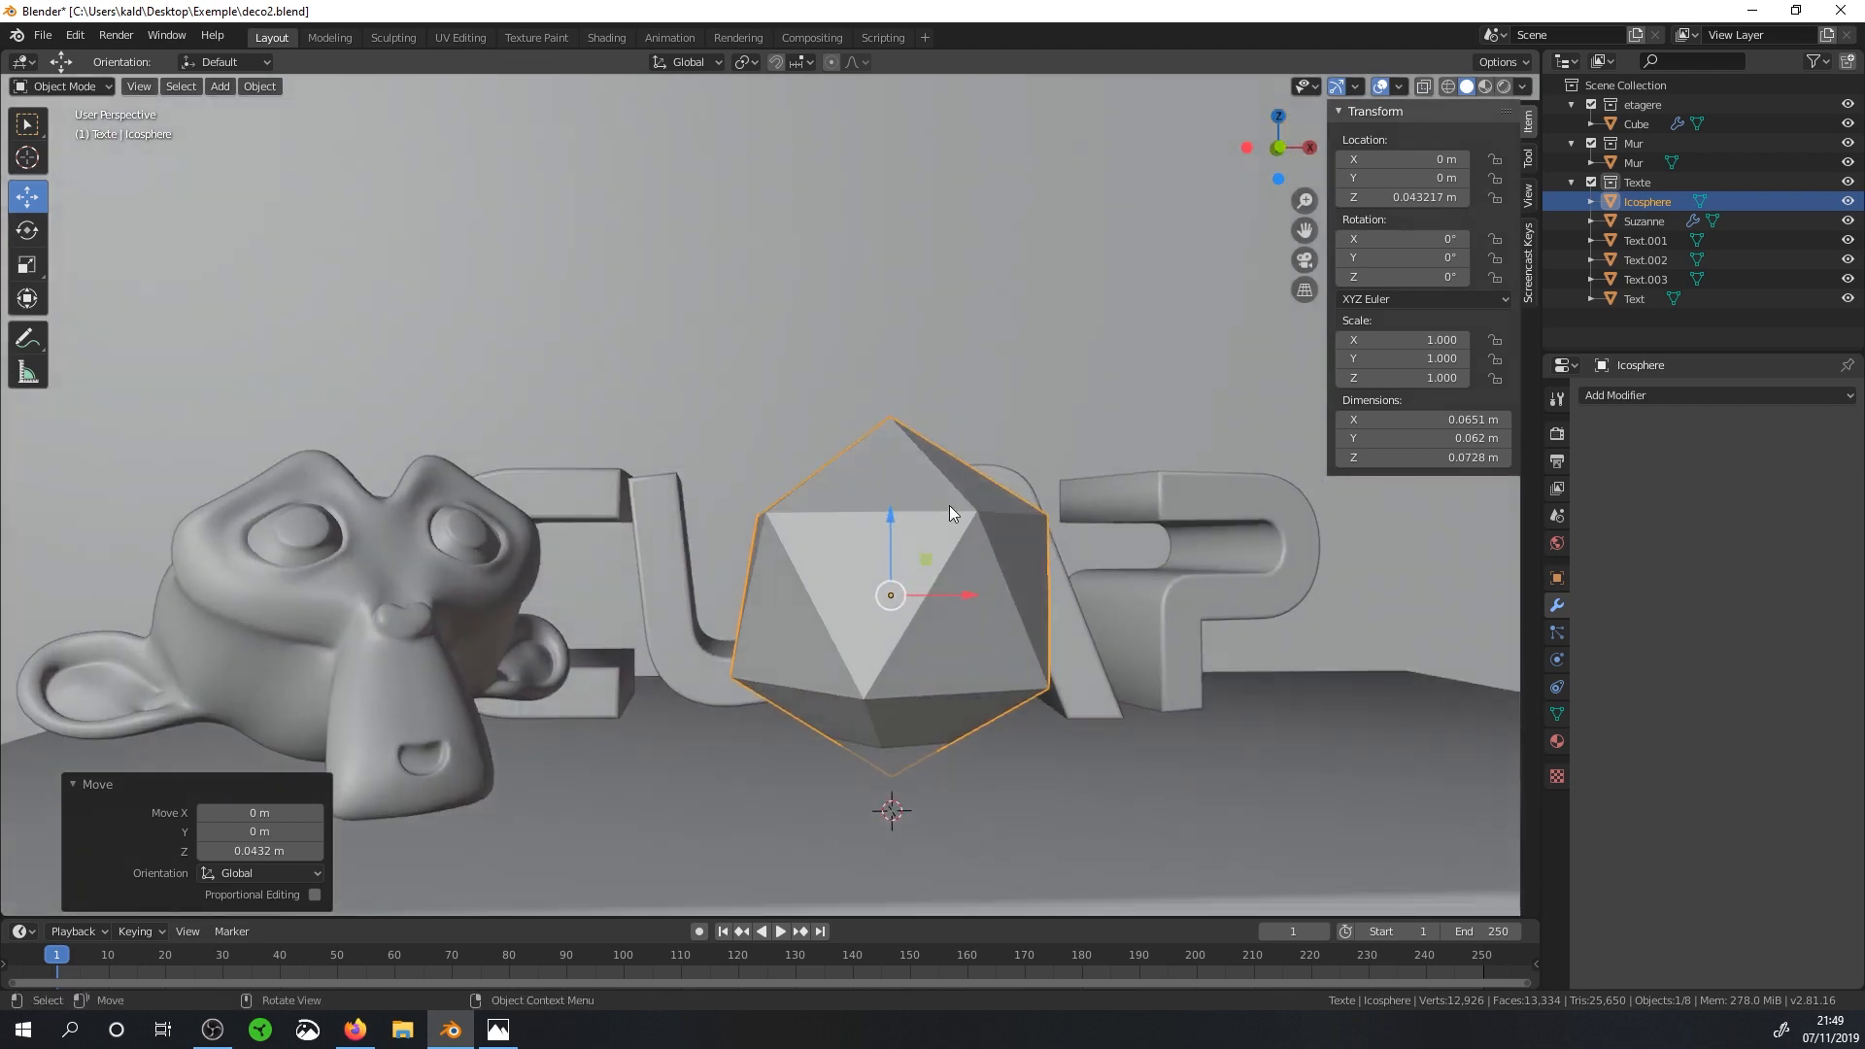
pyautogui.moveTo(886, 526); pyautogui.dragTo(888, 468)
pyautogui.scroll(-3, 948, 523)
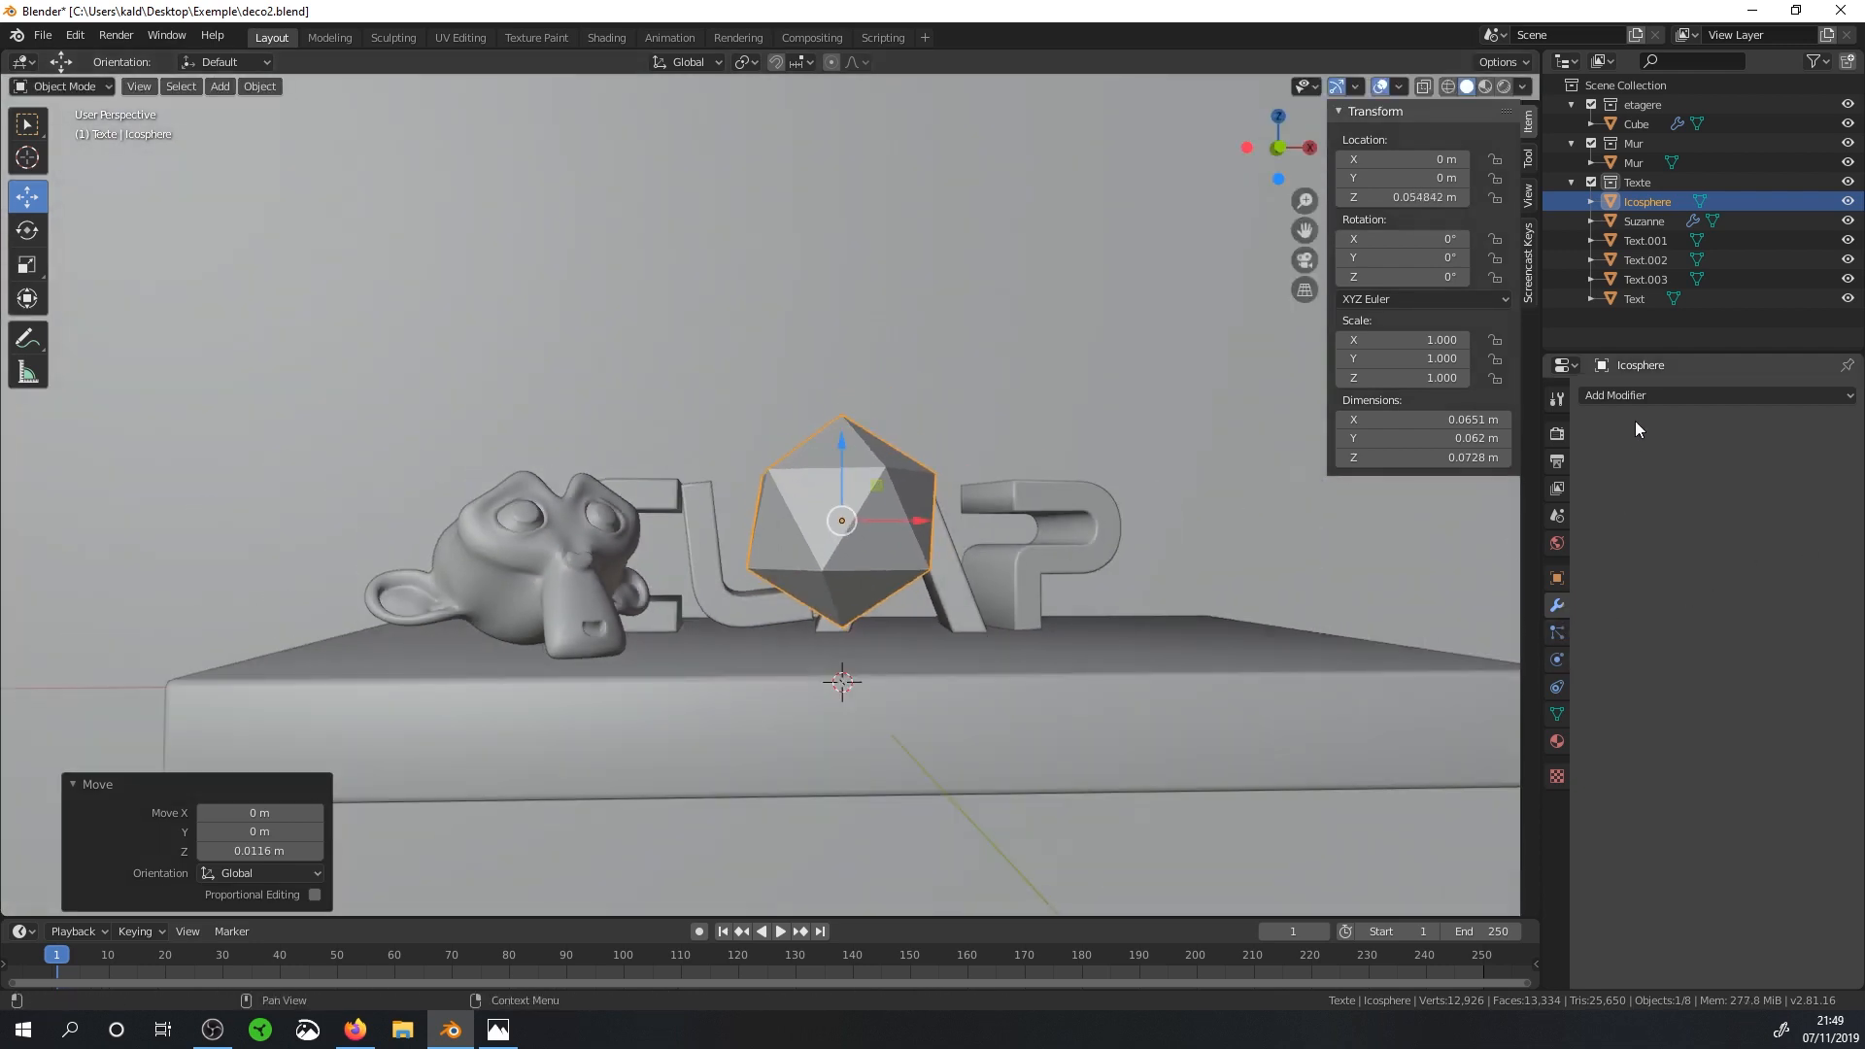
# Try a Bevel modifier on the ico sphere with a width of about 0.073 m and remove it.
pyautogui.click(1637, 396)
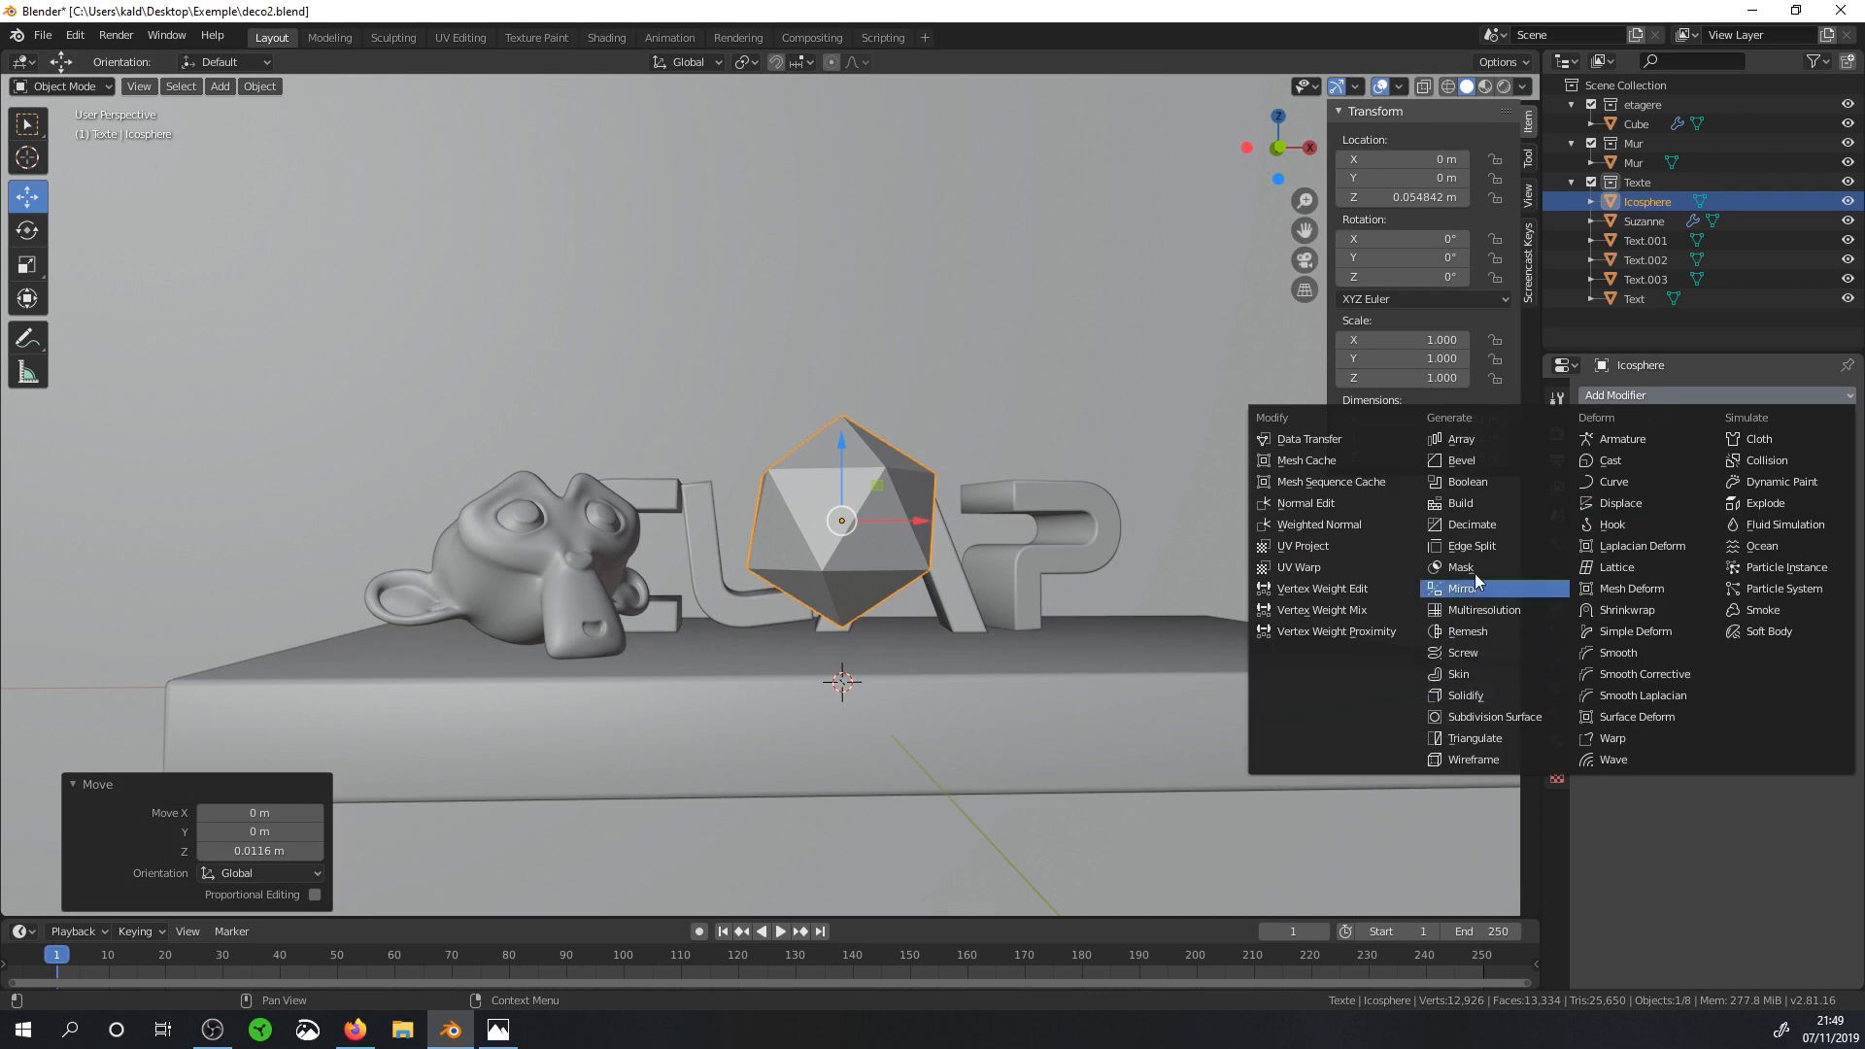
pyautogui.click(1481, 463)
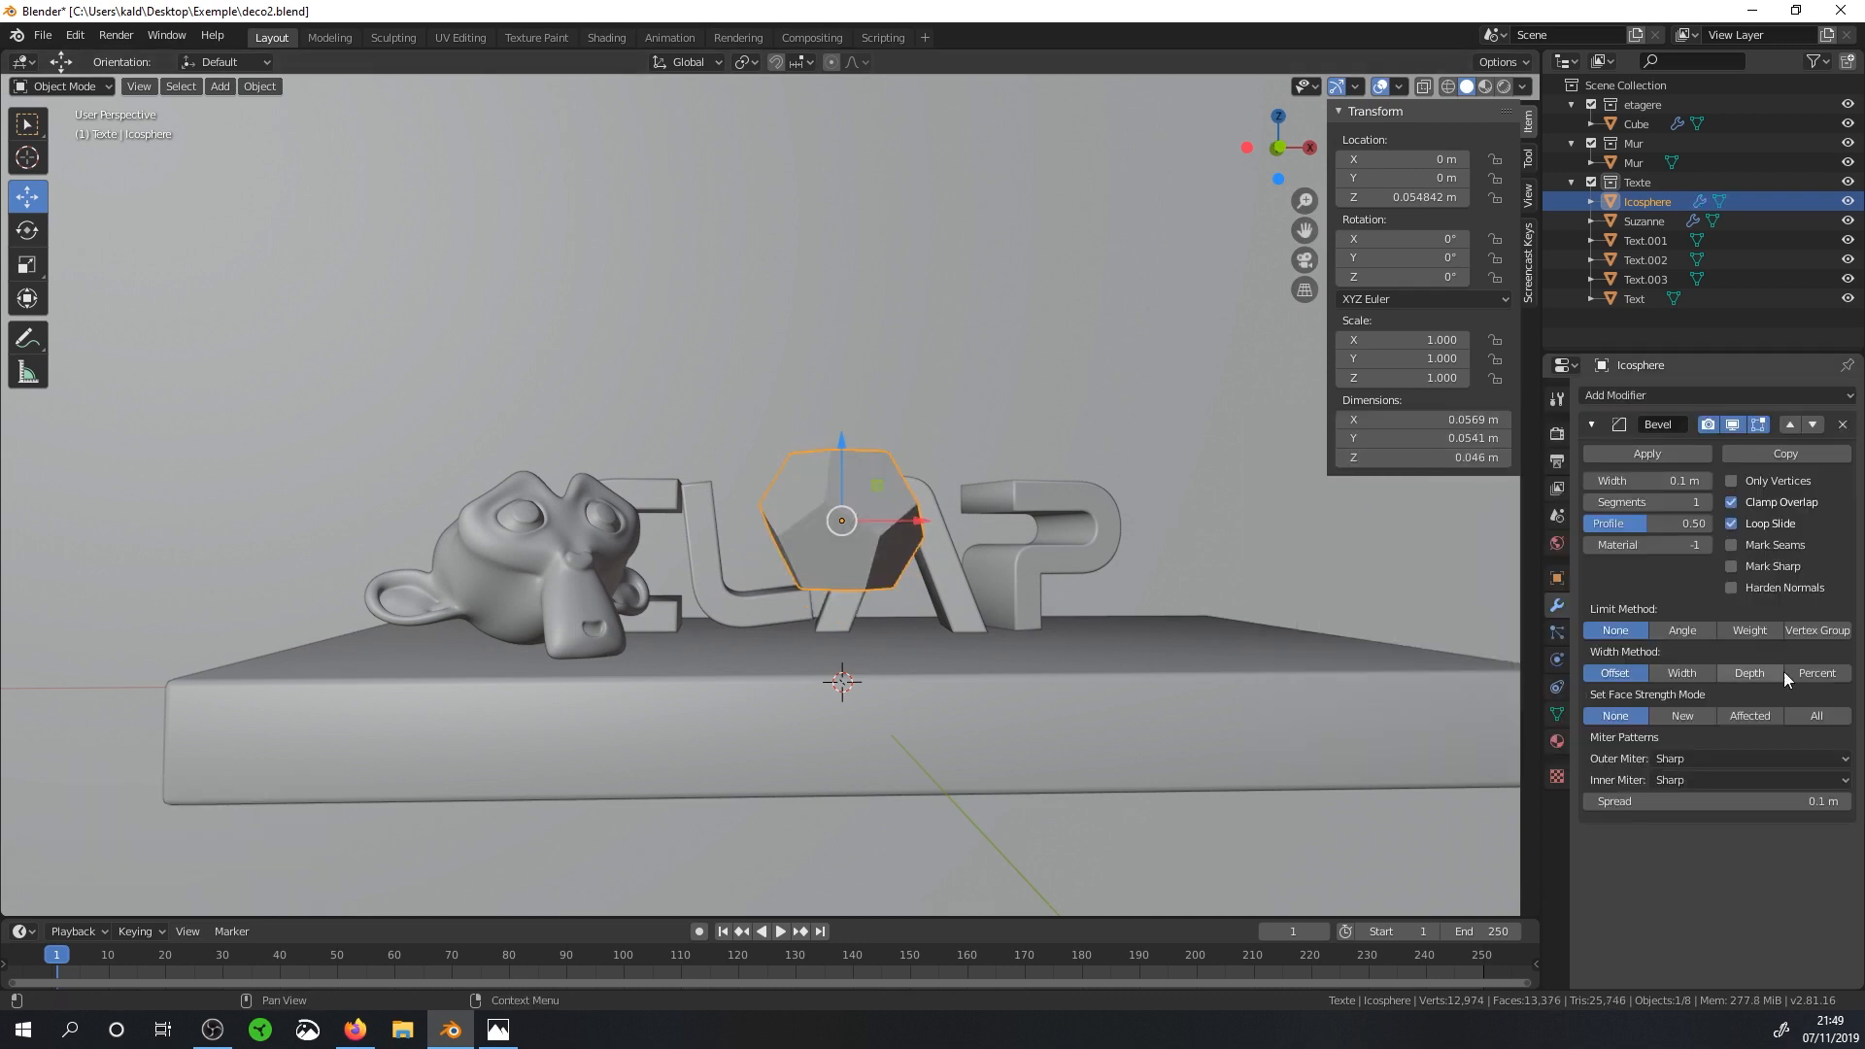
pyautogui.moveTo(1679, 479)
pyautogui.mouseDown()
pyautogui.moveTo(1603, 480)
pyautogui.moveTo(1642, 480)
pyautogui.mouseUp()
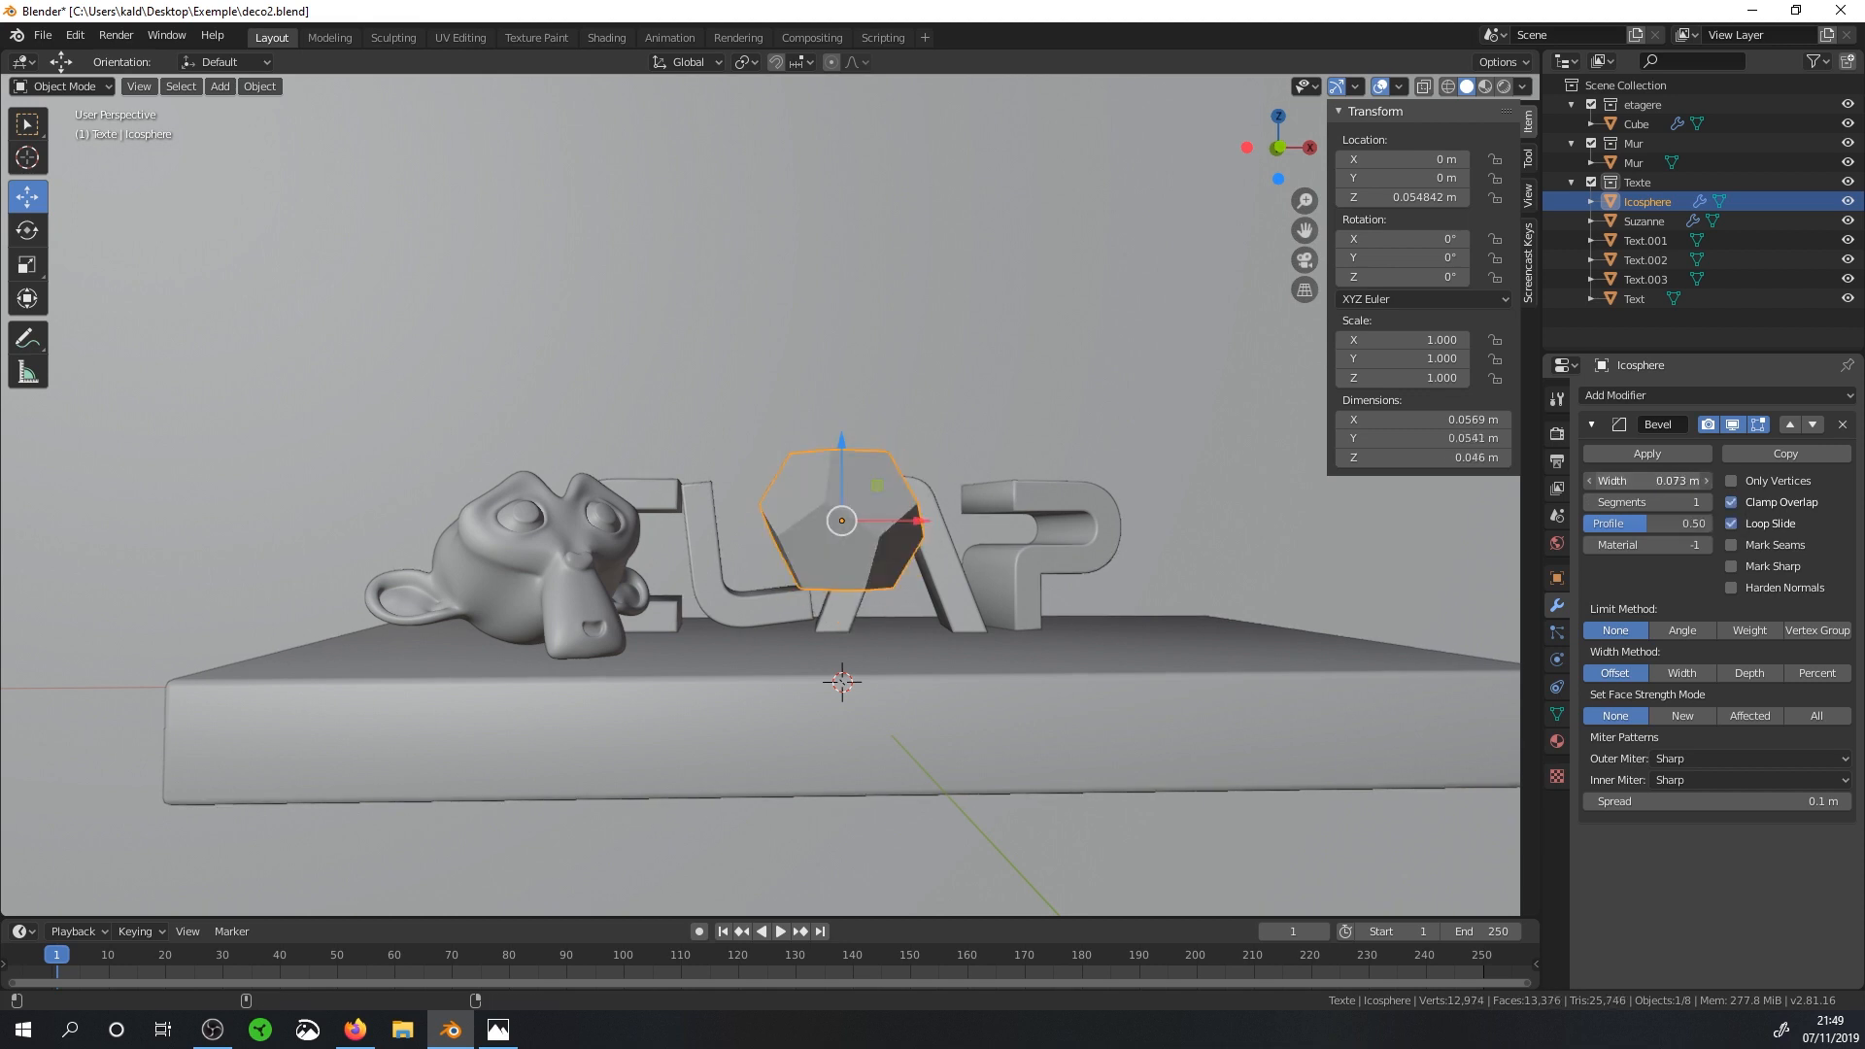
pyautogui.click(1843, 424)
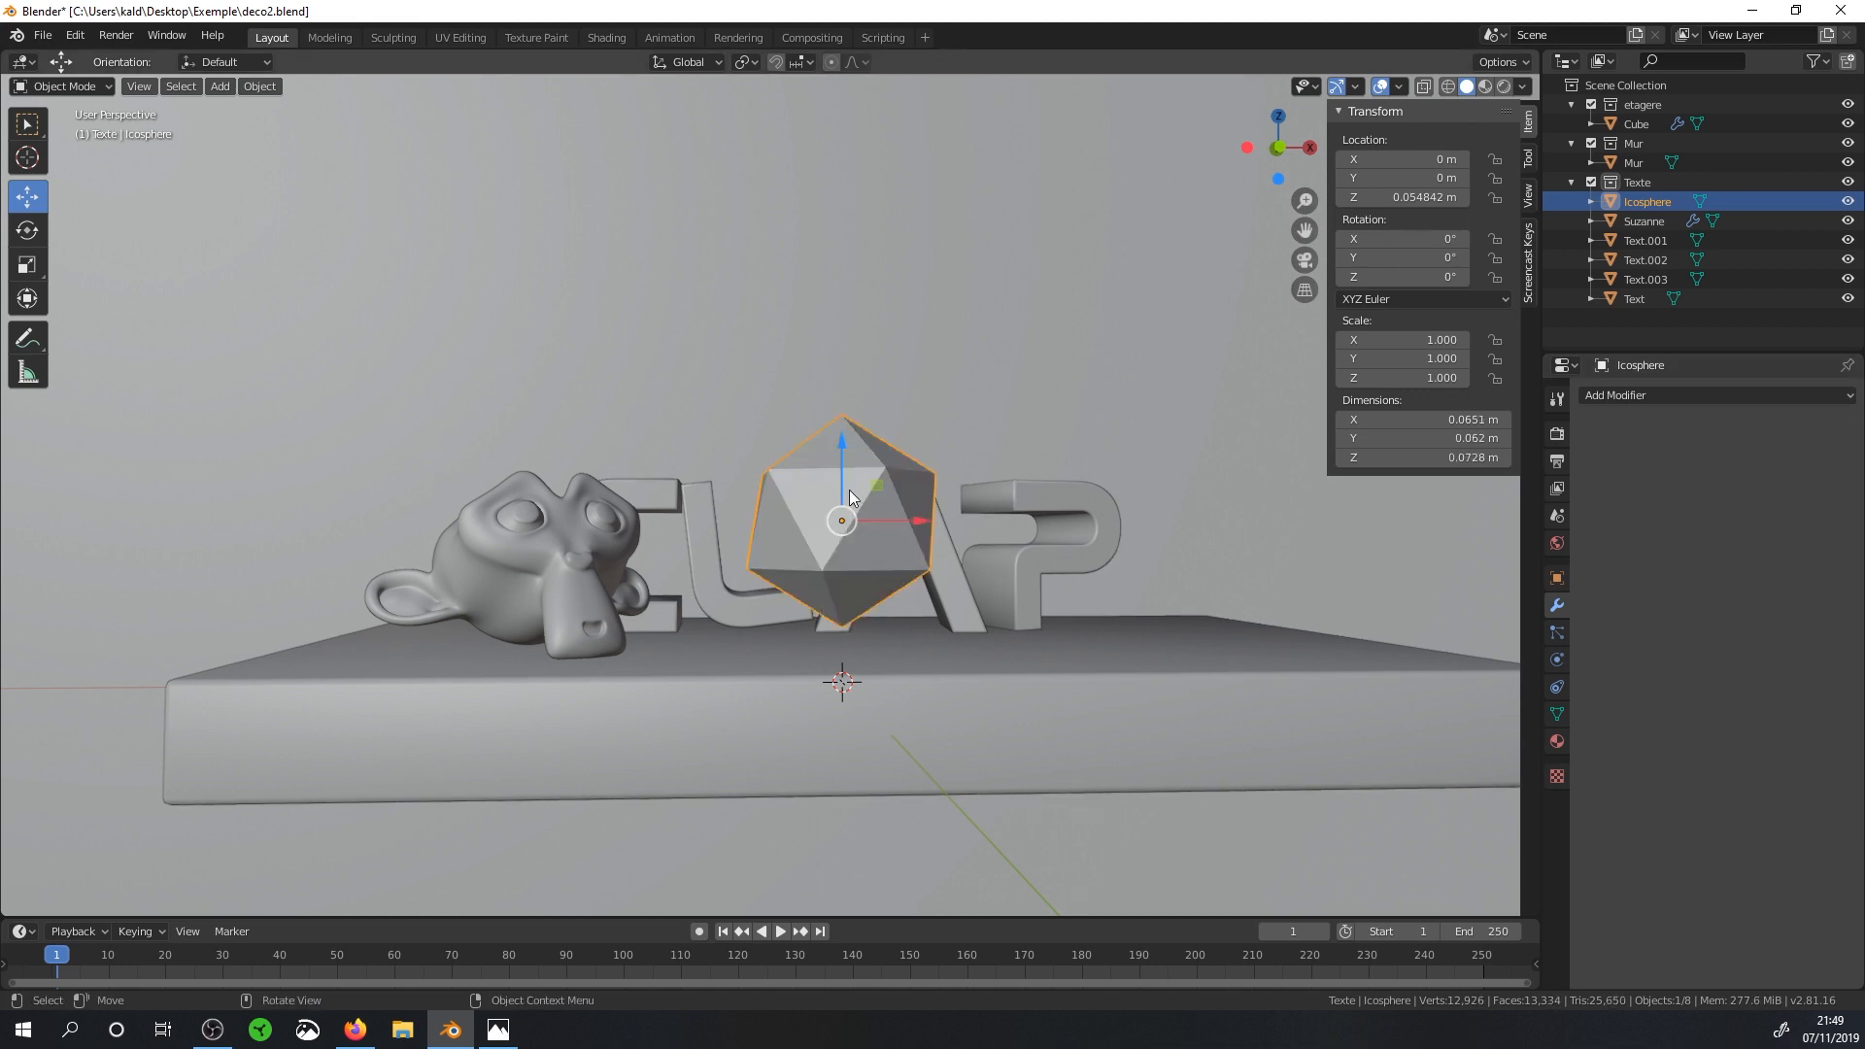
pyautogui.moveTo(849, 490); pyautogui.dragTo(809, 550, button='middle')
pyautogui.scroll(5, 902, 574)
pyautogui.scroll(-3, 884, 575)
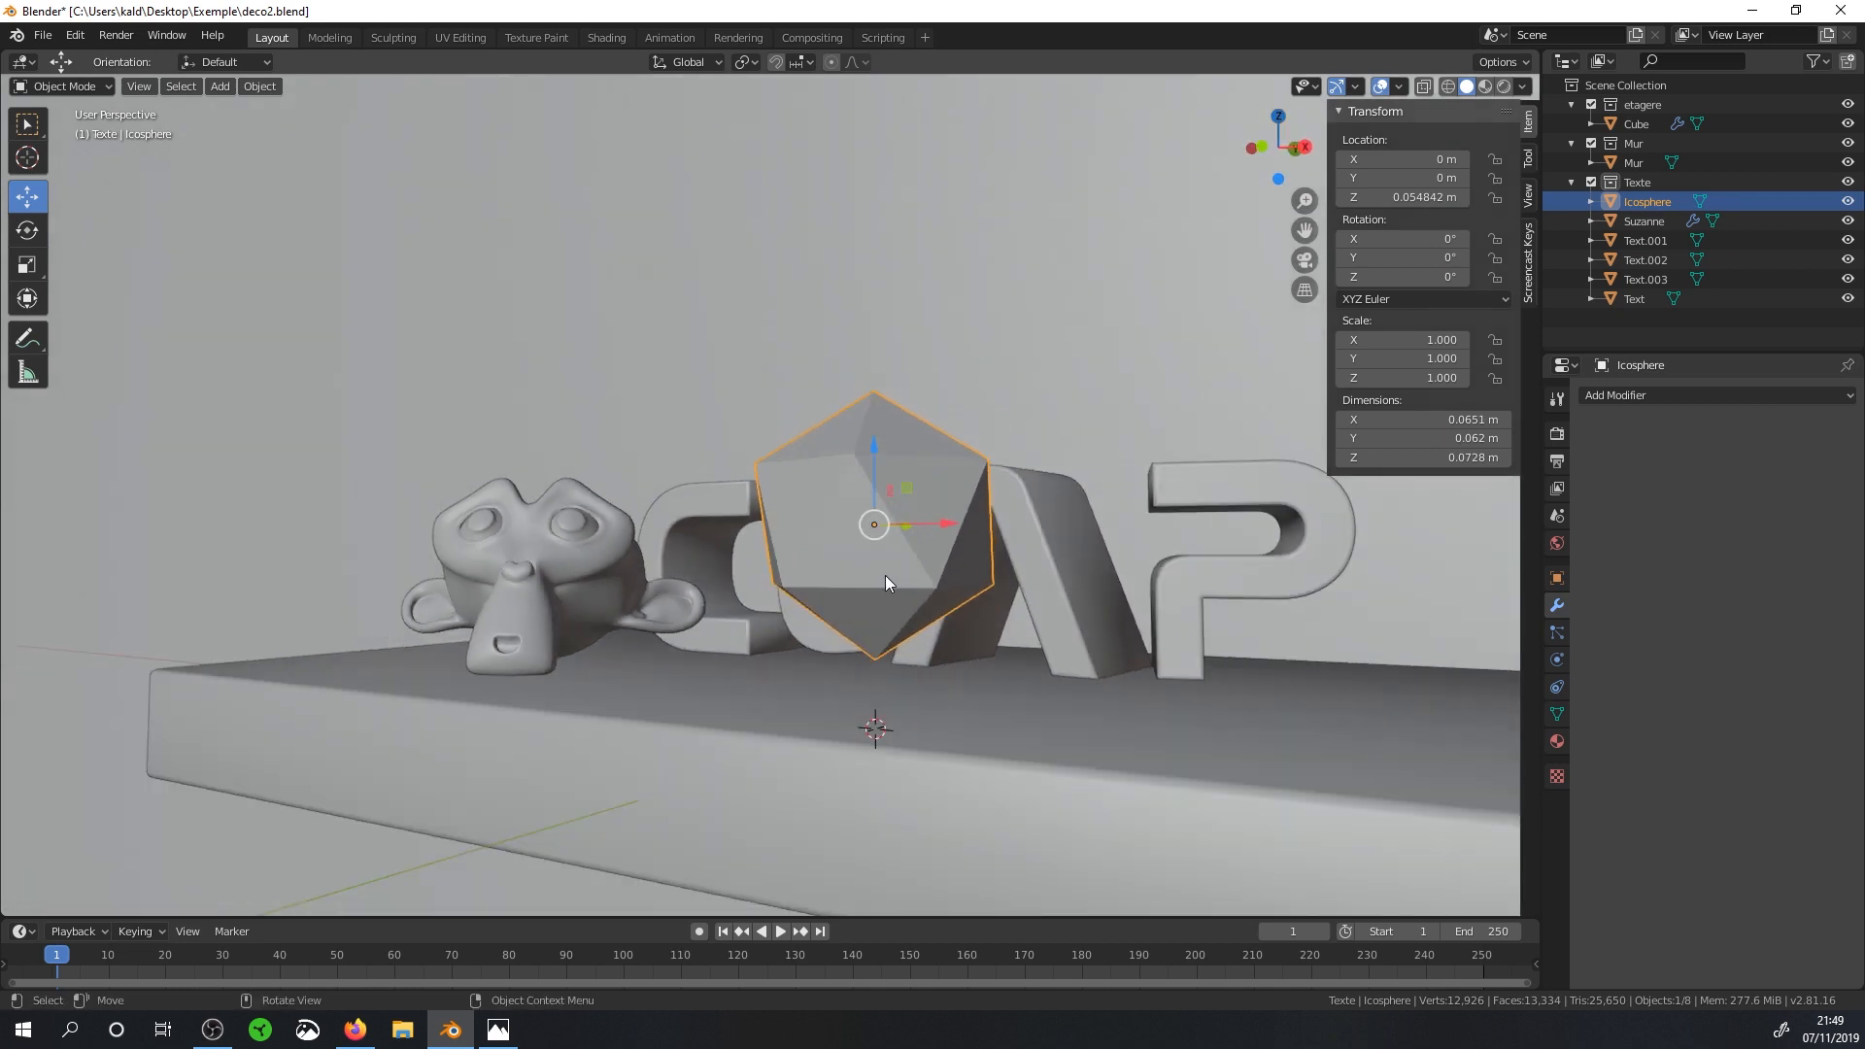
pyautogui.moveTo(880, 588); pyautogui.dragTo(898, 596, button='middle')
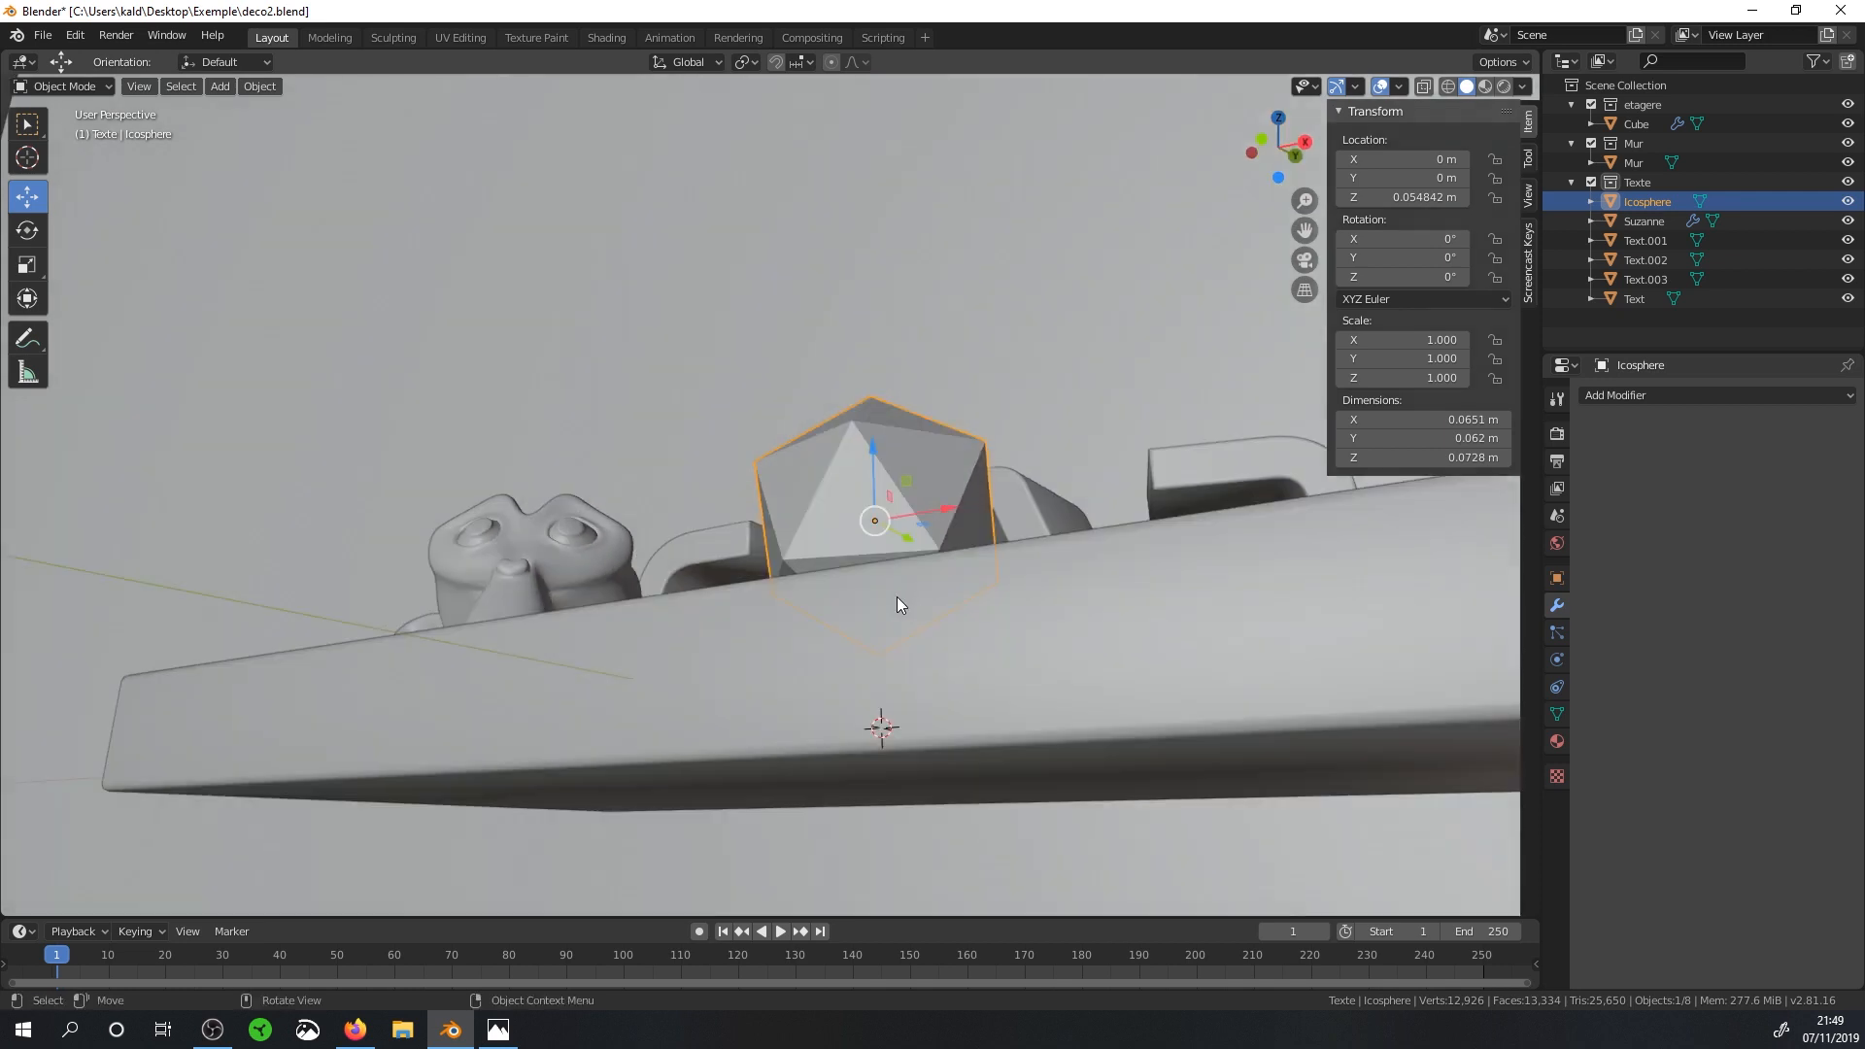
# Rotate the ico sphere about 36.2° in the front view and move it to about X 0.040 m, Z 0.045 m.
pyautogui.press('KP_1')
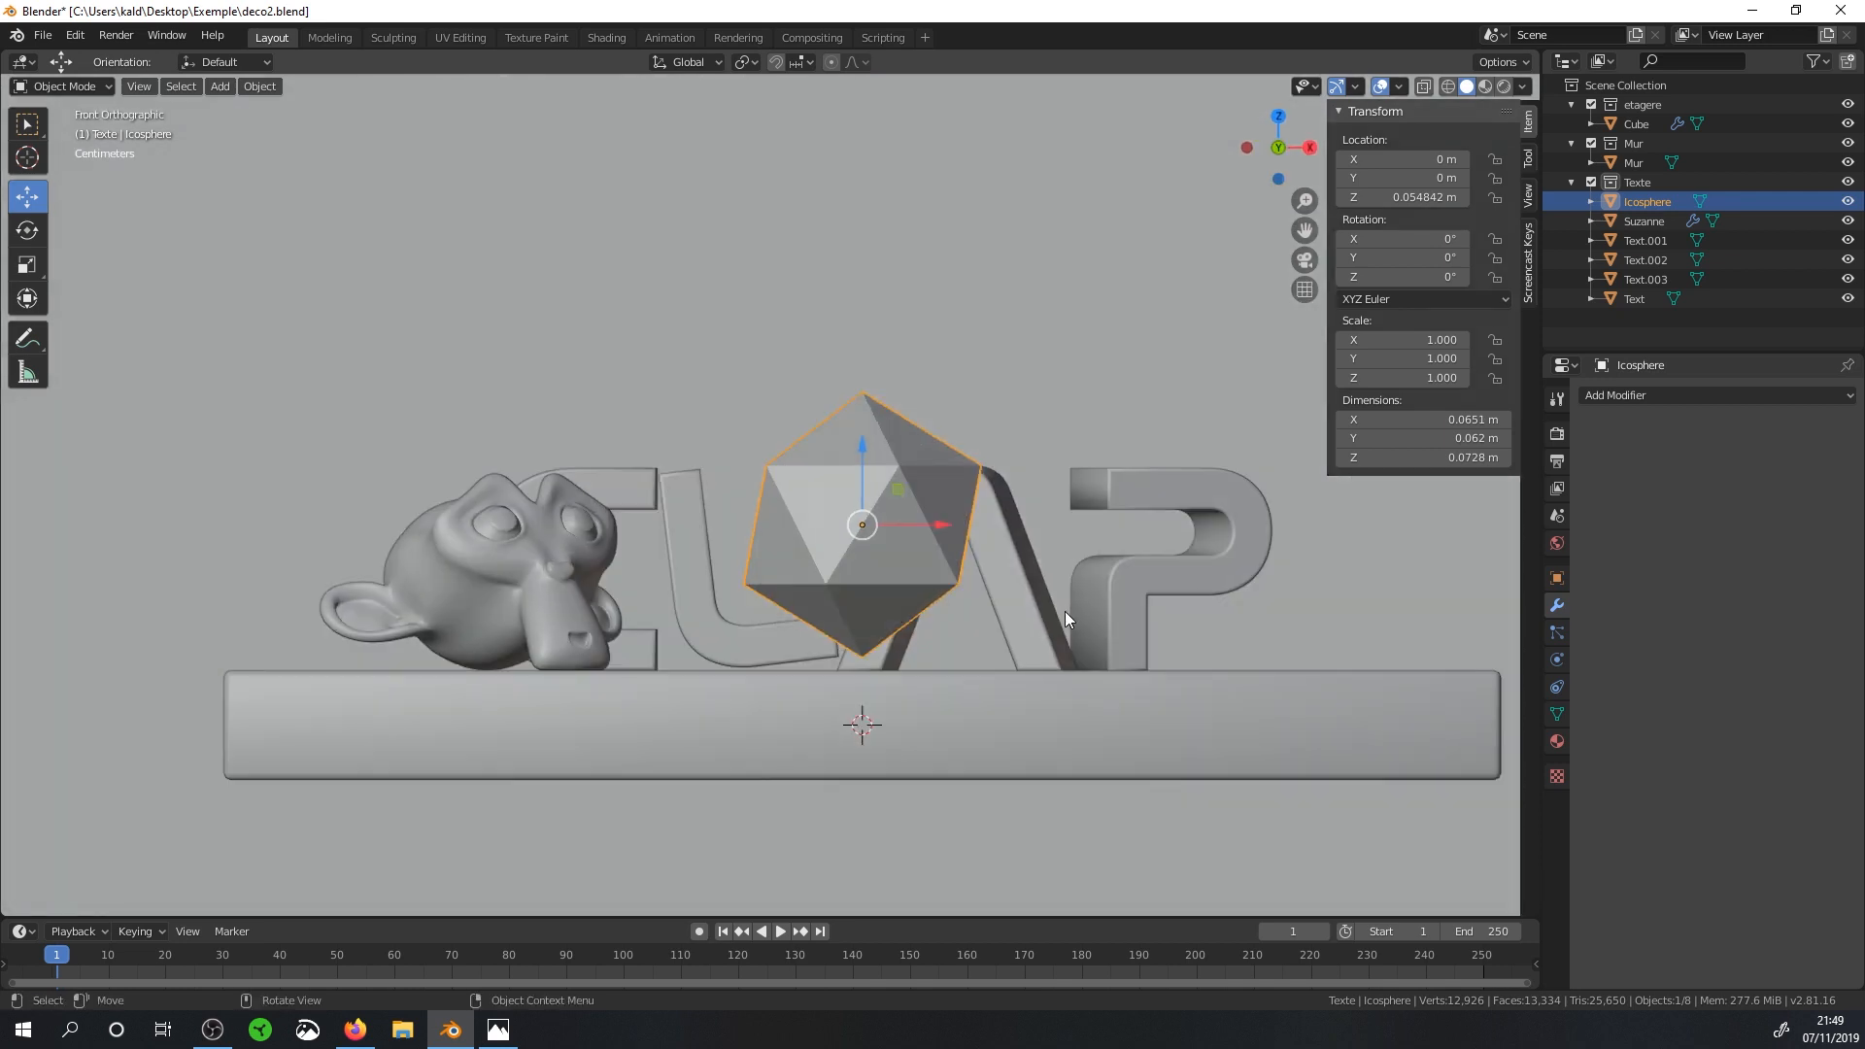
pyautogui.press('r')
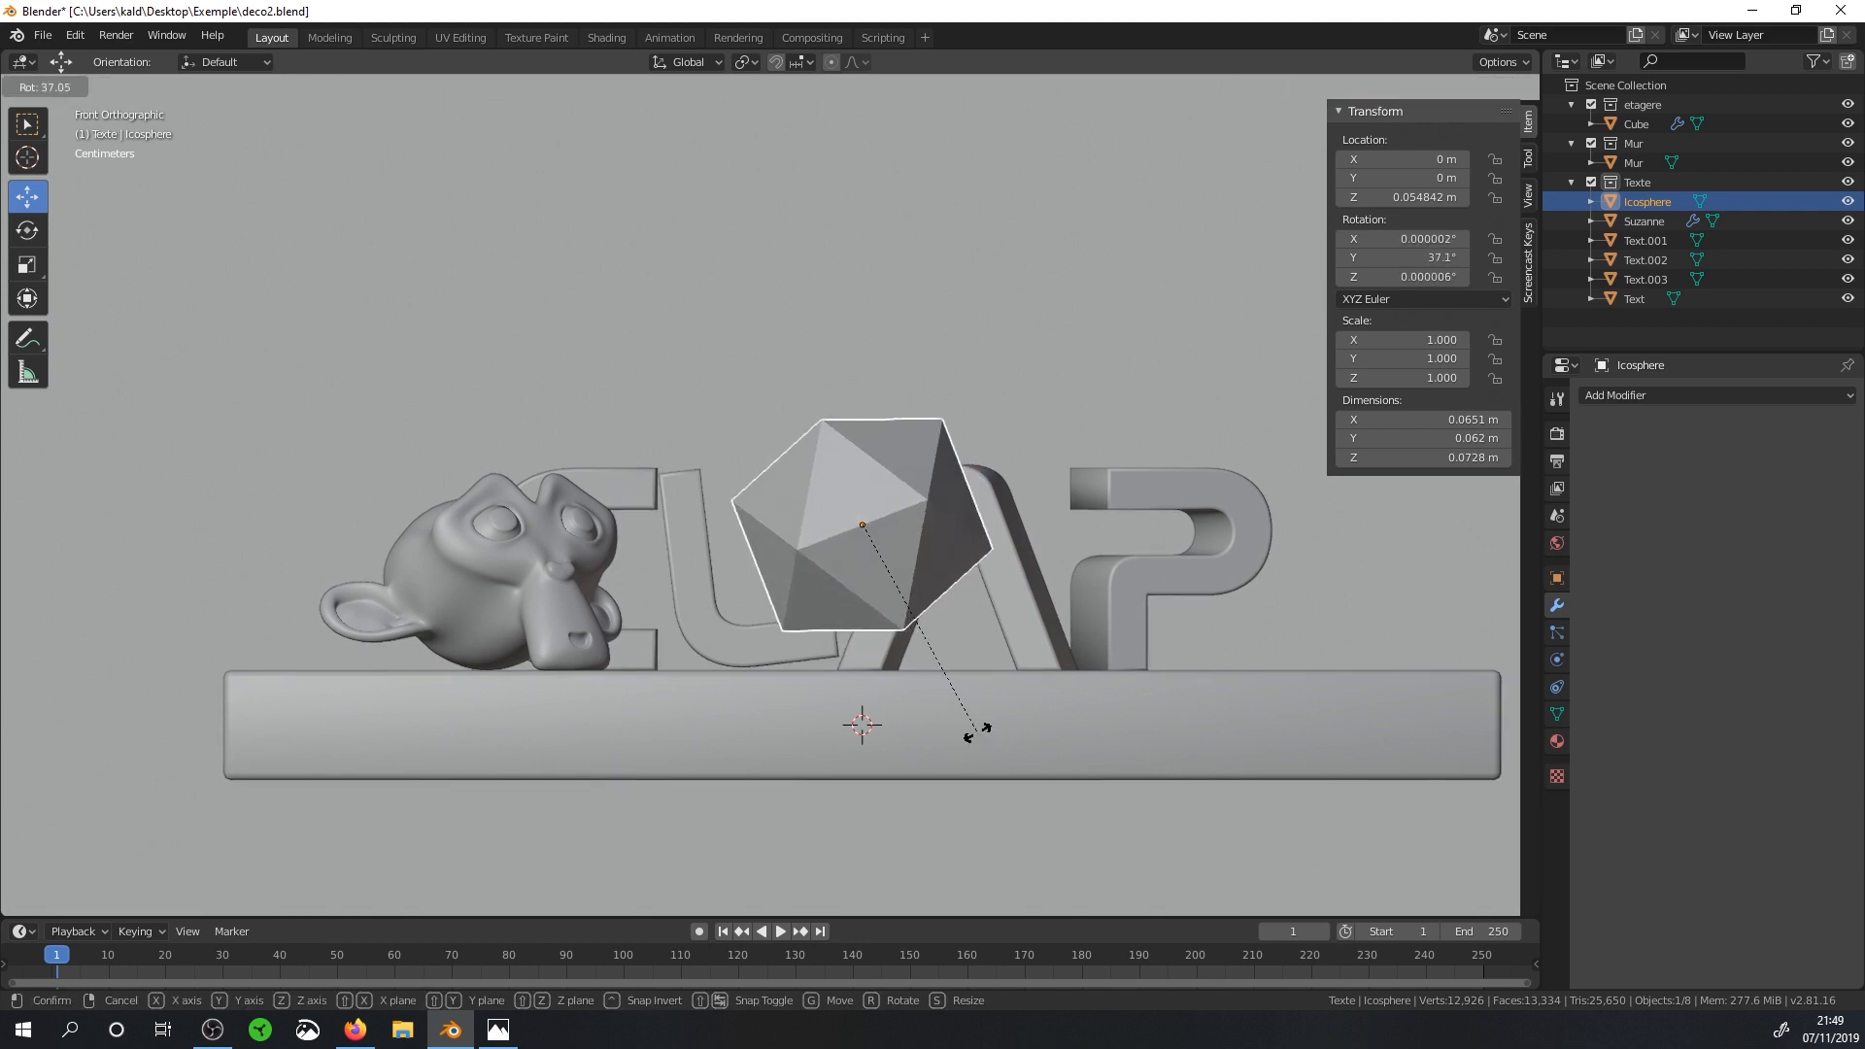
pyautogui.click(974, 731)
pyautogui.press('g')
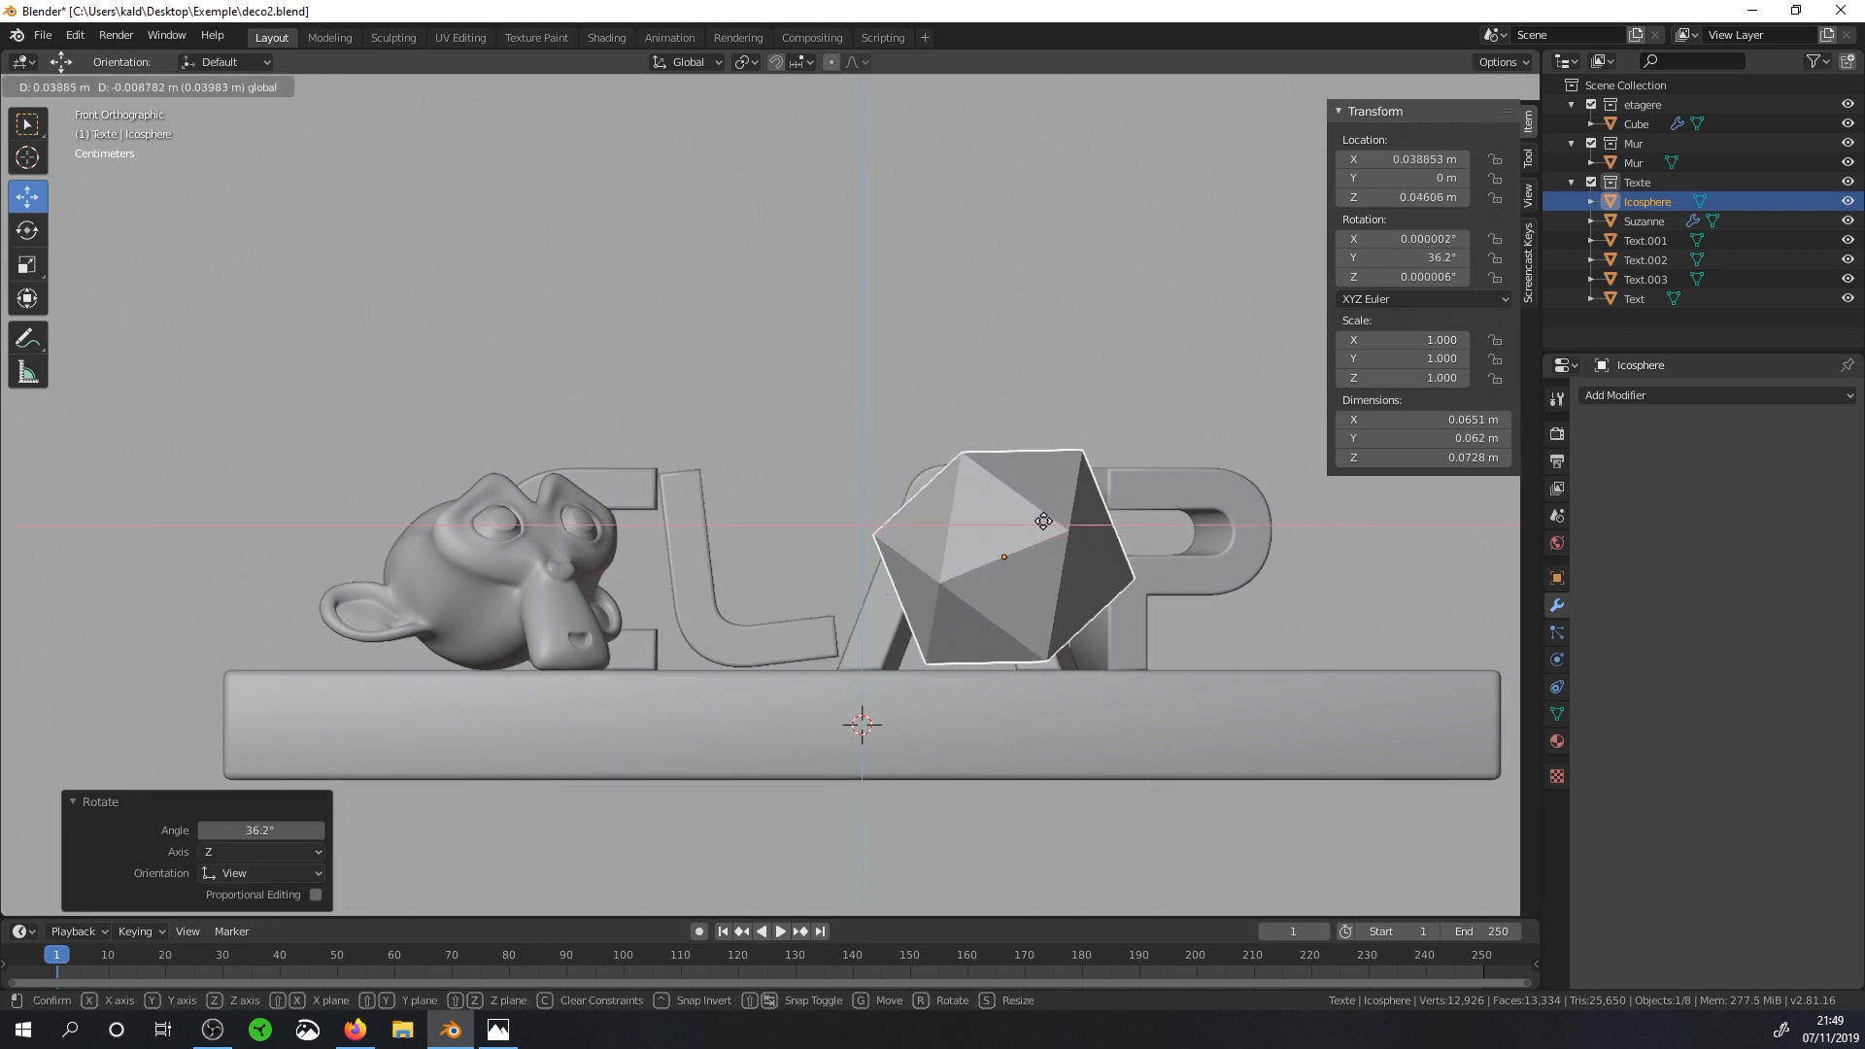
pyautogui.click(1049, 527)
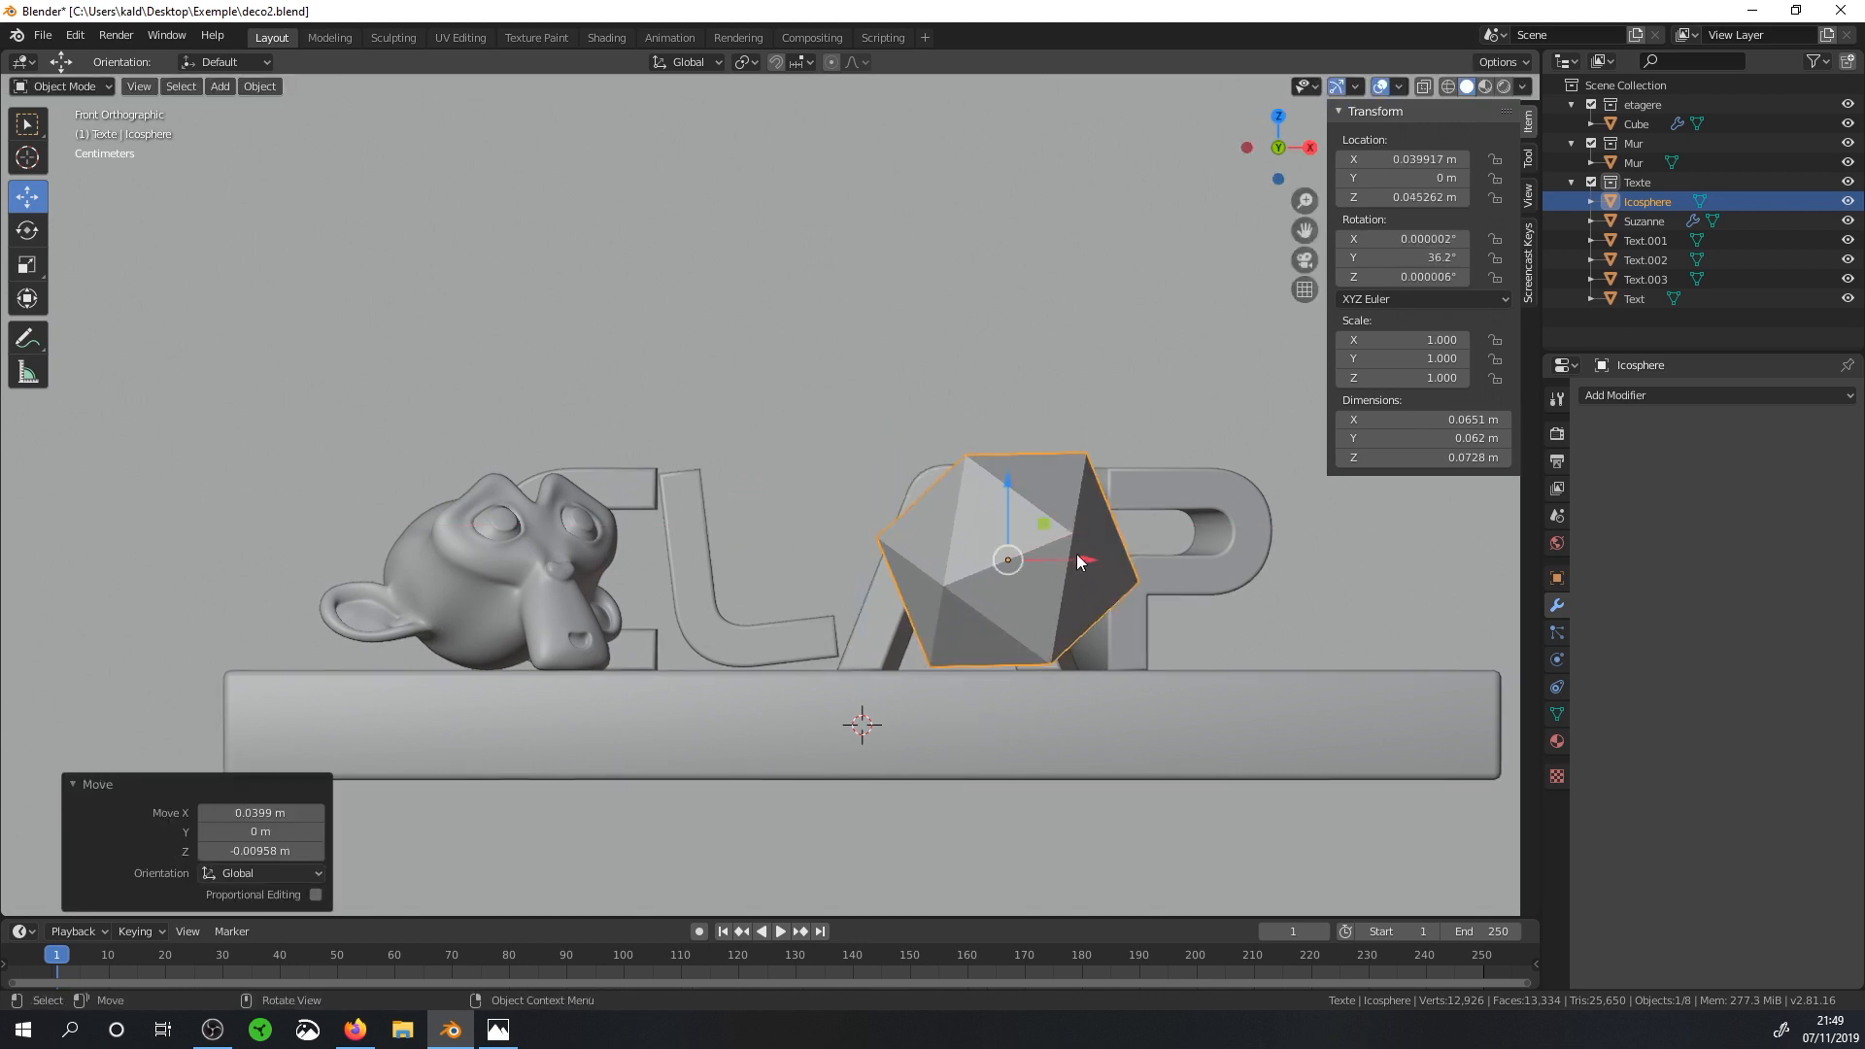
# Turn the ico sphere further around the global Y axis to a Y rotation of about 82.3°.
pyautogui.press('r')
pyautogui.click(1114, 656)
pyautogui.moveTo(1114, 656)
pyautogui.mouseDown(button='middle')
pyautogui.moveTo(948, 631)
pyautogui.moveTo(931, 651)
pyautogui.moveTo(1115, 639)
pyautogui.moveTo(1126, 670)
pyautogui.moveTo(935, 632)
pyautogui.moveTo(954, 645)
pyautogui.moveTo(1034, 597)
pyautogui.moveTo(1130, 662)
pyautogui.mouseUp(button='middle')
pyautogui.press('r')
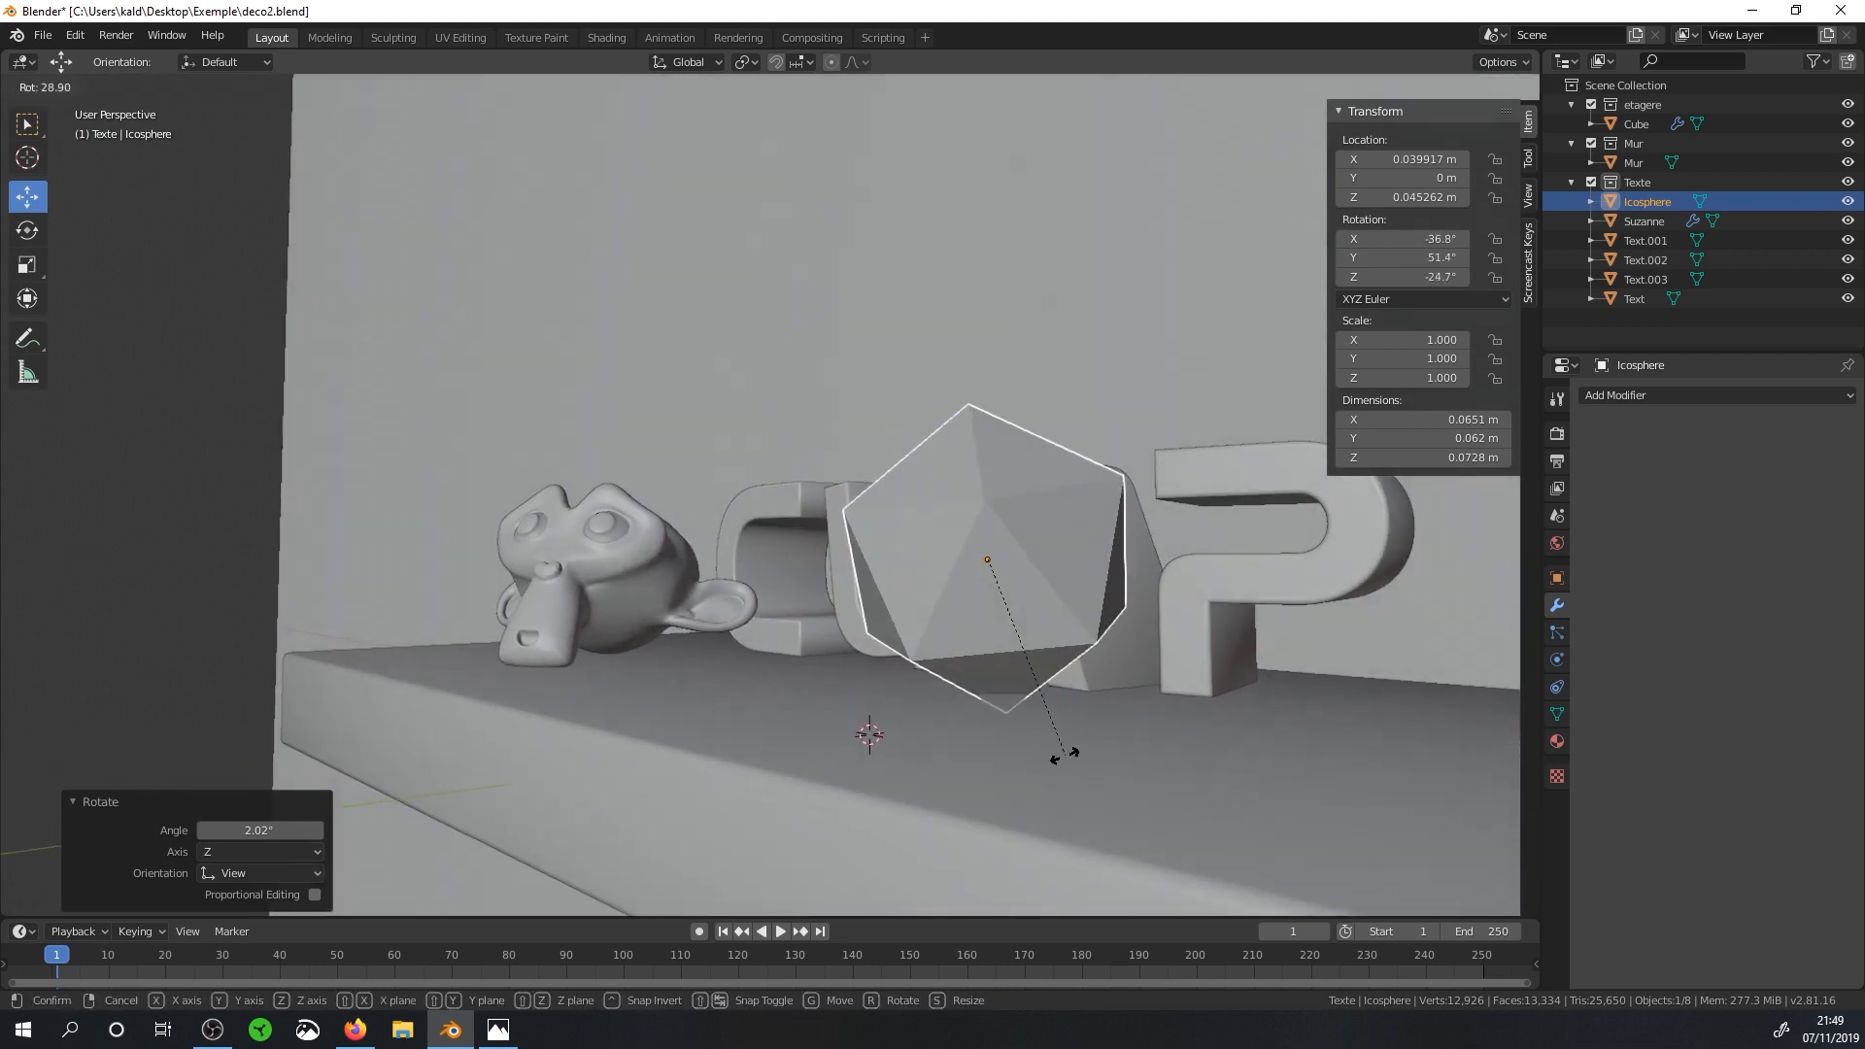
pyautogui.rightClick(1123, 702)
pyautogui.press('r')
pyautogui.press('y')
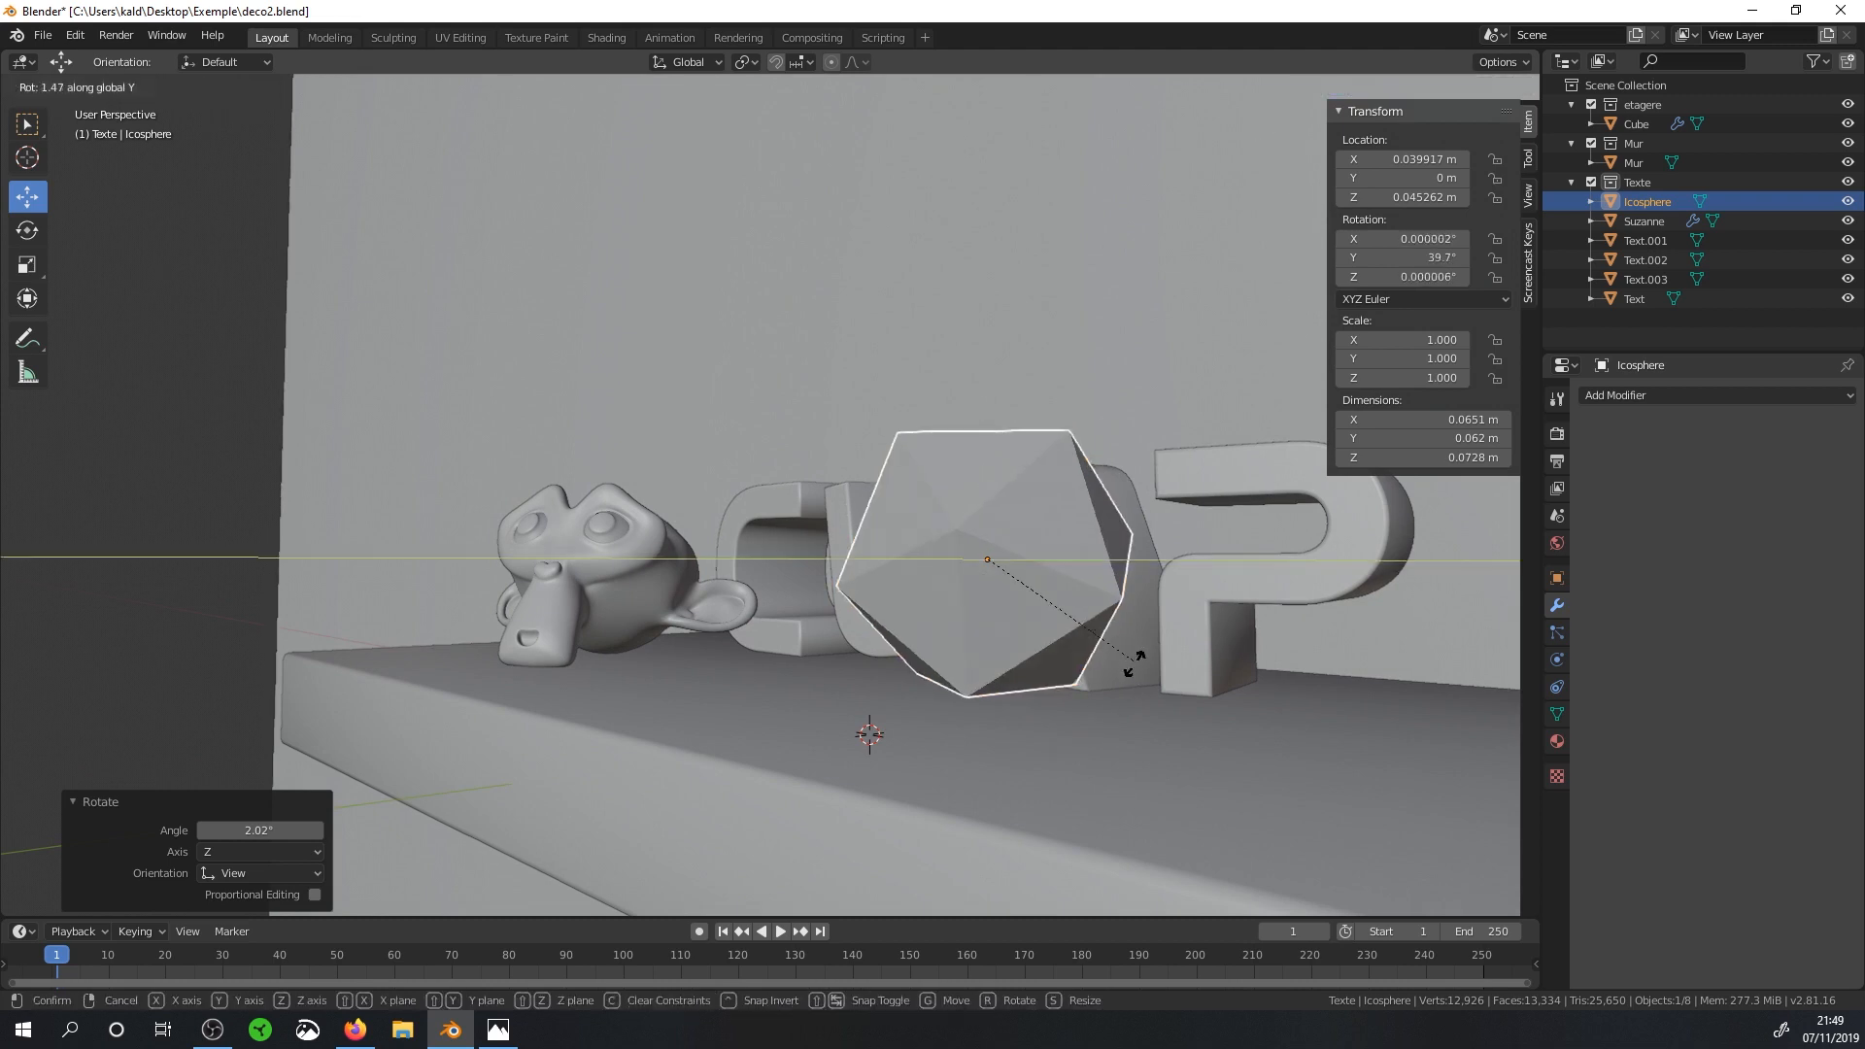
pyautogui.click(1034, 765)
# Adjust the ico sphere's Y rotation to about 78.2° and its Z location to about 0.044 m so it rests on the shelf.
pyautogui.press('KP_1')
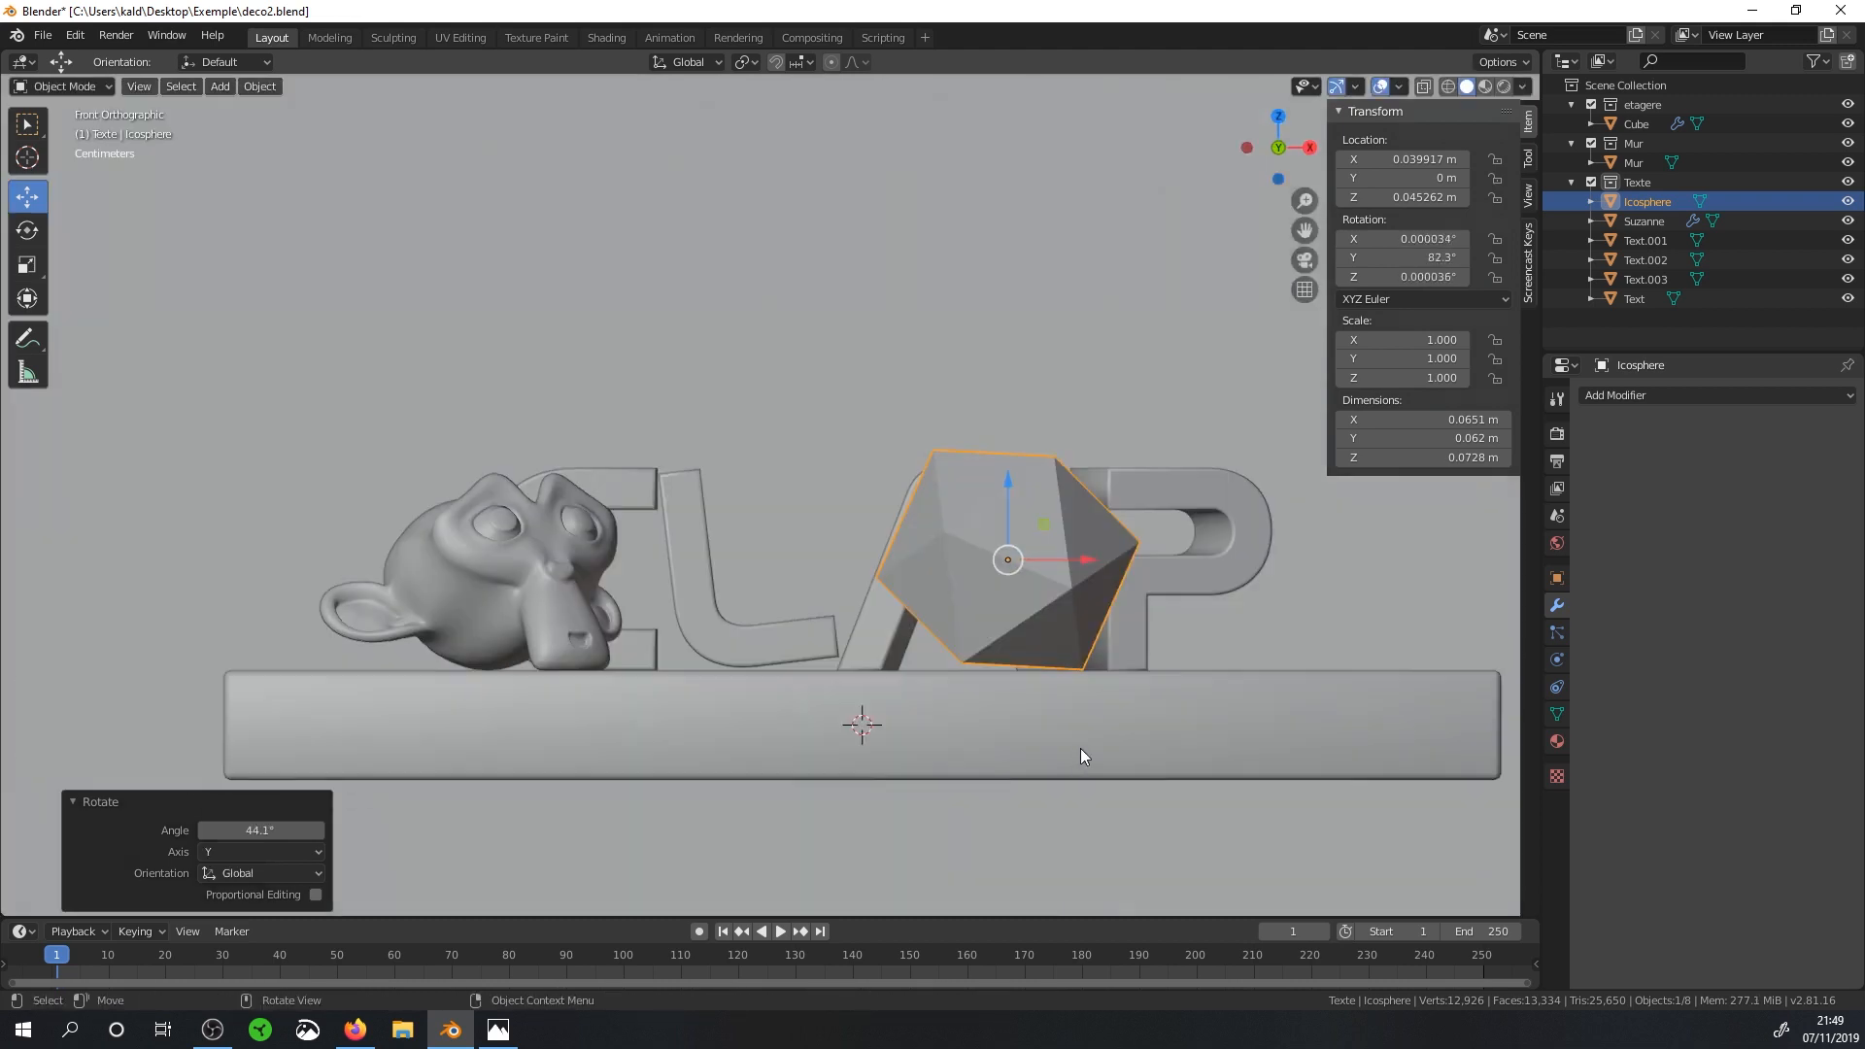
pyautogui.press('r')
pyautogui.press('y')
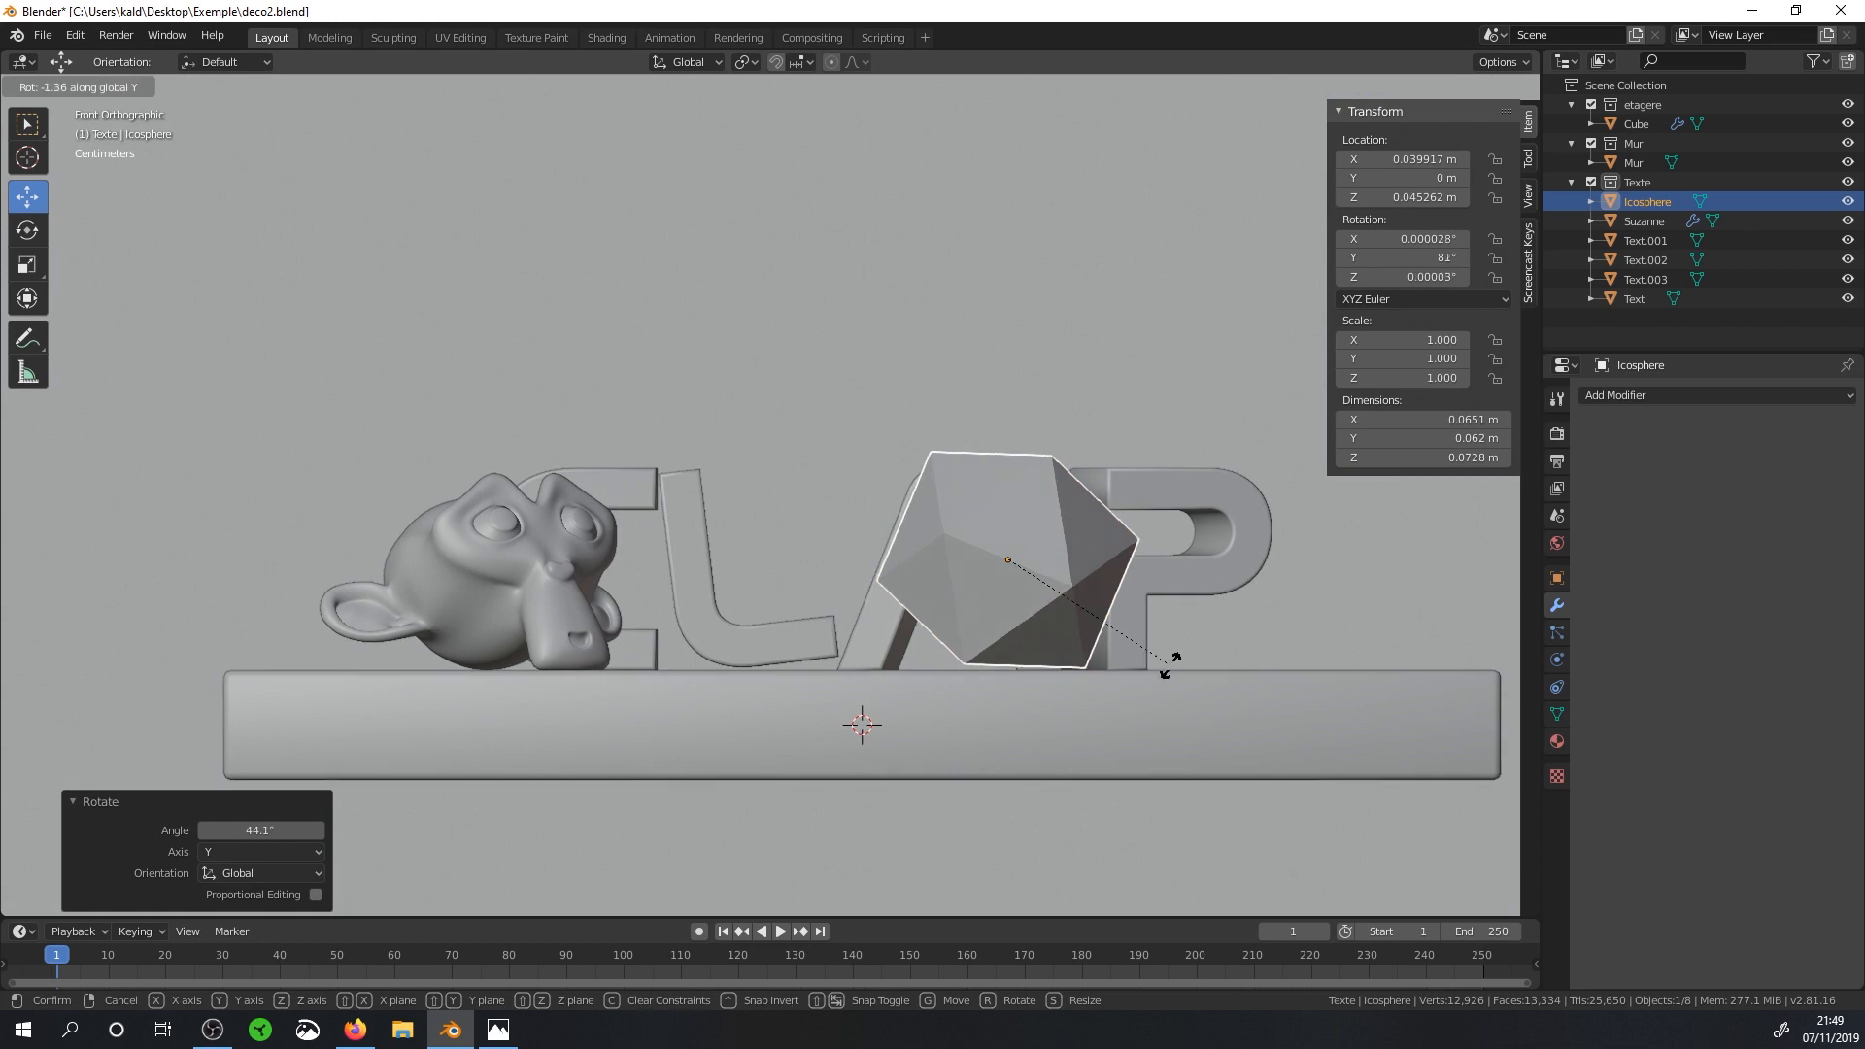
pyautogui.click(1178, 658)
pyautogui.moveTo(1006, 496); pyautogui.dragTo(1008, 504)
pyautogui.scroll(2, 1132, 604)
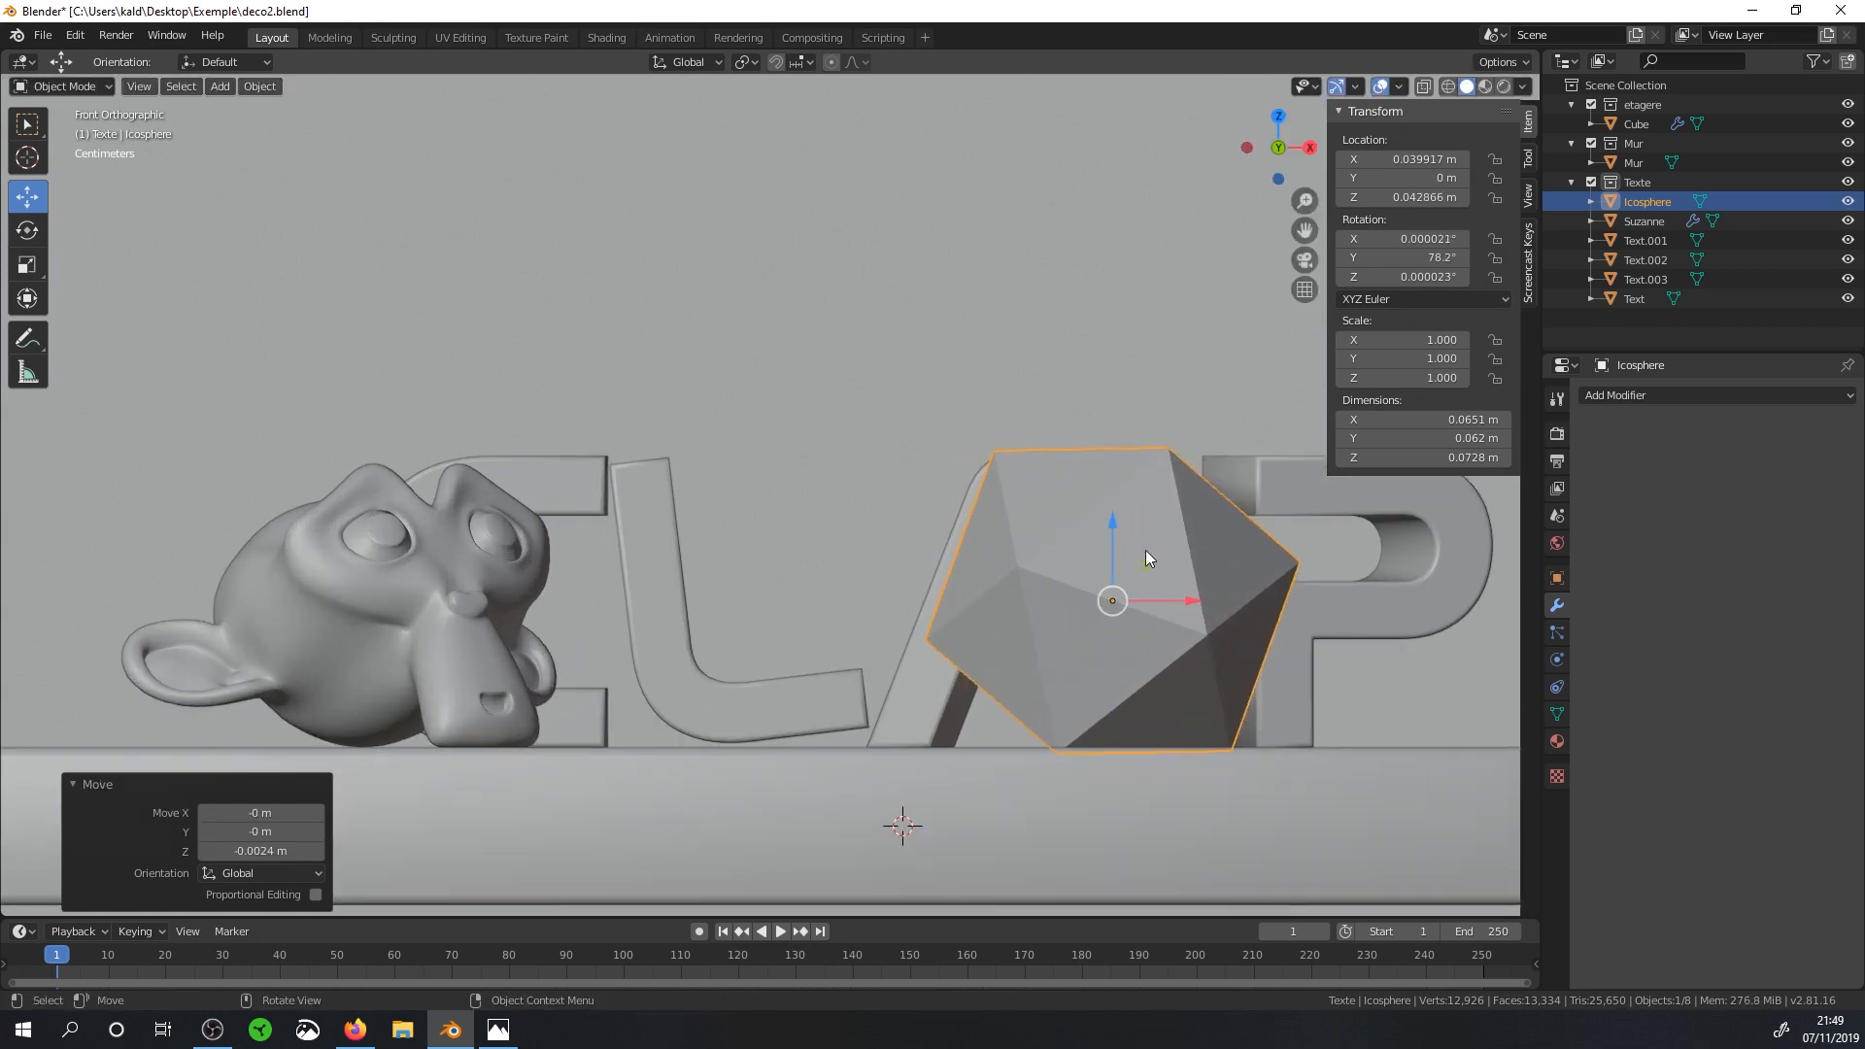
pyautogui.moveTo(1110, 538); pyautogui.dragTo(1108, 532)
# Rotate the ico sphere about -43.4° around the global Y axis.
pyautogui.moveTo(1108, 659); pyautogui.dragTo(1061, 587, button='middle')
pyautogui.press('r')
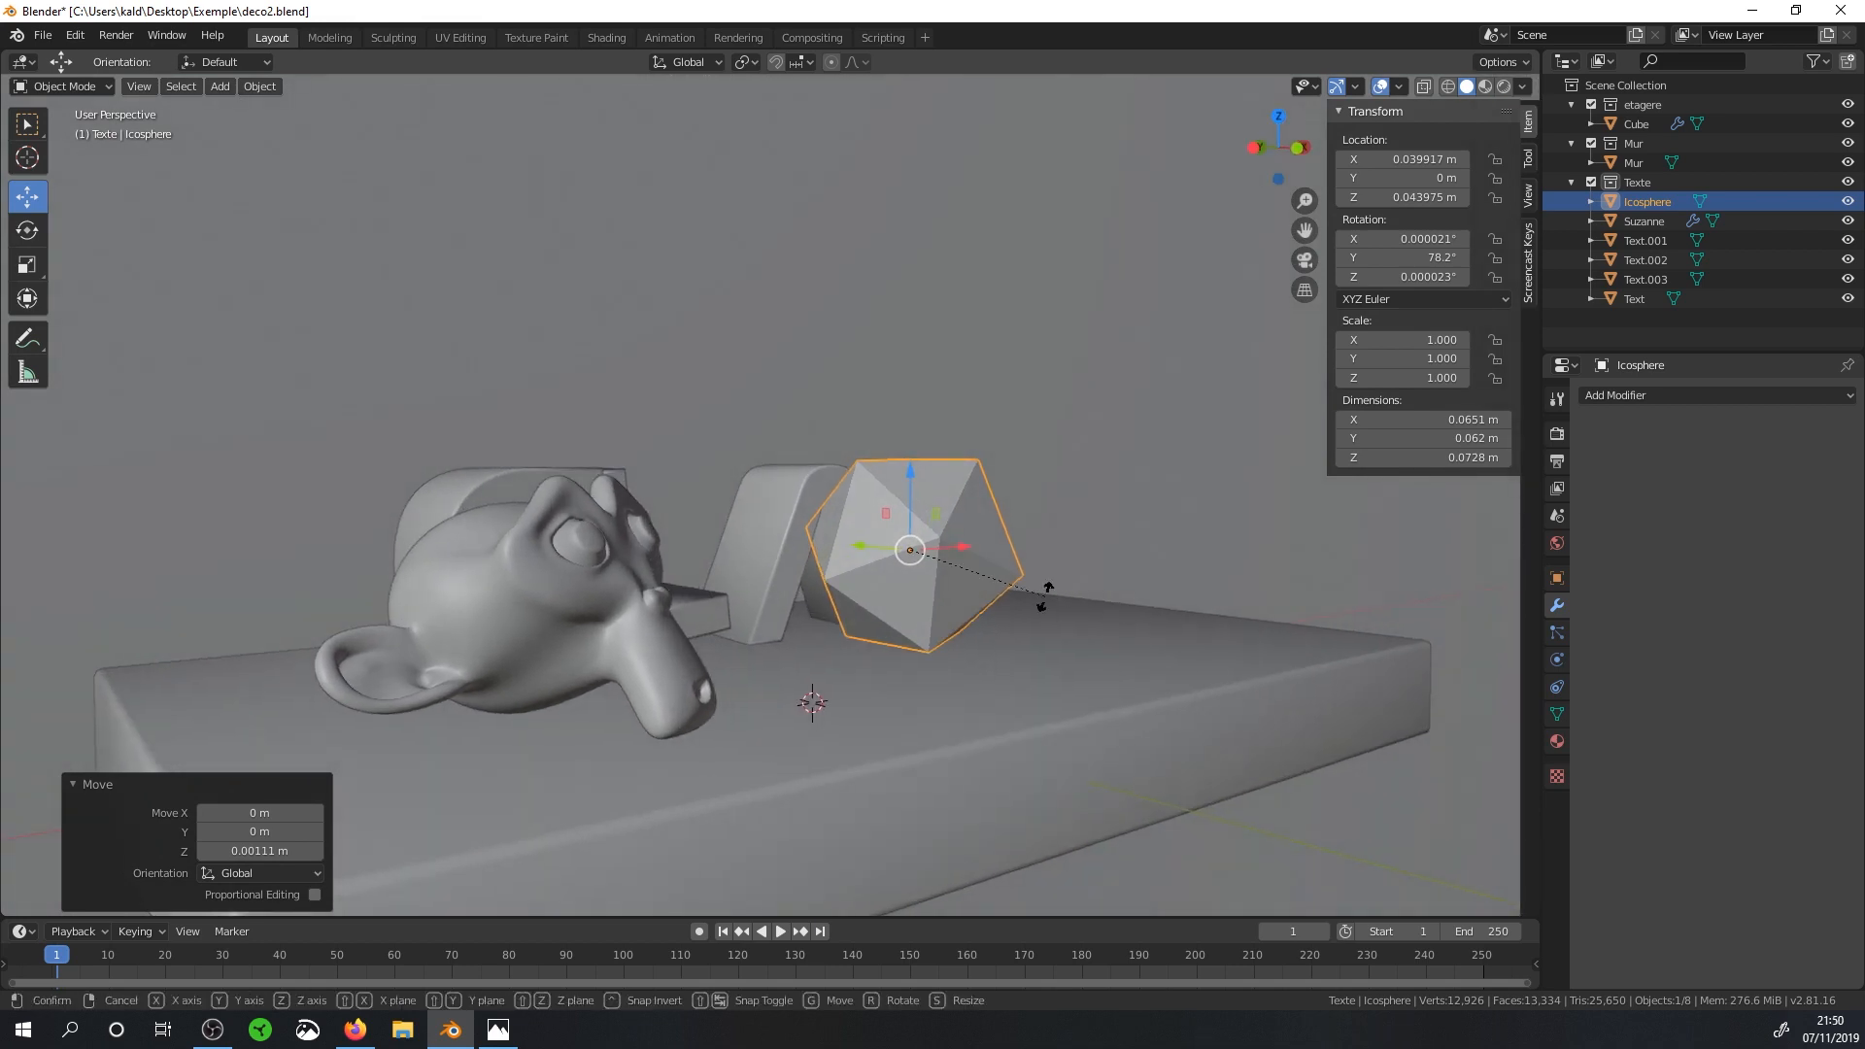
pyautogui.press('y')
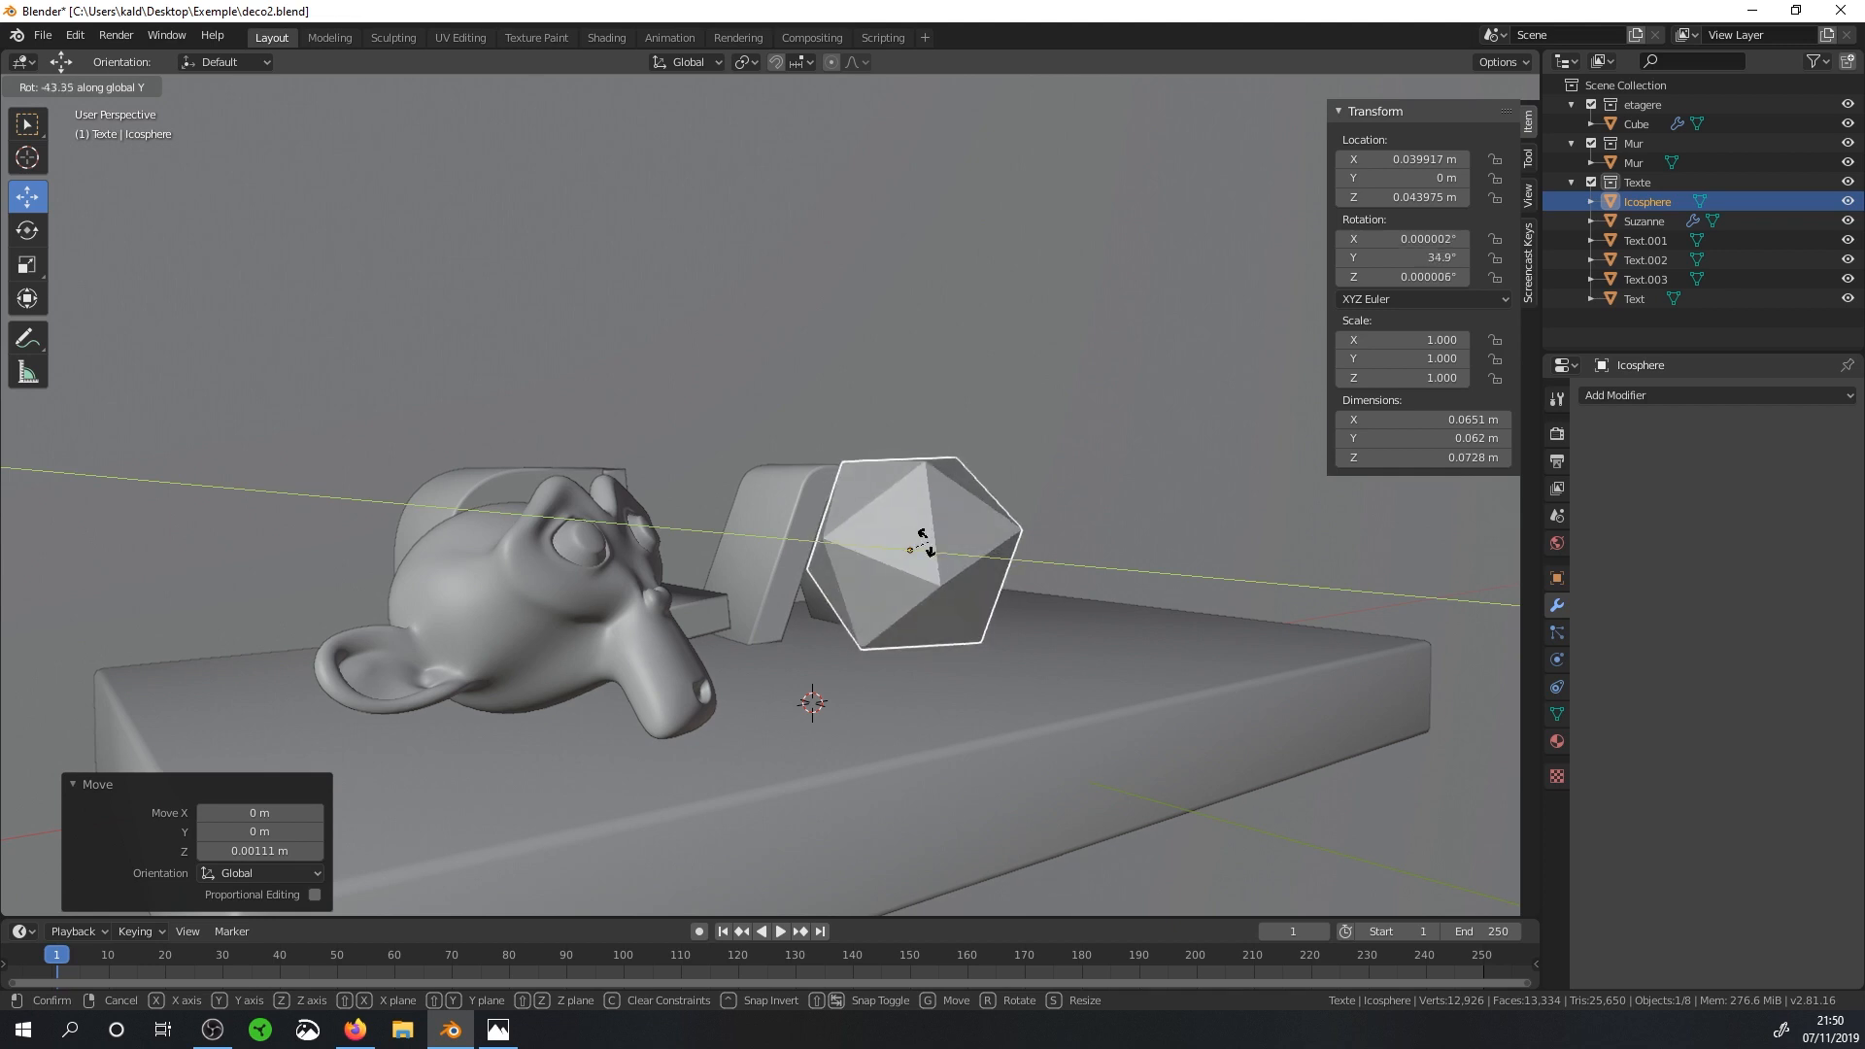
pyautogui.click(977, 552)
# Bring the ico sphere in front of the letters at about Y -0.034 m and rotate it about 17.9° around global Z.
pyautogui.moveTo(976, 552); pyautogui.dragTo(736, 597, button='middle')
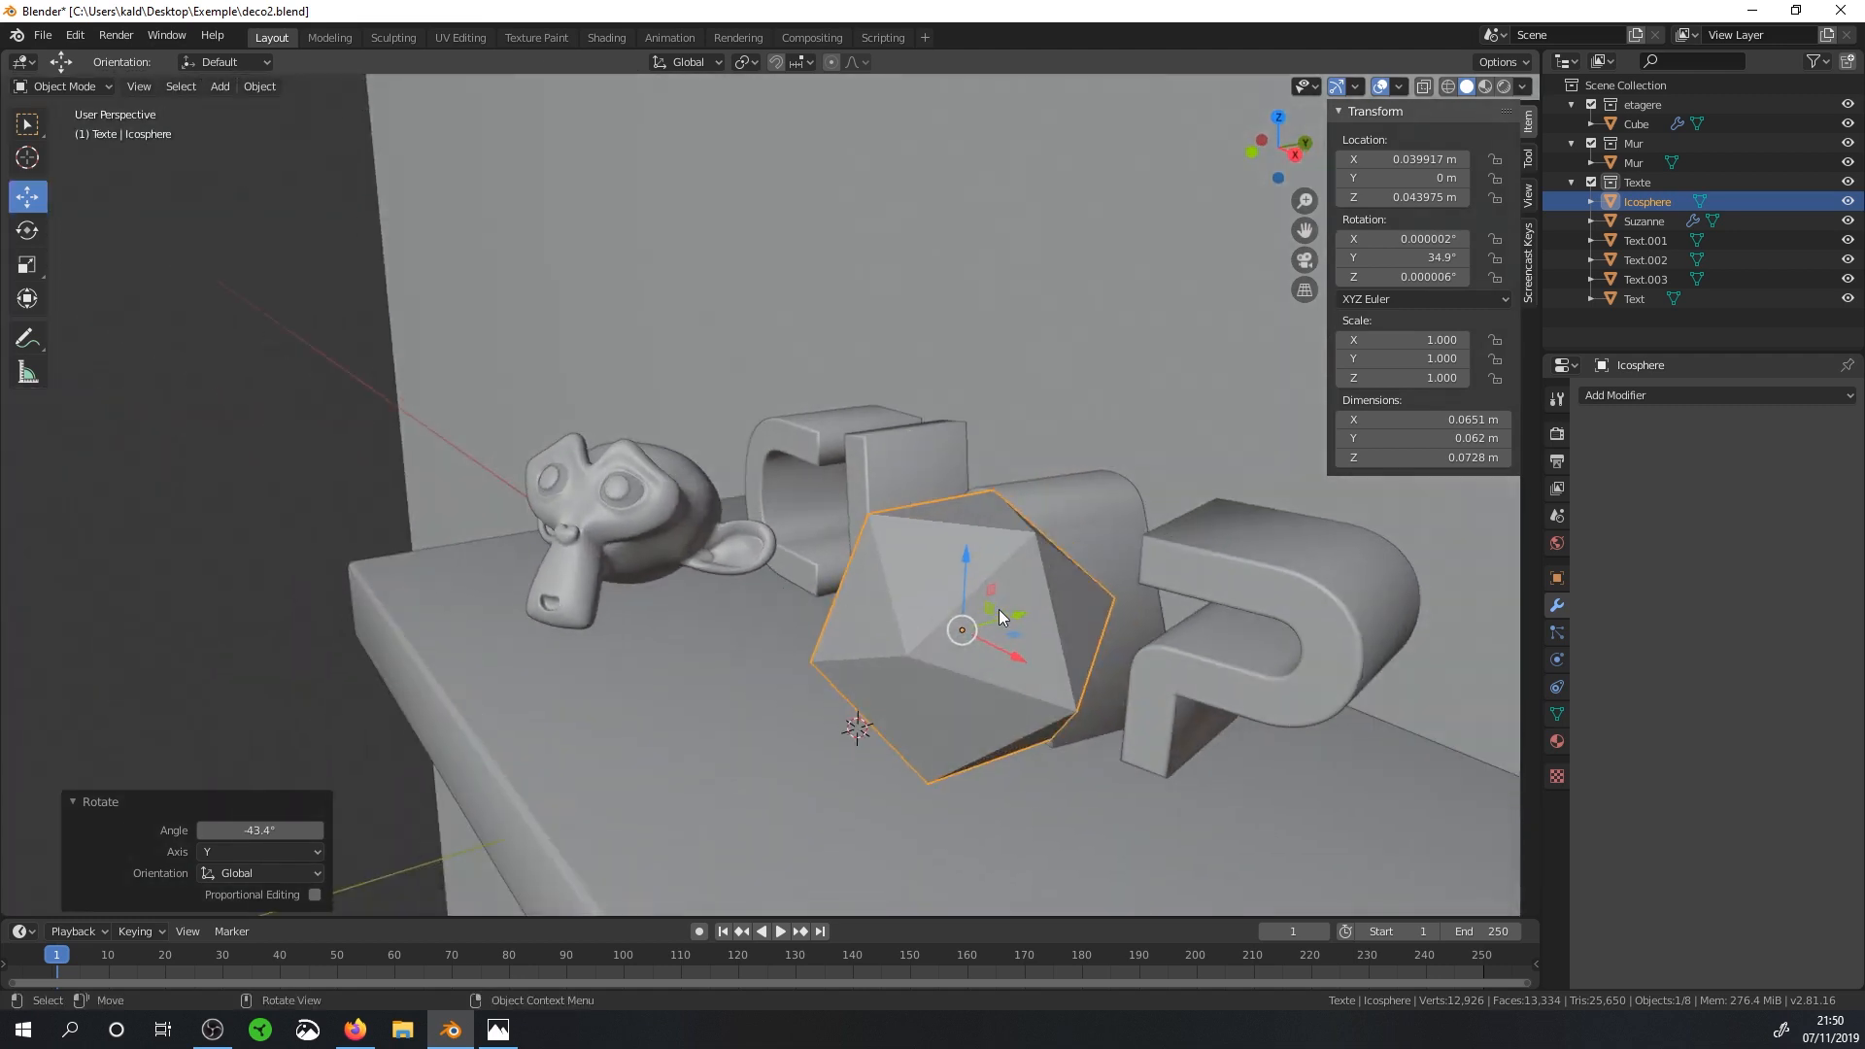
pyautogui.moveTo(1007, 616); pyautogui.dragTo(896, 644)
pyautogui.moveTo(896, 644); pyautogui.dragTo(929, 714, button='middle')
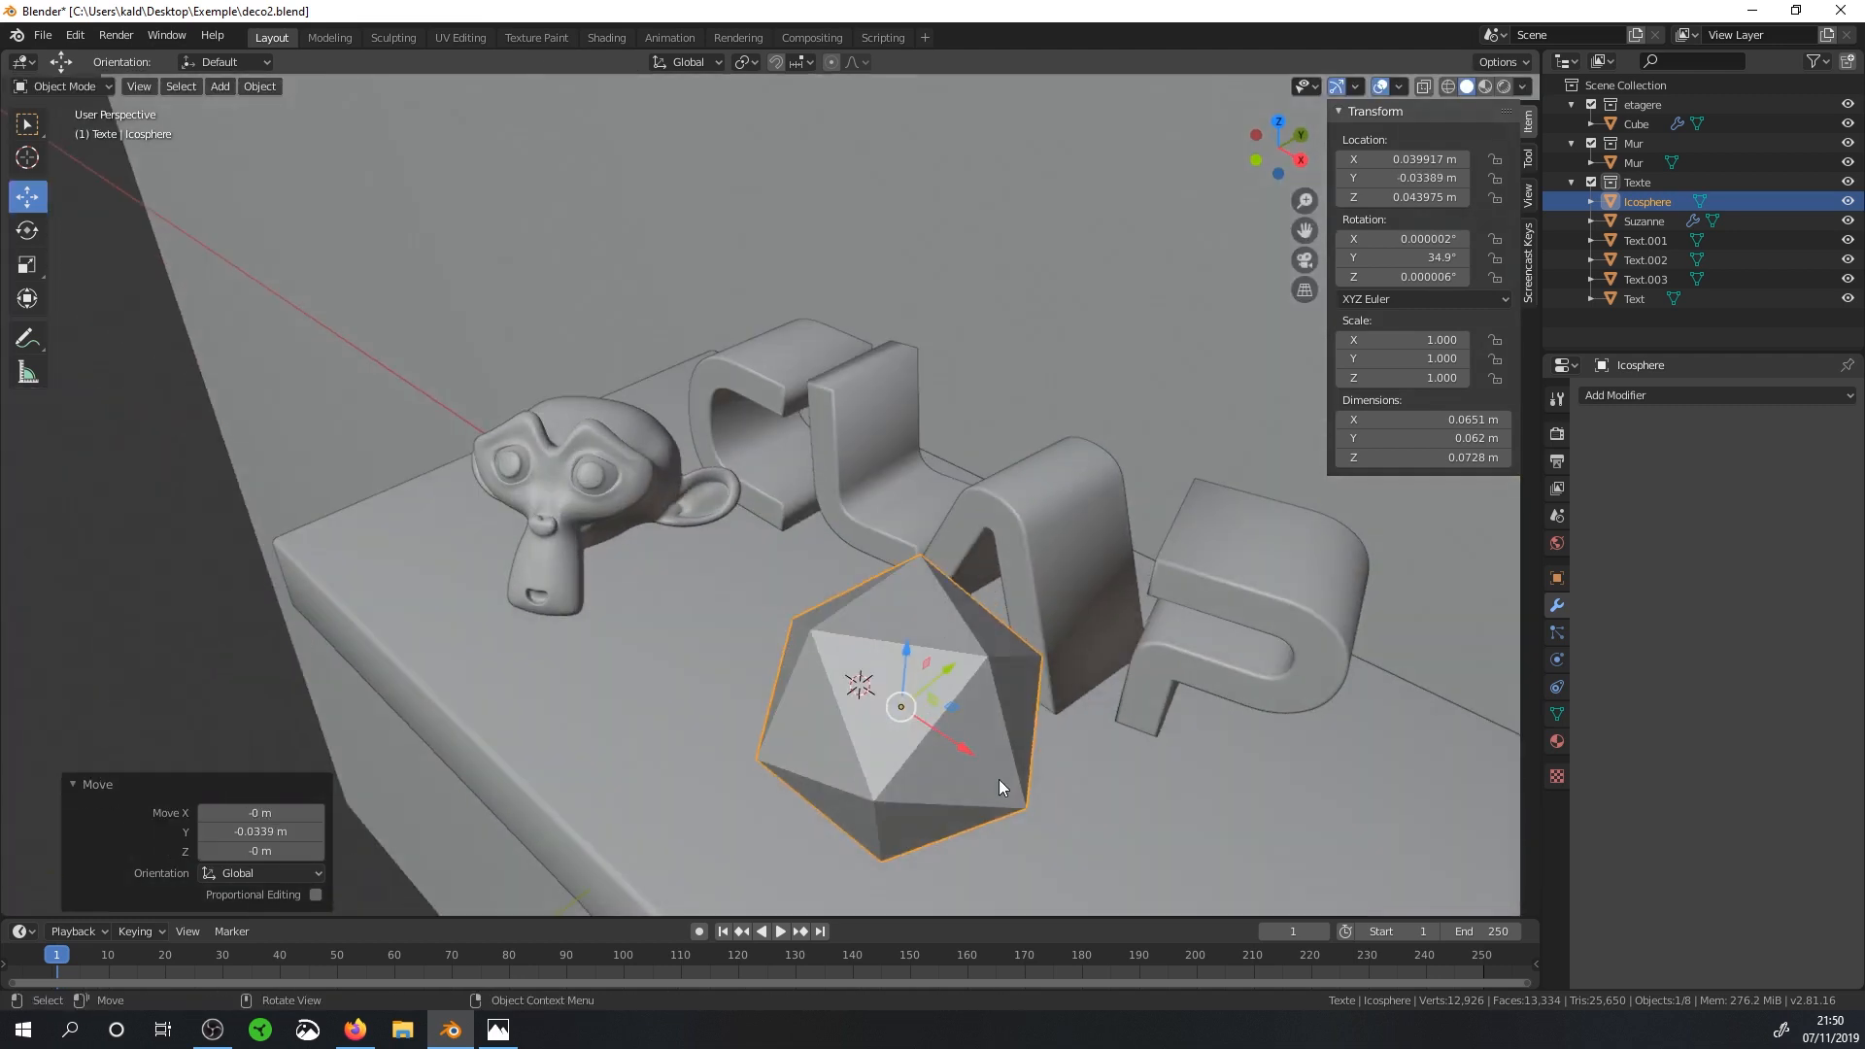
pyautogui.press('r')
pyautogui.rightClick(1054, 767)
pyautogui.press('r')
pyautogui.press('z')
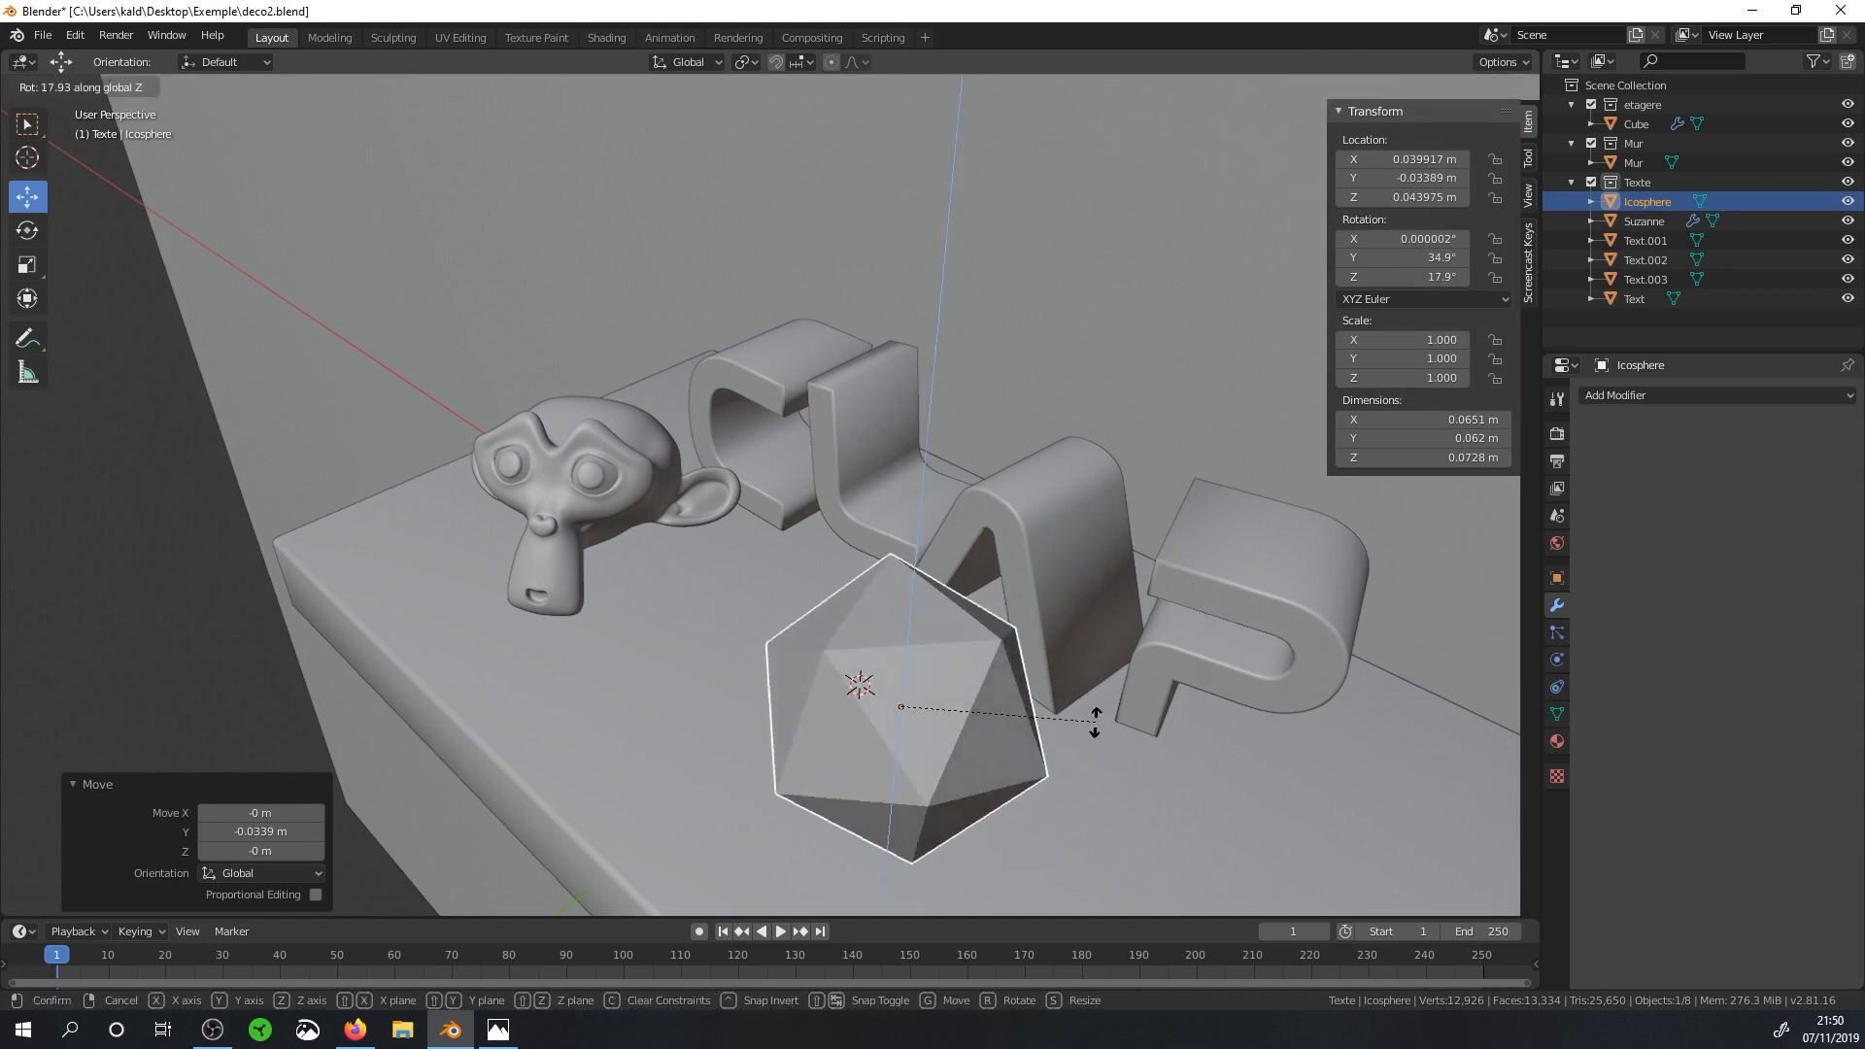
pyautogui.click(1093, 695)
# Move the ico sphere along X to about 0.113 m, near the letter P.
pyautogui.moveTo(1092, 696); pyautogui.dragTo(981, 568, button='middle')
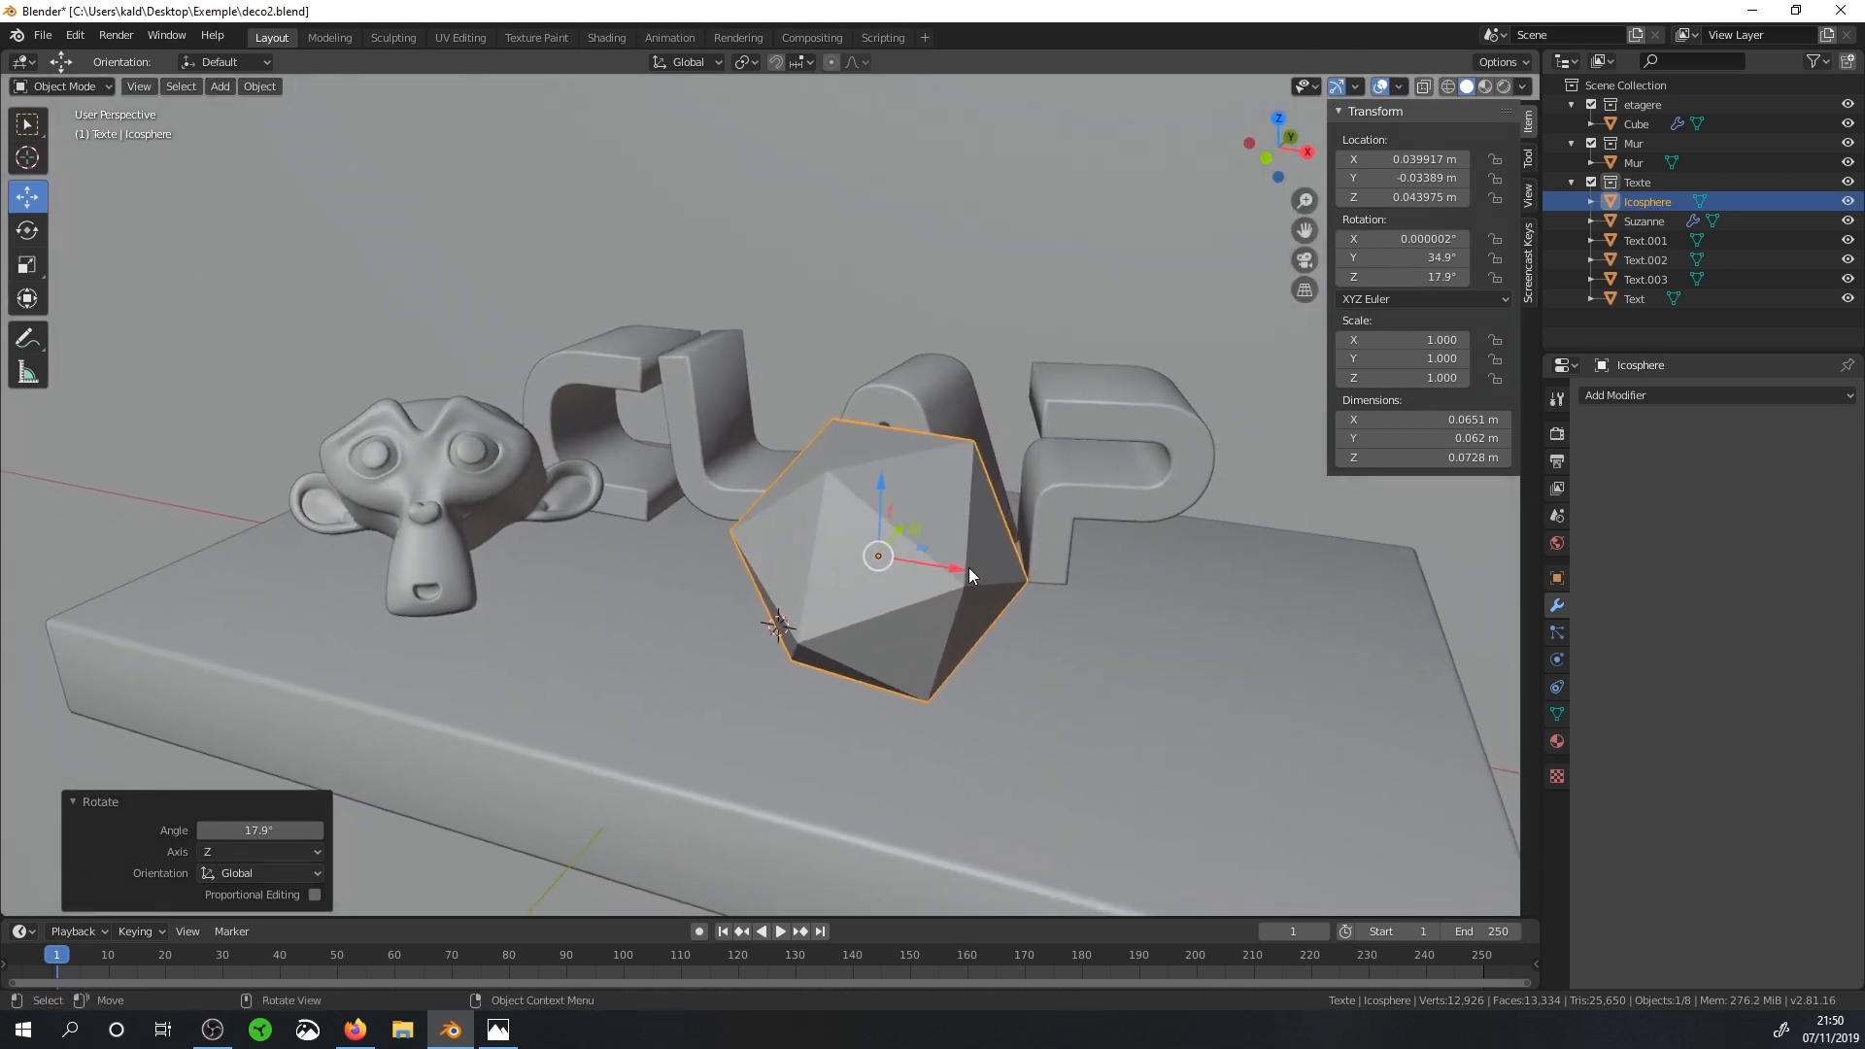
pyautogui.press('g')
pyautogui.press('x')
pyautogui.click(1144, 680)
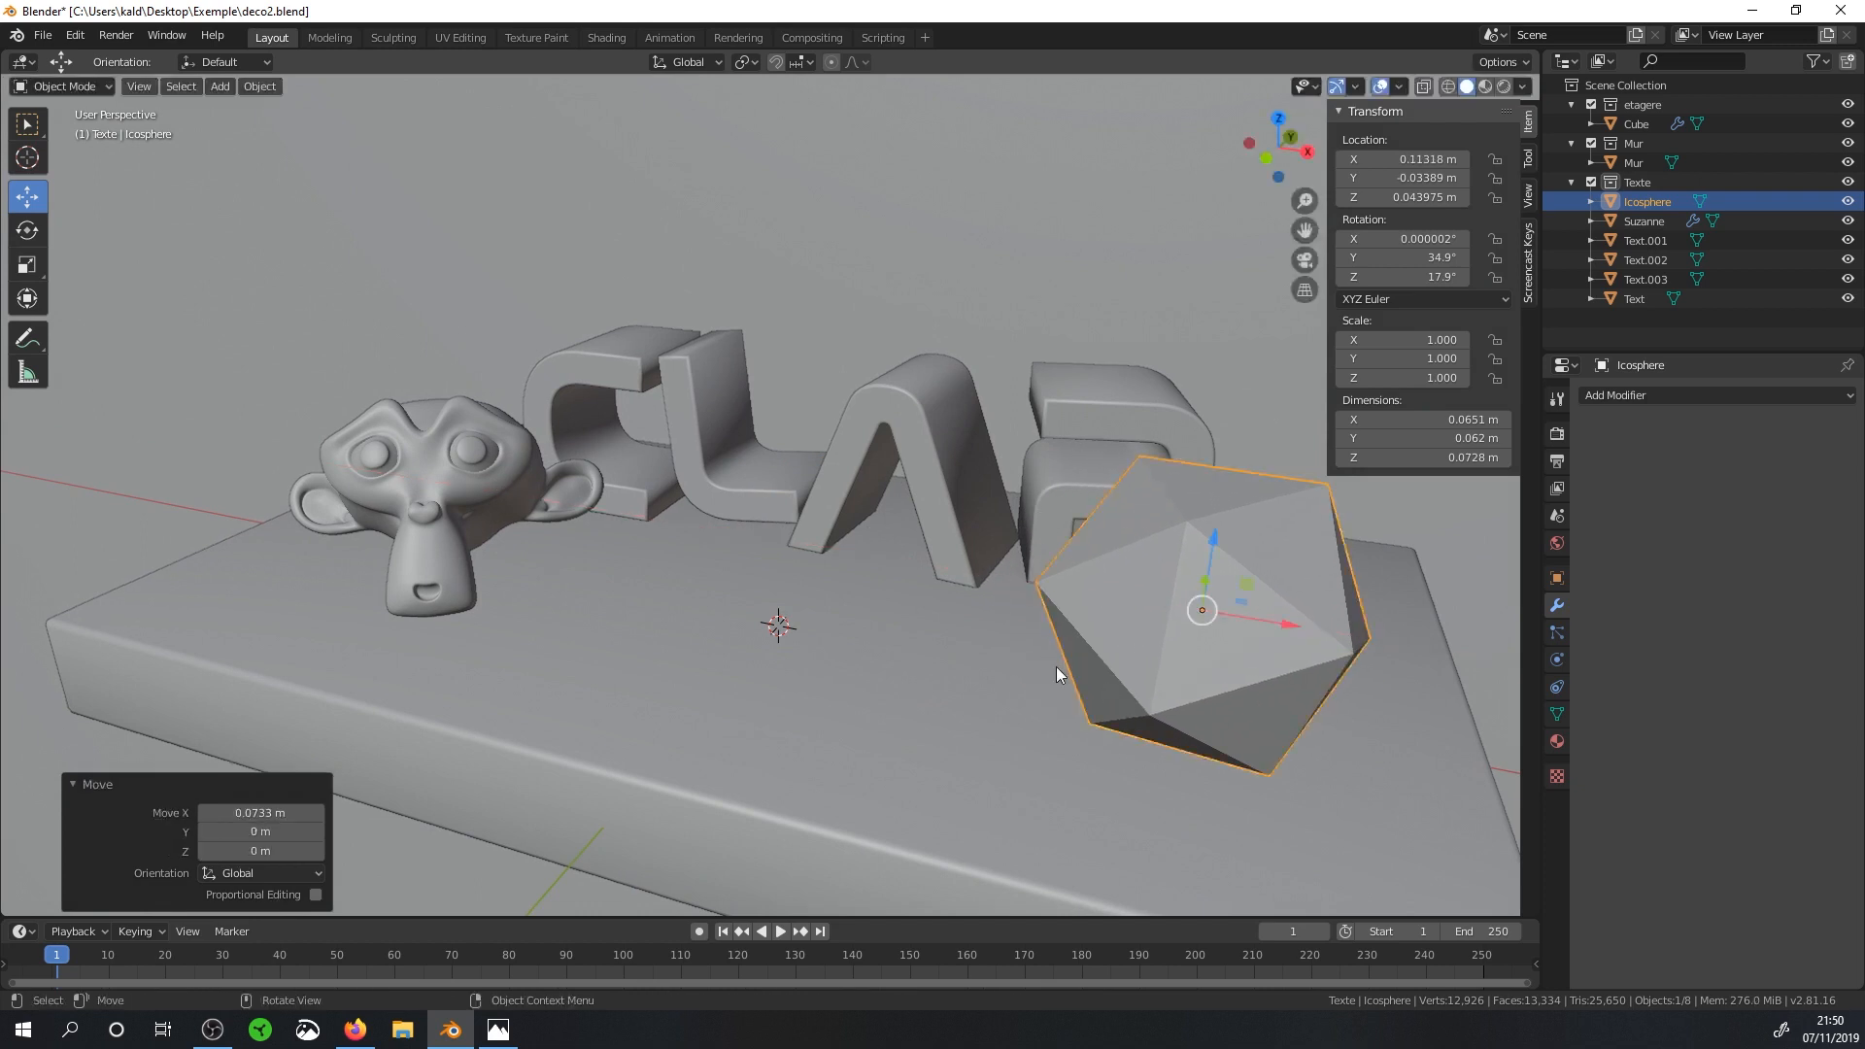
# Add a Wireframe modifier to the ico sphere and enable Relative Thickness.
pyautogui.moveTo(1311, 637); pyautogui.dragTo(1302, 626, button='middle')
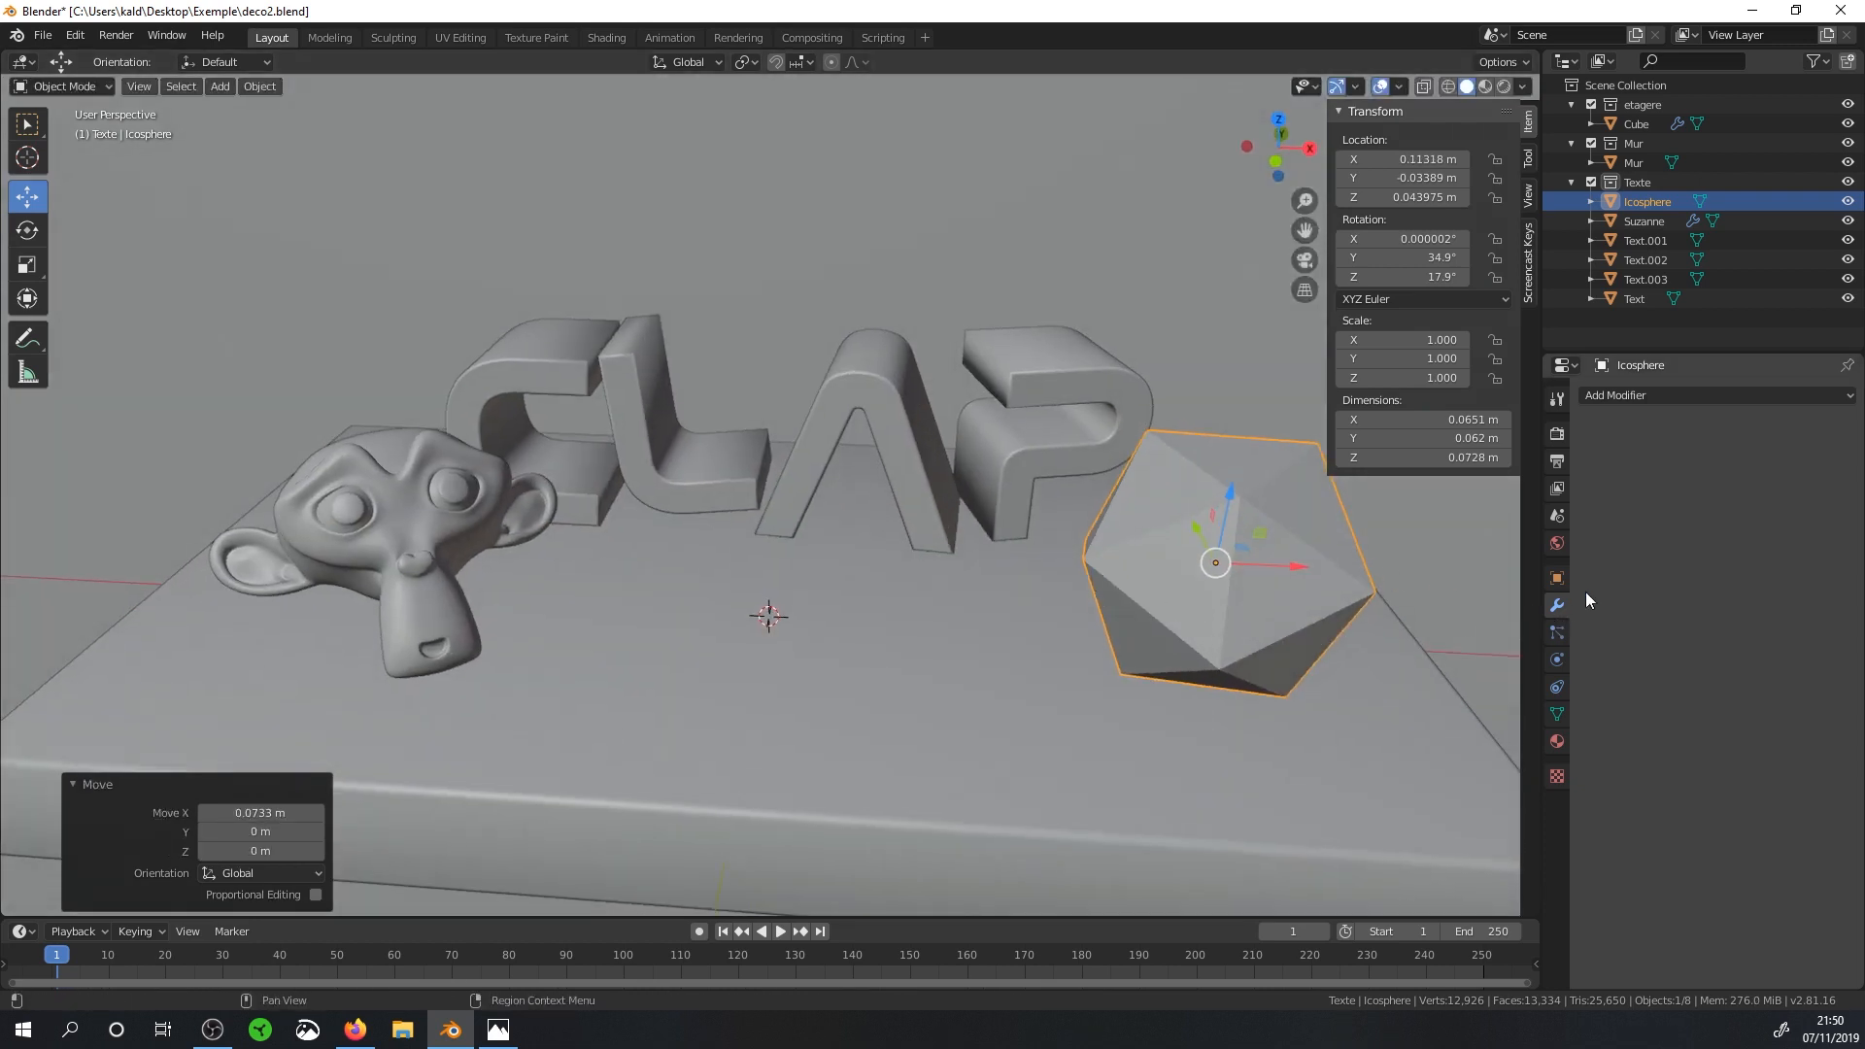
pyautogui.click(1634, 394)
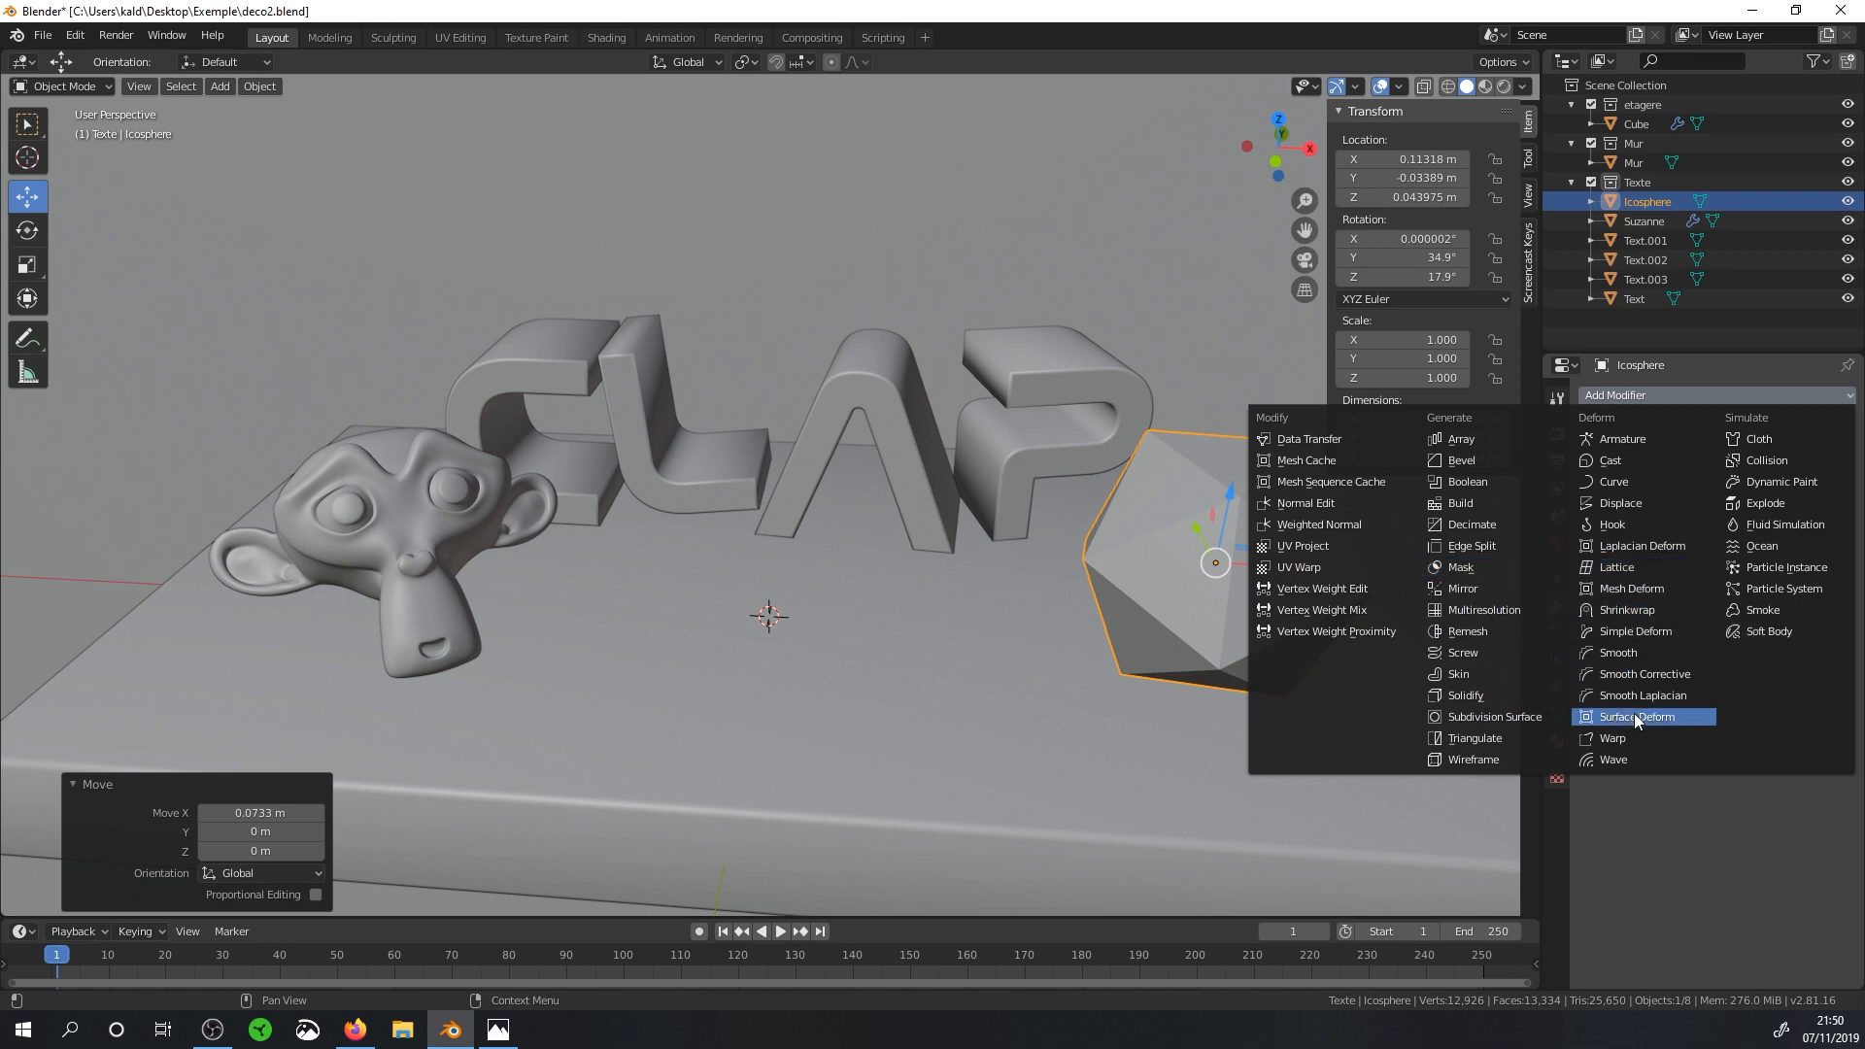
pyautogui.click(1481, 756)
pyautogui.moveTo(1416, 546); pyautogui.dragTo(970, 645, button='middle')
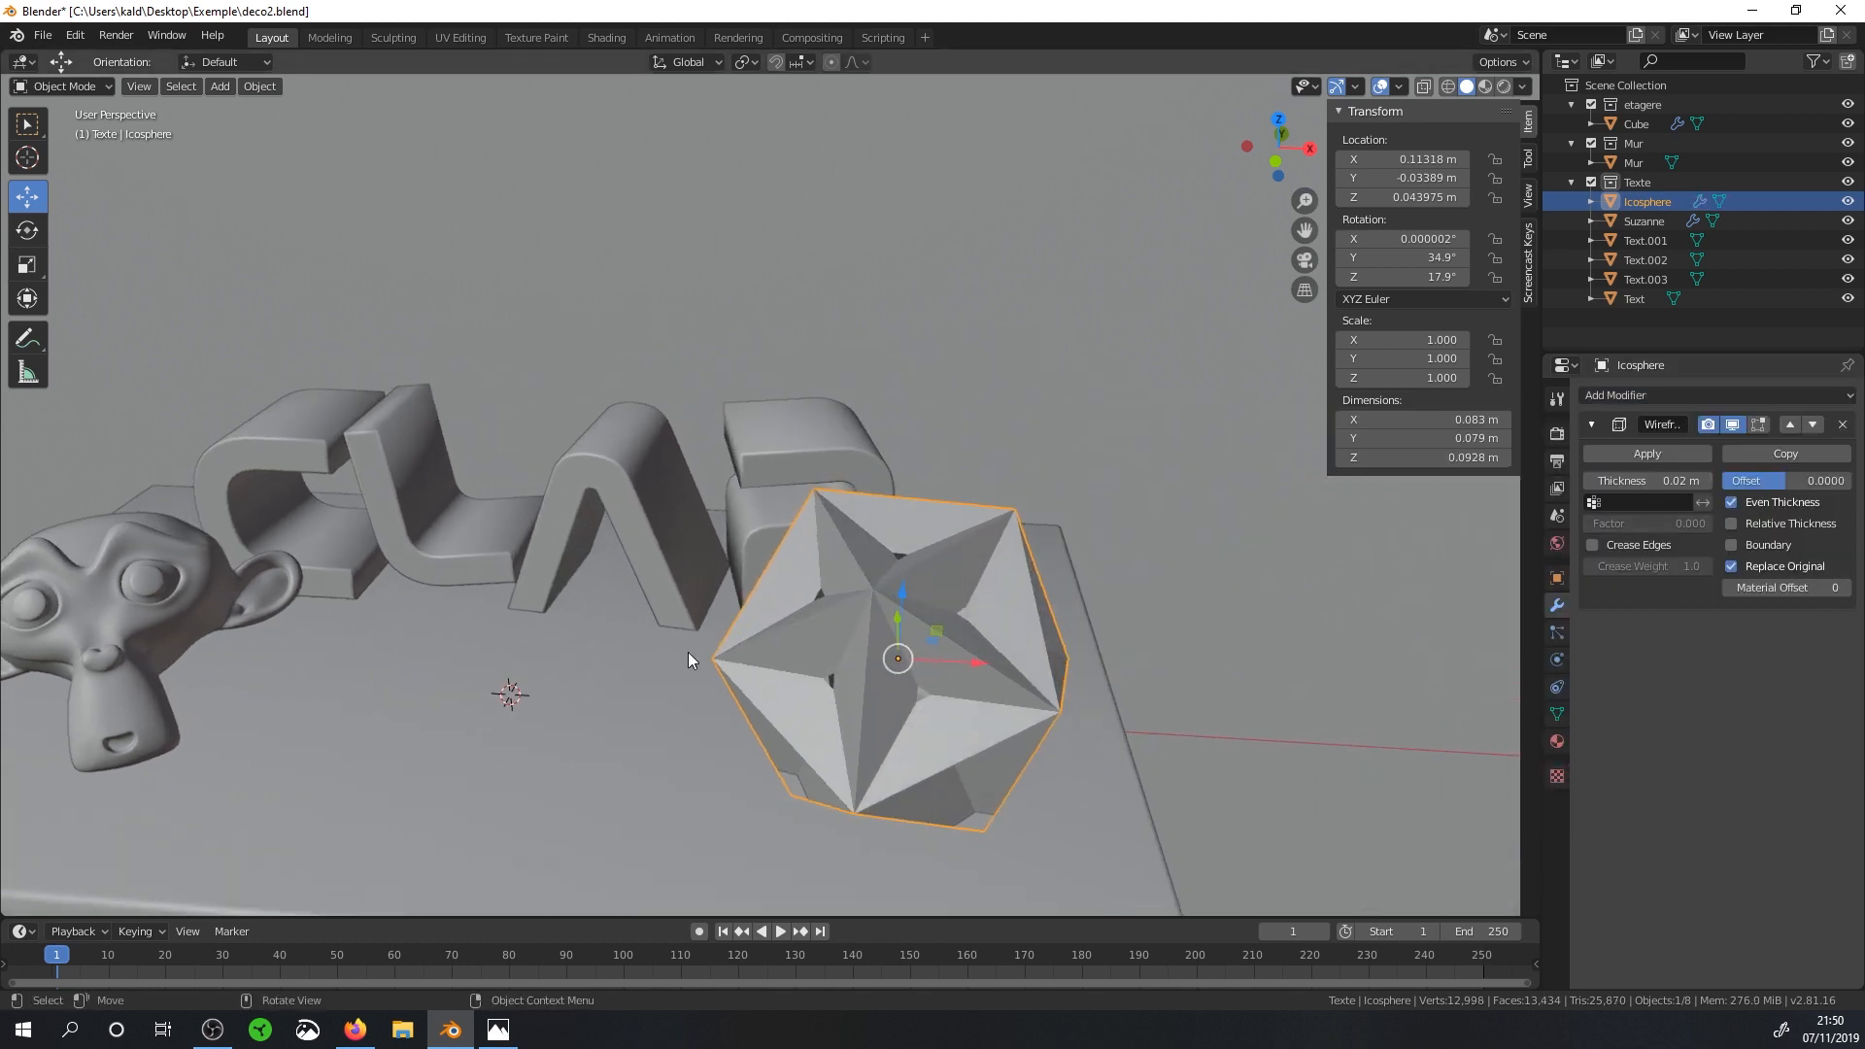
pyautogui.click(1732, 524)
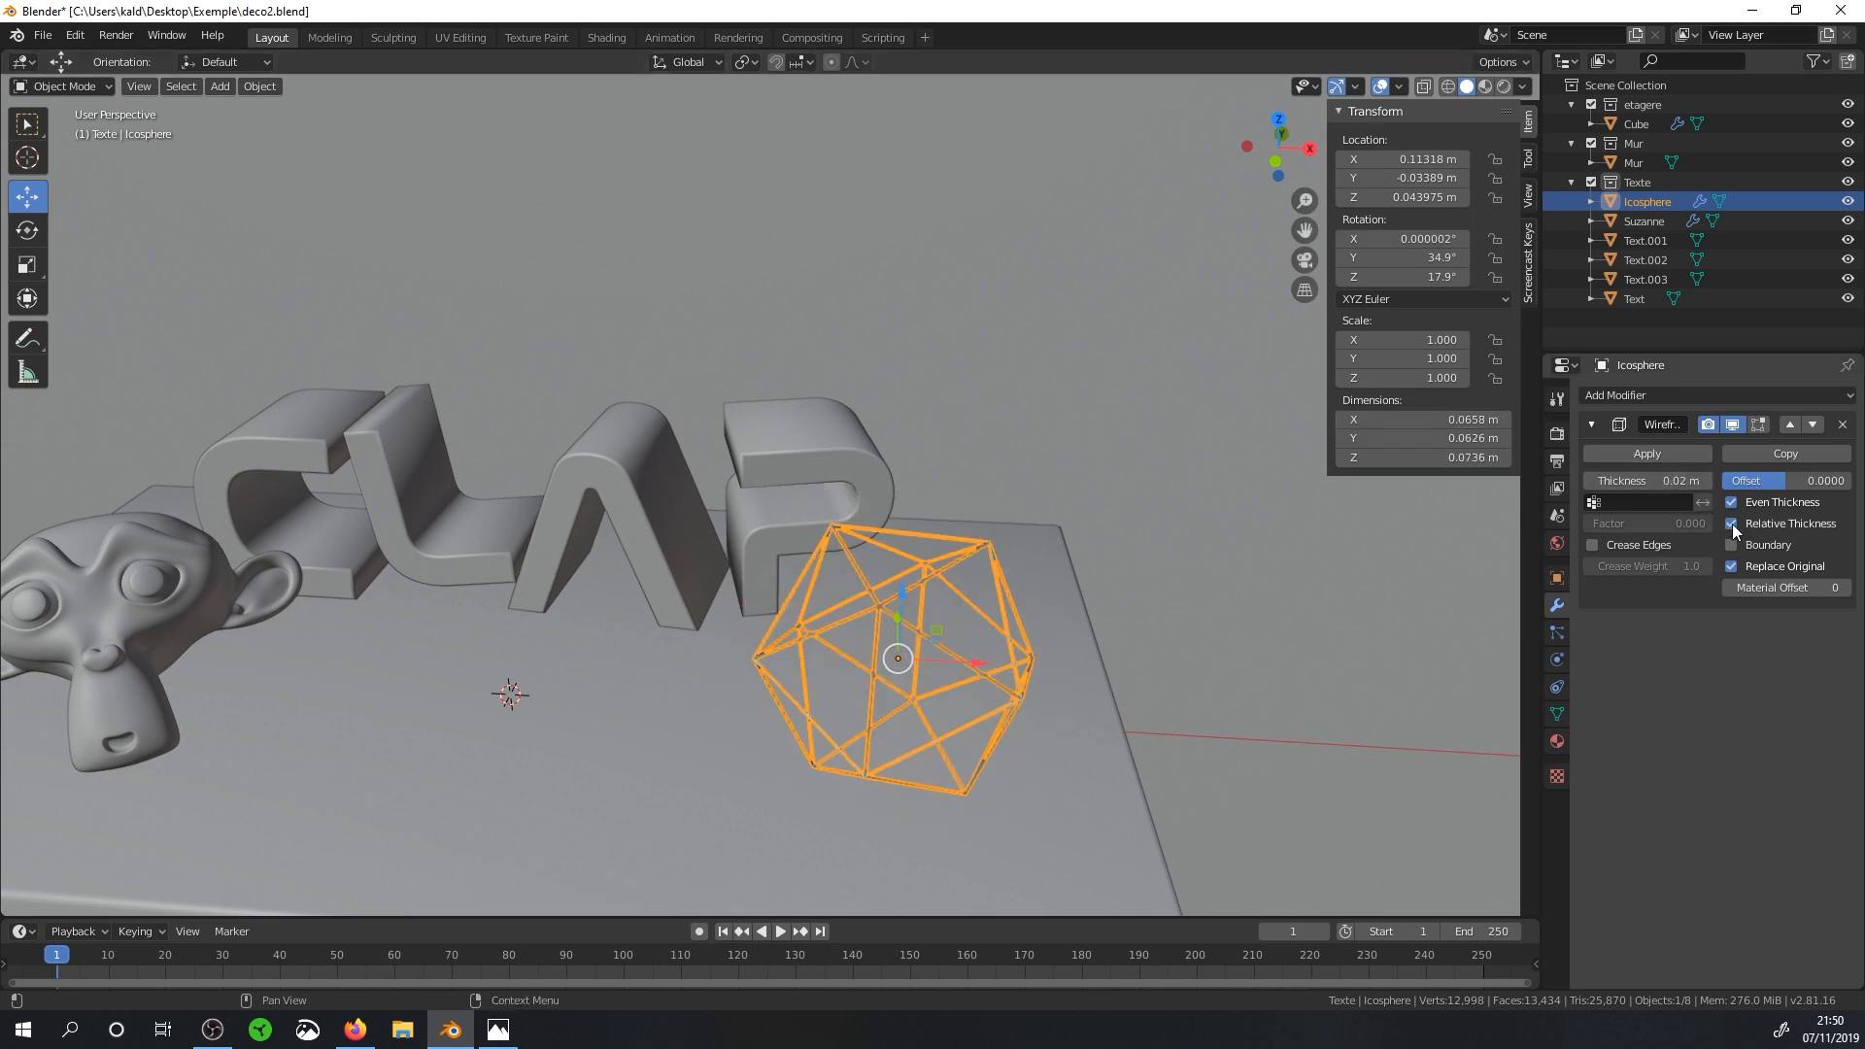
# Increase the Wireframe modifier's thickness to about 0.1262 m.
pyautogui.scroll(2, 1144, 603)
pyautogui.scroll(1, 1143, 620)
pyautogui.keyDown('shift'); pyautogui.moveTo(1185, 649); pyautogui.dragTo(947, 423, button='middle'); pyautogui.keyUp('shift')
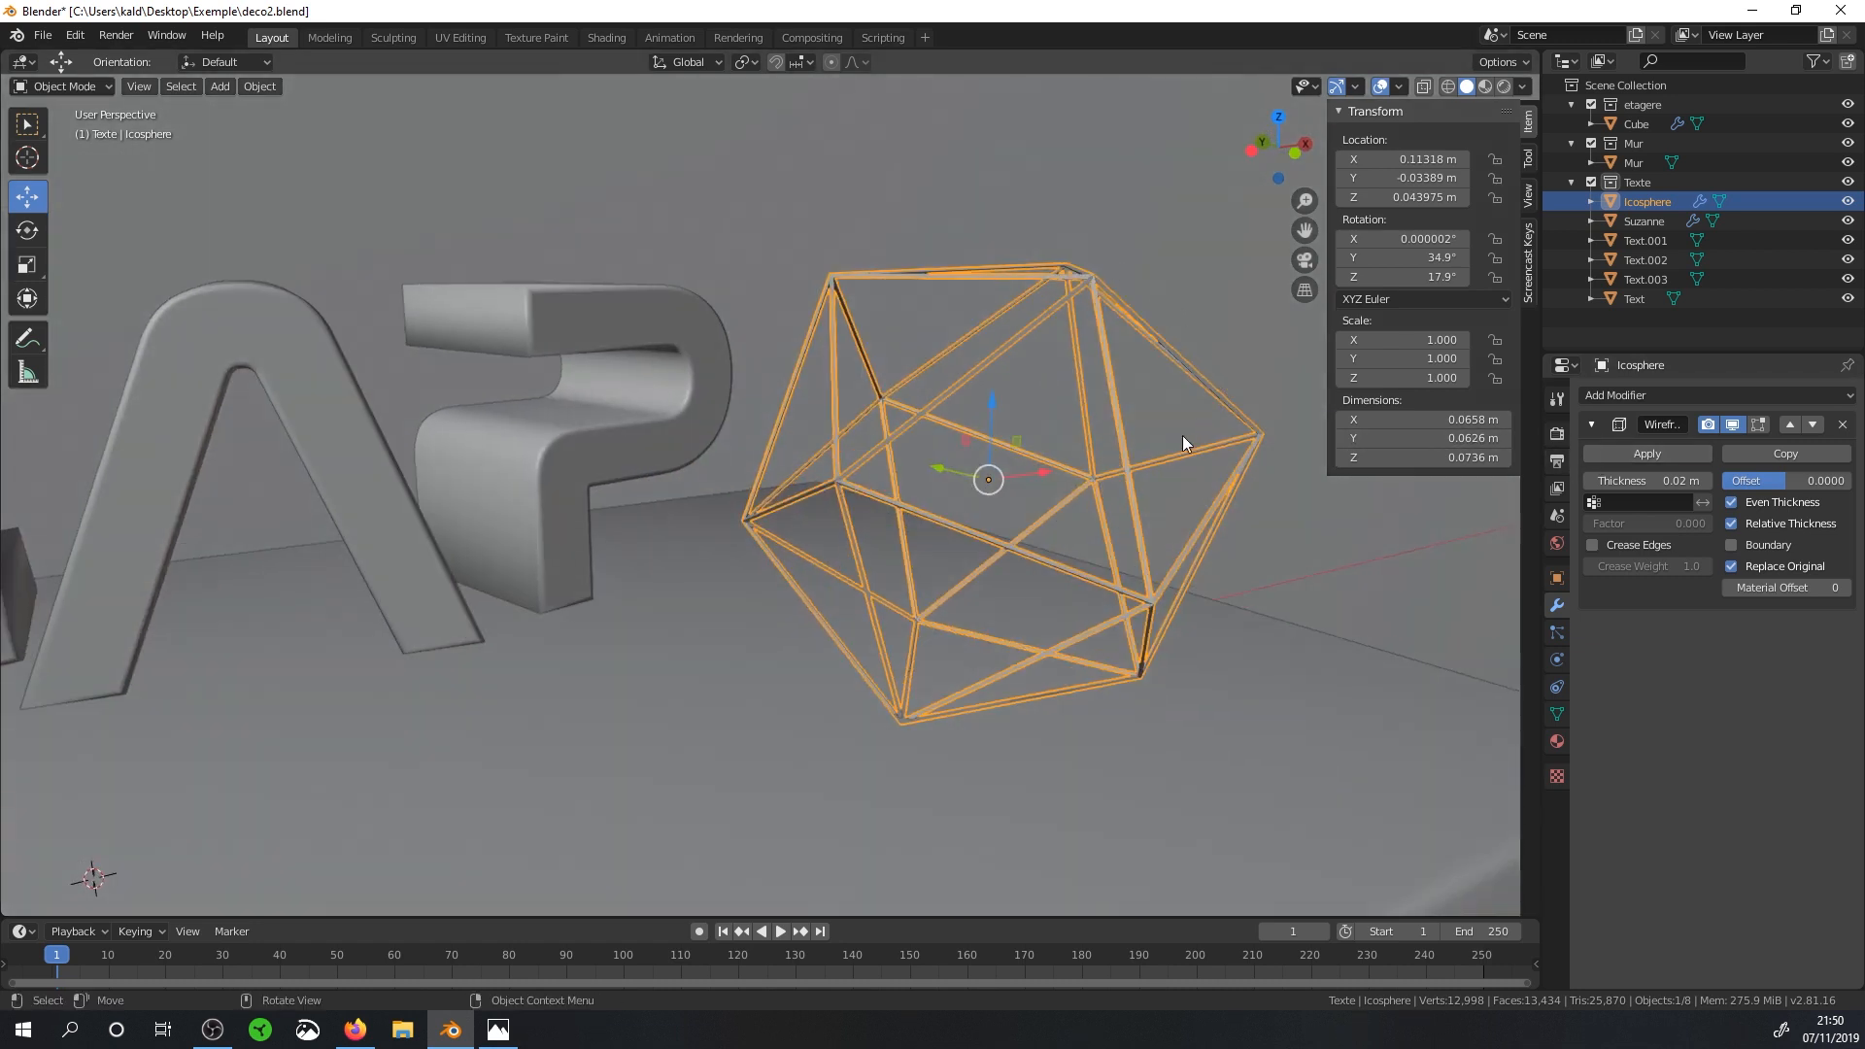
pyautogui.moveTo(1195, 423); pyautogui.dragTo(1077, 461, button='middle')
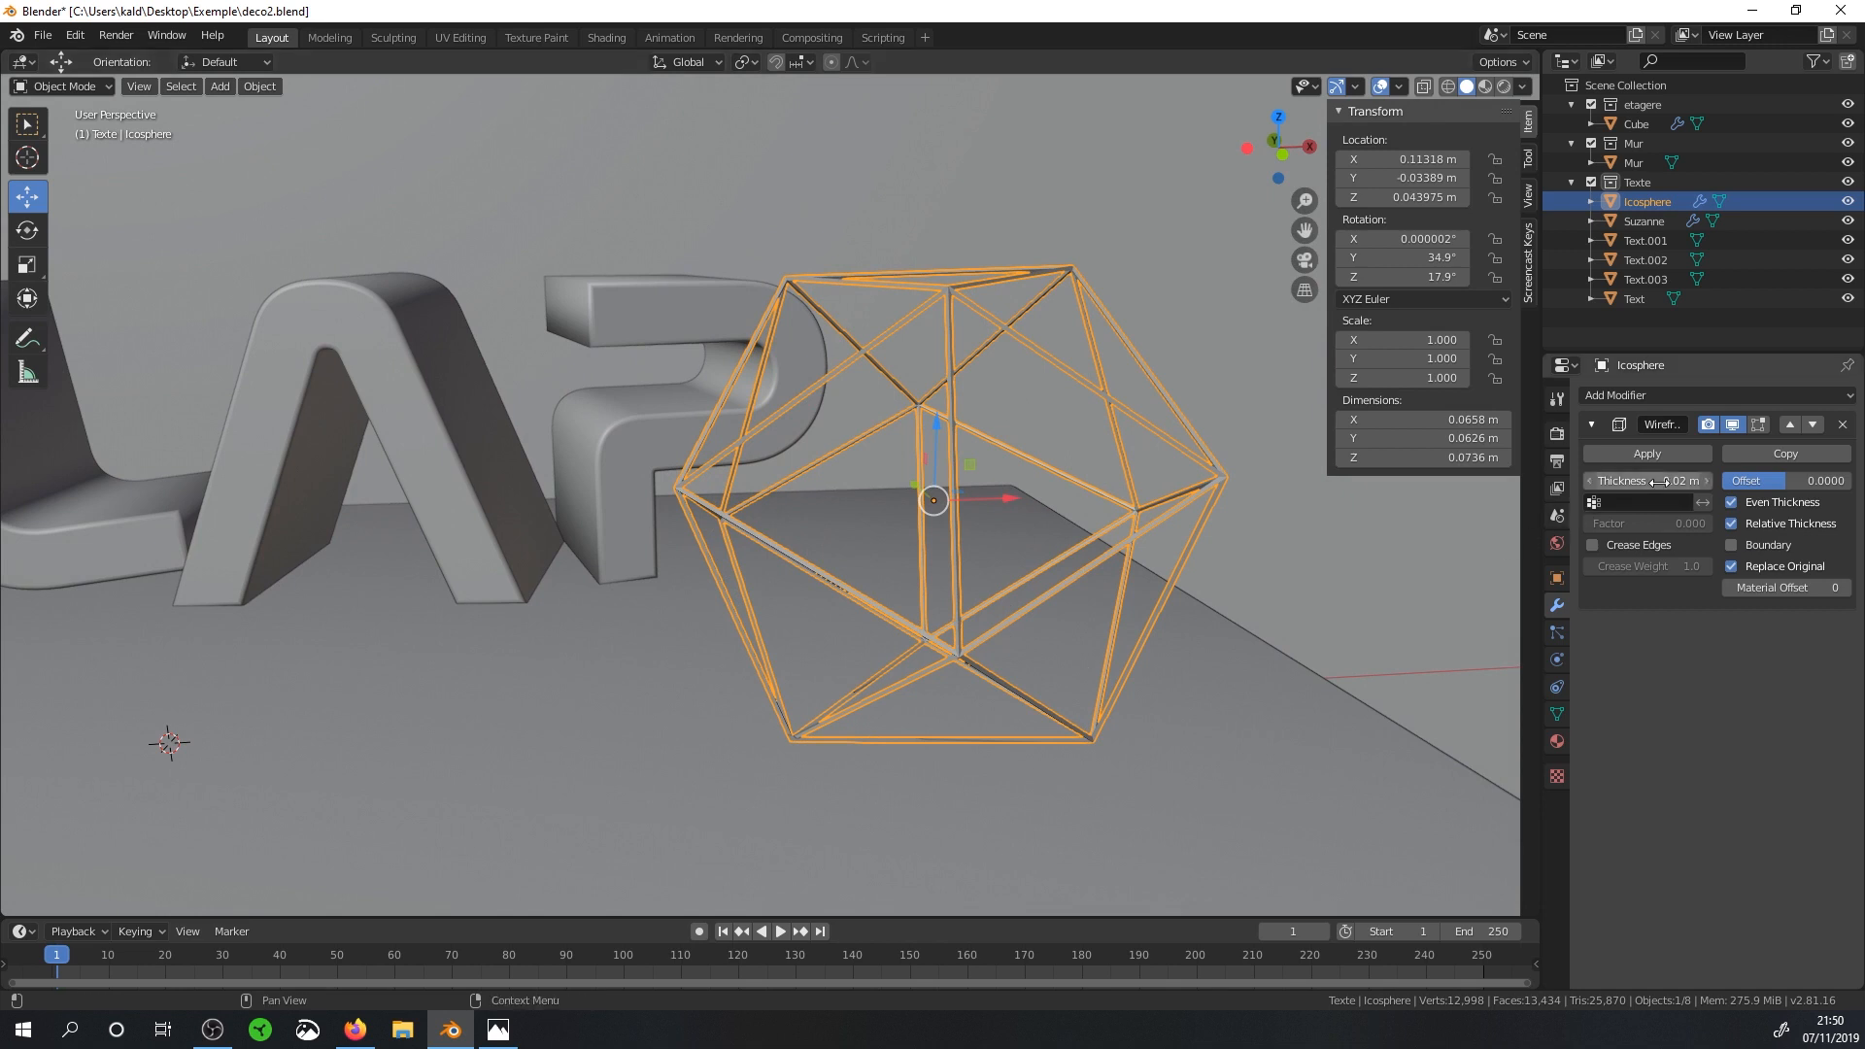
pyautogui.moveTo(1652, 481); pyautogui.dragTo(1782, 481)
pyautogui.moveTo(1648, 481); pyautogui.dragTo(1684, 481)
pyautogui.scroll(-2, 911, 553)
pyautogui.moveTo(911, 554); pyautogui.dragTo(960, 551, button='middle')
pyautogui.scroll(4, 962, 551)
# Add a Subdivision Surface modifier to the ico sphere and set its viewport subdivisions to 2.
pyautogui.click(1644, 394)
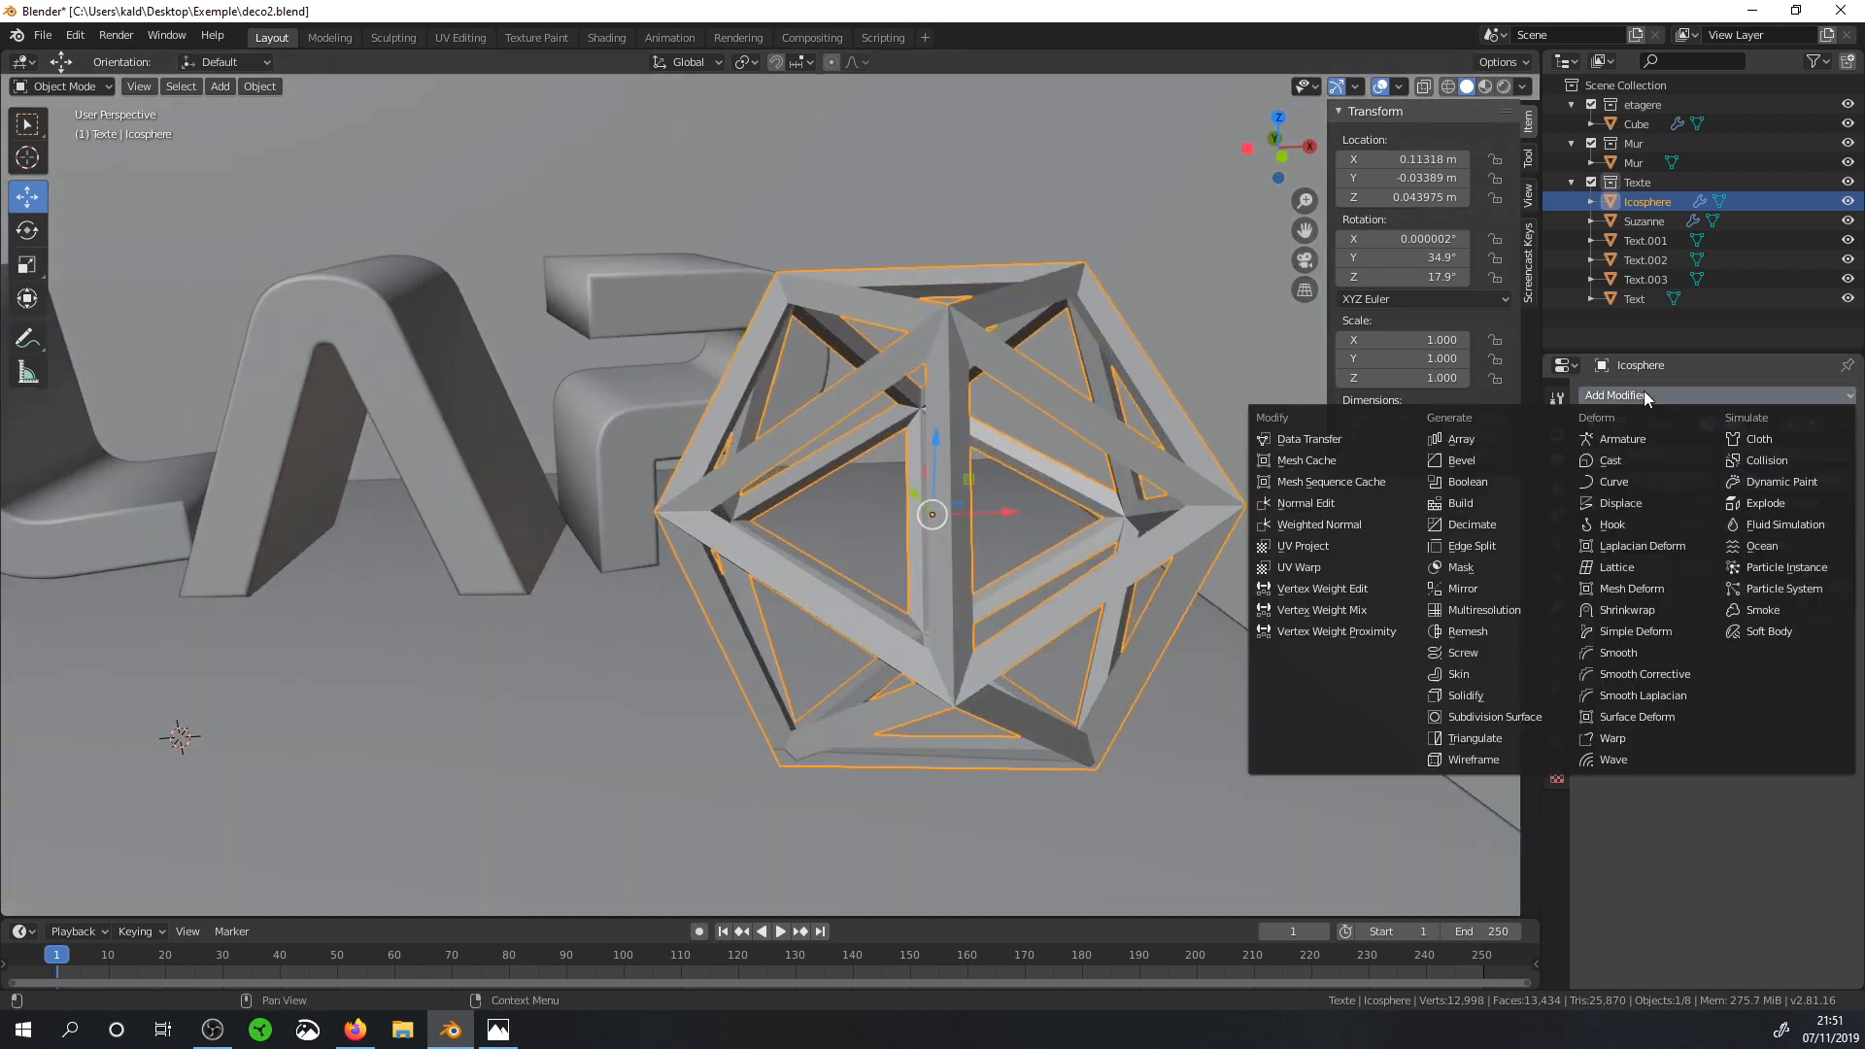
pyautogui.click(1489, 714)
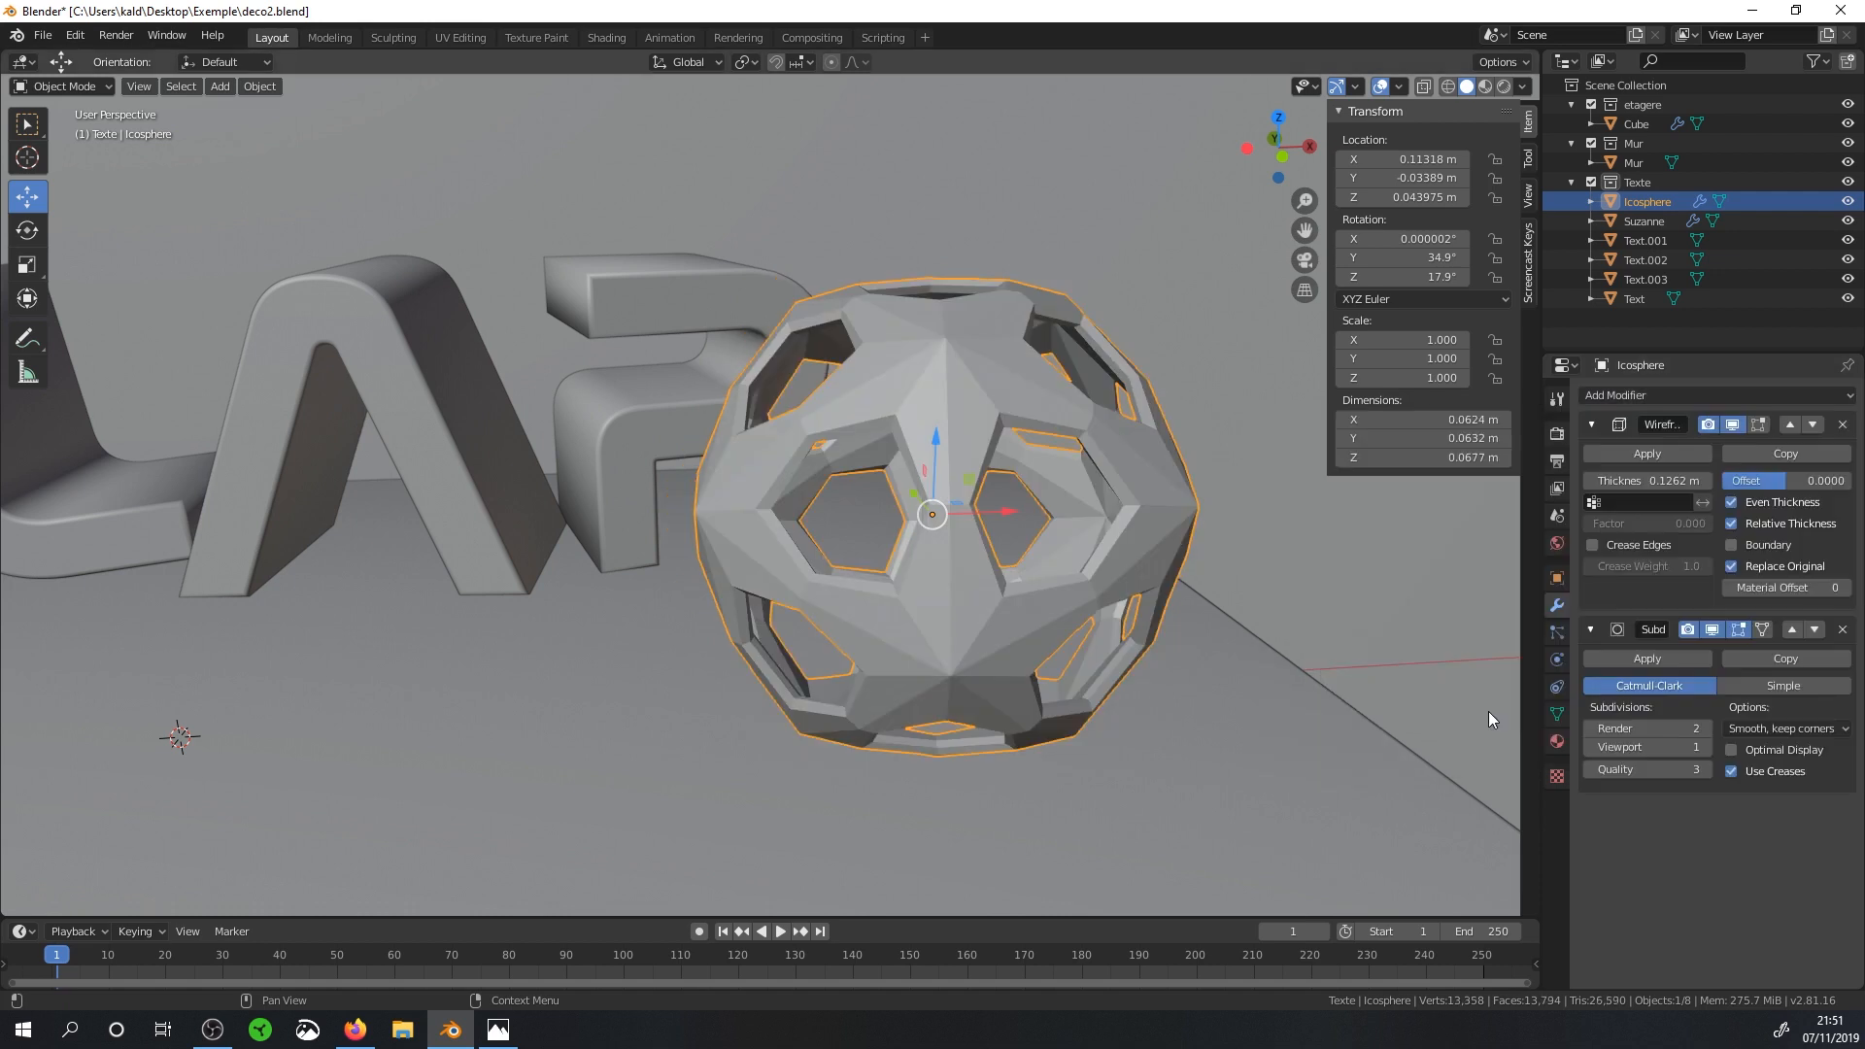
pyautogui.moveTo(1409, 660); pyautogui.dragTo(1281, 527, button='middle')
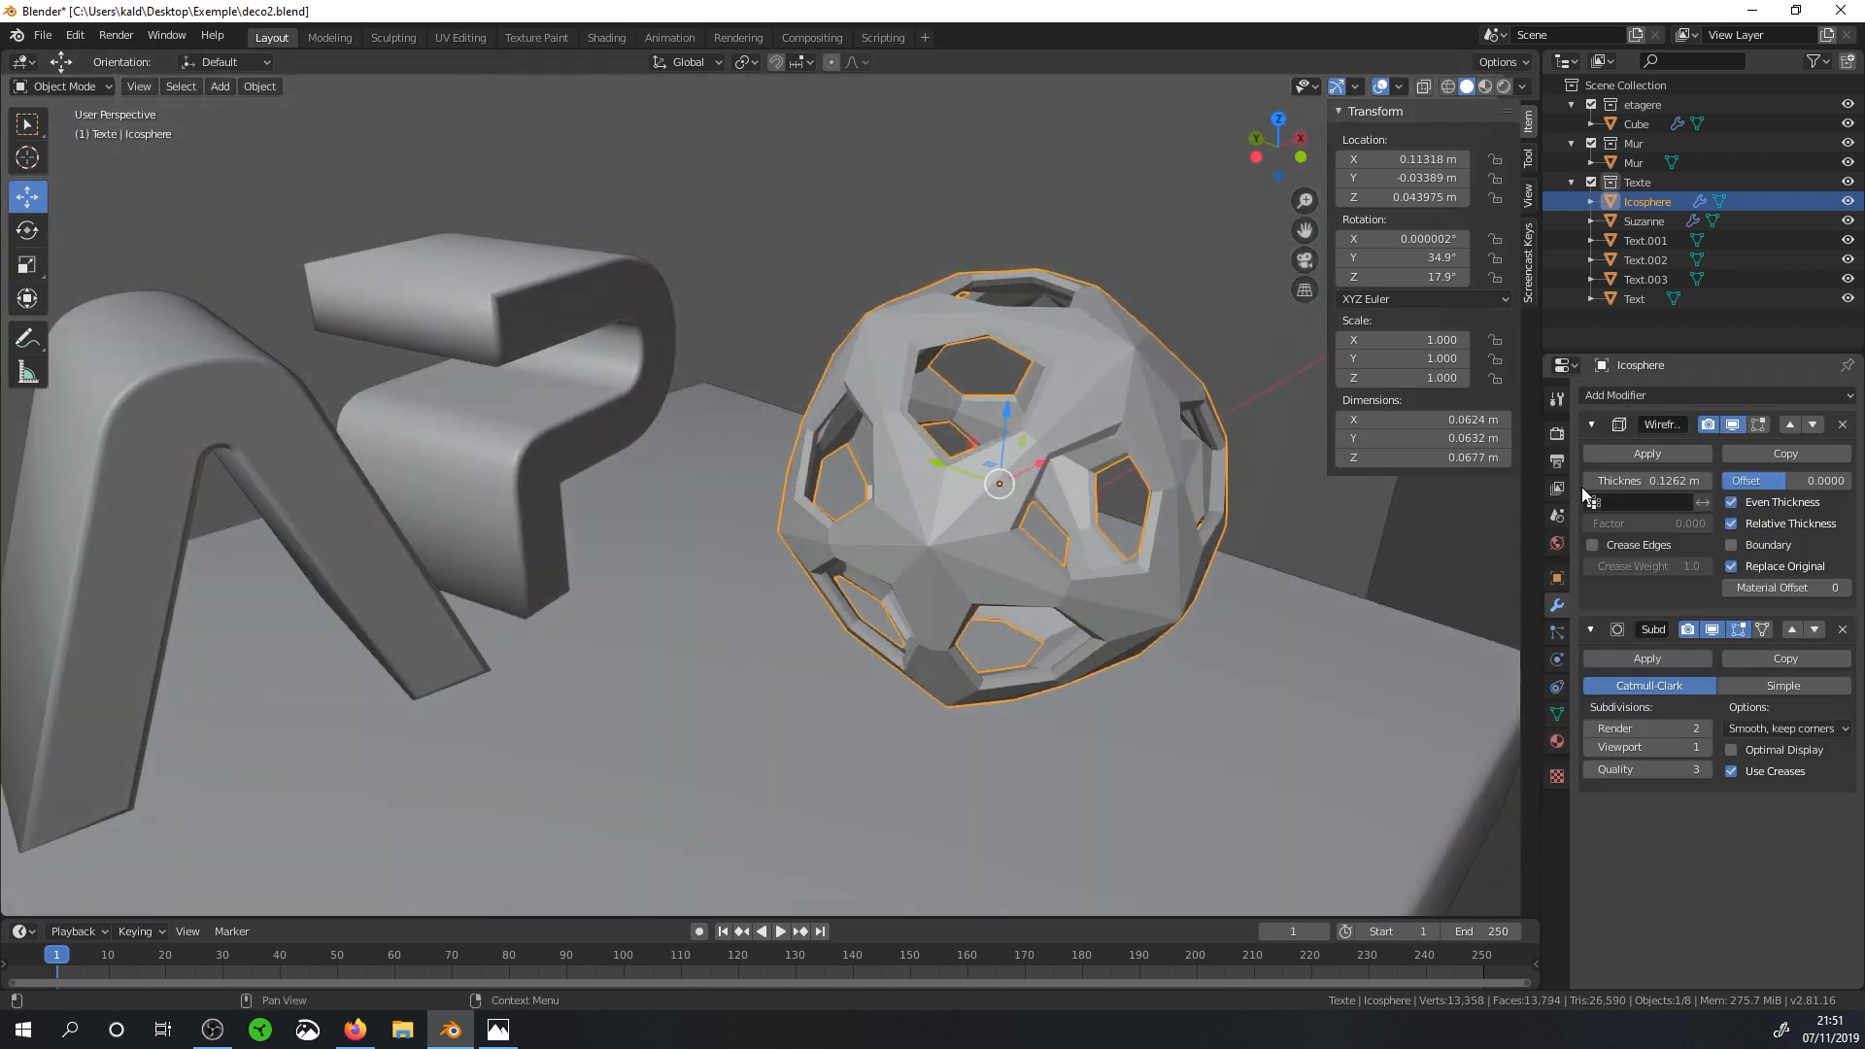
pyautogui.click(1710, 748)
pyautogui.moveTo(1360, 602); pyautogui.dragTo(904, 417, button='middle')
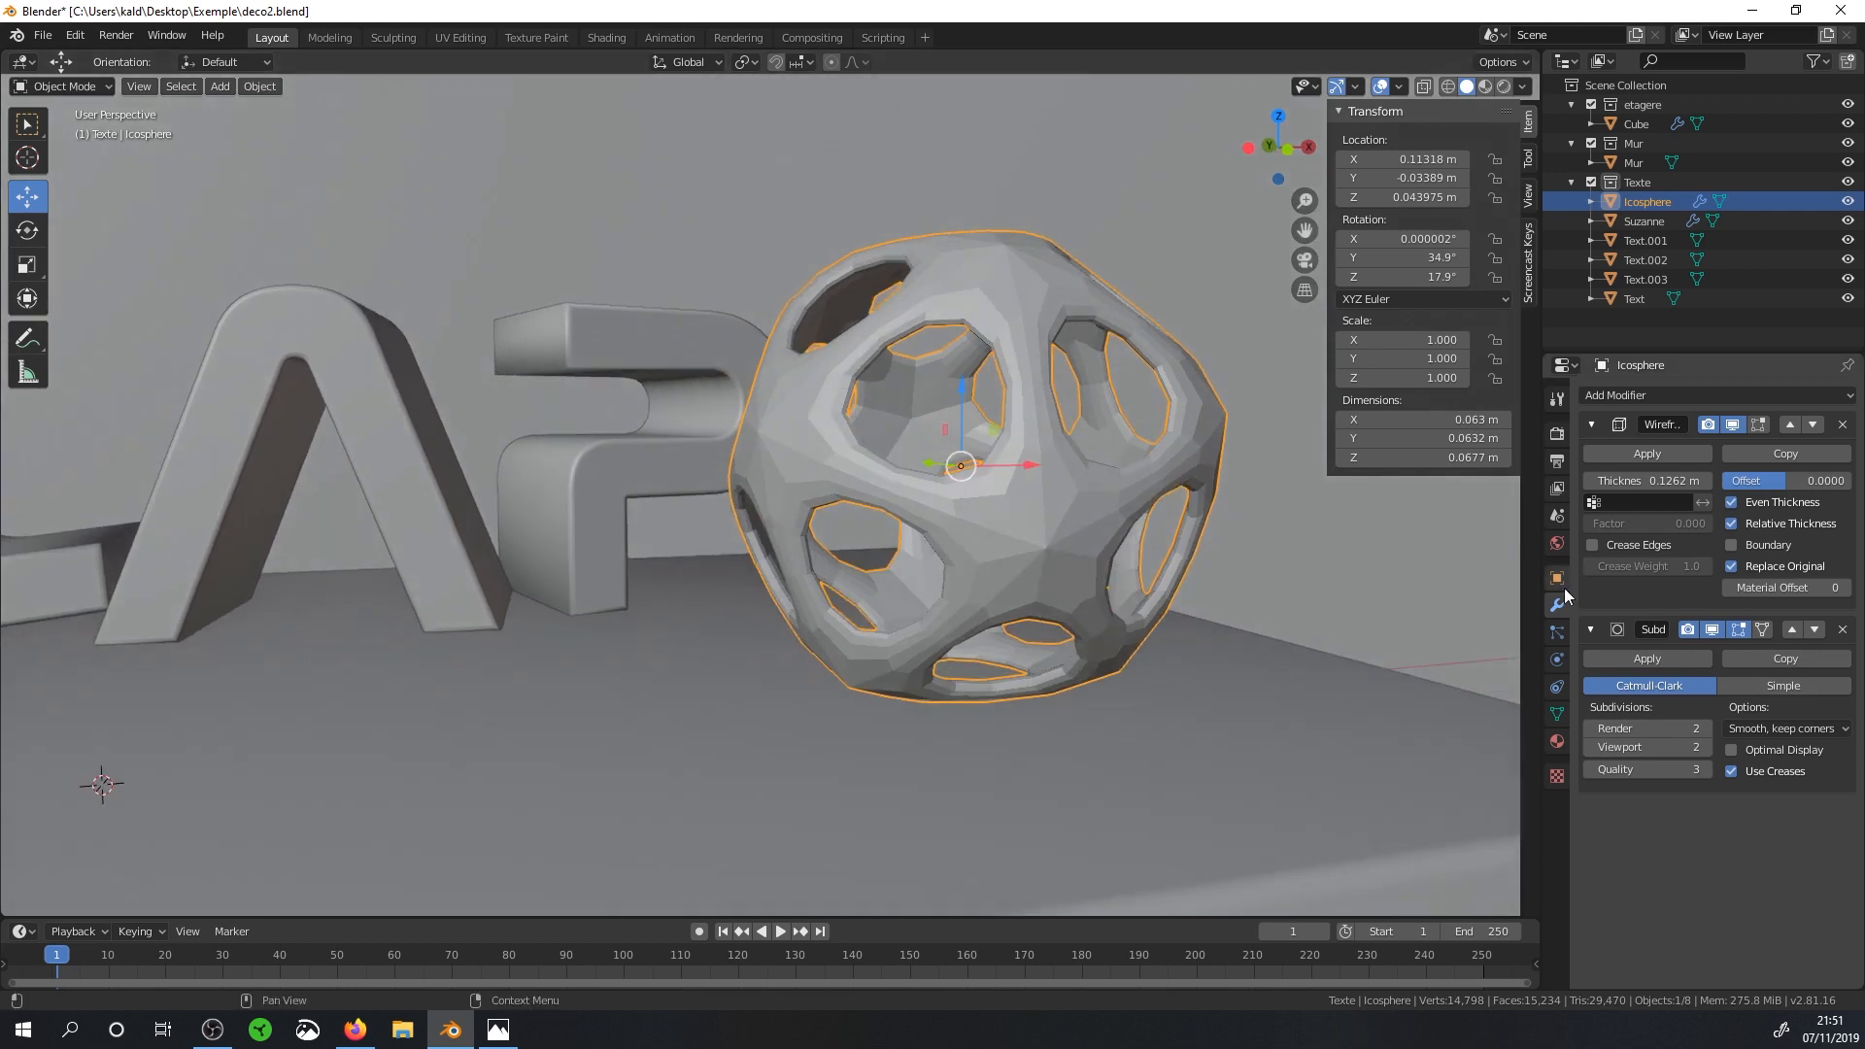
# Shade the ico sphere smooth and rotate it about -24.3° around the global Z axis.
pyautogui.click(259, 87)
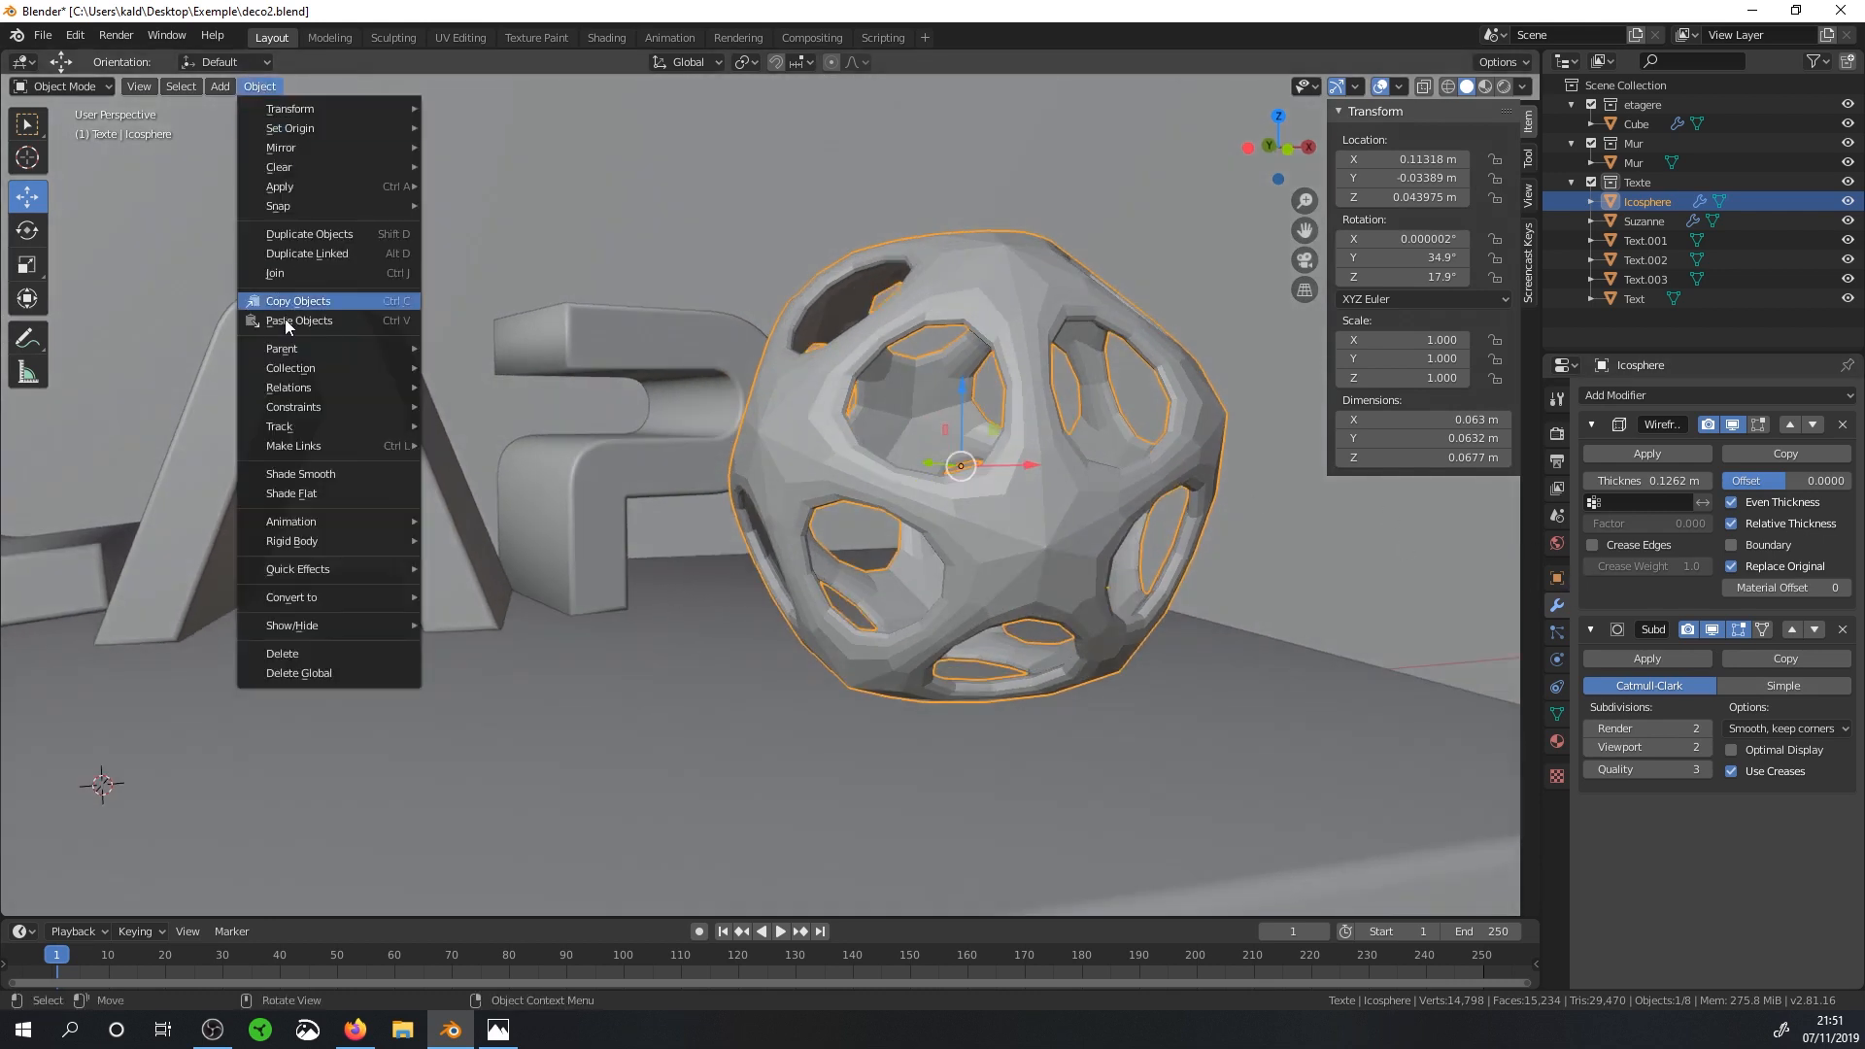
pyautogui.click(261, 471)
pyautogui.moveTo(1012, 455)
pyautogui.mouseDown(button='middle')
pyautogui.moveTo(933, 452)
pyautogui.moveTo(1035, 503)
pyautogui.moveTo(1016, 469)
pyautogui.moveTo(1051, 463)
pyautogui.moveTo(988, 463)
pyautogui.moveTo(1007, 484)
pyautogui.mouseUp(button='middle')
pyautogui.press('r')
pyautogui.press('z')
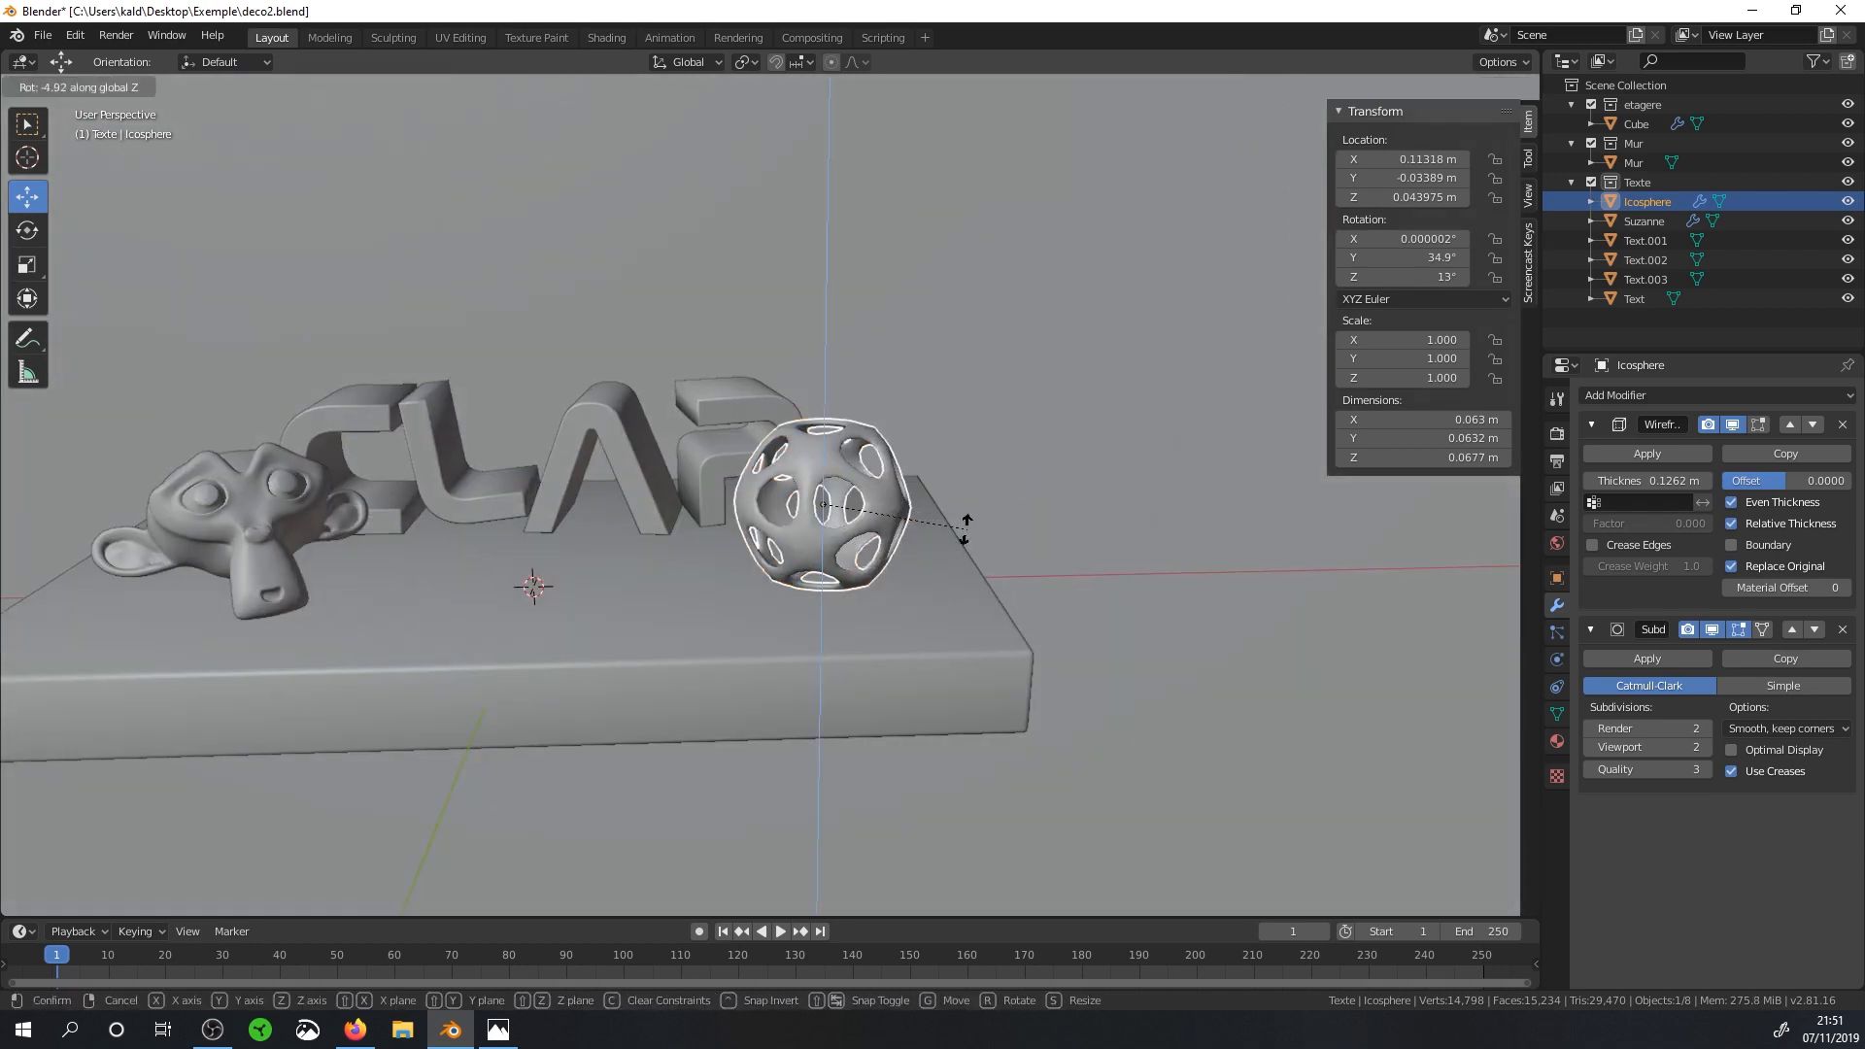
pyautogui.click(899, 552)
pyautogui.scroll(3, 898, 551)
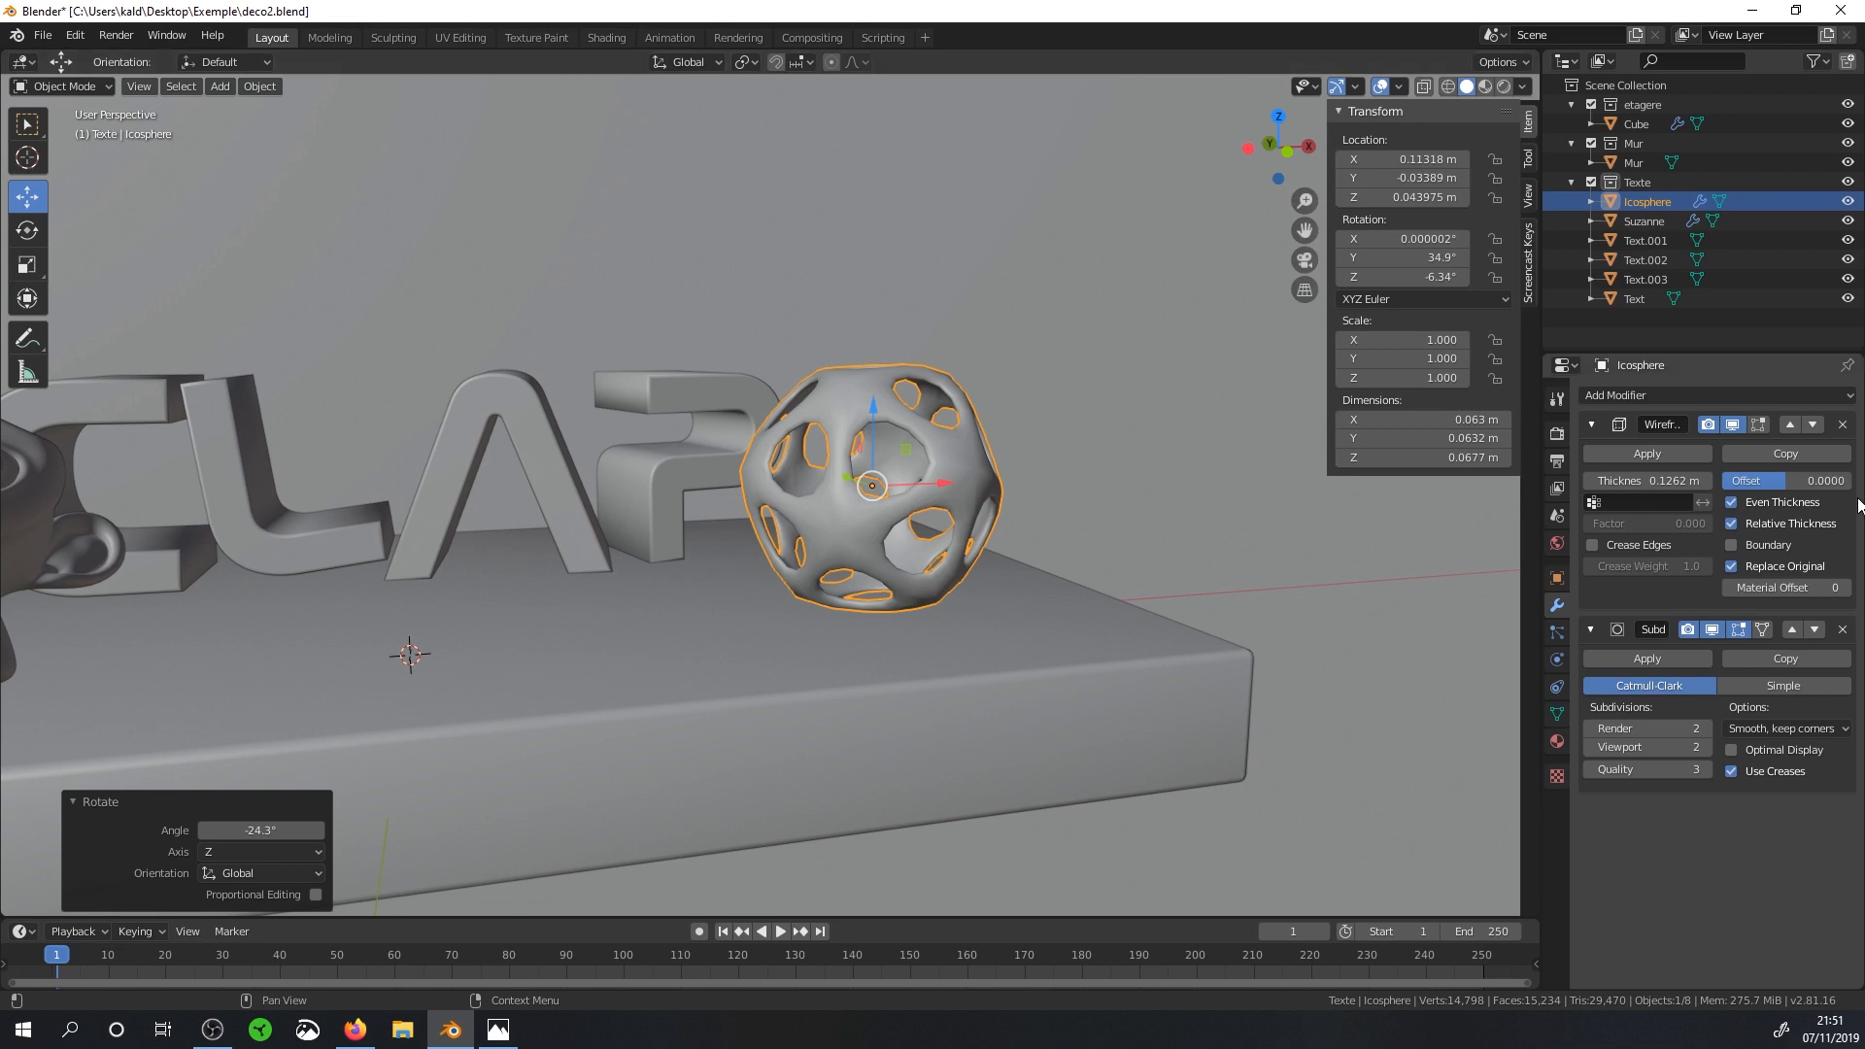
# Add a Bevel modifier to the ico sphere and place it before the Subdivision Surface modifier in the stack.
pyautogui.click(1693, 398)
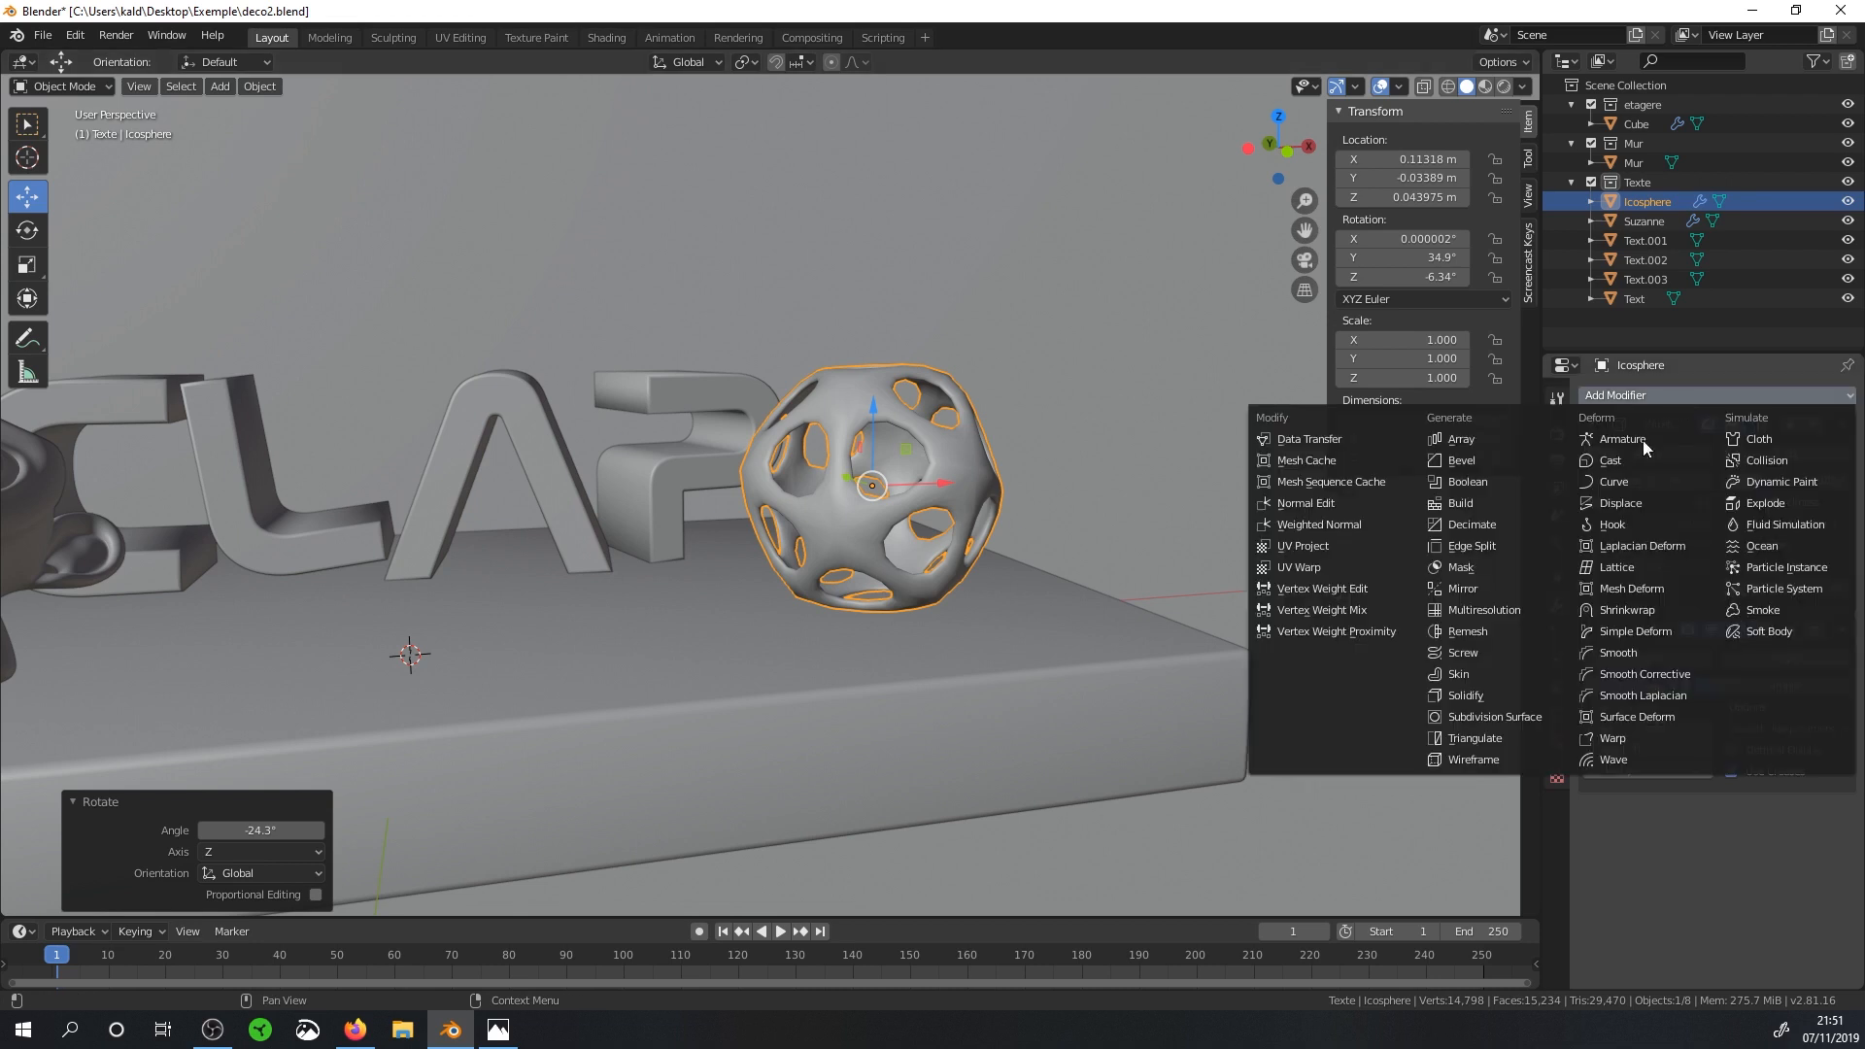
pyautogui.click(1469, 458)
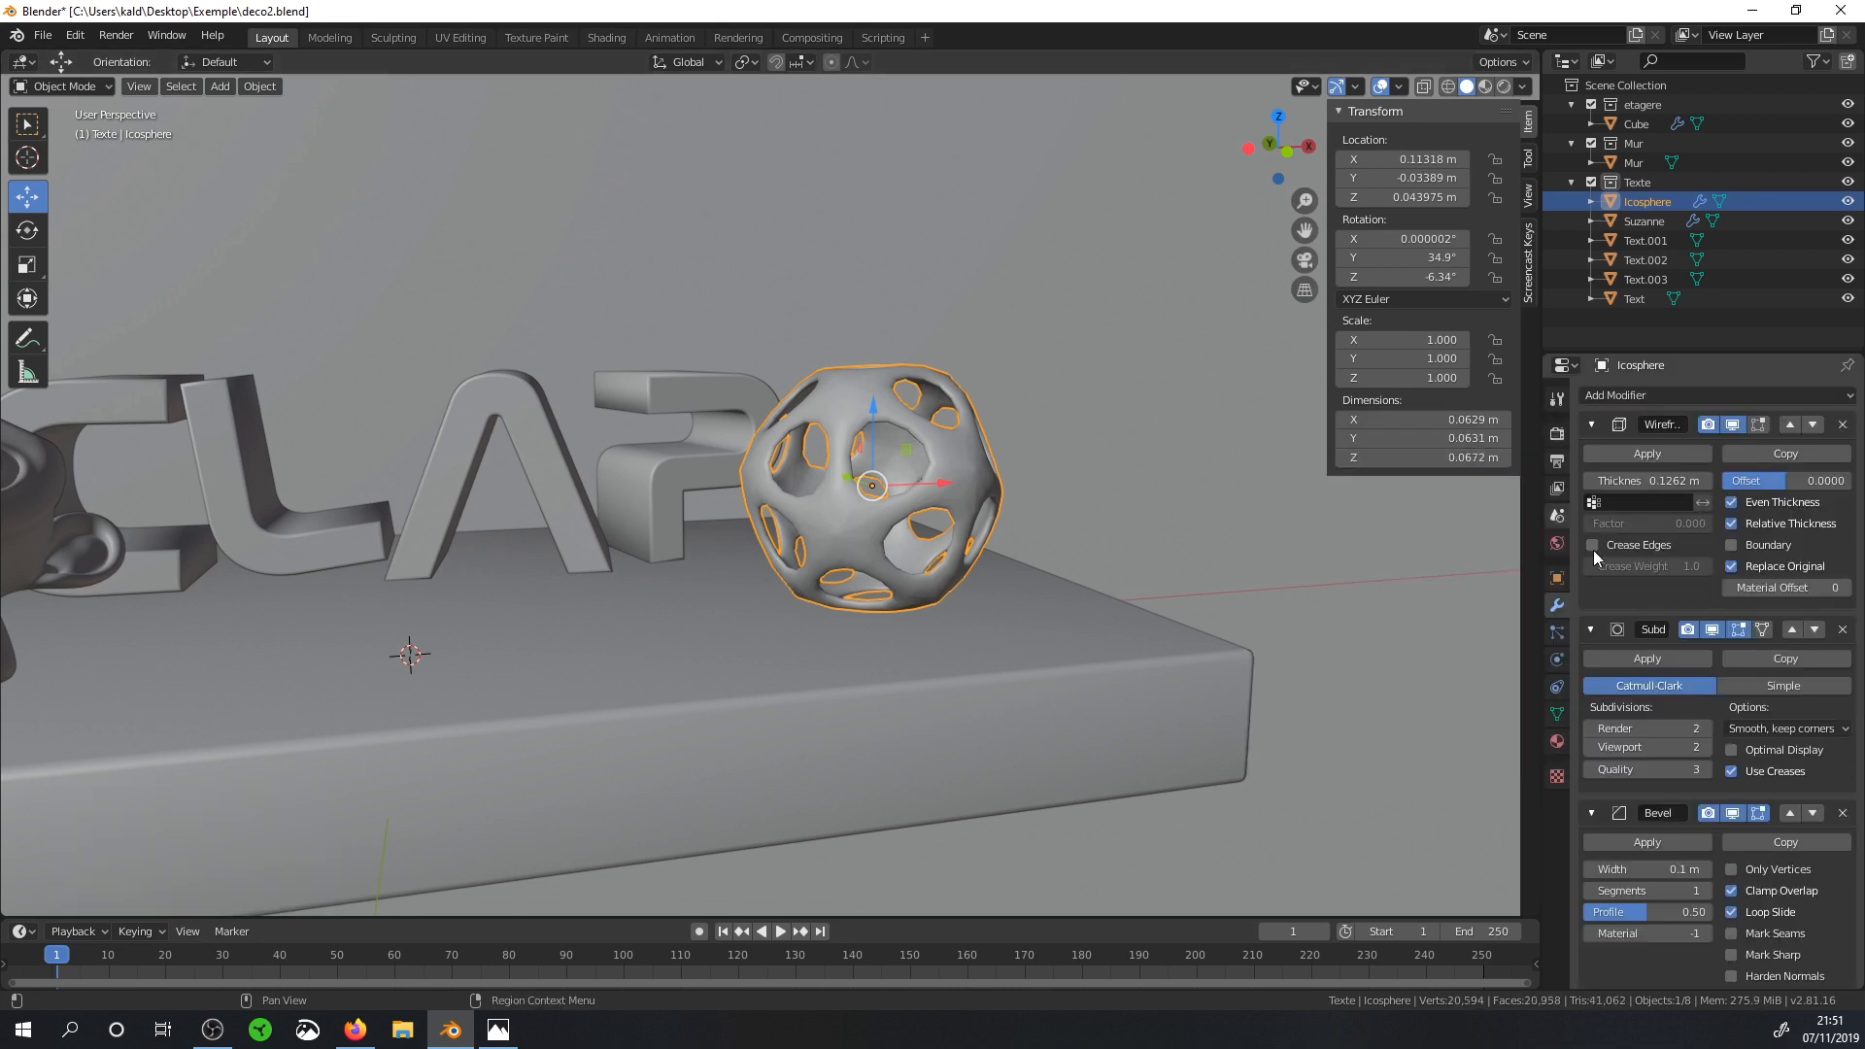
pyautogui.click(1796, 811)
pyautogui.scroll(2, 1092, 548)
pyautogui.scroll(2, 1092, 552)
pyautogui.moveTo(1092, 552); pyautogui.dragTo(1032, 533, button='middle')
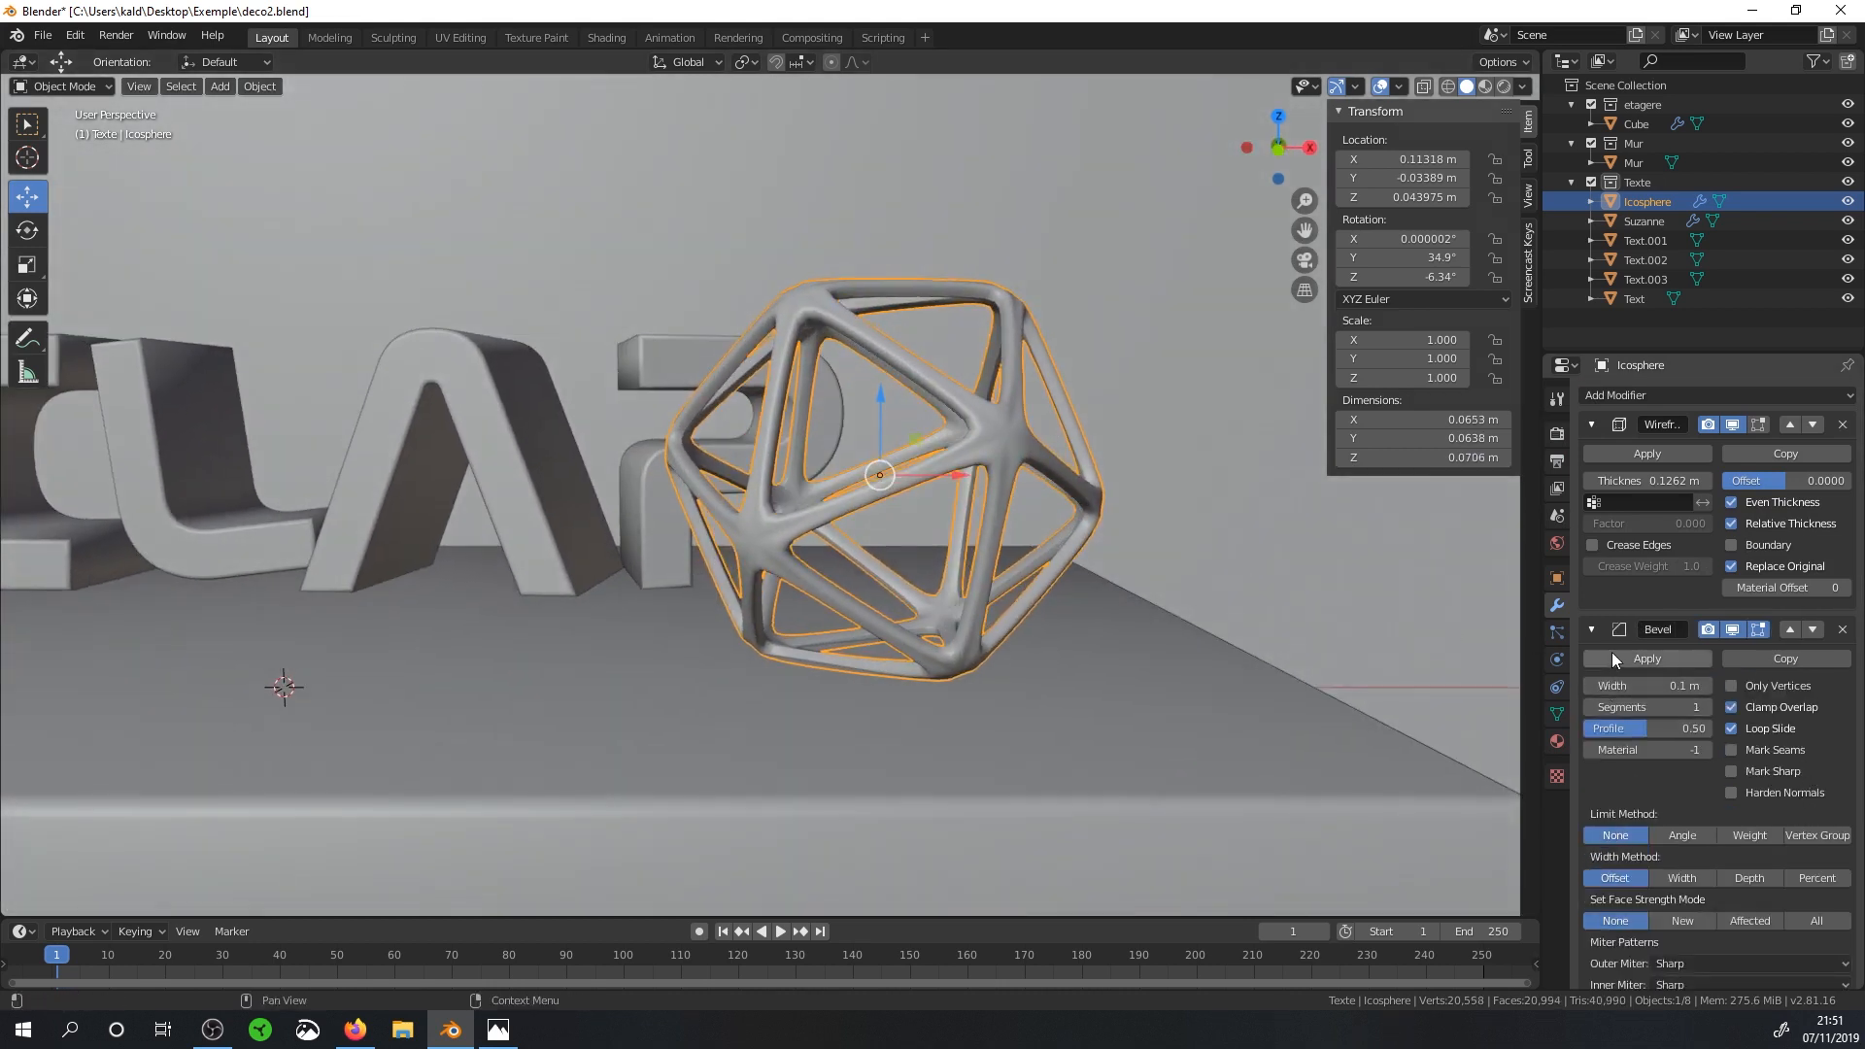
# Collapse the Bevel settings, hide the Subdivision Surface modifier in the viewport to compare, and remove it from the ico sphere.
pyautogui.click(1592, 629)
pyautogui.click(1734, 664)
pyautogui.moveTo(981, 559); pyautogui.dragTo(1034, 577, button='middle')
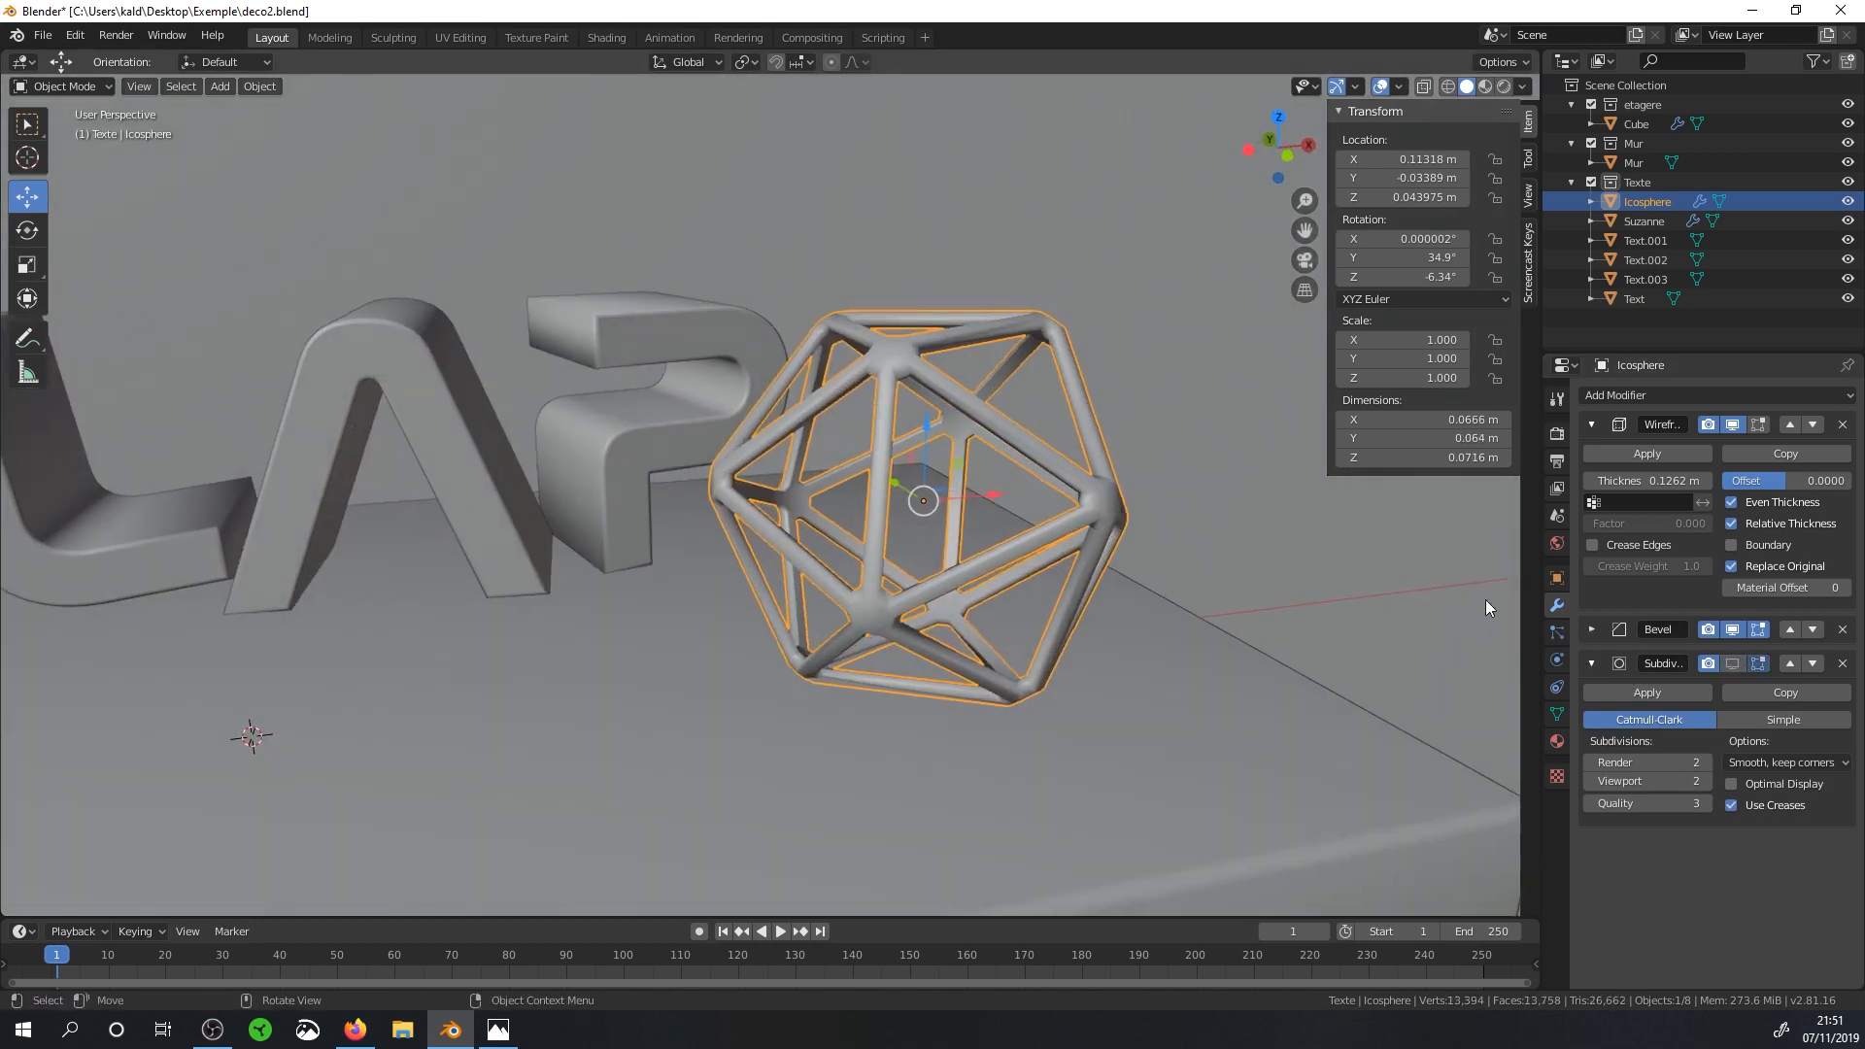
pyautogui.click(1843, 663)
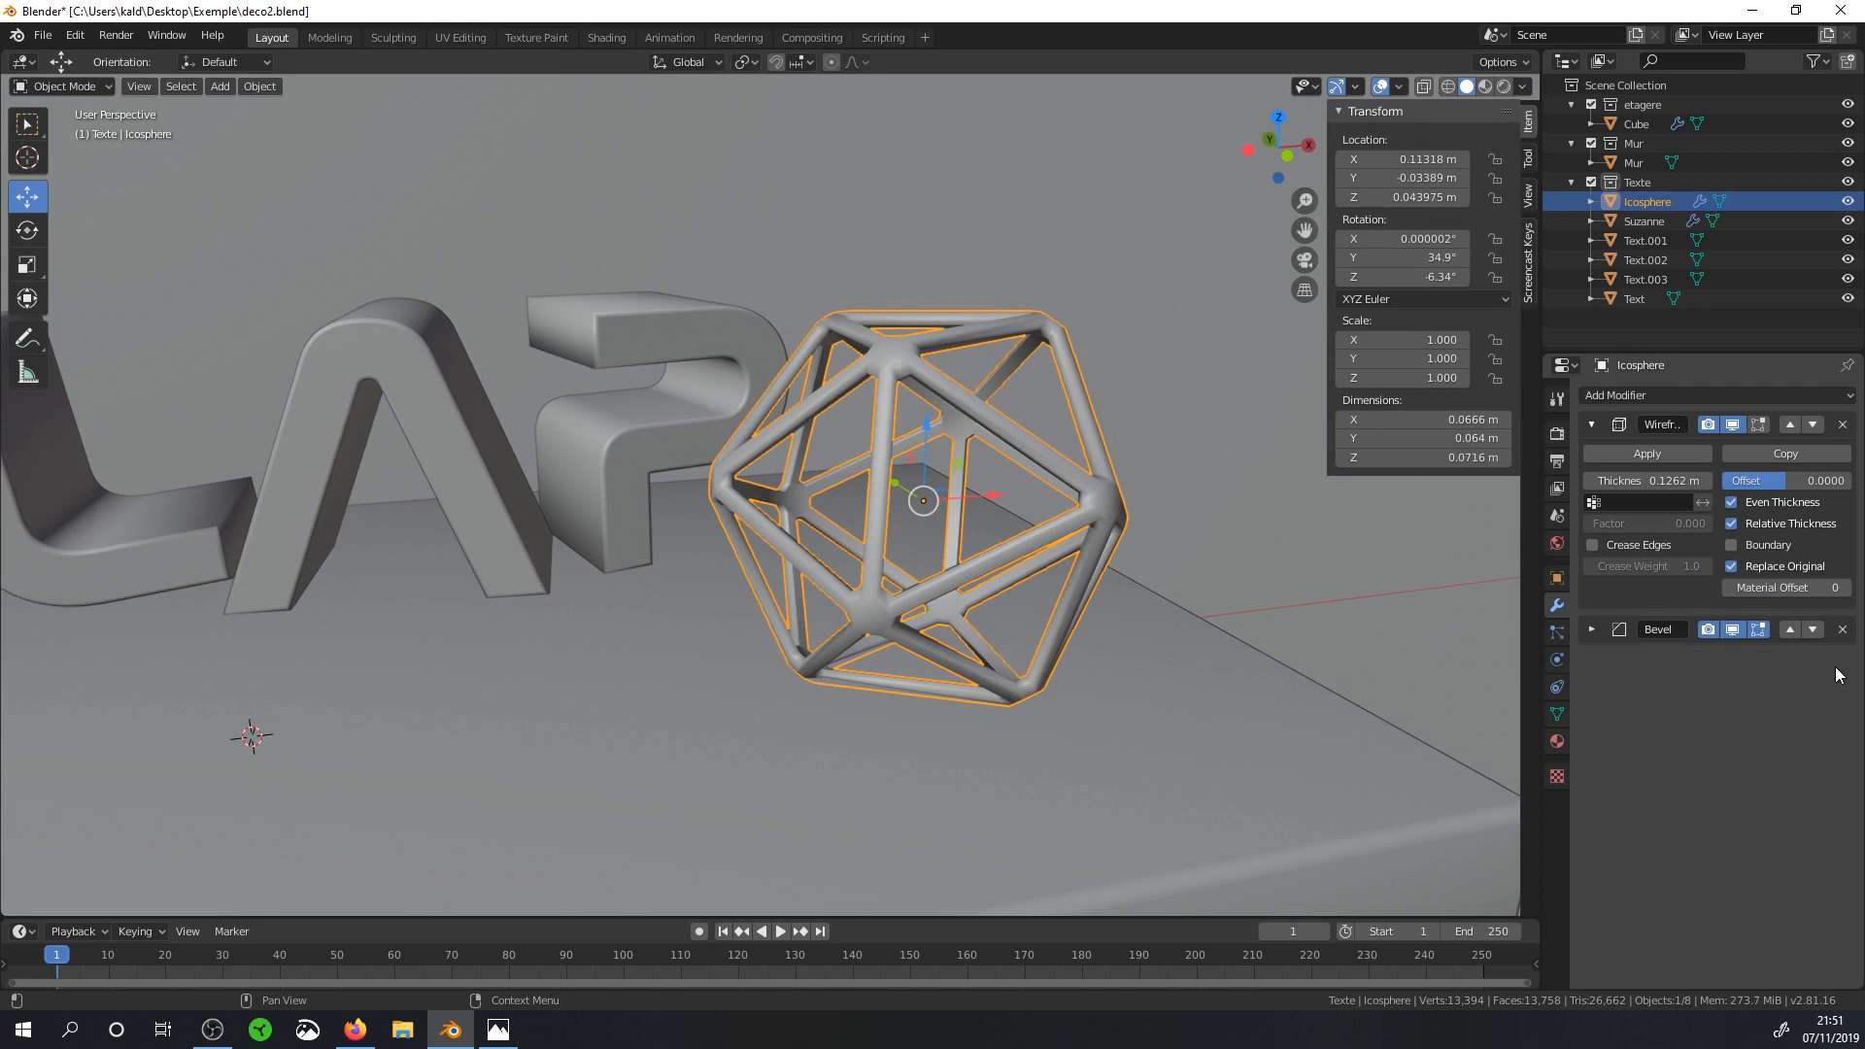
pyautogui.moveTo(894, 517); pyautogui.dragTo(865, 518, button='middle')
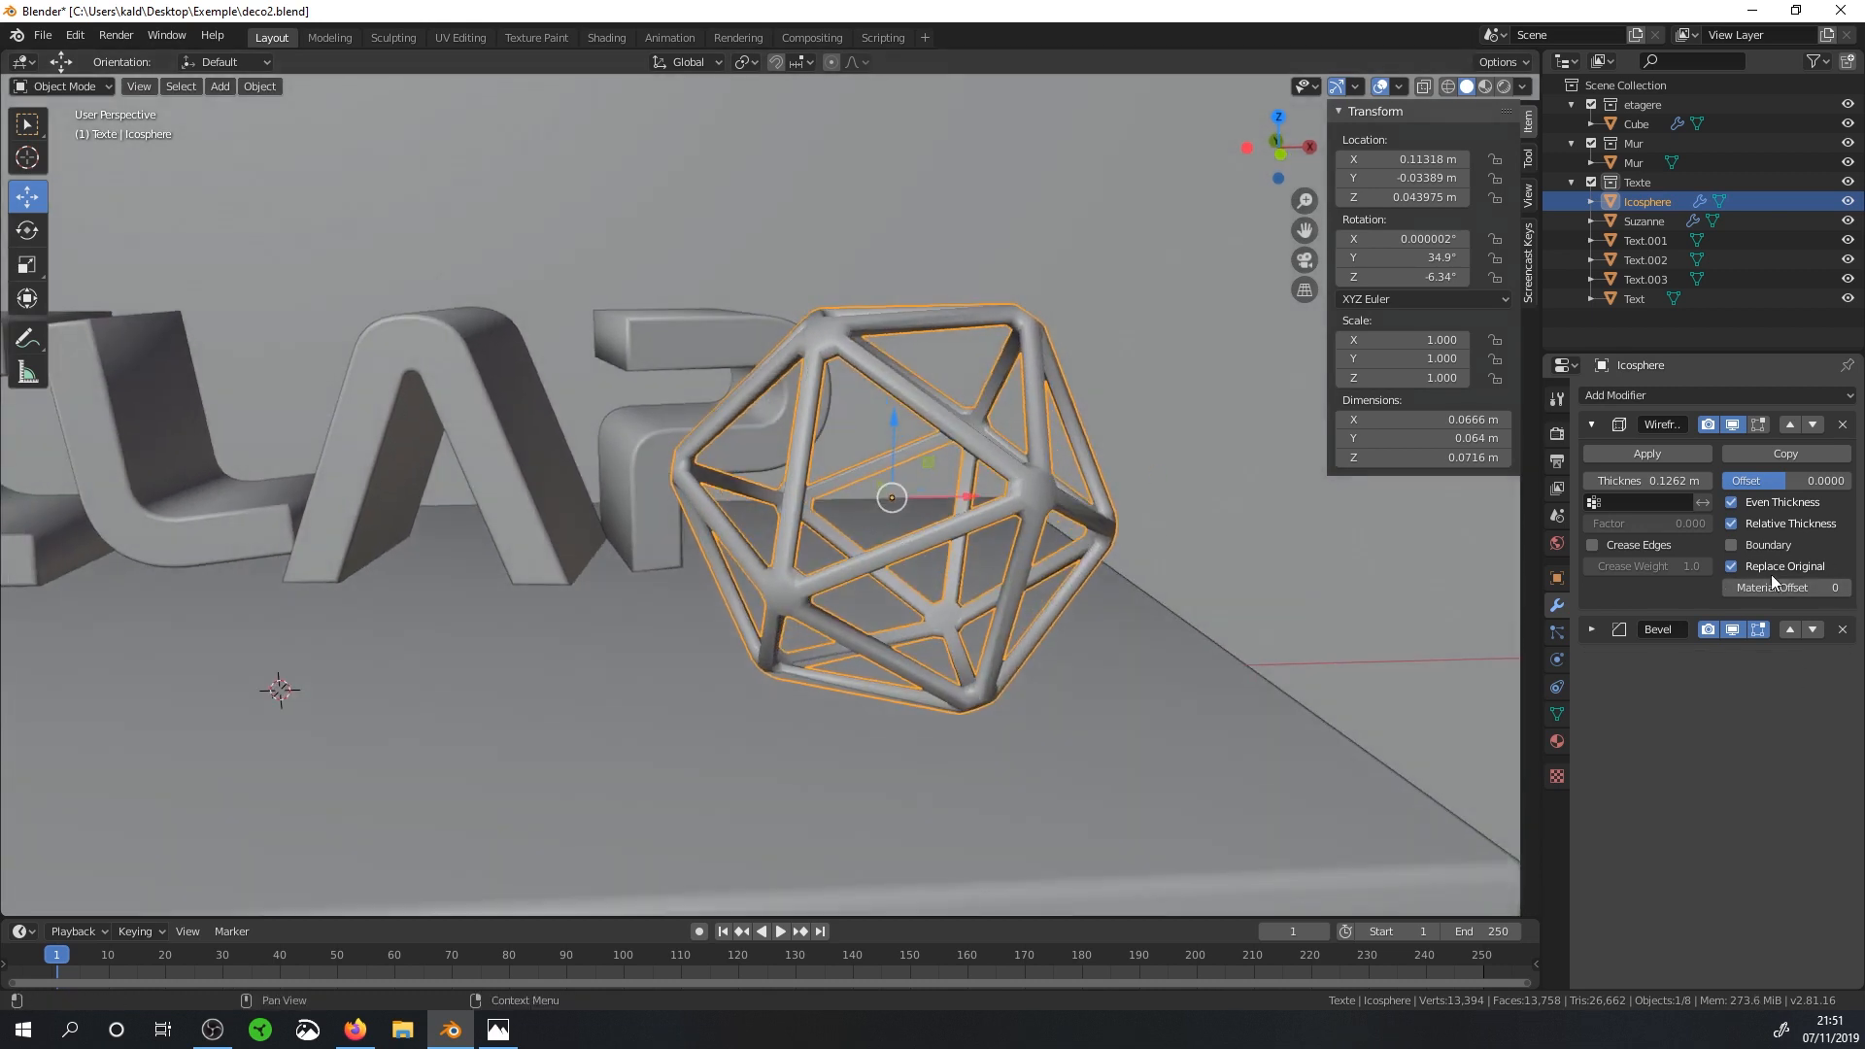
# Set the width of the ico sphere's Bevel modifier to 0.14 m.
pyautogui.click(1592, 630)
pyautogui.moveTo(1682, 686); pyautogui.dragTo(1710, 686)
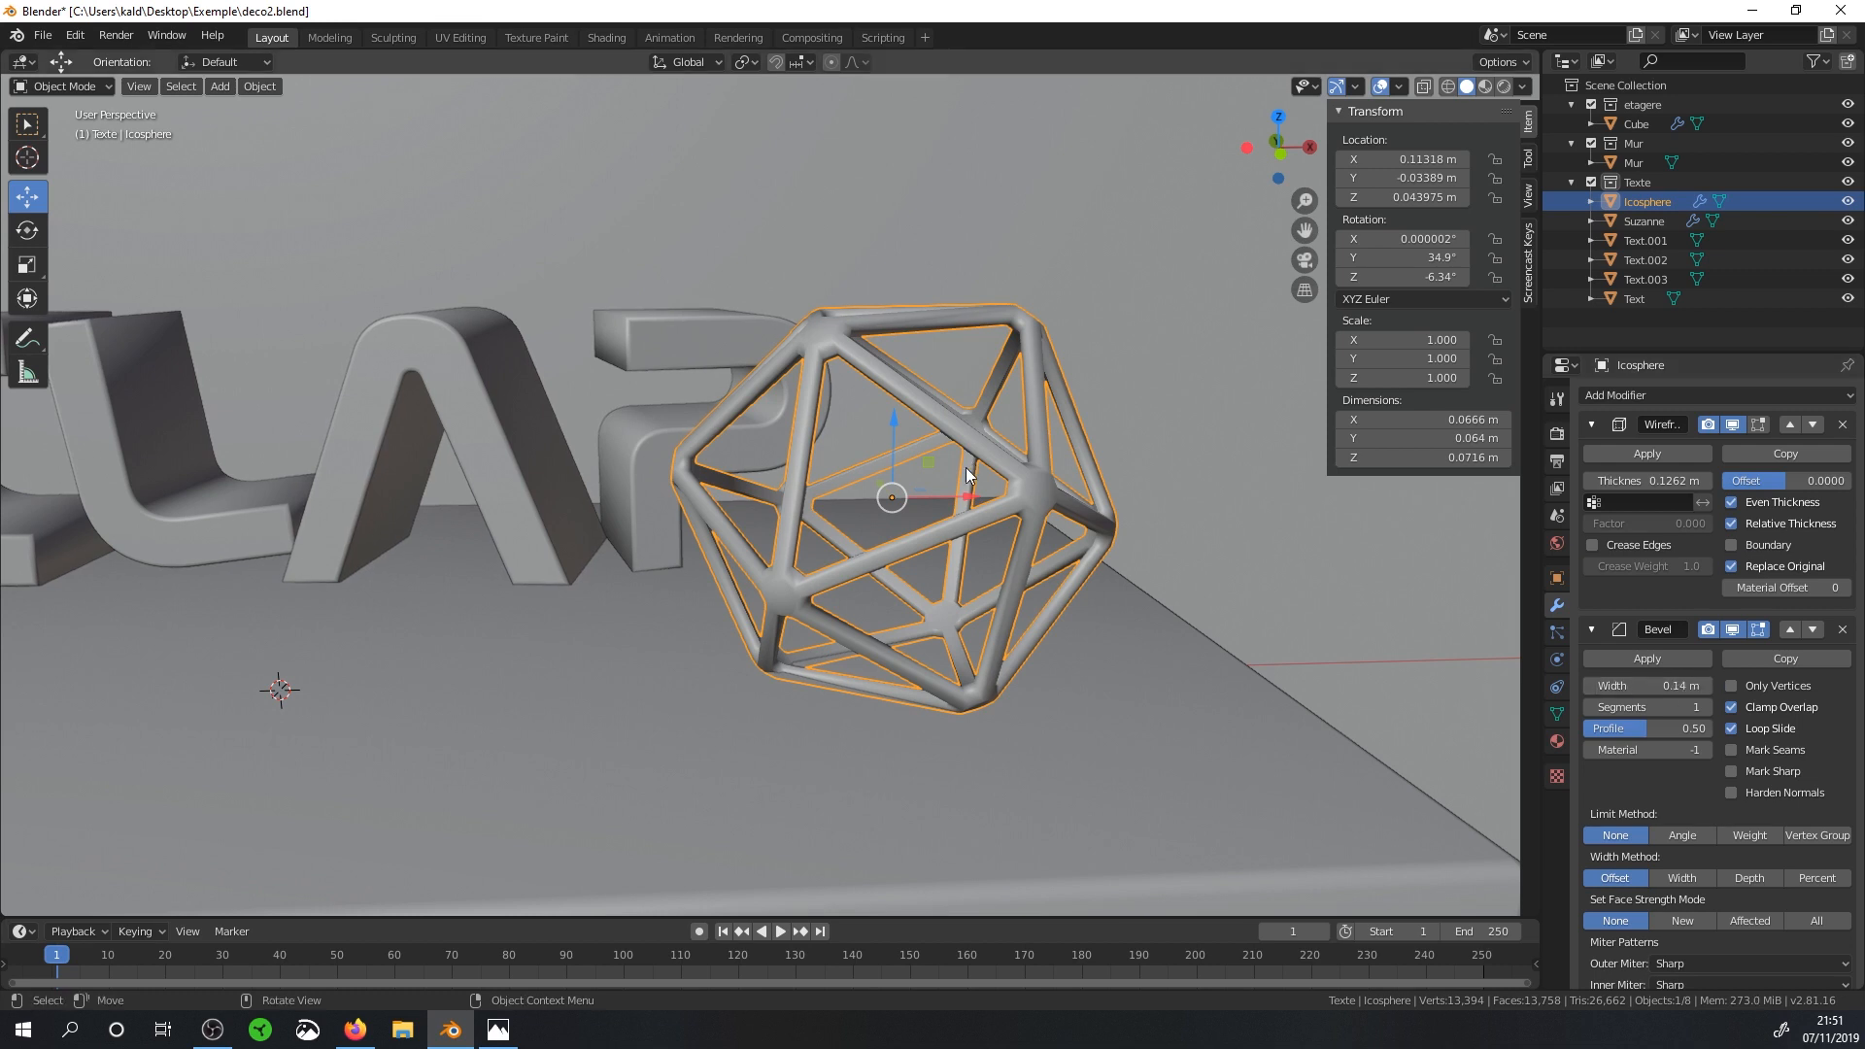
pyautogui.scroll(-3, 948, 476)
pyautogui.scroll(2, 948, 476)
pyautogui.moveTo(949, 476); pyautogui.dragTo(824, 492, button='middle')
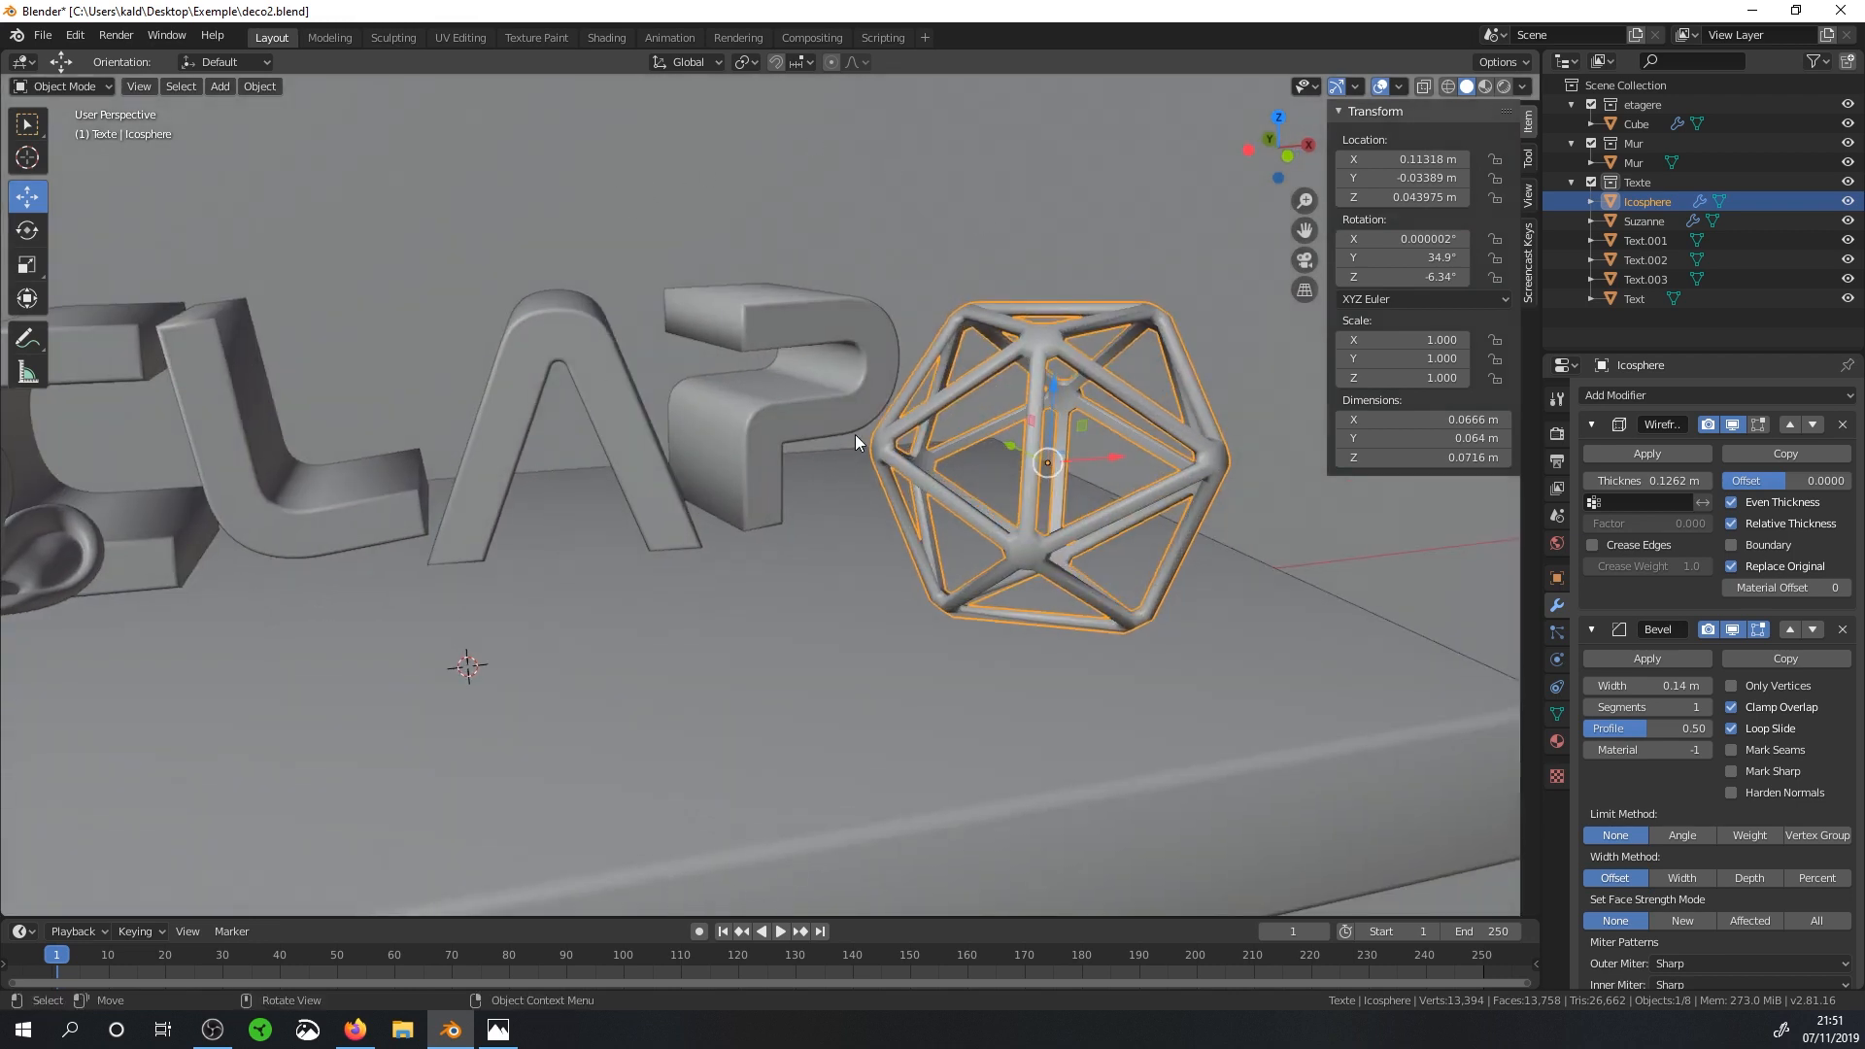
pyautogui.scroll(-1, 855, 433)
pyautogui.keyDown('shift'); pyautogui.moveTo(855, 433); pyautogui.dragTo(939, 453, button='middle'); pyautogui.keyUp('shift')
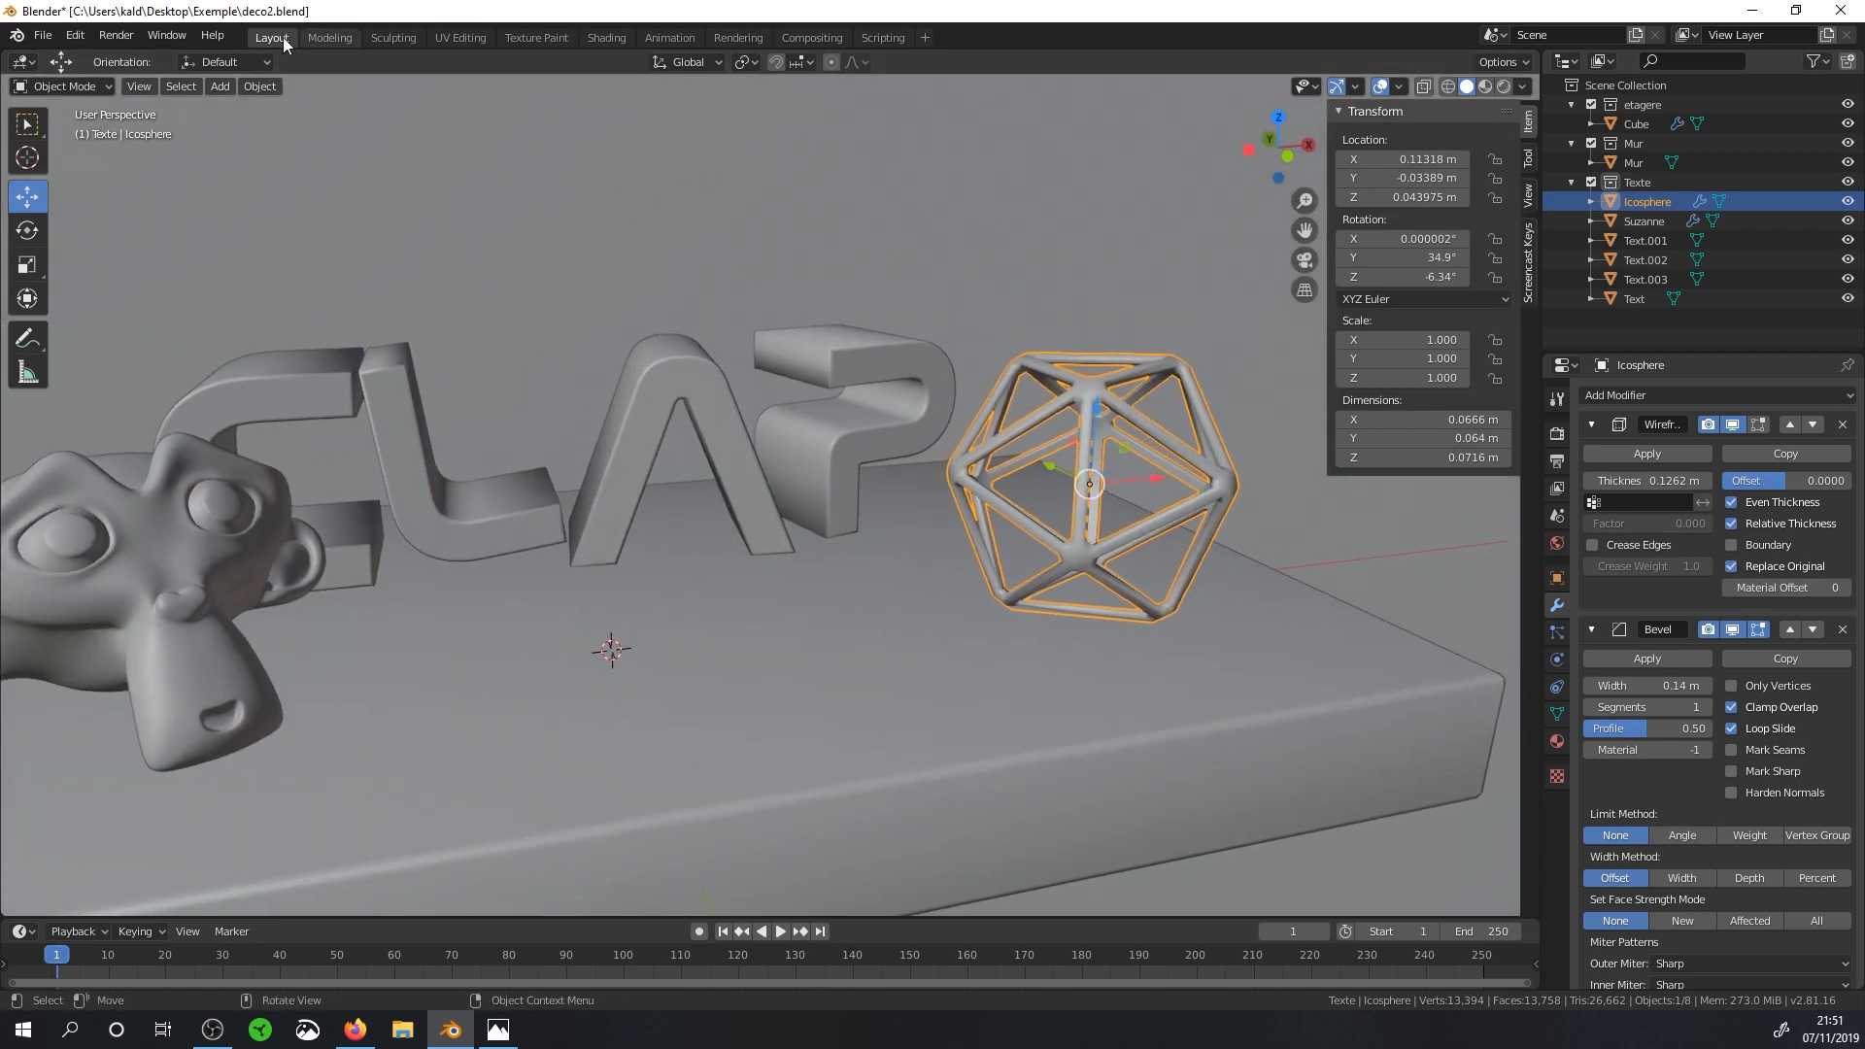
# Switch to the Shading workspace and give the ico sphere a material named MetalSimple.
pyautogui.click(608, 39)
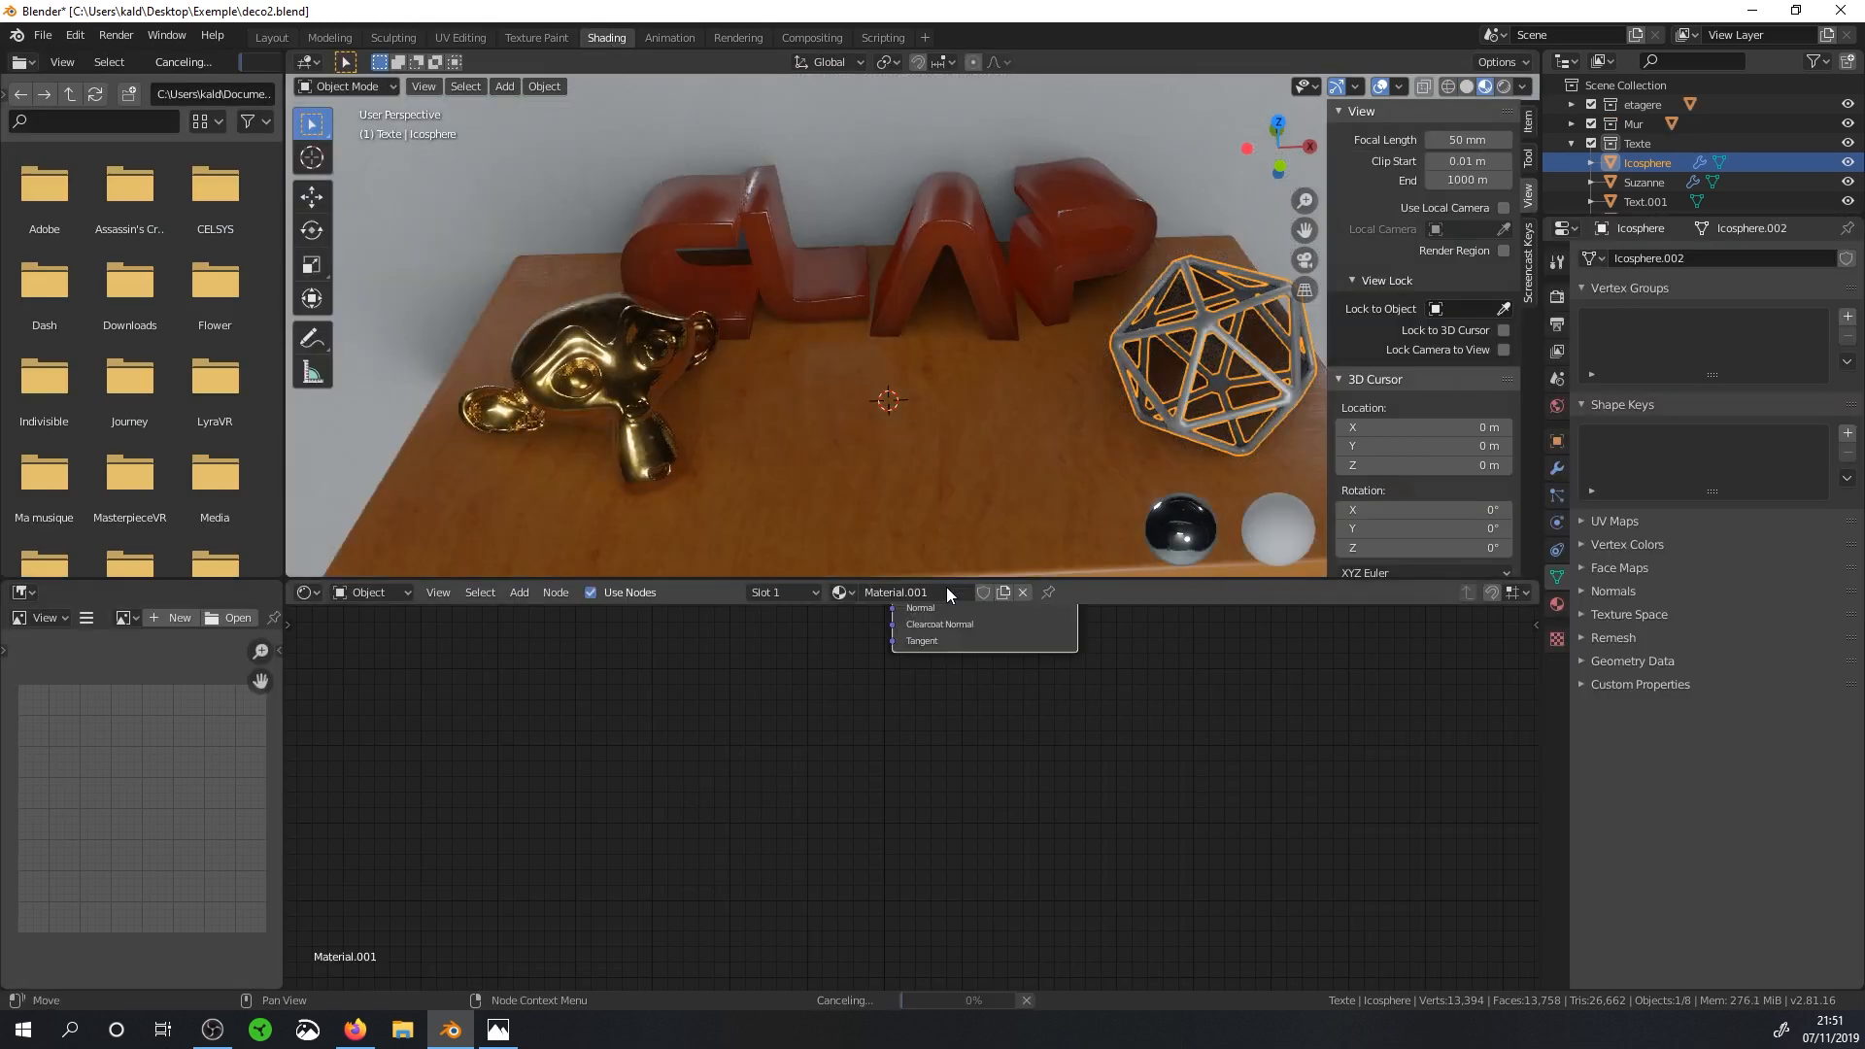
pyautogui.doubleClick(947, 591)
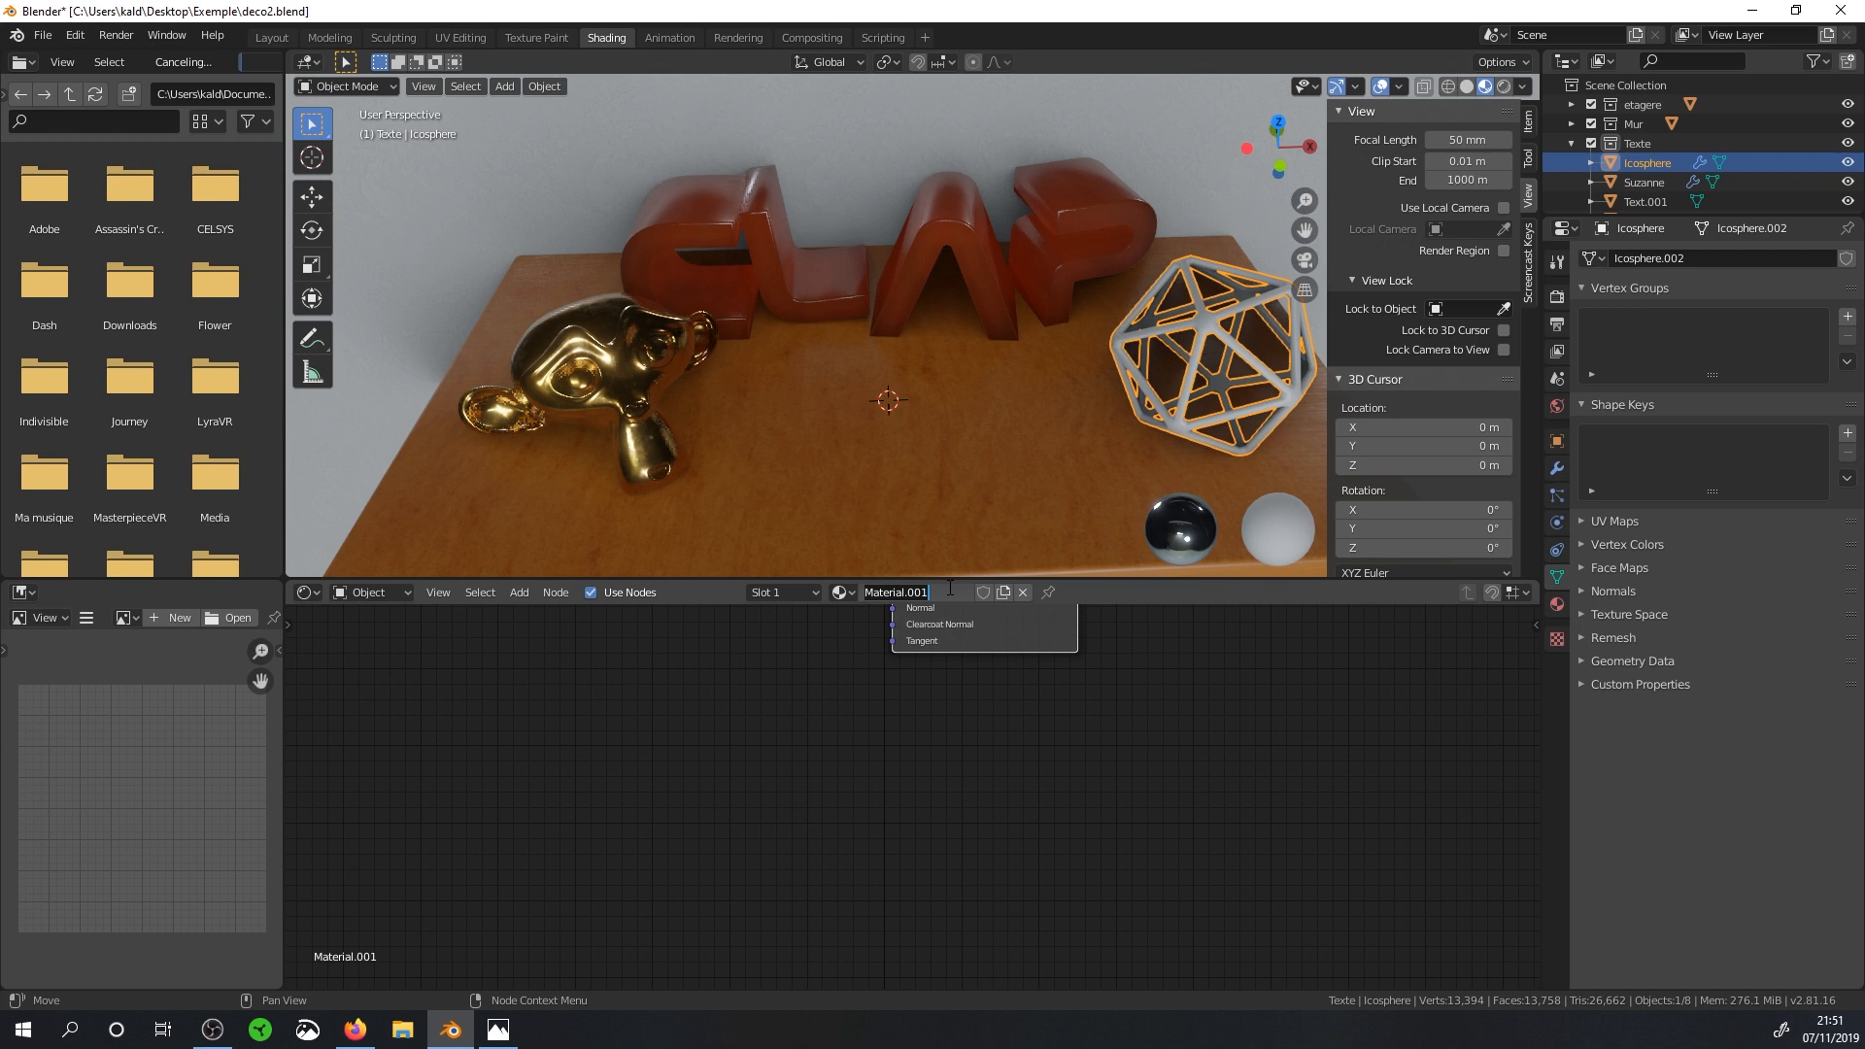
pyautogui.write('MetalSimple')
pyautogui.press('Return')
# Set the MetalSimple material's Metallic value to 1.000 and its Roughness to 0.255, and check the look in the scene.
pyautogui.press('KP_Decimal')
pyautogui.moveTo(966, 666); pyautogui.dragTo(987, 682, button='middle')
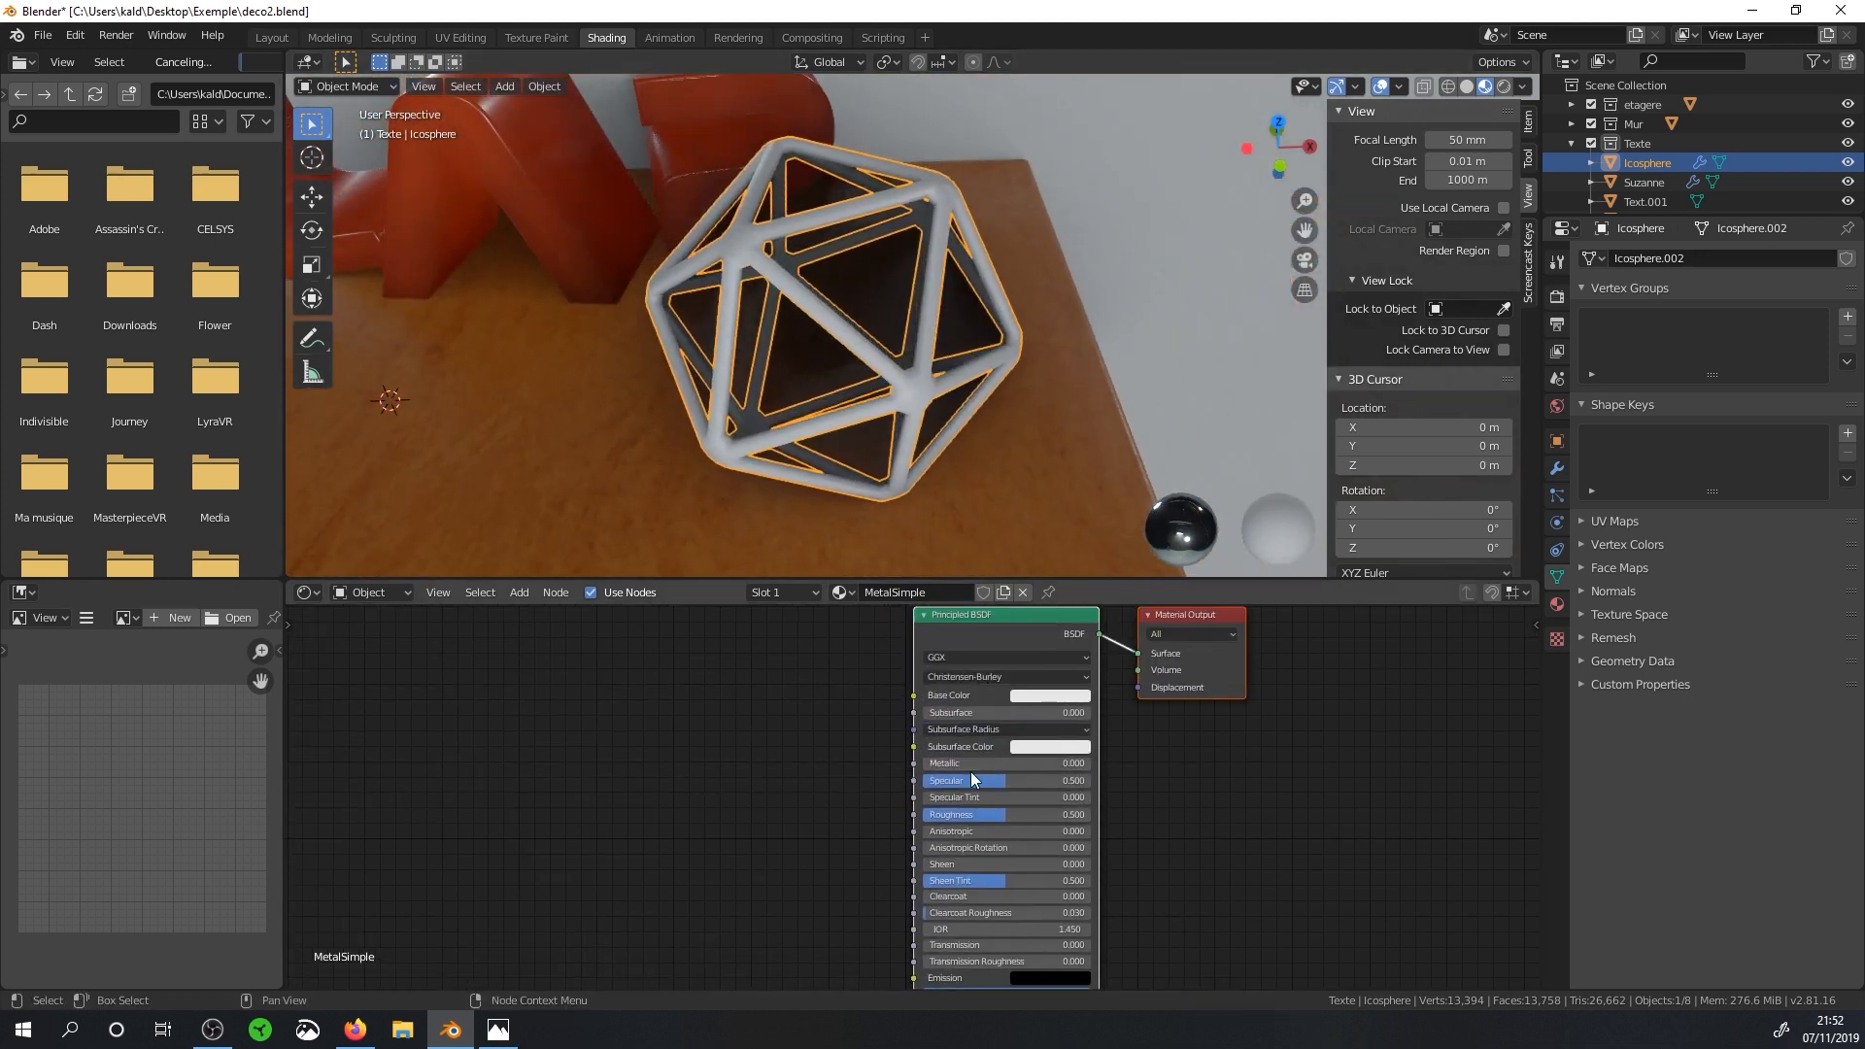
pyautogui.moveTo(972, 764); pyautogui.dragTo(1142, 764)
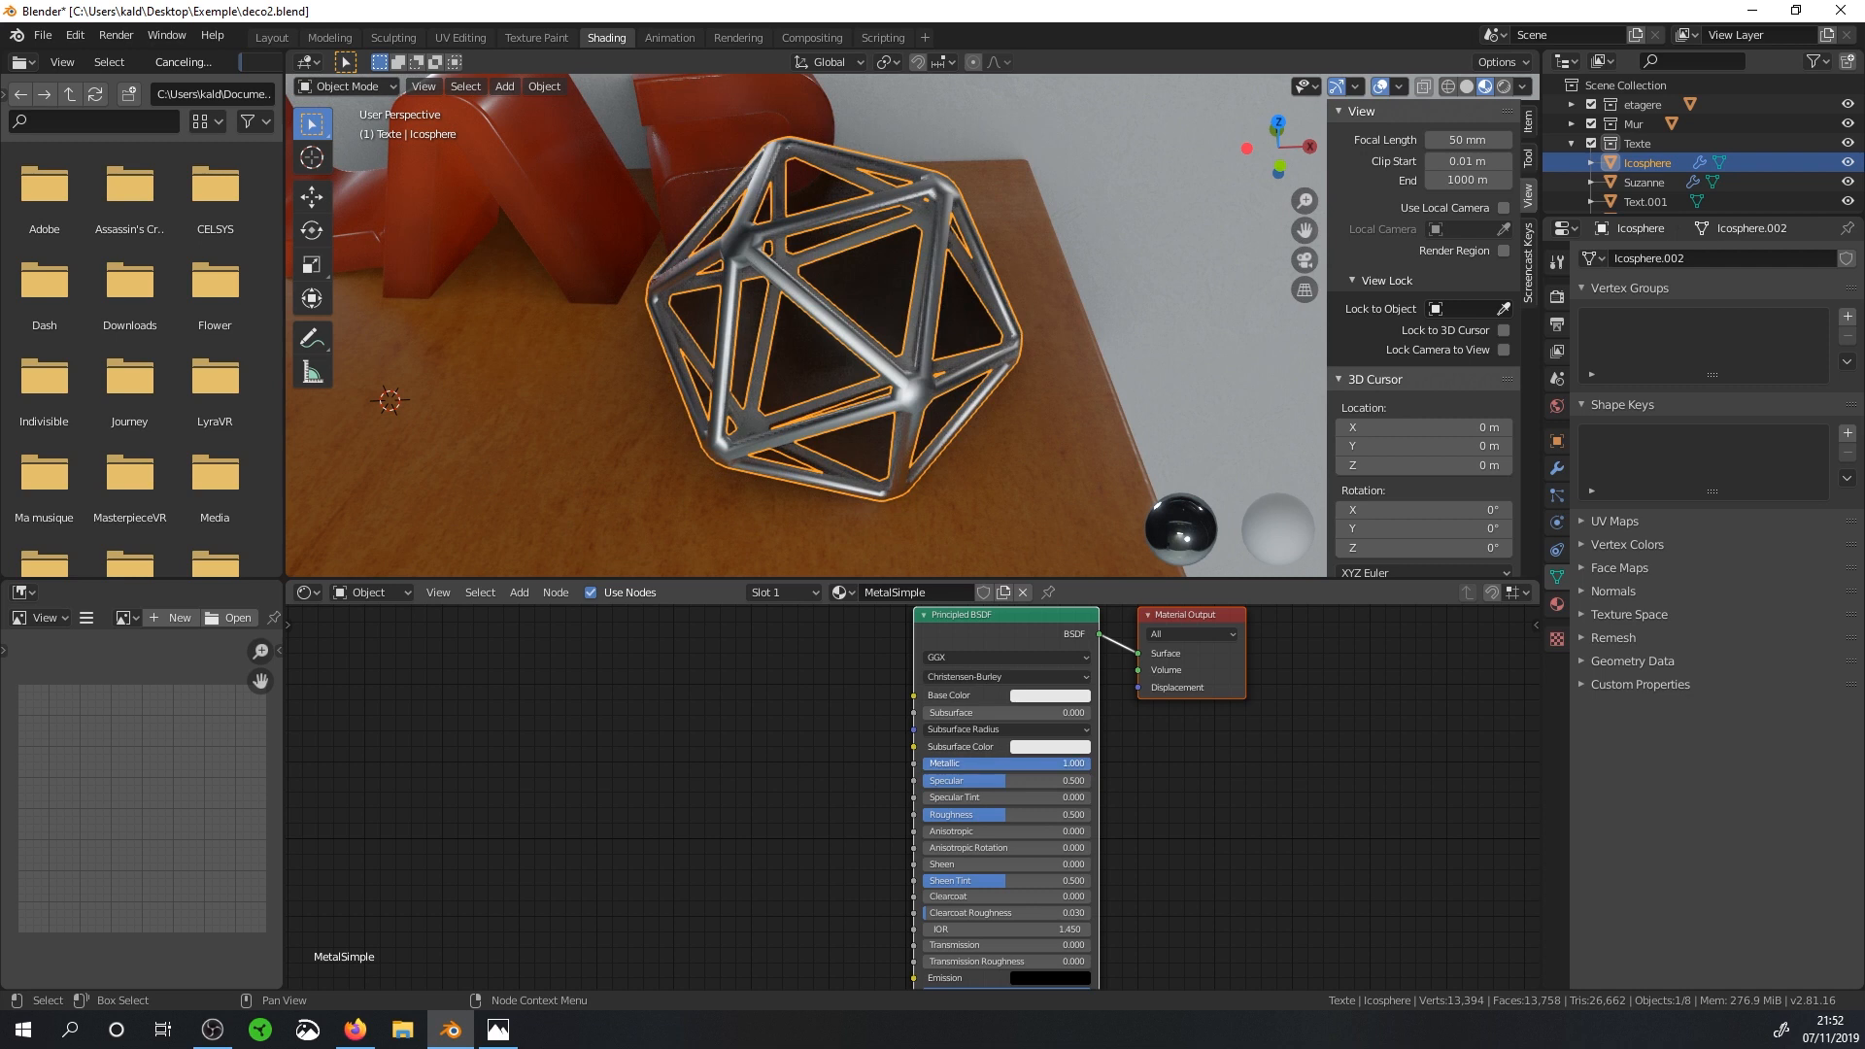
pyautogui.moveTo(882, 299); pyautogui.dragTo(952, 276, button='middle')
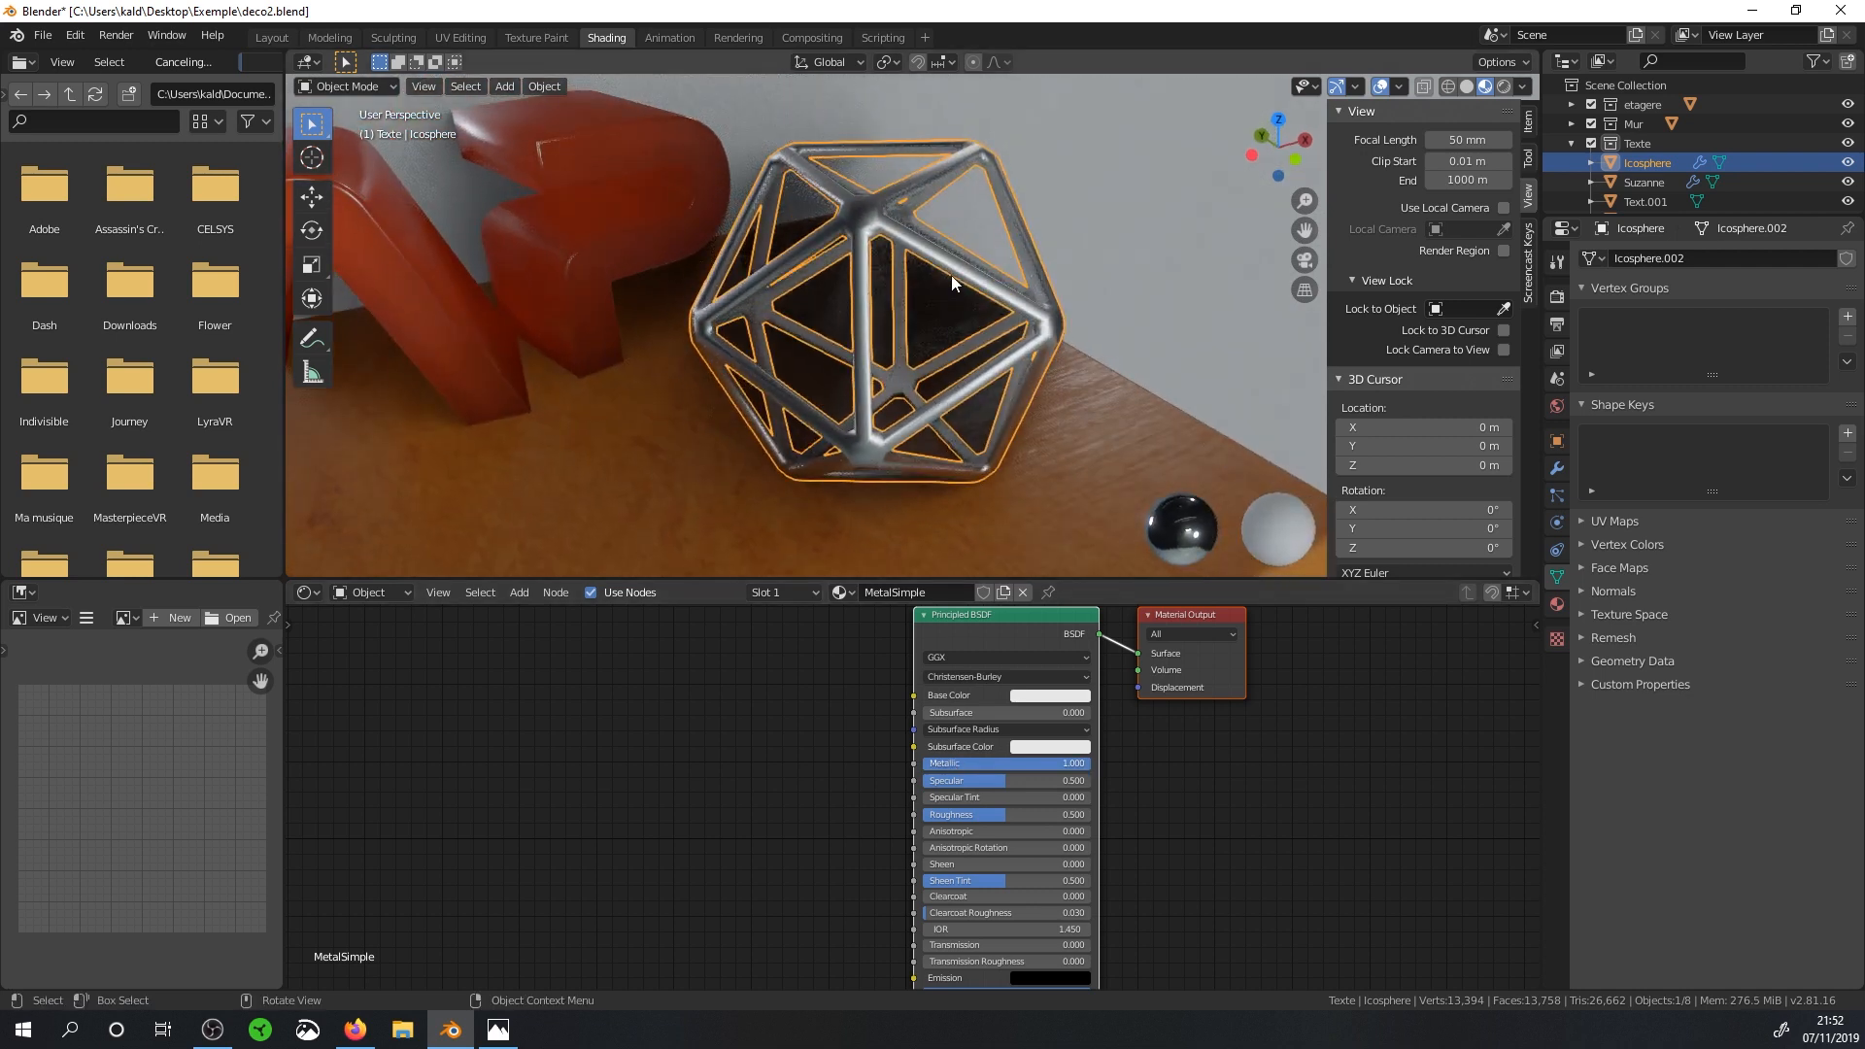
pyautogui.scroll(1, 952, 276)
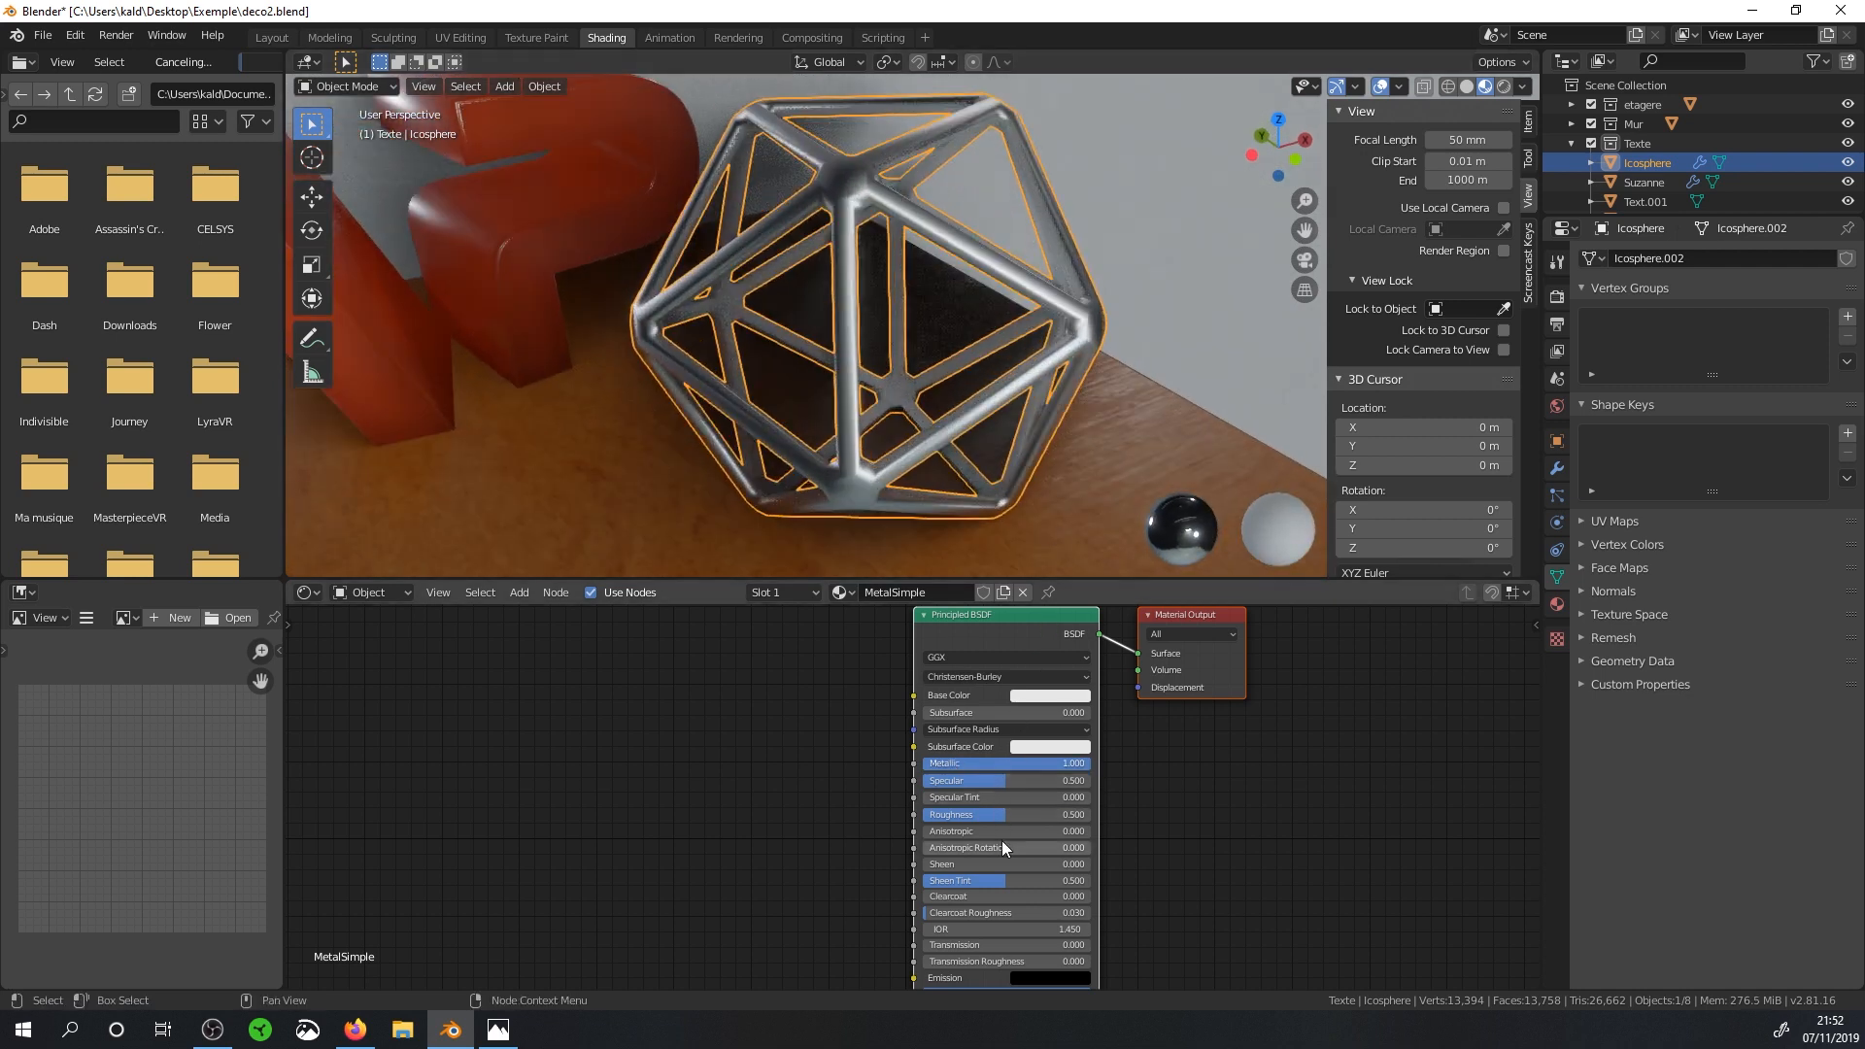
pyautogui.moveTo(1001, 818); pyautogui.dragTo(961, 816)
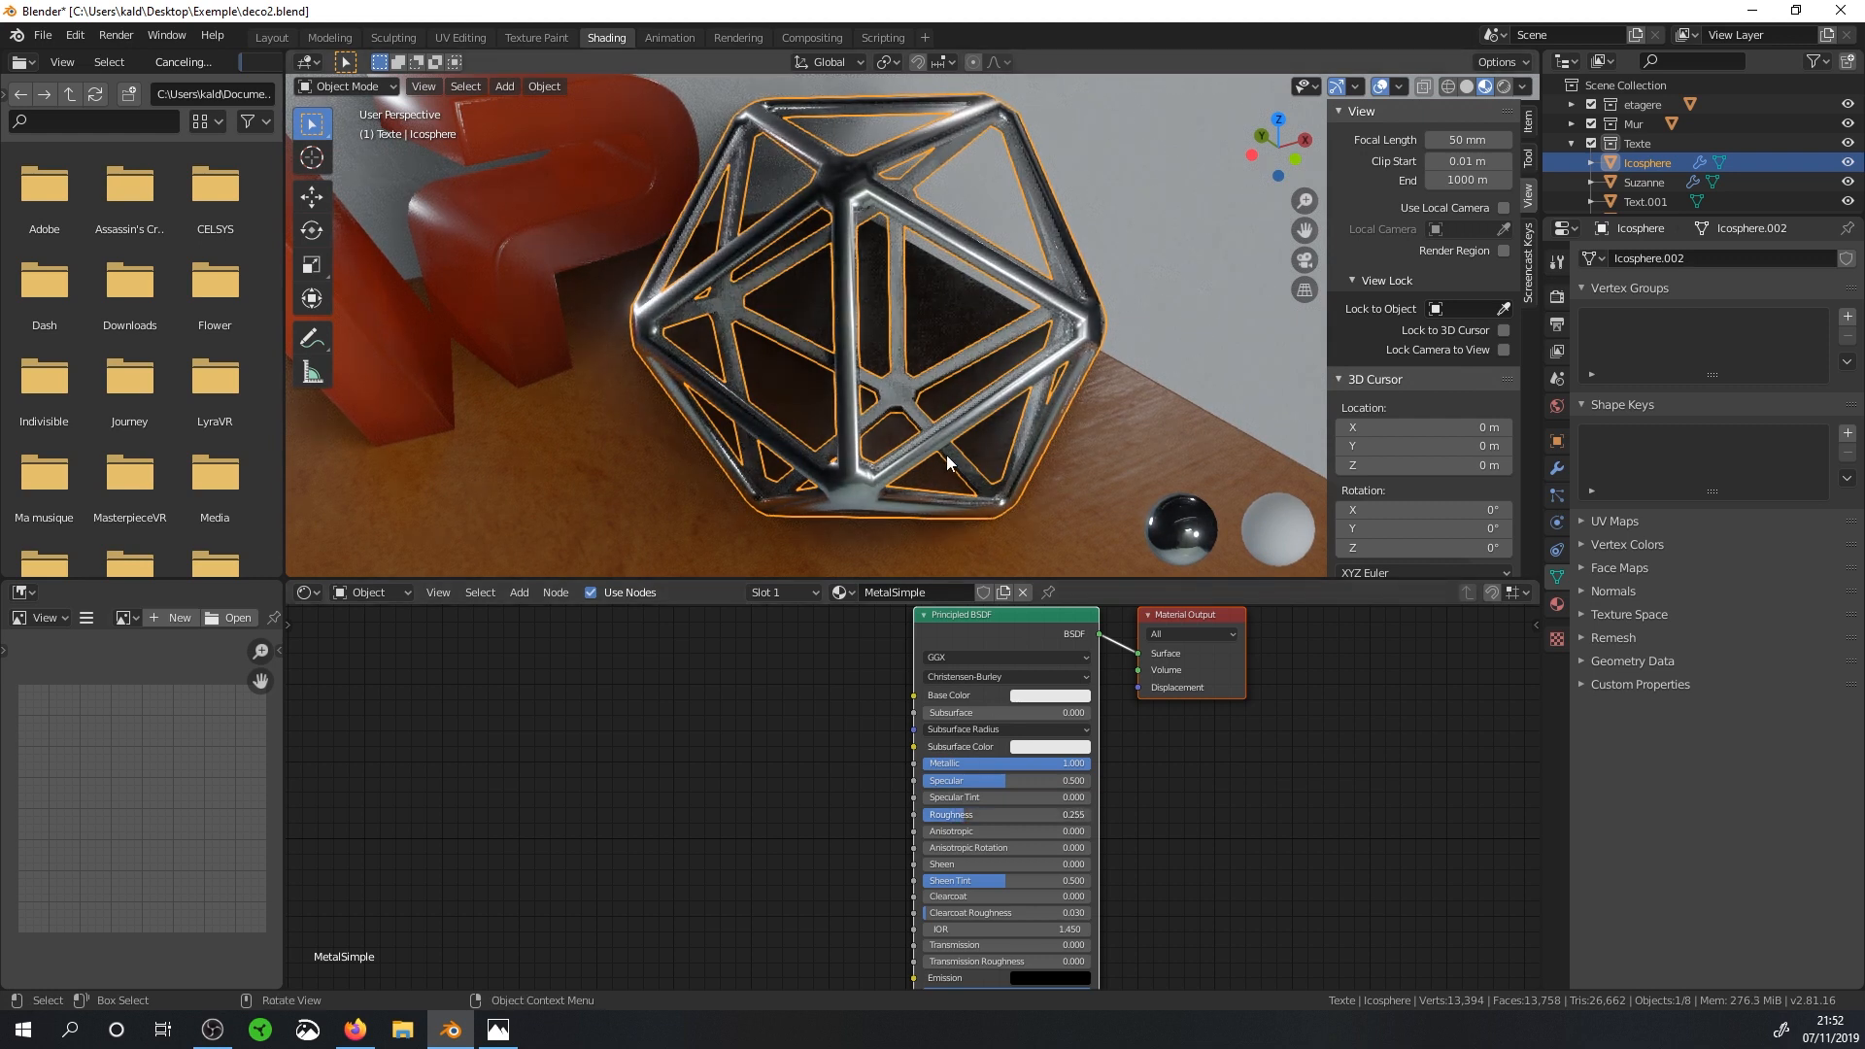
pyautogui.scroll(-5, 946, 455)
pyautogui.moveTo(872, 452); pyautogui.dragTo(788, 412, button='middle')
pyautogui.moveTo(881, 344); pyautogui.dragTo(1066, 379, button='middle')
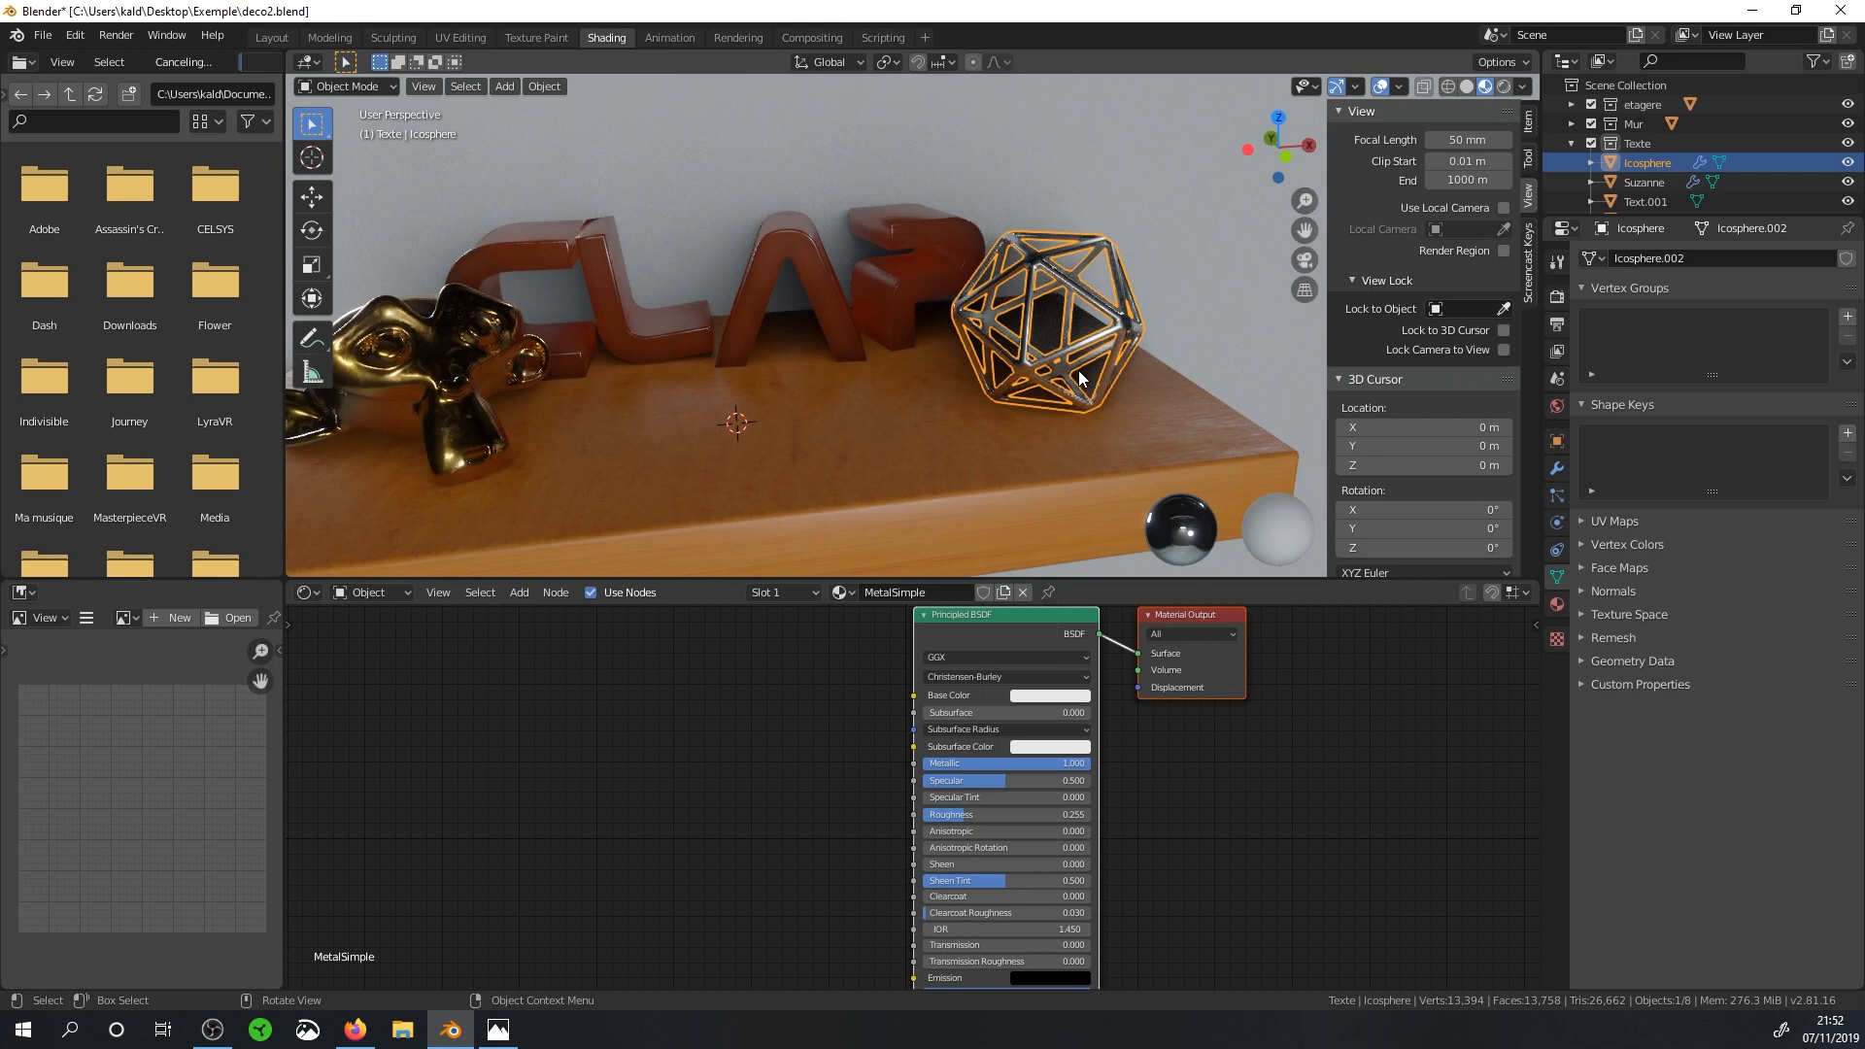
pyautogui.moveTo(807, 404); pyautogui.dragTo(890, 368, button='middle')
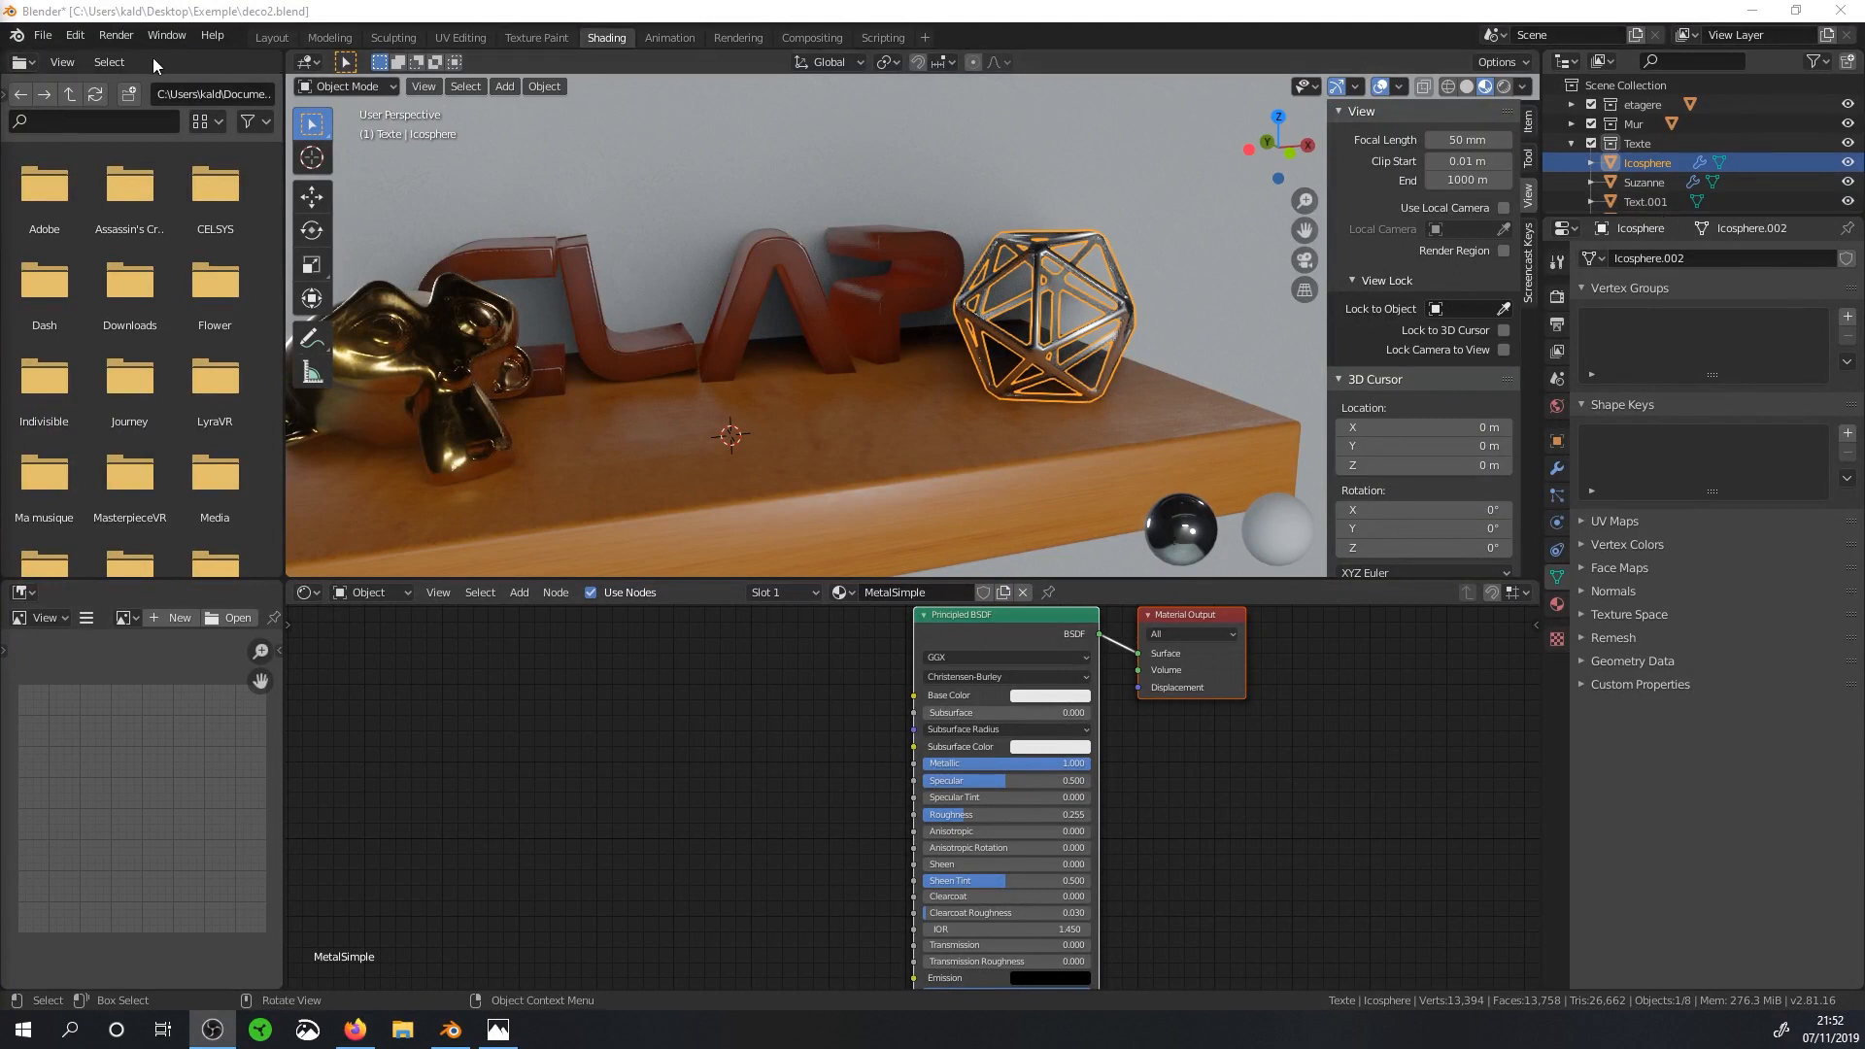
# Return to the Layout workspace, create a collection named Suzanne, and move the Suzanne object from Texte into it.
pyautogui.click(271, 38)
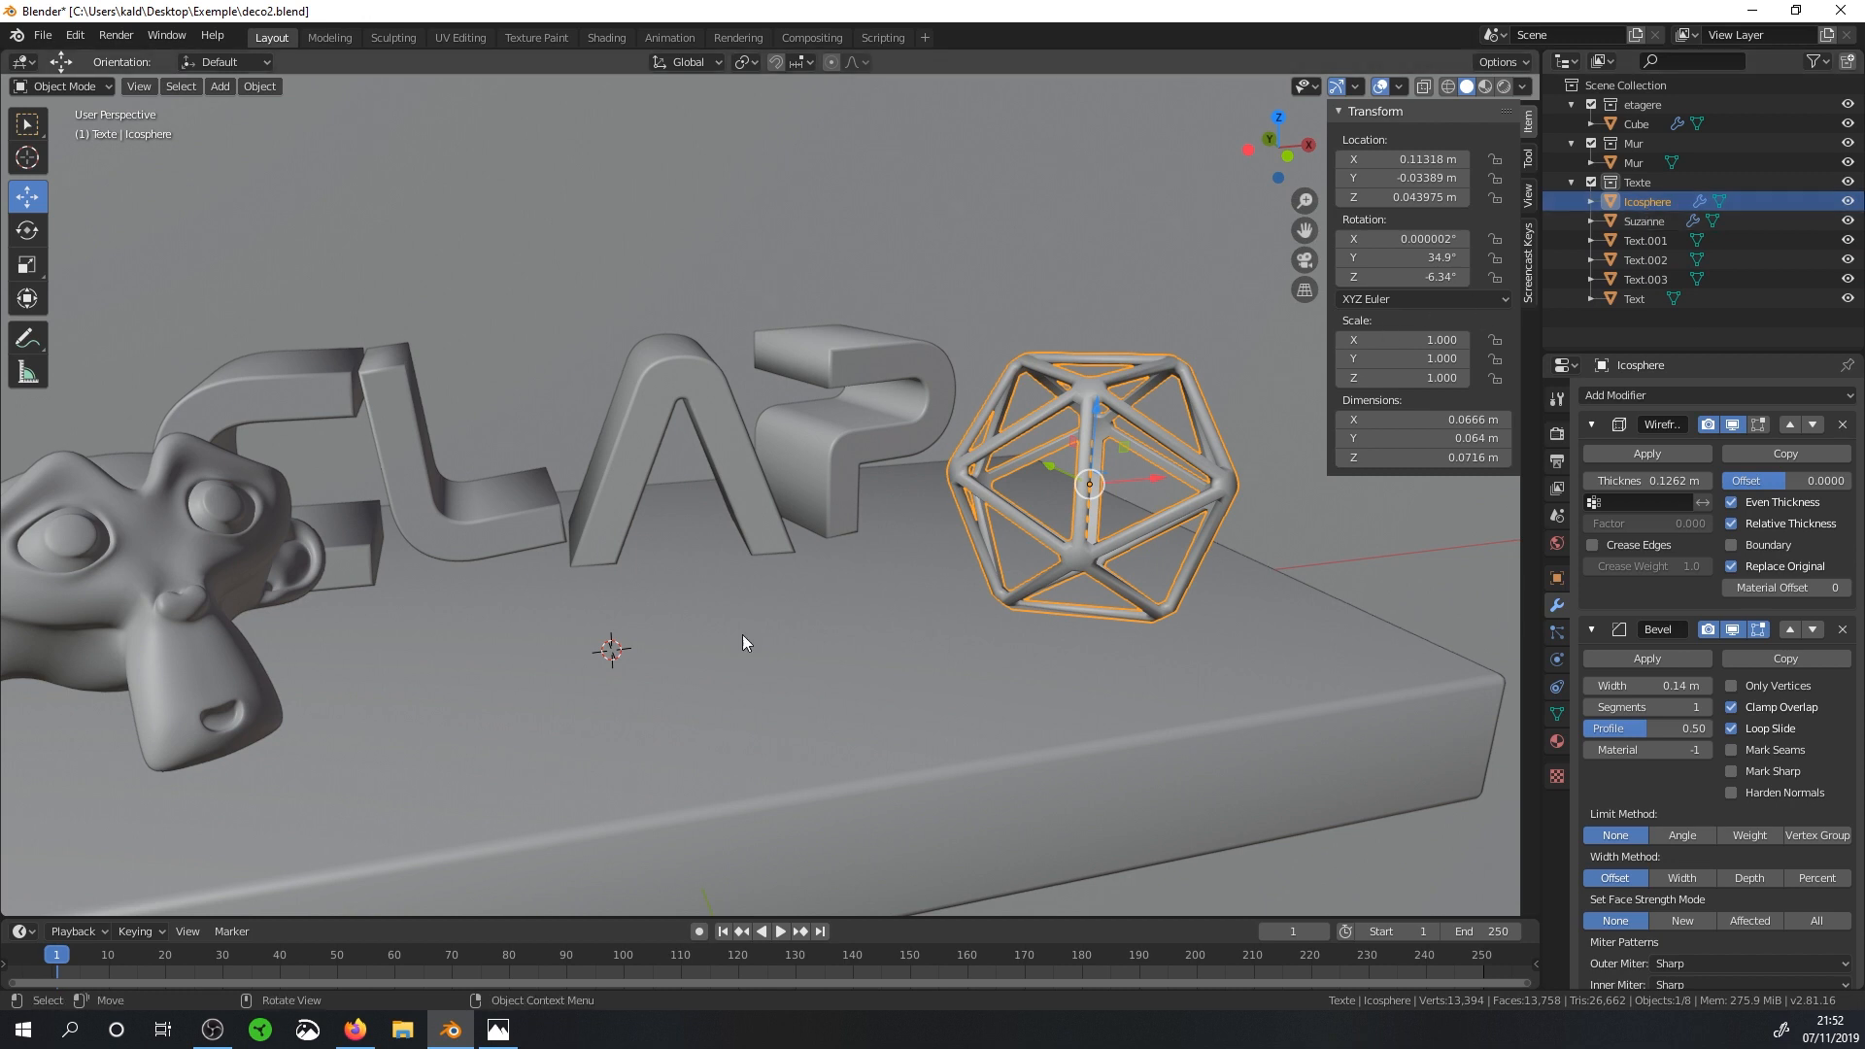
pyautogui.click(1851, 61)
pyautogui.doubleClick(1657, 318)
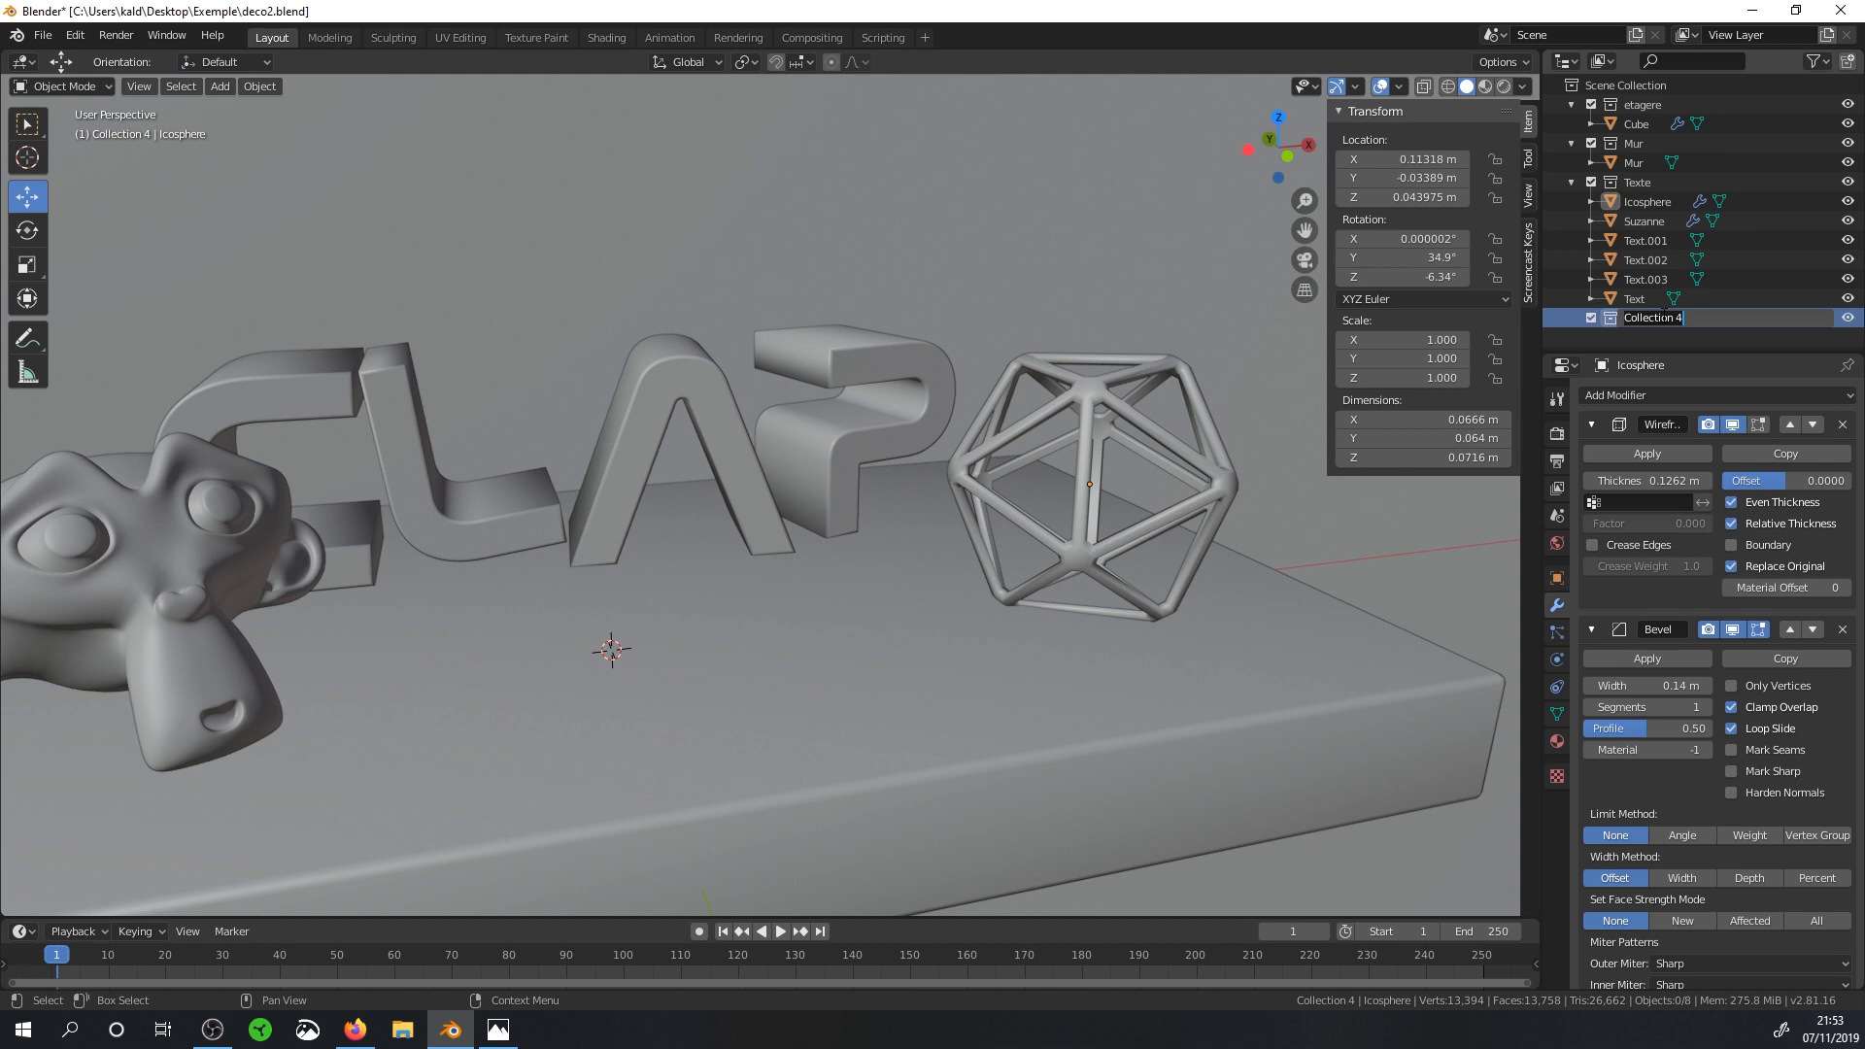
pyautogui.write('Suzanne')
pyautogui.press('Return')
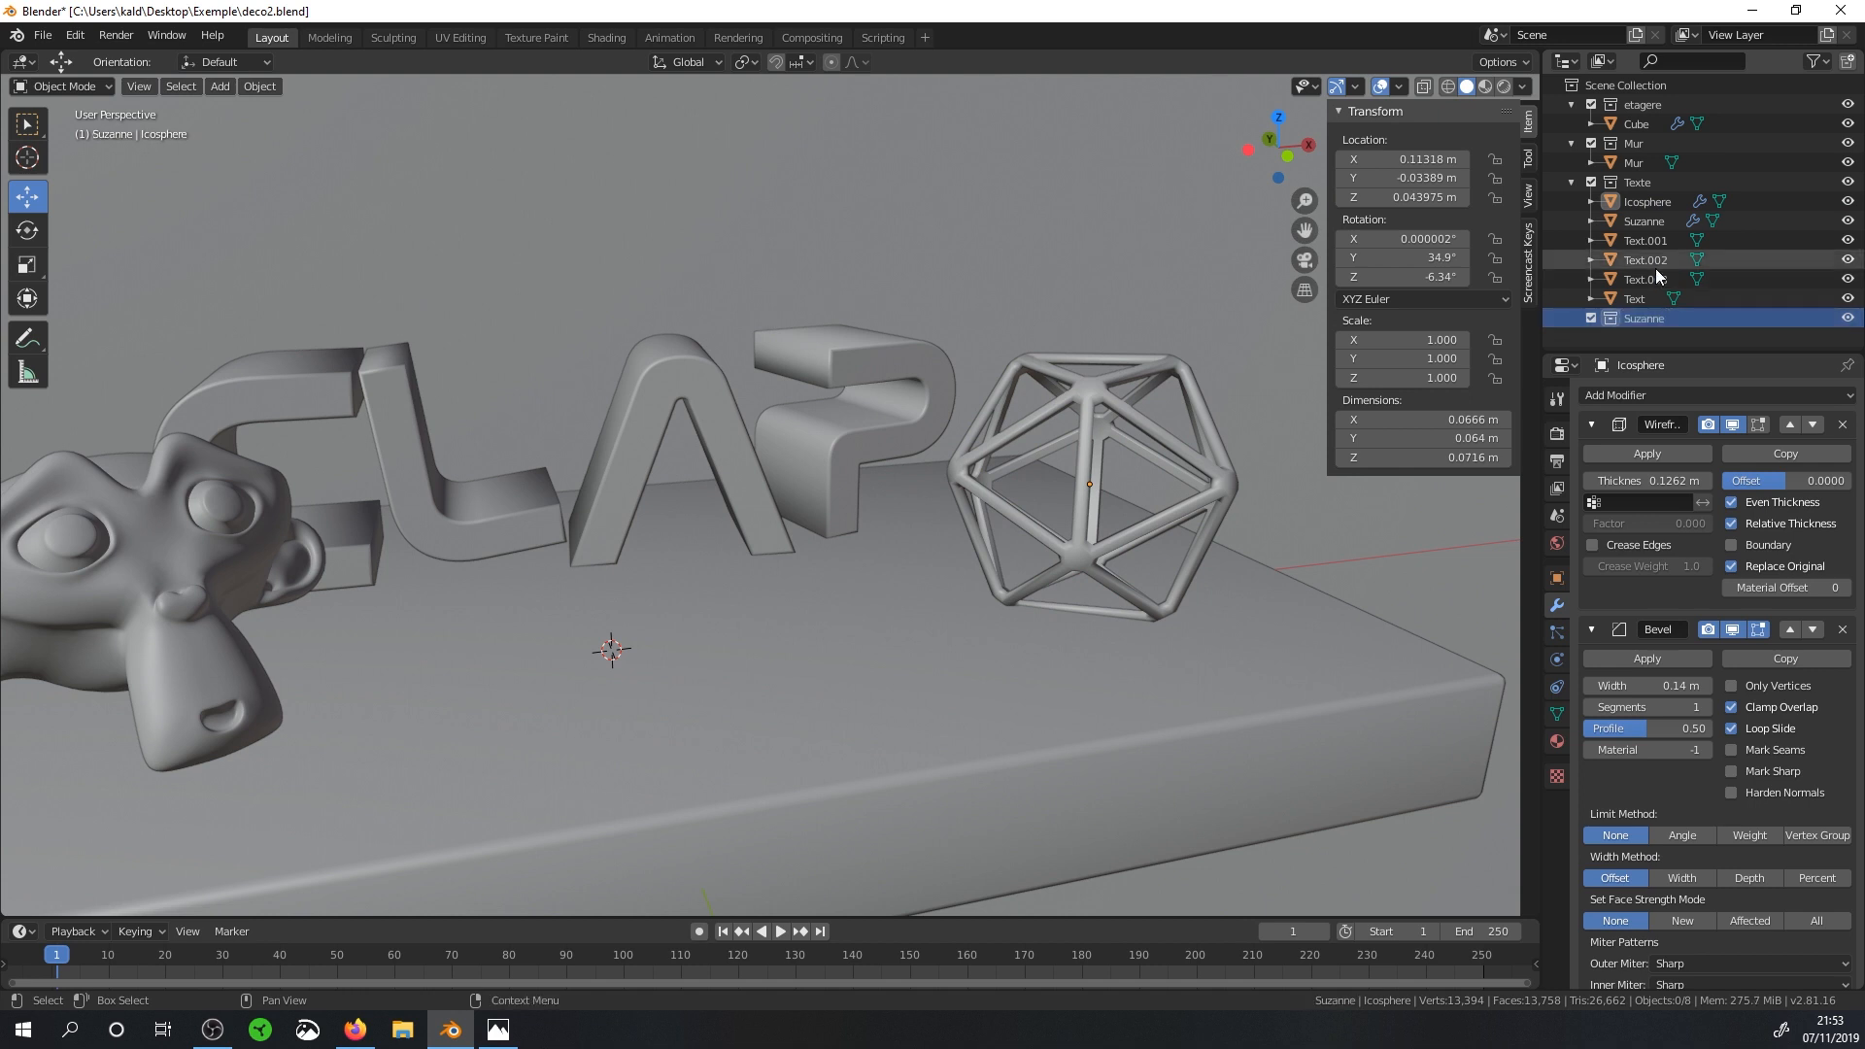
pyautogui.moveTo(1648, 220); pyautogui.dragTo(1637, 319)
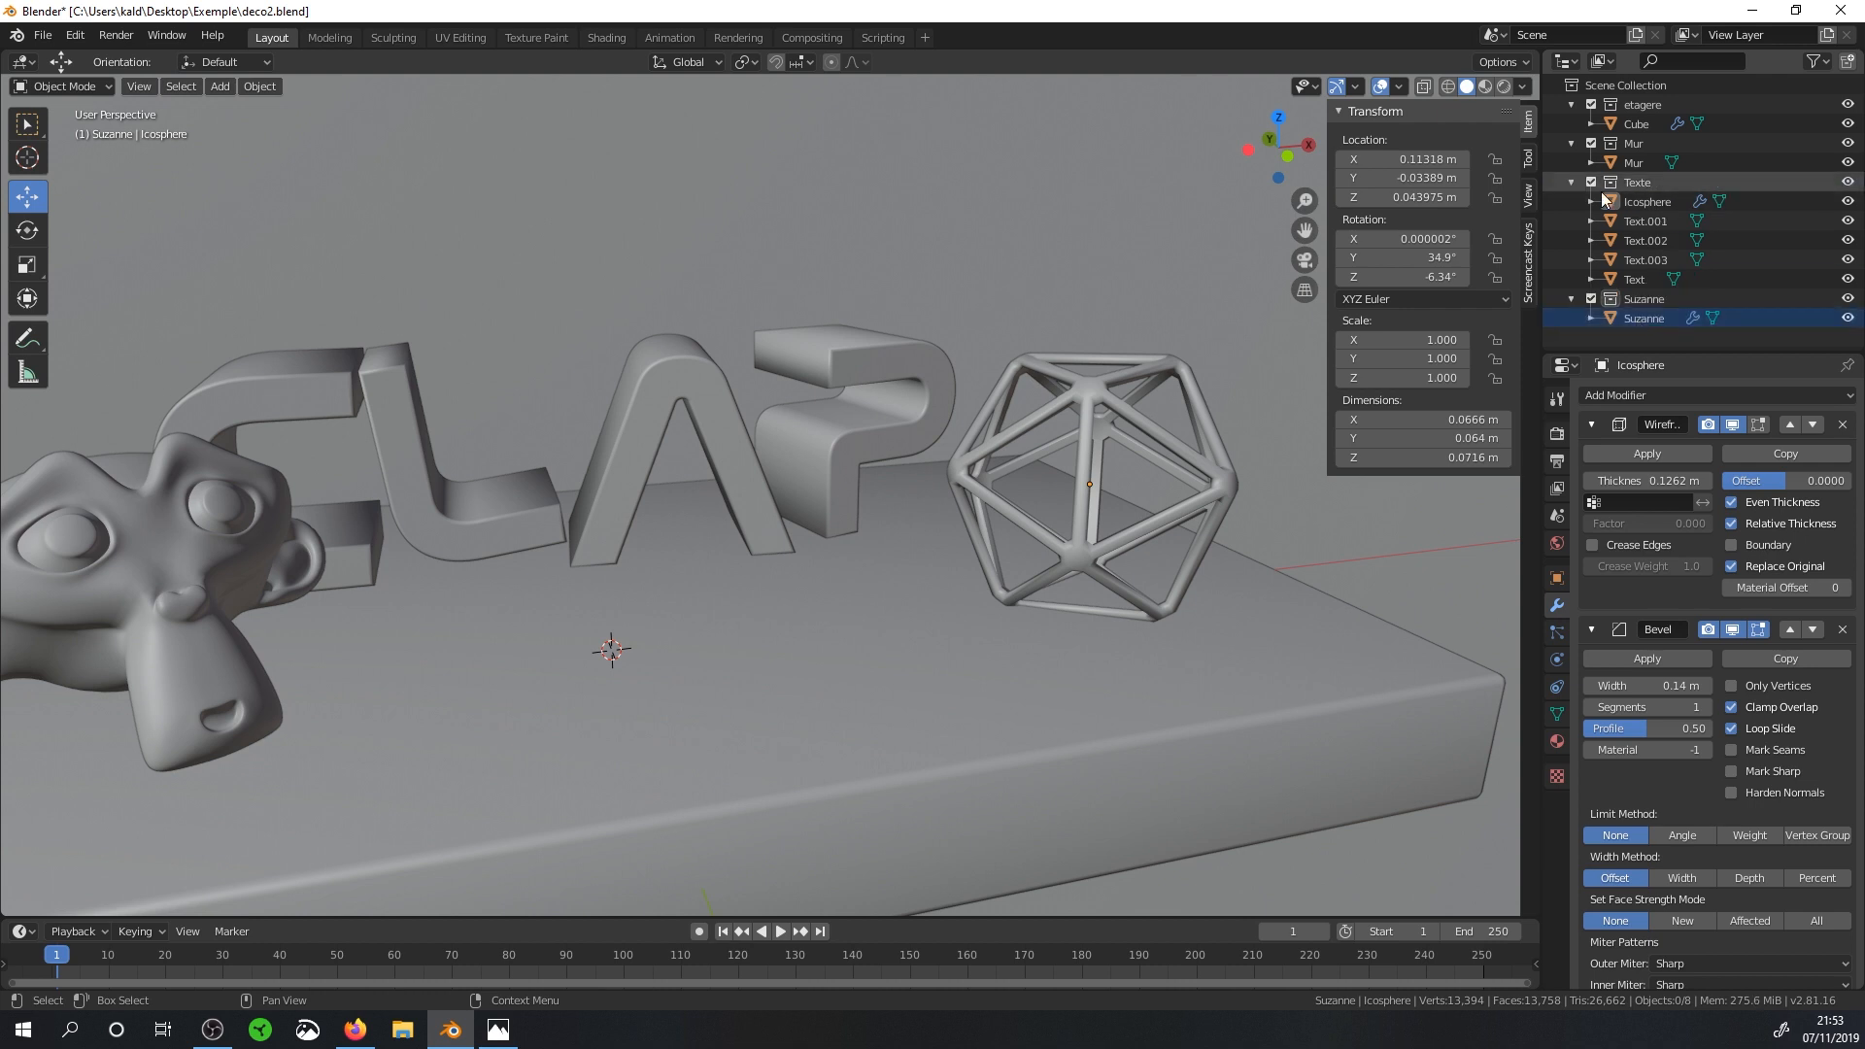
# Create a collection named Sphere and move the Icosphere object from Texte into it.
pyautogui.click(1852, 62)
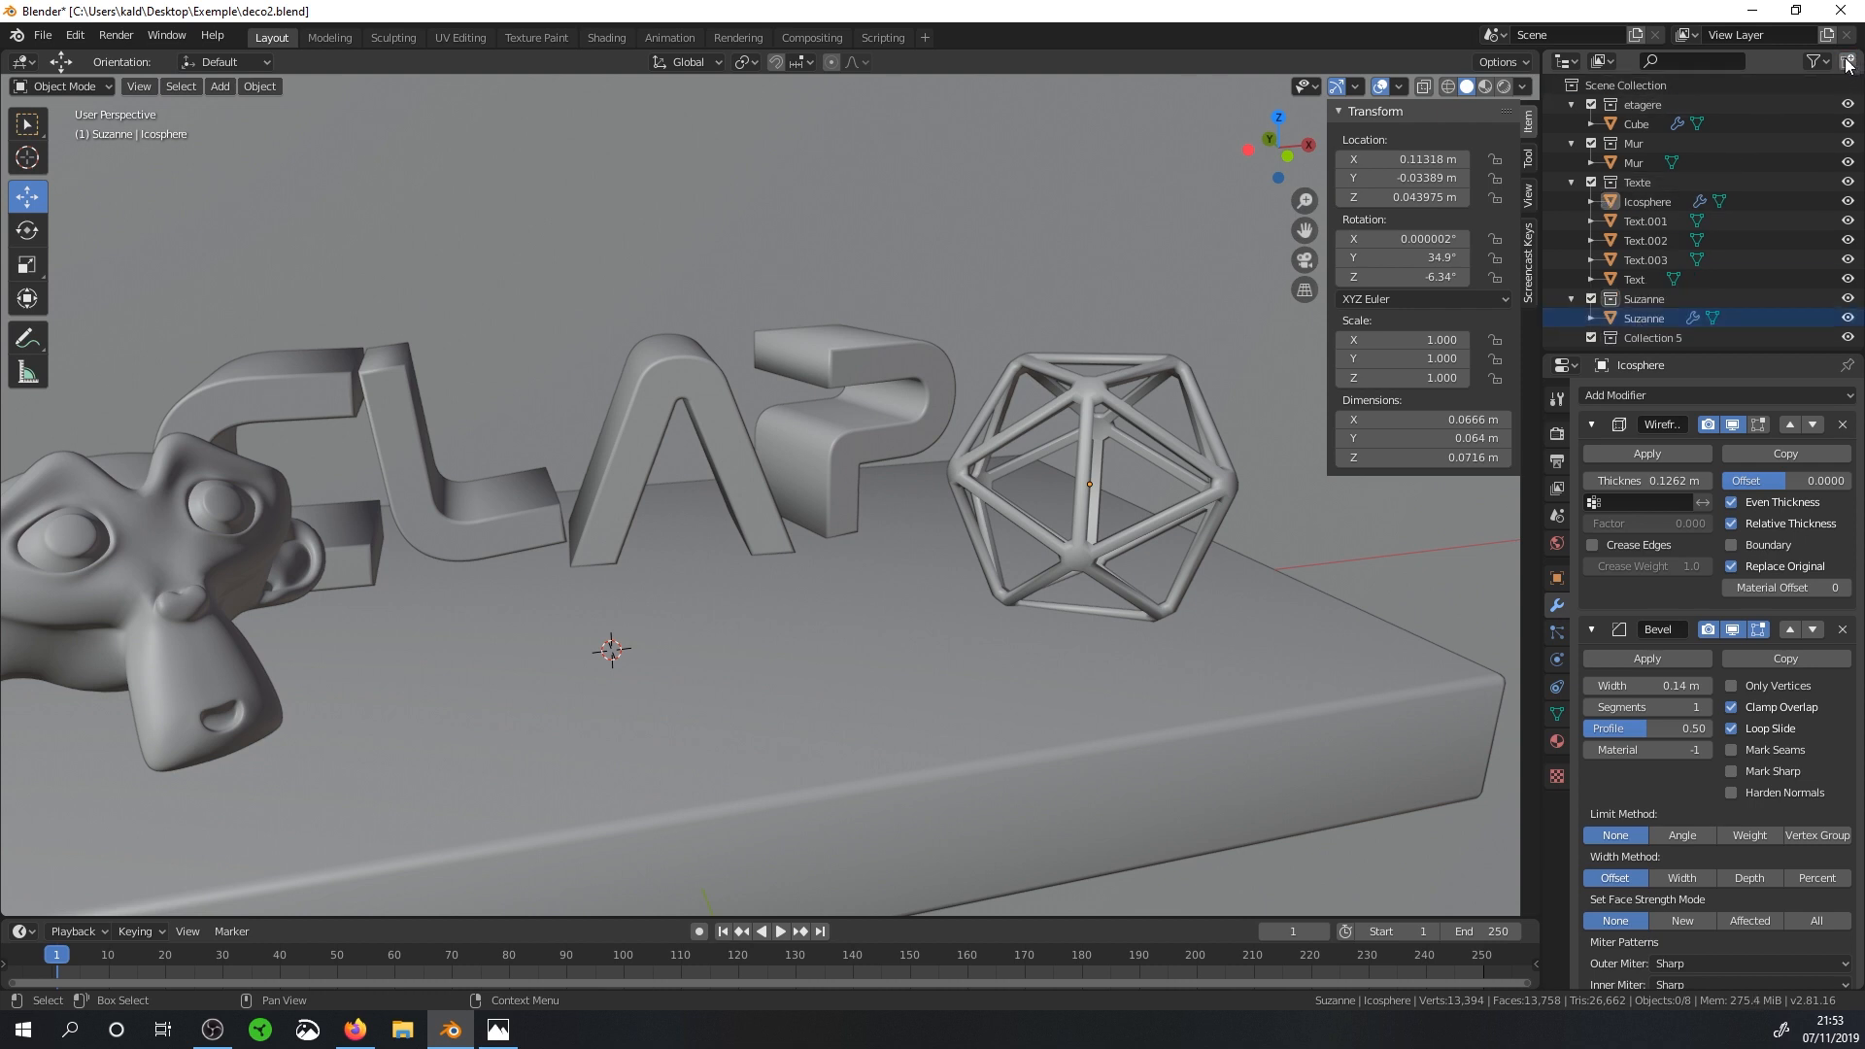
pyautogui.doubleClick(1636, 336)
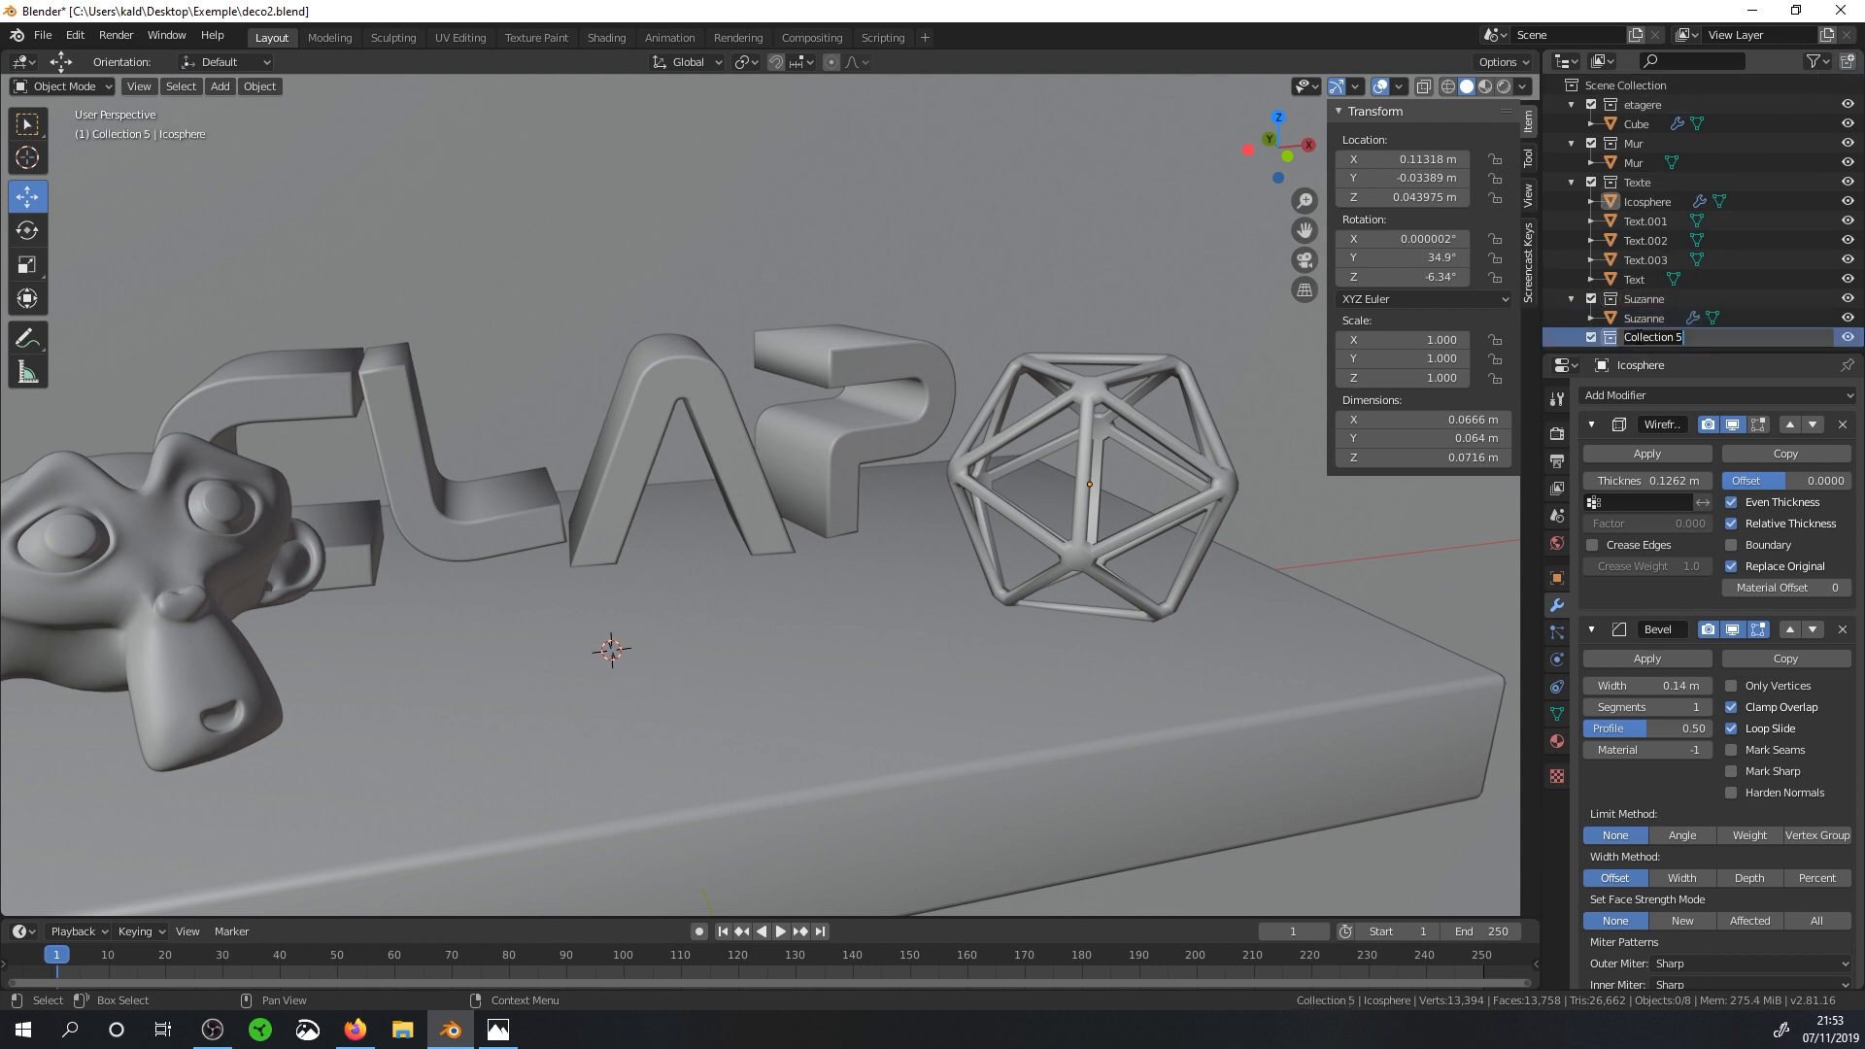
pyautogui.write('Sphere')
pyautogui.press('Return')
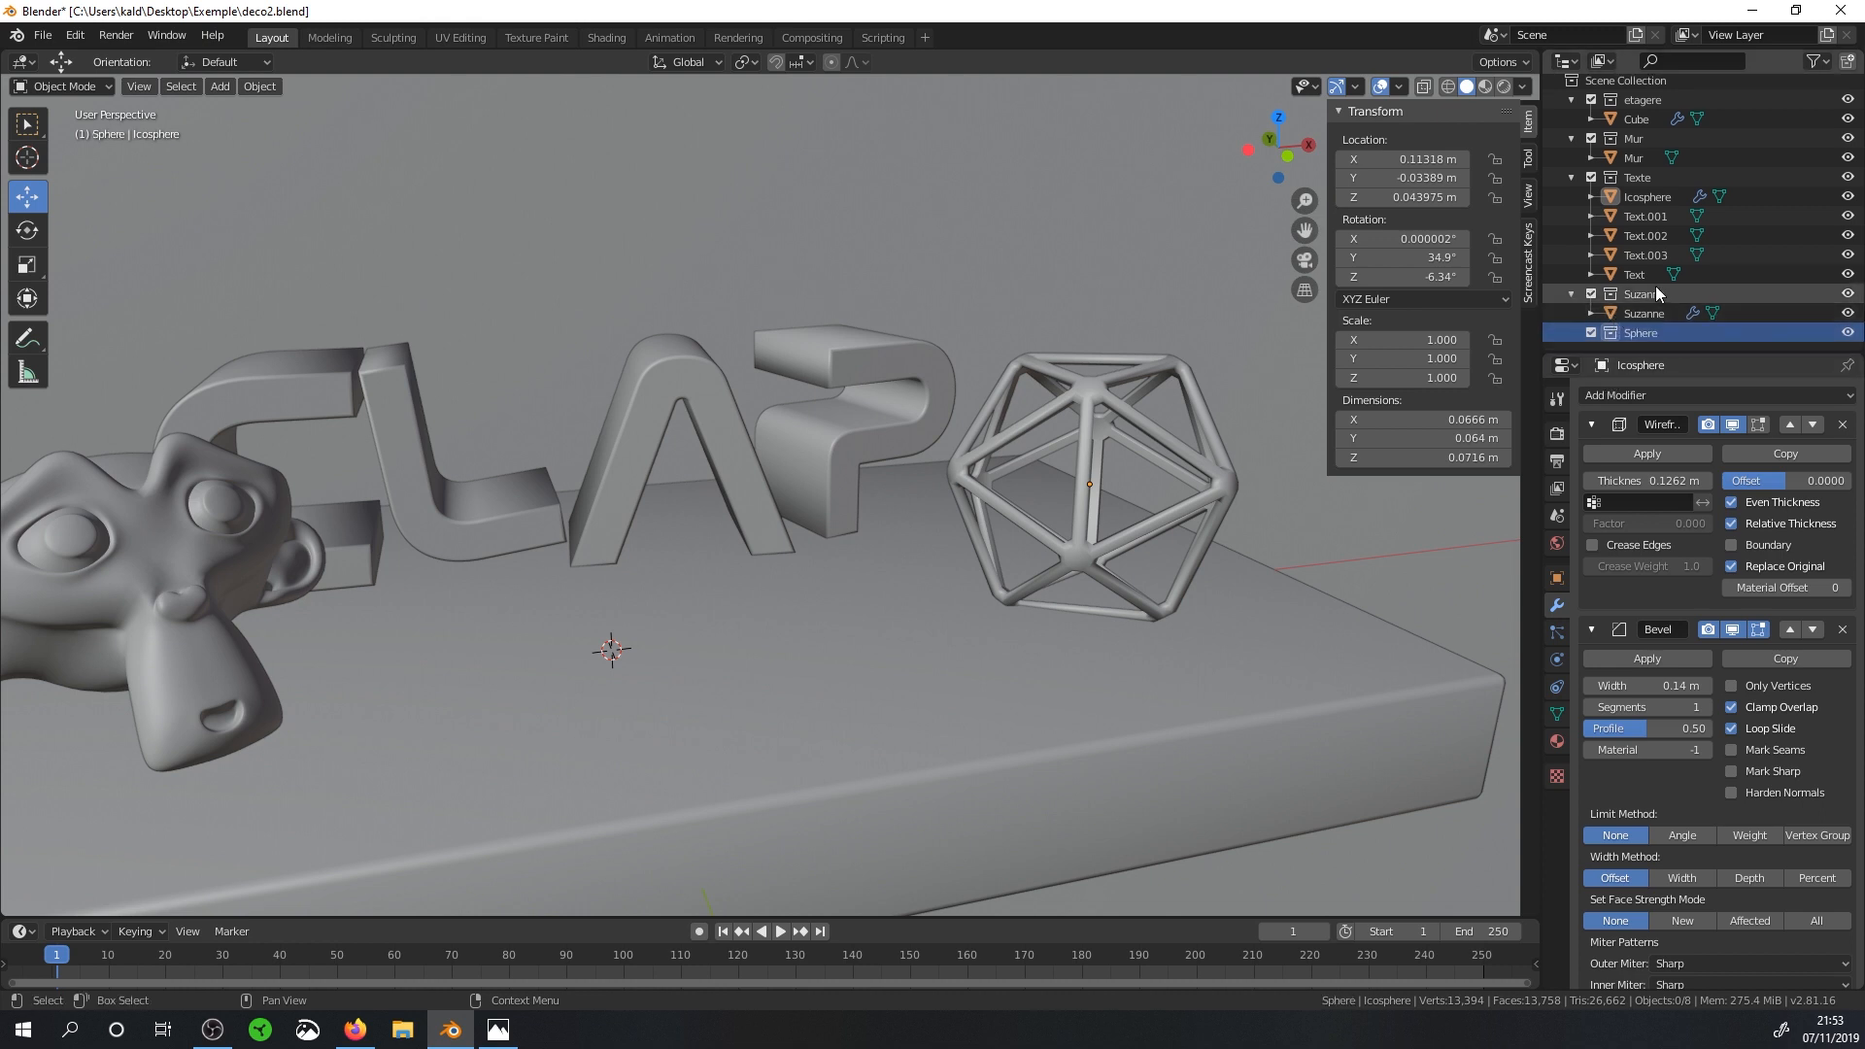
pyautogui.moveTo(1646, 276); pyautogui.dragTo(1630, 318)
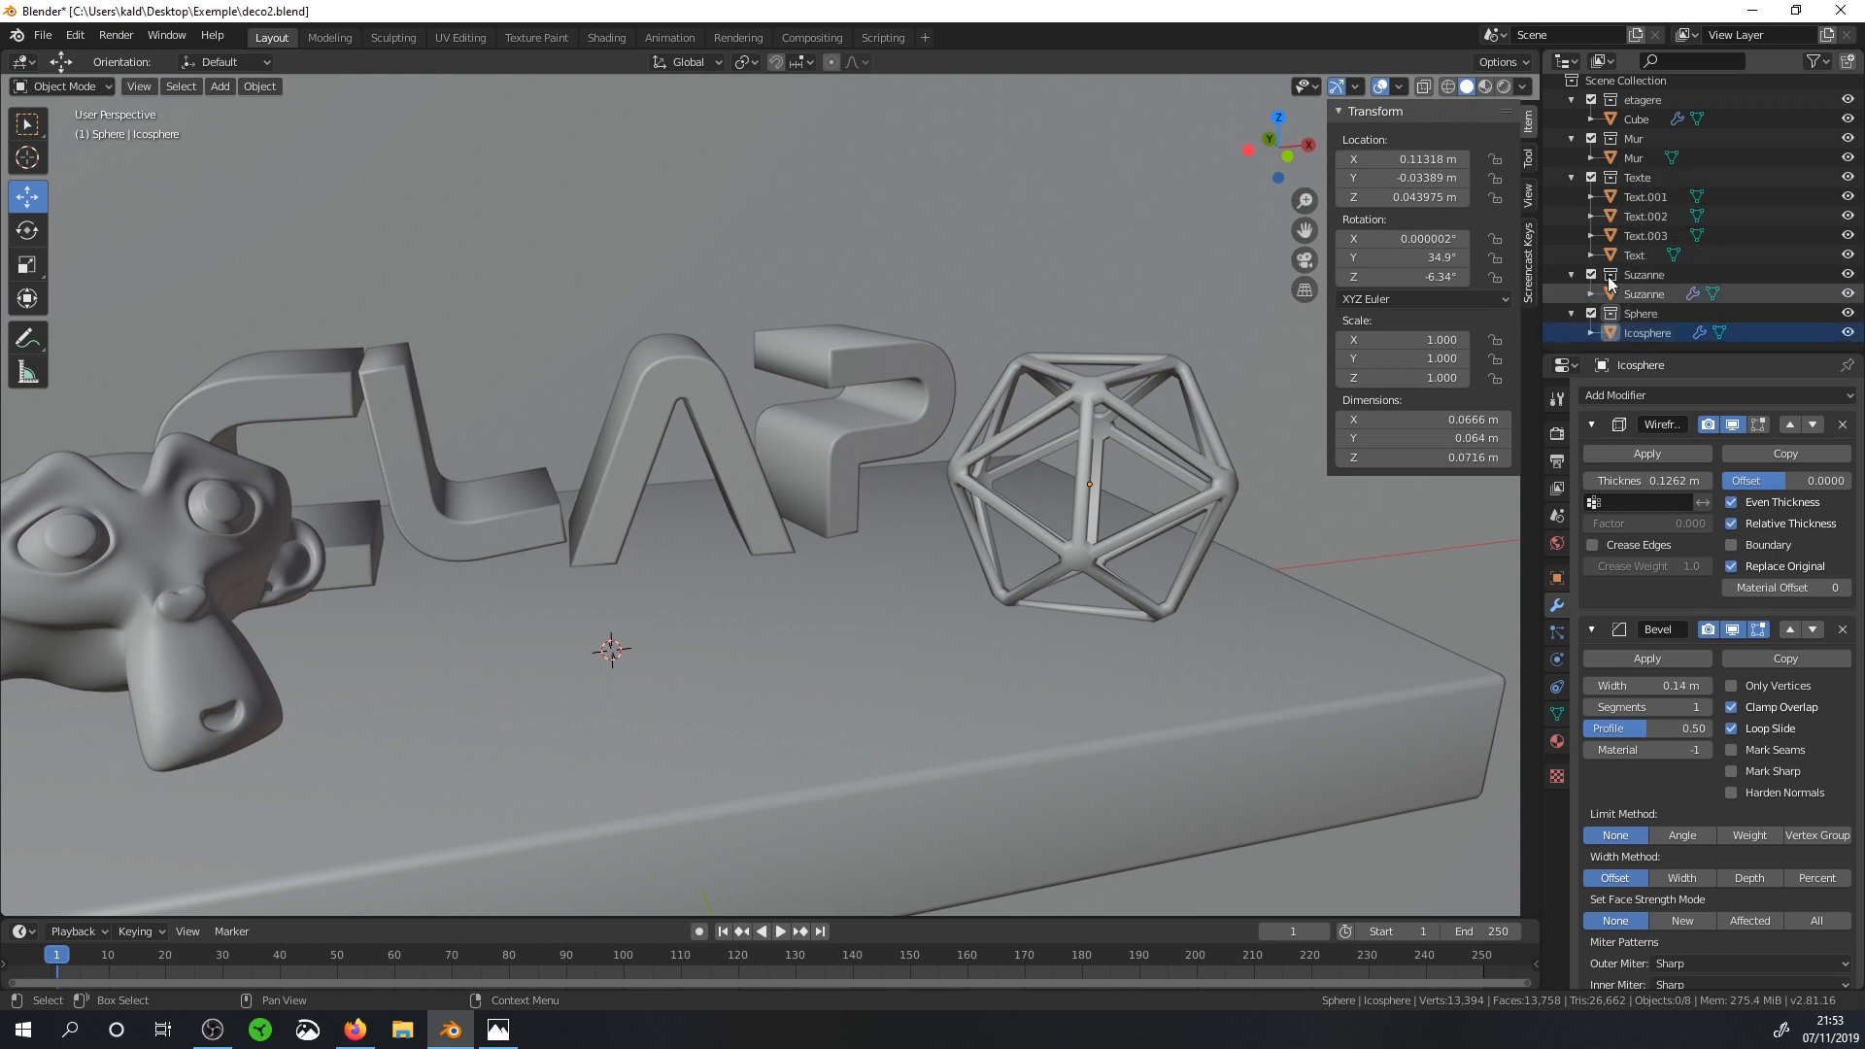
# Collapse the Texte, Suzanne, Sphere and Mur collections in the outliner.
pyautogui.click(1573, 178)
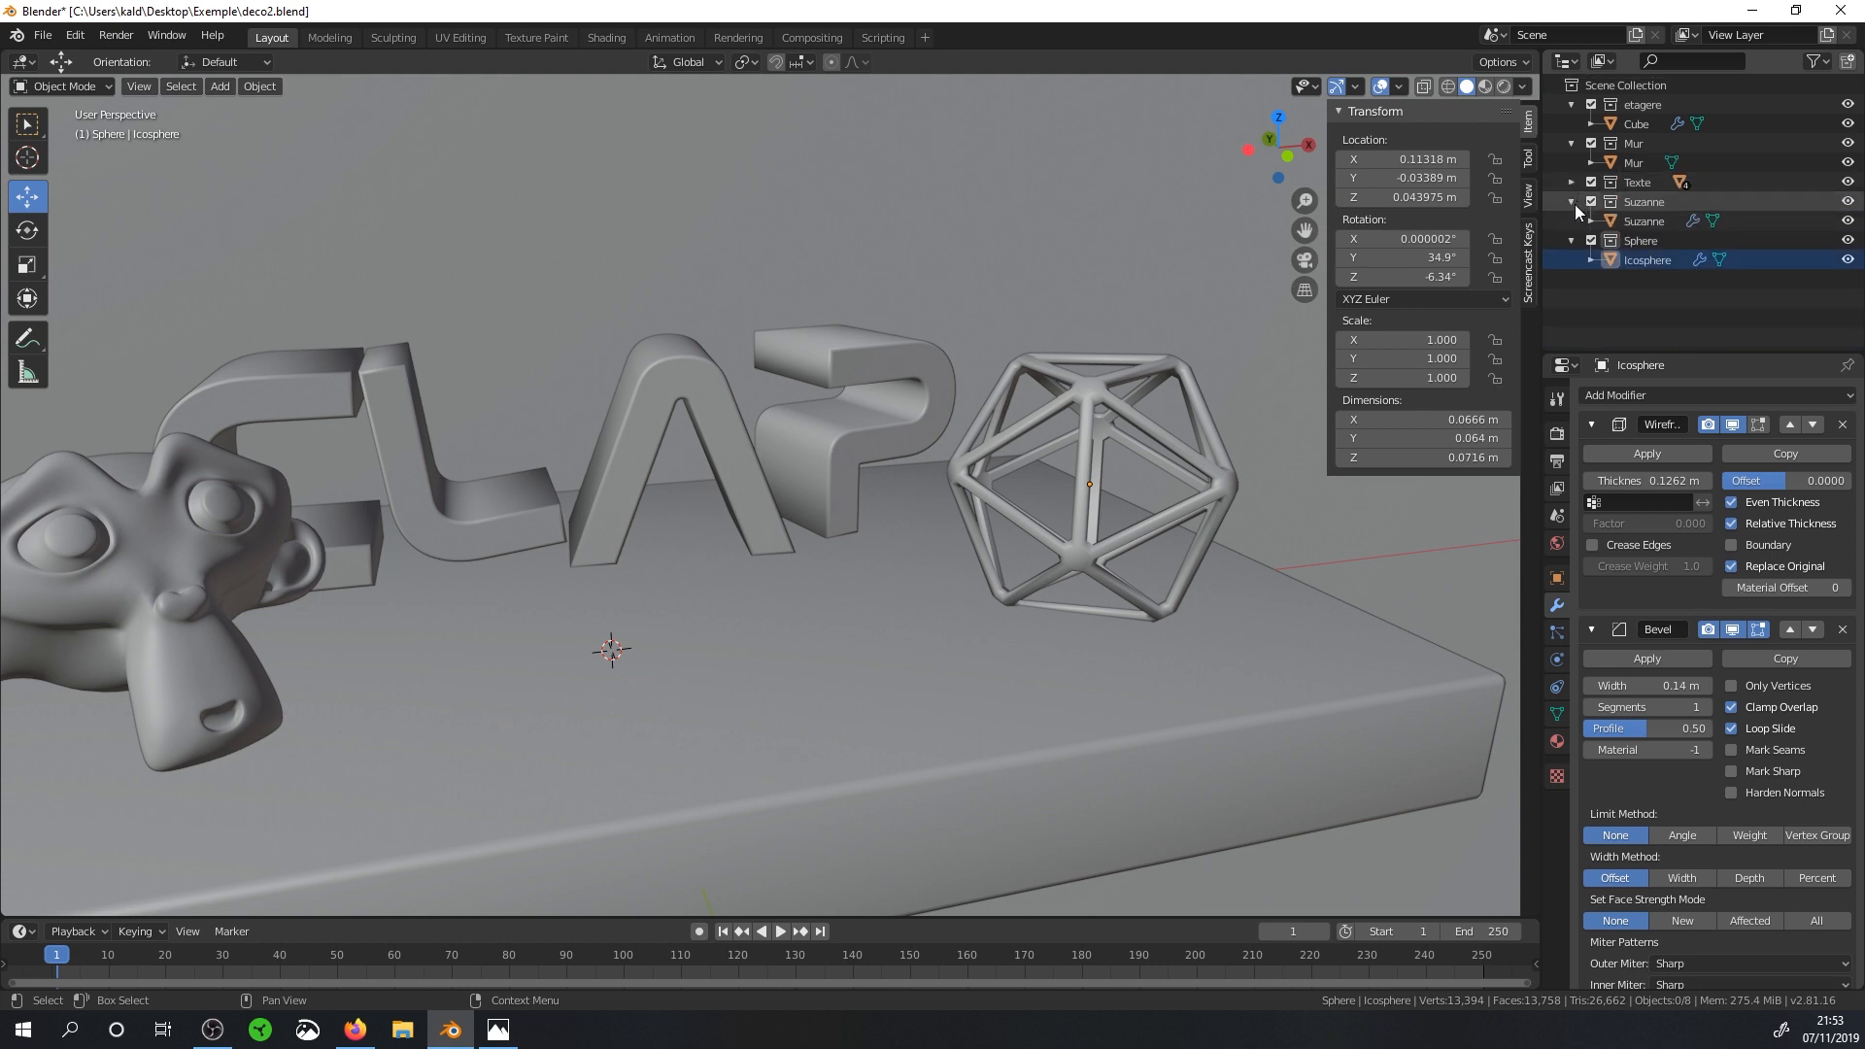
pyautogui.click(1573, 203)
pyautogui.click(1573, 220)
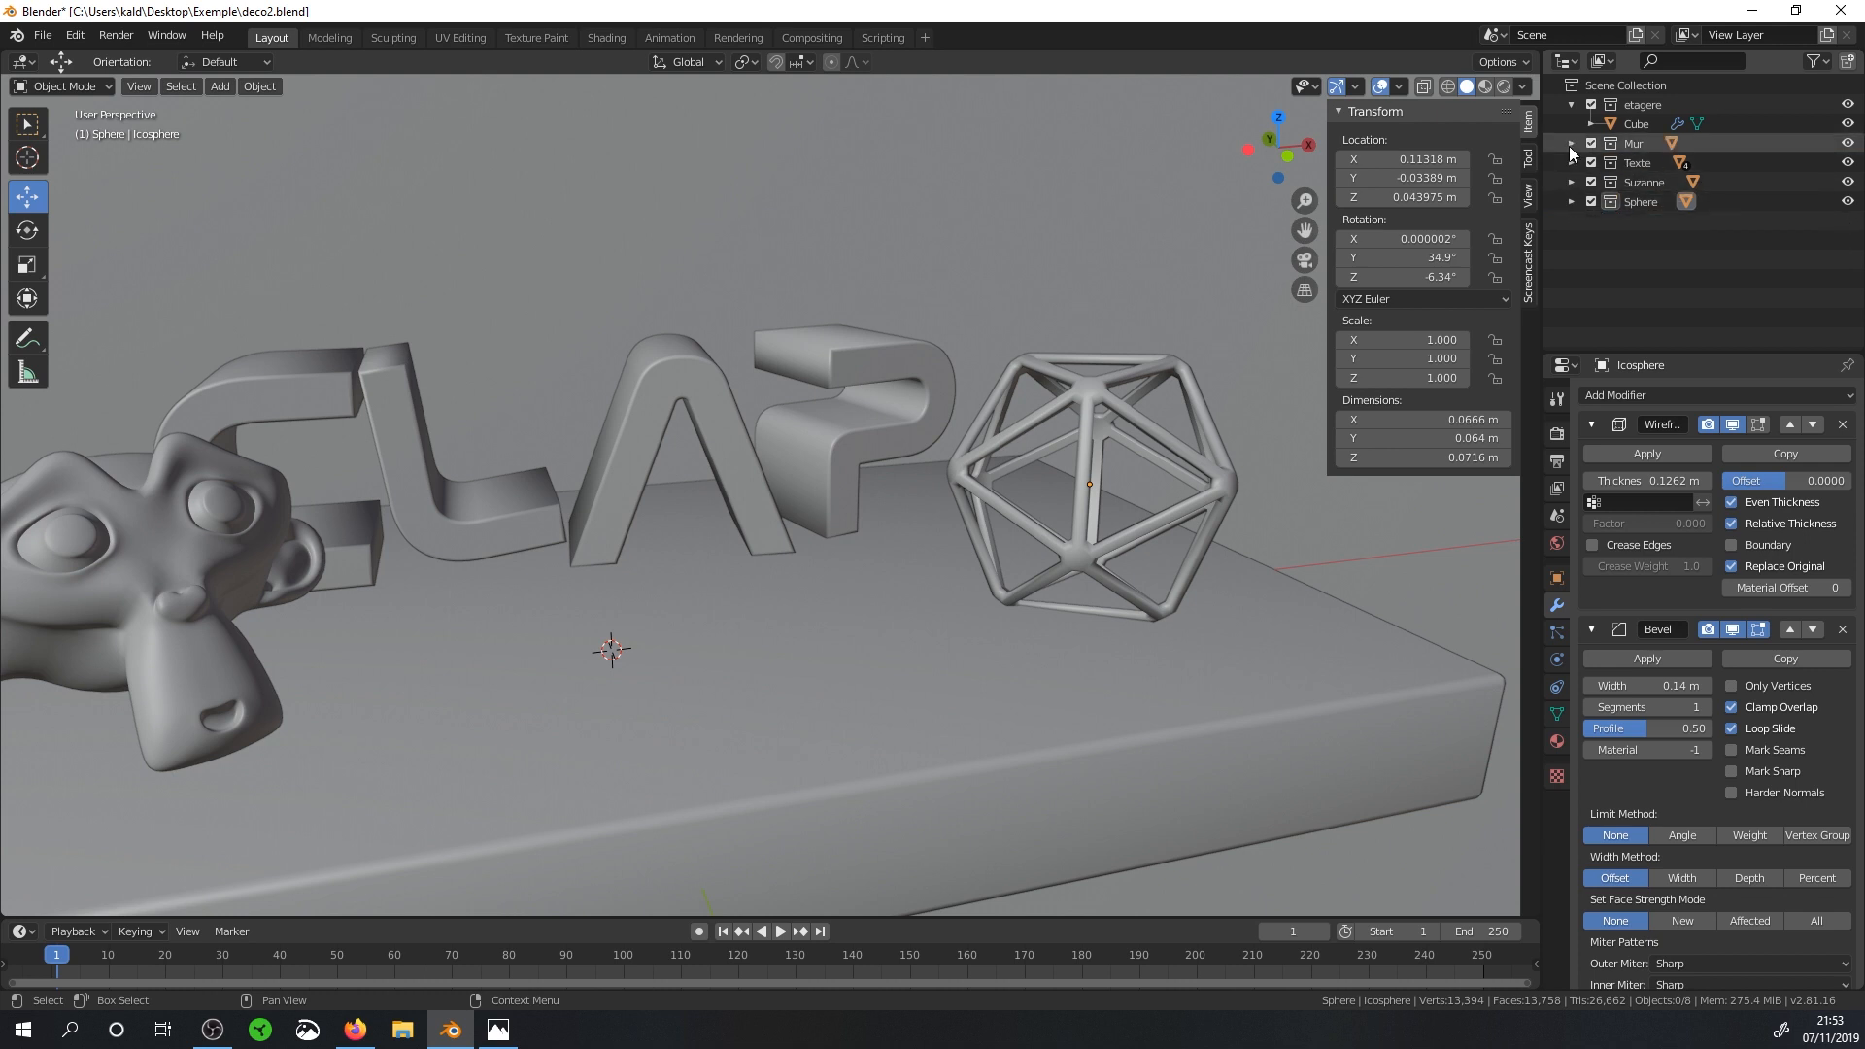